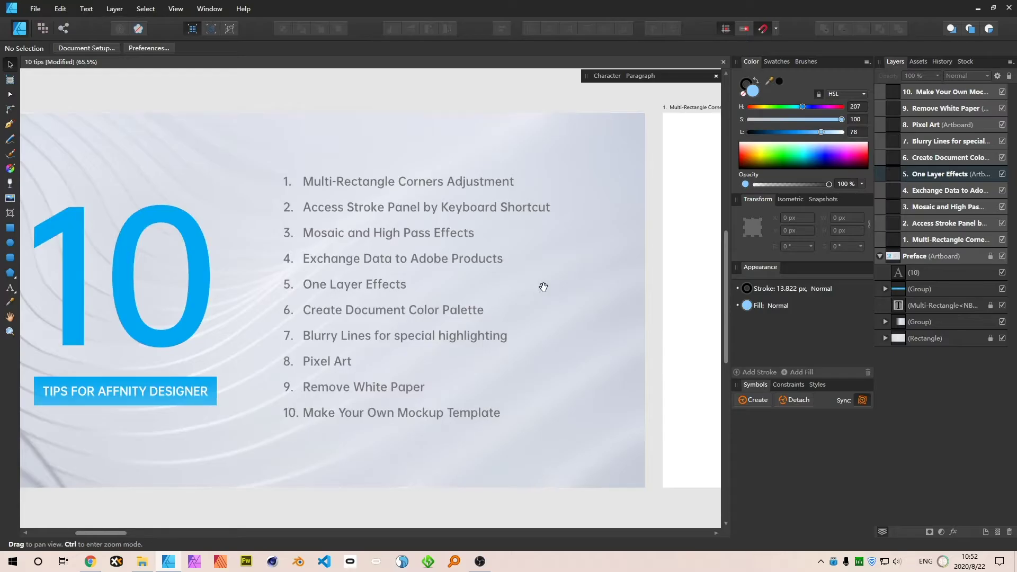
# - Draw three separate rectangles staggered diagonally across the "1. Multi-Rectangle Corners Adjustment" artboard, spanning about 1485 × 785 px together
pyautogui.moveTo(576, 283); pyautogui.dragTo(615, 296)
pyautogui.moveTo(605, 151); pyautogui.dragTo(284, 208)
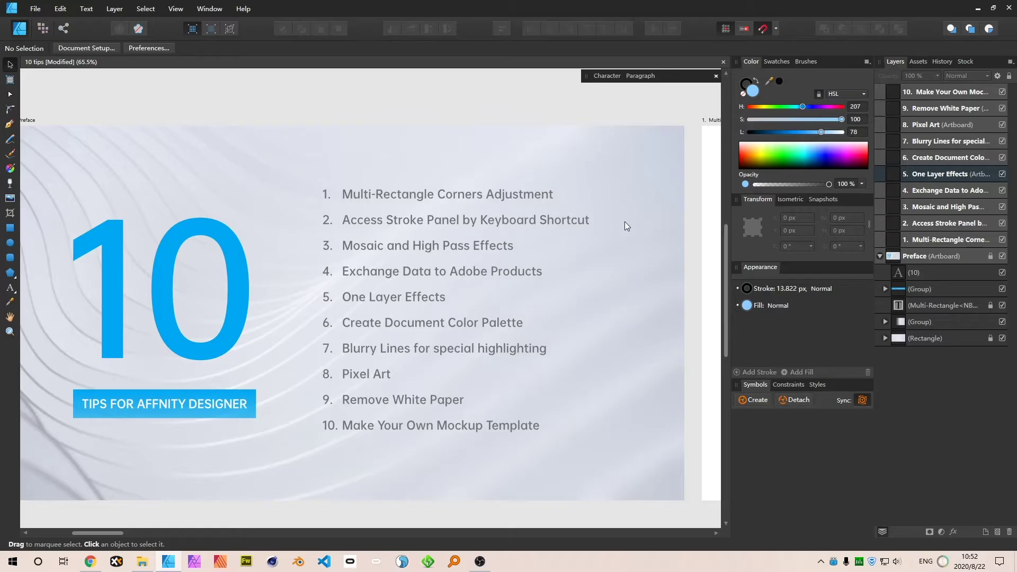
pyautogui.moveTo(625, 222); pyautogui.dragTo(310, 237)
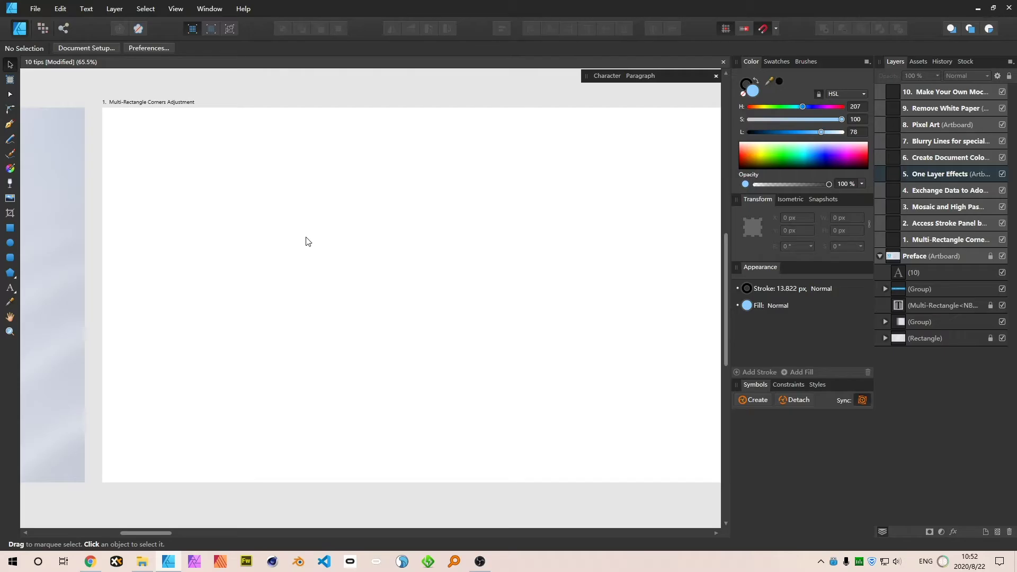
pyautogui.click(10, 227)
pyautogui.moveTo(195, 159); pyautogui.dragTo(328, 284)
pyautogui.moveTo(397, 256); pyautogui.dragTo(540, 393)
pyautogui.moveTo(713, 434); pyautogui.dragTo(598, 288)
# - Select all three rectangles and give them Rounded corners with a 9 % radius at once
pyautogui.press('v')
pyautogui.moveTo(645, 157); pyautogui.dragTo(254, 422)
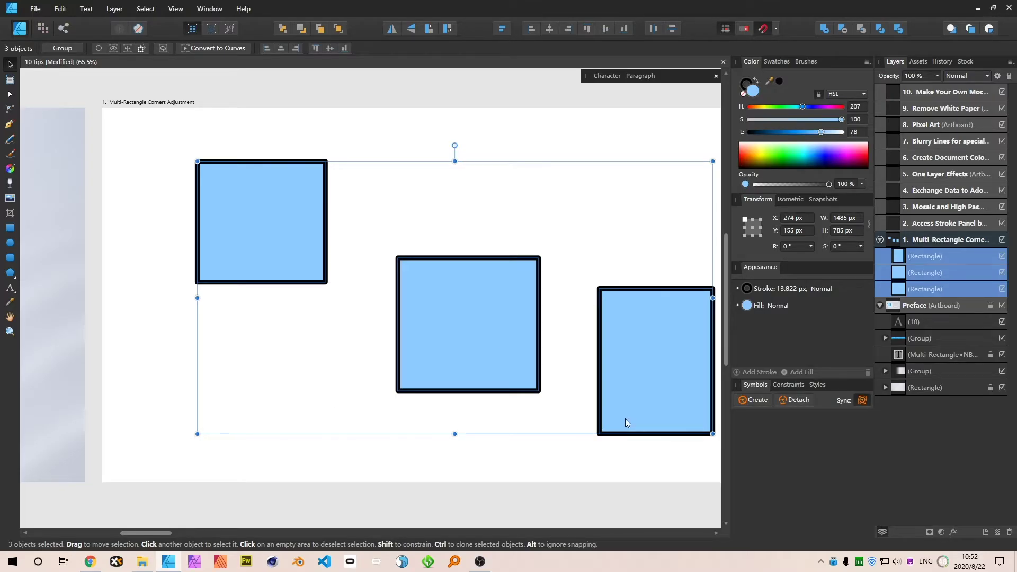
pyautogui.click(10, 273)
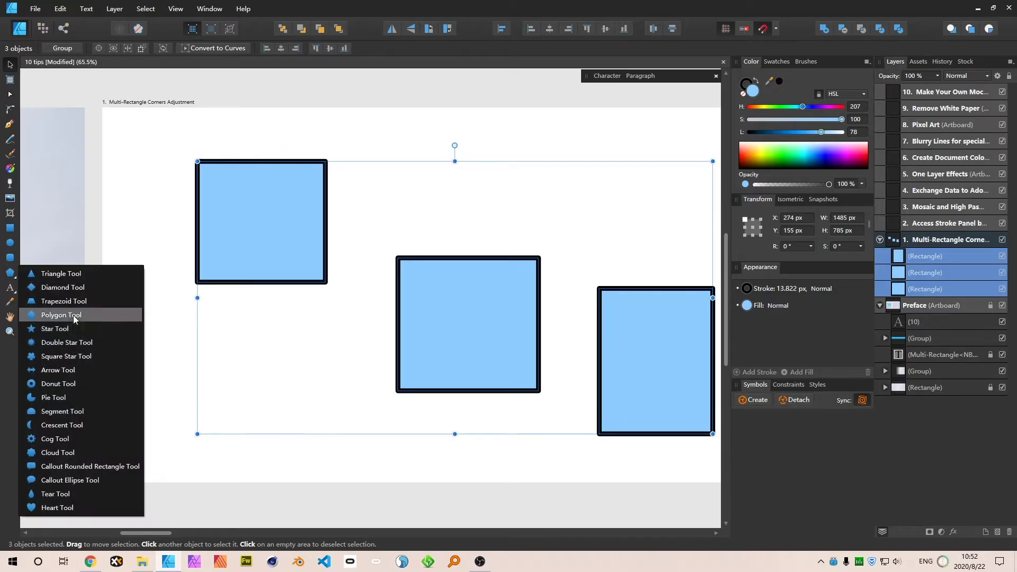
pyautogui.click(119, 362)
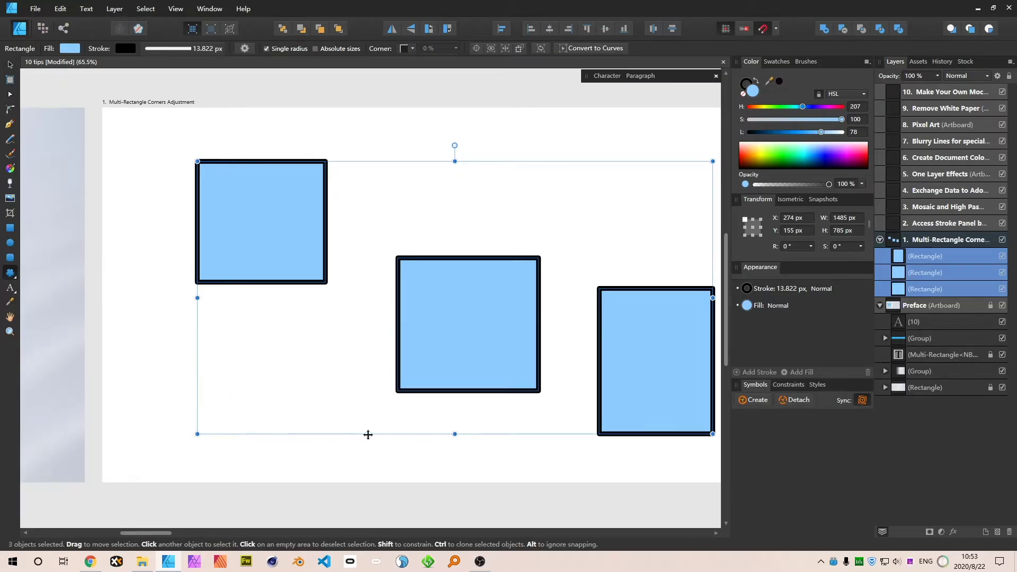
pyautogui.click(404, 49)
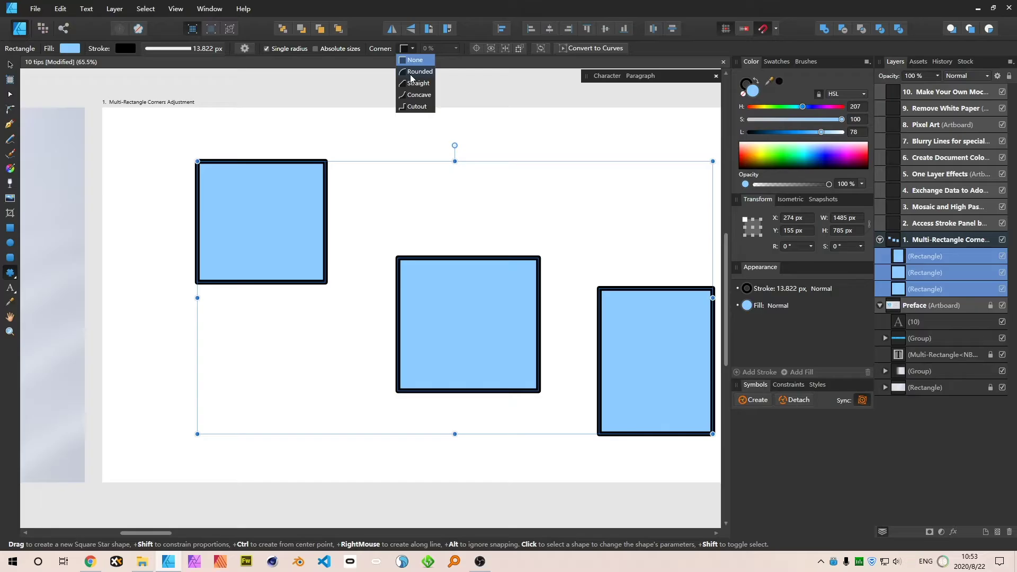
pyautogui.click(411, 73)
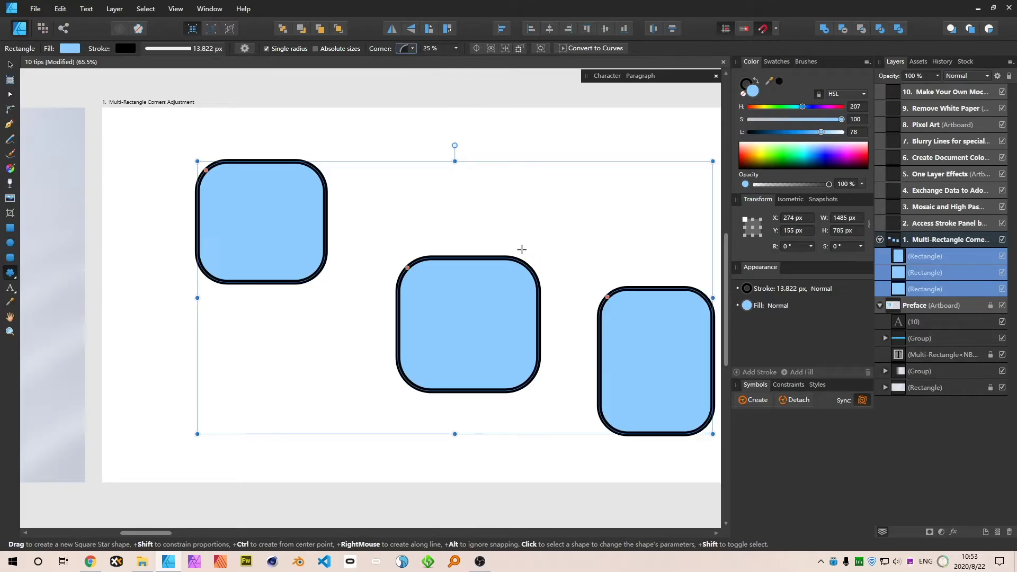
pyautogui.scroll(7, 440, 49)
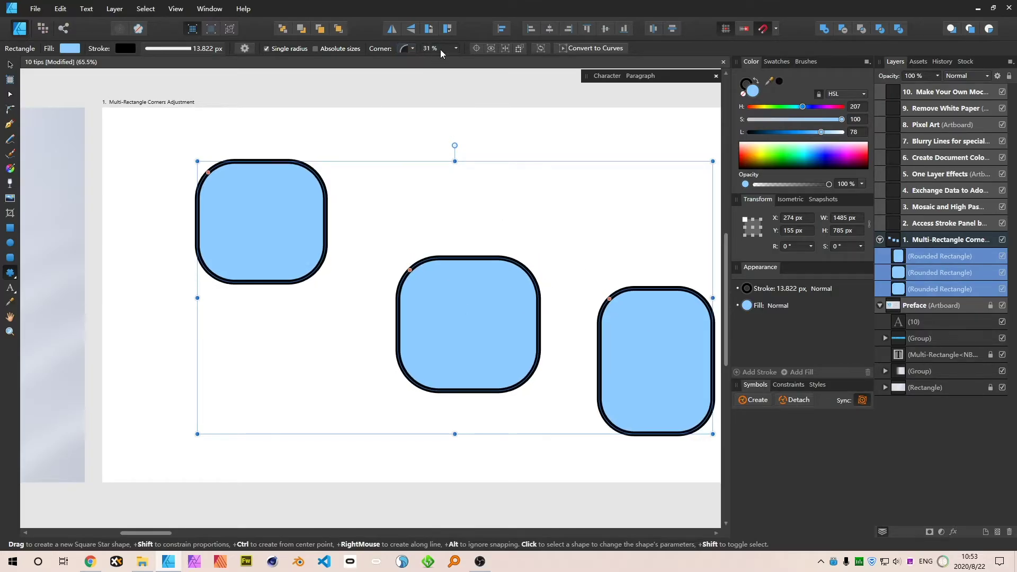
pyautogui.scroll(-20, 440, 50)
pyautogui.scroll(15, 440, 49)
pyautogui.scroll(-5, 440, 50)
pyautogui.scroll(-4, 440, 49)
pyautogui.click(10, 64)
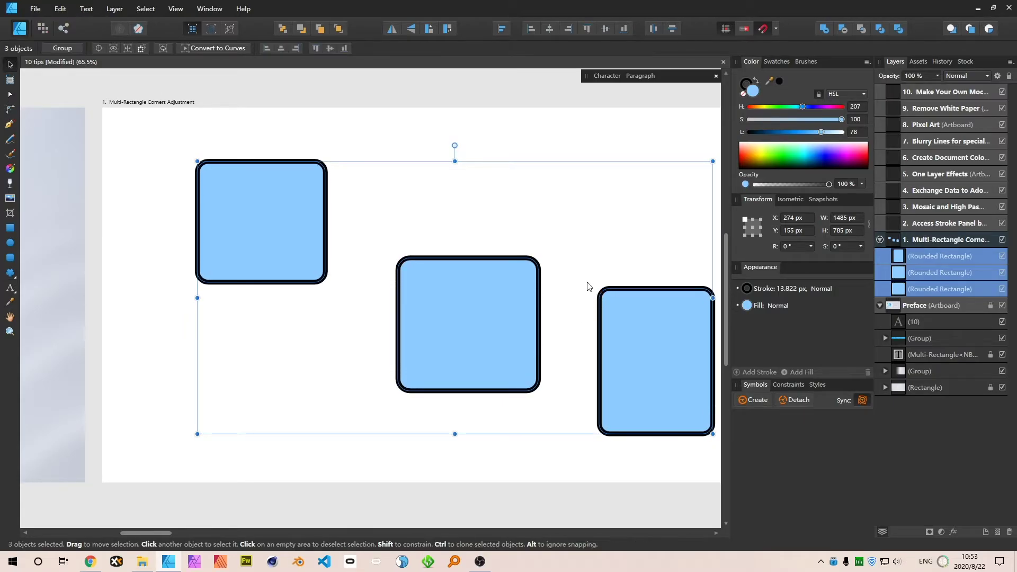
# - Shift the three rounded rectangles slightly together, and move the first one down beside the middle one
pyautogui.moveTo(523, 315); pyautogui.dragTo(496, 313)
pyautogui.click(670, 253)
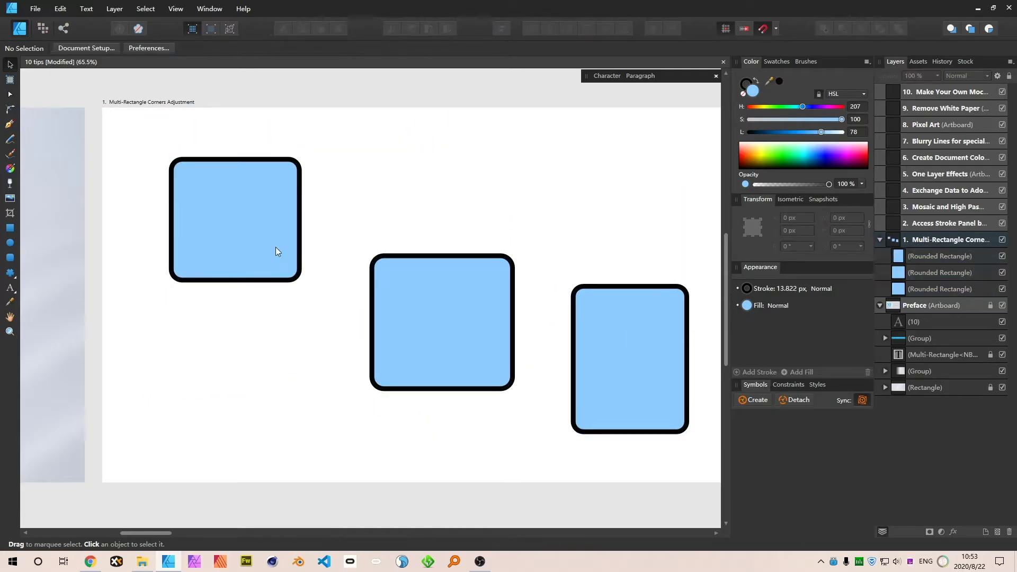
pyautogui.moveTo(265, 218); pyautogui.dragTo(301, 326)
# - Review the tips list on the Preface artboard and find the "2. Access Stroke Panel by Keyboard Shortcut" artboard
pyautogui.press('space')
pyautogui.moveTo(565, 222); pyautogui.dragTo(183, 220)
pyautogui.moveTo(456, 234); pyautogui.dragTo(163, 270)
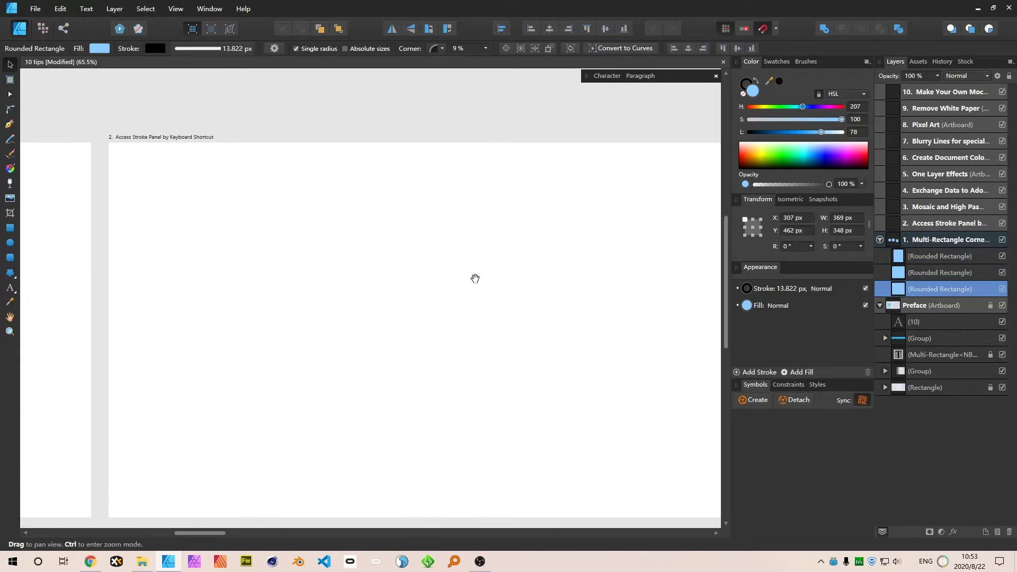
pyautogui.moveTo(474, 277); pyautogui.dragTo(421, 261)
pyautogui.scroll(-10, 564, 281)
pyautogui.scroll(10, 427, 277)
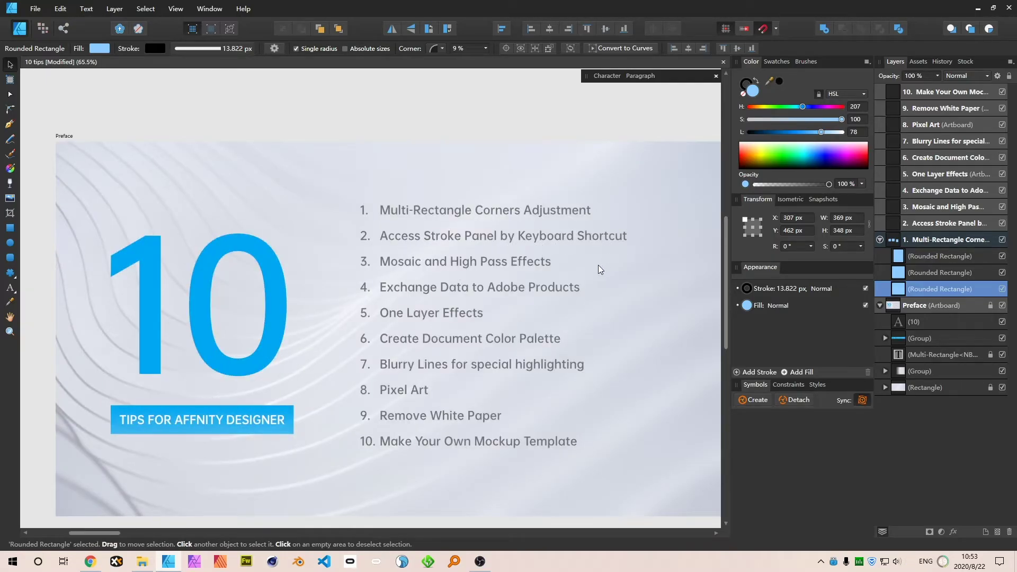
pyautogui.press('space')
pyautogui.moveTo(599, 265)
pyautogui.mouseDown()
pyautogui.moveTo(461, 307)
pyautogui.moveTo(79, 312)
pyautogui.mouseUp()
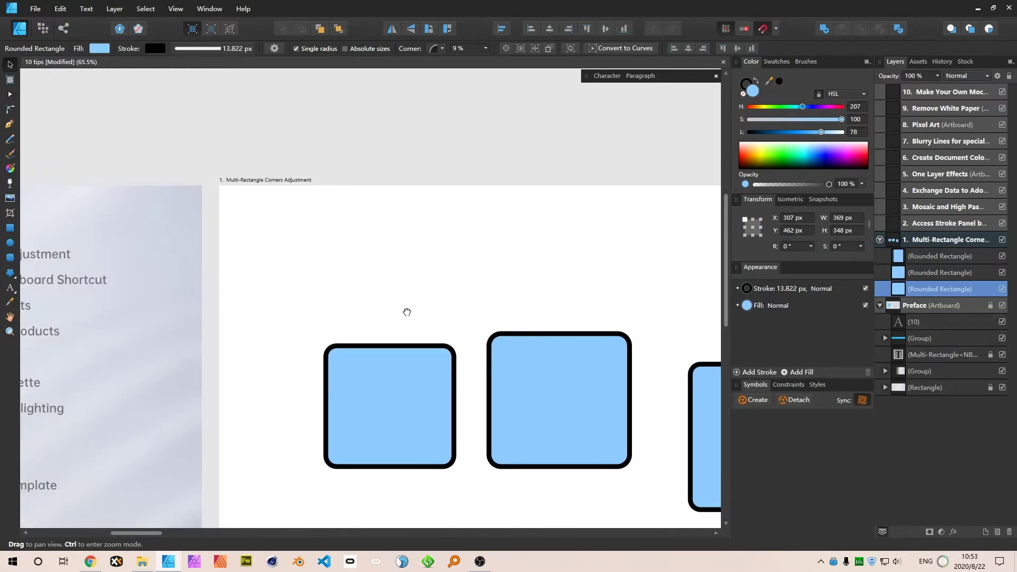
pyautogui.moveTo(459, 310); pyautogui.dragTo(238, 313)
pyautogui.moveTo(507, 318); pyautogui.dragTo(305, 310)
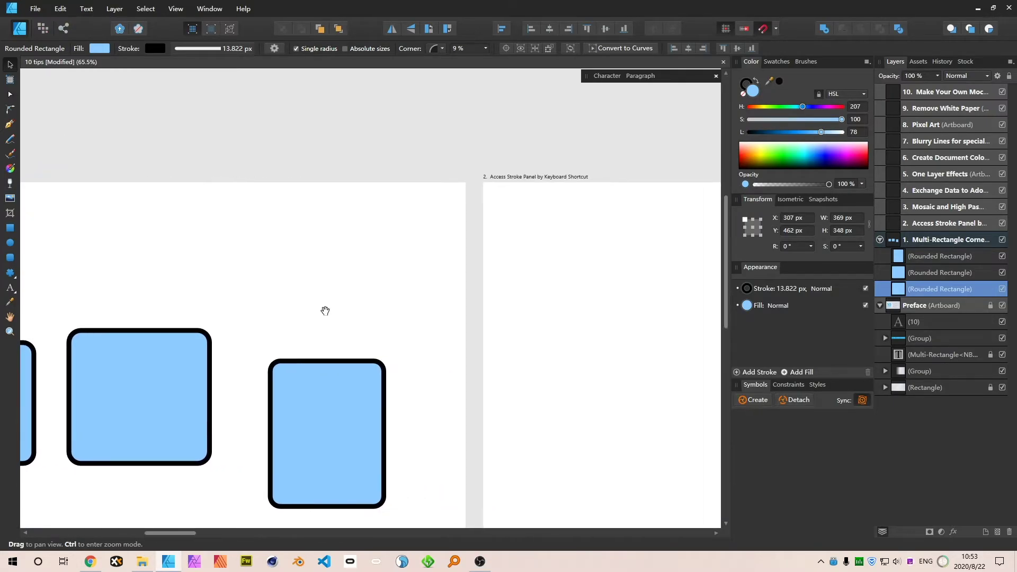
pyautogui.moveTo(602, 295); pyautogui.dragTo(392, 285)
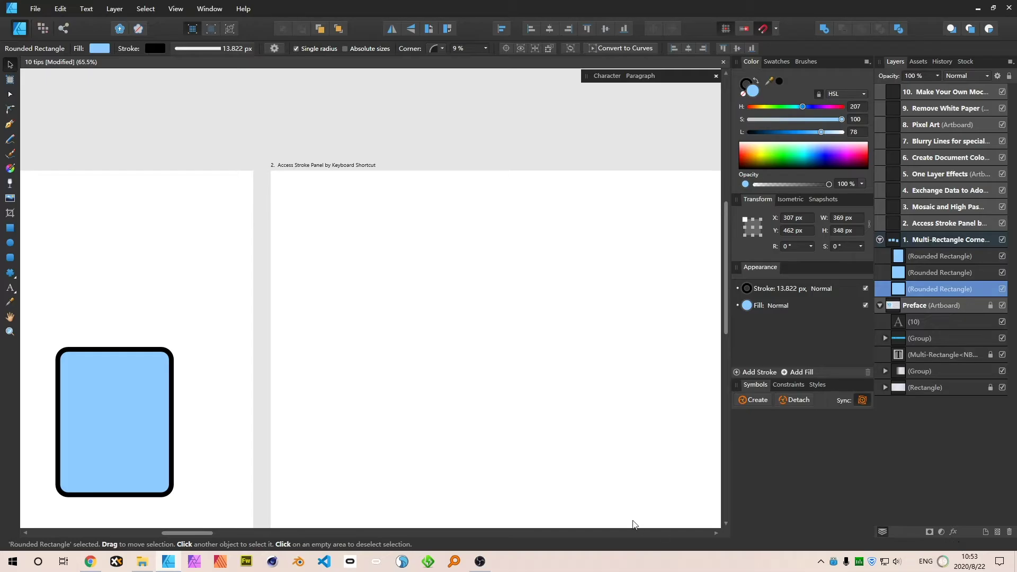
# - Draw three rectangles on the "2. Access Stroke Panel by Keyboard Shortcut" artboard, with the last overlapping the second one's corner
pyautogui.click(12, 228)
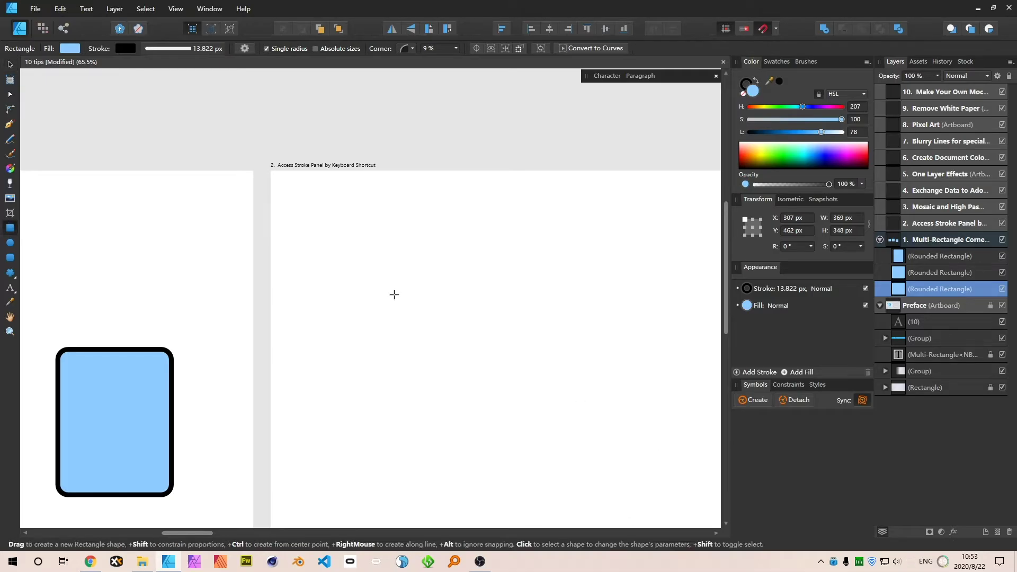
pyautogui.moveTo(348, 231); pyautogui.dragTo(475, 315)
pyautogui.moveTo(516, 264); pyautogui.dragTo(622, 383)
pyautogui.moveTo(540, 455); pyautogui.dragTo(428, 370)
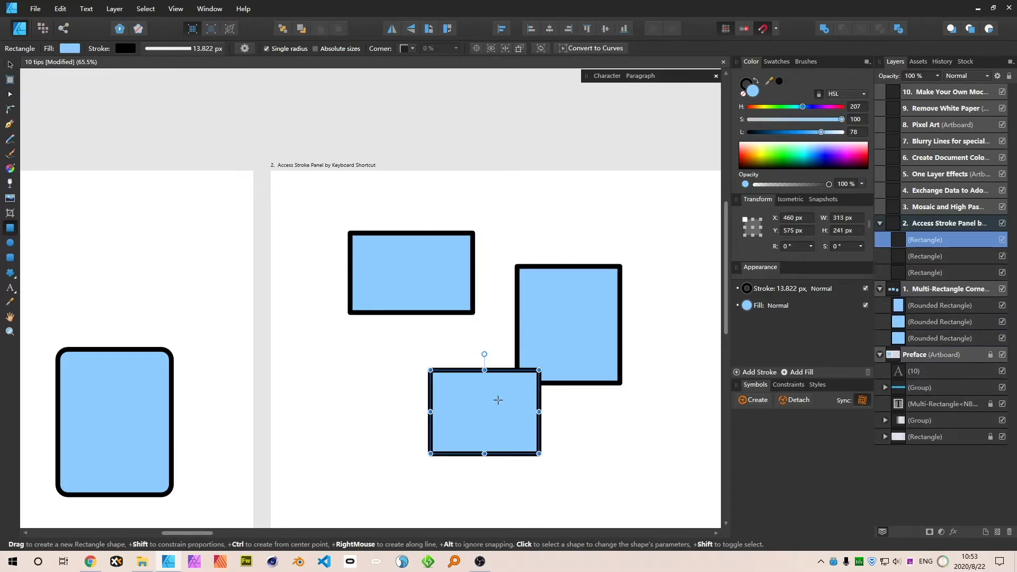
# - Select the three new rectangles, activate the Corner tool and set their shared stroke width to about 17.3 px
pyautogui.press('v')
pyautogui.moveTo(335, 199); pyautogui.dragTo(687, 484)
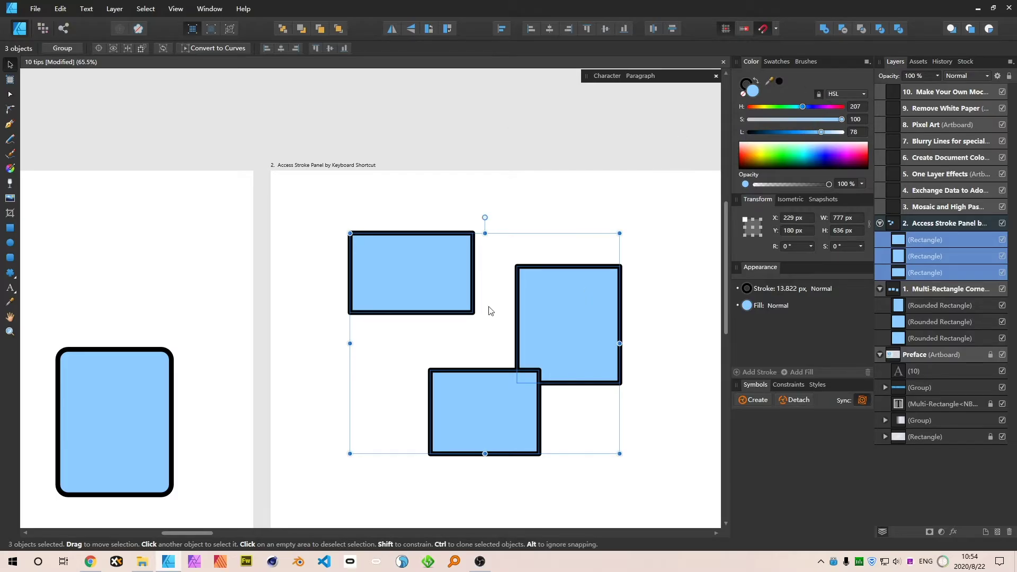
pyautogui.moveTo(314, 220); pyautogui.dragTo(701, 472)
pyautogui.press('c')
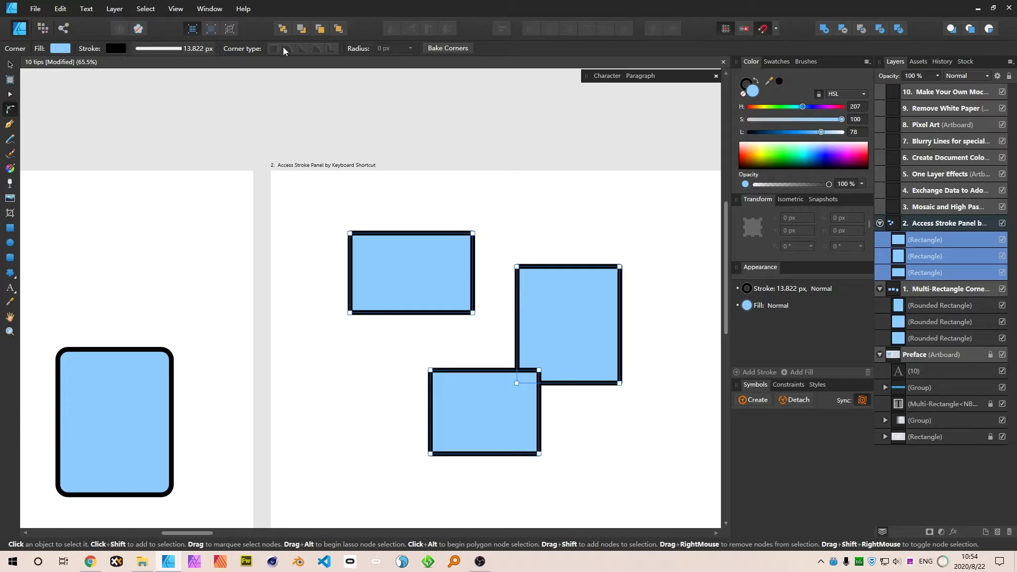
pyautogui.click(192, 53)
pyautogui.moveTo(168, 86)
pyautogui.mouseDown()
pyautogui.moveTo(153, 87)
pyautogui.moveTo(168, 87)
pyautogui.mouseUp()
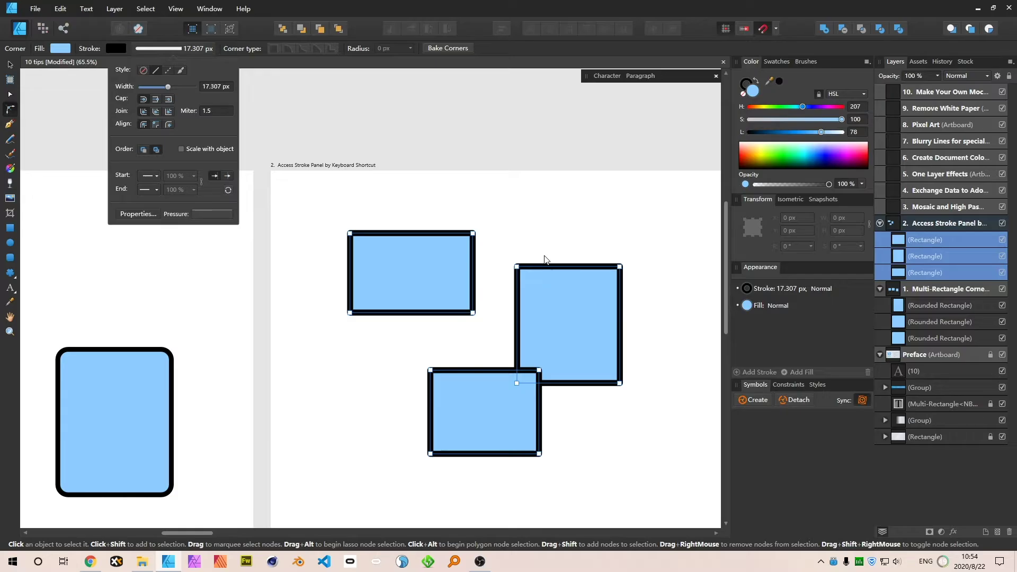
pyautogui.click(663, 281)
pyautogui.press('v')
# - Check the tips list on the Preface artboard and find the "3. Mosaic and High Pass Effects" artboard
pyautogui.press('space')
pyautogui.moveTo(125, 328); pyautogui.dragTo(447, 377)
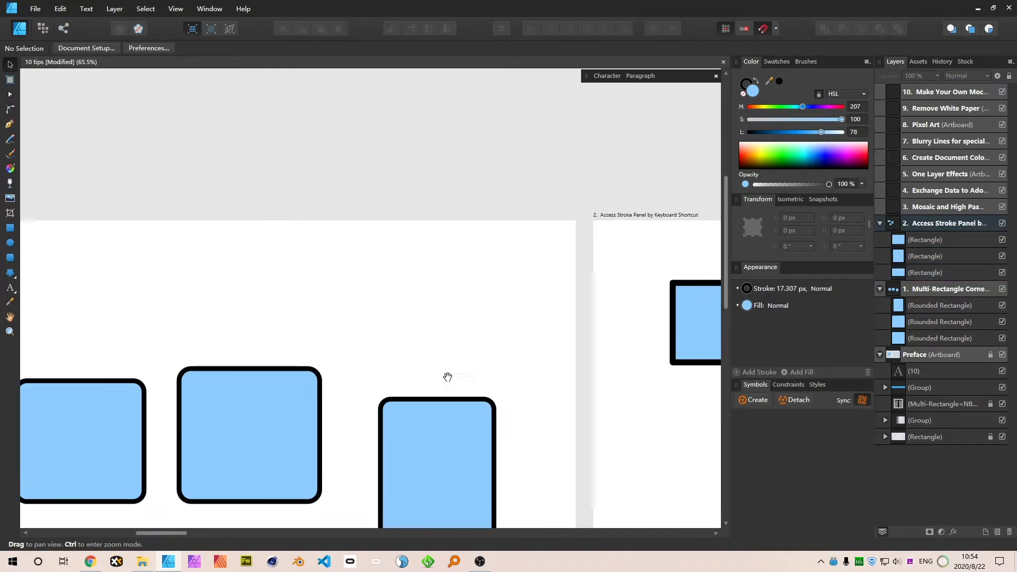
pyautogui.moveTo(193, 347); pyautogui.dragTo(835, 300)
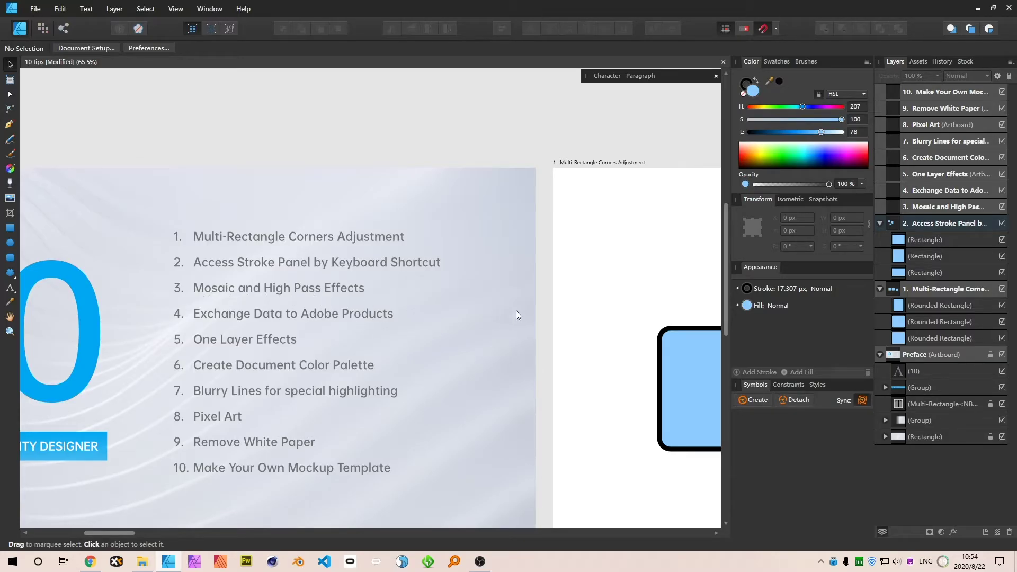
pyautogui.moveTo(643, 321); pyautogui.dragTo(110, 297)
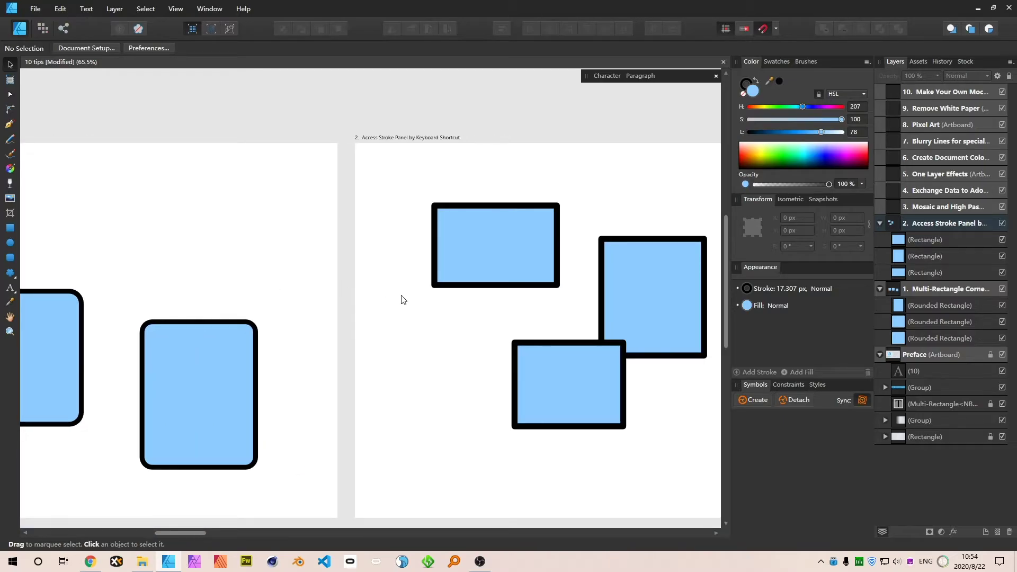
pyautogui.moveTo(442, 295); pyautogui.dragTo(68, 324)
pyautogui.moveTo(609, 306); pyautogui.dragTo(342, 282)
pyautogui.moveTo(453, 285); pyautogui.dragTo(299, 271)
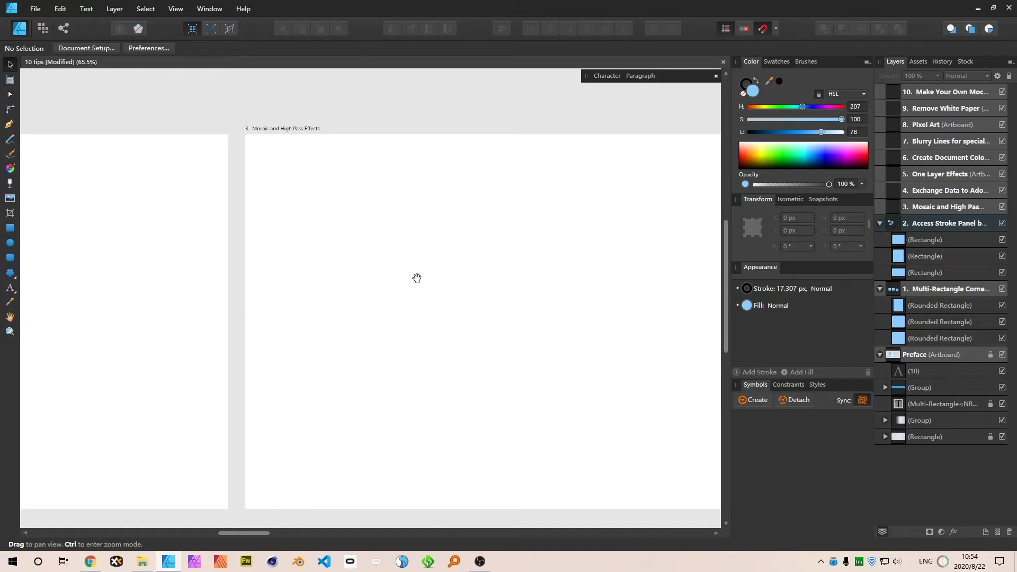
pyautogui.moveTo(415, 278); pyautogui.dragTo(330, 268)
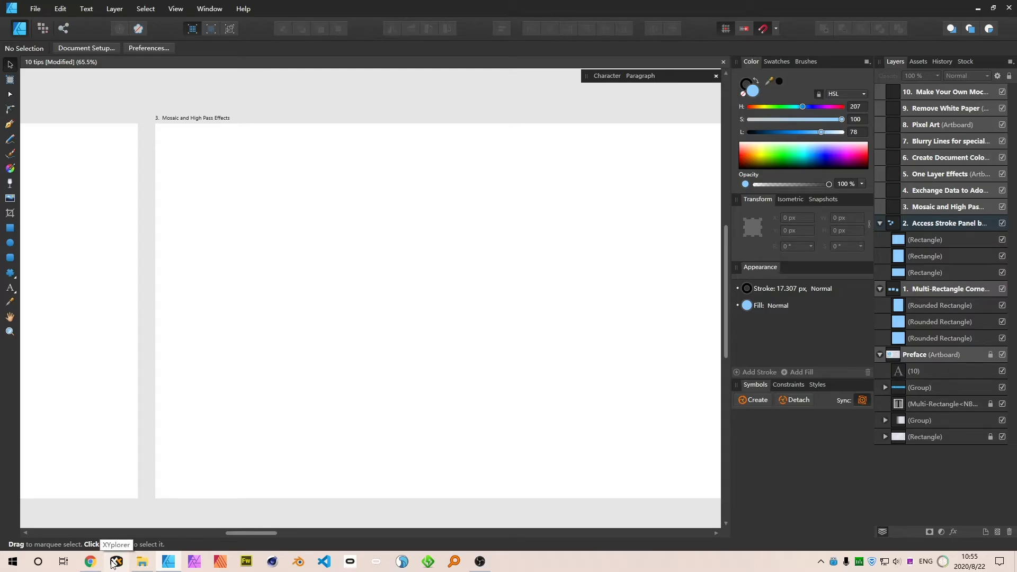
# - Switch to Chrome, go to the Unsplash home page and open the green succulent plant photo
pyautogui.click(90, 562)
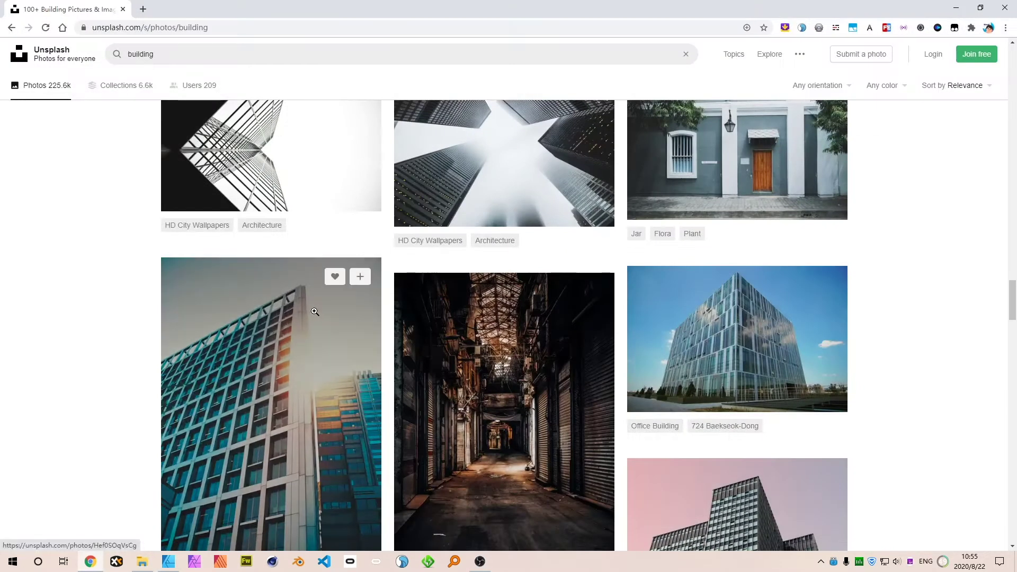
pyautogui.scroll(-3, 315, 312)
pyautogui.scroll(6, 590, 298)
pyautogui.scroll(-10, 495, 293)
pyautogui.scroll(15, 623, 249)
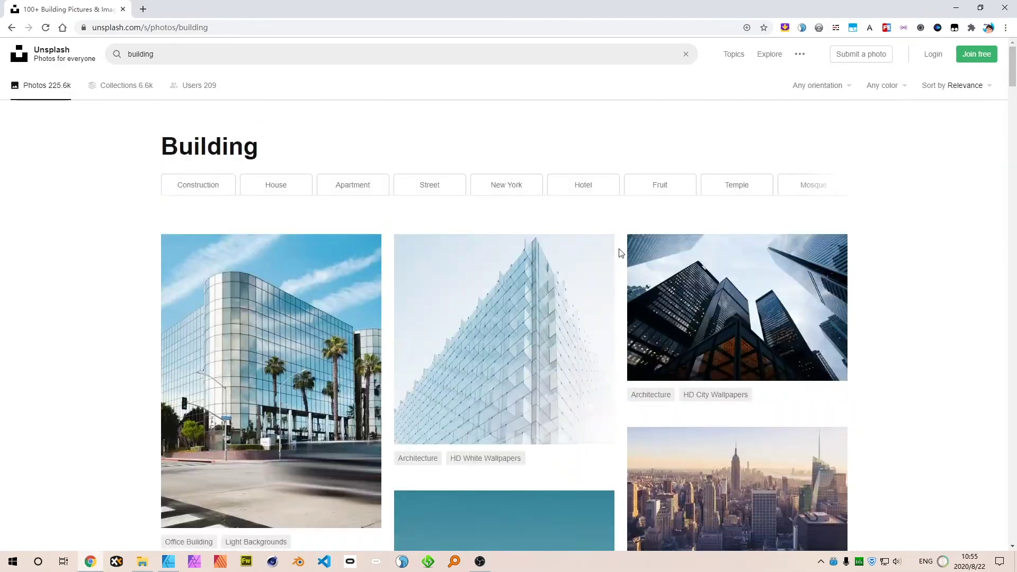
pyautogui.click(42, 51)
pyautogui.scroll(-10, 746, 284)
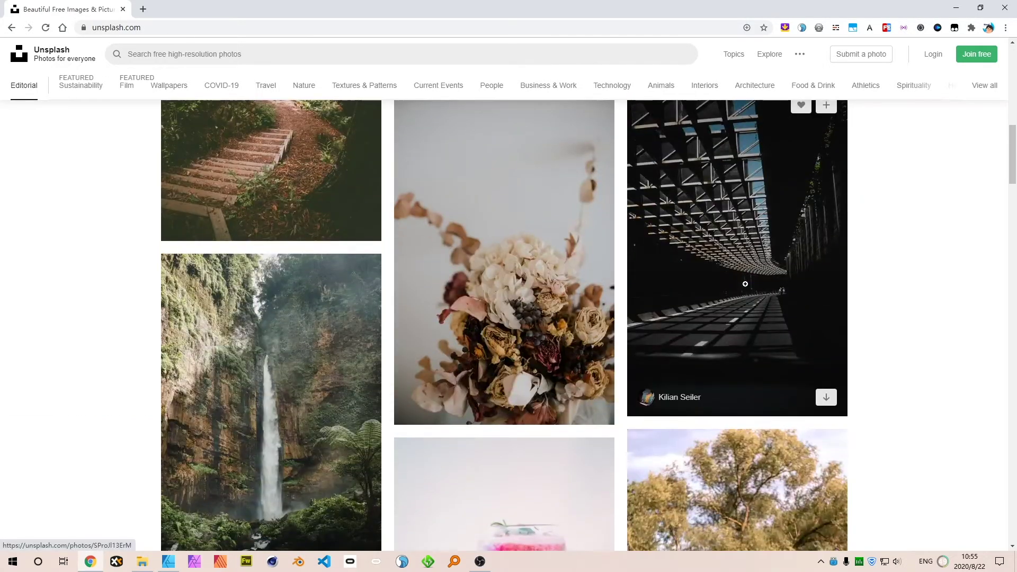
pyautogui.scroll(-15, 745, 284)
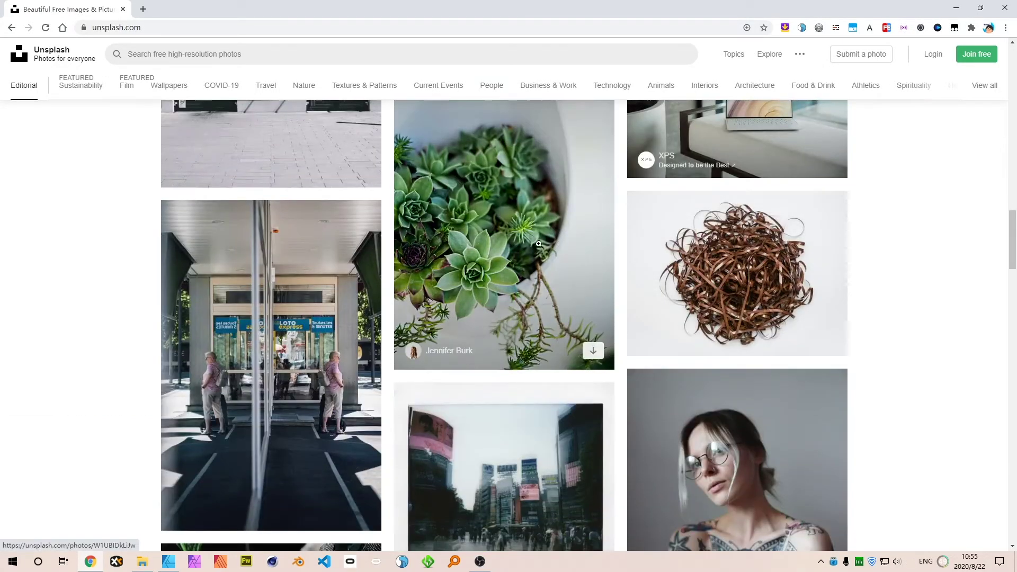
pyautogui.click(520, 226)
# - Capture a region of about 348 × 300 px of the succulent photo to the clipboard and switch back to Affinity Designer
pyautogui.press('F1')
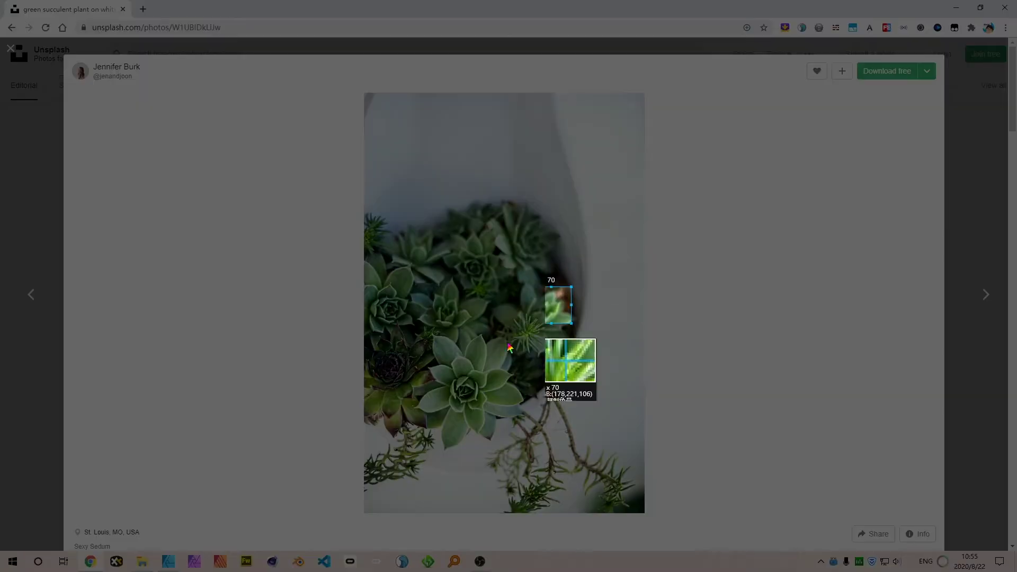
pyautogui.moveTo(510, 347); pyautogui.dragTo(400, 432)
pyautogui.hotkey('ctrl', 'c')
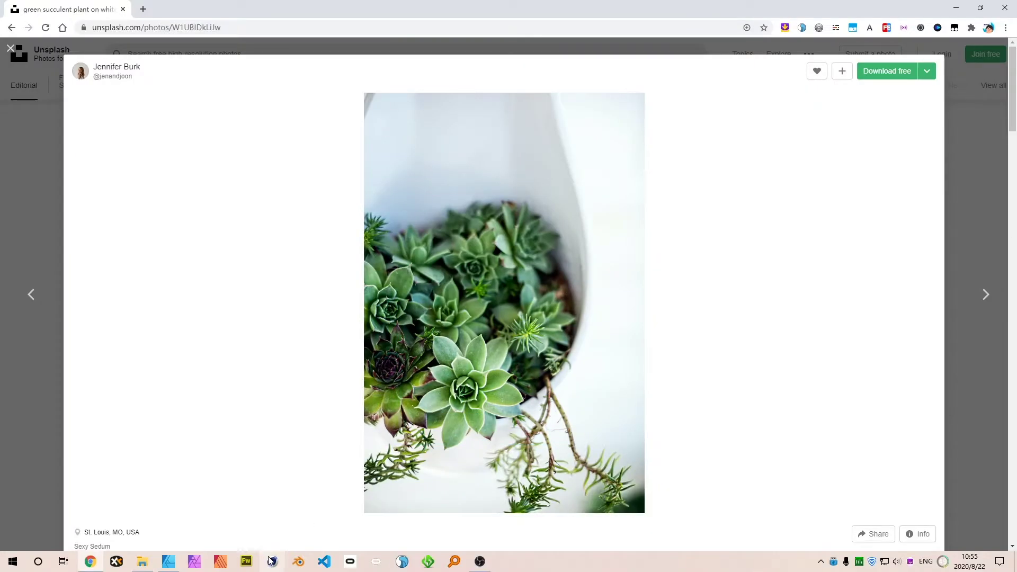
pyautogui.click(169, 562)
pyautogui.click(612, 306)
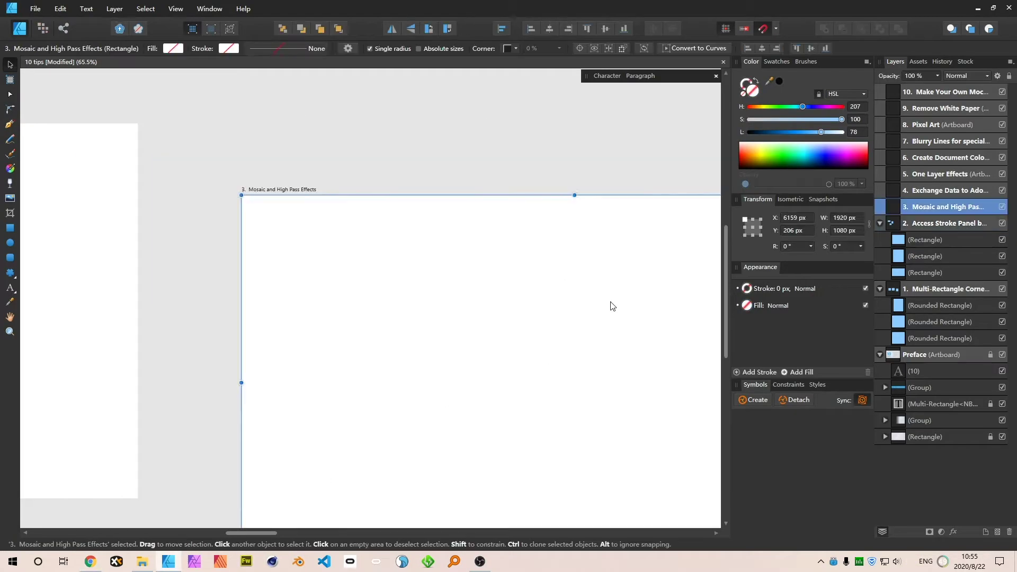
pyautogui.hotkey('ctrl', 'v')
pyautogui.hotkey('ctrl', 'z')
pyautogui.hotkey('ctrl', 'z')
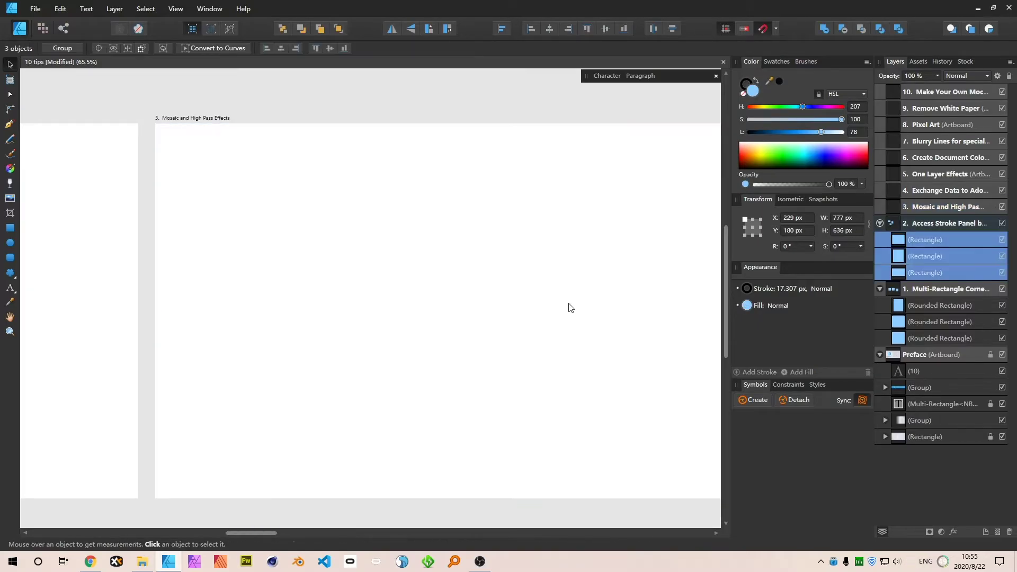
# - Paste the captured succulent image onto the "3. Mosaic and High Pass Effects" artboard and place it at about X 599 px, Y 200 px
pyautogui.click(427, 263)
pyautogui.hotkey('ctrl', 'v')
pyautogui.moveTo(376, 282); pyautogui.dragTo(429, 231)
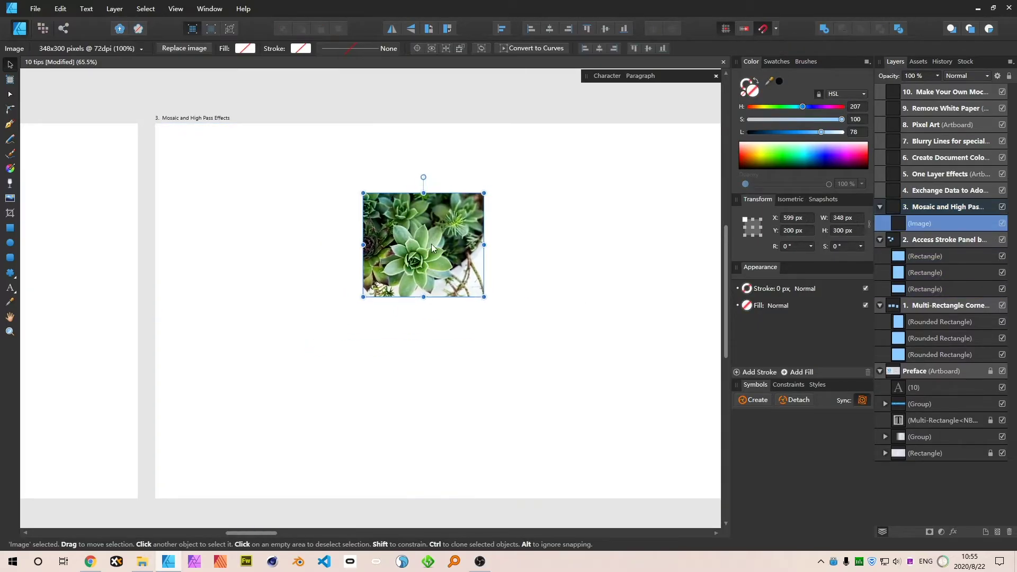
pyautogui.scroll(8, 408, 279)
pyautogui.scroll(-5, 460, 268)
pyautogui.hotkey('ctrl', '1')
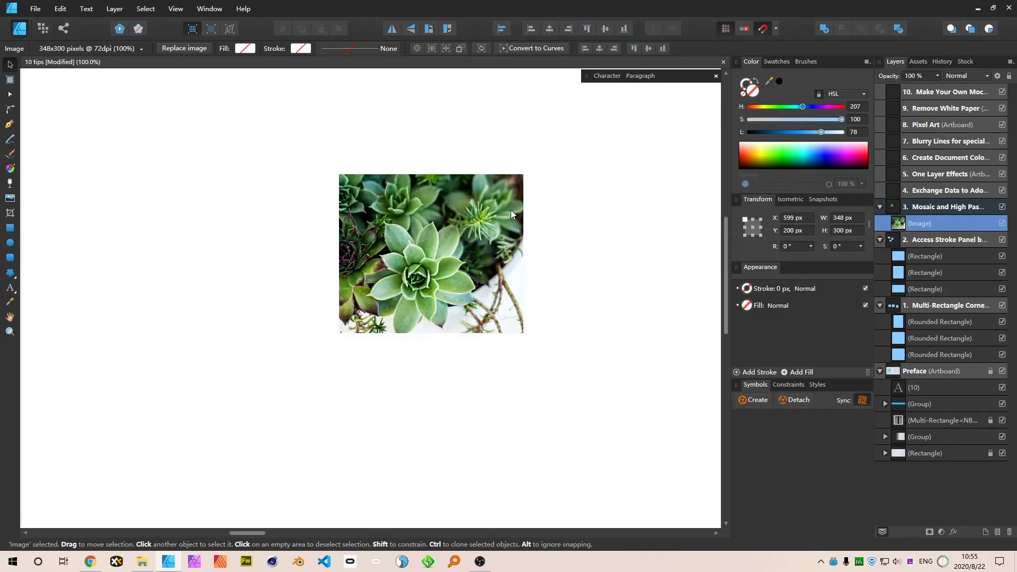
# - Move the succulent image to about X 547 px, Y 315 px and shrink a duplicate around its centre to about 60 × 52 px
pyautogui.moveTo(468, 260); pyautogui.dragTo(440, 320)
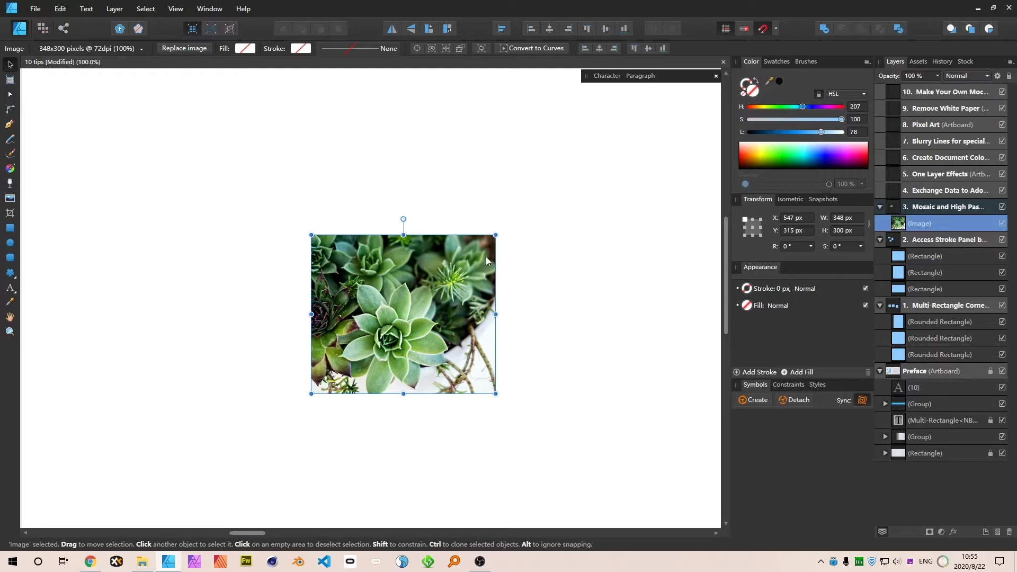
pyautogui.hotkey('ctrl', 'j')
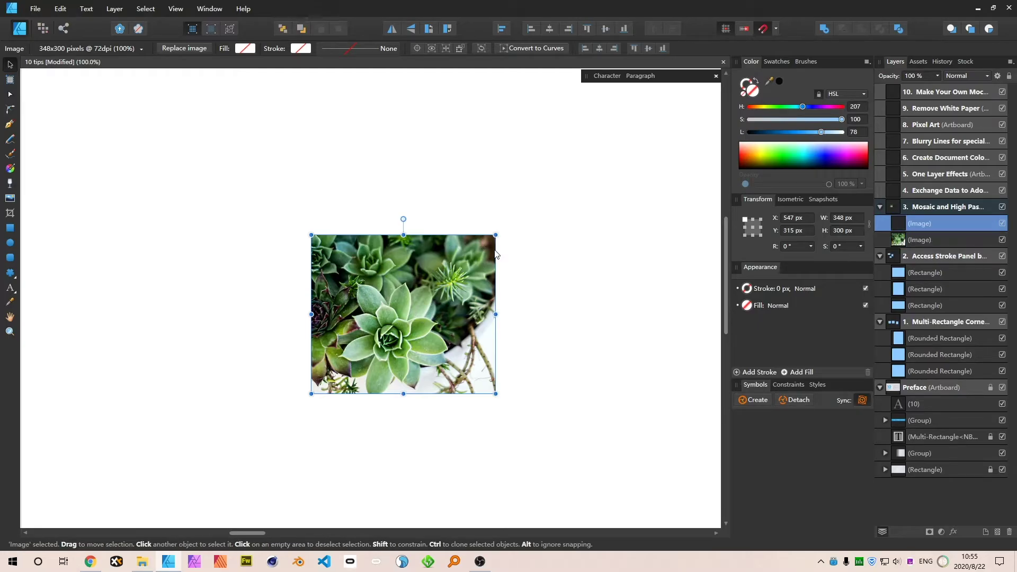
pyautogui.moveTo(536, 291); pyautogui.dragTo(460, 286)
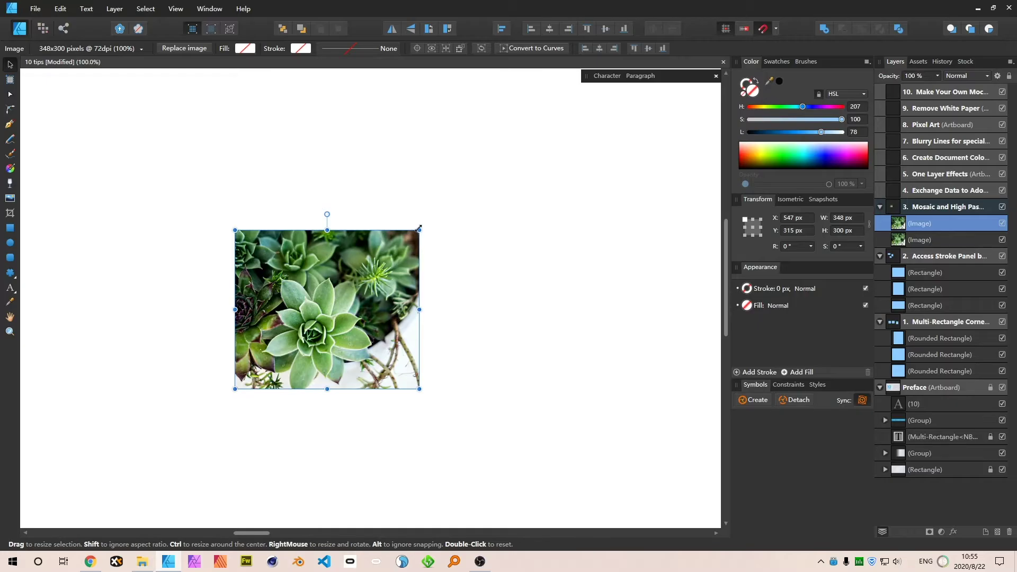
pyautogui.moveTo(419, 240); pyautogui.dragTo(355, 313)
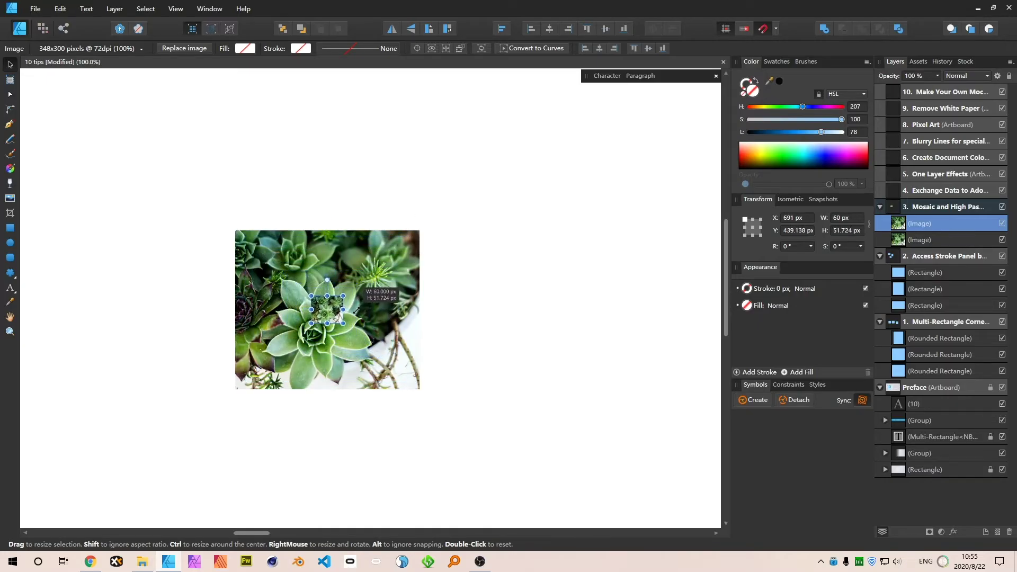
# - Rasterize the small copy, then enlarge it to about 348 × 302 px and place it beside the original as a mosaic
pyautogui.rightClick(325, 317)
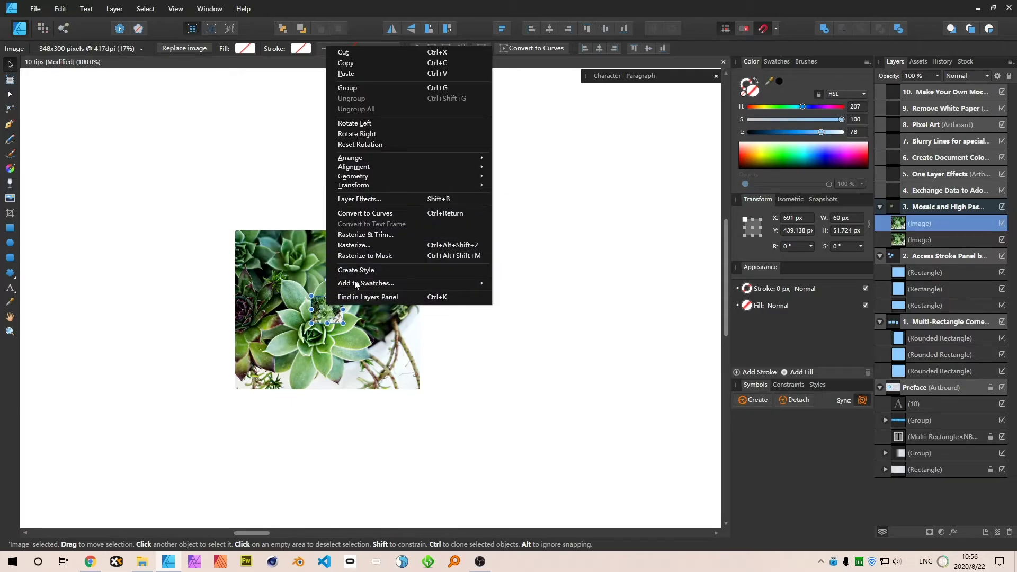
pyautogui.click(355, 245)
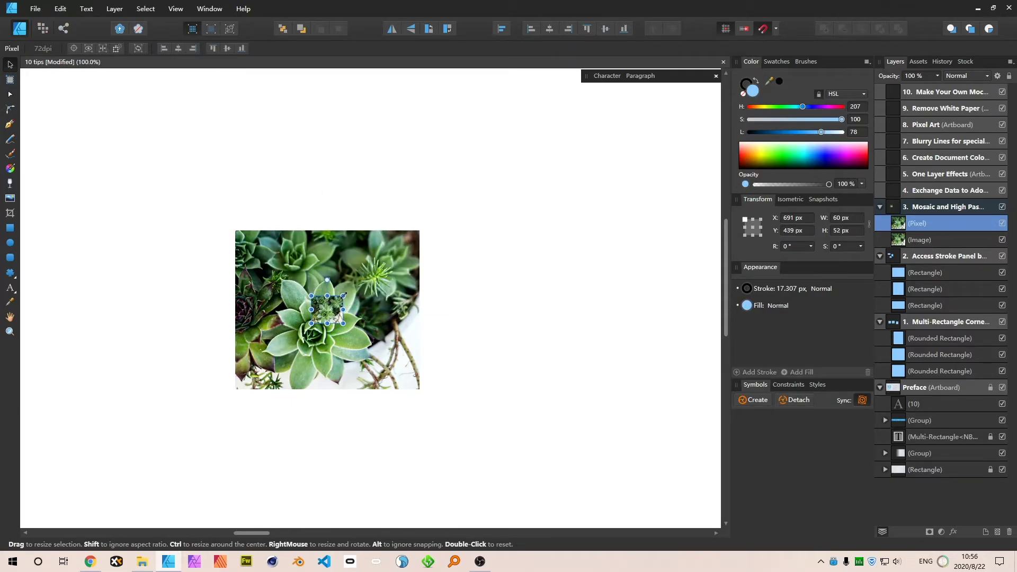
pyautogui.moveTo(343, 296); pyautogui.dragTo(429, 240)
pyautogui.click(450, 265)
pyautogui.moveTo(272, 295); pyautogui.dragTo(495, 295)
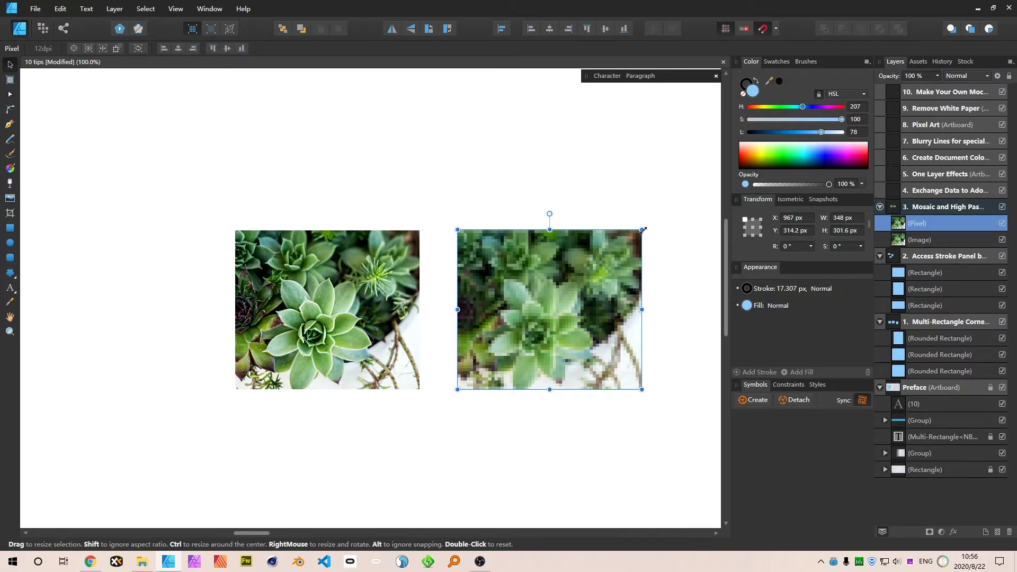
# - Coarsen the mosaic by shrinking it around its centre to about 18 × 15.6 px, rasterizing it and enlarging it to 337.5 × 300 px
pyautogui.moveTo(643, 230); pyautogui.dragTo(550, 310)
pyautogui.rightClick(550, 310)
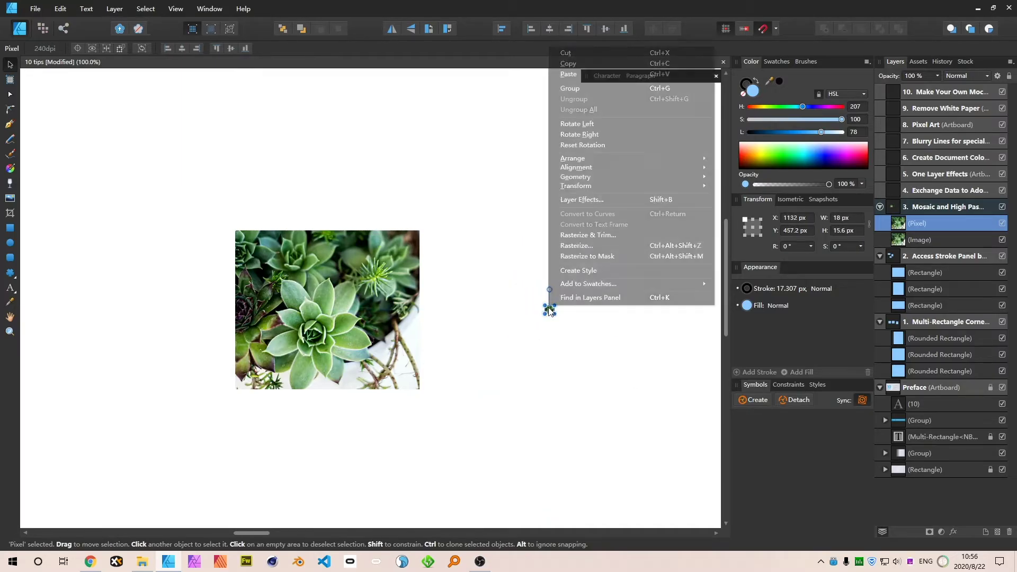
pyautogui.click(596, 246)
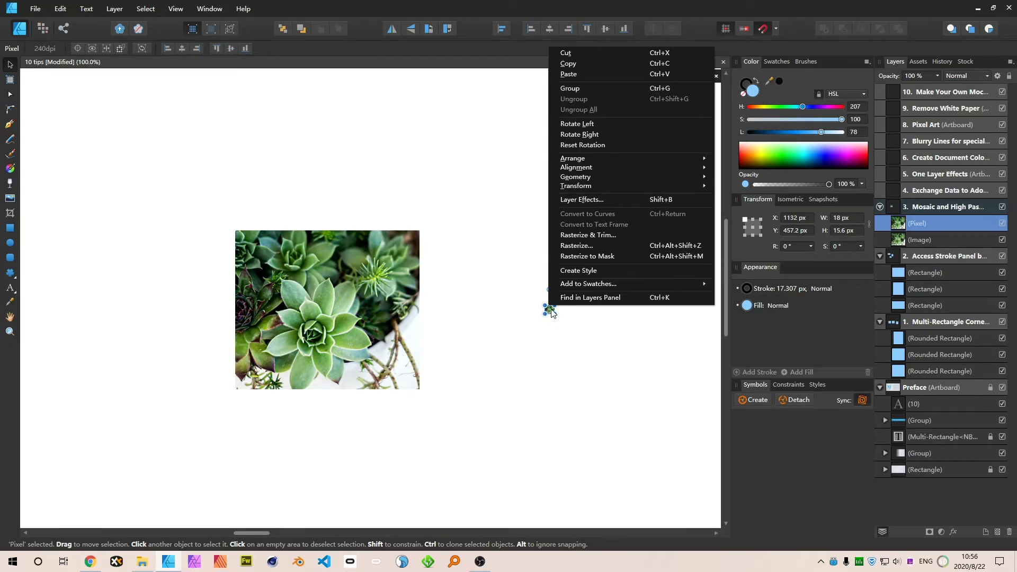
pyautogui.moveTo(555, 306); pyautogui.dragTo(647, 247)
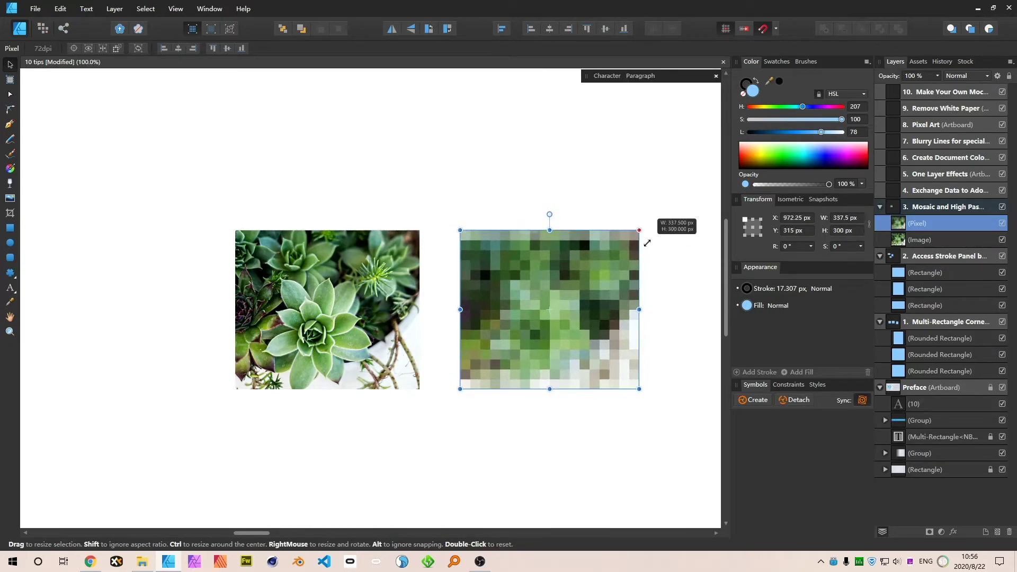
pyautogui.click(672, 222)
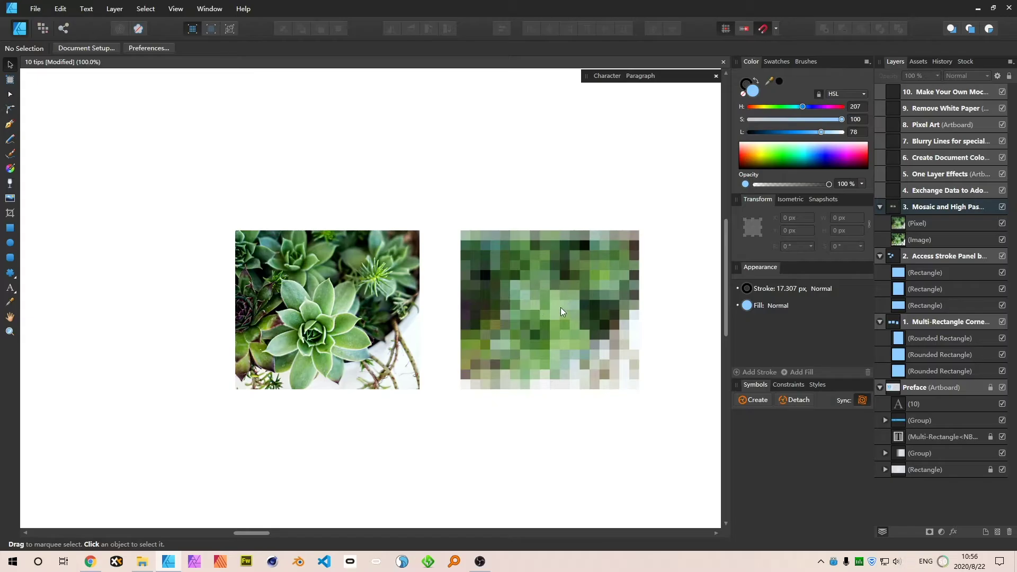
# - Delete the original succulent image and its mosaic copy from the "3. Mosaic and High Pass Effects" artboard
pyautogui.moveTo(475, 189); pyautogui.dragTo(684, 440)
pyautogui.click(596, 424)
pyautogui.moveTo(668, 190); pyautogui.dragTo(444, 386)
pyautogui.click(449, 383)
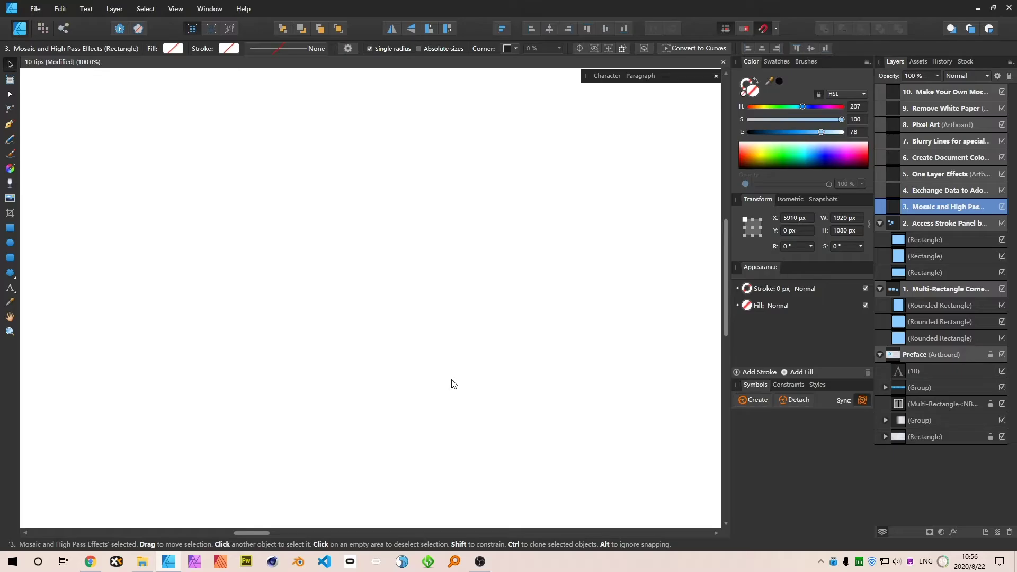
# - Switch to Chrome and copy the full green succulent plant photo from its Unsplash page
pyautogui.click(90, 562)
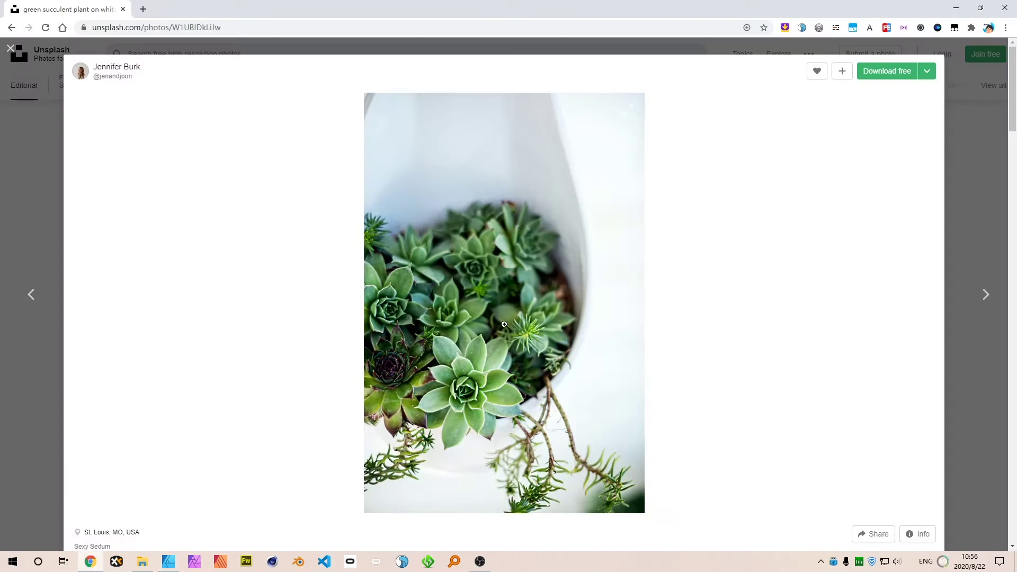
pyautogui.scroll(-5, 650, 220)
pyautogui.scroll(5, 477, 253)
pyautogui.rightClick(477, 252)
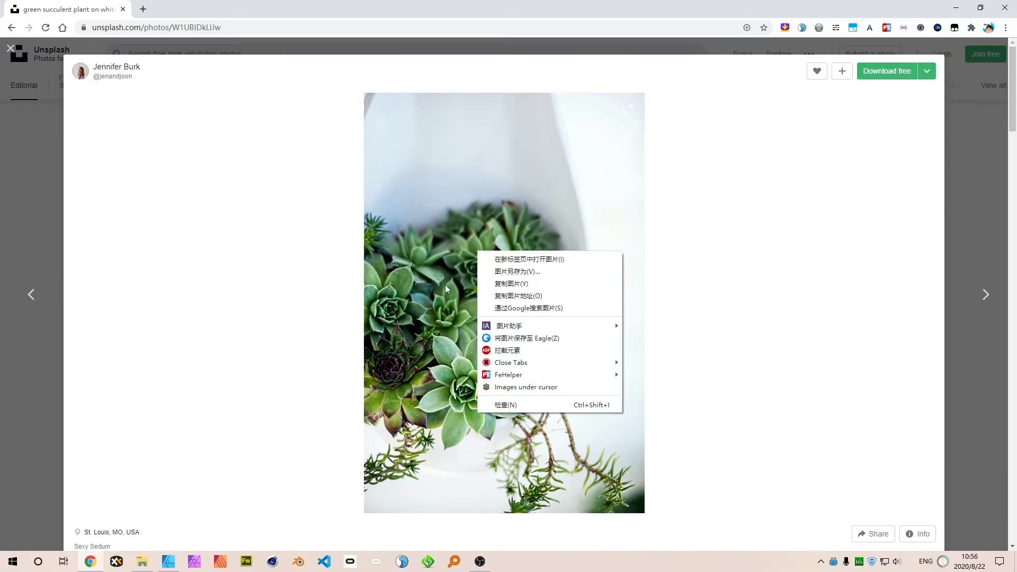
pyautogui.click(547, 284)
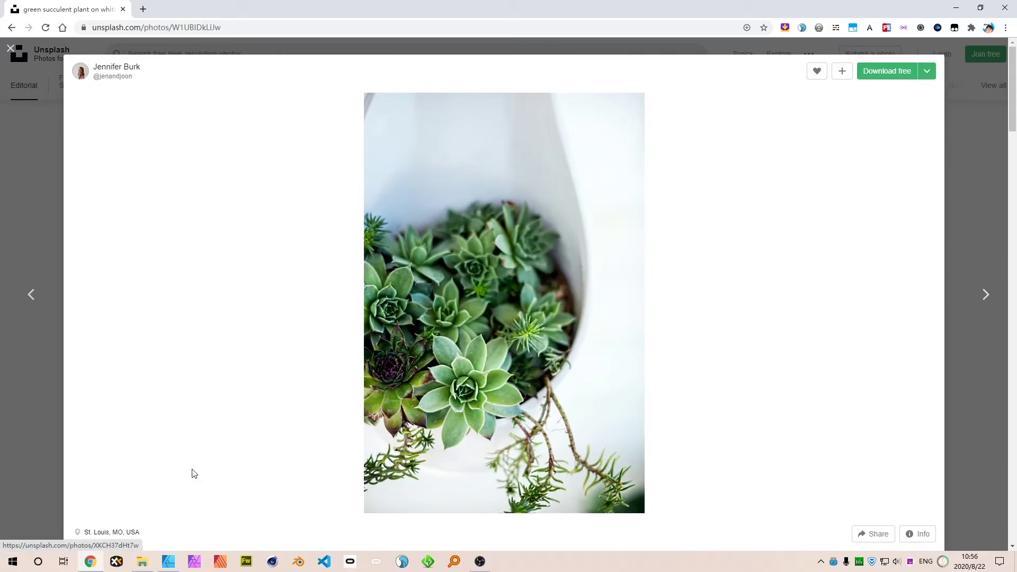
# - Switch back to Affinity Designer, paste the full photo onto artboard 3 and place it at about X 643 px, Y 65 px
pyautogui.click(168, 562)
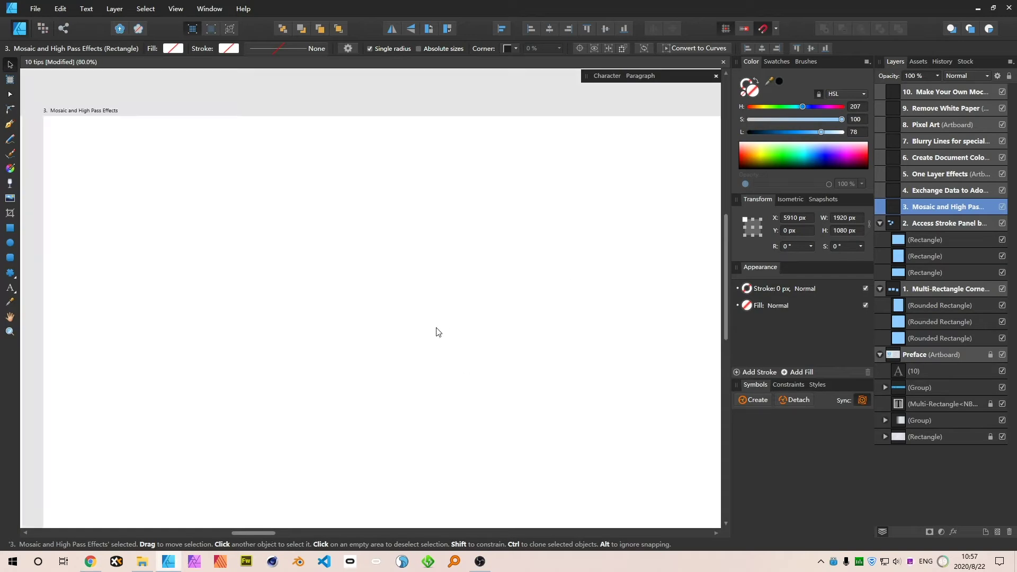
pyautogui.scroll(-3, 437, 328)
pyautogui.hotkey('ctrl', 'v')
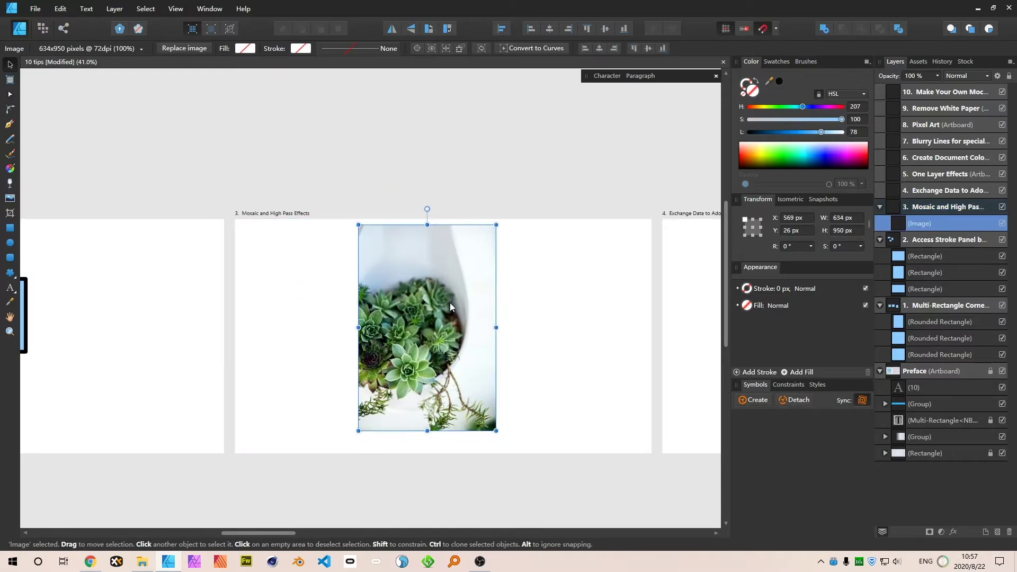
pyautogui.moveTo(449, 303); pyautogui.dragTo(459, 314)
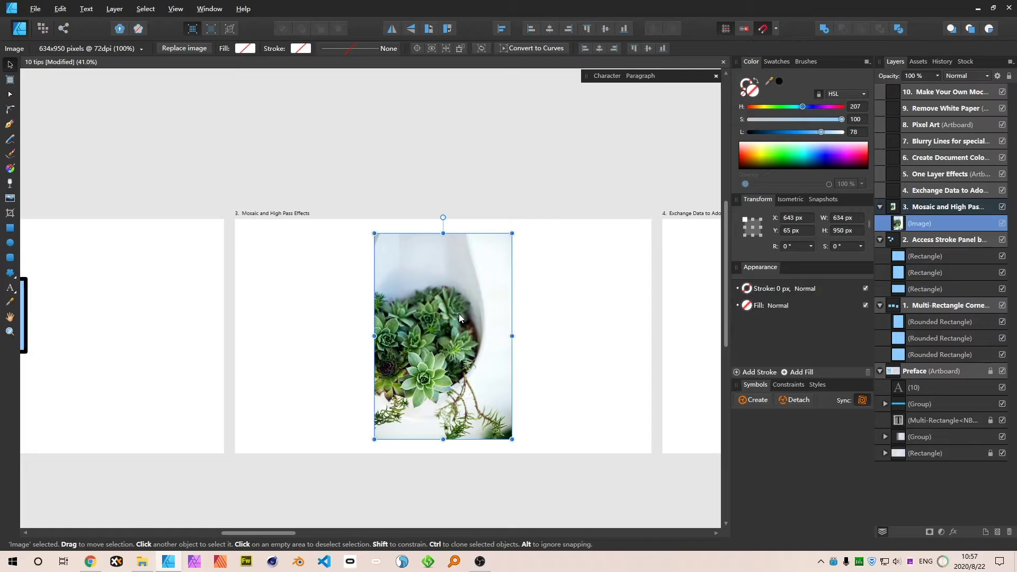
# - Collapse the layer lists of the Access Stroke Panel, Multi-Rectangle Corners Adjustment and Preface artboards
pyautogui.click(880, 241)
pyautogui.click(879, 260)
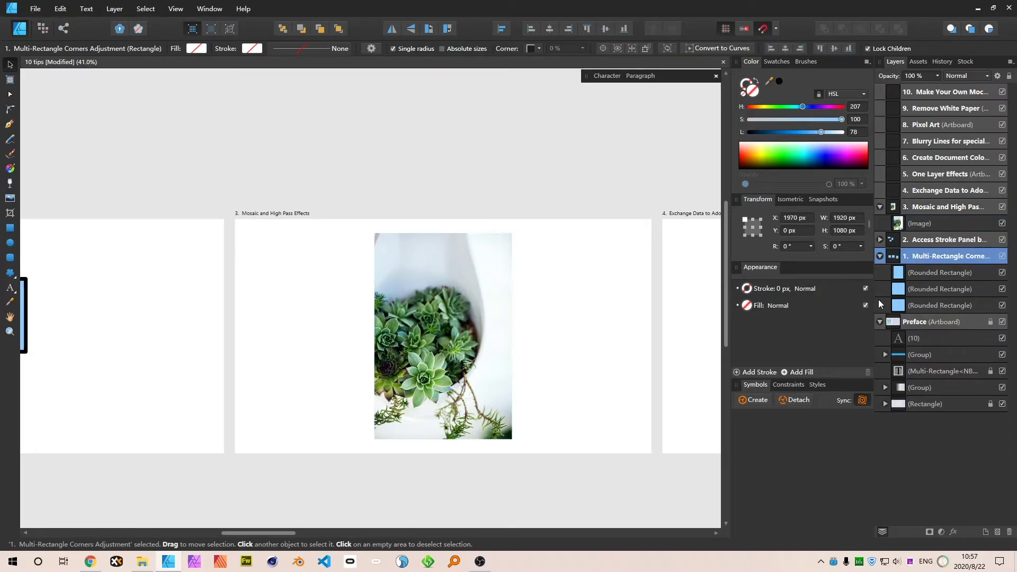
pyautogui.click(880, 256)
pyautogui.click(883, 272)
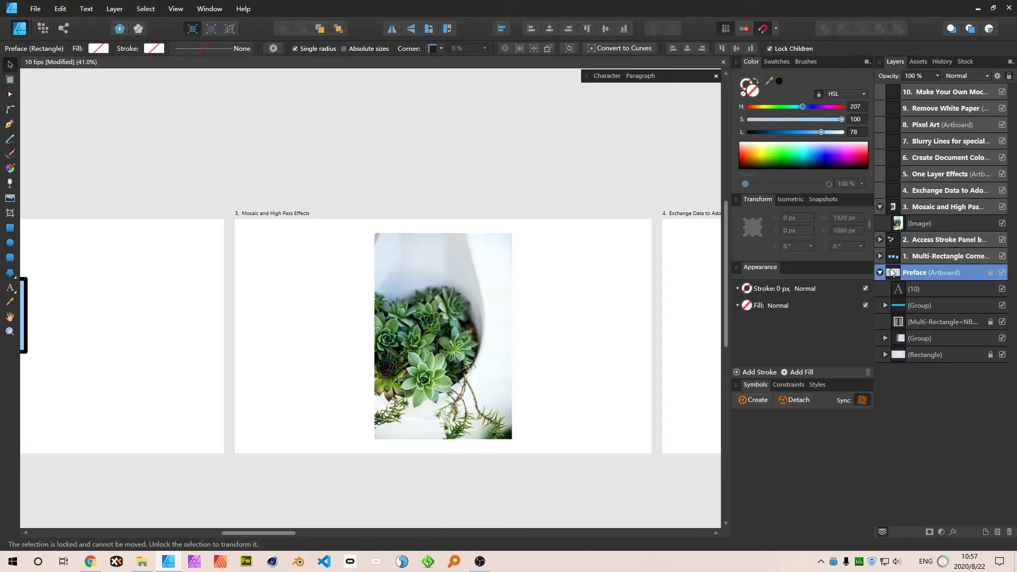
pyautogui.click(880, 273)
# - Lock artboards 1 (Multi-Rectangle Corners Adjustment) and 2 (Access Stroke Panel) together
pyautogui.click(952, 256)
pyautogui.keyDown('shift'); pyautogui.click(948, 239); pyautogui.keyUp('shift')
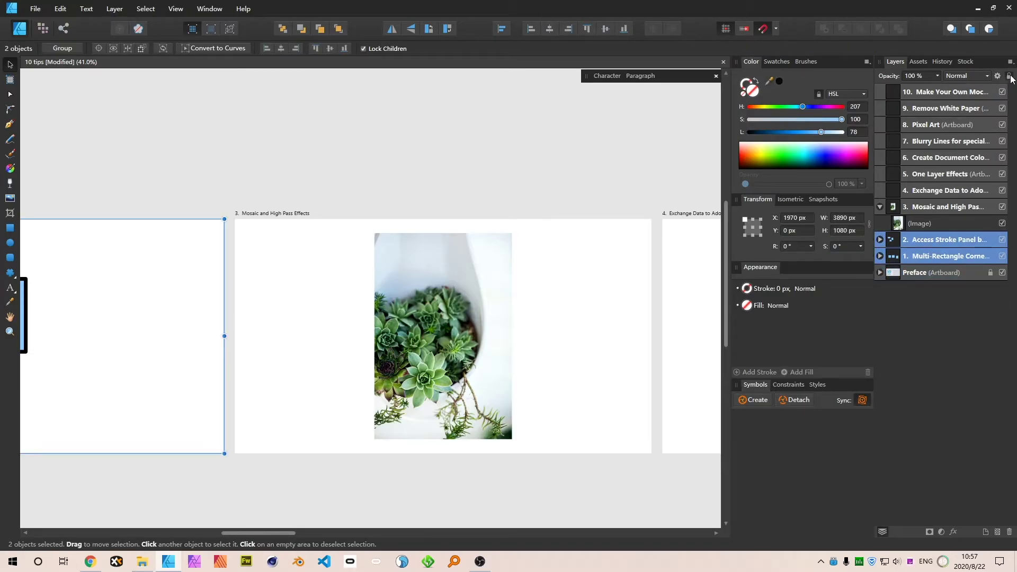
pyautogui.click(1009, 76)
# - Duplicate the full succulent image twice in place on artboard 3 and save the document
pyautogui.click(935, 207)
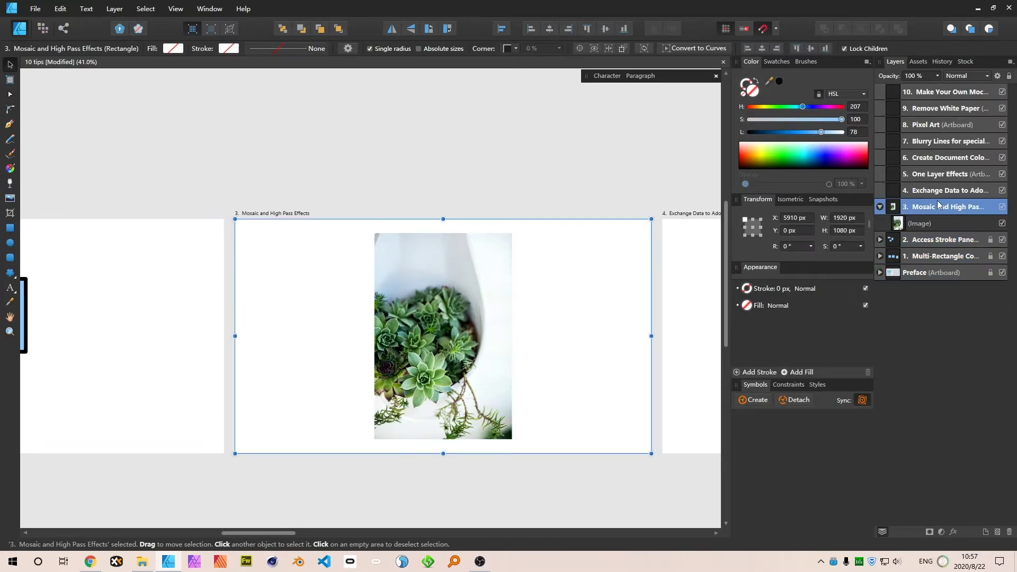
pyautogui.click(460, 309)
pyautogui.scroll(3, 463, 379)
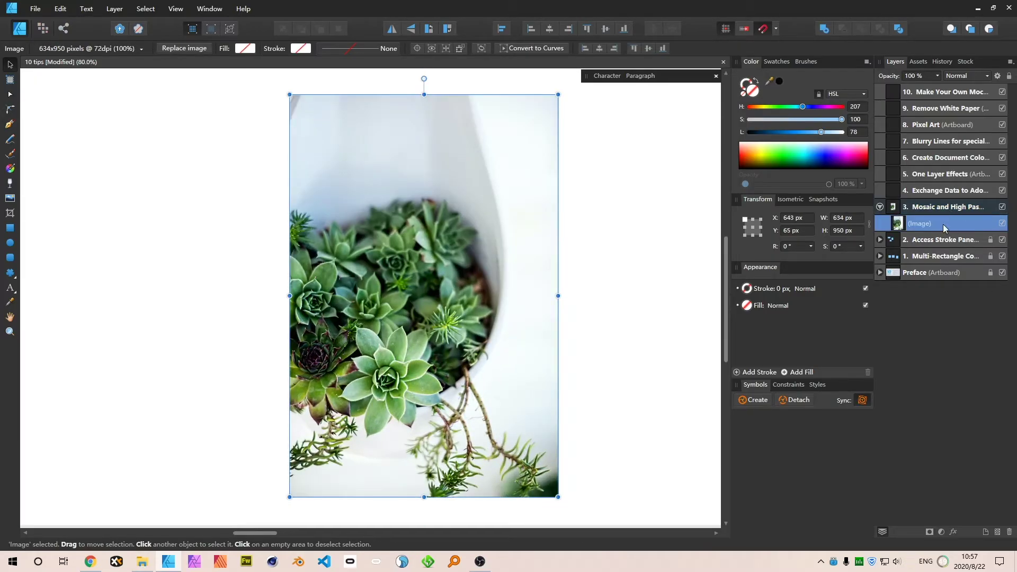
pyautogui.hotkey('ctrl', 'j')
pyautogui.hotkey('ctrl', 'j')
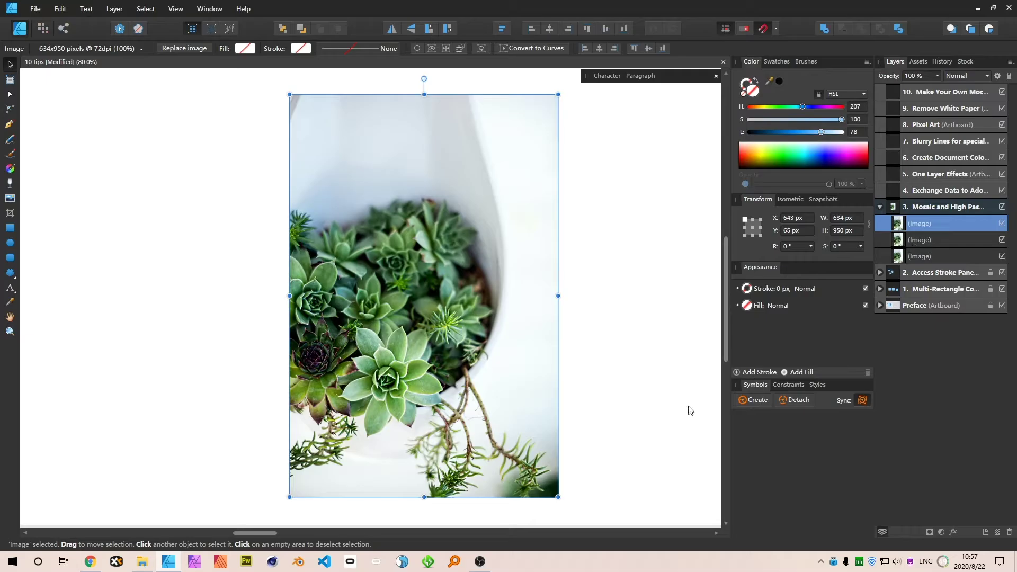
pyautogui.scroll(-1, 380, 307)
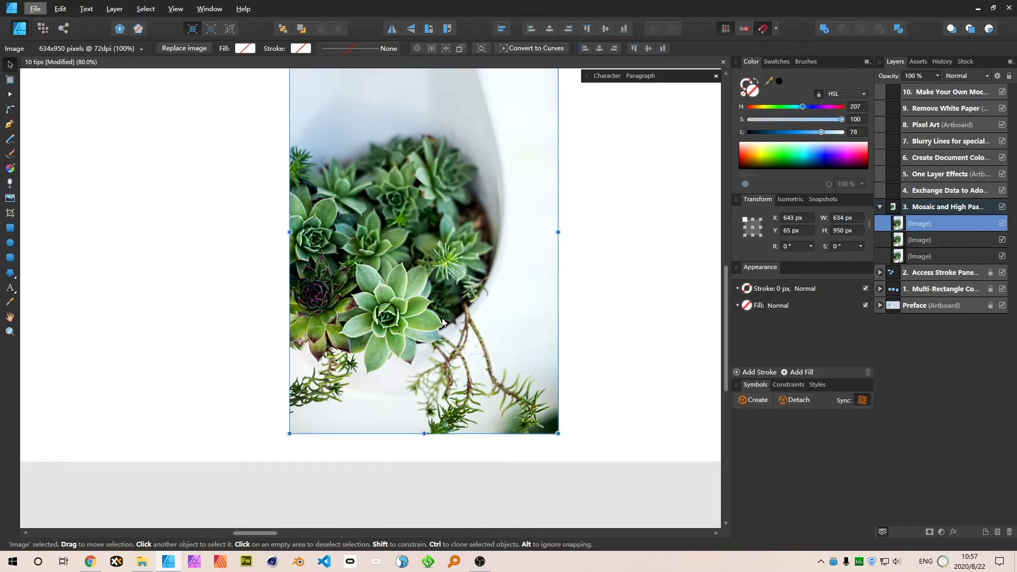
pyautogui.scroll(-3, 444, 322)
pyautogui.scroll(3, 457, 231)
pyautogui.scroll(-1, 456, 230)
pyautogui.scroll(1, 448, 256)
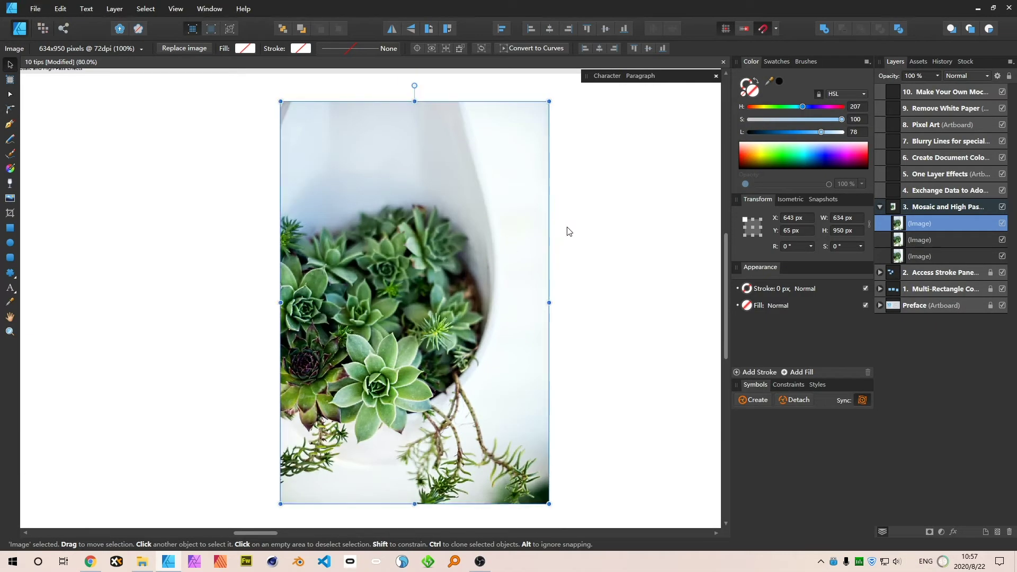
pyautogui.click(571, 258)
pyautogui.hotkey('ctrl', 's')
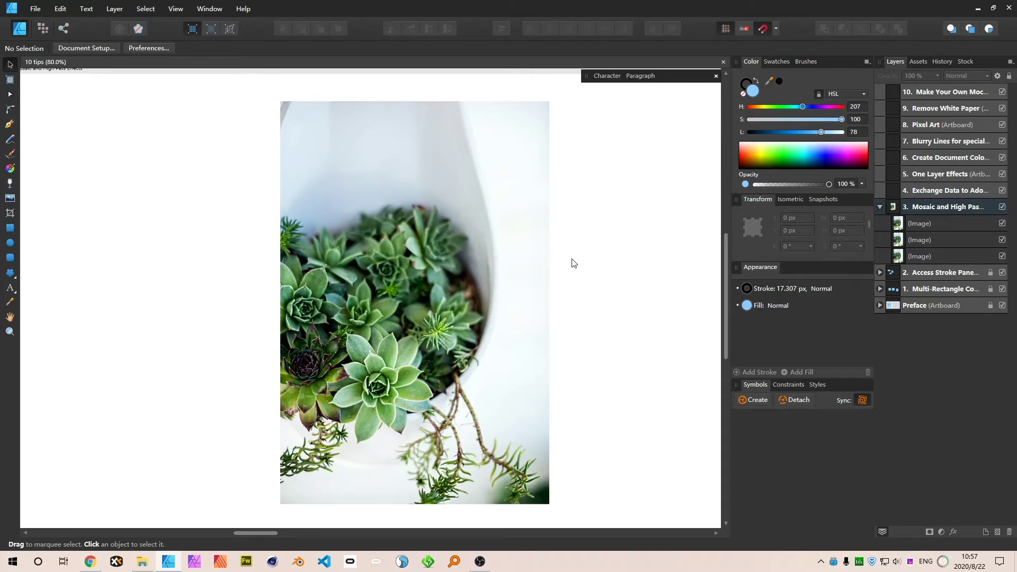
# - Put the topmost succulent image into its own group and add an Invert adjustment to that group
pyautogui.click(449, 266)
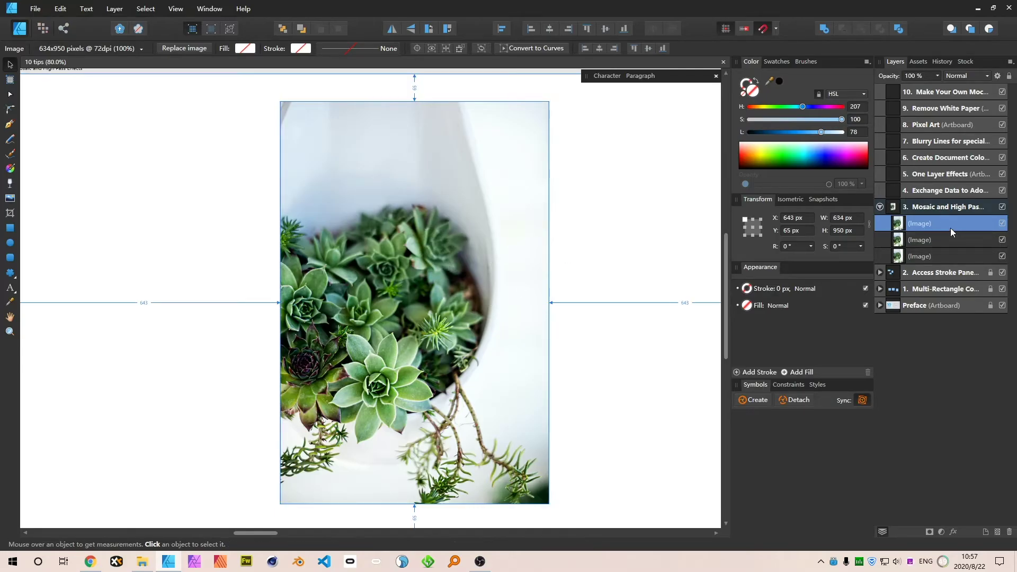
pyautogui.hotkey('ctrl', 'g')
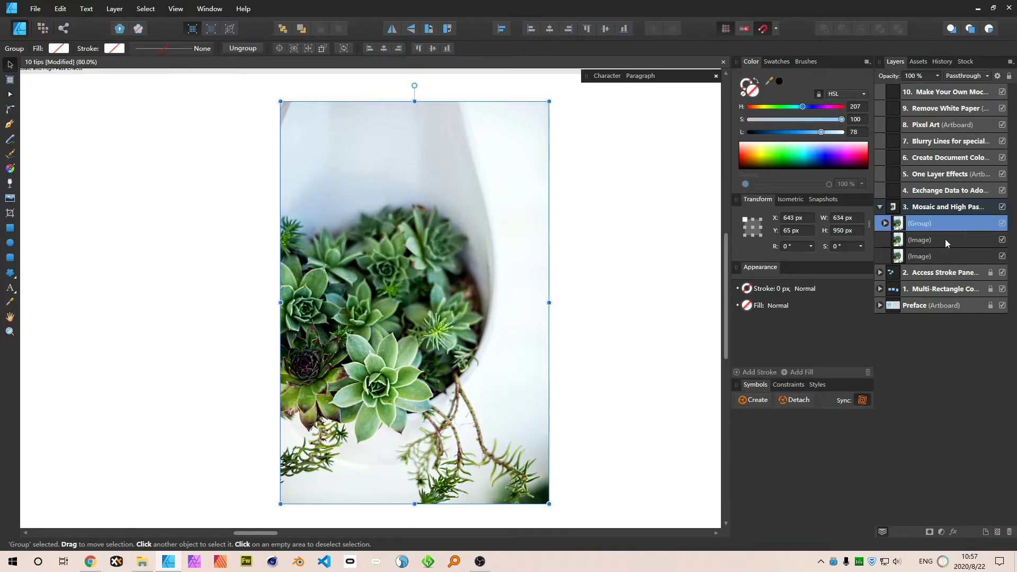
pyautogui.click(937, 533)
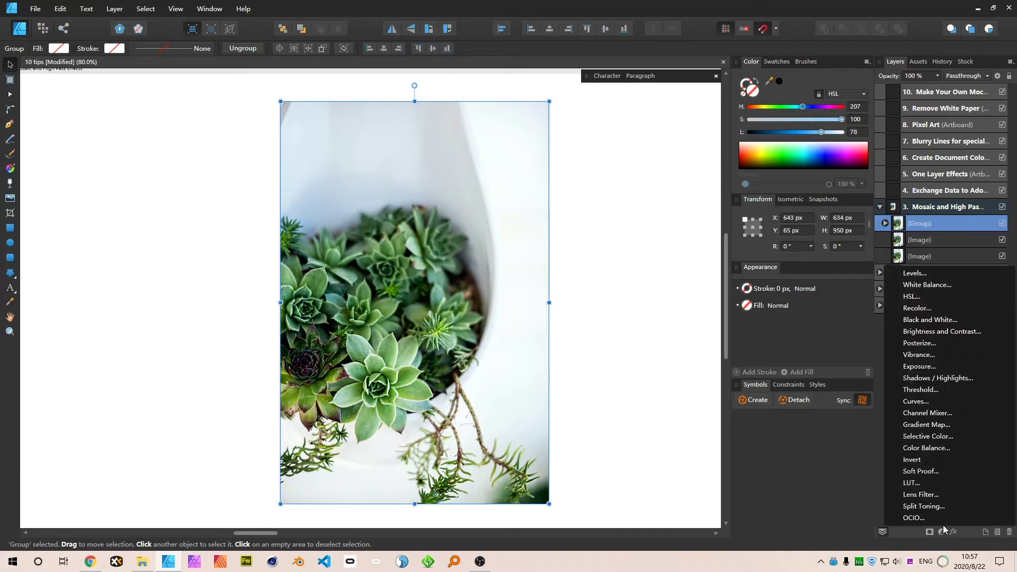
pyautogui.click(921, 460)
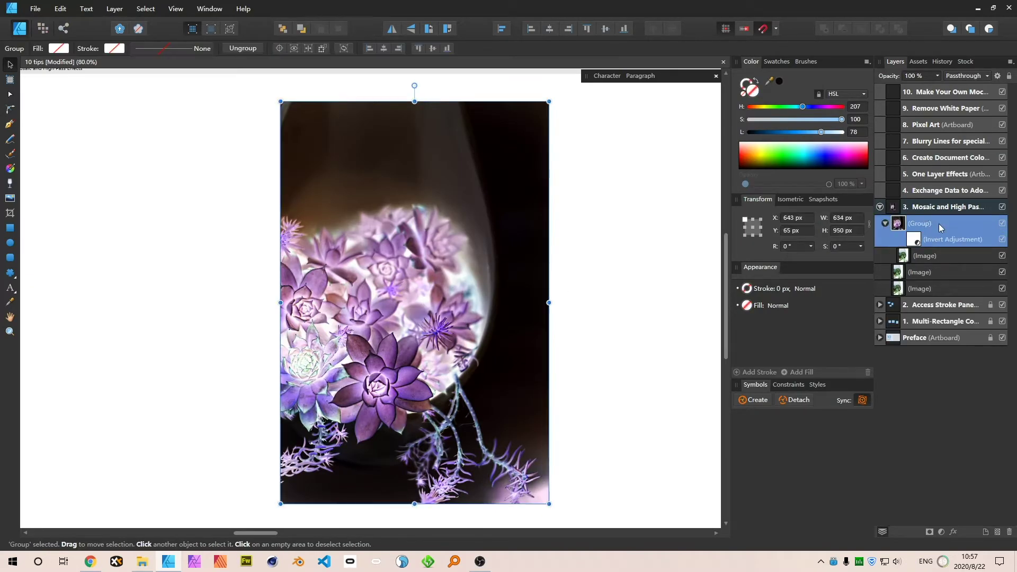
# - Set the opacity of the group containing the Invert adjustment to 50 %
pyautogui.click(931, 257)
pyautogui.click(932, 226)
pyautogui.click(919, 78)
pyautogui.write('50')
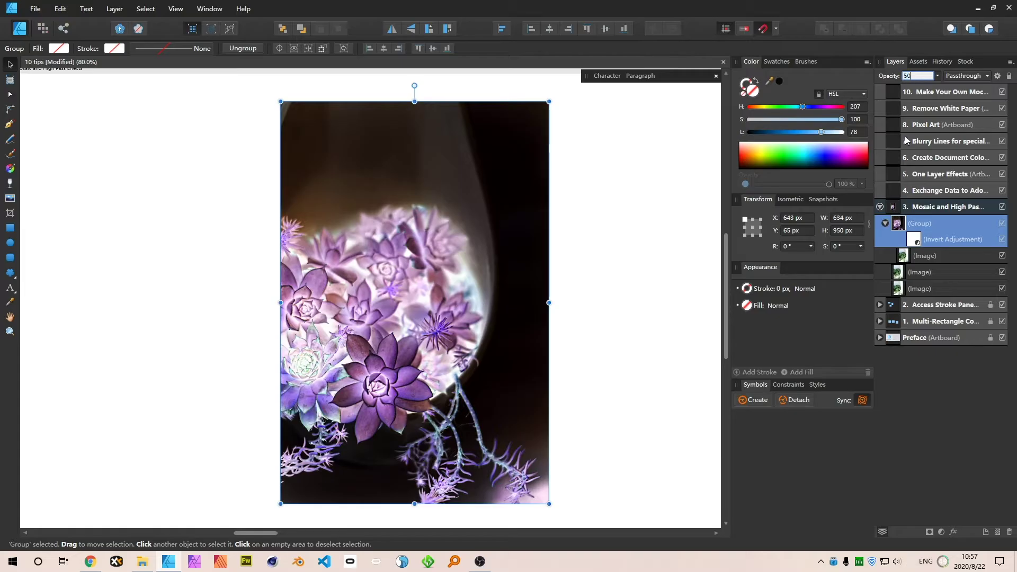
pyautogui.press('Return')
pyautogui.click(593, 238)
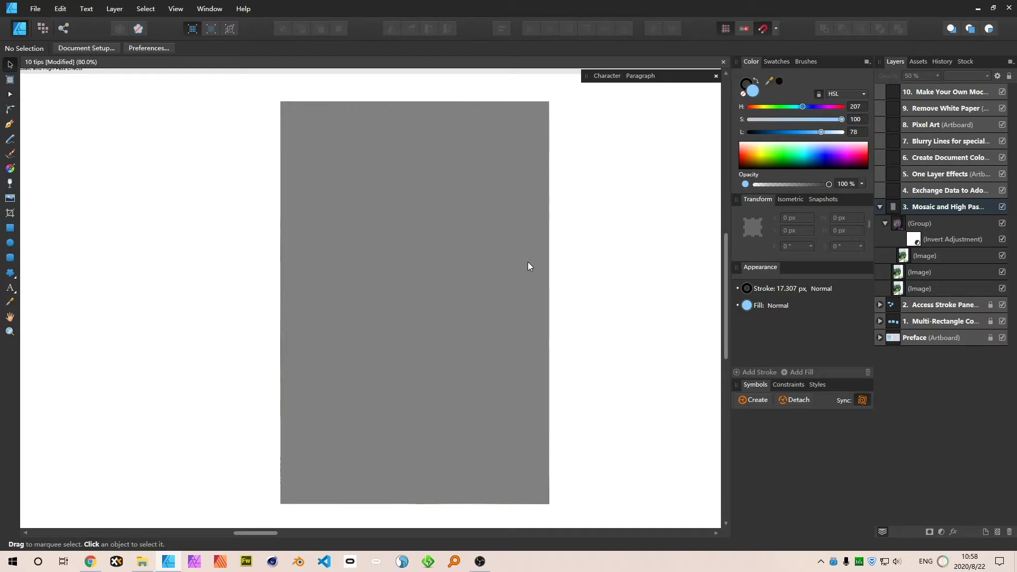
# - Add a Gaussian Blur effect with Preserve alpha and a 0.6 px radius to the group containing the Invert adjustment
pyautogui.click(954, 532)
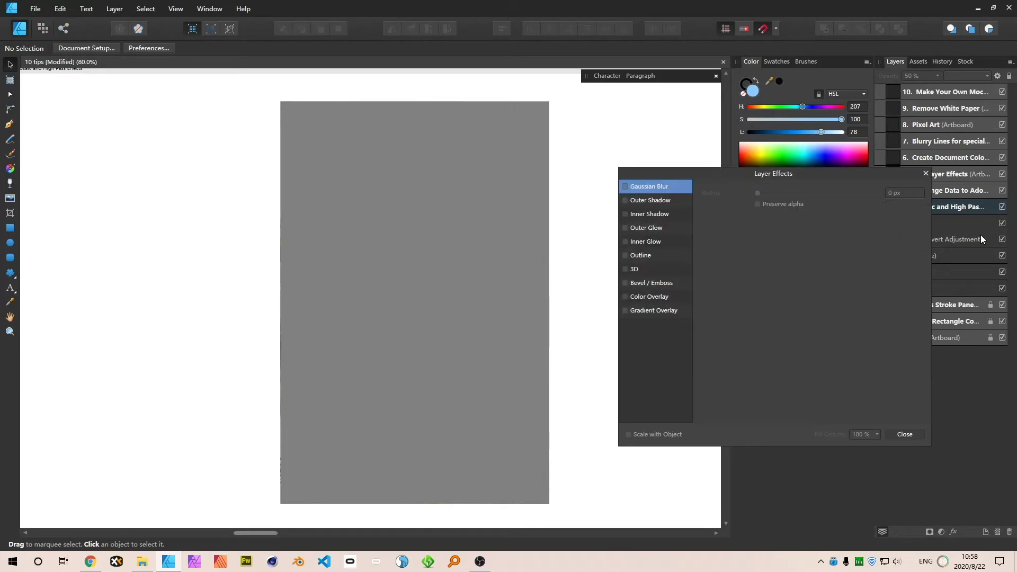
pyautogui.click(966, 223)
pyautogui.moveTo(868, 173); pyautogui.dragTo(784, 123)
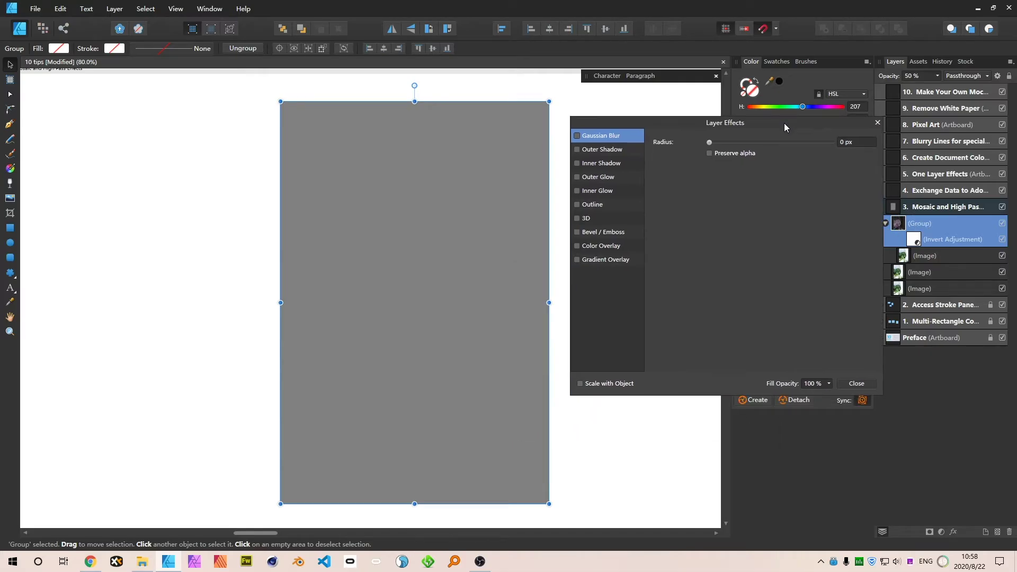
pyautogui.click(724, 153)
pyautogui.scroll(4, 857, 142)
pyautogui.scroll(2, 856, 142)
pyautogui.scroll(8, 381, 387)
pyautogui.scroll(-5, 392, 369)
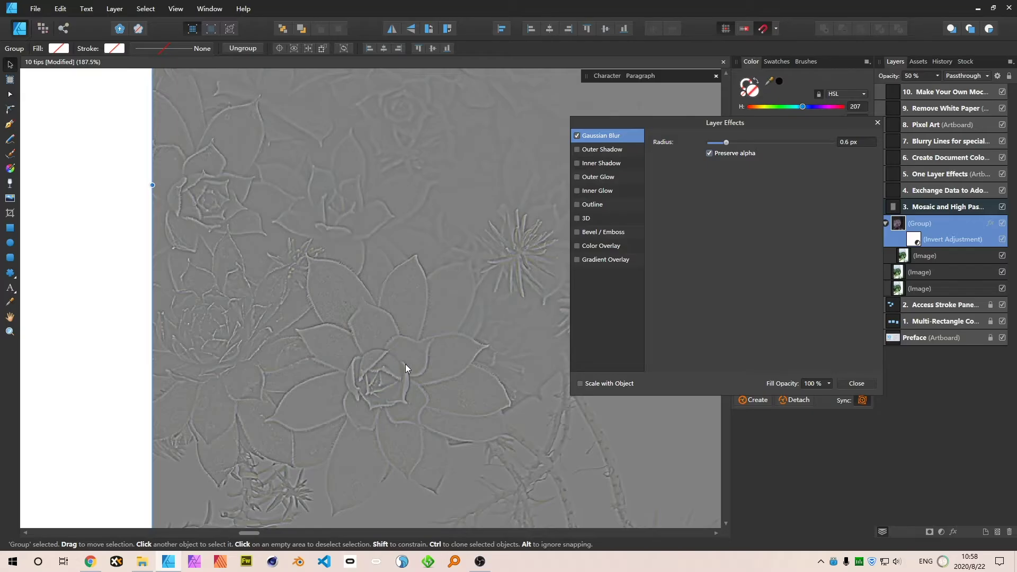
pyautogui.scroll(-4, 414, 358)
pyautogui.scroll(4, 420, 380)
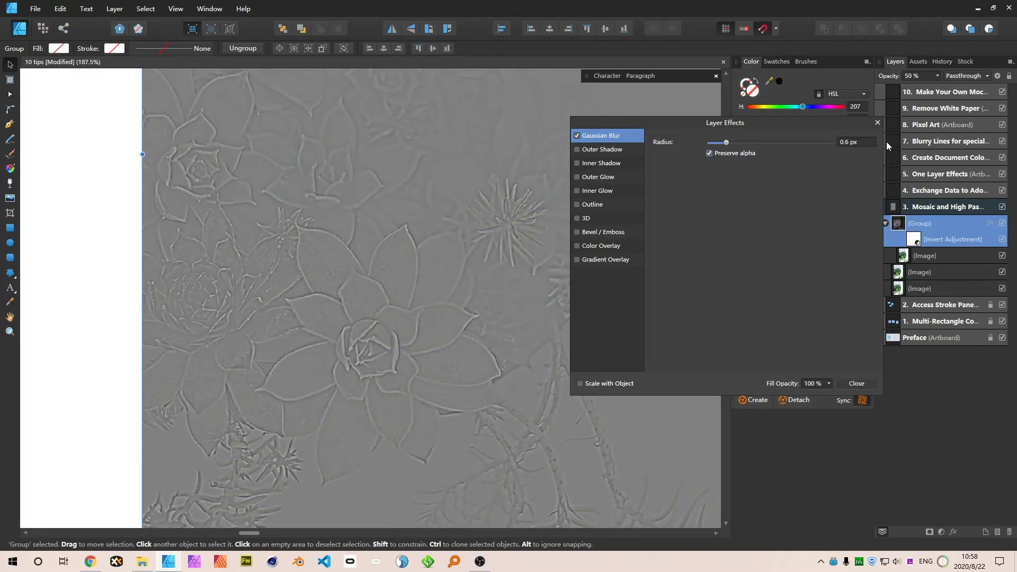
# - Try stronger blur radii on the inverted group, then set the Gaussian Blur radius to 1 px and close the effects settings
pyautogui.scroll(4, 862, 140)
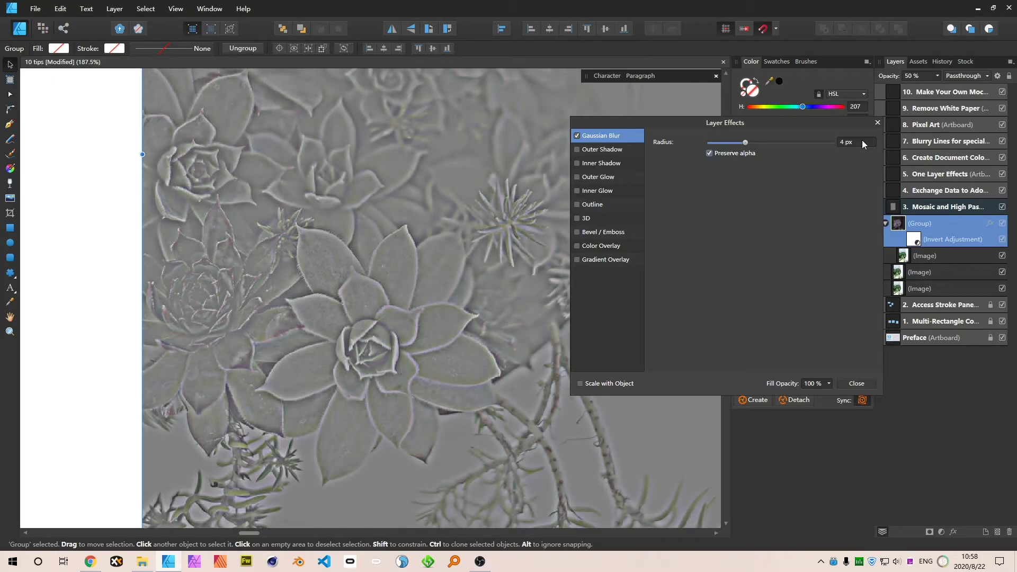
pyautogui.scroll(-2, 863, 140)
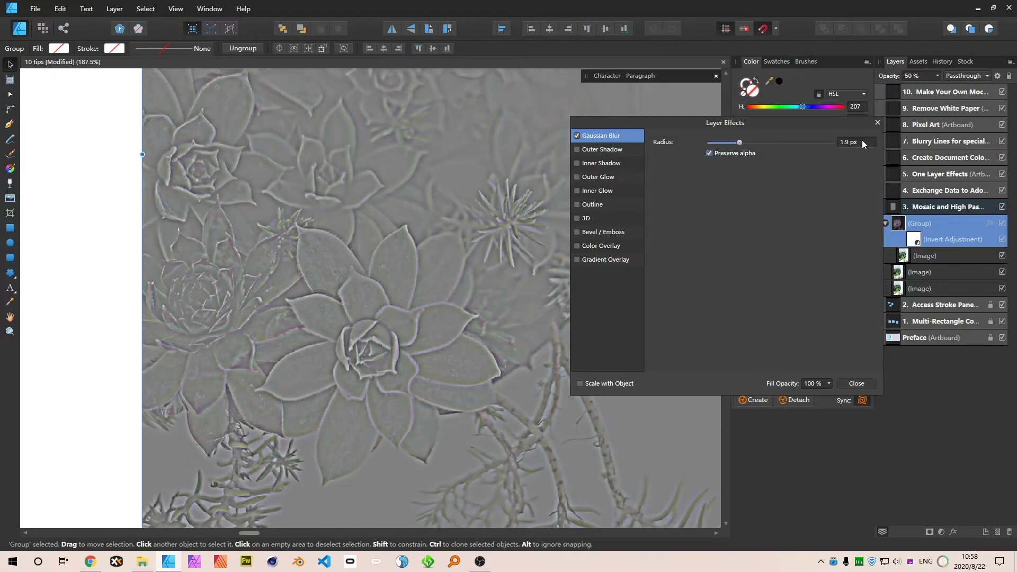
pyautogui.scroll(-1, 862, 141)
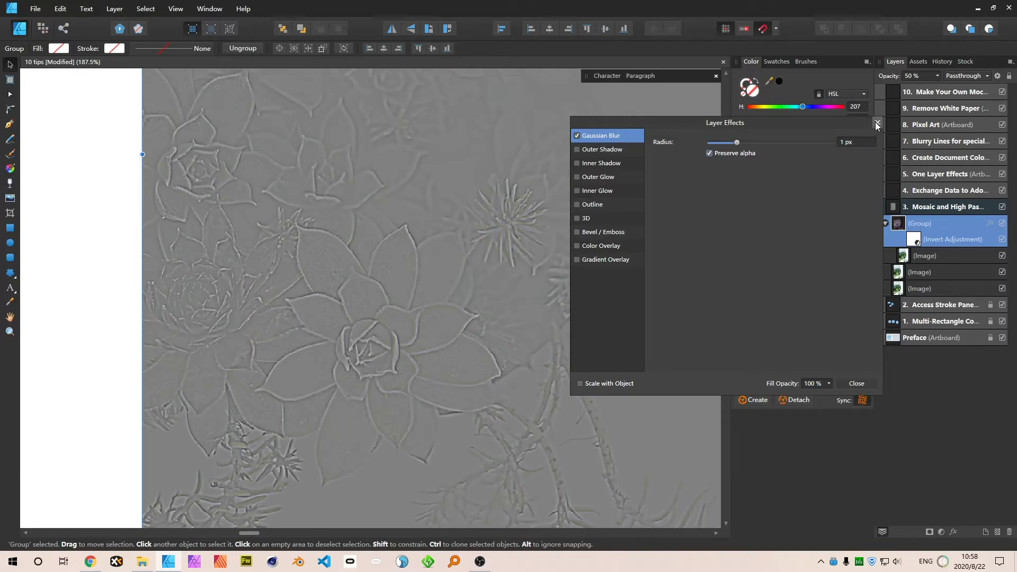
pyautogui.click(877, 123)
pyautogui.scroll(-5, 390, 271)
pyautogui.scroll(2, 389, 267)
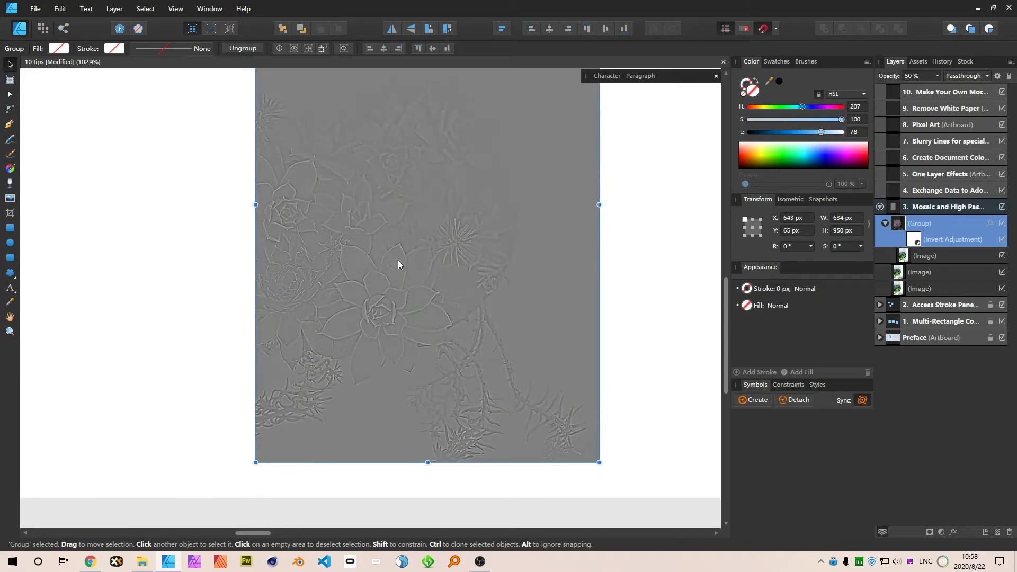
# - Group the blurred inverted group with the image directly beneath it and move this new group aside to uncover the bottom photo
pyautogui.click(885, 224)
pyautogui.click(927, 238)
pyautogui.keyDown('shift'); pyautogui.click(937, 227); pyautogui.keyUp('shift')
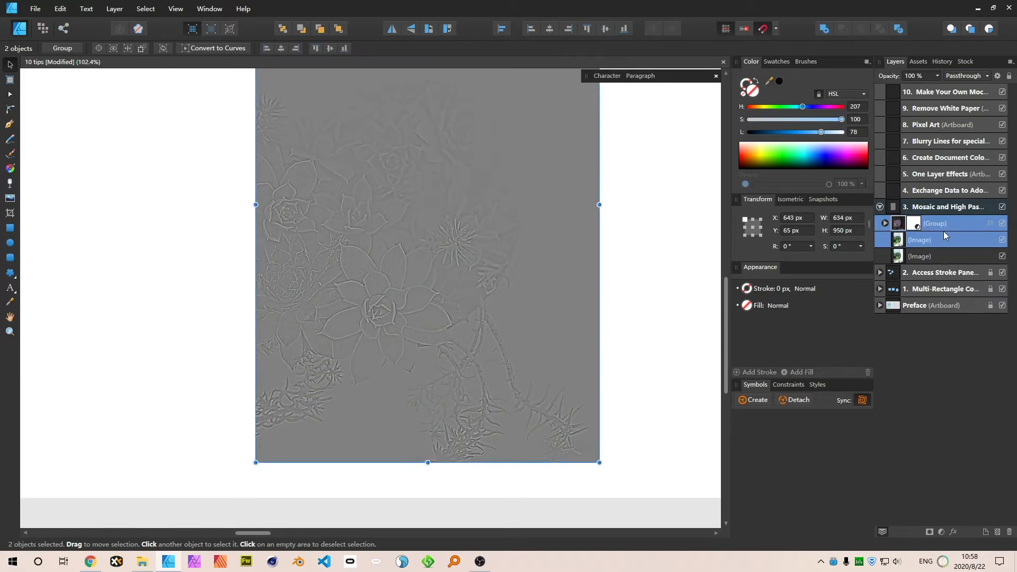
pyautogui.hotkey('ctrl', 'g')
pyautogui.moveTo(526, 257); pyautogui.dragTo(249, 259)
# - Rename the bottom succulent image layer as Original
pyautogui.click(920, 241)
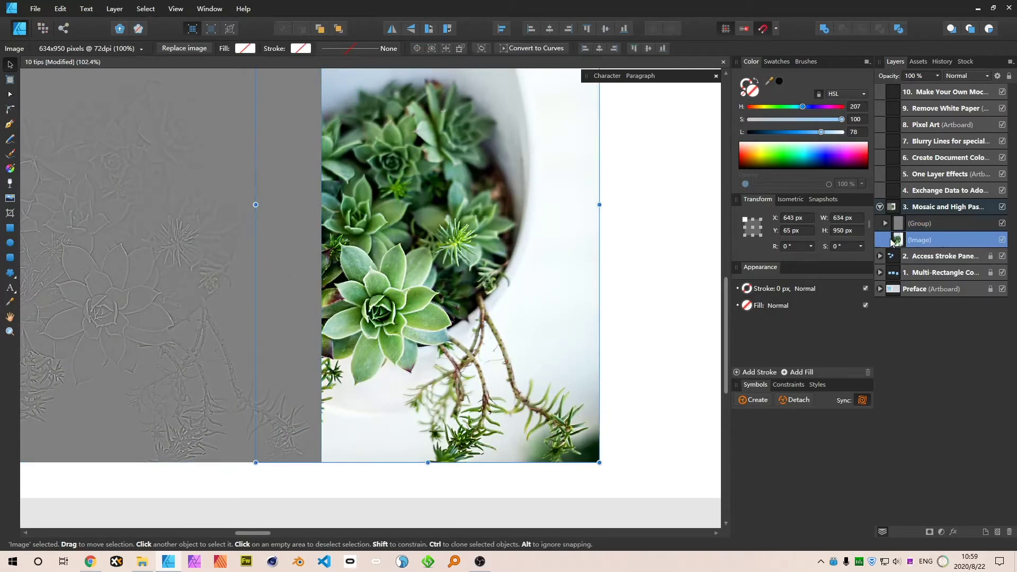
pyautogui.doubleClick(920, 241)
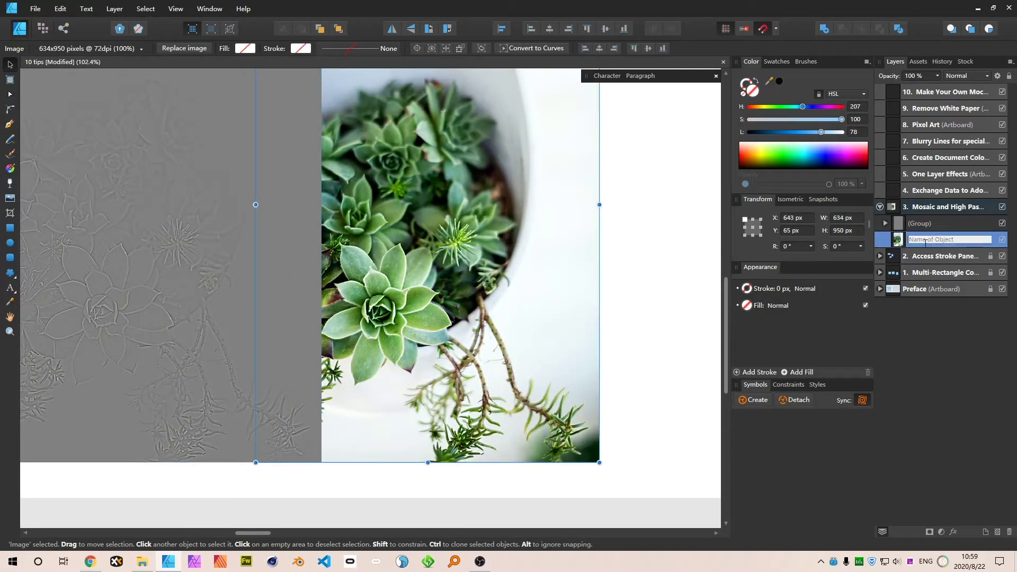
pyautogui.write('Orig')
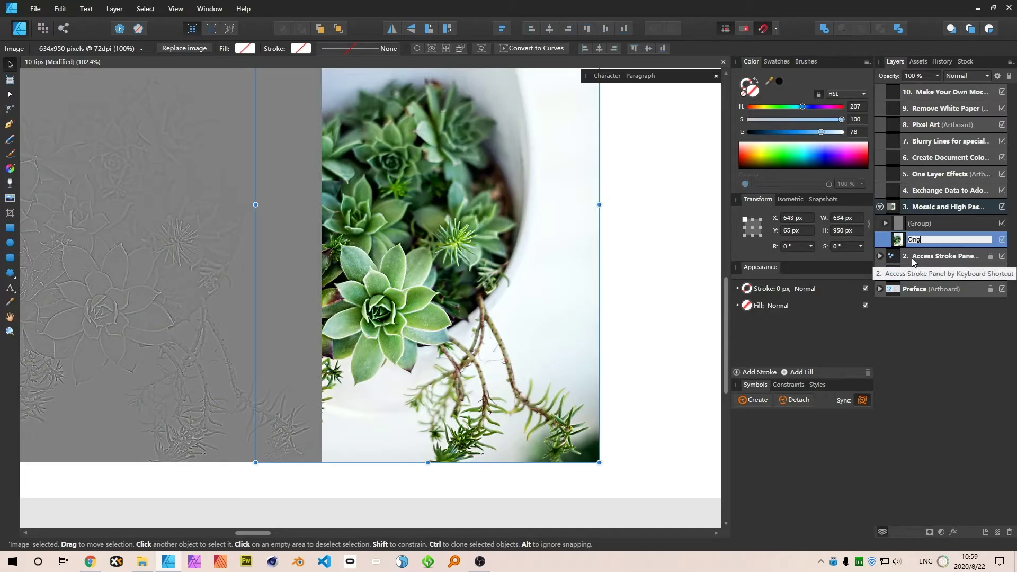
pyautogui.press('Return')
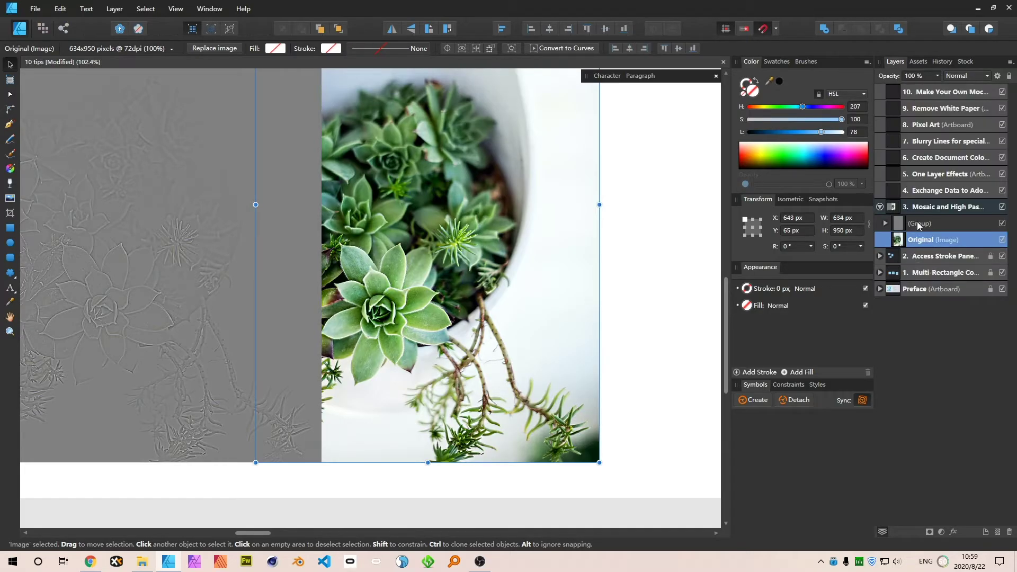
# - Rename the group above the Original image as High Pass
pyautogui.click(931, 225)
pyautogui.doubleClick(931, 227)
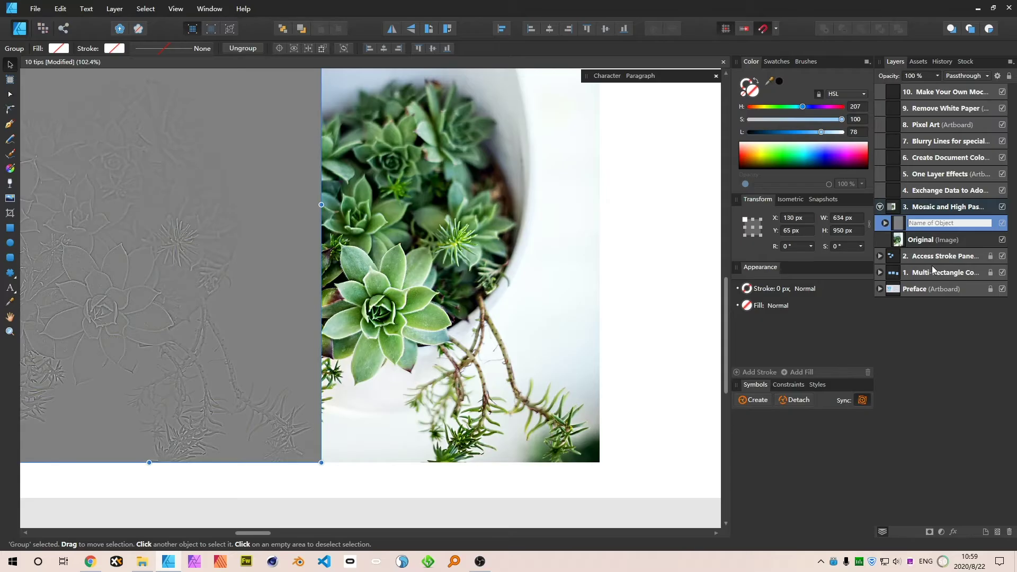
pyautogui.write('High Pass')
pyautogui.press('Return')
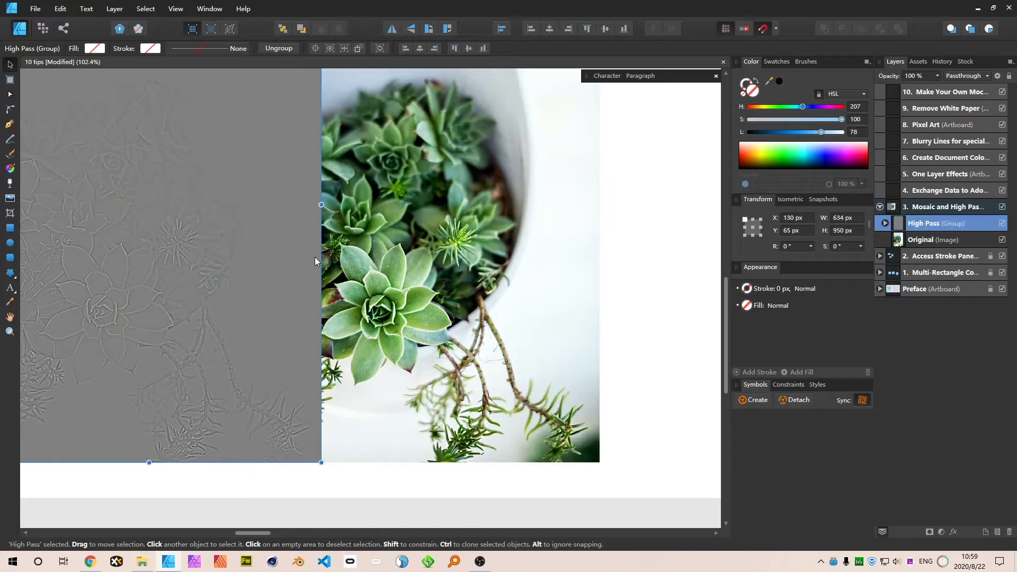
# - Move the High Pass group back so that it exactly covers the Original image, at about X 647 px, Y 54 px
pyautogui.moveTo(315, 256); pyautogui.dragTo(561, 254)
pyautogui.hotkey('ctrl', 'z')
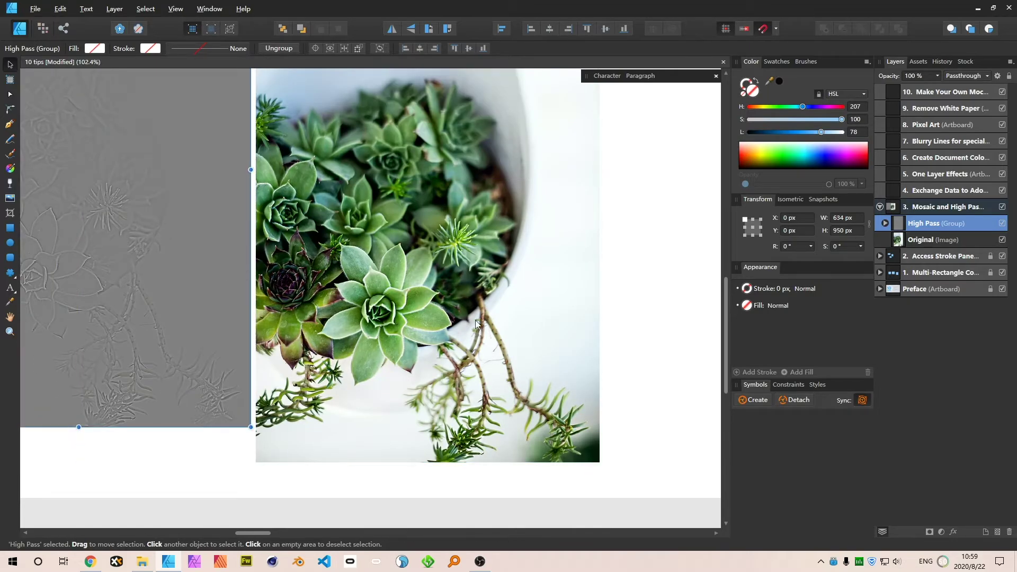
pyautogui.scroll(-5, 624, 336)
pyautogui.click(576, 292)
pyautogui.hotkey('ctrl', 'z')
pyautogui.moveTo(564, 243); pyautogui.dragTo(574, 282)
pyautogui.click(630, 259)
pyautogui.scroll(4, 583, 287)
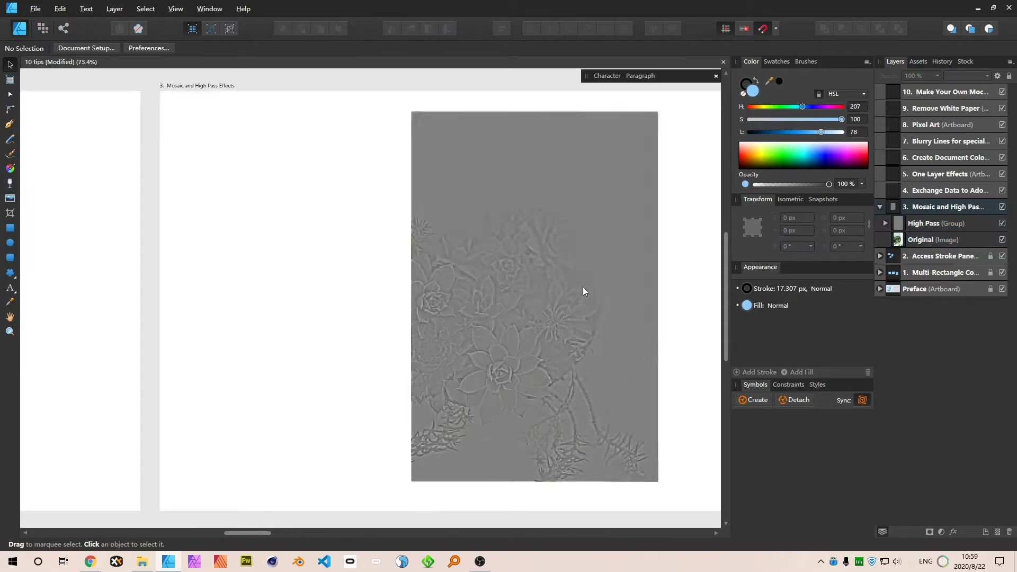
# - Hide the High Pass group to view the Original image alone, then show the group again
pyautogui.click(583, 287)
pyautogui.click(943, 239)
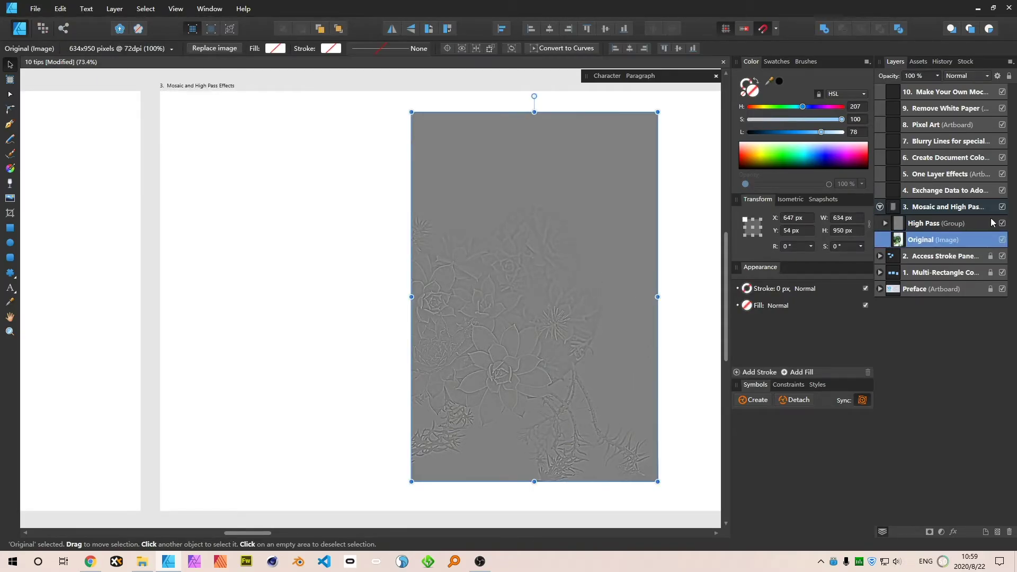
pyautogui.click(1002, 223)
pyautogui.click(672, 264)
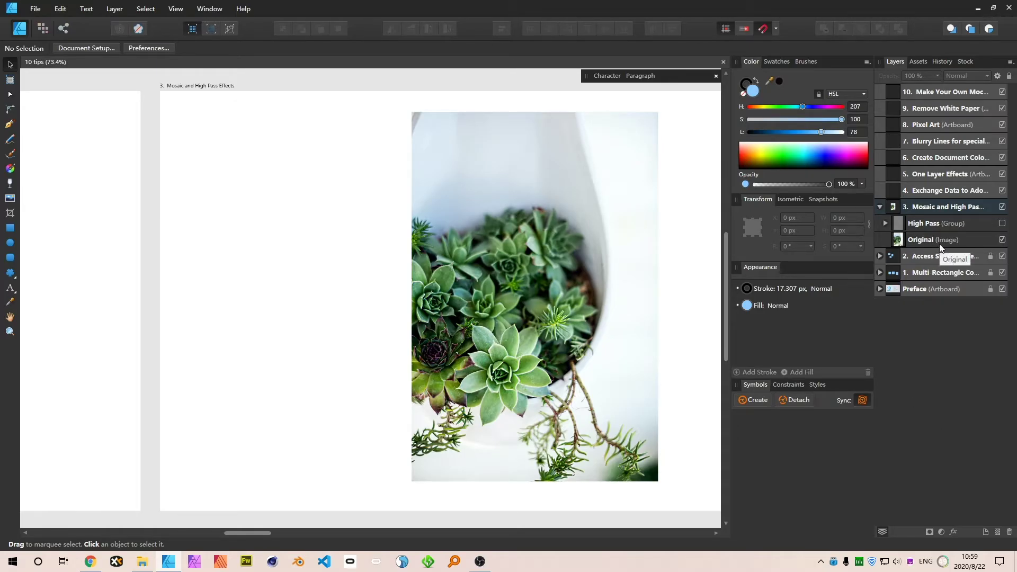
pyautogui.click(978, 223)
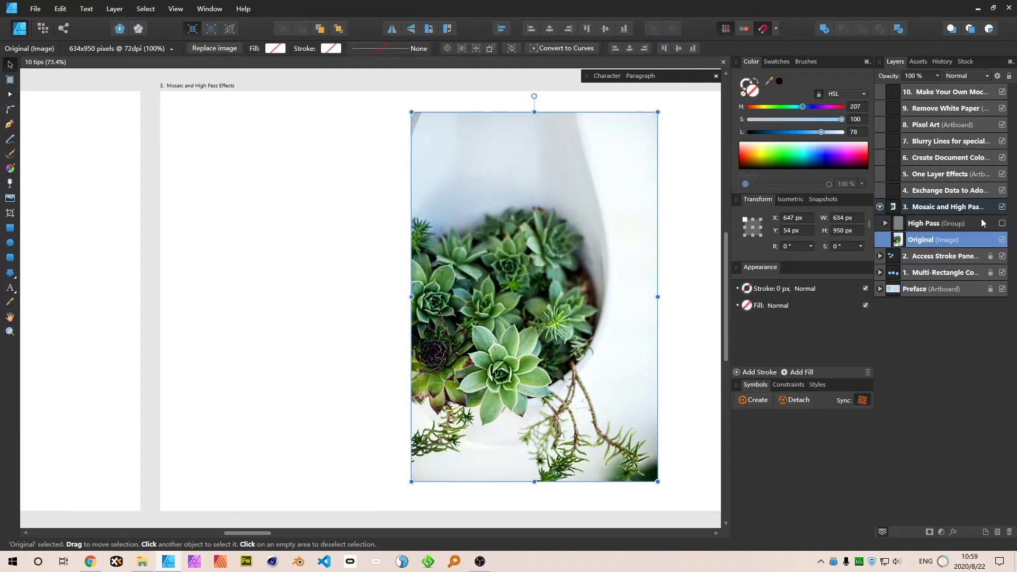
pyautogui.click(1002, 223)
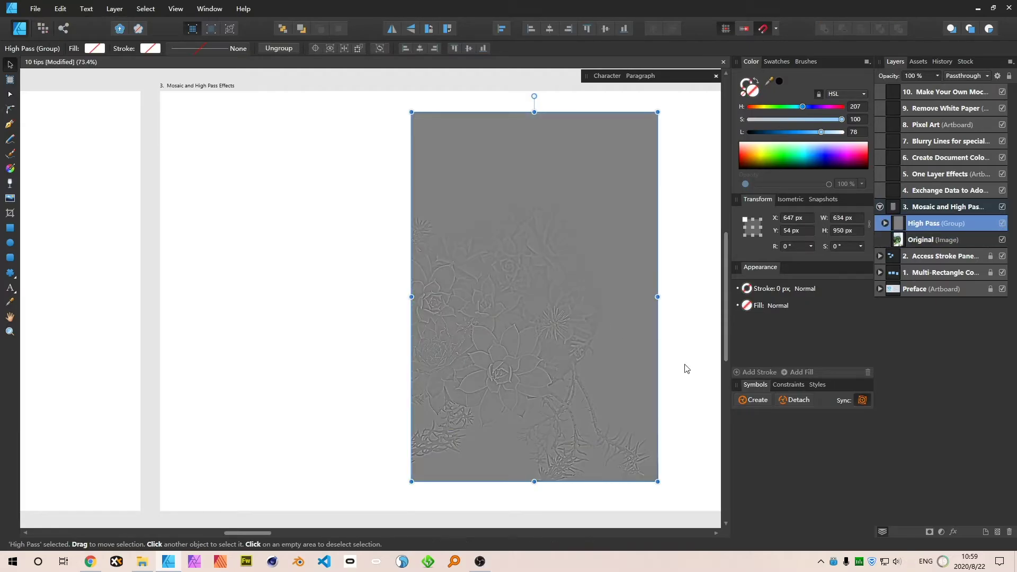
# - Put the High Pass group inside a new parent group and expand that parent in the layer stack
pyautogui.scroll(3, 685, 366)
pyautogui.scroll(-3, 503, 250)
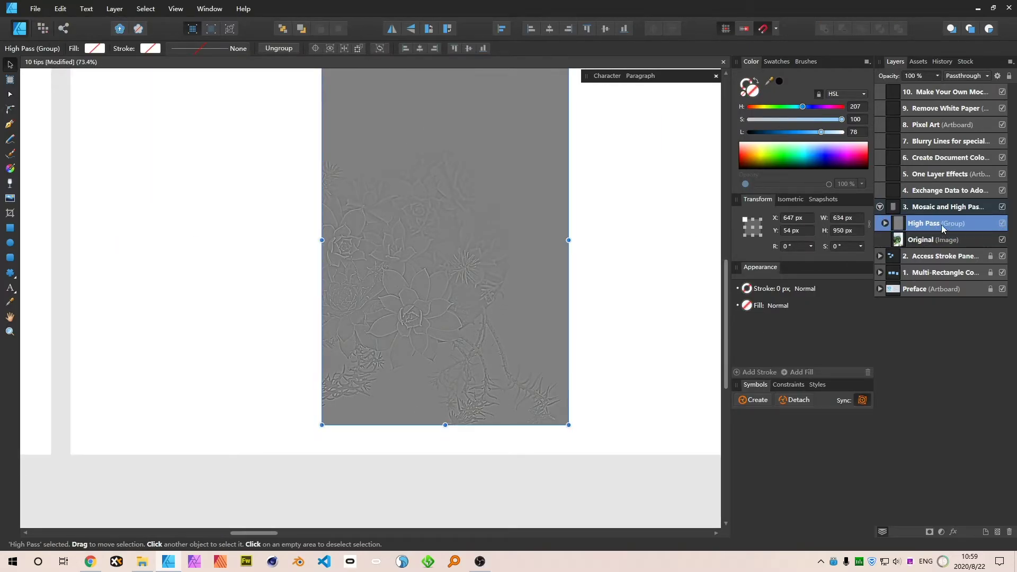
pyautogui.scroll(1, 598, 306)
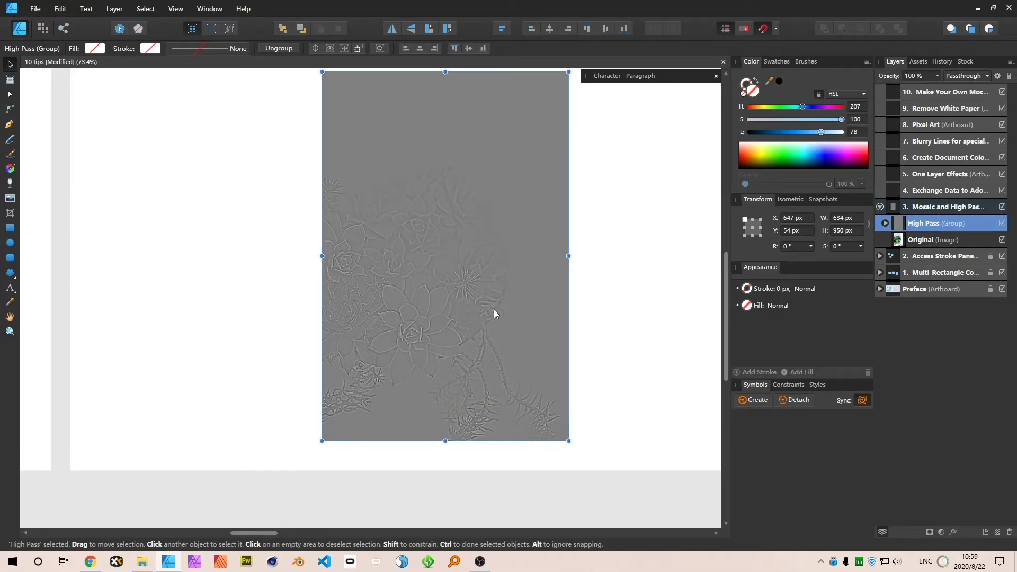
pyautogui.hotkey('ctrl', 'g')
pyautogui.scroll(4, 421, 306)
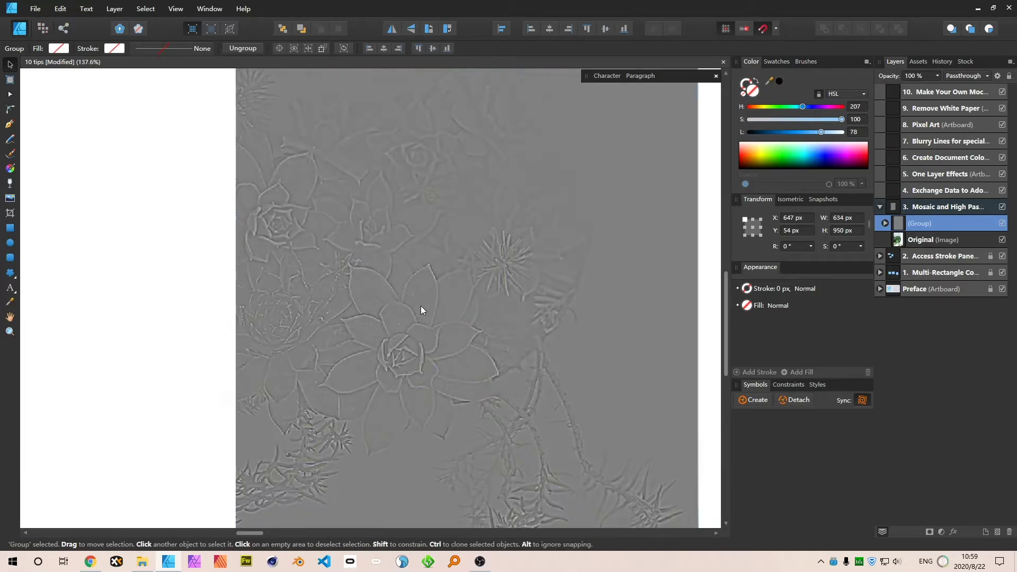
pyautogui.scroll(-3, 420, 306)
pyautogui.scroll(3, 657, 283)
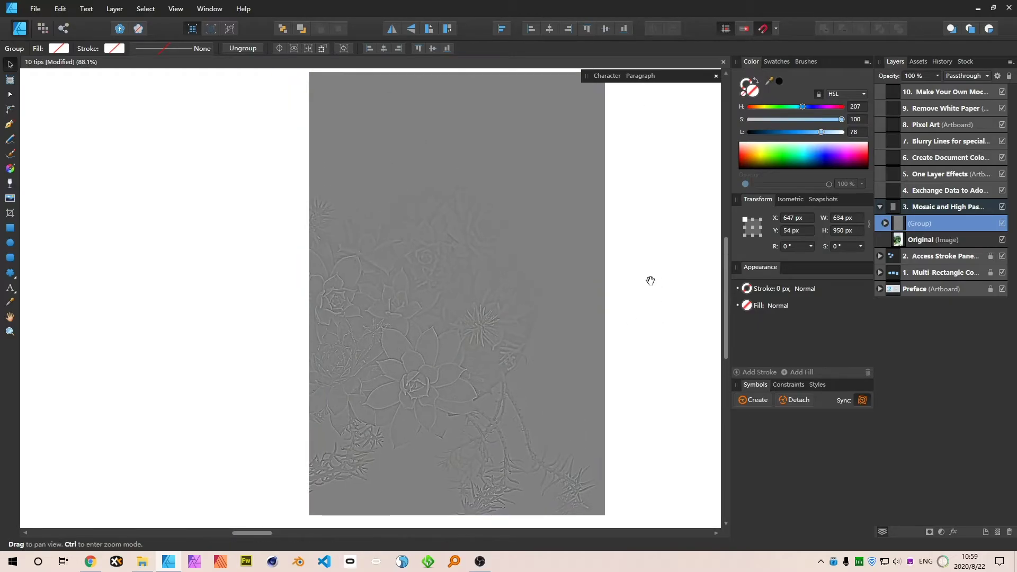
pyautogui.click(942, 532)
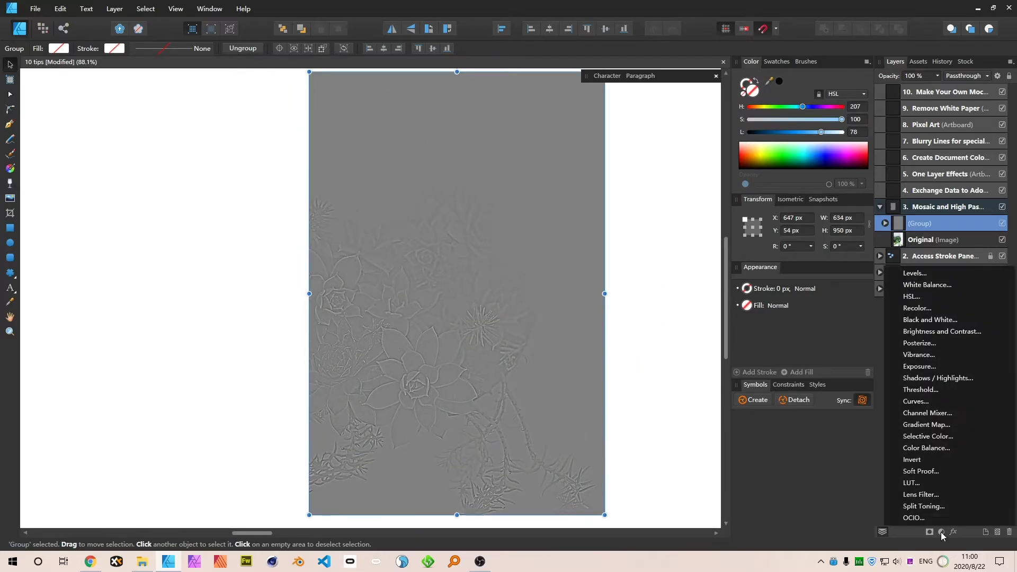
pyautogui.click(885, 223)
pyautogui.click(885, 223)
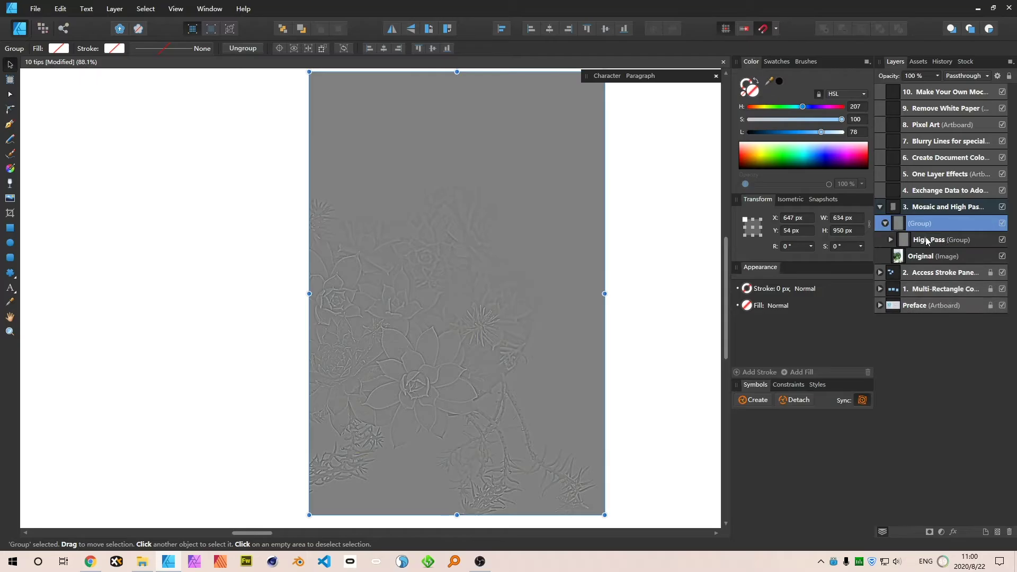
# - Add a Levels adjustment to the parent group with a black level of 50 % and a white level of 63 %
pyautogui.click(942, 532)
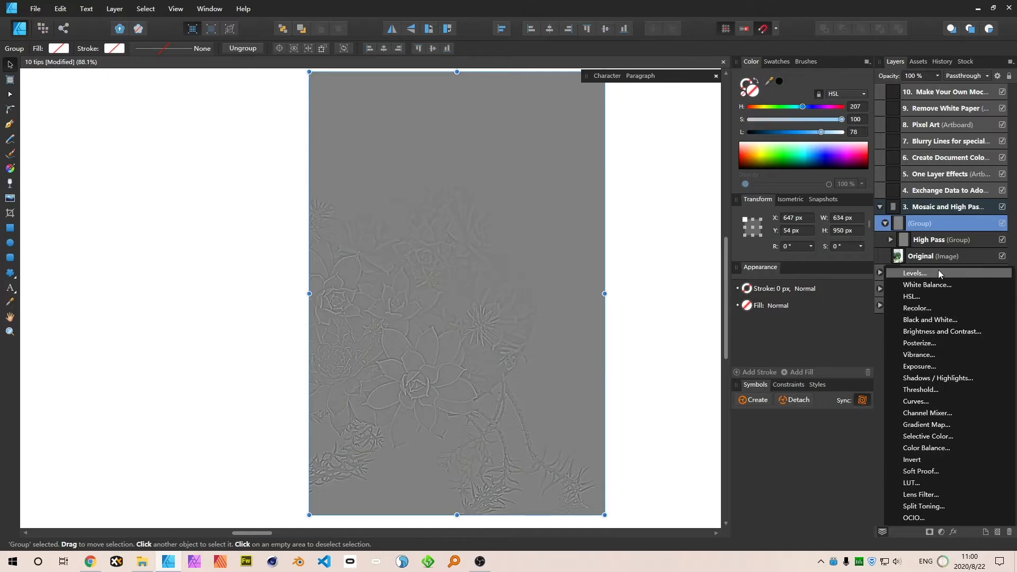
pyautogui.click(915, 273)
pyautogui.moveTo(606, 269); pyautogui.dragTo(737, 100)
pyautogui.moveTo(625, 228); pyautogui.dragTo(712, 224)
pyautogui.moveTo(831, 253)
pyautogui.mouseDown()
pyautogui.moveTo(741, 256)
pyautogui.moveTo(724, 227)
pyautogui.moveTo(734, 250)
pyautogui.moveTo(755, 249)
pyautogui.moveTo(739, 227)
pyautogui.moveTo(719, 227)
pyautogui.moveTo(729, 227)
pyautogui.mouseUp()
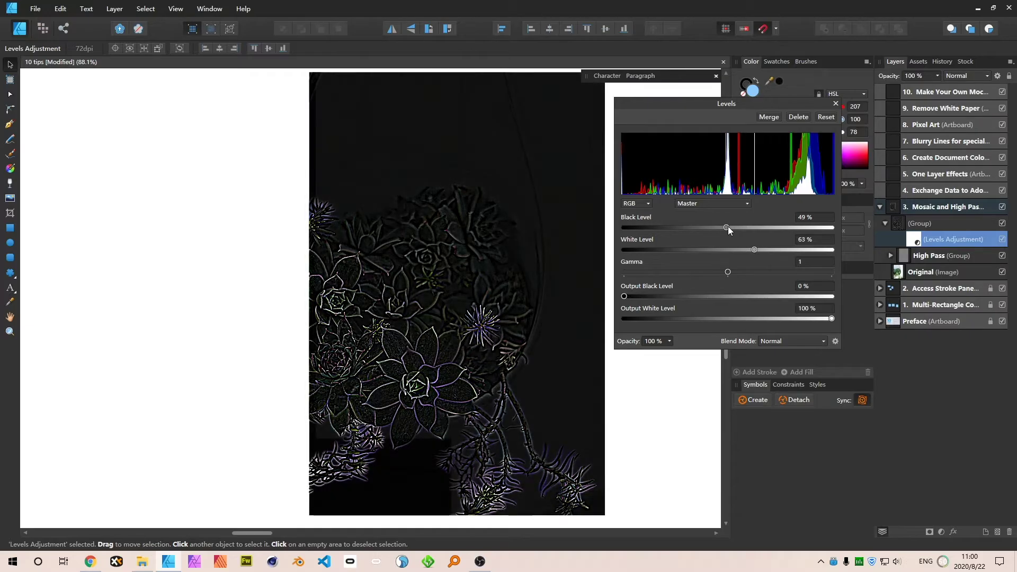
# - Set the blend mode of the parent group containing the Levels adjustment to Linear Light
pyautogui.click(947, 223)
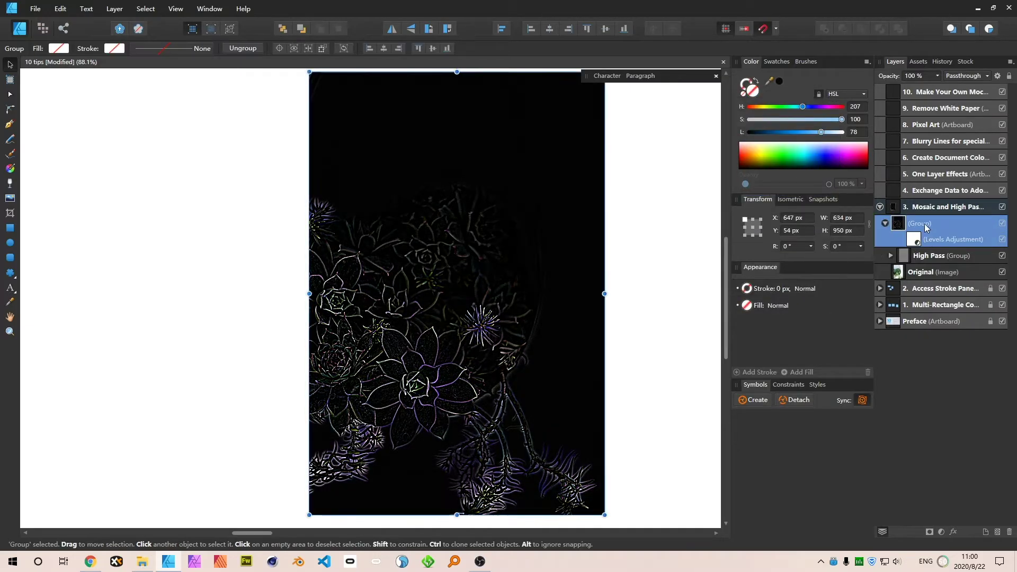
pyautogui.click(974, 76)
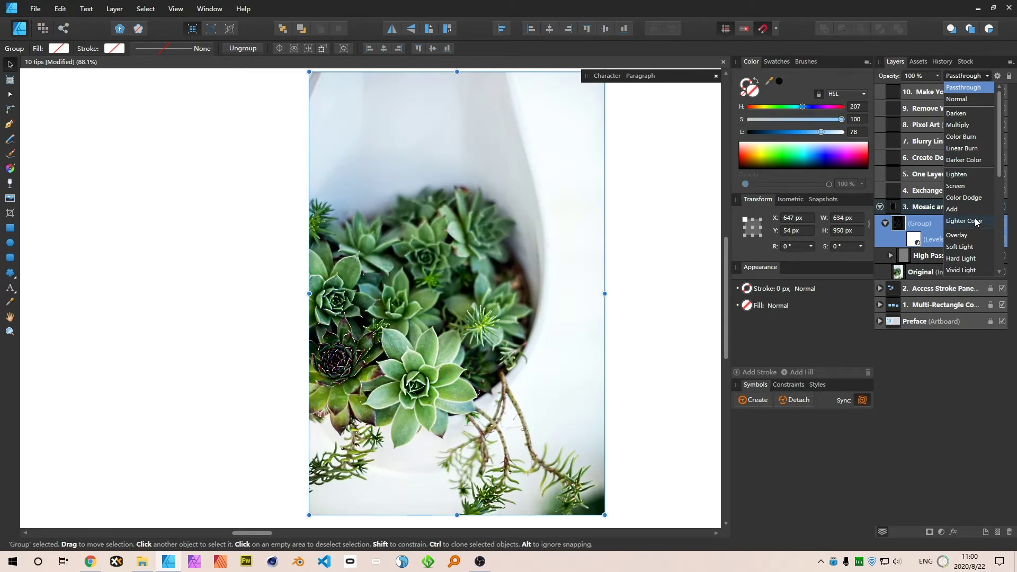
pyautogui.scroll(-2, 978, 225)
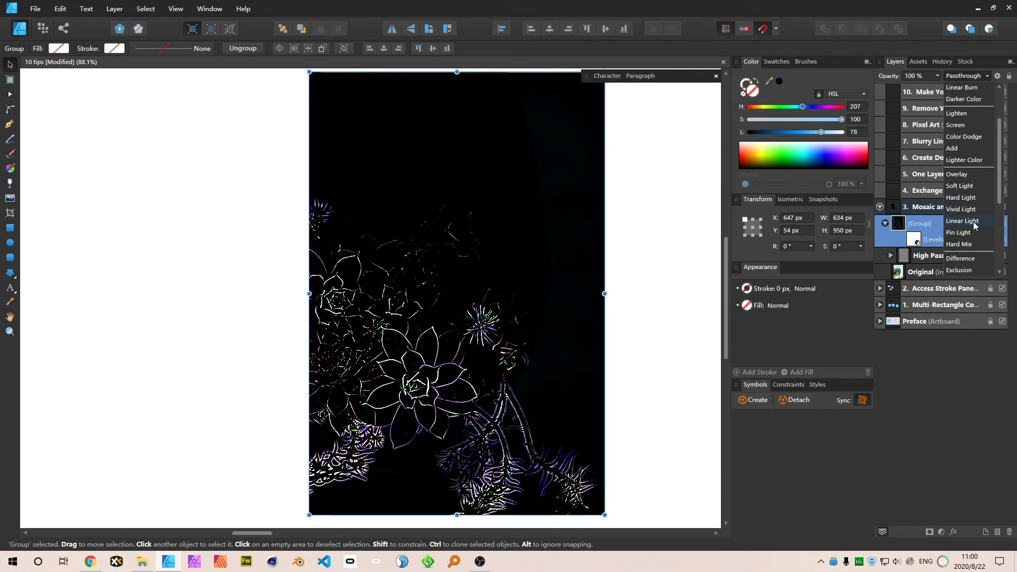
pyautogui.click(975, 225)
# - Set the Levels adjustment in the Linear Light group to a black level of 43 % and a white level of 59 %
pyautogui.click(886, 223)
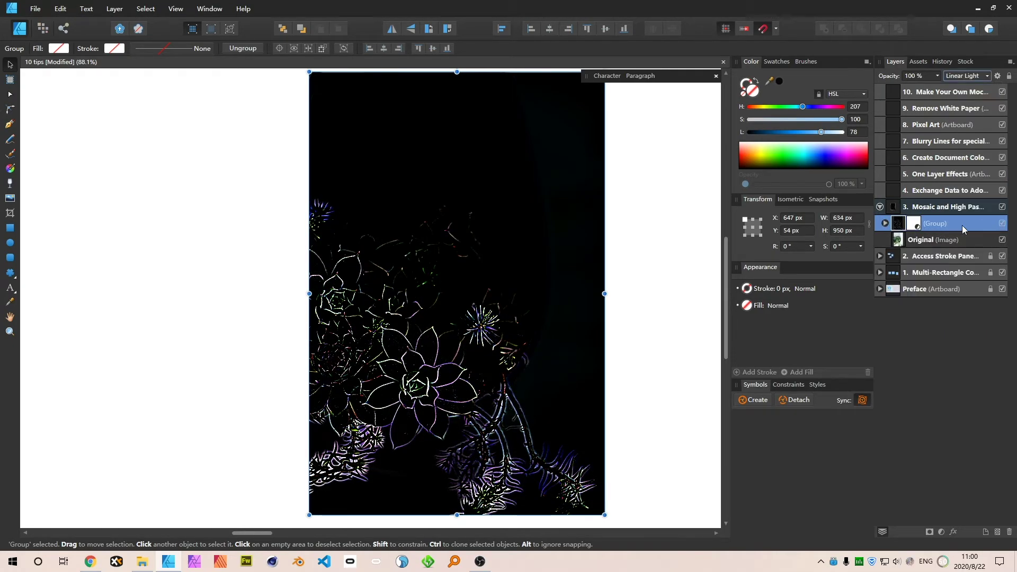
pyautogui.click(886, 223)
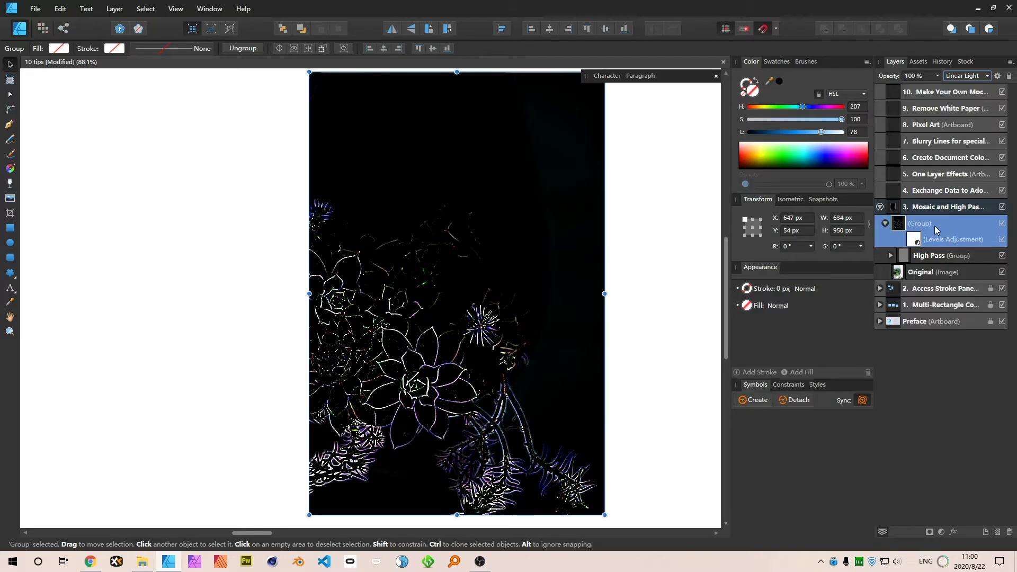
pyautogui.click(915, 243)
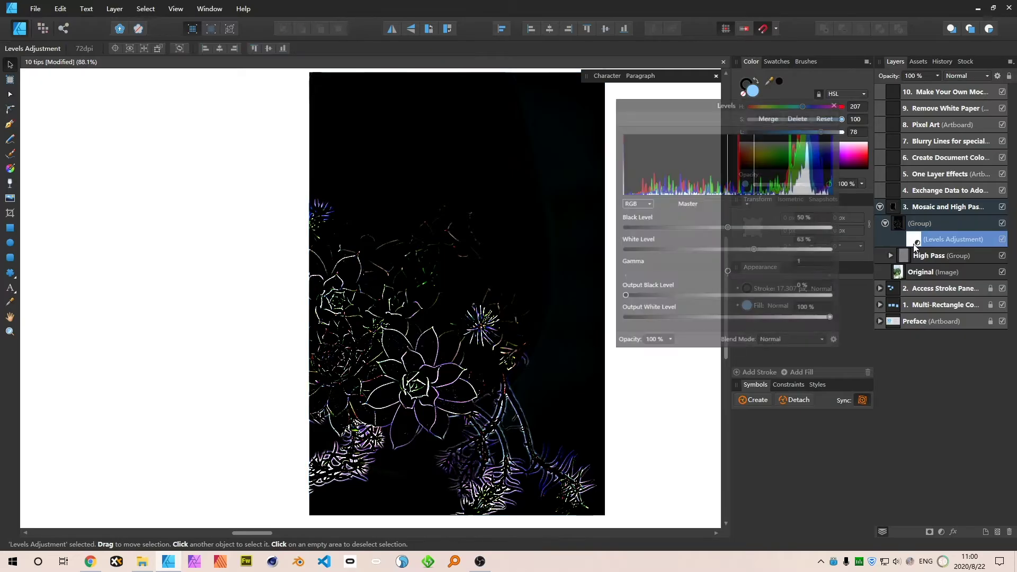
pyautogui.moveTo(727, 227)
pyautogui.mouseDown()
pyautogui.moveTo(707, 228)
pyautogui.moveTo(748, 251)
pyautogui.mouseUp()
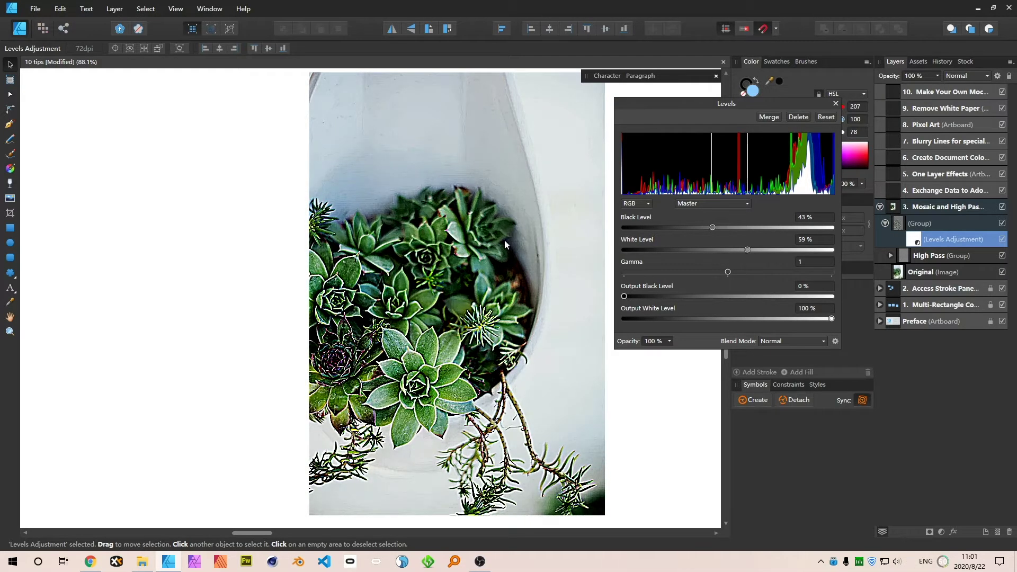
pyautogui.click(836, 104)
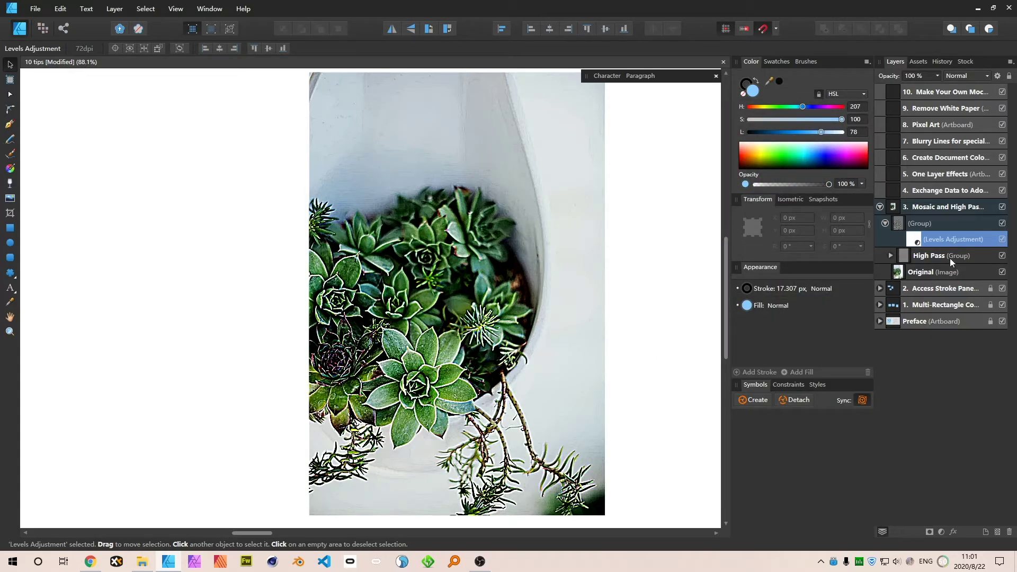
# - Reduce the opacity of the Linear Light group over the Original image to 50 % and deselect everything
pyautogui.click(944, 224)
pyautogui.hotkey('ctrl', '1')
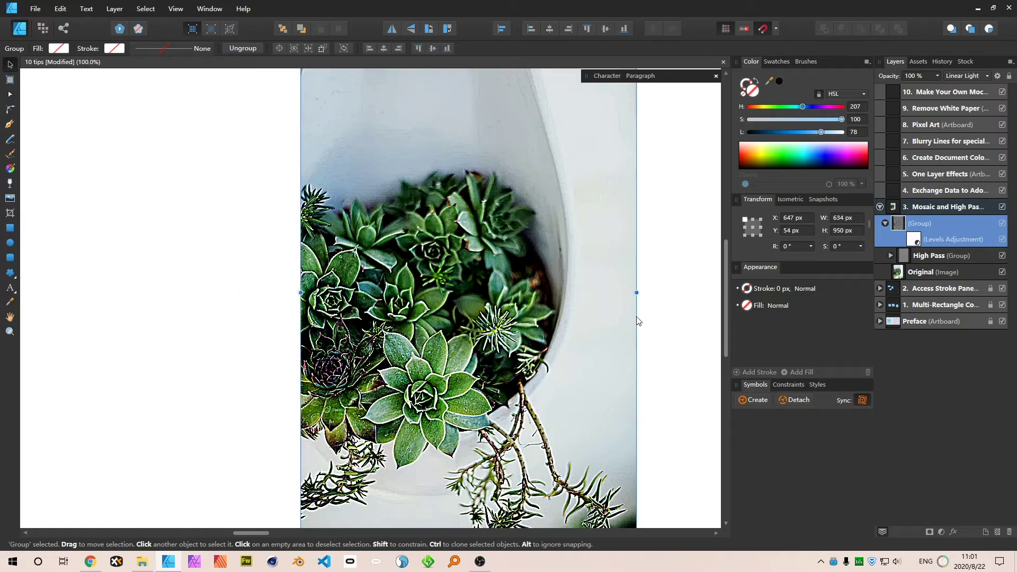
pyautogui.scroll(-7, 639, 321)
pyautogui.scroll(4, 638, 322)
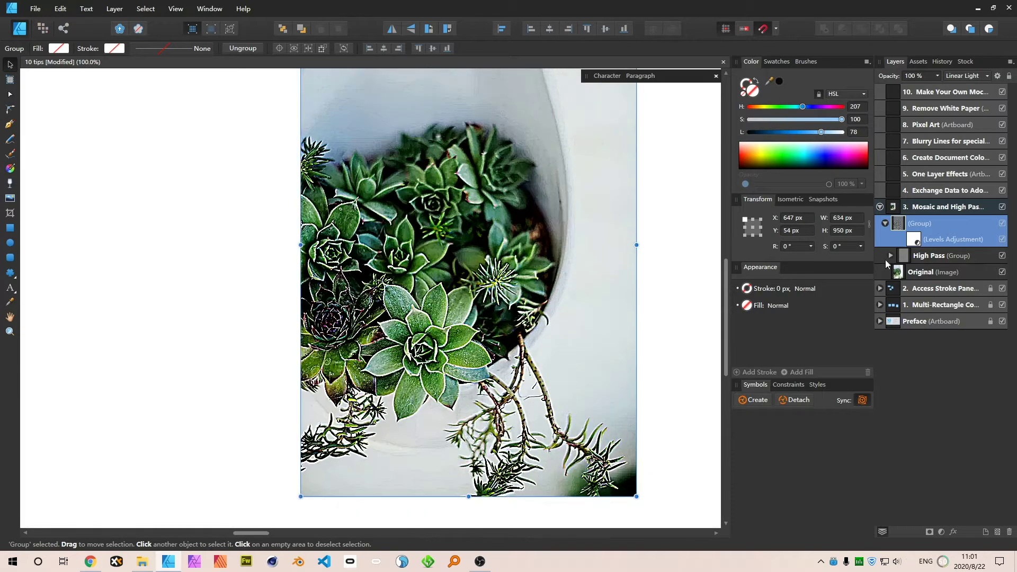
pyautogui.click(885, 224)
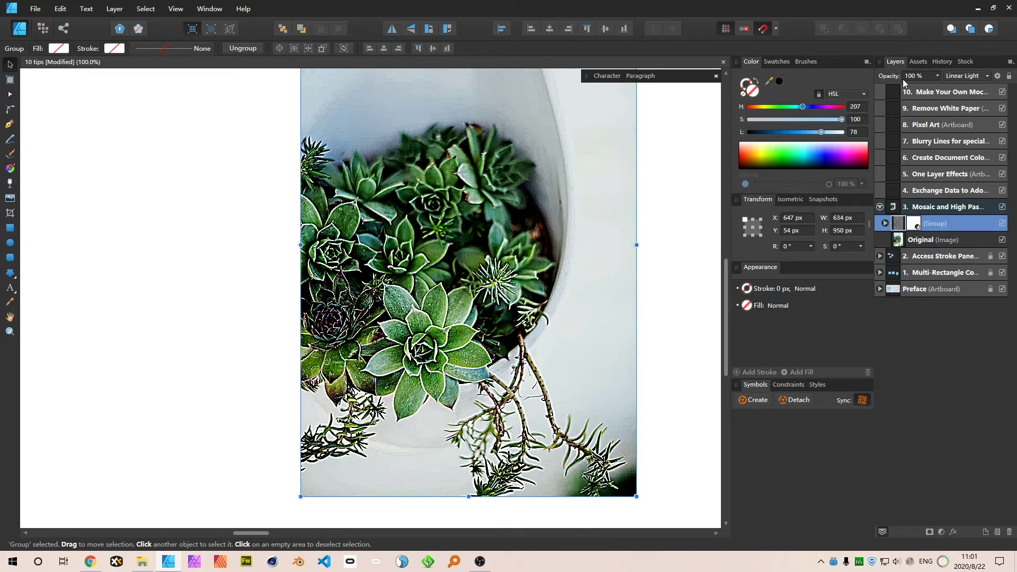
pyautogui.click(937, 76)
pyautogui.moveTo(939, 88); pyautogui.dragTo(895, 108)
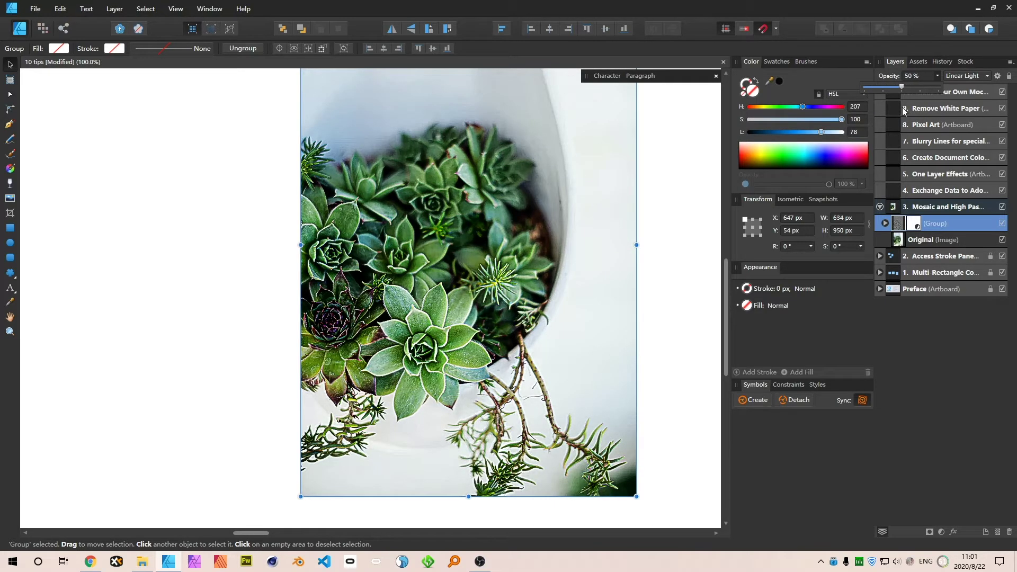
pyautogui.click(694, 280)
pyautogui.click(694, 280)
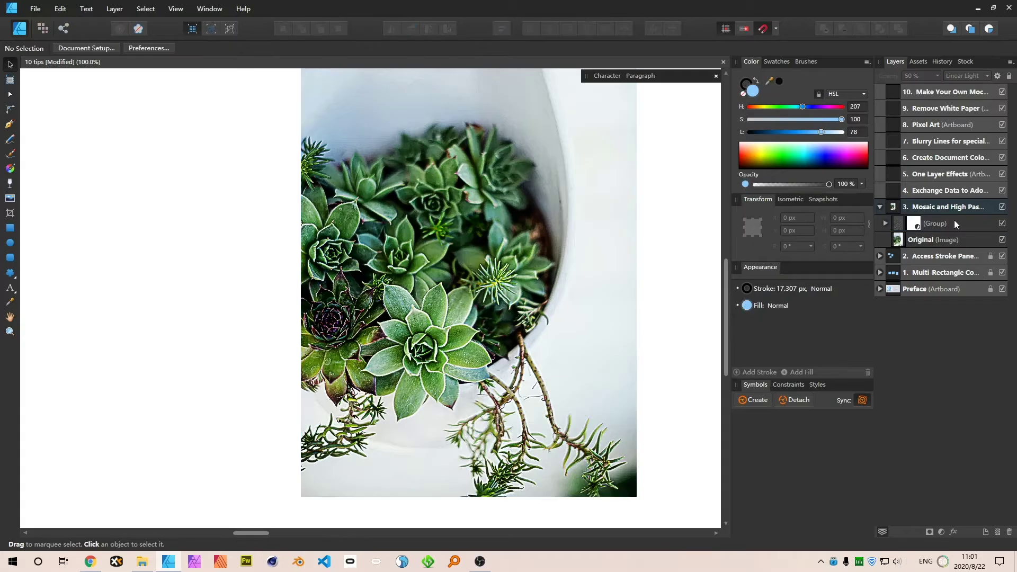
# - Examine the high pass sharpening on the succulent photo up close and at full artboard size
pyautogui.click(919, 227)
pyautogui.scroll(5, 388, 354)
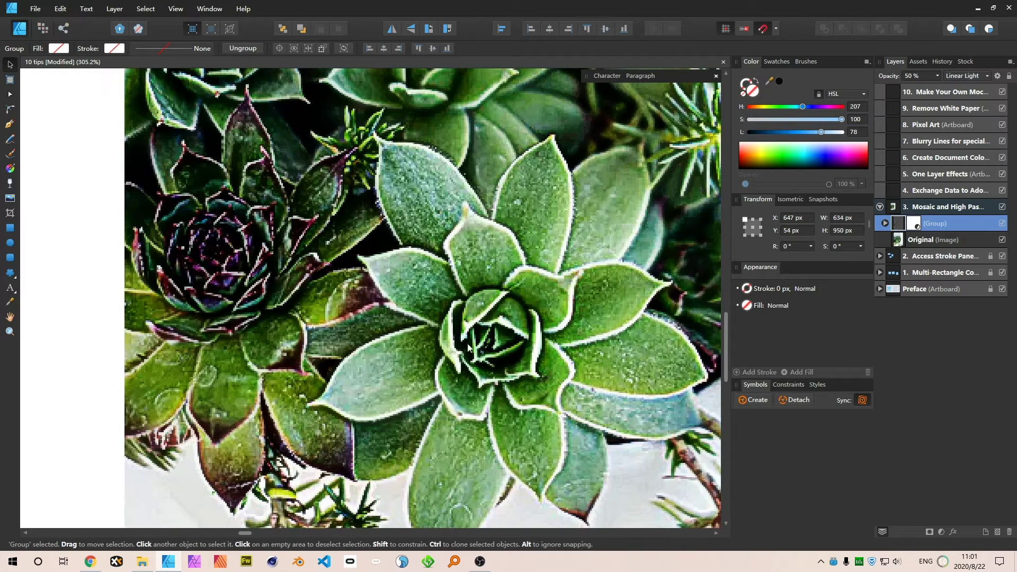
pyautogui.scroll(-5, 482, 341)
pyautogui.scroll(-3, 459, 332)
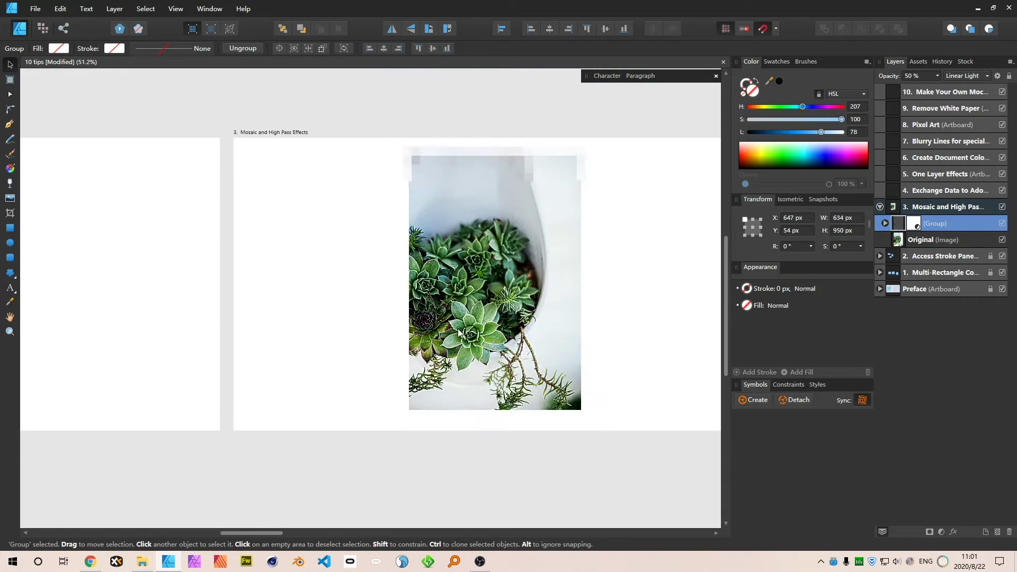
pyautogui.scroll(3, 526, 328)
pyautogui.moveTo(685, 221); pyautogui.dragTo(547, 334)
pyautogui.scroll(-6, 563, 329)
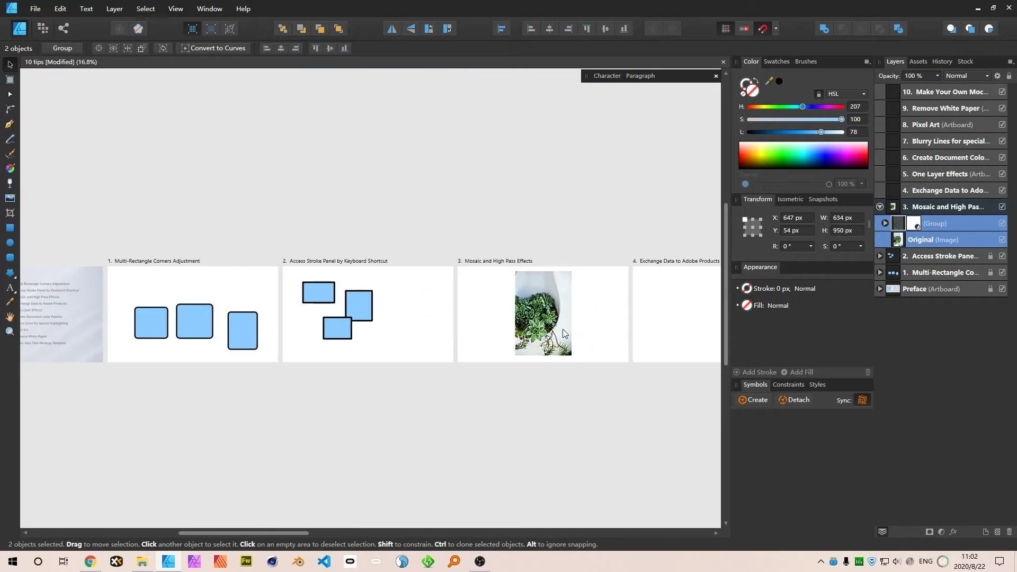
# - Review the list of ten tips on the Preface artboard and move on to the empty Exchange Data to Adobe Products artboard
pyautogui.scroll(2, 385, 339)
pyautogui.scroll(5, 385, 339)
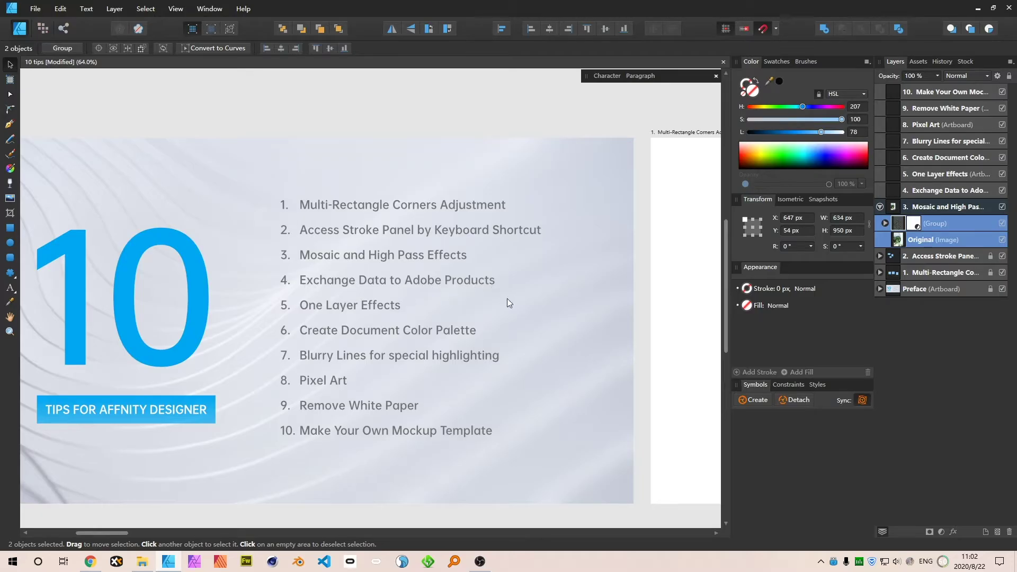
pyautogui.moveTo(510, 359); pyautogui.dragTo(79, 344)
pyautogui.moveTo(512, 339); pyautogui.dragTo(204, 331)
pyautogui.moveTo(684, 307); pyautogui.dragTo(48, 302)
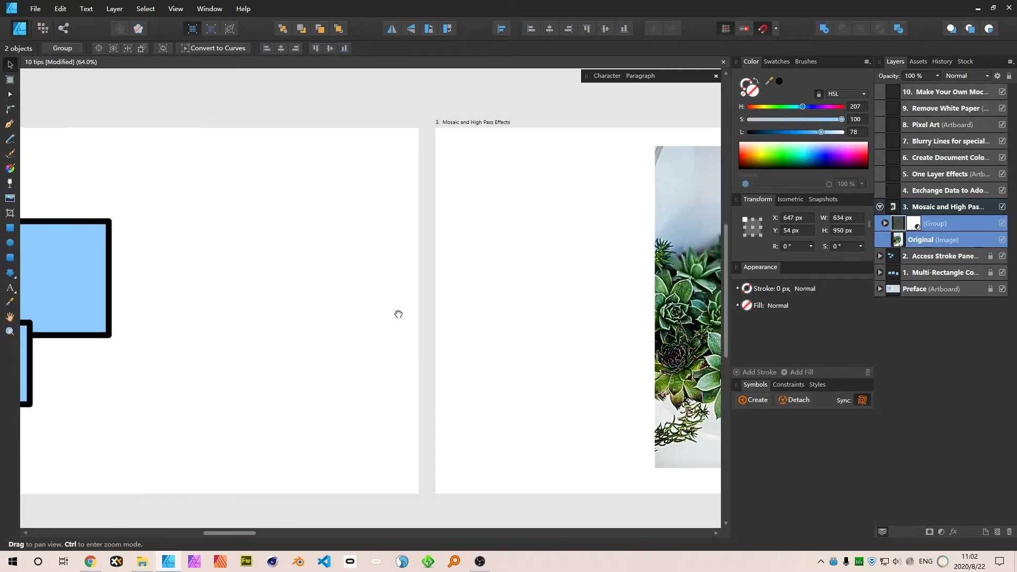
pyautogui.moveTo(521, 304); pyautogui.dragTo(161, 306)
pyautogui.moveTo(702, 311); pyautogui.dragTo(401, 299)
pyautogui.moveTo(558, 302); pyautogui.dragTo(413, 313)
pyautogui.scroll(-4, 301, 258)
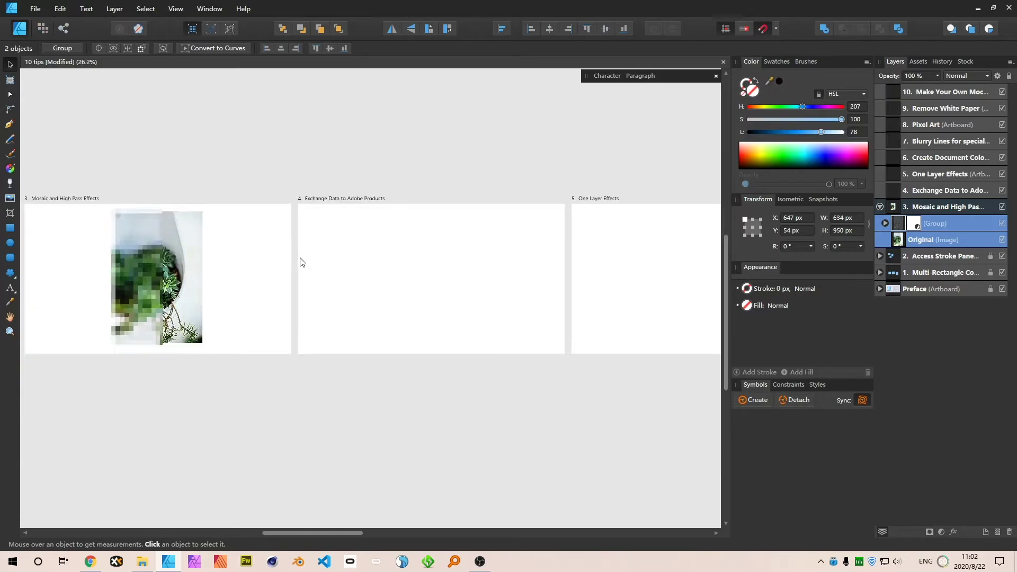
pyautogui.scroll(2, 491, 283)
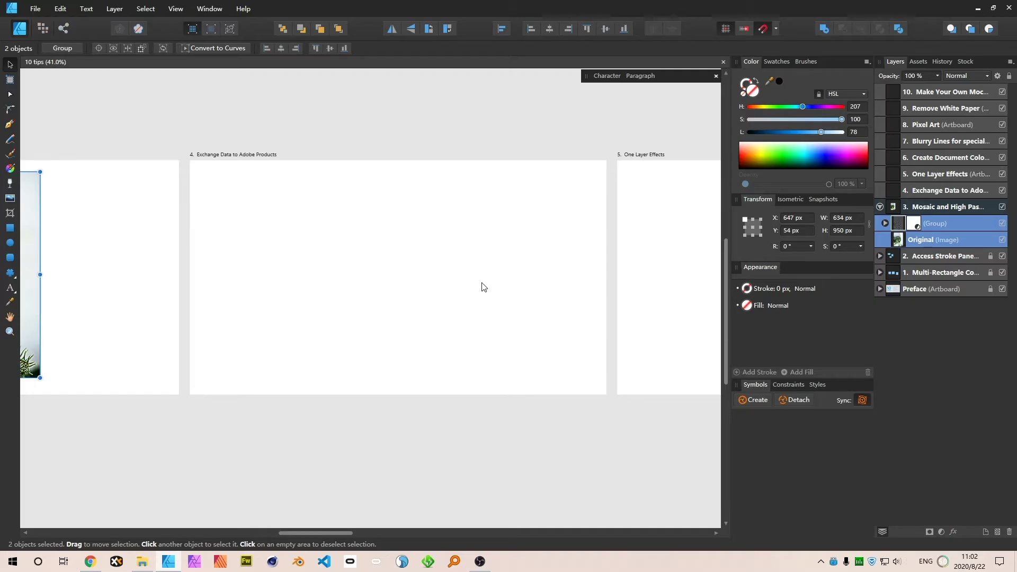
pyautogui.click(449, 109)
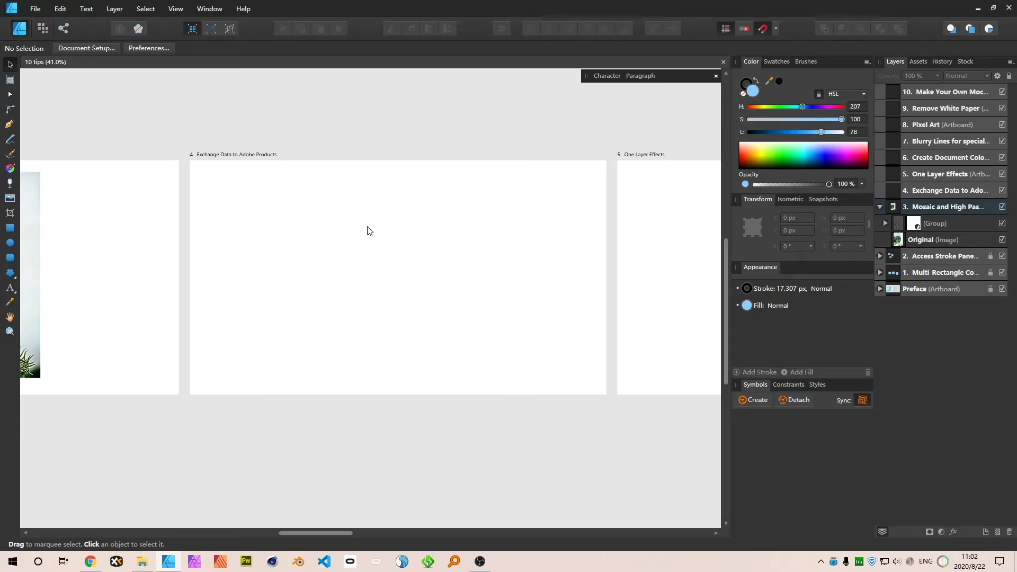
# - Open the export settings for PSD and compare the Final Cut Pro X, preserve accuracy and preserve editability presets
pyautogui.hotkey('ctrl', 'shift', 'alt', 's')
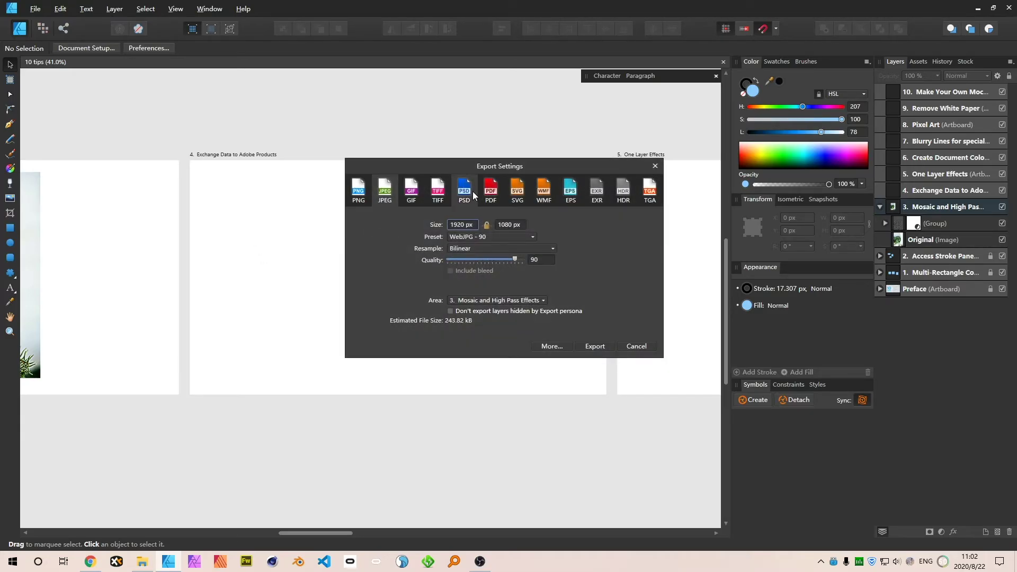
pyautogui.press('Escape')
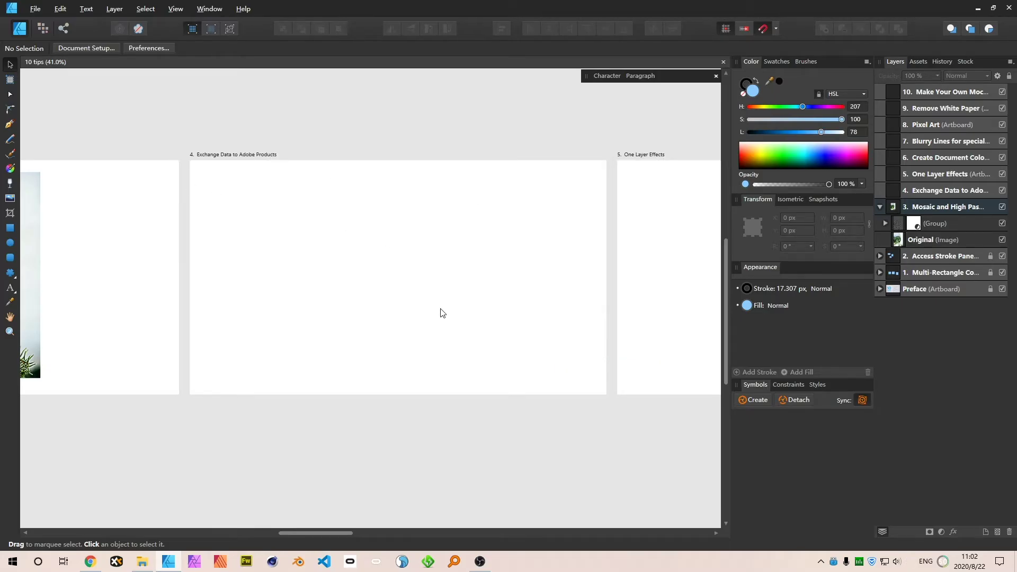
pyautogui.hotkey('ctrl', 'shift', 'alt', 's')
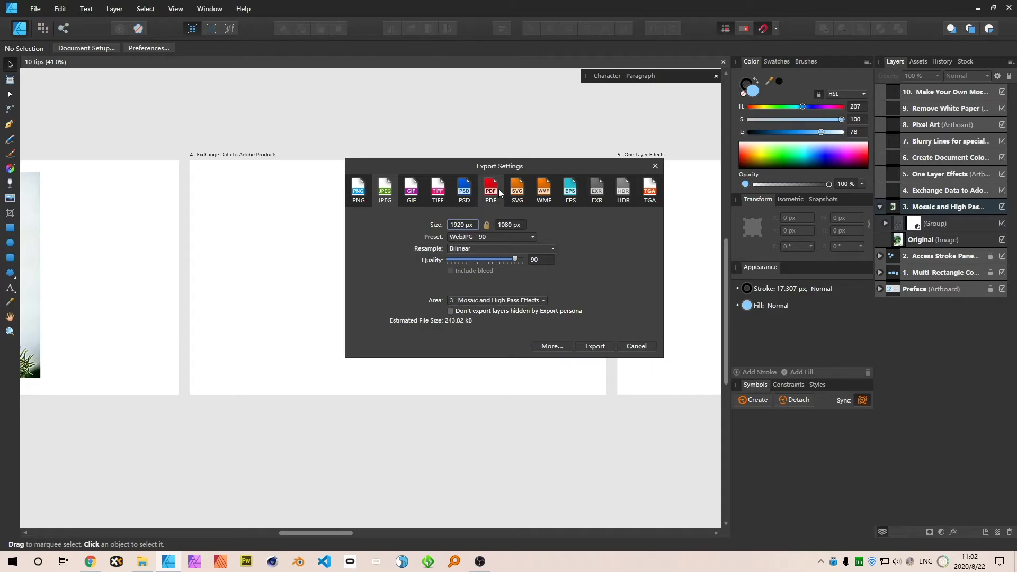
pyautogui.click(465, 190)
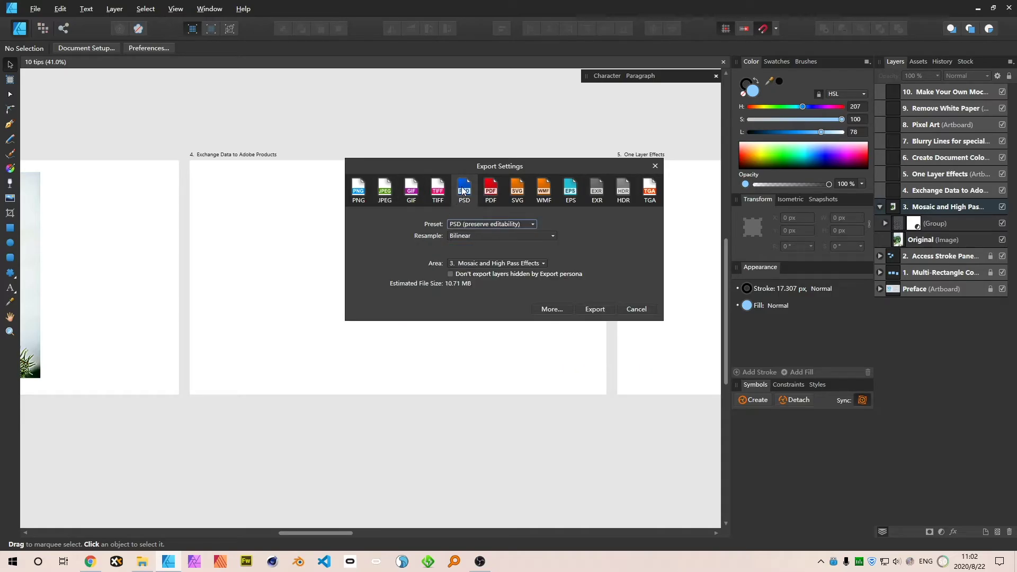
pyautogui.click(508, 224)
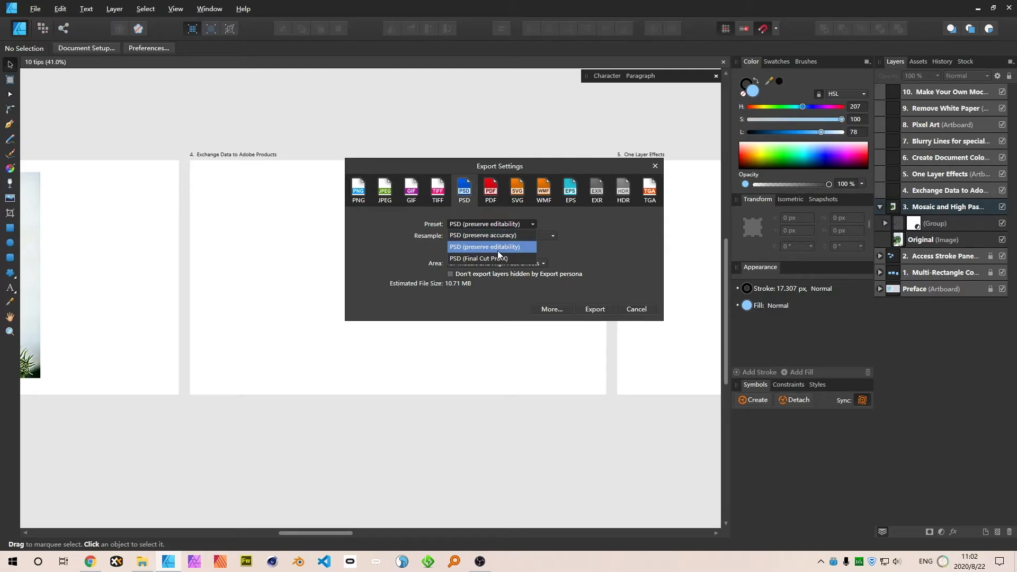
pyautogui.click(509, 259)
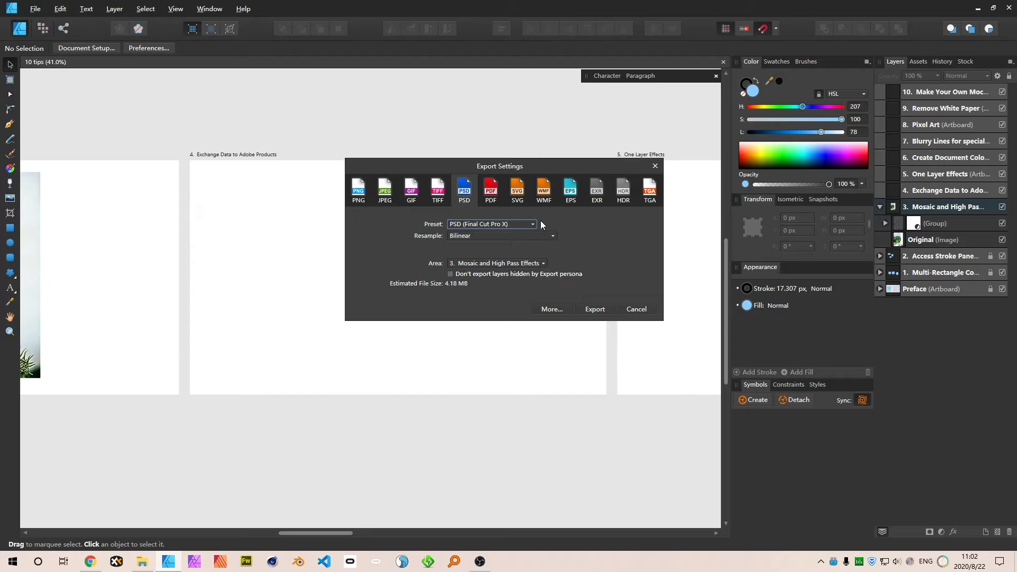
pyautogui.click(513, 225)
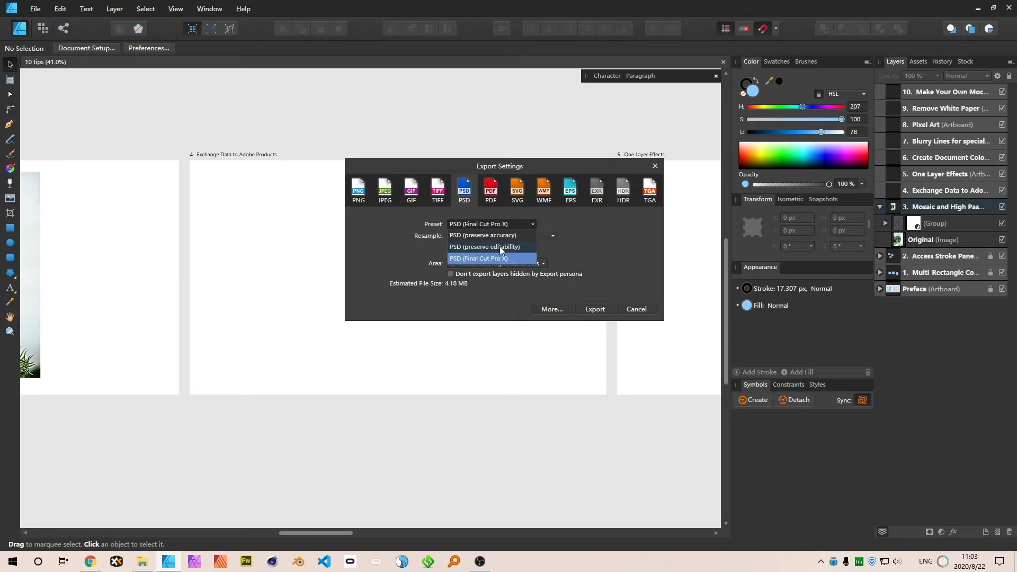
pyautogui.click(500, 247)
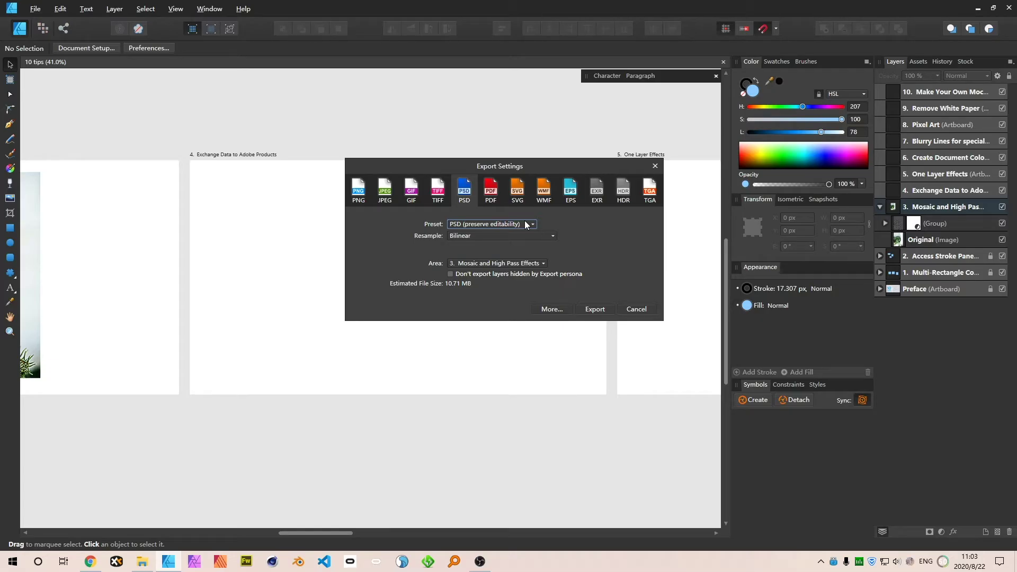
pyautogui.click(490, 224)
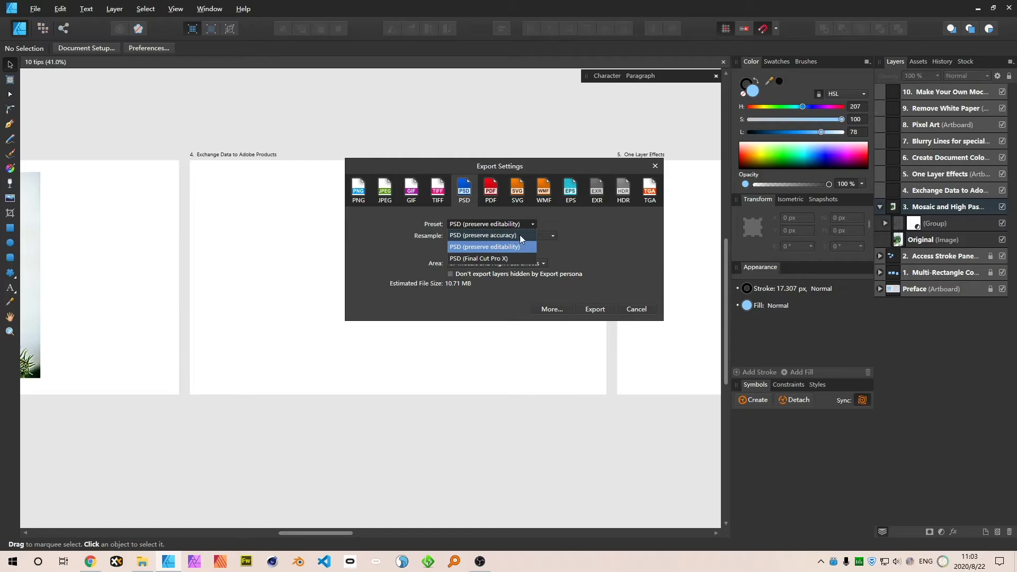
pyautogui.click(520, 235)
pyautogui.click(503, 224)
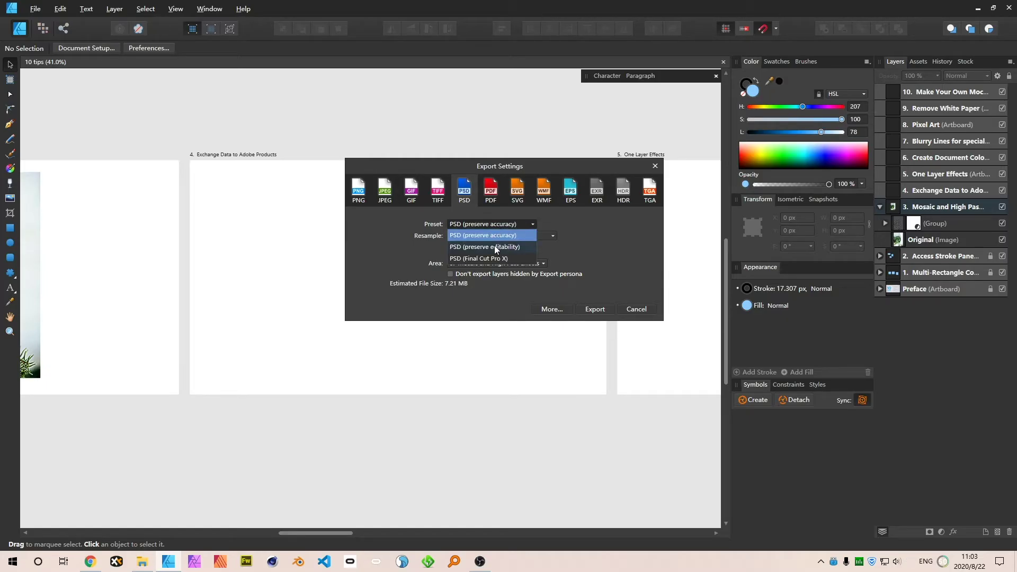
pyautogui.click(494, 246)
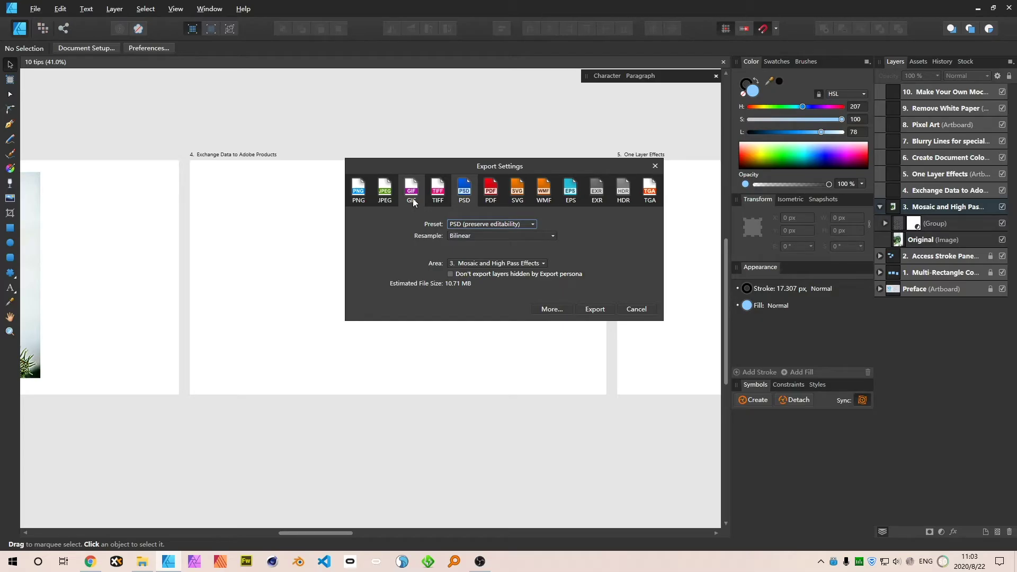
# - Compare the PDF export presets for print and for export, and close the export settings without exporting
pyautogui.click(492, 194)
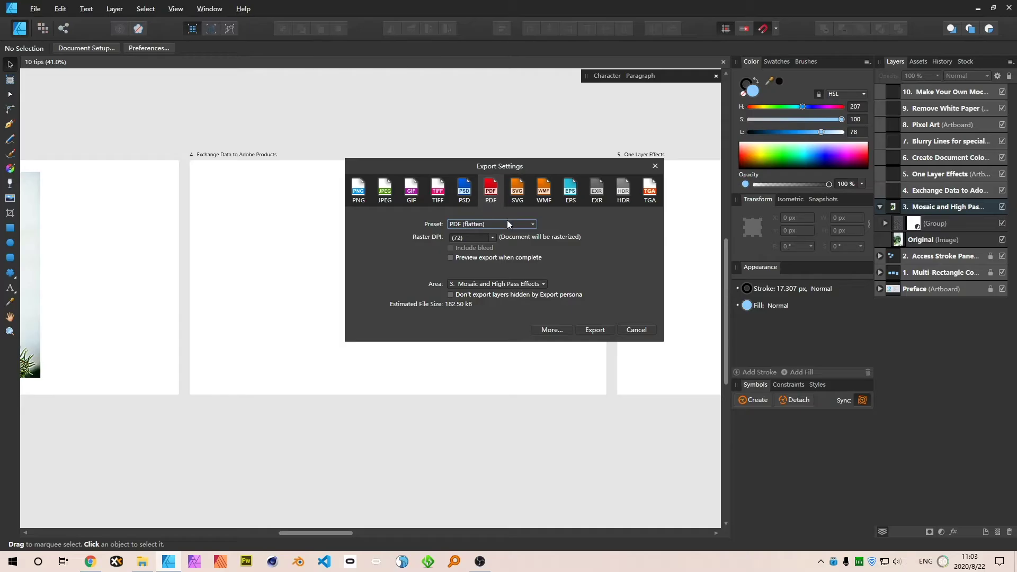
pyautogui.click(507, 223)
pyautogui.click(503, 237)
pyautogui.click(523, 224)
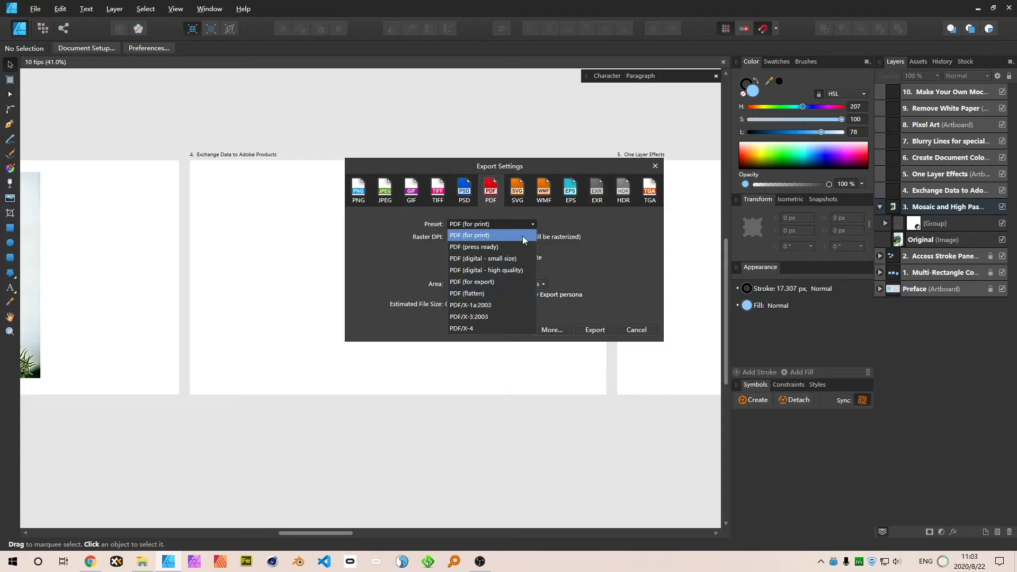
pyautogui.click(484, 282)
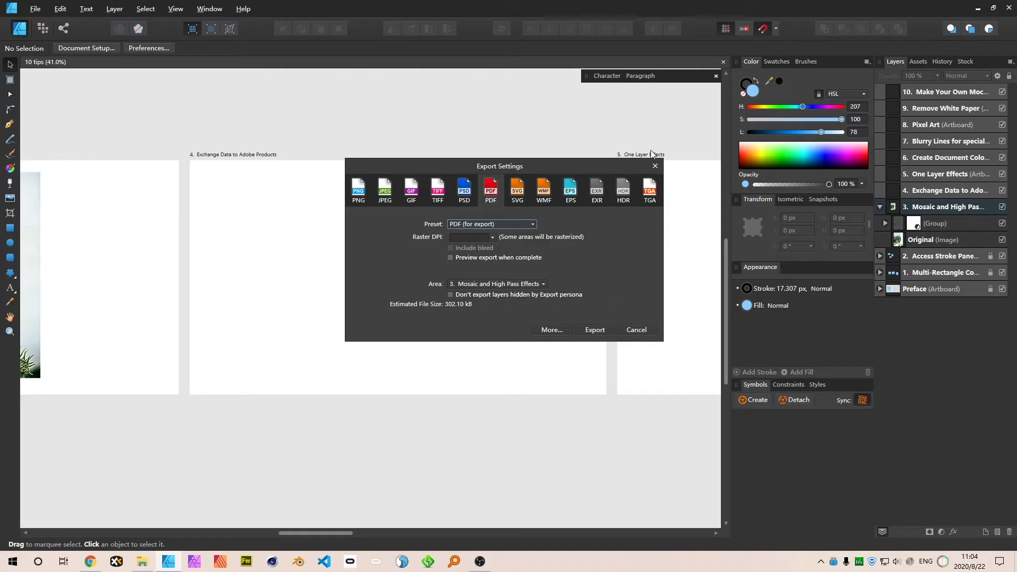
pyautogui.click(655, 166)
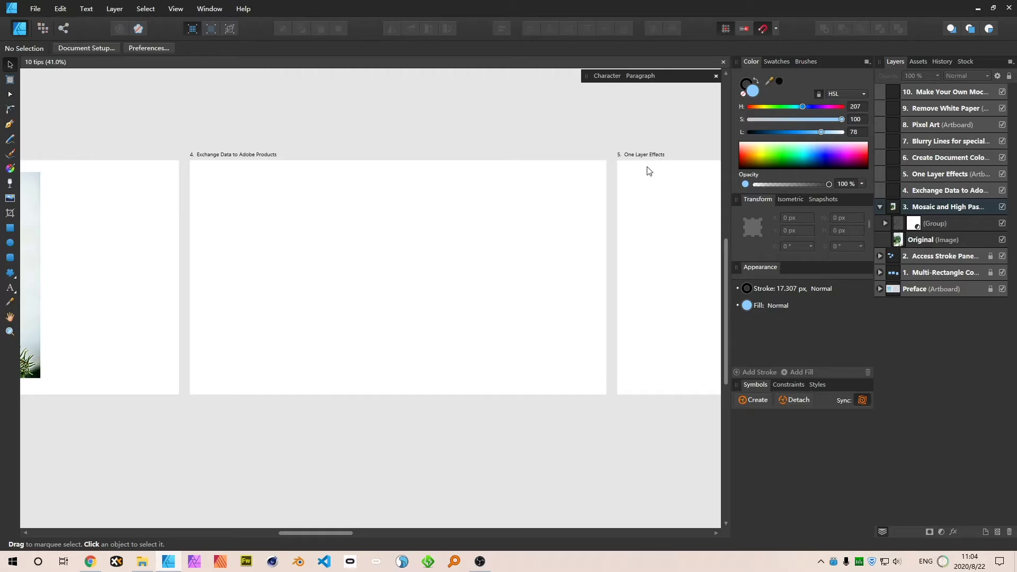
# - Add art text reading "save PDF" on the Exchange Data to Adobe Products artboard
pyautogui.click(341, 261)
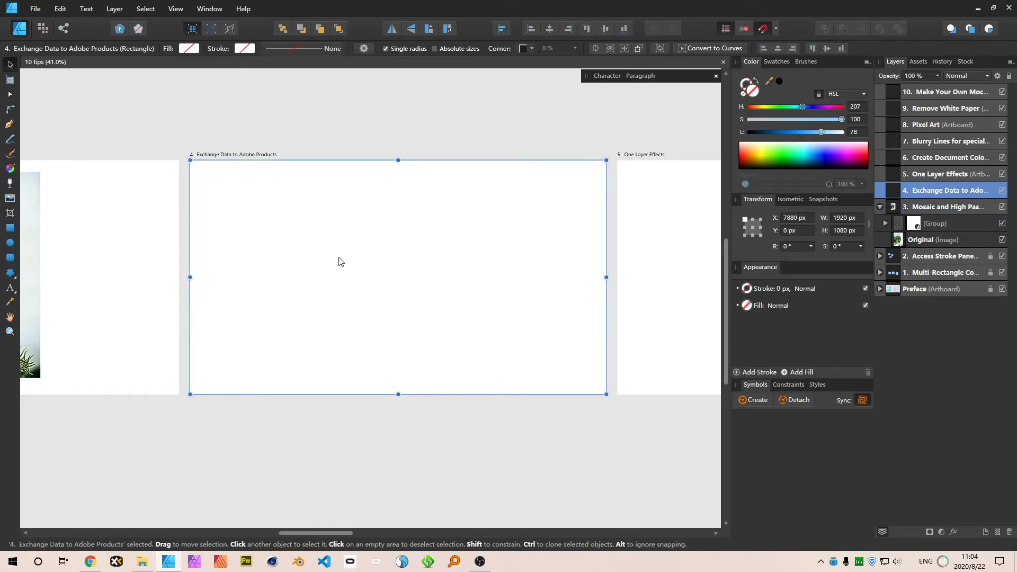
pyautogui.press('t')
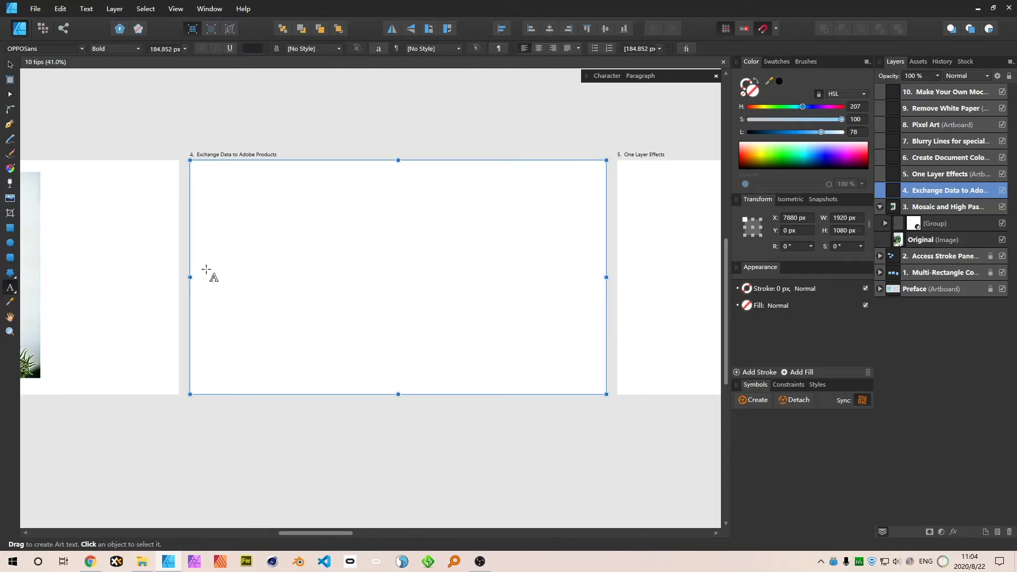
pyautogui.moveTo(219, 263); pyautogui.dragTo(233, 281)
pyautogui.hotkey('ctrl', '1')
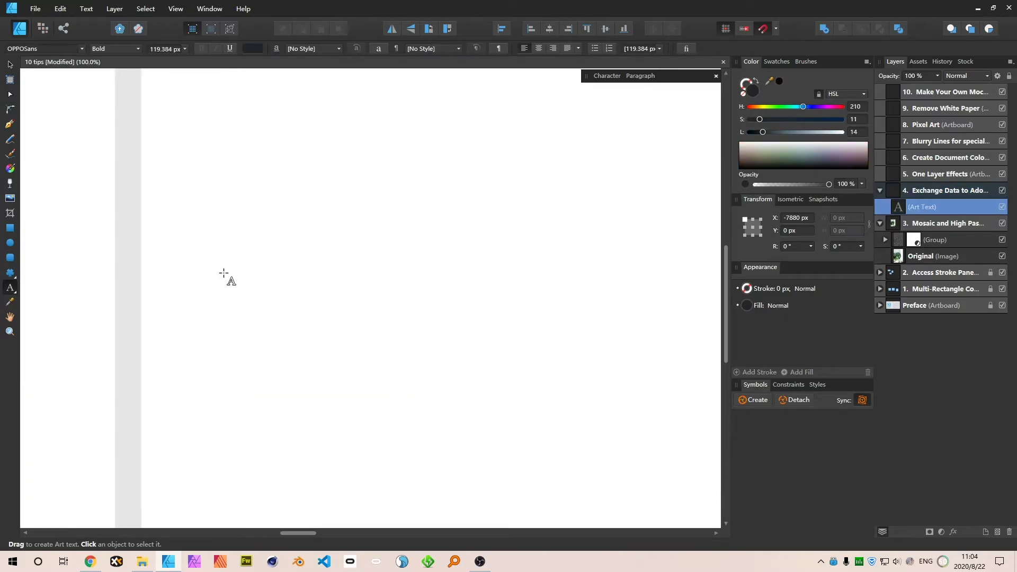
pyautogui.write('sav')
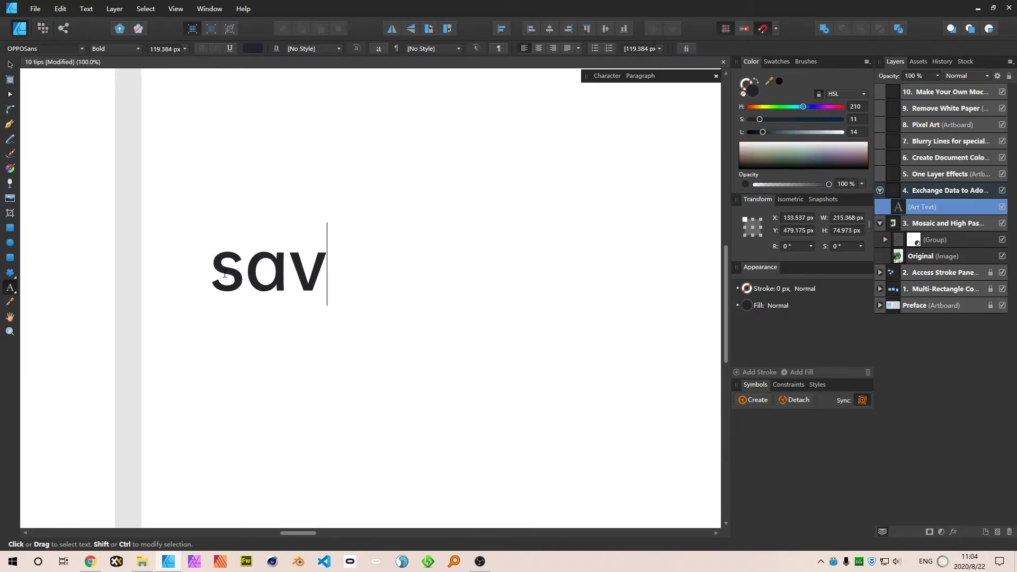
pyautogui.write('e pdf')
pyautogui.press('BackSpace')
pyautogui.press('BackSpace')
pyautogui.press('BackSpace')
pyautogui.write('DF')
pyautogui.press('BackSpace')
pyautogui.press('BackSpace')
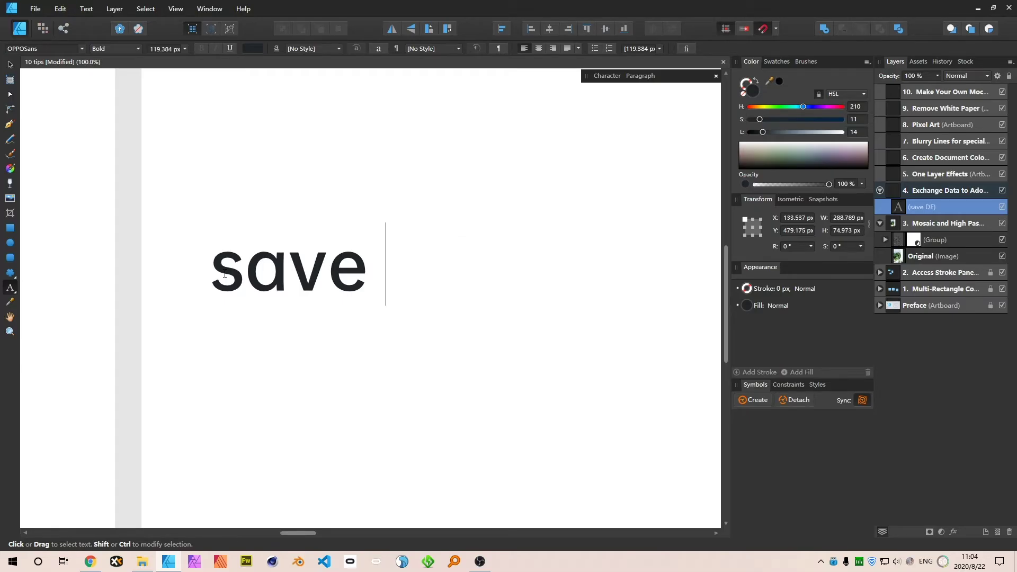
pyautogui.write('PDF')
# - Replace the word "save" with "export" in the art text
pyautogui.press('Left')
pyautogui.press('Left')
pyautogui.press('Left')
pyautogui.press('Left')
pyautogui.press('Left')
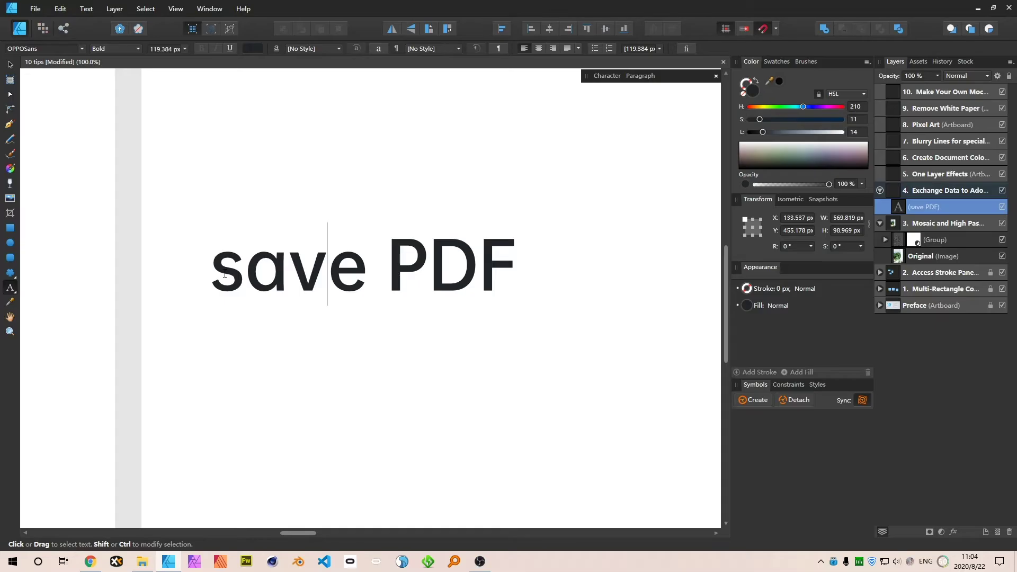
pyautogui.press('Right')
pyautogui.hotkey('ctrl', 'shift', 'Left')
pyautogui.write('export')
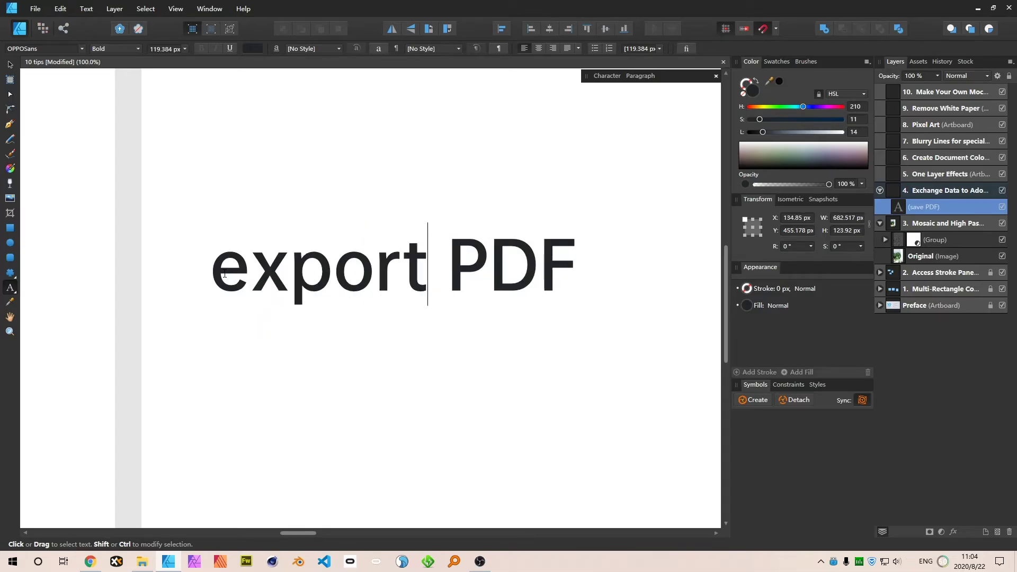
# - Append "from Affinity Deisgner" to the end of the art text and finish editing
pyautogui.press('End')
pyautogui.write('from')
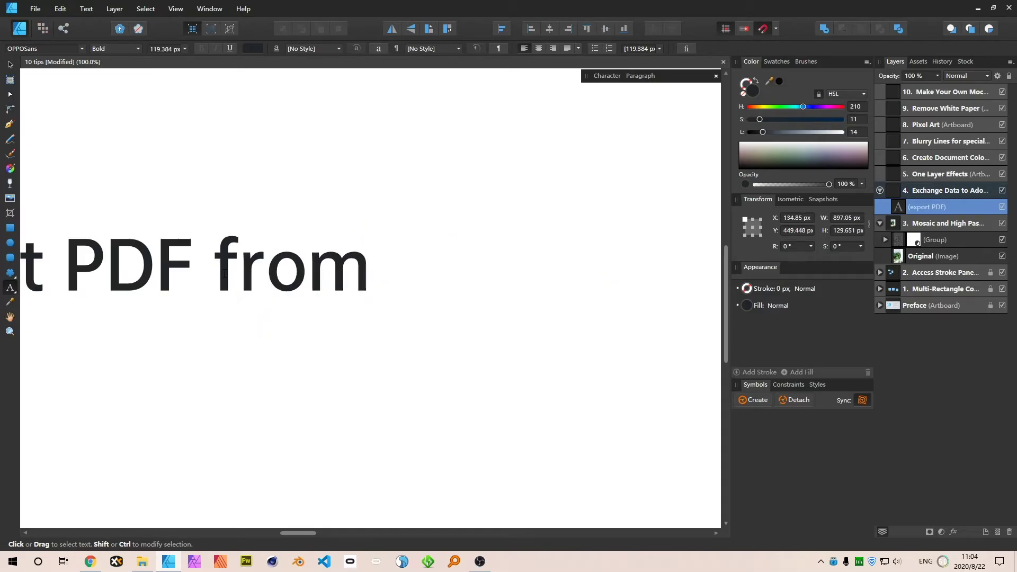
pyautogui.write(' Affi')
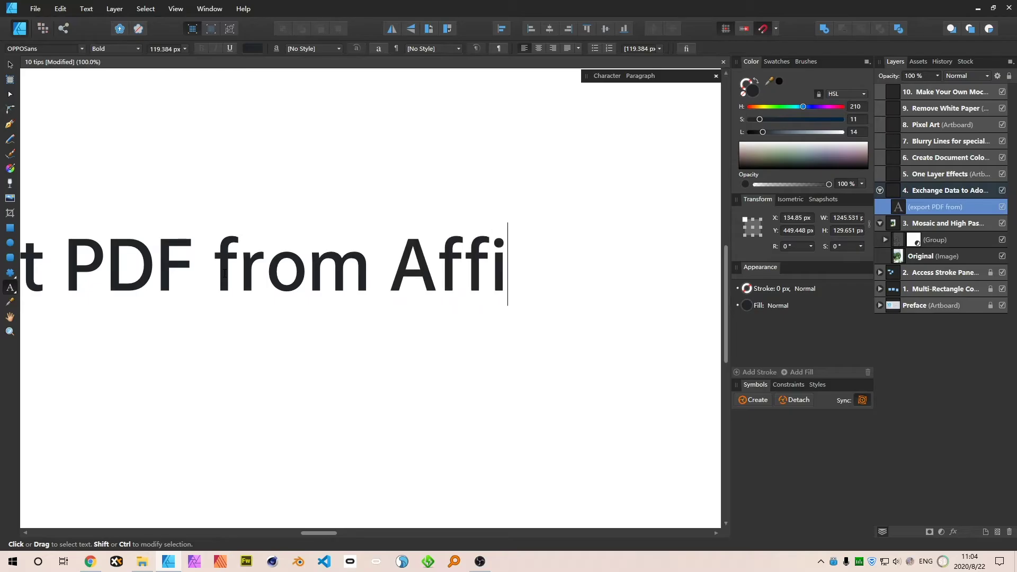
pyautogui.write('nity Deis')
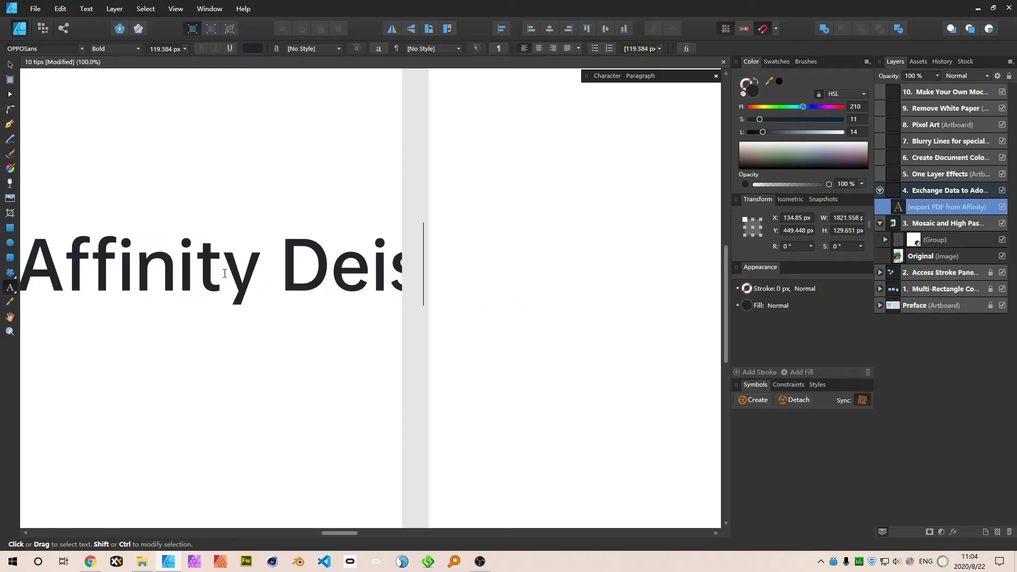
pyautogui.write('gner')
pyautogui.press('Escape')
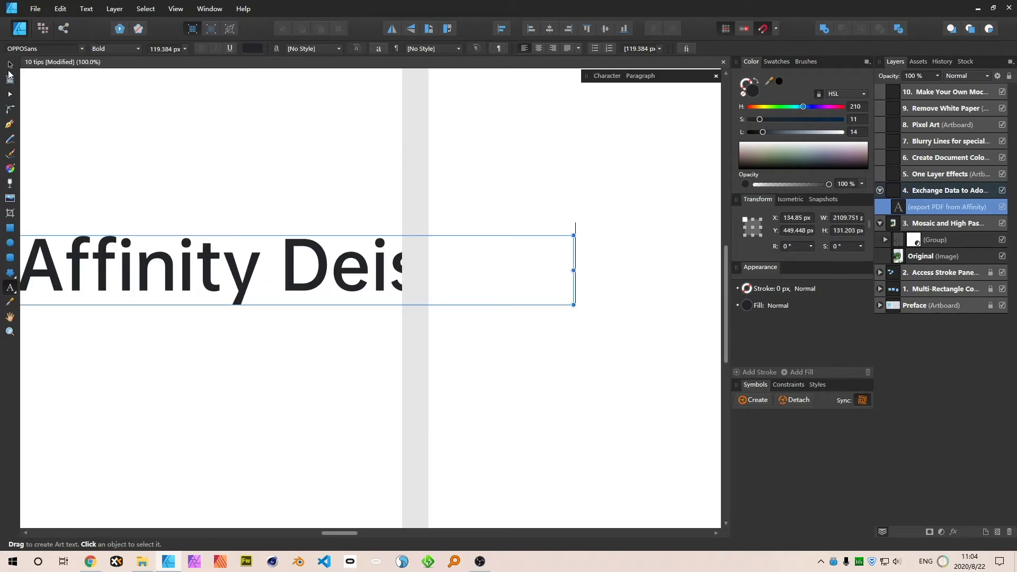
# - Scale the text line down to about 331 px wide and place it in the upper part of the artboard
pyautogui.press('v')
pyautogui.moveTo(574, 305); pyautogui.dragTo(192, 204)
pyautogui.moveTo(297, 209); pyautogui.dragTo(582, 286)
pyautogui.moveTo(594, 350); pyautogui.dragTo(449, 160)
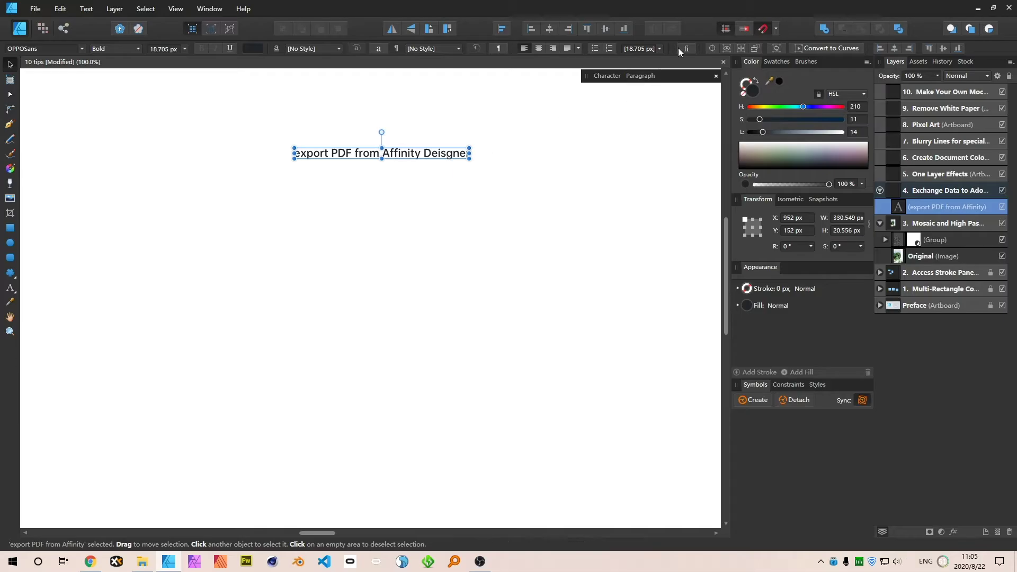
# - Turn the text line into a numbered list item and remove the wide tab gap after the number
pyautogui.click(610, 48)
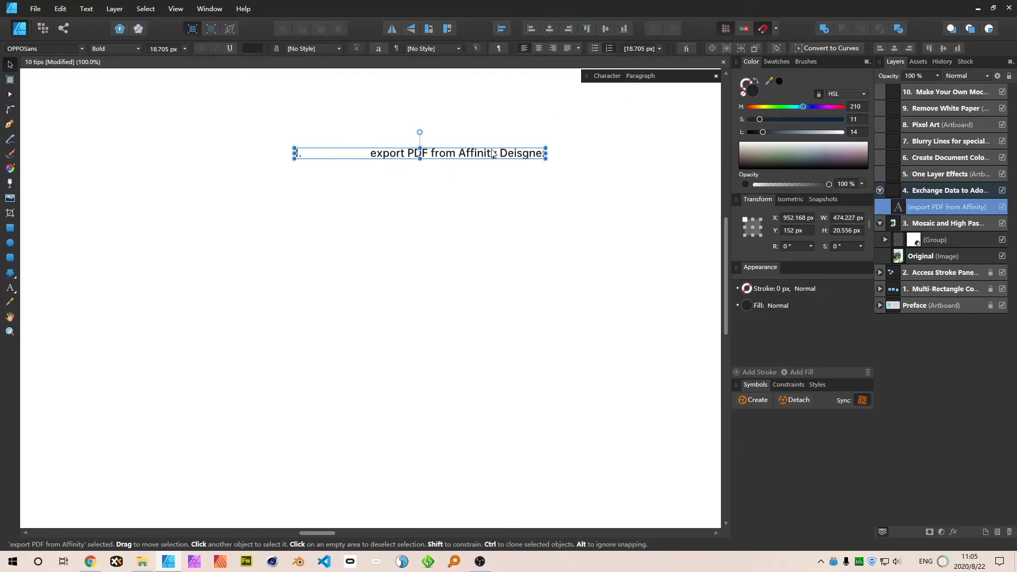
pyautogui.click(642, 75)
pyautogui.press('BackSpace')
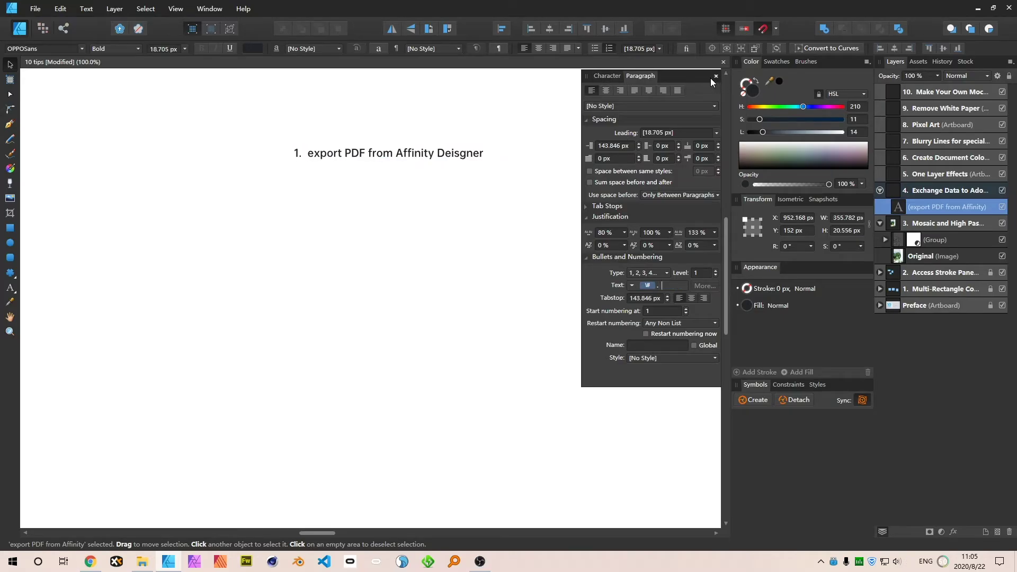
pyautogui.click(649, 78)
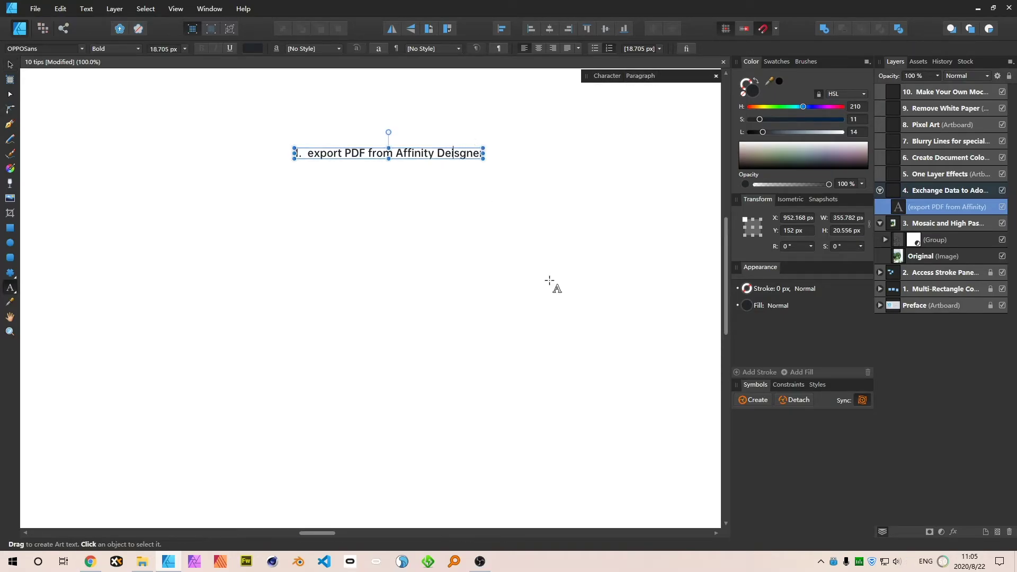
# - Capitalise "Export" in the first list item and add a second item reading "Open the PDF in Adobe Illustrator"
pyautogui.press('Return')
pyautogui.write('Open')
pyautogui.press('Left')
pyautogui.press('BackSpace')
pyautogui.write('E')
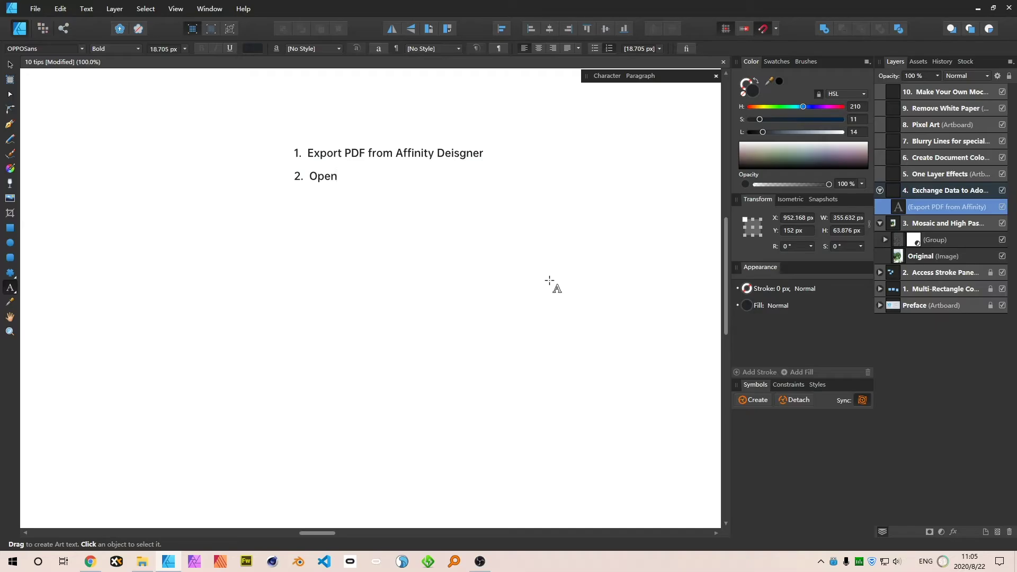
pyautogui.write(' the PDF in Adobe')
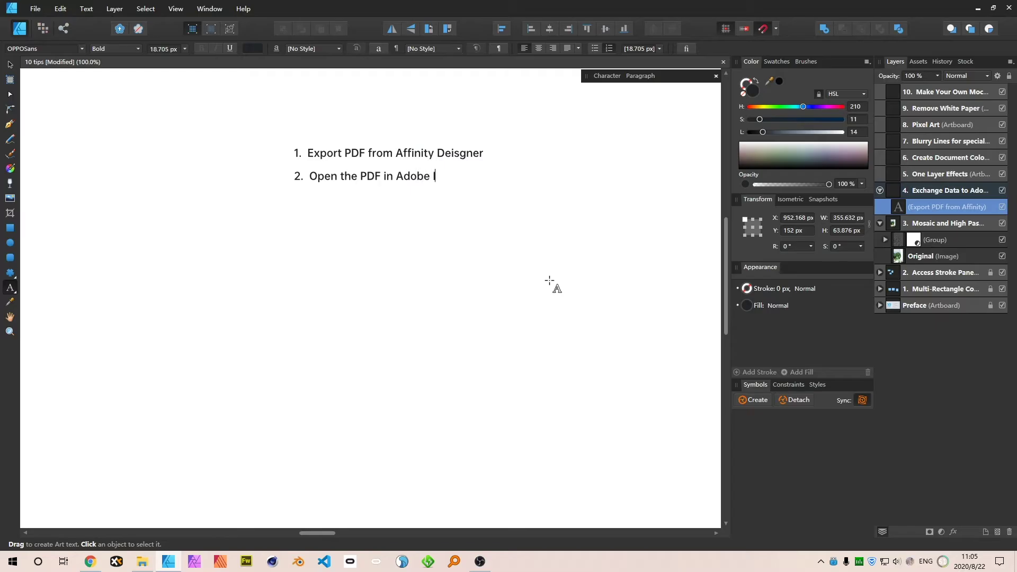
pyautogui.write(' Illustro')
pyautogui.write('tor')
# - Add a third list item reading "Export as PSD file frome Illustrator" and start an empty fourth item
pyautogui.press('Return')
pyautogui.write('Export as')
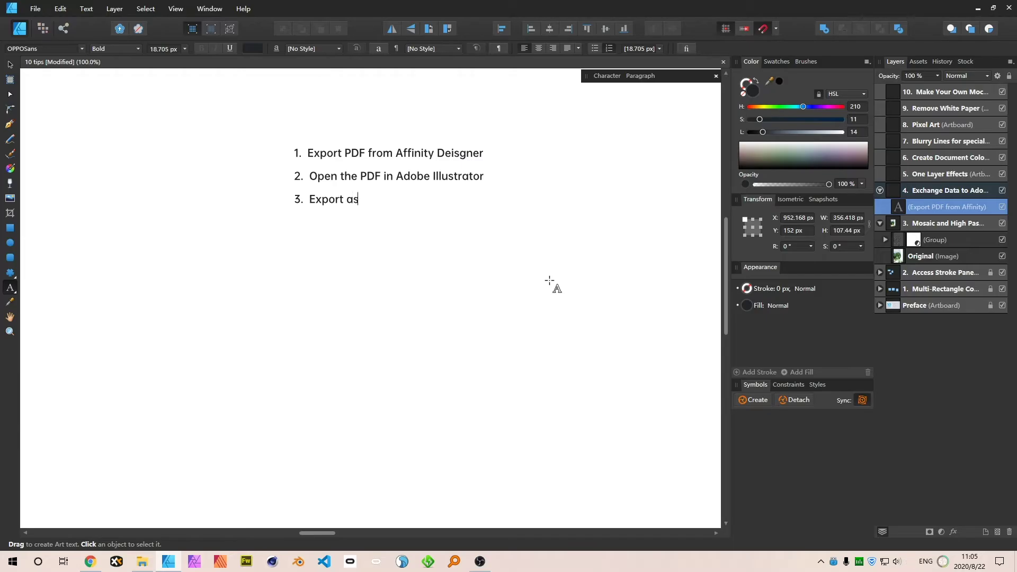
pyautogui.write(' PDF')
pyautogui.press('BackSpace')
pyautogui.press('BackSpace')
pyautogui.write('SD file frome Illus')
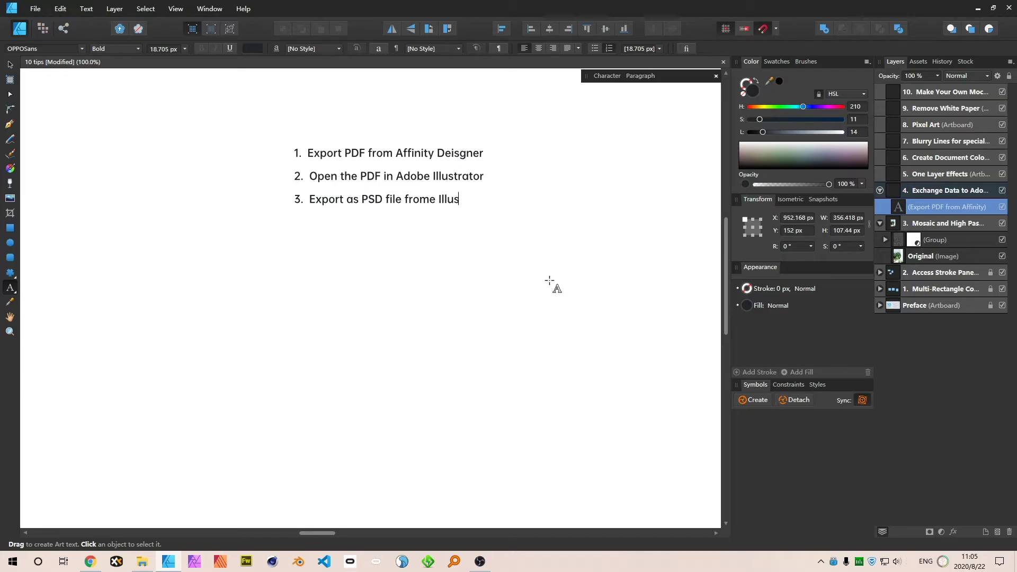
pyautogui.write('trator')
pyautogui.press('Return')
pyautogui.press('Escape')
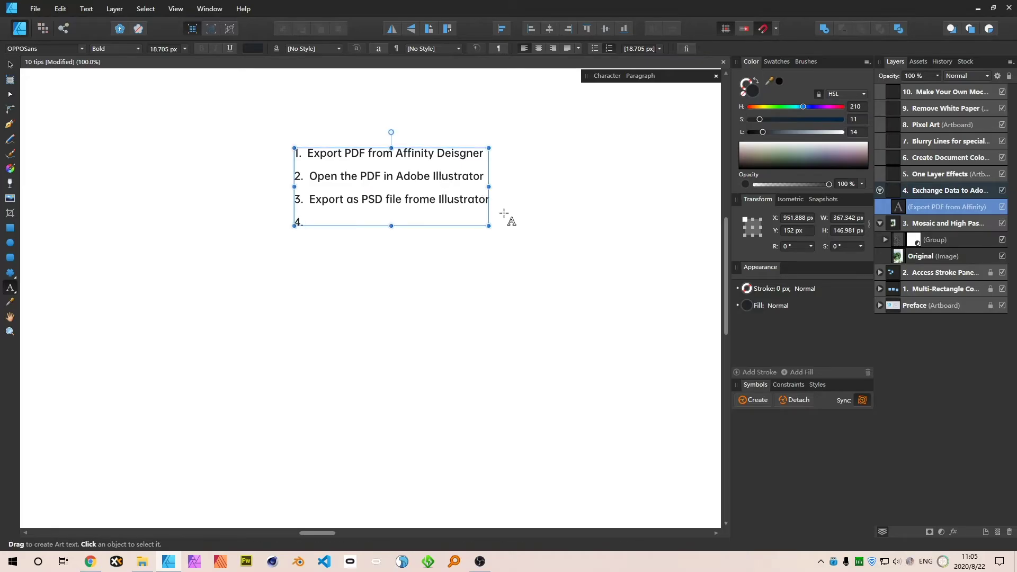
# - Append the note "(Release Clip first)" to the third list item
pyautogui.press('Right')
pyautogui.write('()')
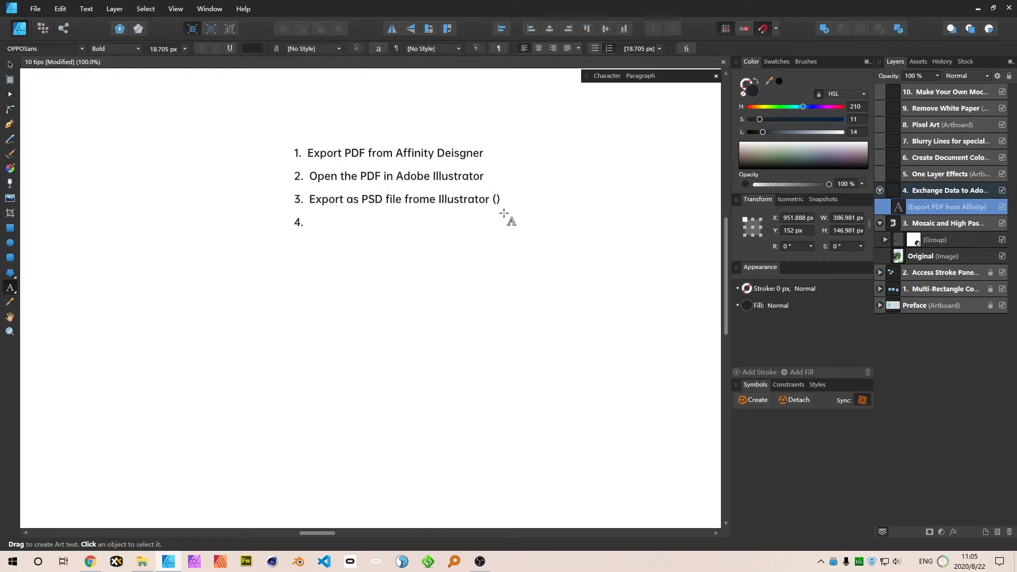
pyautogui.write('re')
pyautogui.press('BackSpace')
pyautogui.press('BackSpace')
pyautogui.write('Reap')
pyautogui.press('BackSpace')
pyautogui.press('BackSpace')
pyautogui.write('d')
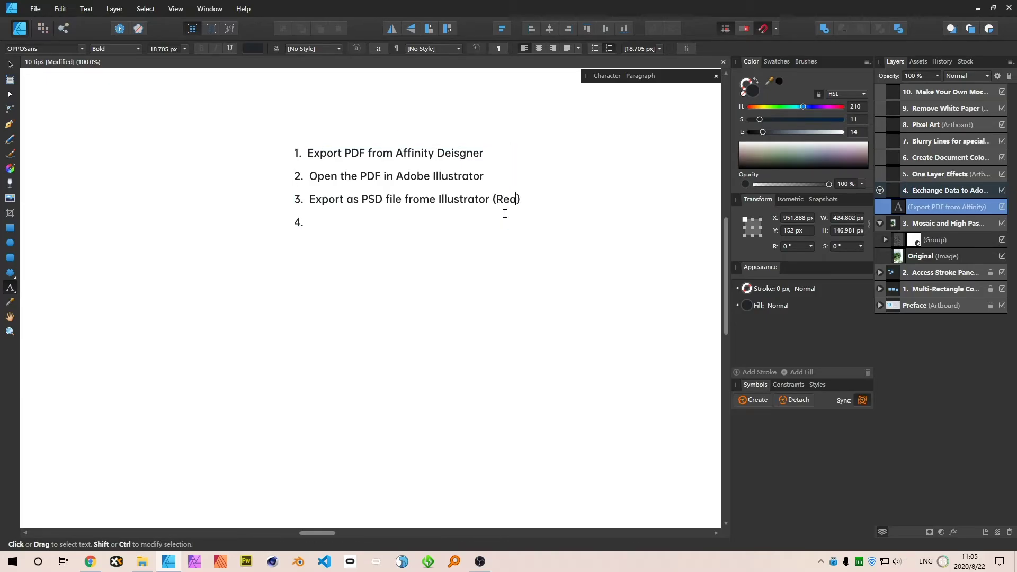
pyautogui.press('BackSpace')
pyautogui.write('lease CLip')
pyautogui.press('BackSpace')
pyautogui.press('BackSpace')
pyautogui.press('BackSpace')
pyautogui.write('lip fist')
pyautogui.click(569, 200)
pyautogui.write('rst')
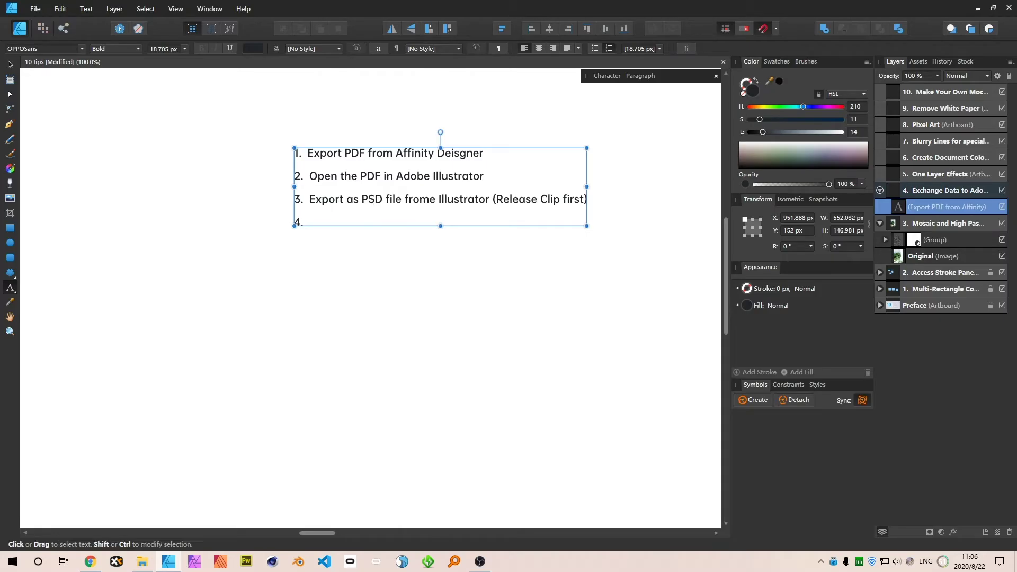
# - Fill in the fourth list item with "Open PSD in Photoshop"
pyautogui.moveTo(362, 199); pyautogui.dragTo(487, 210)
pyautogui.click(486, 218)
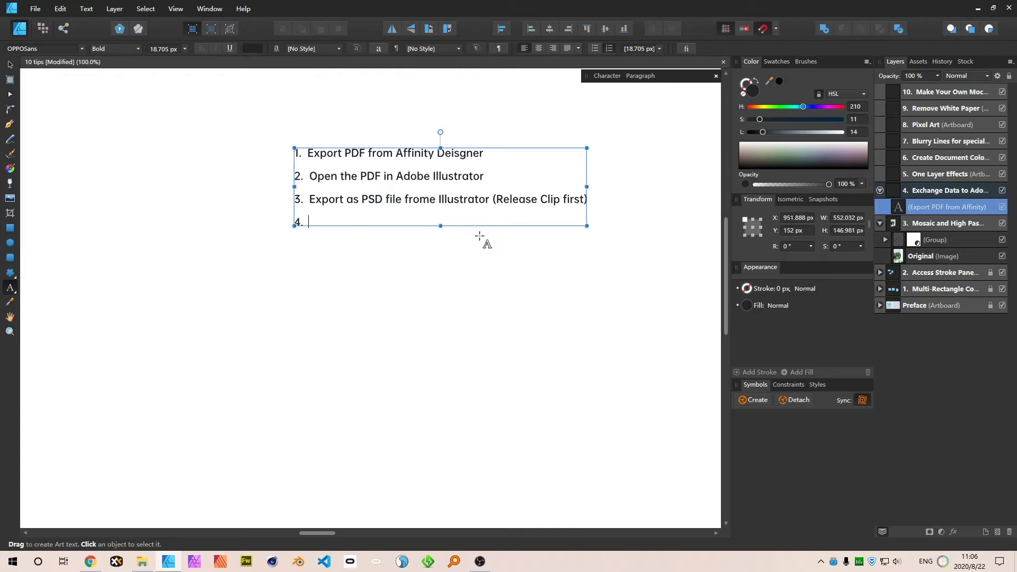
pyautogui.write('Open')
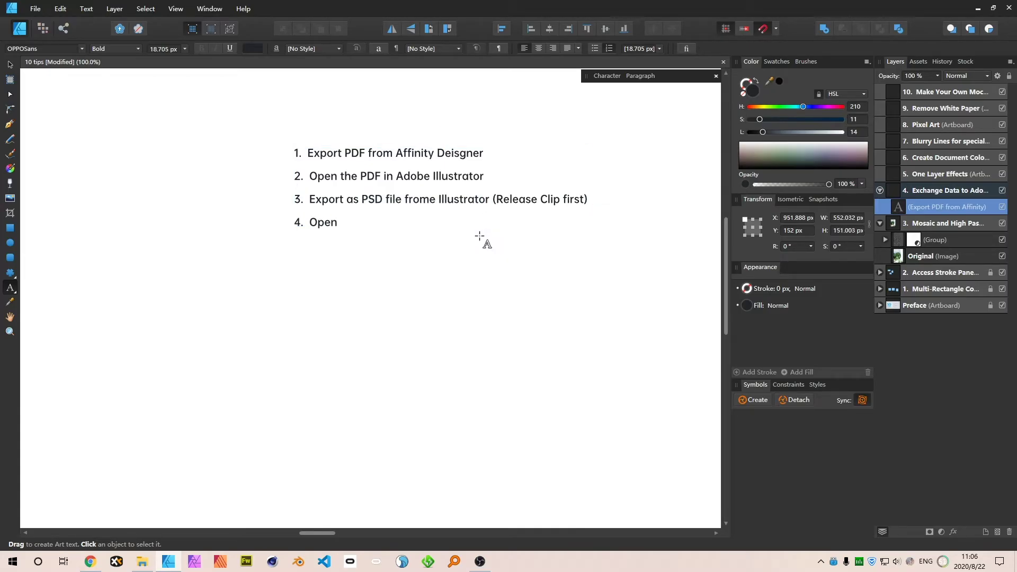
pyautogui.write(' PSD in Photoshop')
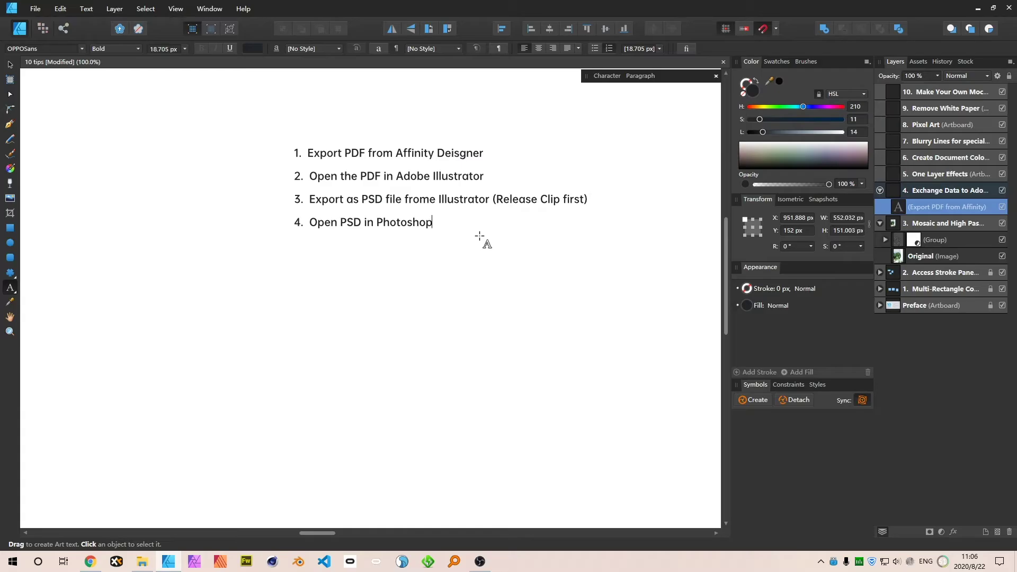
# - Move the numbered list towards the middle of its artboard and enlarge it to fill most of the artboard's width
pyautogui.click(9, 64)
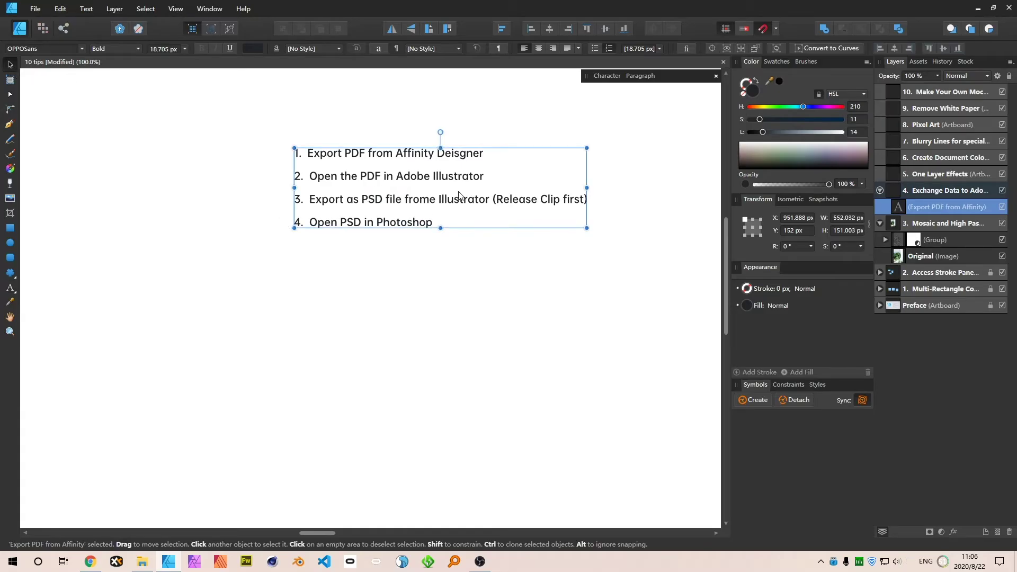
pyautogui.moveTo(420, 167); pyautogui.dragTo(333, 320)
pyautogui.scroll(-3, 358, 278)
pyautogui.scroll(2, 356, 274)
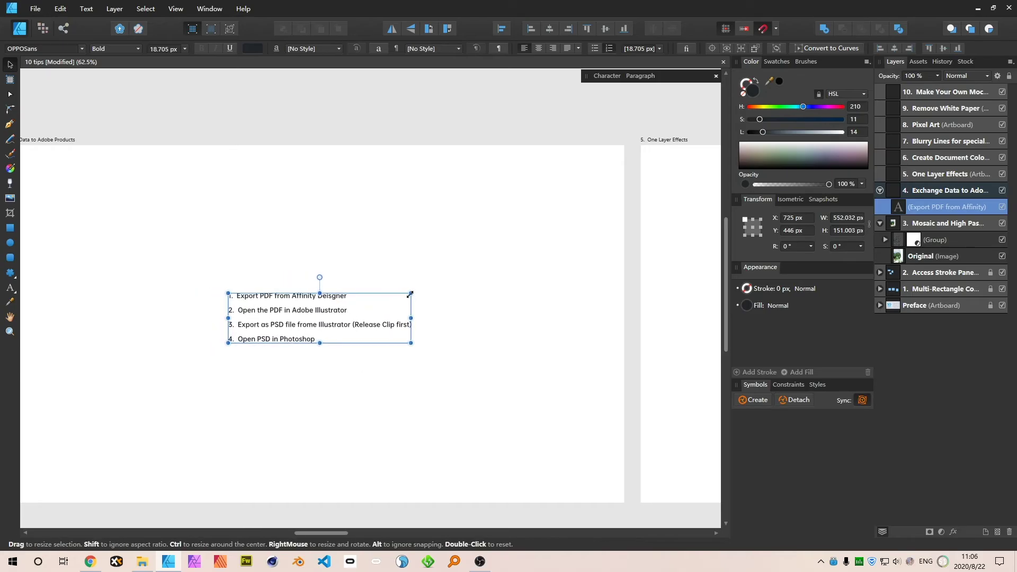
pyautogui.moveTo(381, 294); pyautogui.dragTo(559, 253)
pyautogui.click(422, 207)
pyautogui.moveTo(402, 263); pyautogui.dragTo(528, 184)
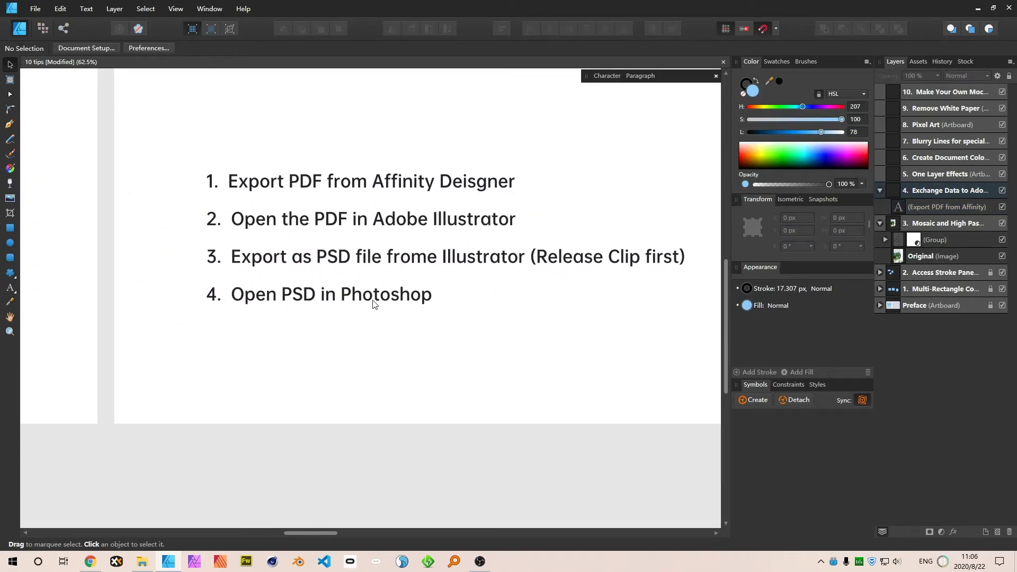
# - Select the empty One Layer Effects artboard and collapse the layer contents of artboards 3 and 4
pyautogui.scroll(-3, 404, 265)
pyautogui.hscroll(-10, 241, 243)
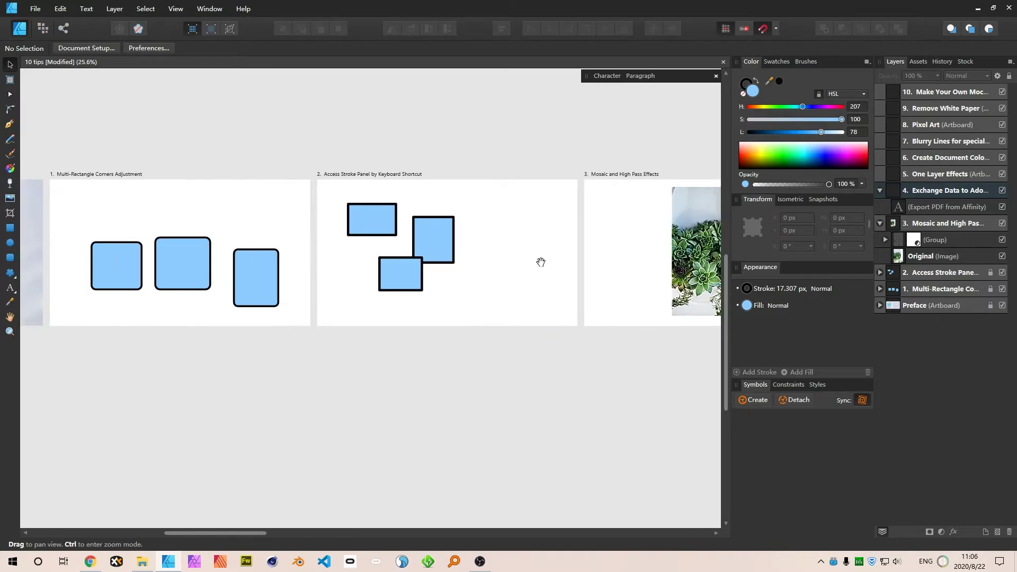
pyautogui.scroll(5, 416, 246)
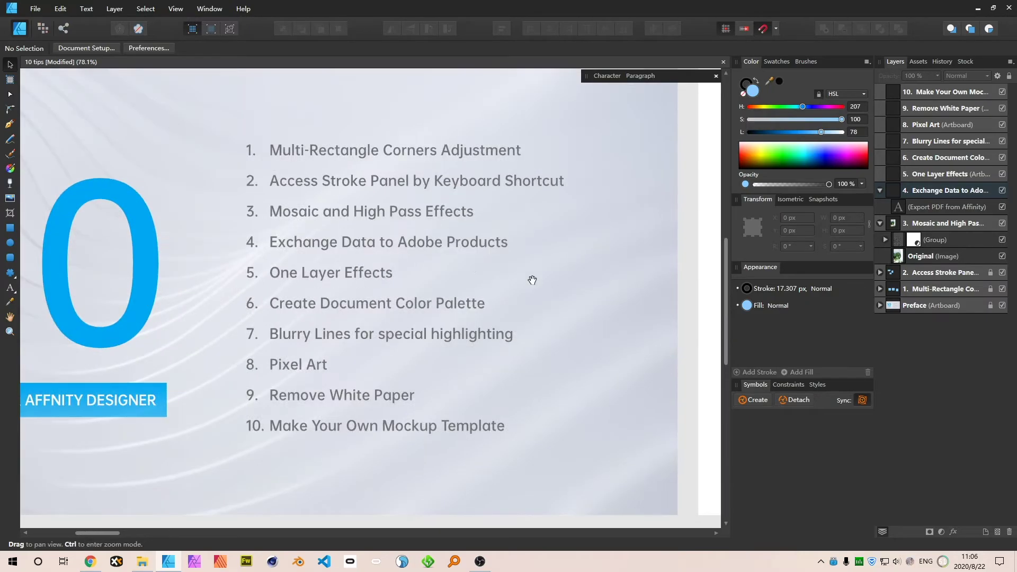
pyautogui.hscroll(2, 432, 277)
pyautogui.scroll(-8, 298, 282)
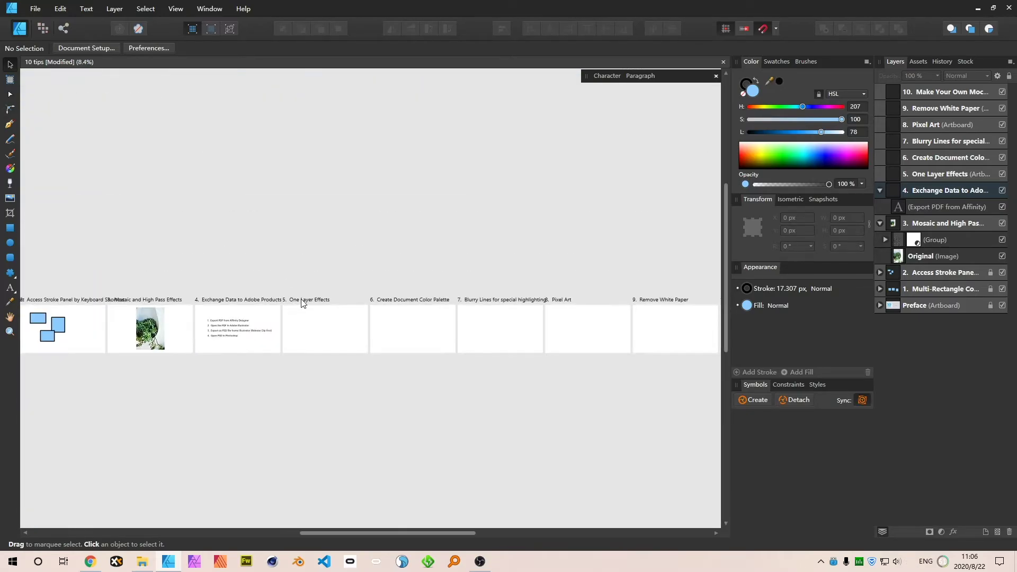
pyautogui.click(318, 328)
pyautogui.scroll(5, 318, 334)
pyautogui.scroll(2, 512, 314)
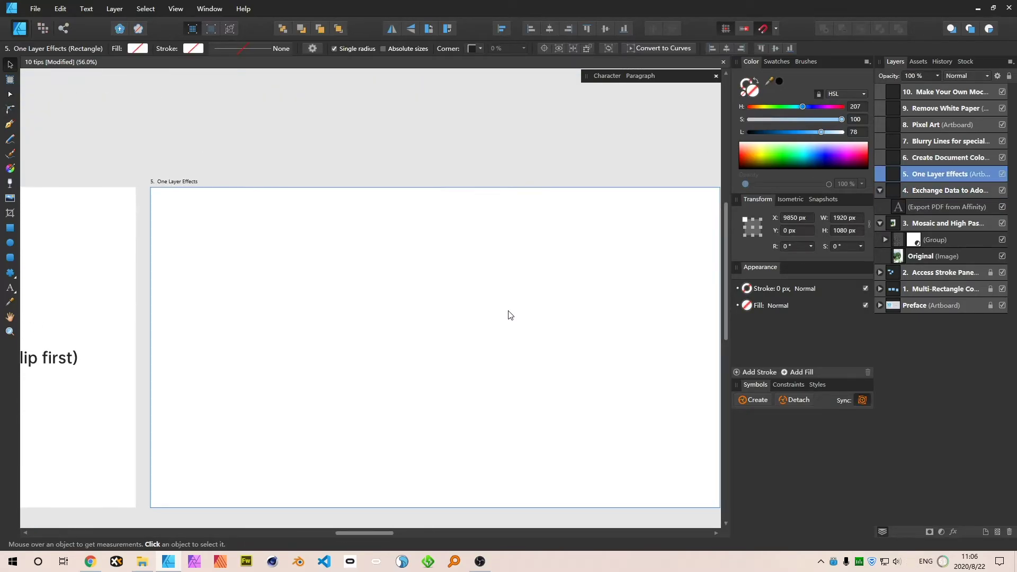
pyautogui.scroll(-2, 522, 310)
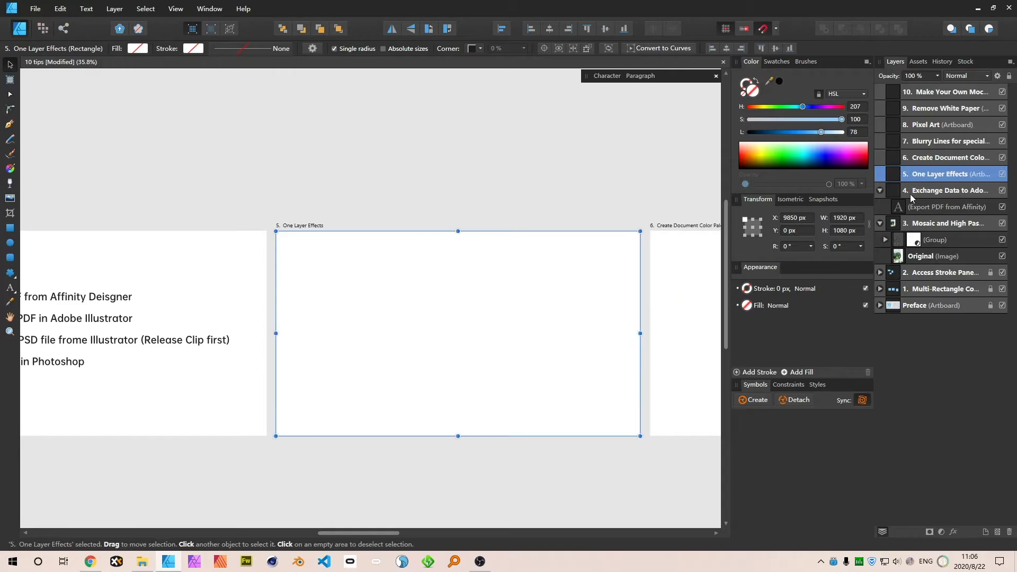
pyautogui.click(880, 191)
pyautogui.click(879, 209)
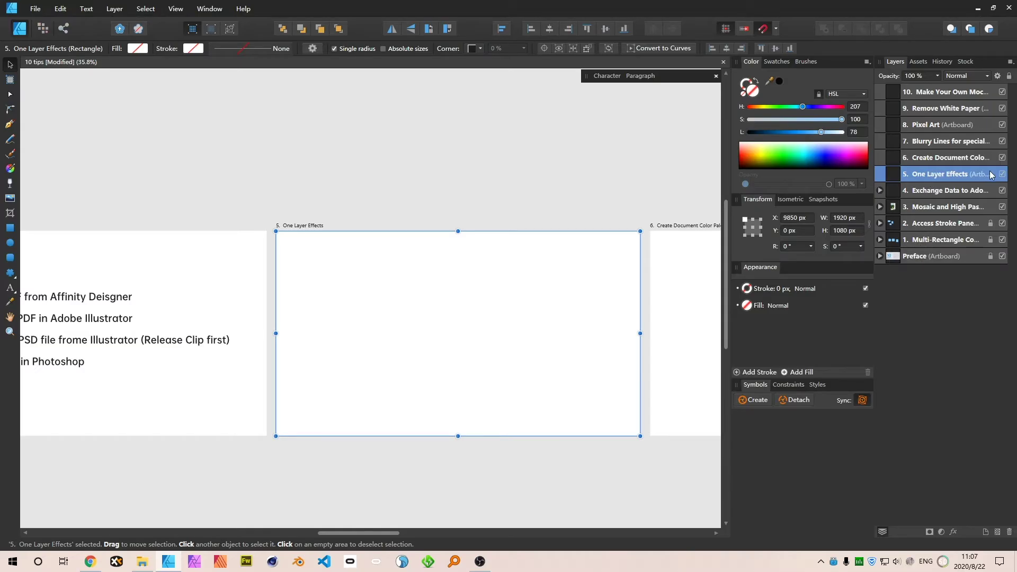
pyautogui.click(881, 190)
pyautogui.click(880, 190)
# - Switch to File Explorer and open the parent artwork folder F:\Artworks\AD
pyautogui.click(163, 566)
pyautogui.click(142, 562)
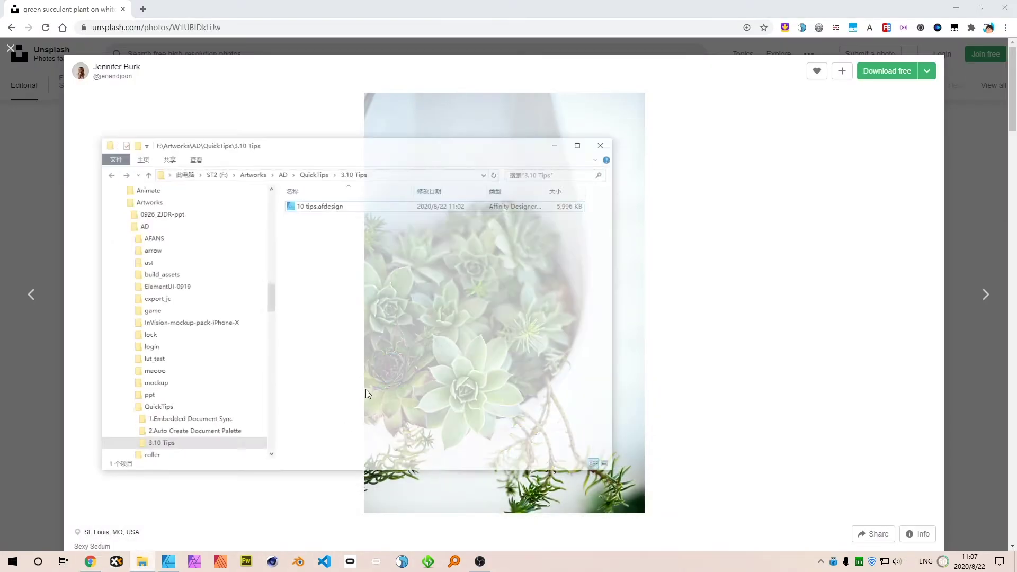
pyautogui.click(324, 149)
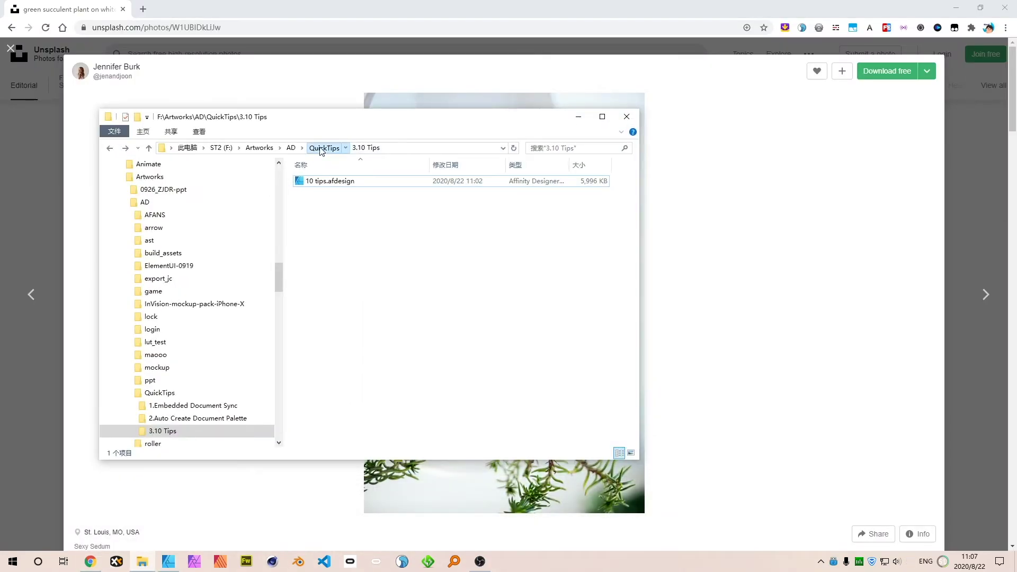
pyautogui.click(291, 148)
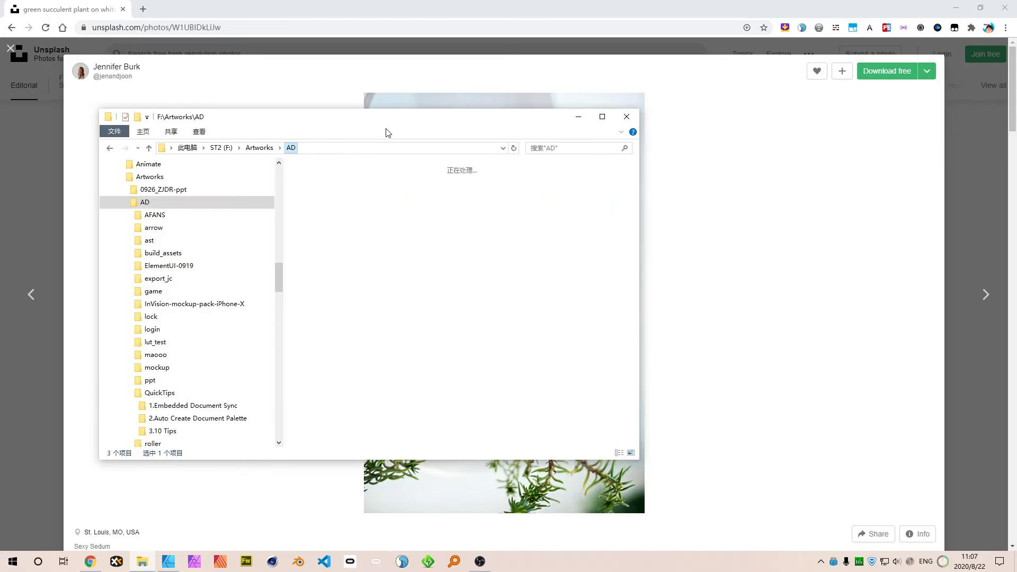
pyautogui.moveTo(415, 118); pyautogui.dragTo(532, 138)
# - Find the design file 设计图_A06.afdesign in the AD folder and open it in Affinity Designer
pyautogui.scroll(-20, 598, 347)
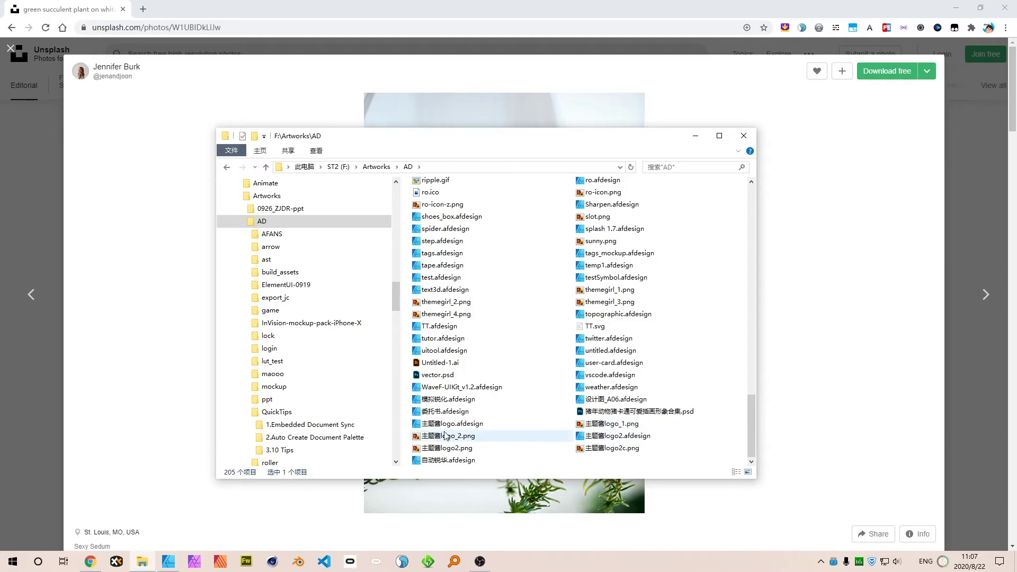
pyautogui.scroll(7, 632, 441)
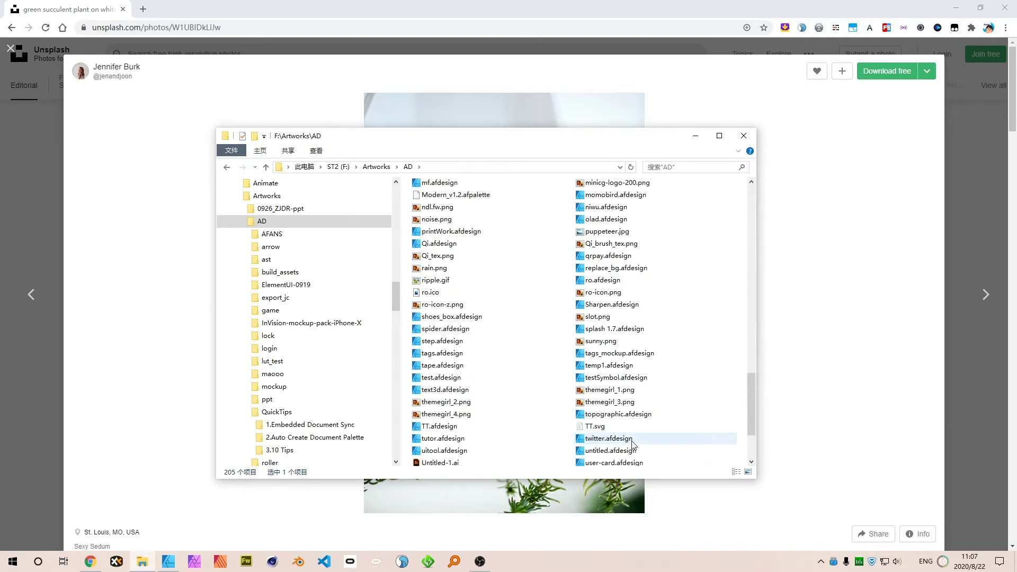
pyautogui.scroll(12, 682, 412)
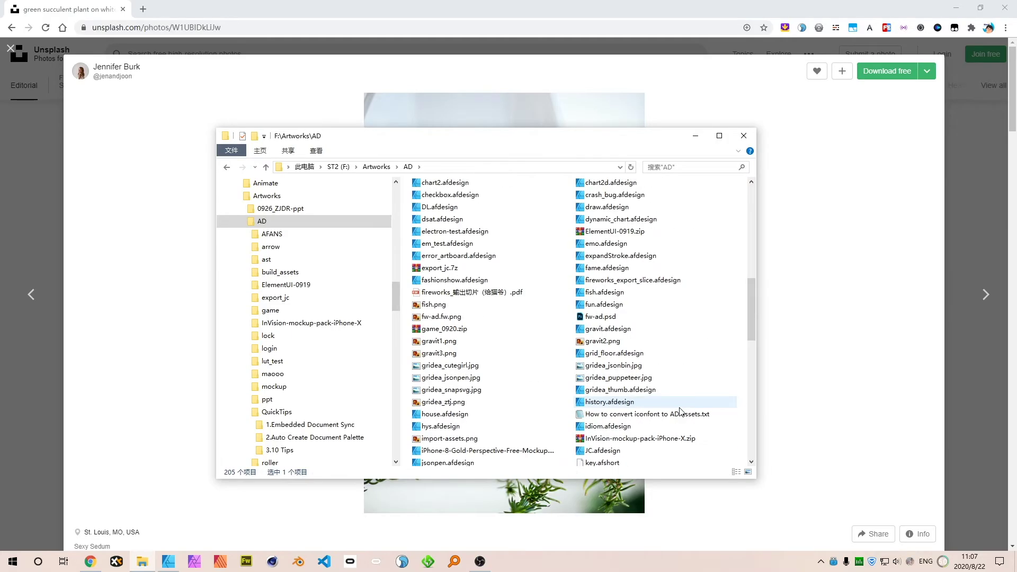
pyautogui.scroll(5, 682, 412)
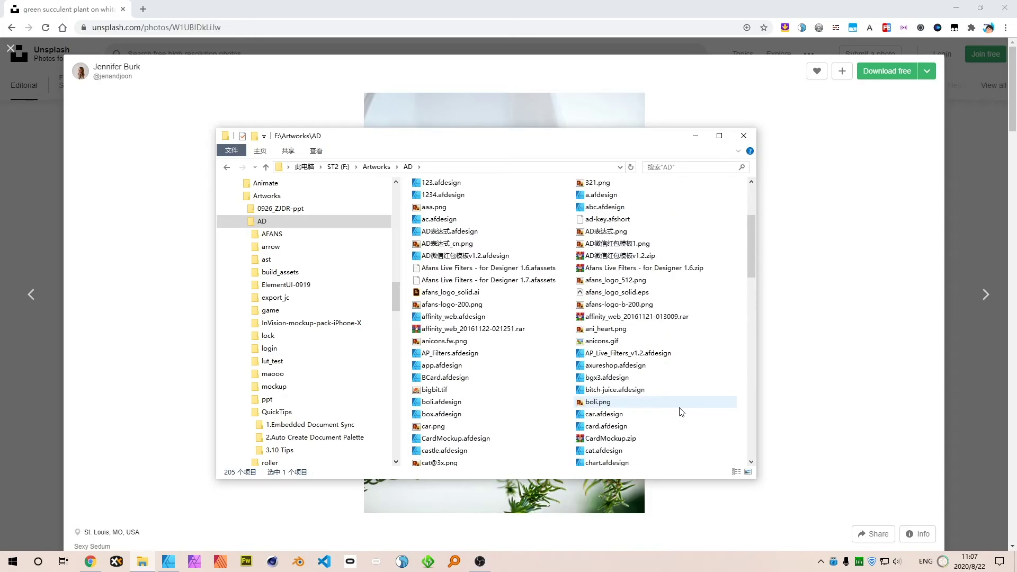
pyautogui.scroll(2, 681, 412)
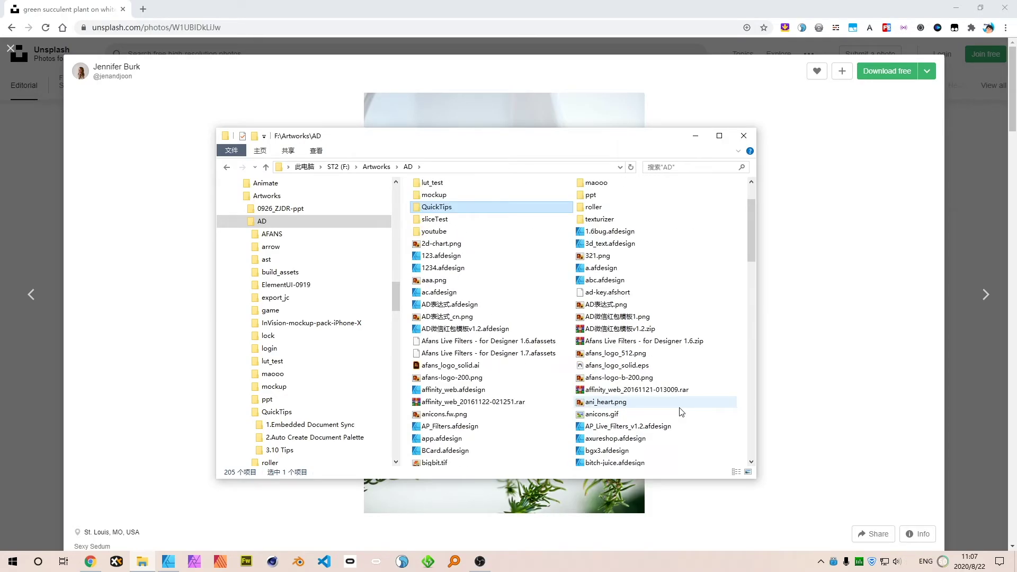
pyautogui.scroll(-4, 682, 412)
pyautogui.scroll(-4, 682, 412)
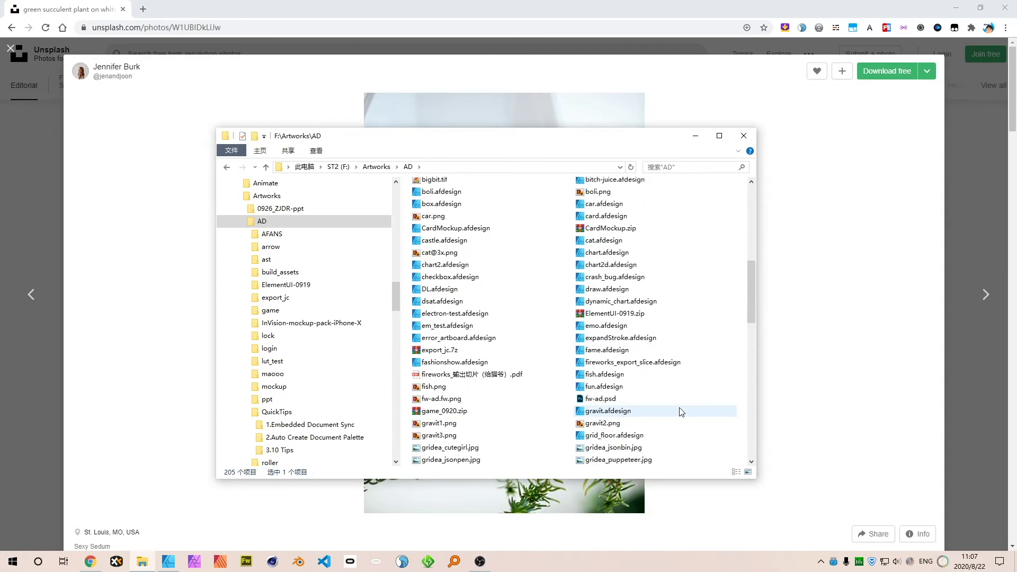
pyautogui.scroll(-8, 681, 413)
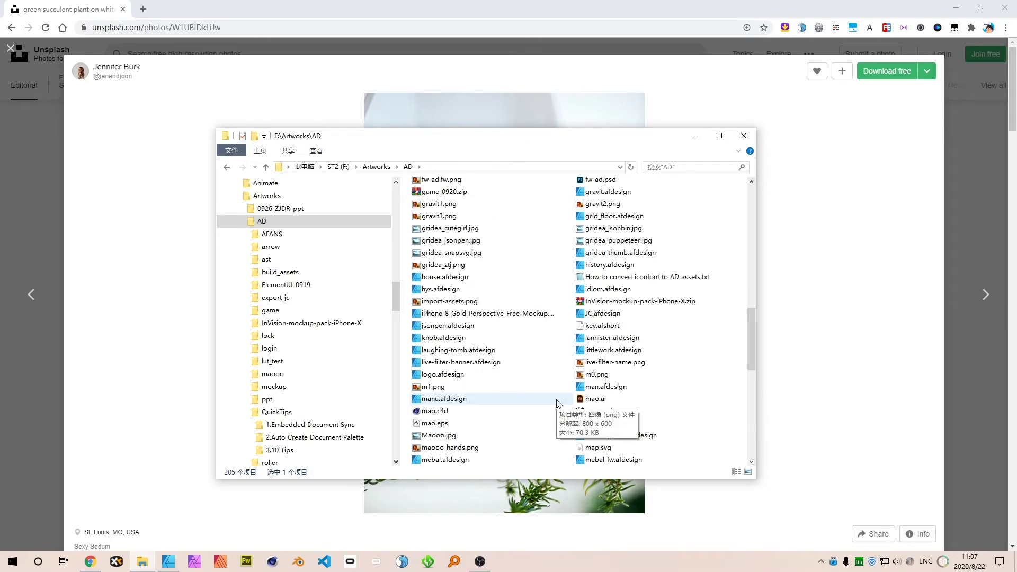
pyautogui.scroll(-8, 557, 404)
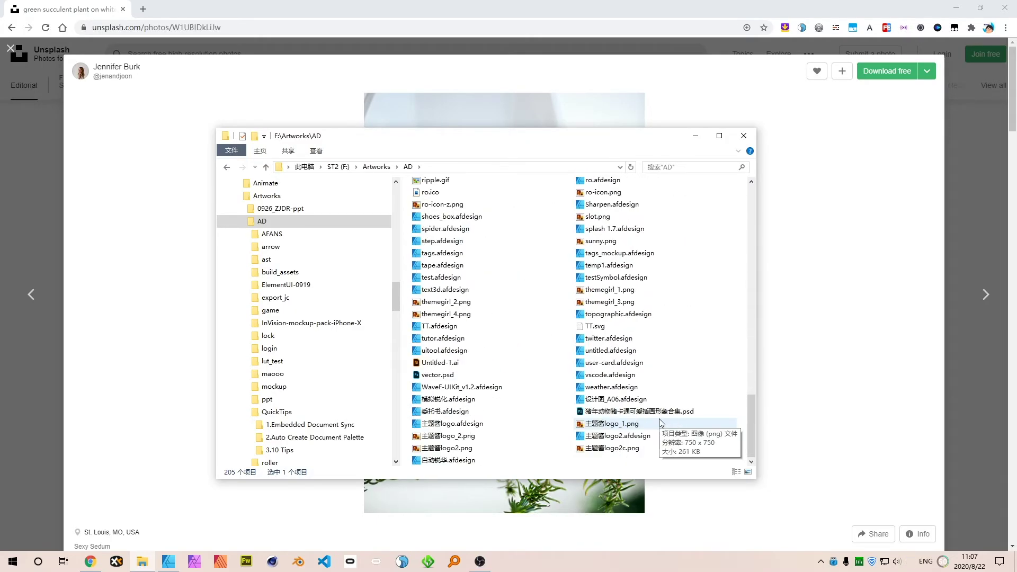
pyautogui.moveTo(671, 145); pyautogui.dragTo(904, 291)
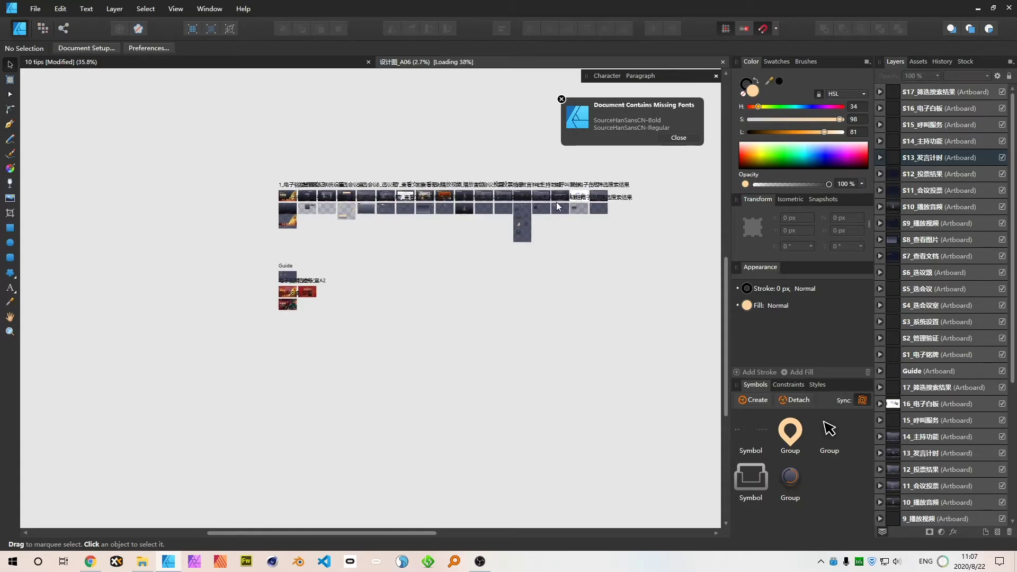
# - Expand the 13_发言计时 artboard and select its dial group together with the bg rectangle for copying
pyautogui.click(524, 205)
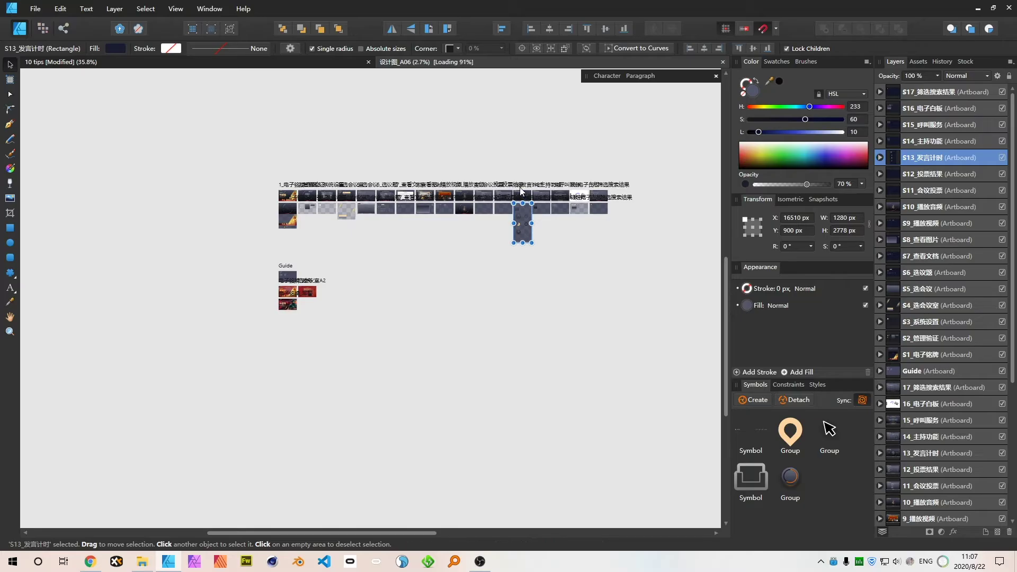
pyautogui.click(519, 187)
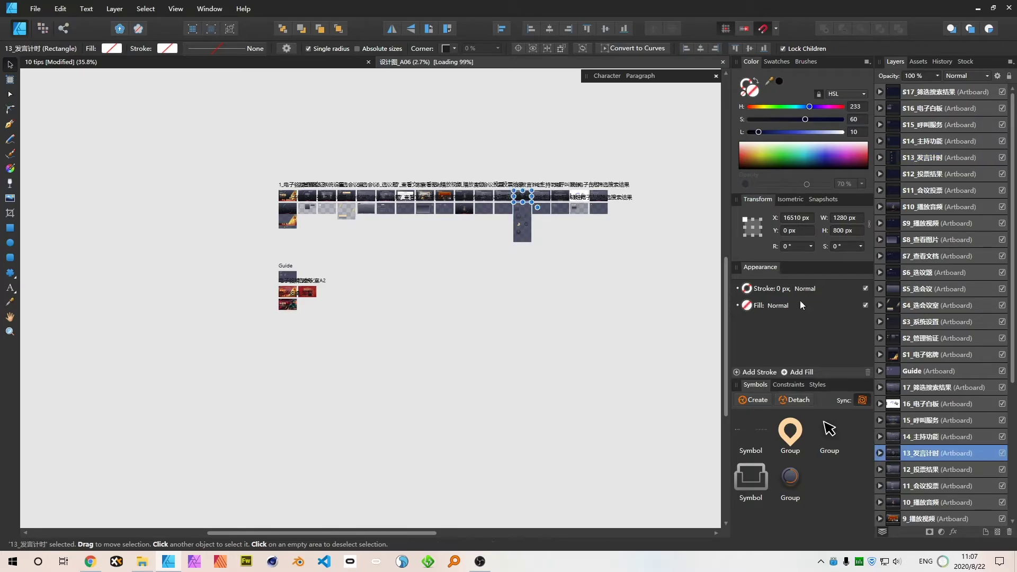
pyautogui.click(880, 453)
pyautogui.scroll(-10, 919, 418)
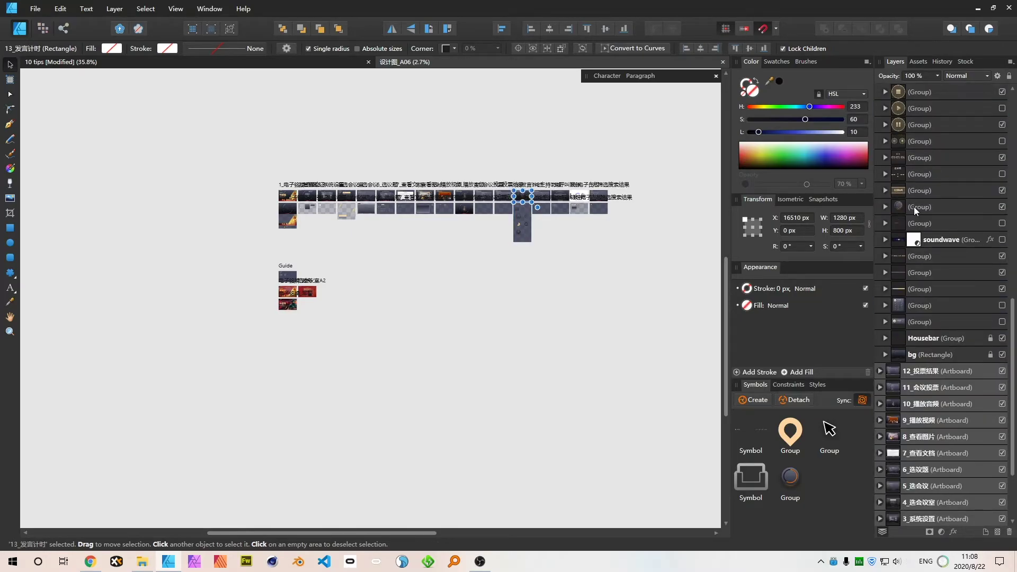
pyautogui.click(914, 206)
pyautogui.keyDown('ctrl'); pyautogui.click(926, 353); pyautogui.keyUp('ctrl')
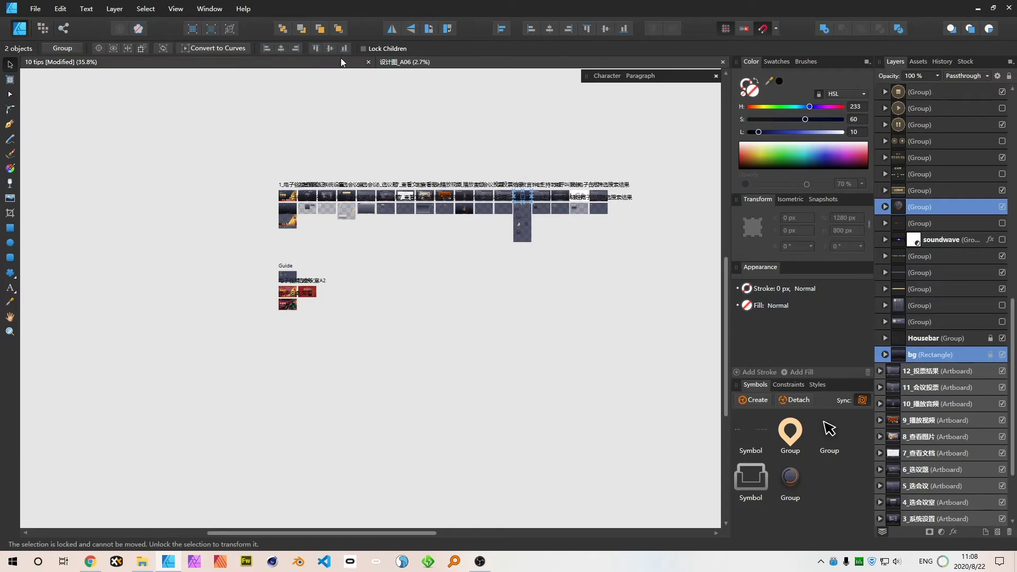
# - Place the copied dial and background on the One Layer Effects artboard of 10 tips, at about X 276 px, Y 123 px, and group them
pyautogui.click(299, 67)
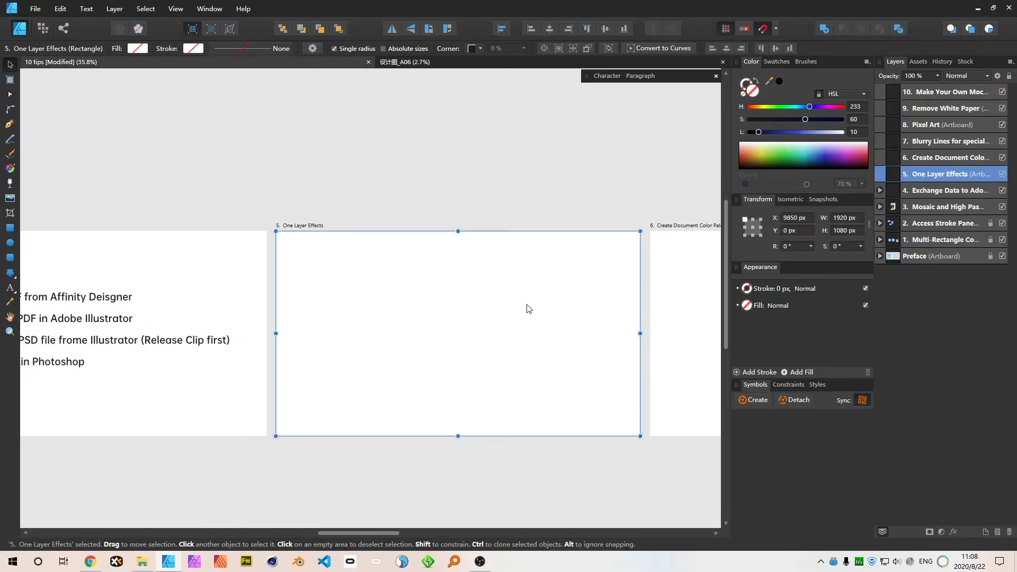
pyautogui.moveTo(469, 318); pyautogui.dragTo(515, 329)
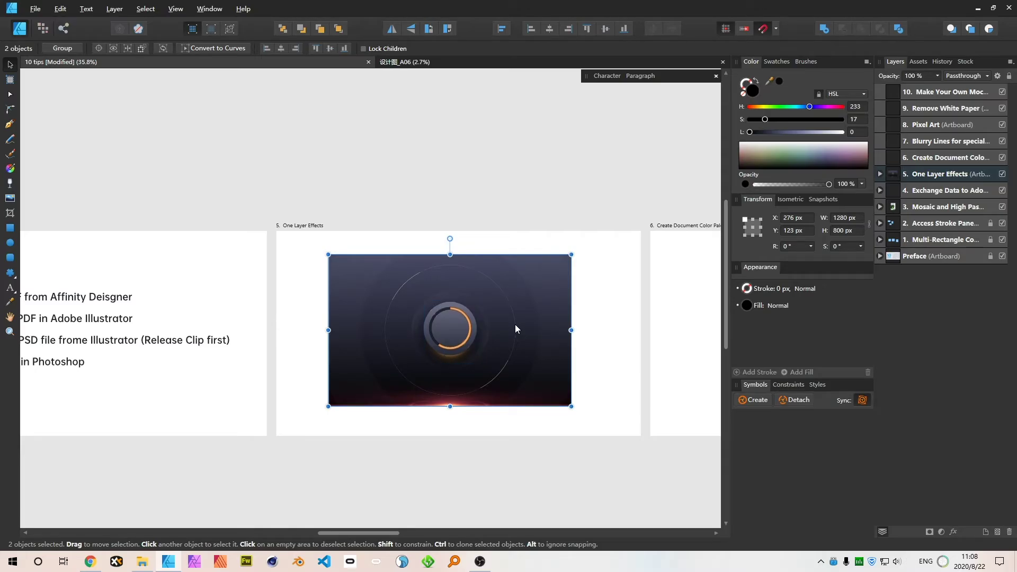
pyautogui.hotkey('ctrl', 'g')
# - Examine the dial's rings, orange arc and small edge highlights up close and at actual size
pyautogui.hotkey('ctrl', '1')
pyautogui.moveTo(659, 314); pyautogui.dragTo(506, 157)
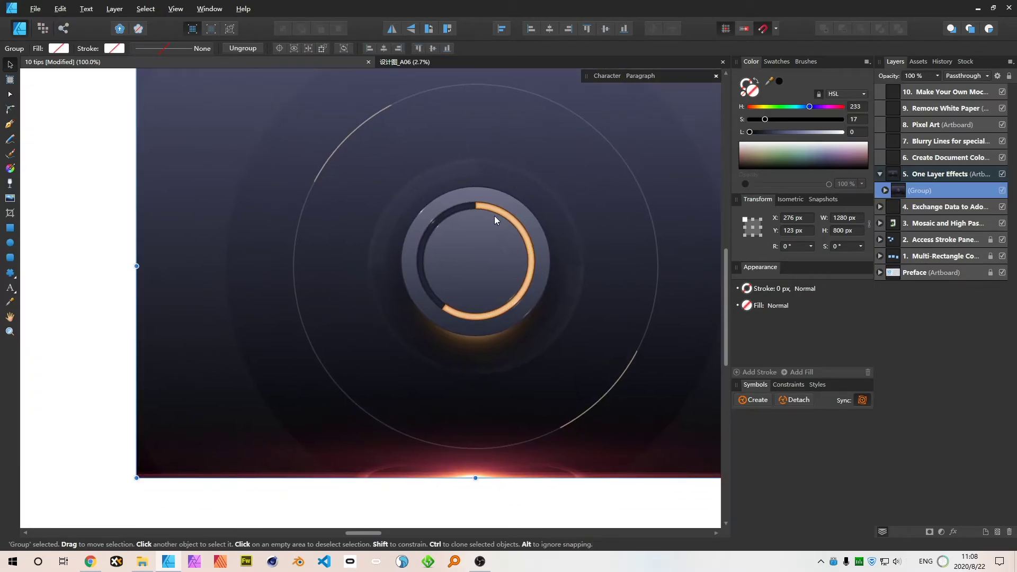
pyautogui.moveTo(519, 235); pyautogui.dragTo(504, 202)
pyautogui.scroll(3, 504, 204)
pyautogui.hotkey('ctrl', '1')
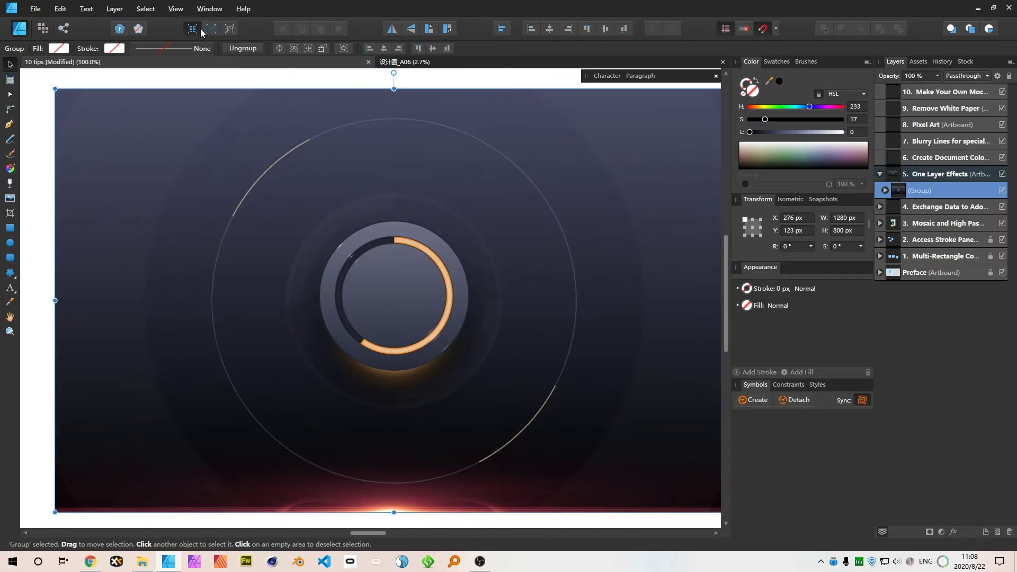
pyautogui.scroll(3, 325, 262)
pyautogui.moveTo(574, 304); pyautogui.dragTo(470, 228)
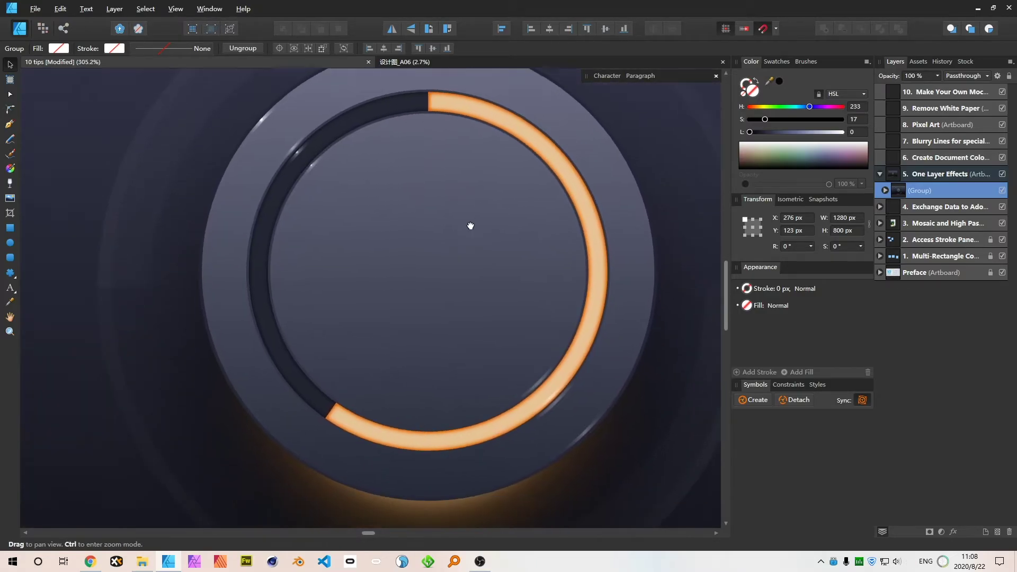
pyautogui.hotkey('ctrl', '1')
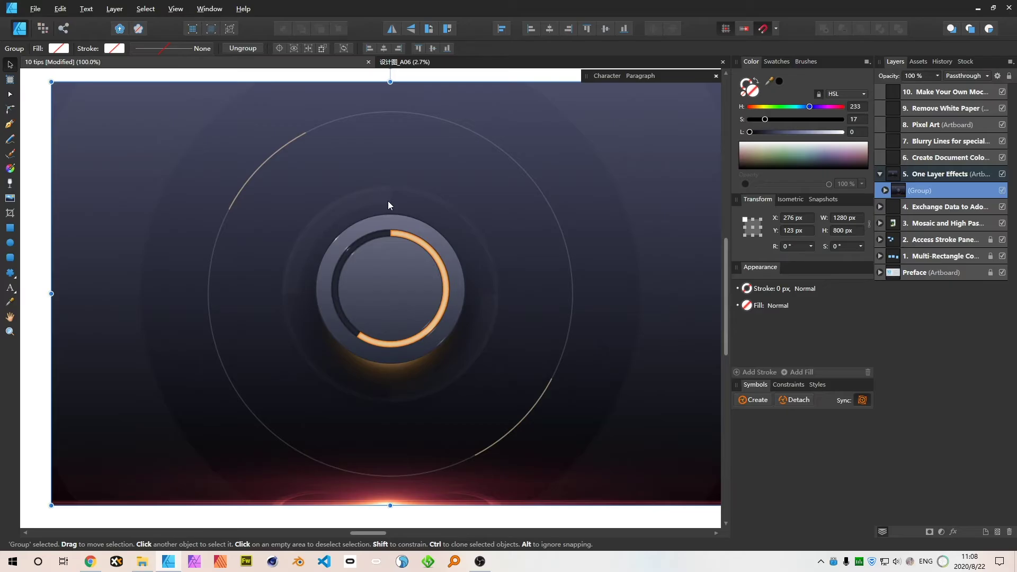
pyautogui.scroll(5, 350, 250)
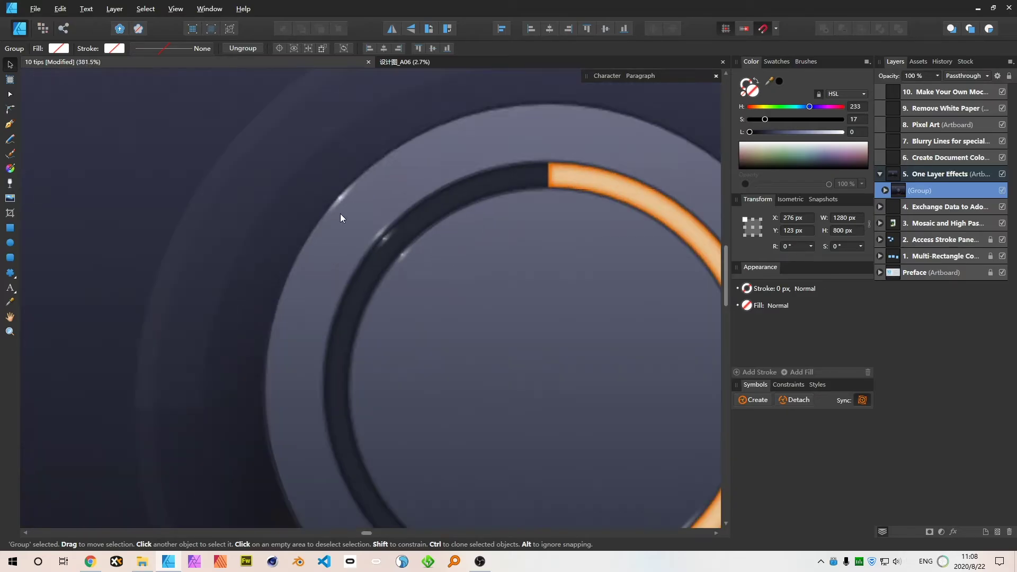
pyautogui.hotkey('ctrl', '1')
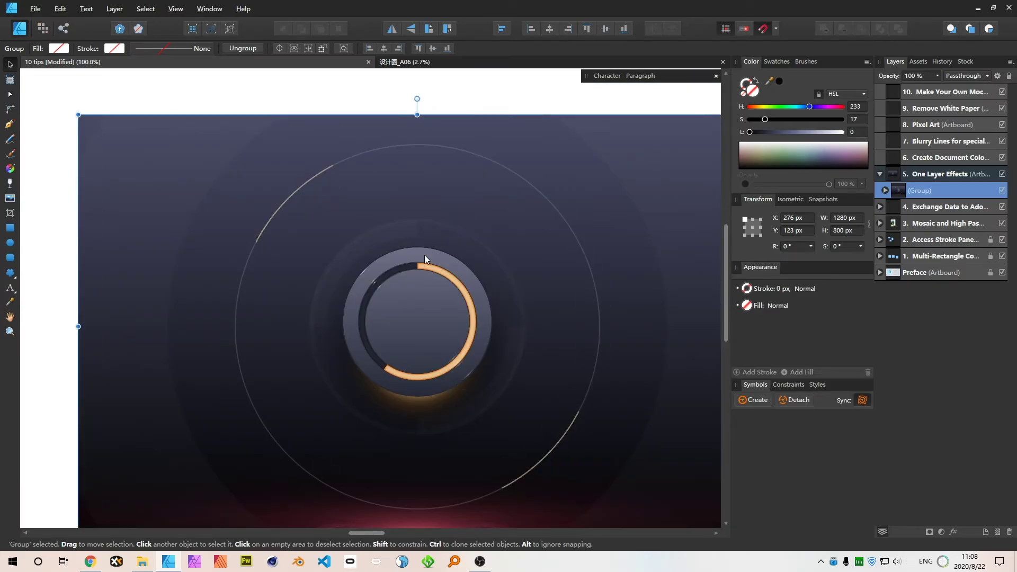
# - Copy the dial's large outer ellipse and place the duplicate beside the dial, at about X 1237 px, Y 384 px
pyautogui.doubleClick(457, 268)
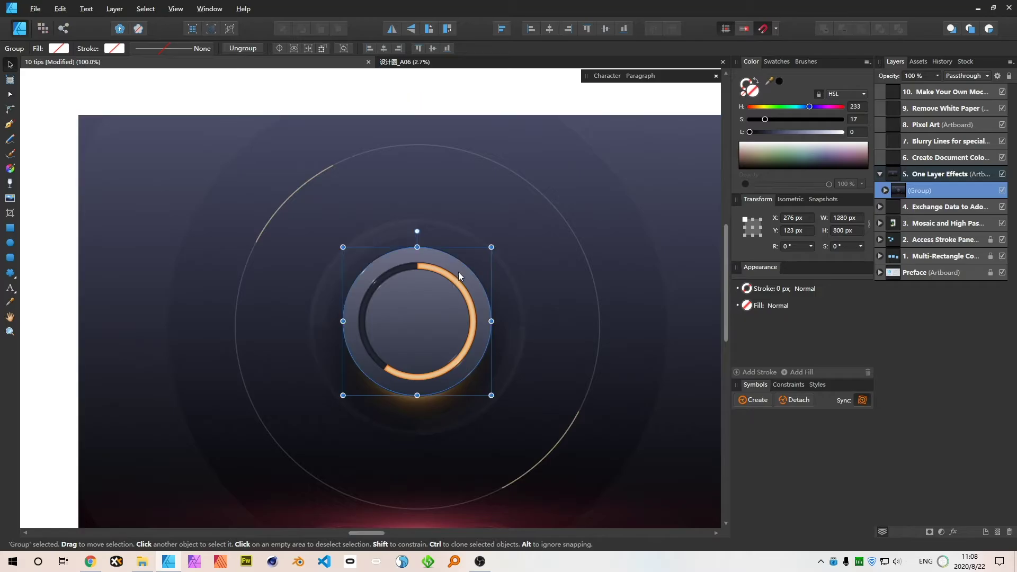
pyautogui.click(570, 178)
pyautogui.click(571, 106)
pyautogui.moveTo(565, 229); pyautogui.dragTo(320, 218)
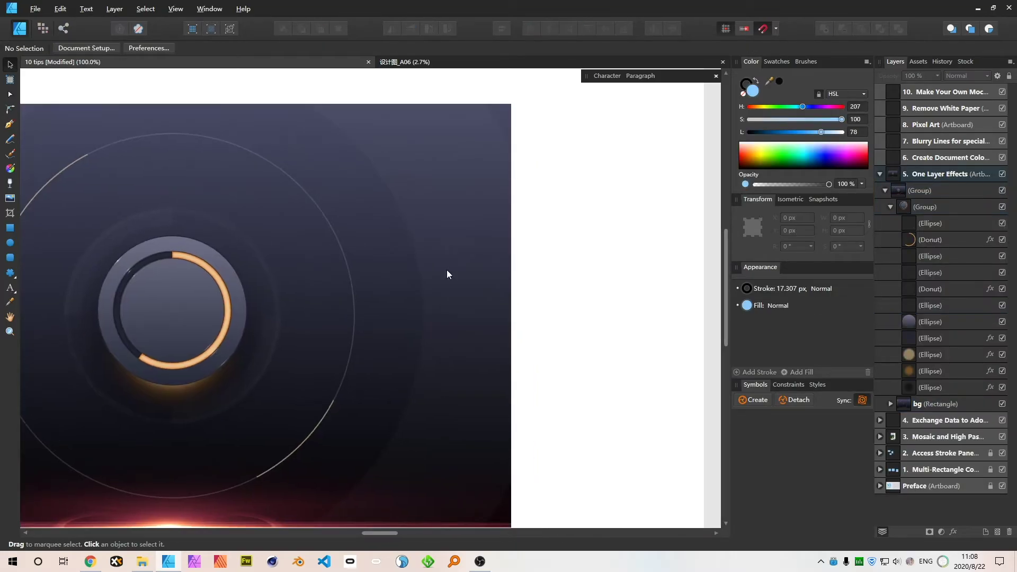
pyautogui.hotkey('ctrl', 'v')
pyautogui.moveTo(229, 289); pyautogui.dragTo(472, 295)
pyautogui.moveTo(529, 282); pyautogui.dragTo(677, 263)
# - Examine the edge highlight of the duplicated ellipse and compare its two stroke entries
pyautogui.scroll(6, 557, 252)
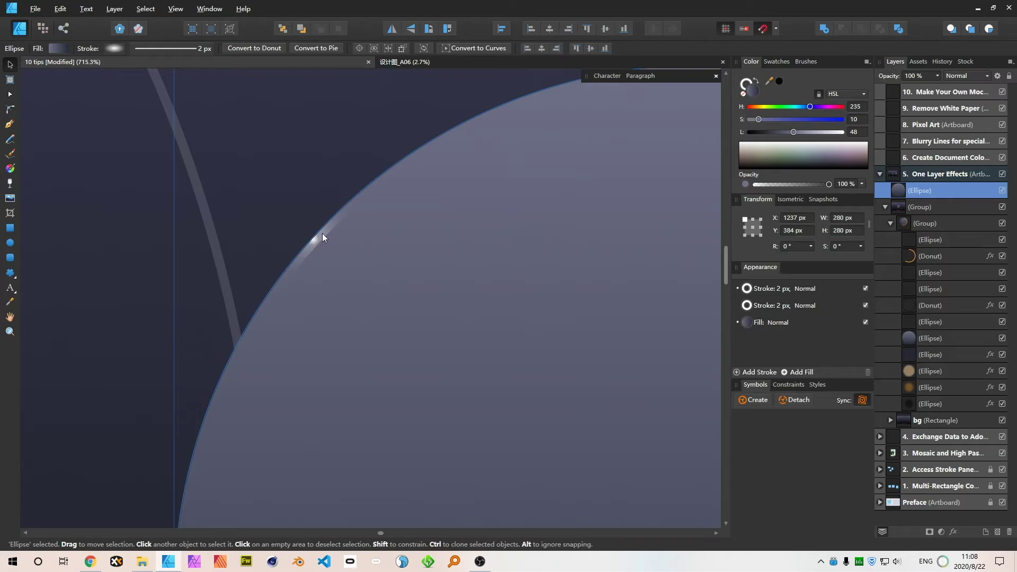
pyautogui.hotkey('ctrl', '1')
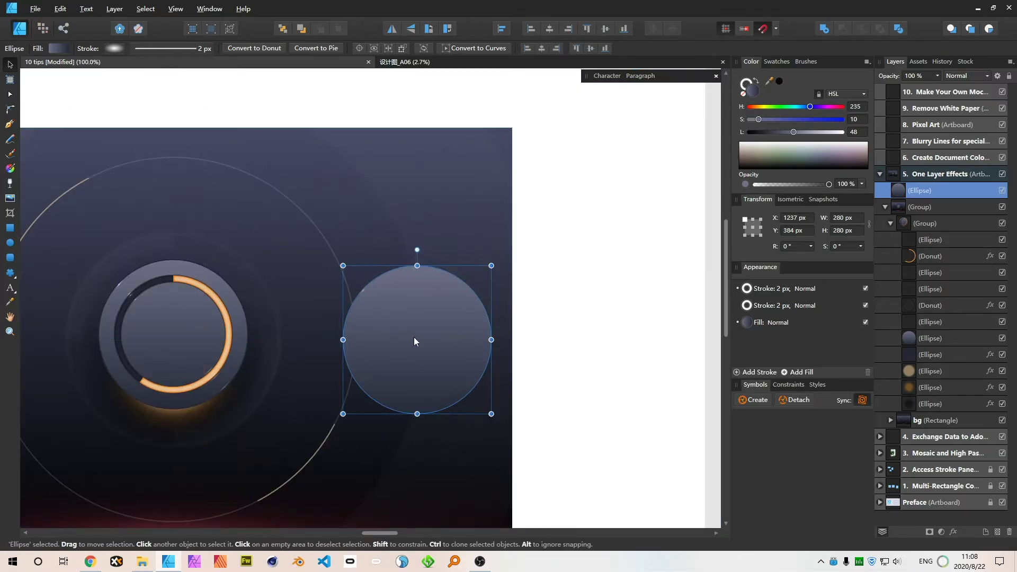
pyautogui.scroll(-3, 414, 337)
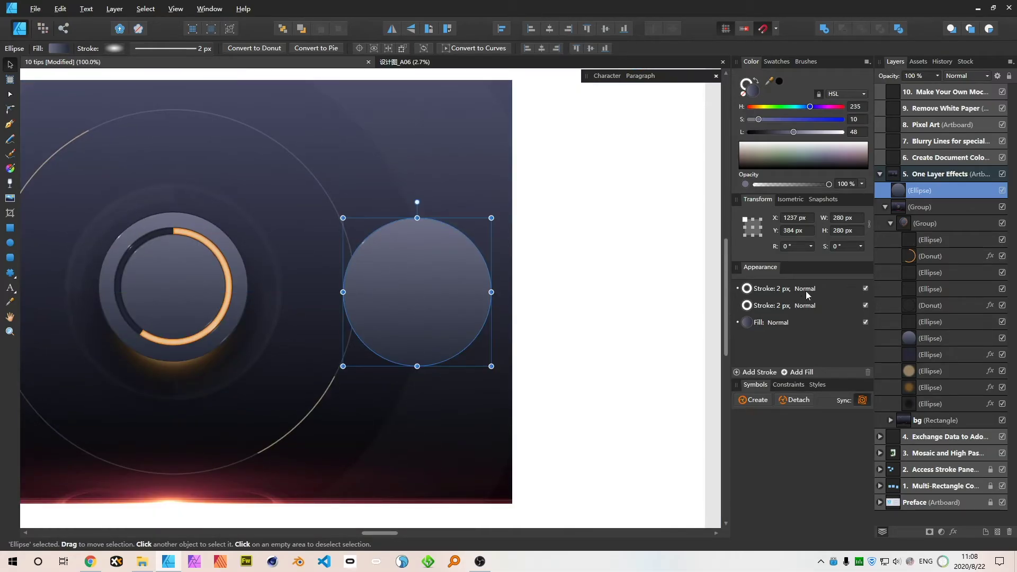
pyautogui.click(832, 287)
pyautogui.click(834, 301)
pyautogui.click(843, 287)
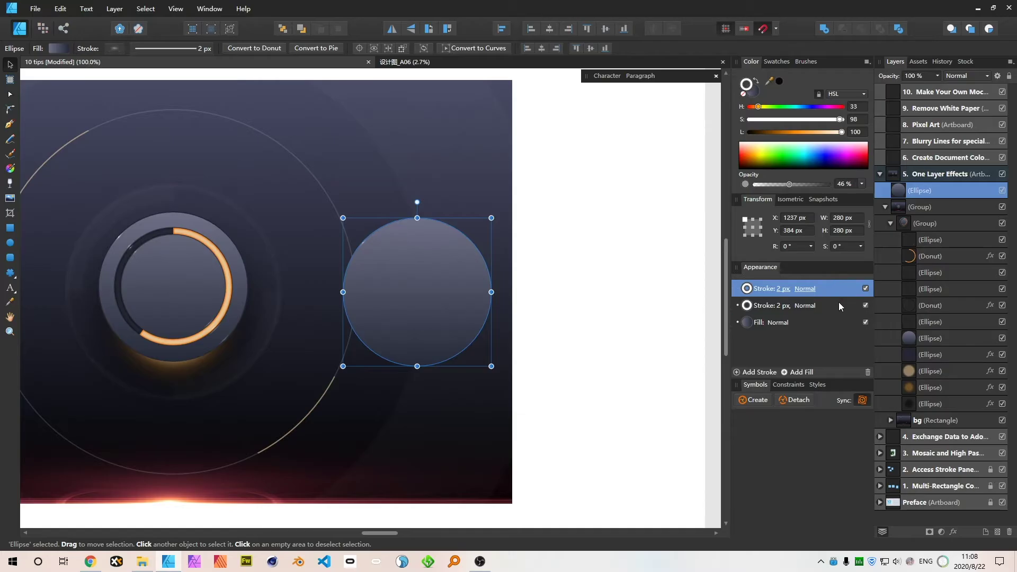
pyautogui.click(838, 302)
pyautogui.click(840, 288)
pyautogui.scroll(3, 397, 280)
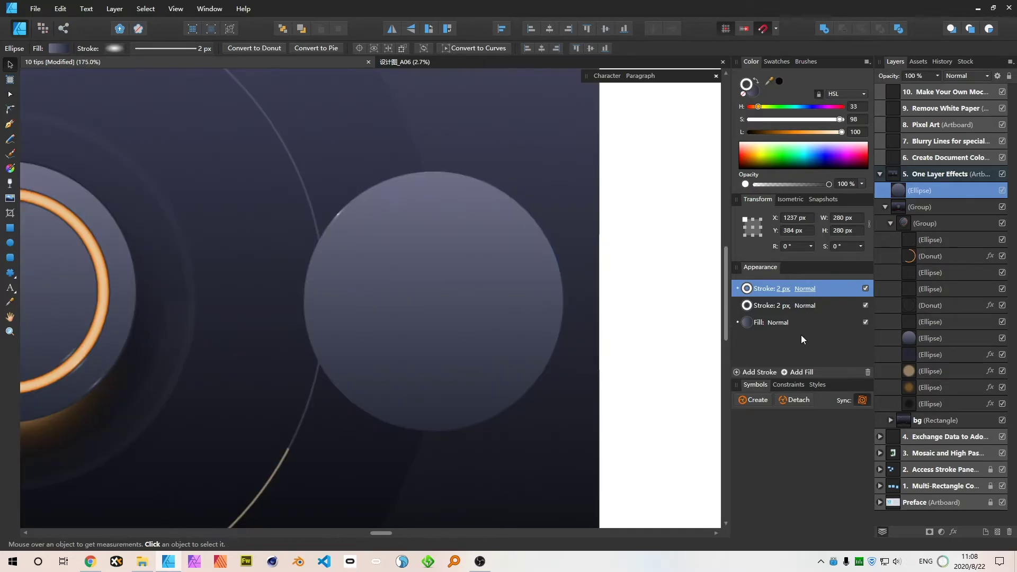
# - Inspect the duplicated ellipse's fill gradient settings, then select its lower stroke entry
pyautogui.click(802, 321)
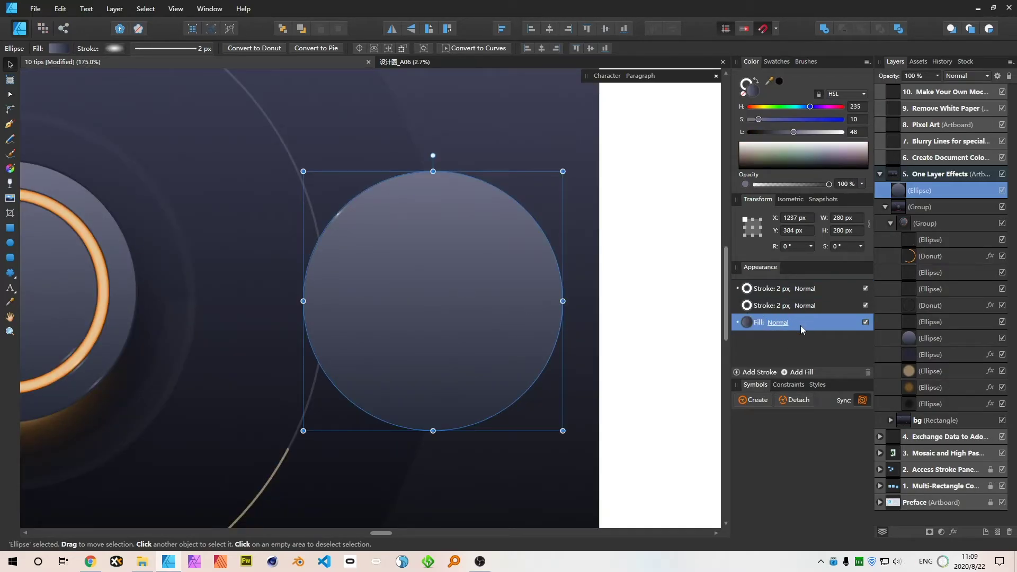
pyautogui.click(747, 321)
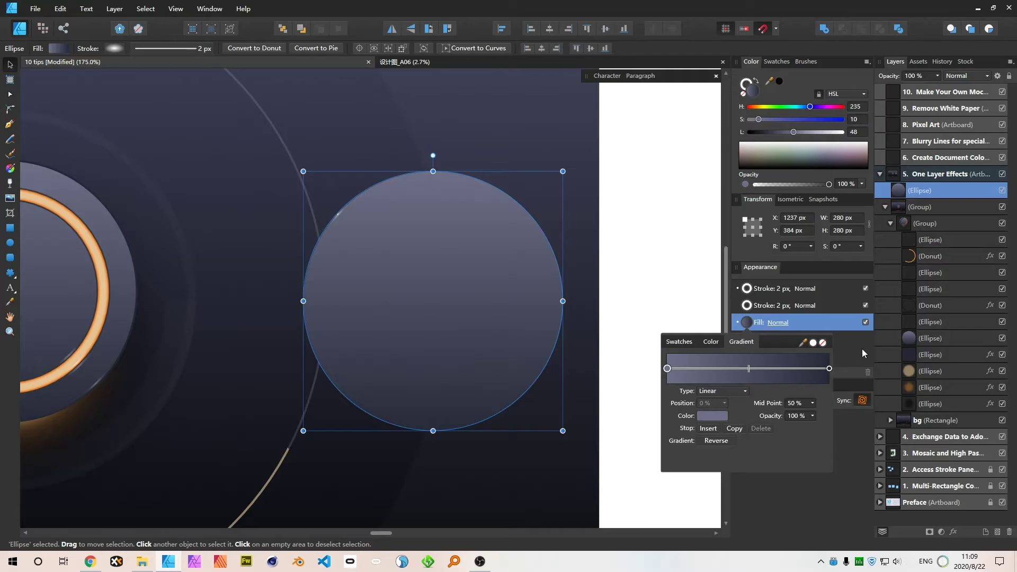
pyautogui.click(434, 226)
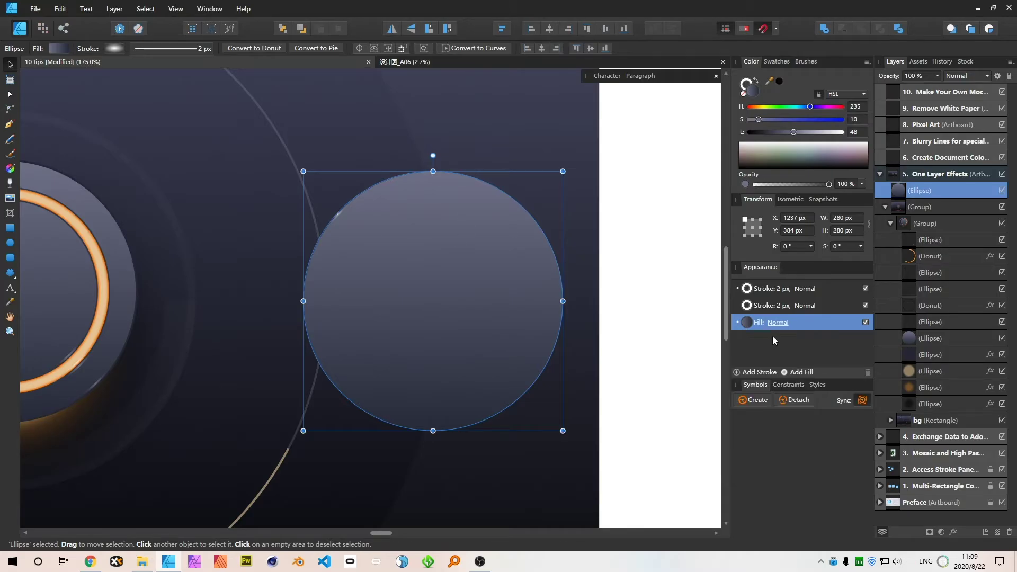
pyautogui.click(770, 305)
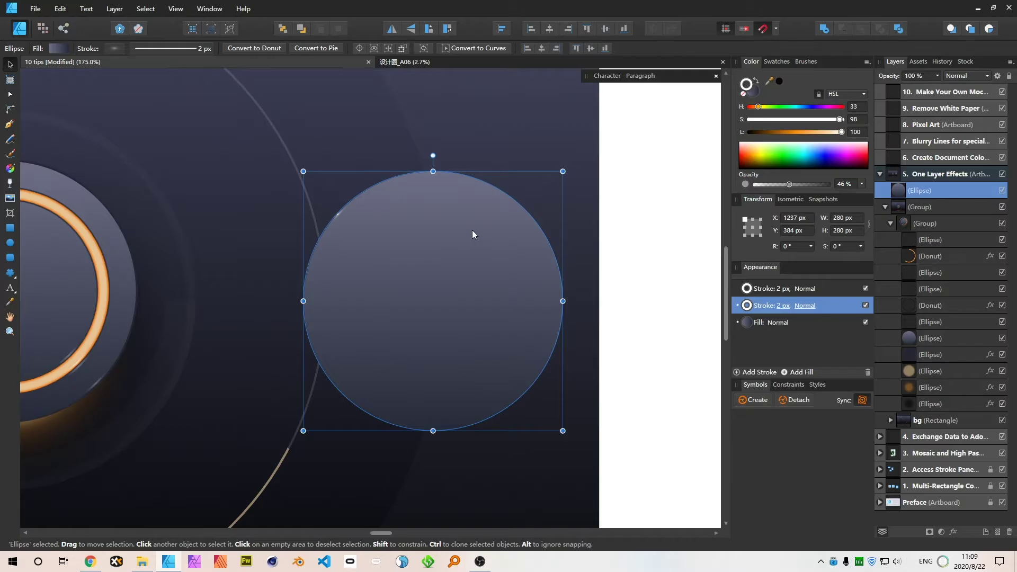
# - Shift both ends of the duplicate ellipse's linear fill gradient sideways so it runs vertically through the ellipse's centre
pyautogui.press('a')
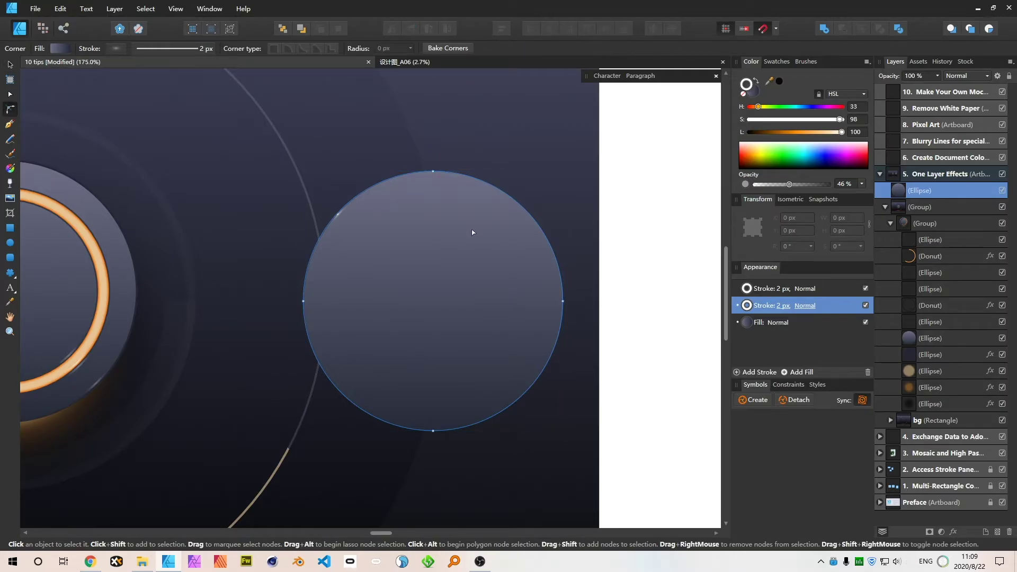
pyautogui.press('g')
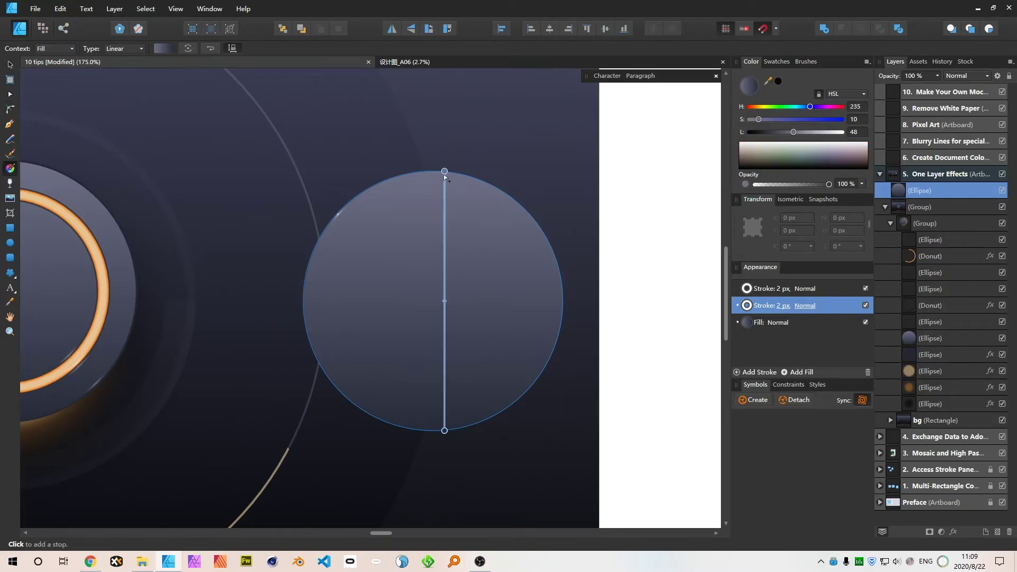
pyautogui.moveTo(444, 171); pyautogui.dragTo(436, 171)
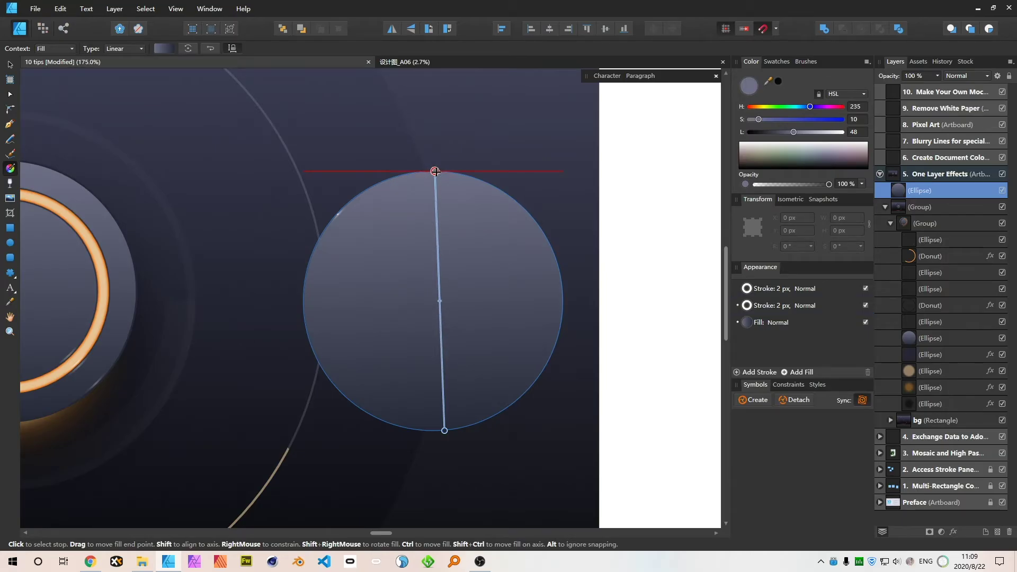
pyautogui.moveTo(445, 431); pyautogui.dragTo(434, 431)
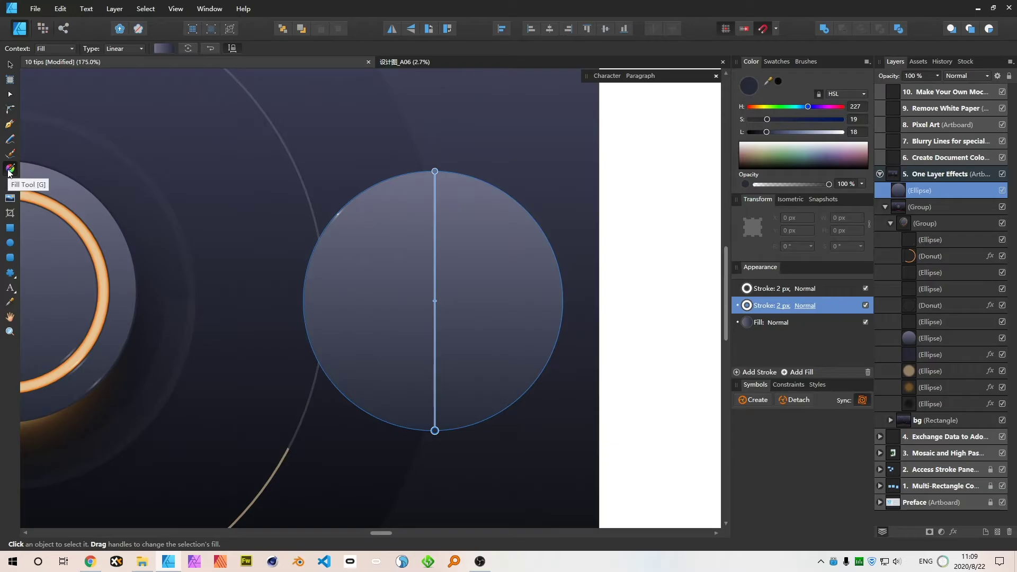
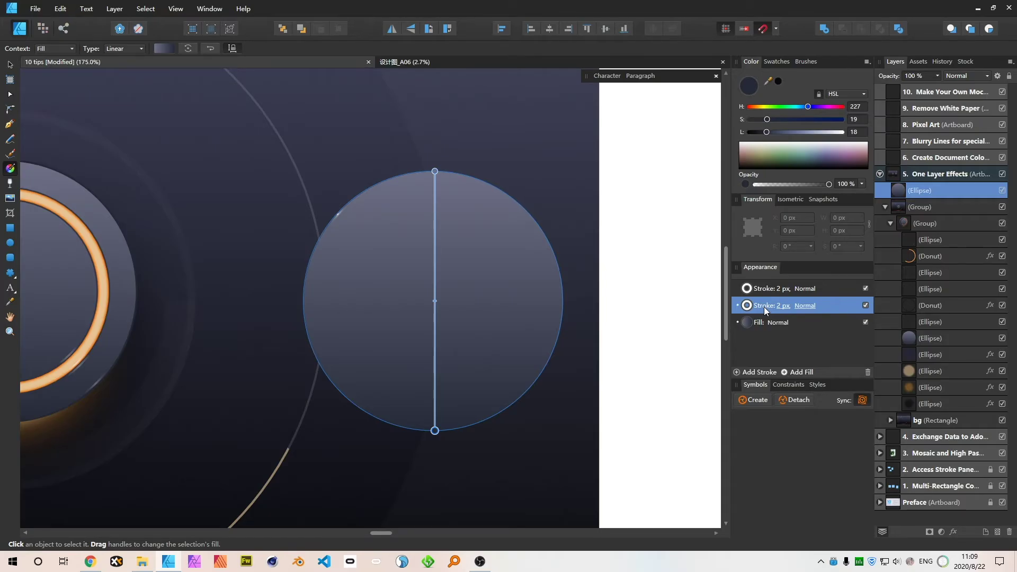
# - Select the duplicate's lower stroke for gradient editing, hide the upper stroke and examine the remaining edge highlight
pyautogui.click(764, 307)
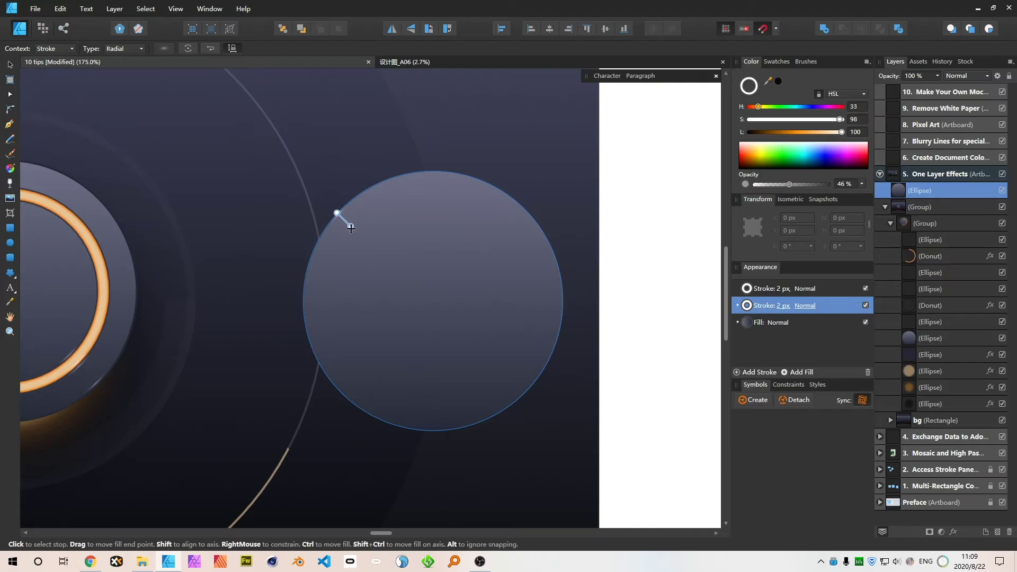
pyautogui.scroll(8, 341, 215)
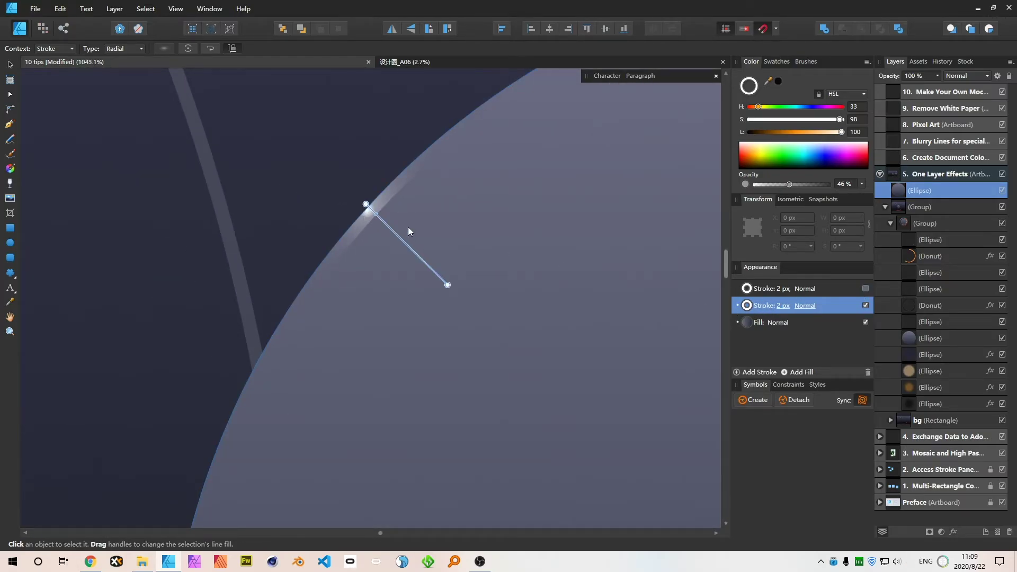
pyautogui.click(867, 289)
pyautogui.scroll(-3, 361, 256)
pyautogui.scroll(-6, 360, 254)
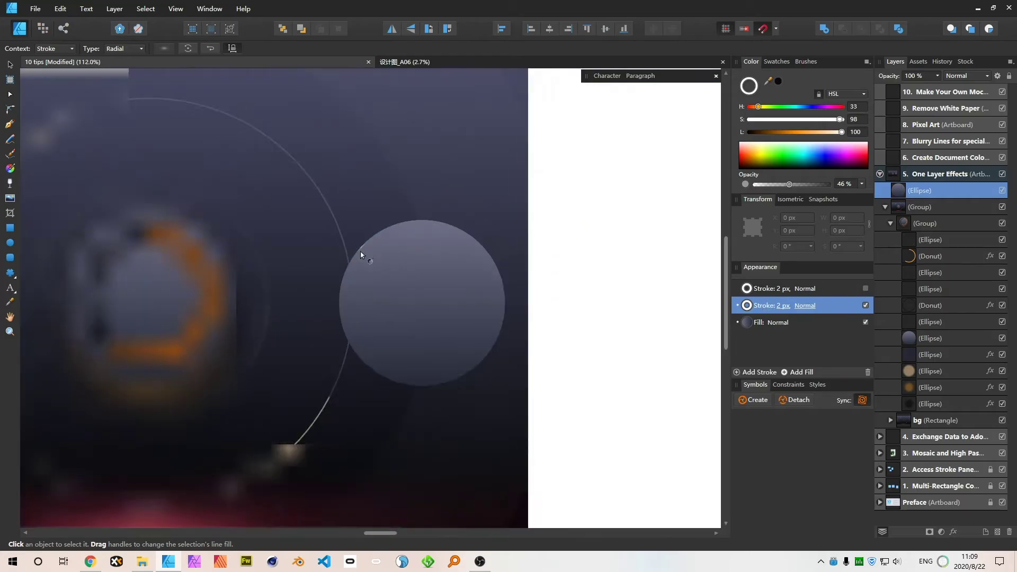
pyautogui.scroll(7, 359, 252)
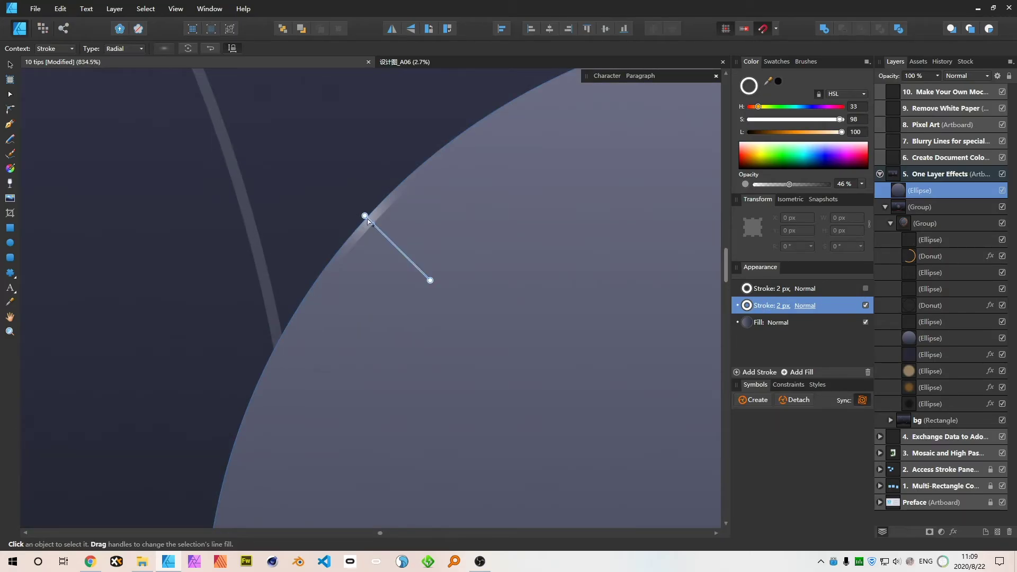
# - Check the lower stroke's gradient type, keeping Radial, and inspect the colour and opacity of both its stops
pyautogui.click(130, 48)
pyautogui.click(118, 49)
pyautogui.click(133, 51)
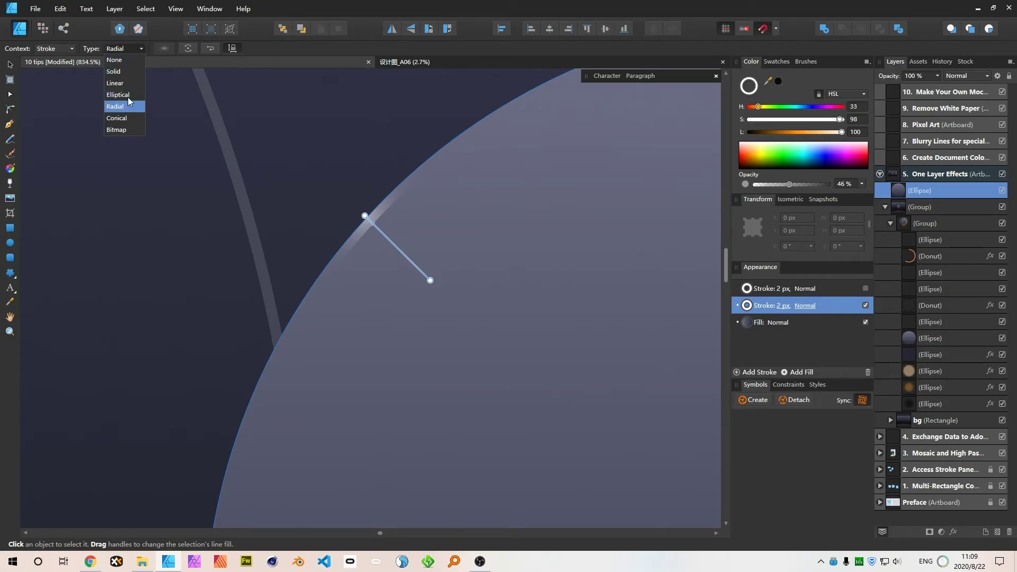
pyautogui.click(122, 107)
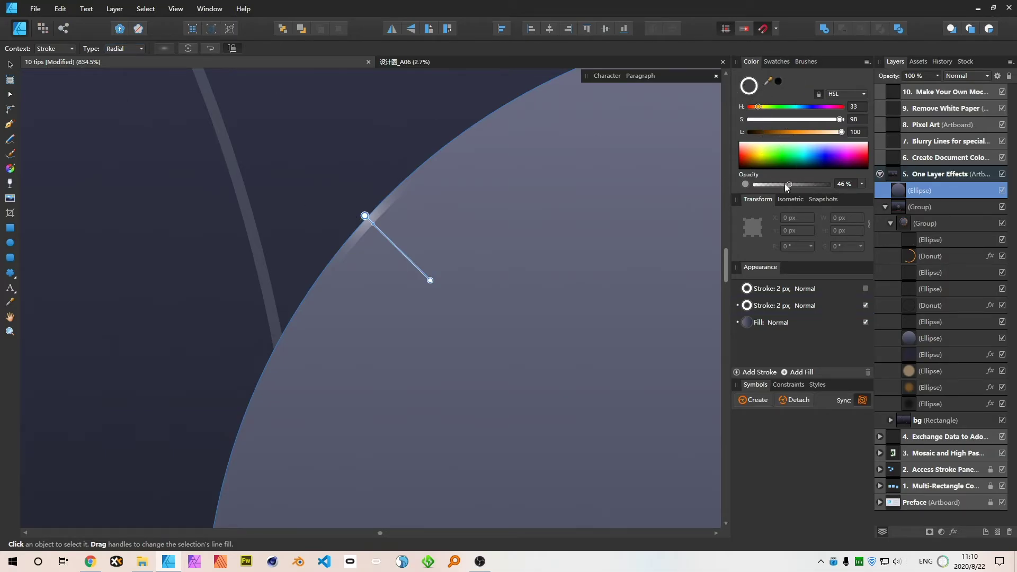
pyautogui.click(430, 280)
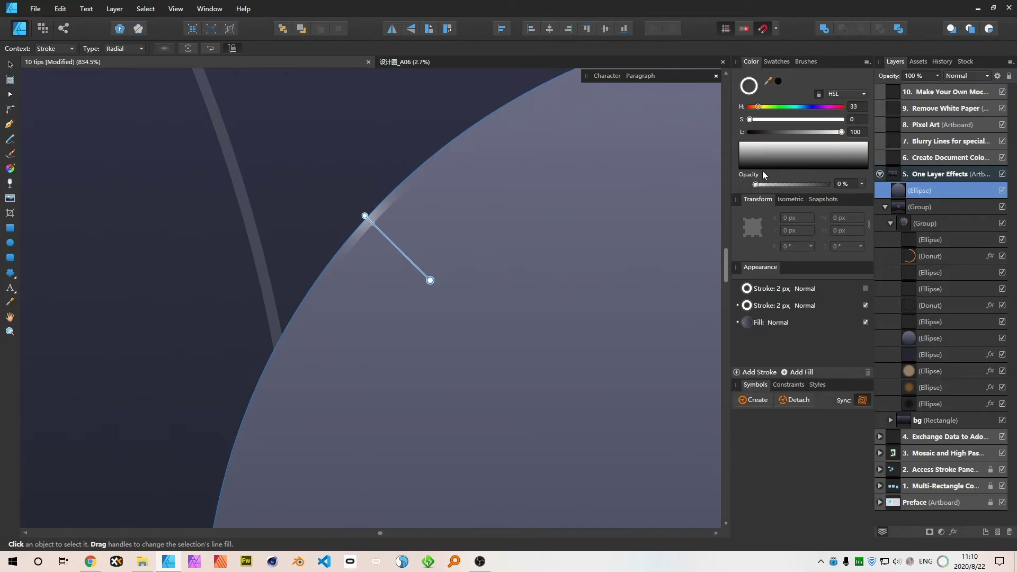
pyautogui.click(853, 184)
pyautogui.click(365, 216)
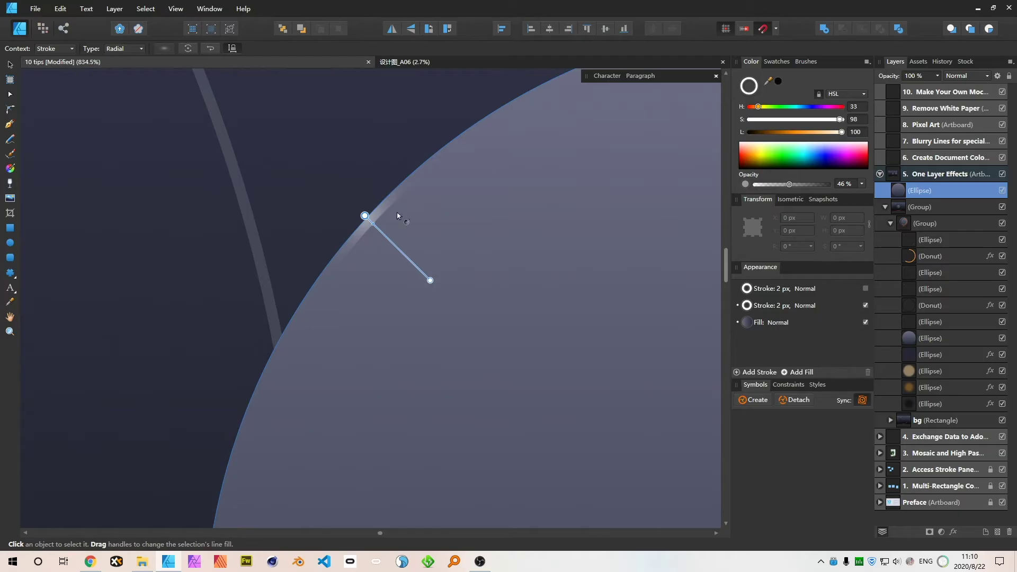
# - Show the upper stroke again, select it and examine its small radial gradient on the ellipse's edge up close
pyautogui.click(852, 290)
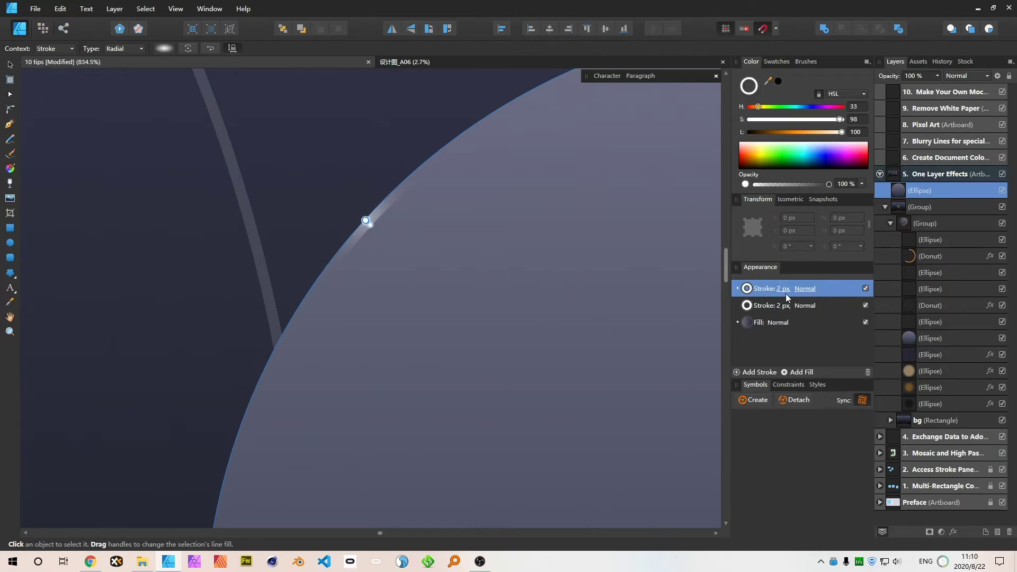
pyautogui.scroll(5, 373, 228)
pyautogui.scroll(8, 373, 228)
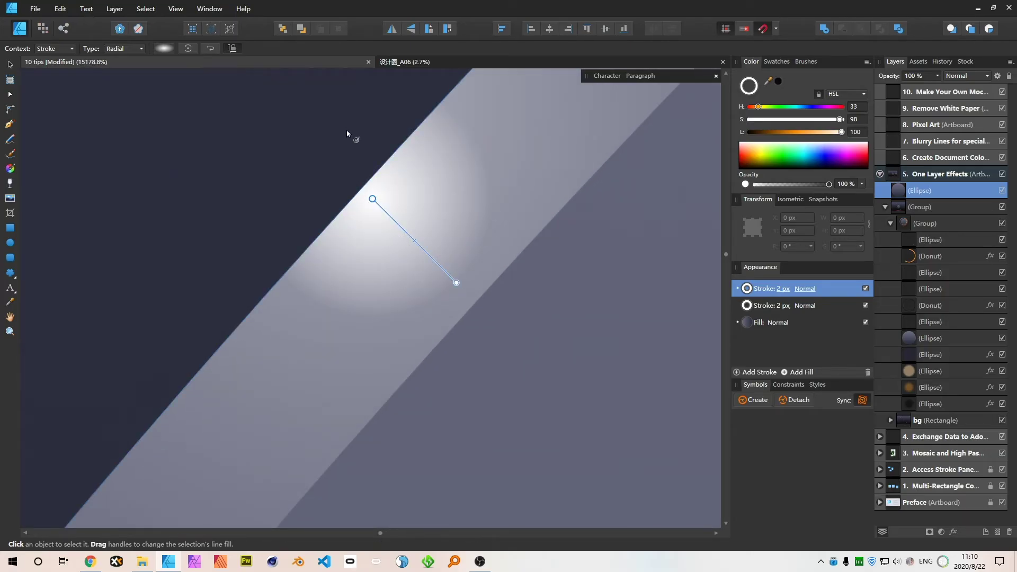
pyautogui.scroll(-6, 472, 208)
pyautogui.scroll(5, 472, 208)
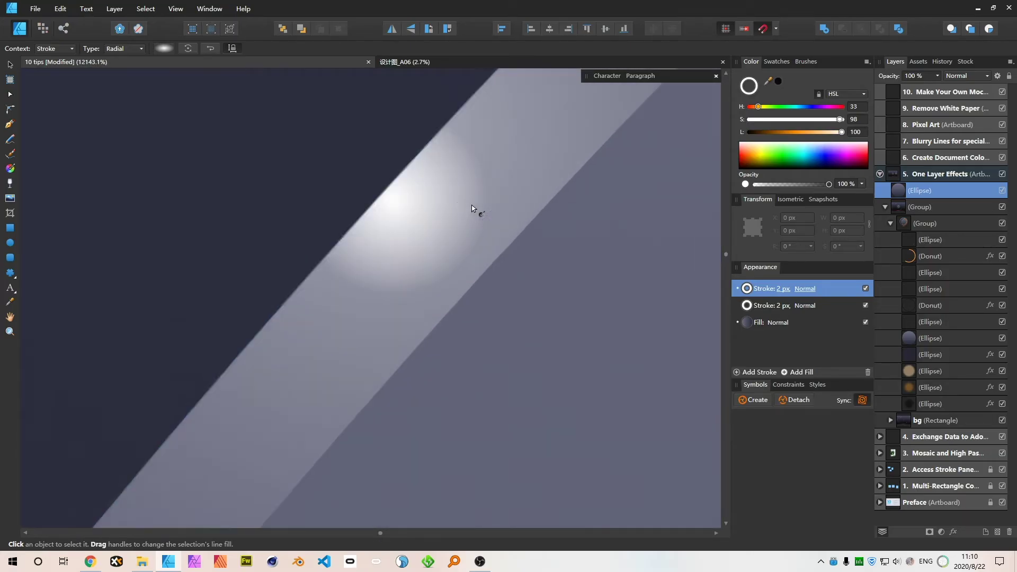
# - Switch the document to pixel view mode and examine how the edge highlight renders
pyautogui.click(193, 29)
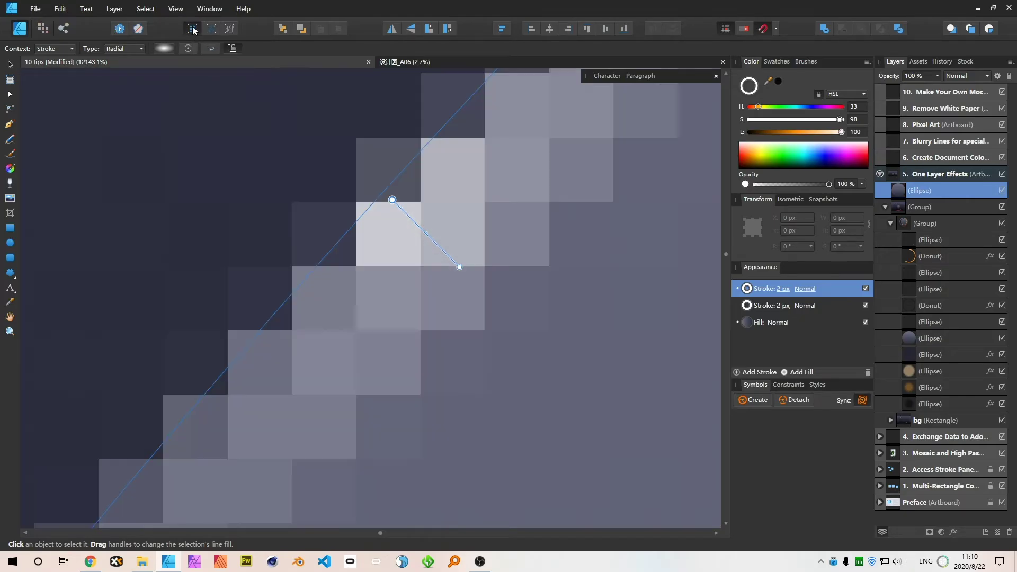
pyautogui.scroll(-14, 409, 231)
pyautogui.scroll(14, 410, 233)
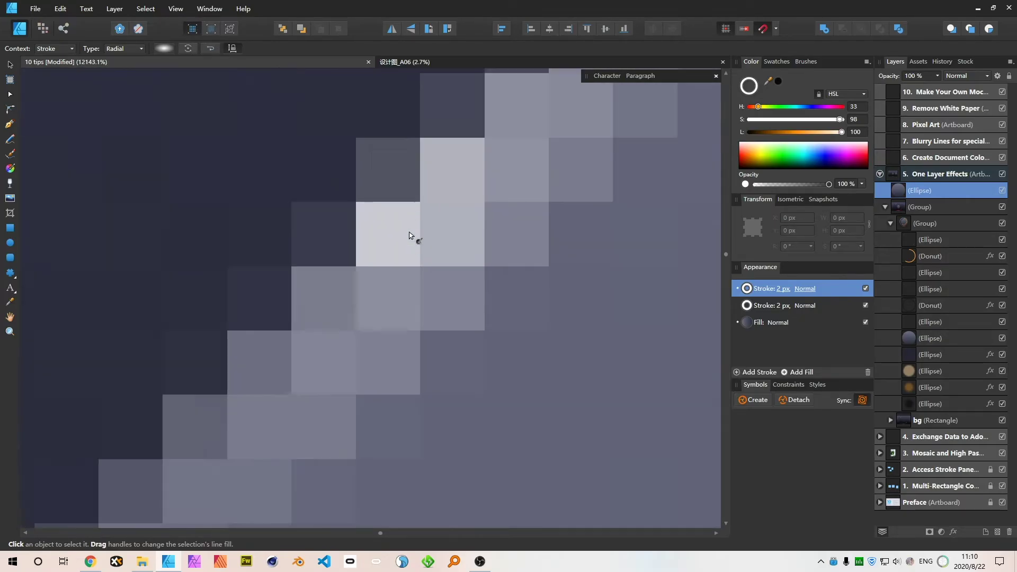
# - With snapping off, reposition the upper stroke's radial gradient along the ellipse's edge so the highlight concentrates on a single pixel
pyautogui.moveTo(393, 204); pyautogui.dragTo(403, 178)
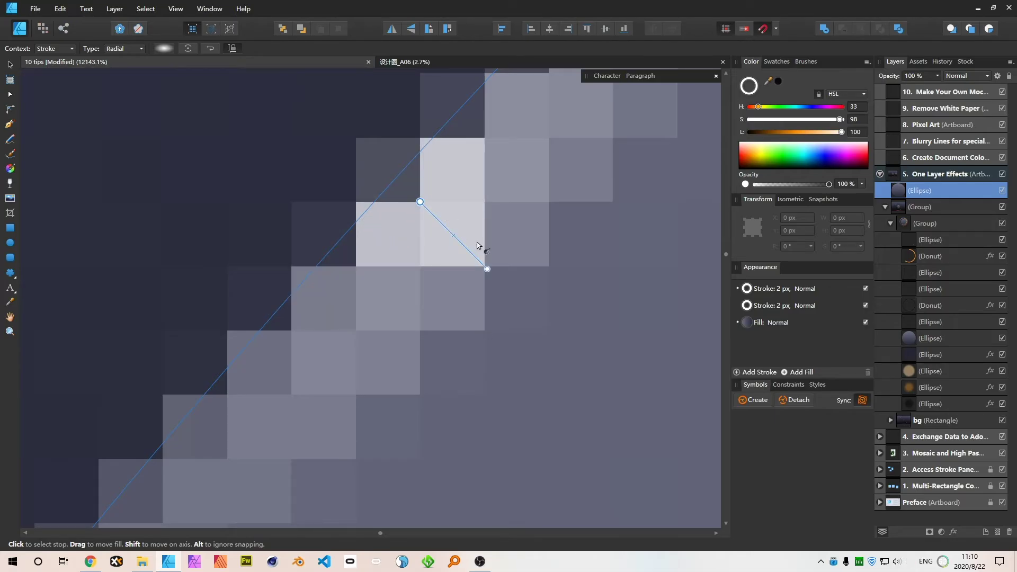
pyautogui.hotkey('ctrl', 'z')
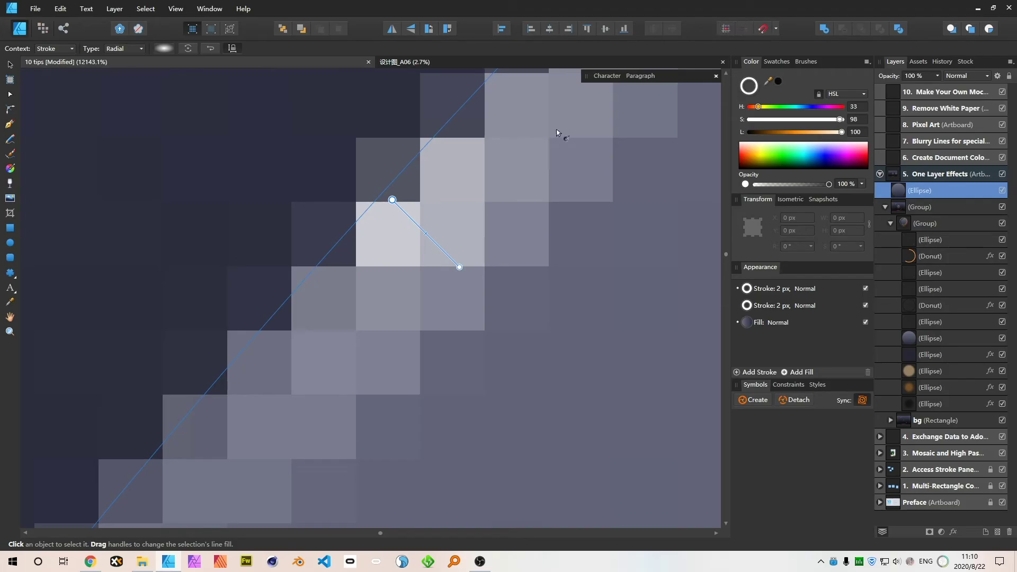
pyautogui.moveTo(391, 198); pyautogui.dragTo(381, 210)
pyautogui.moveTo(366, 213)
pyautogui.mouseDown()
pyautogui.moveTo(364, 202)
pyautogui.moveTo(366, 211)
pyautogui.mouseUp()
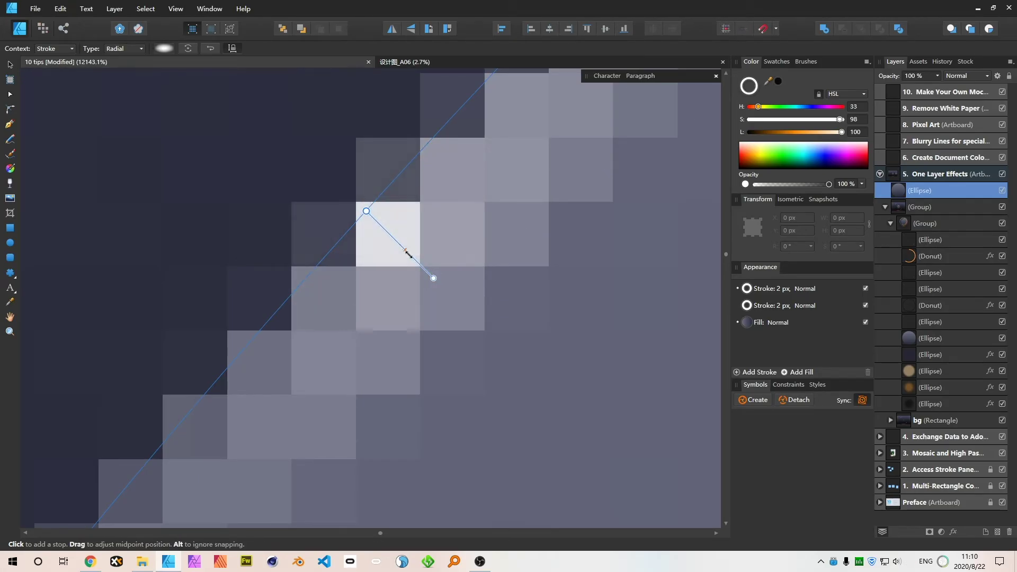
pyautogui.scroll(-5, 490, 225)
pyautogui.scroll(-5, 487, 223)
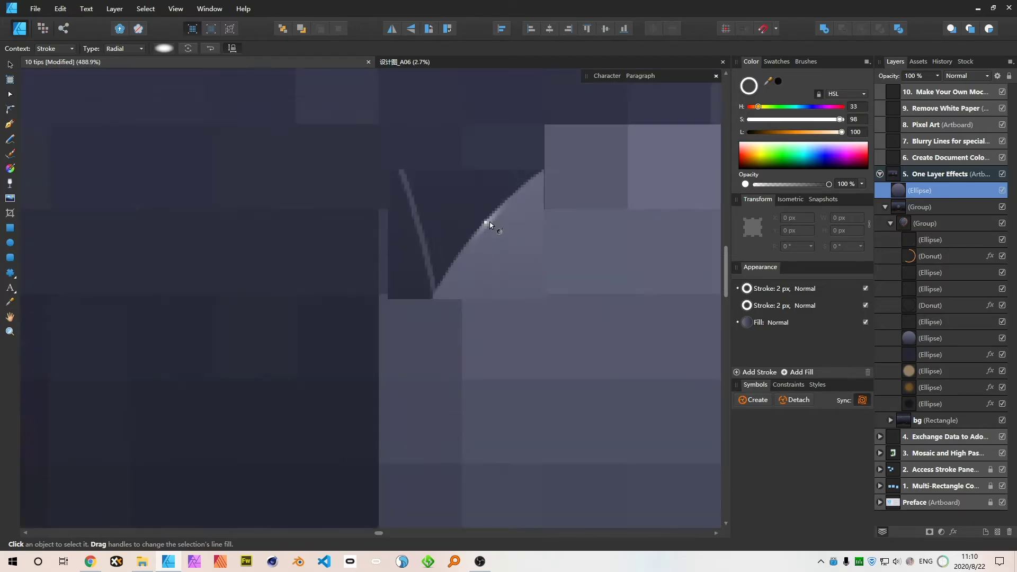
pyautogui.scroll(7, 487, 223)
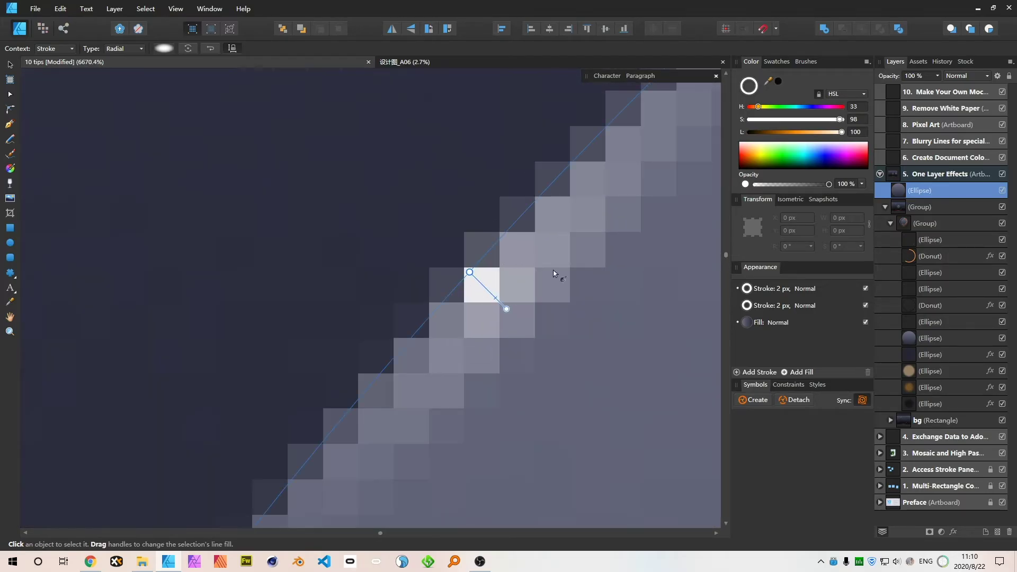
# - Check the adjusted highlight at actual size, reselect the duplicate ellipse and select its fill entry
pyautogui.hotkey('ctrl', '1')
pyautogui.press('v')
pyautogui.click(554, 261)
pyautogui.click(419, 311)
pyautogui.scroll(7, 375, 310)
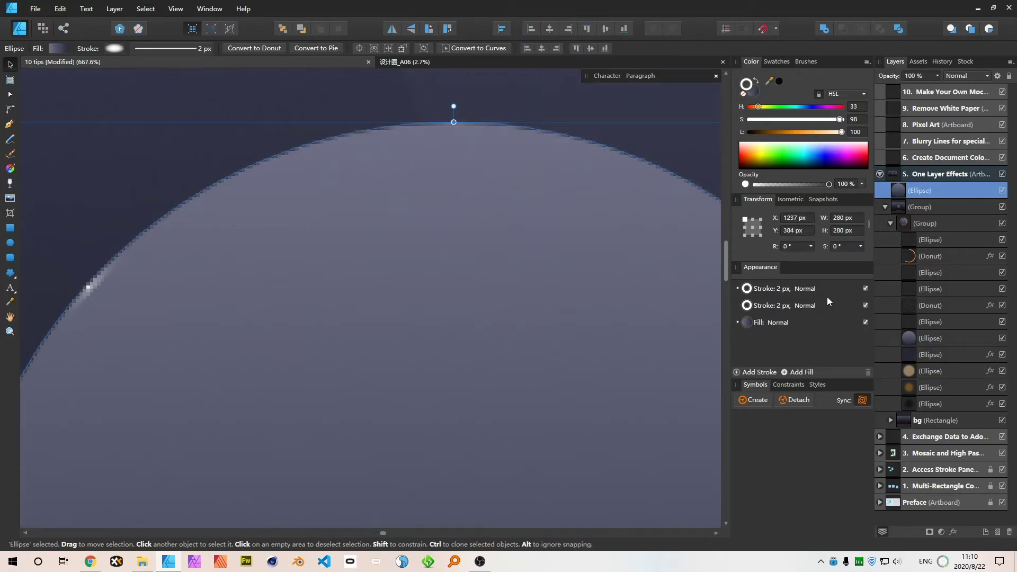
pyautogui.click(810, 322)
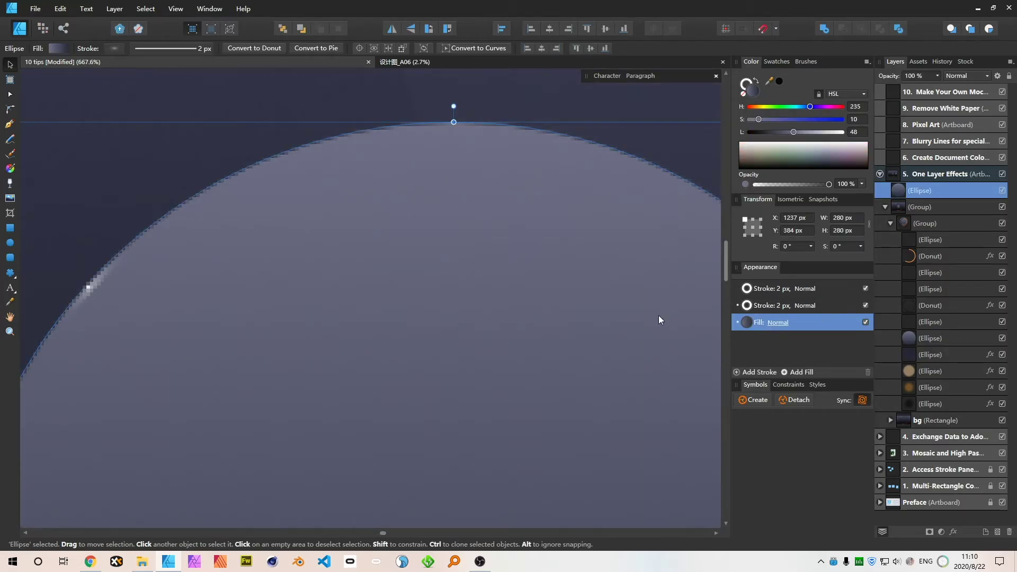
# - Examine the duplicate ellipse beside the finished dial, both up close and at actual size
pyautogui.scroll(-1, 478, 243)
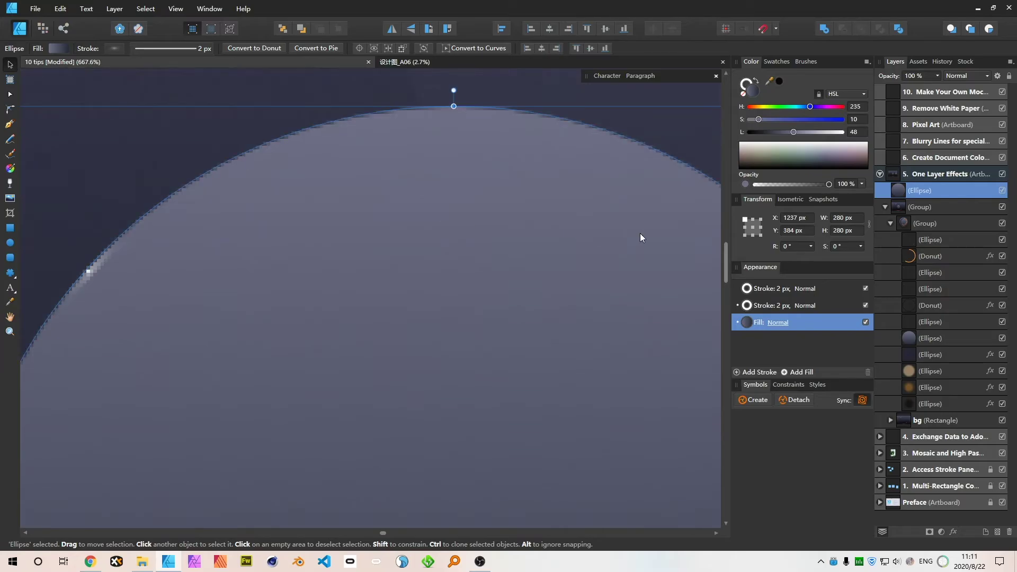
pyautogui.scroll(-14, 641, 234)
pyautogui.scroll(12, 577, 247)
pyautogui.scroll(-6, 568, 264)
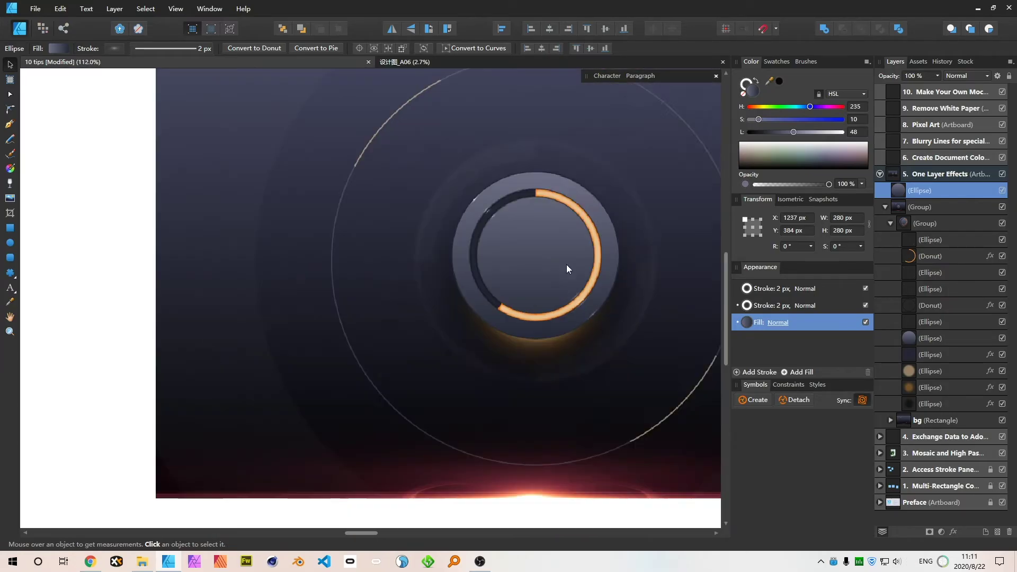
pyautogui.scroll(4, 567, 265)
pyautogui.scroll(-5, 394, 163)
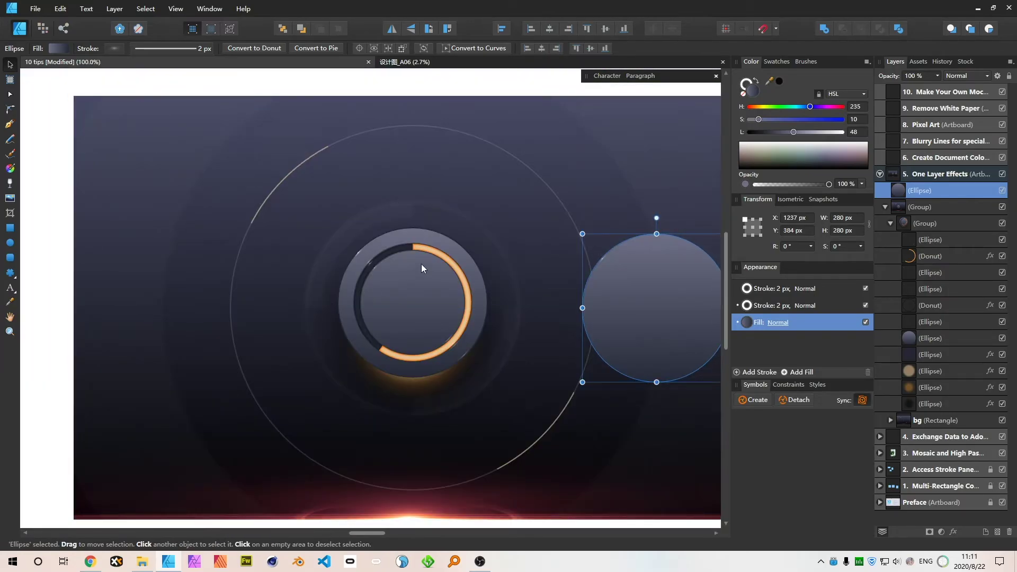
pyautogui.scroll(-14, 530, 265)
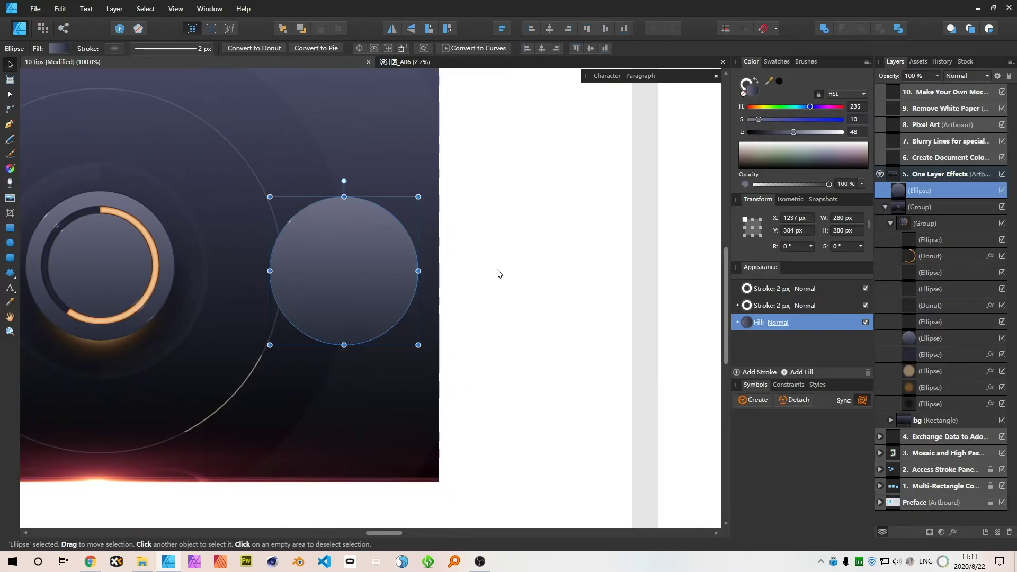
# - Review the list of ten tips on the Preface artboard and clear the selection
pyautogui.scroll(12, 349, 291)
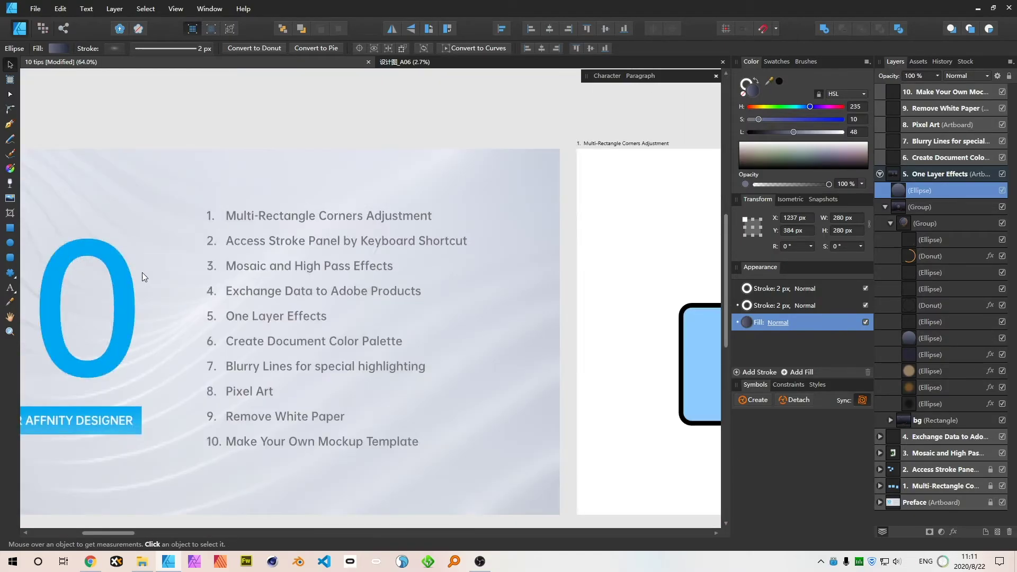
pyautogui.scroll(3, 299, 340)
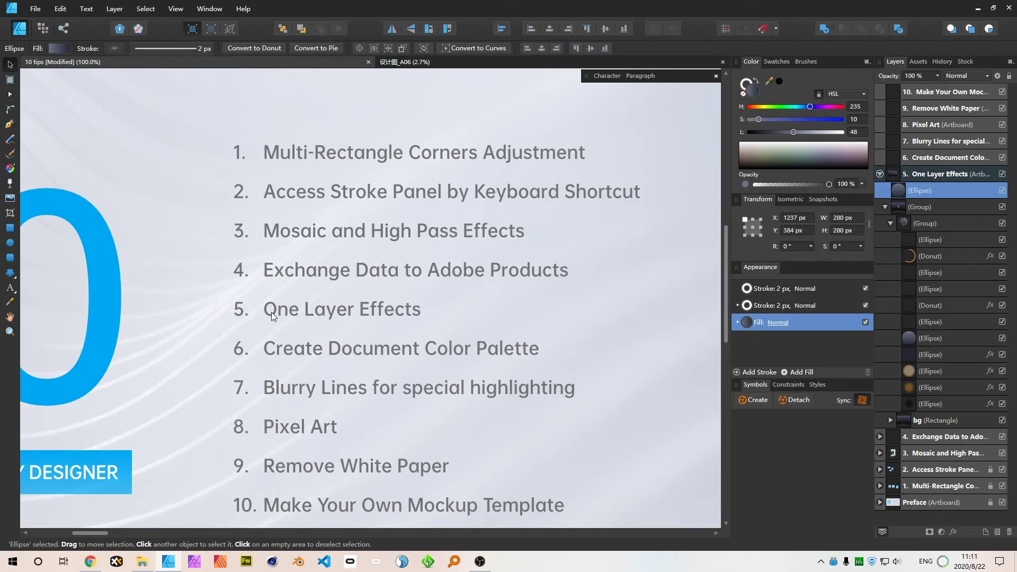
pyautogui.scroll(-3, 563, 342)
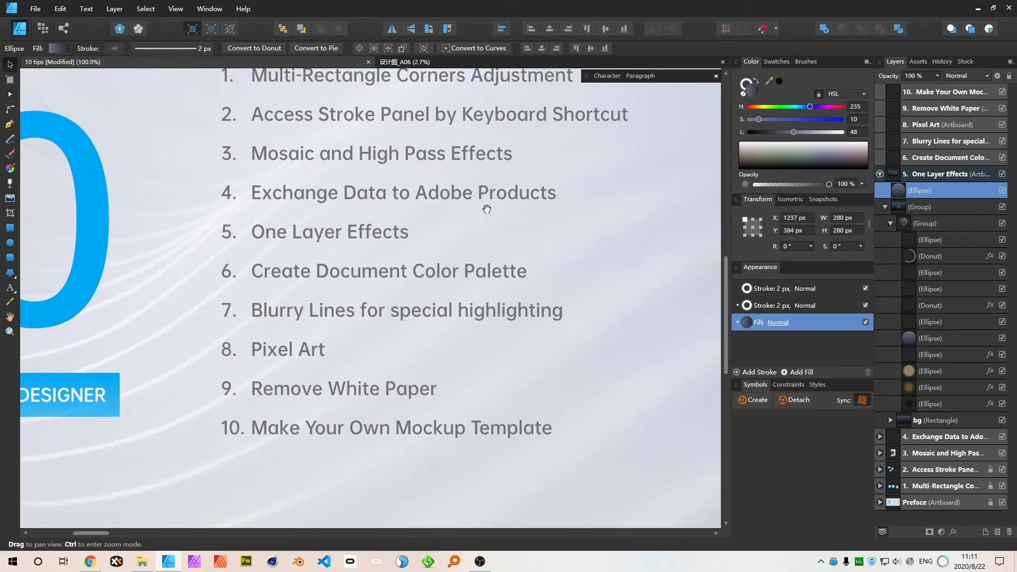
pyautogui.moveTo(566, 250); pyautogui.dragTo(241, 290)
pyautogui.press('space')
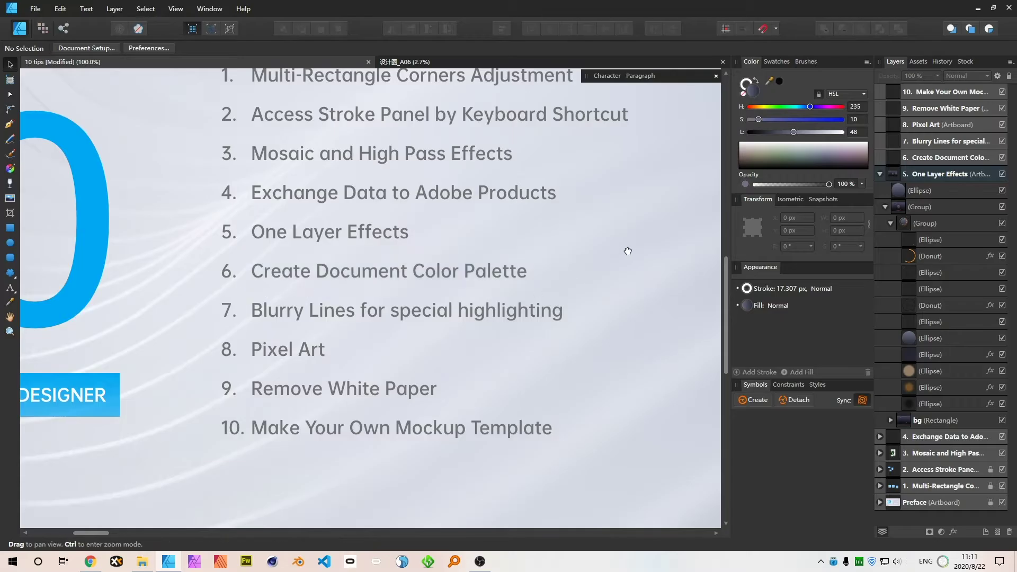
# - Draw a square about 105 px wide on the Create Document Color Palette artboard and fill it with a recently used bright blue
pyautogui.moveTo(629, 250); pyautogui.dragTo(41, 298)
pyautogui.moveTo(639, 291); pyautogui.dragTo(122, 302)
pyautogui.moveTo(585, 273); pyautogui.dragTo(90, 307)
pyautogui.scroll(-15, 32, 283)
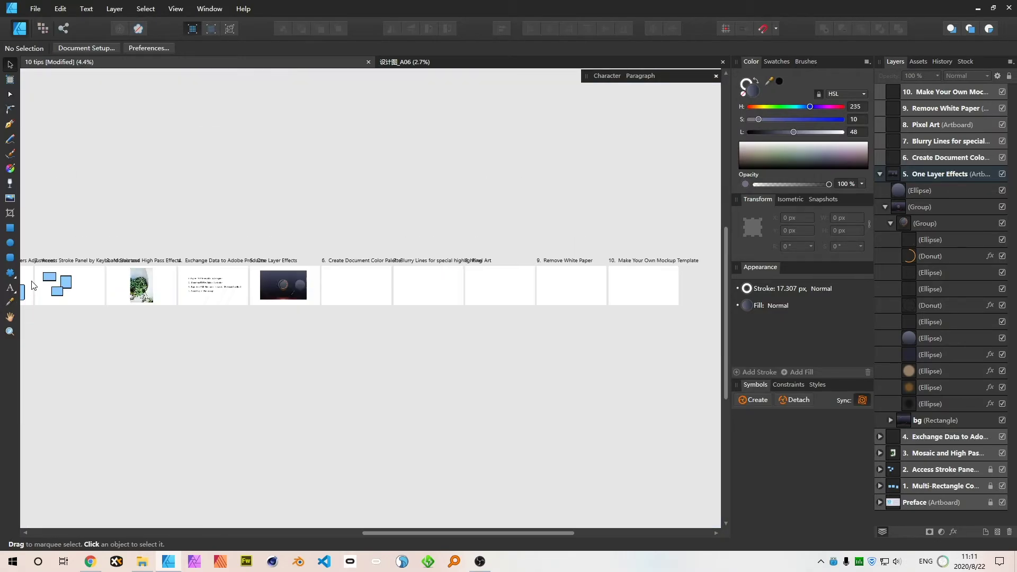
pyautogui.scroll(9, 90, 272)
pyautogui.press('space')
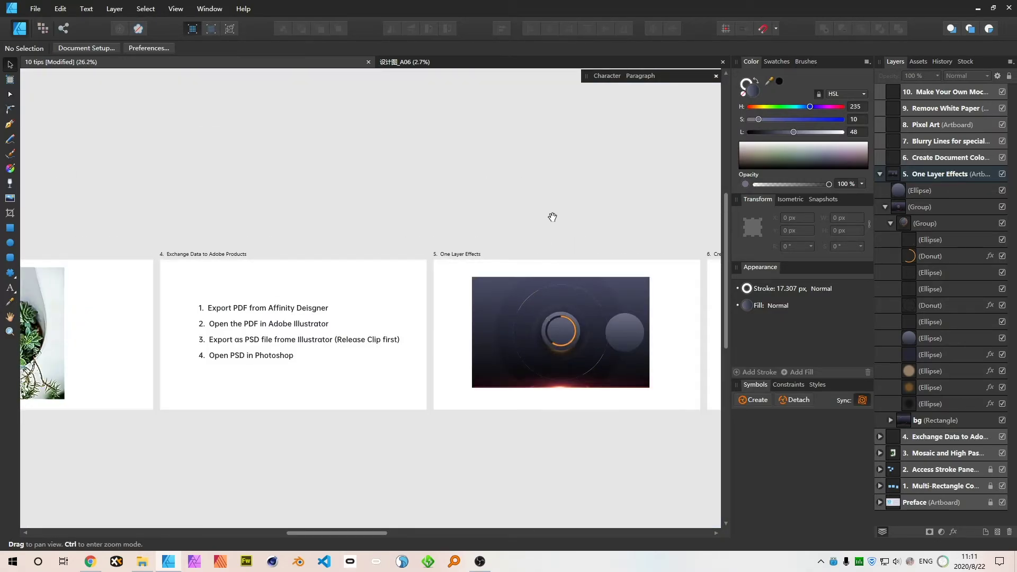
pyautogui.moveTo(695, 216); pyautogui.dragTo(452, 196)
pyautogui.scroll(3, 630, 295)
pyautogui.moveTo(630, 299); pyautogui.dragTo(518, 211)
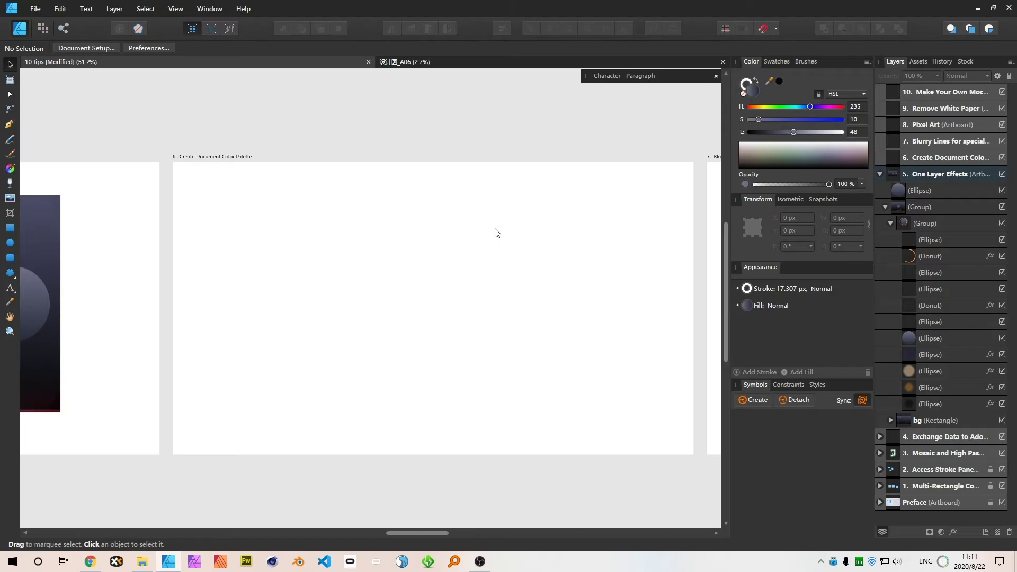
pyautogui.press('m')
pyautogui.moveTo(321, 222); pyautogui.dragTo(352, 251)
pyautogui.click(777, 61)
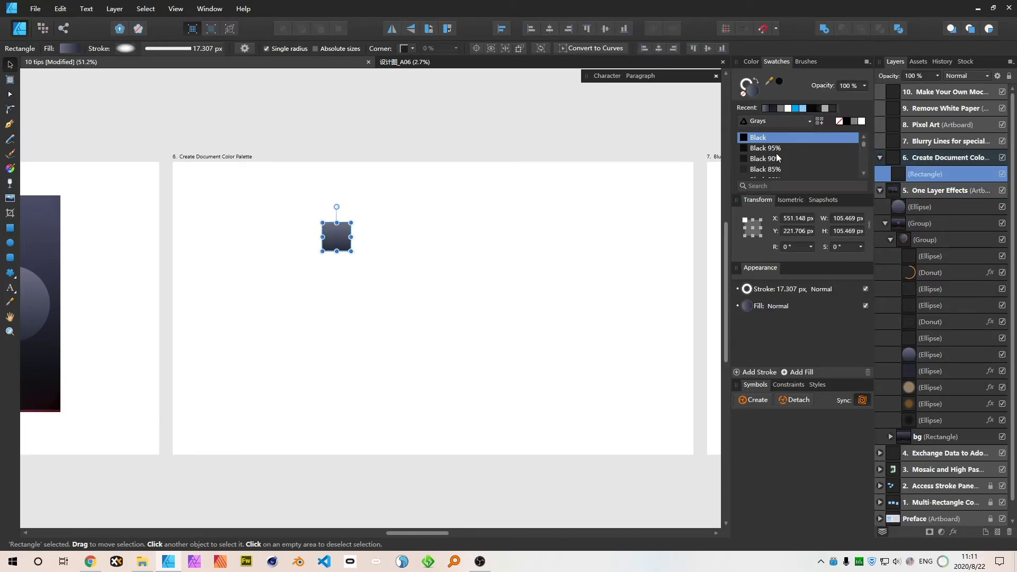
pyautogui.click(800, 109)
# - Duplicate the square to its right, lighten the original blue to L 62, and colour the copy green with H 159, S 78, L 53
pyautogui.scroll(5, 349, 230)
pyautogui.moveTo(348, 230); pyautogui.dragTo(490, 221)
pyautogui.click(751, 61)
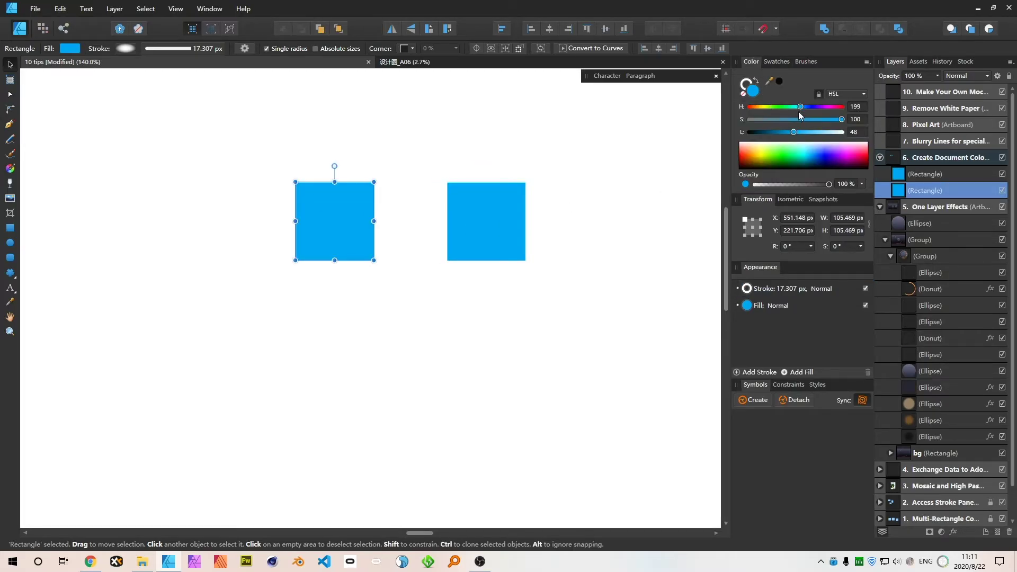
pyautogui.moveTo(794, 132); pyautogui.dragTo(791, 108)
pyautogui.click(478, 211)
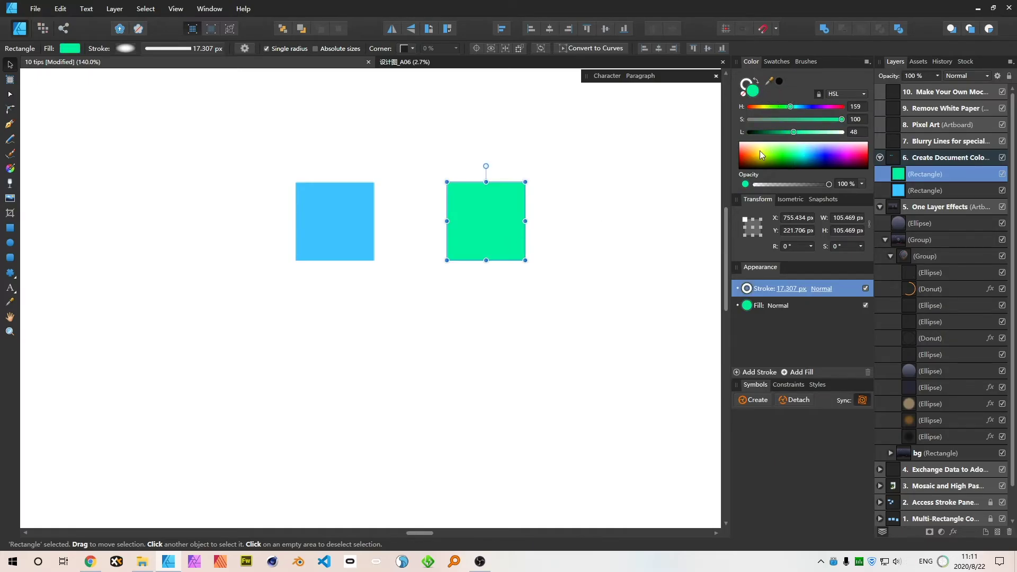
pyautogui.keyDown('ctrl'); pyautogui.scroll(-5, 318, 295); pyautogui.keyUp('ctrl')
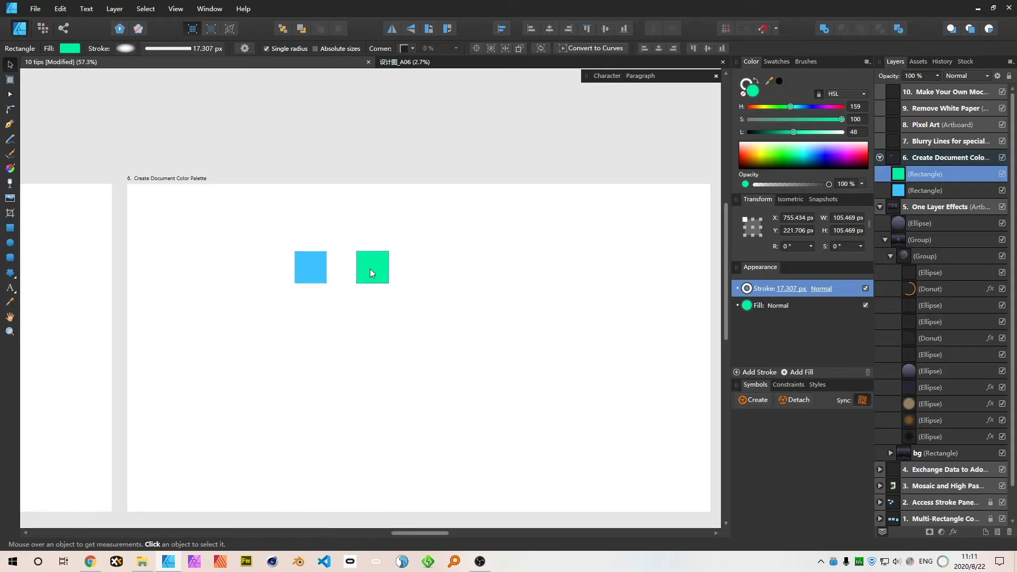
pyautogui.moveTo(833, 119); pyautogui.dragTo(799, 133)
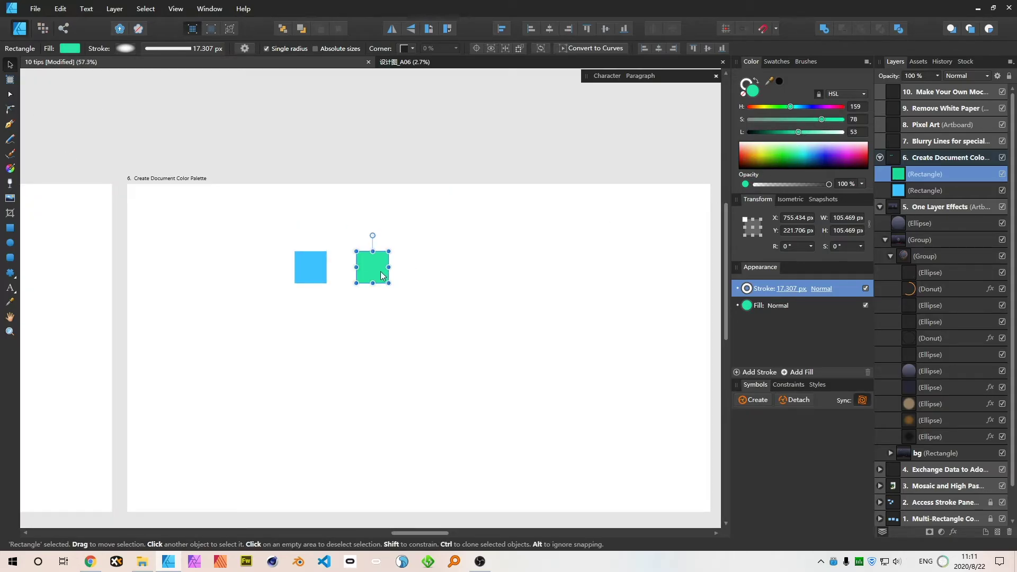
# - Duplicate the green square to its right and recolour the copy light orange with H 33, S 100, L 68
pyautogui.keyDown('ctrl'); pyautogui.moveTo(383, 275); pyautogui.dragTo(445, 273); pyautogui.keyUp('ctrl')
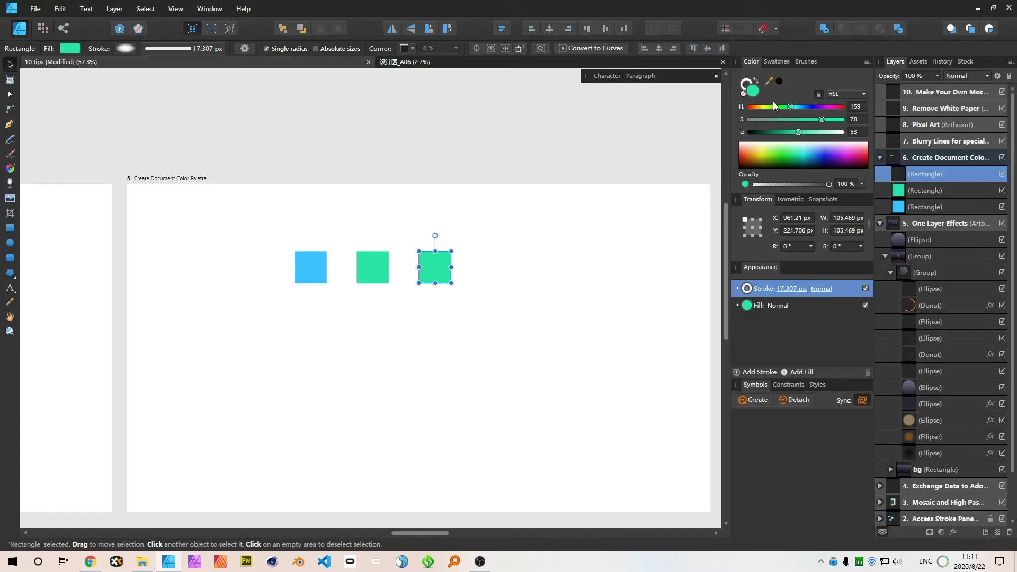
pyautogui.moveTo(765, 106); pyautogui.dragTo(758, 107)
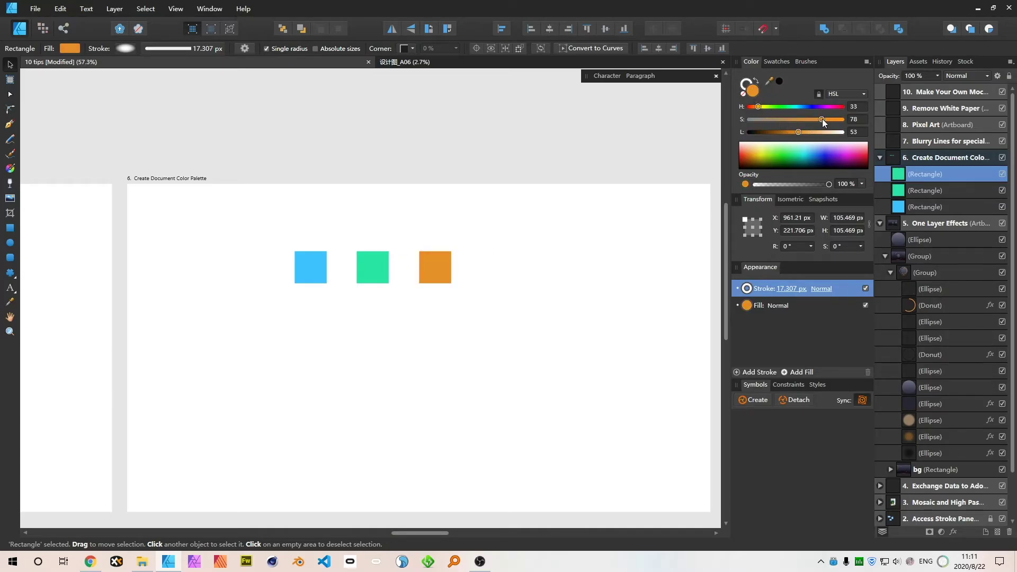
pyautogui.moveTo(823, 119); pyautogui.dragTo(872, 116)
pyautogui.moveTo(798, 132); pyautogui.dragTo(813, 134)
# - Duplicate the orange square to its right and recolour the copy pink with hue 333, slightly raising its lightness
pyautogui.moveTo(441, 274); pyautogui.dragTo(501, 274)
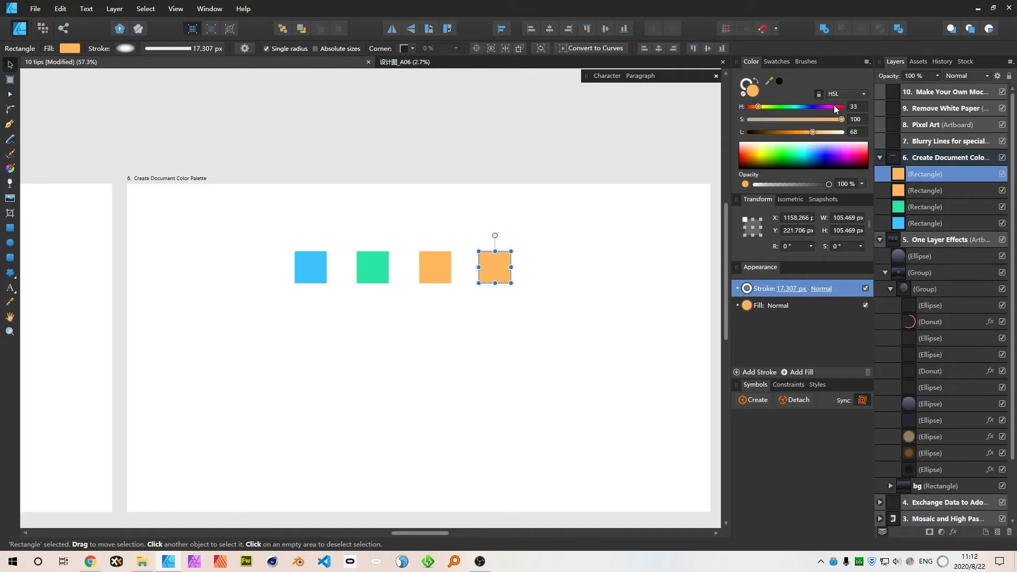
pyautogui.moveTo(821, 109)
pyautogui.mouseDown()
pyautogui.moveTo(846, 106)
pyautogui.moveTo(836, 107)
pyautogui.mouseUp()
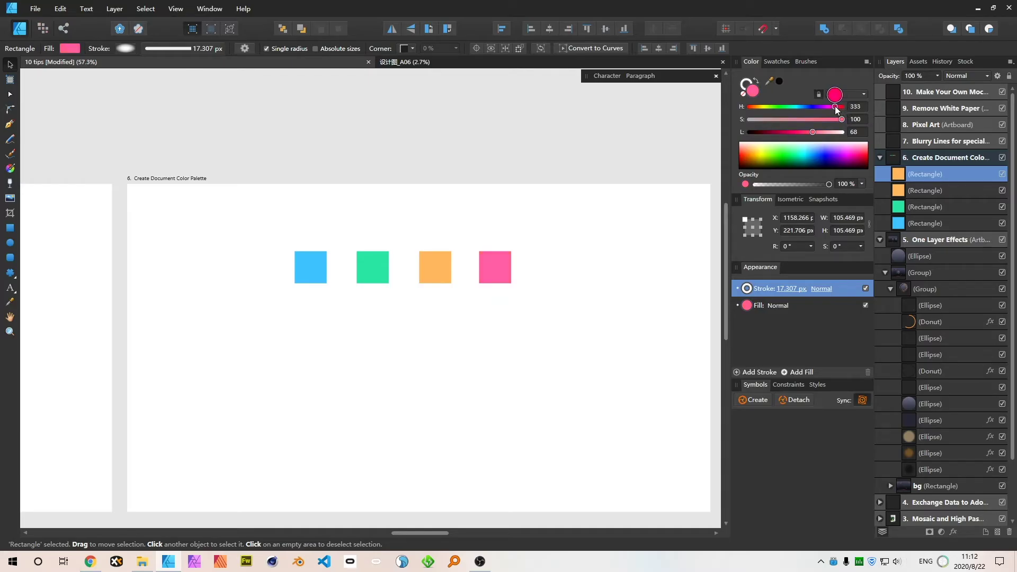
pyautogui.scroll(4, 498, 277)
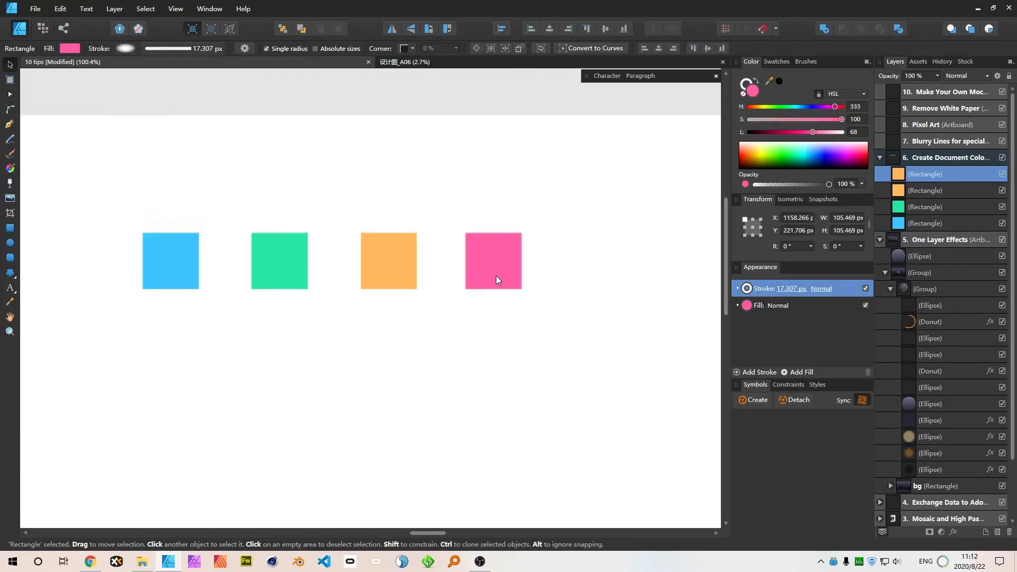
pyautogui.moveTo(813, 132); pyautogui.dragTo(817, 132)
# - Select all four coloured squares, view the swatches with the recent colours, and clear the selection
pyautogui.scroll(-8, 556, 325)
pyautogui.moveTo(432, 289); pyautogui.dragTo(571, 339)
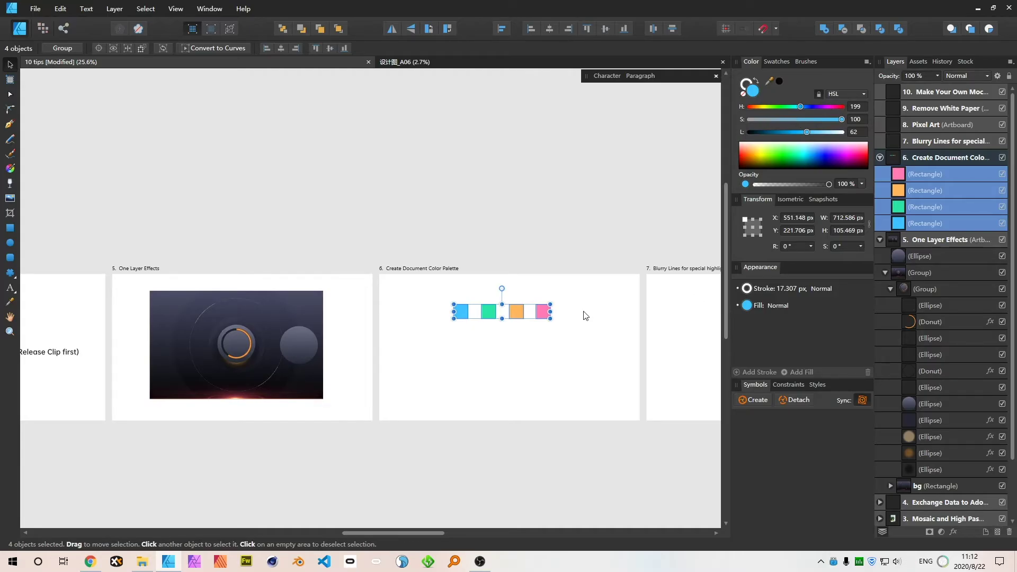
pyautogui.click(777, 61)
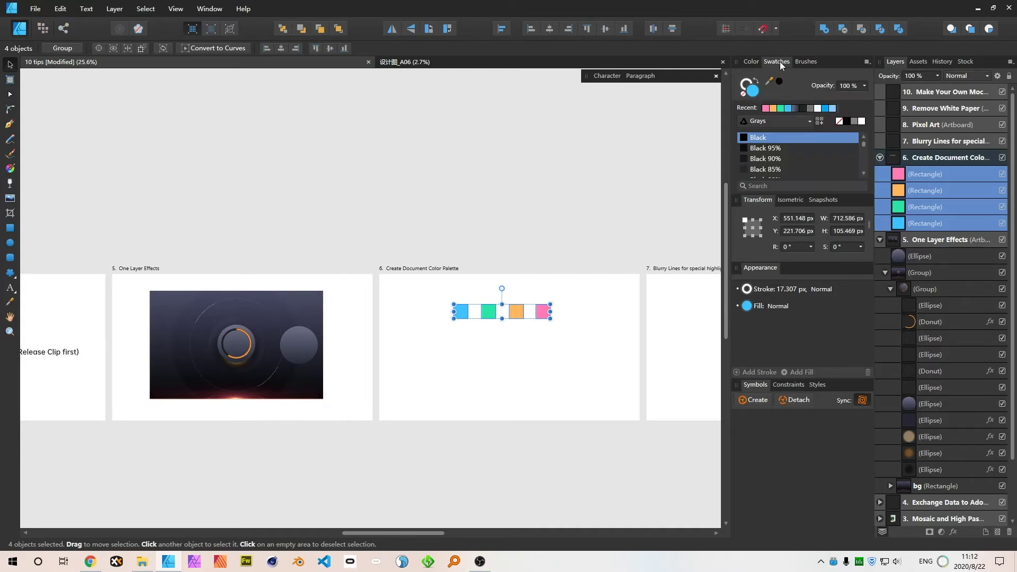
pyautogui.click(663, 195)
pyautogui.click(459, 316)
pyautogui.click(477, 341)
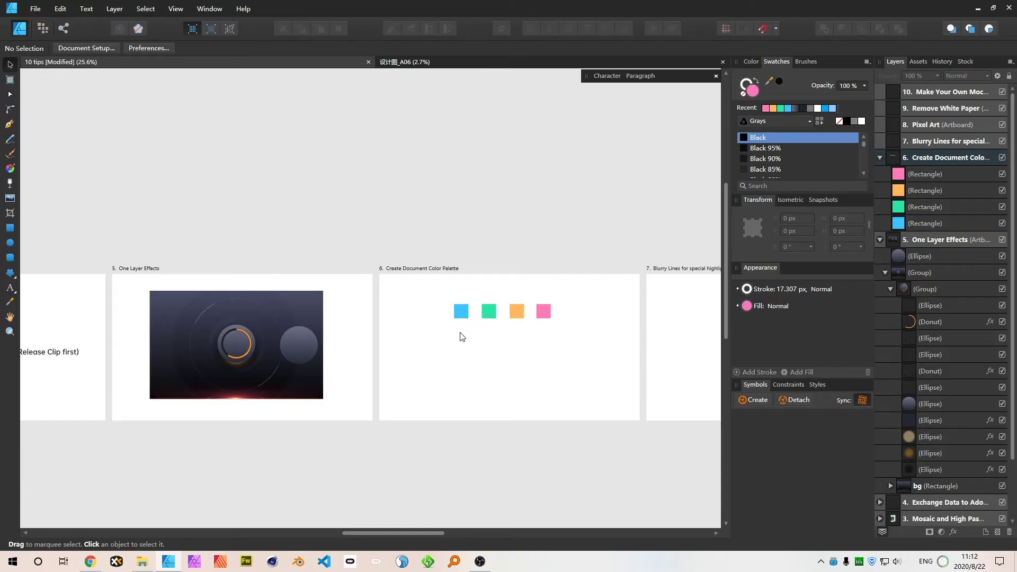
# - Add the art text "sadsd" beneath the row of squares
pyautogui.press('t')
pyautogui.click(438, 348)
pyautogui.write('sadsc')
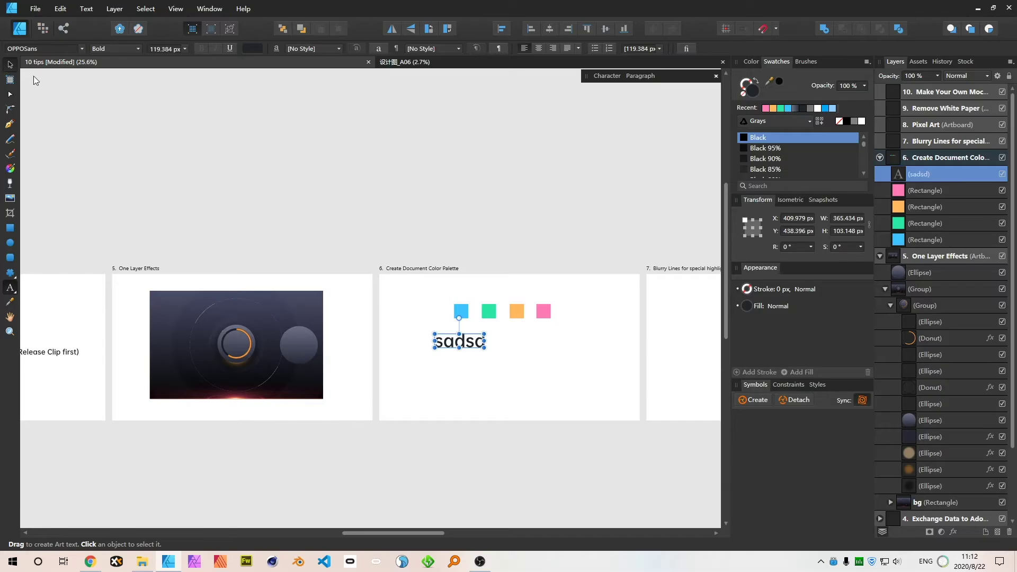
# - Sample the blue square with the Color Picker straight into a document palette
pyautogui.click(462, 310)
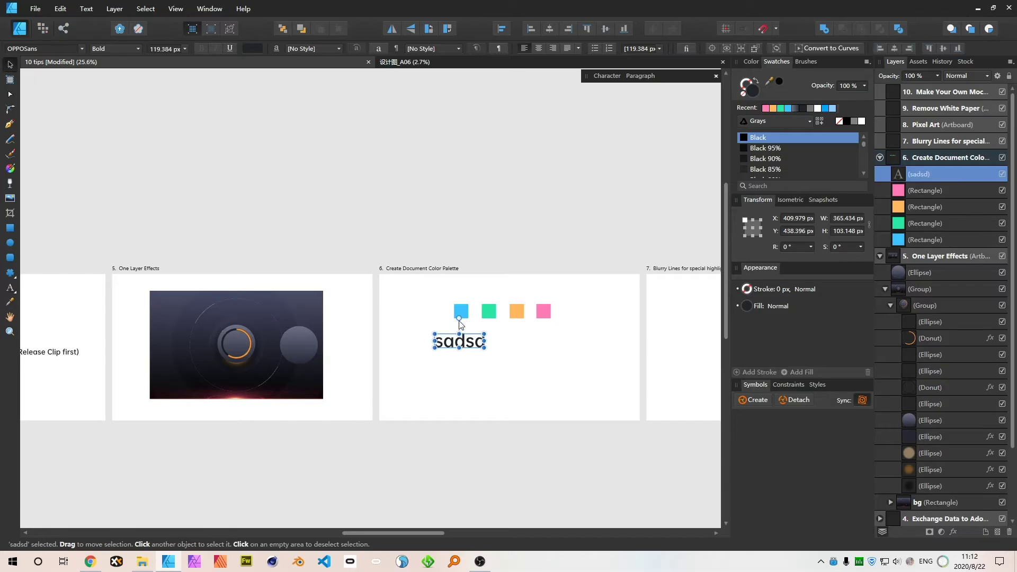
pyautogui.scroll(3, 460, 320)
pyautogui.scroll(3, 463, 269)
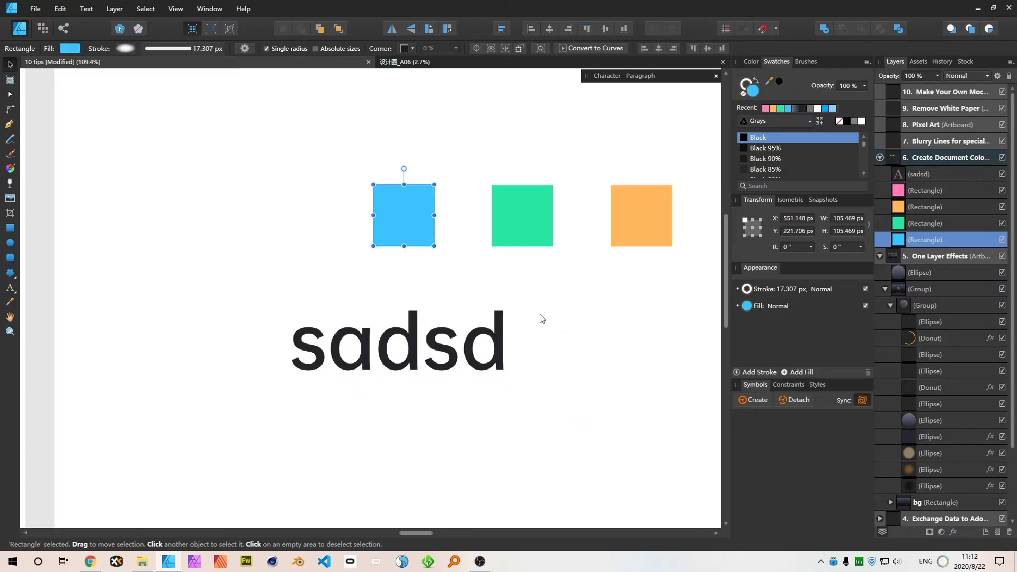
pyautogui.press('i')
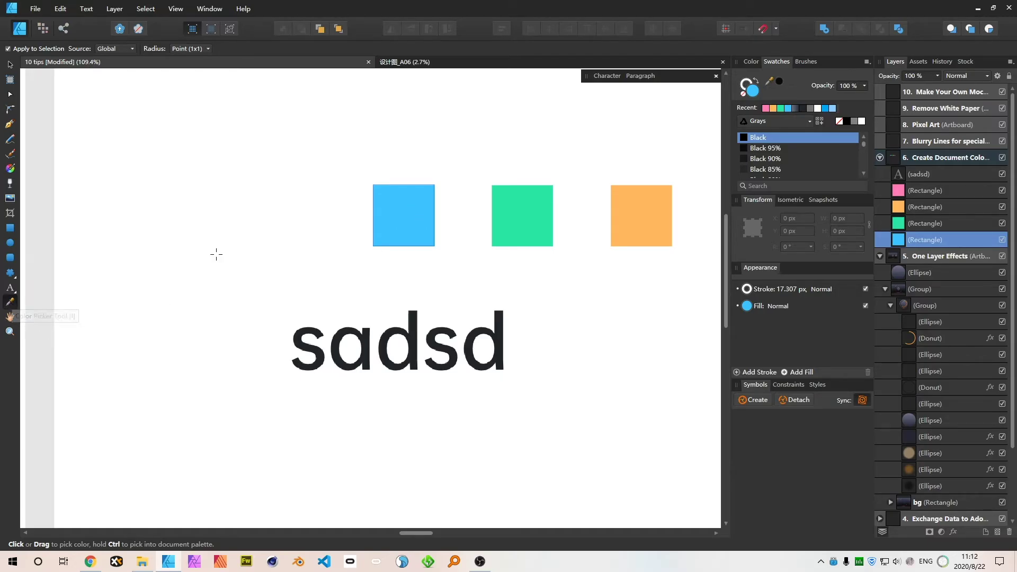
pyautogui.keyDown('ctrl'); pyautogui.click(413, 210); pyautogui.keyUp('ctrl')
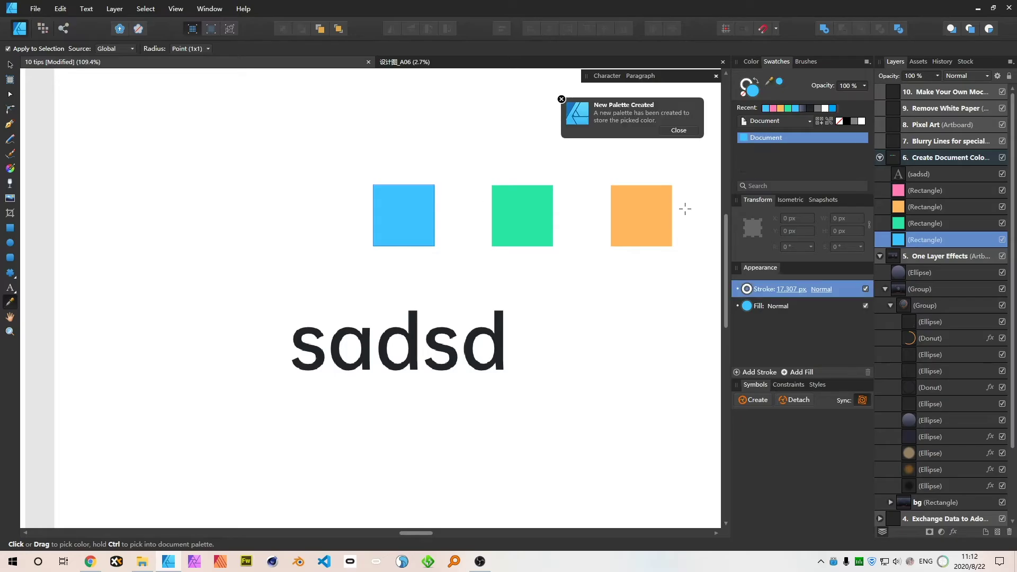
# - Capture a 641 × 223 screenshot region covering the New Palette Created notification and the swatches area
pyautogui.hotkey('ctrl', 'alt', 'a')
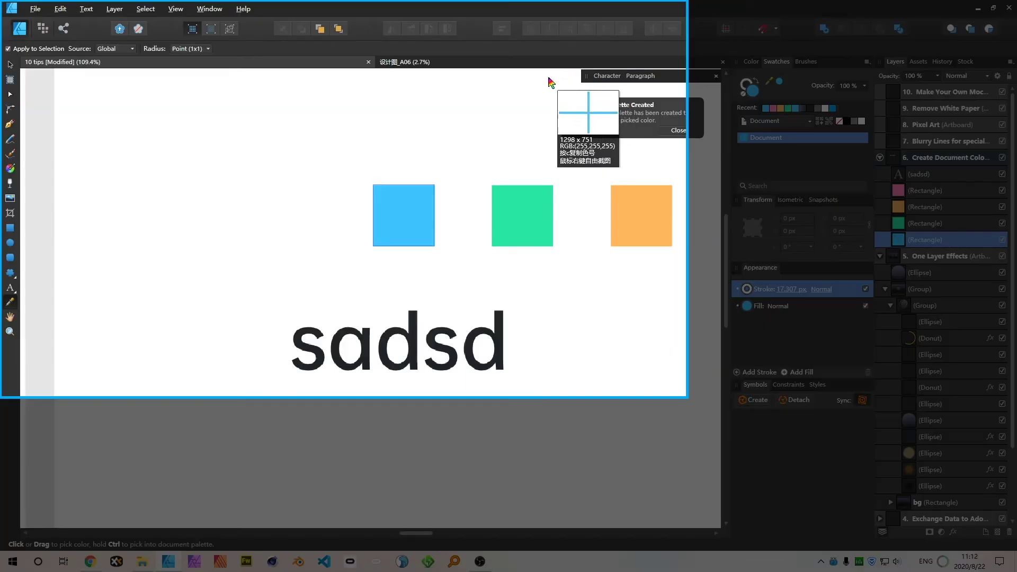
pyautogui.moveTo(537, 65)
pyautogui.mouseDown()
pyautogui.moveTo(878, 175)
pyautogui.moveTo(876, 183)
pyautogui.mouseUp()
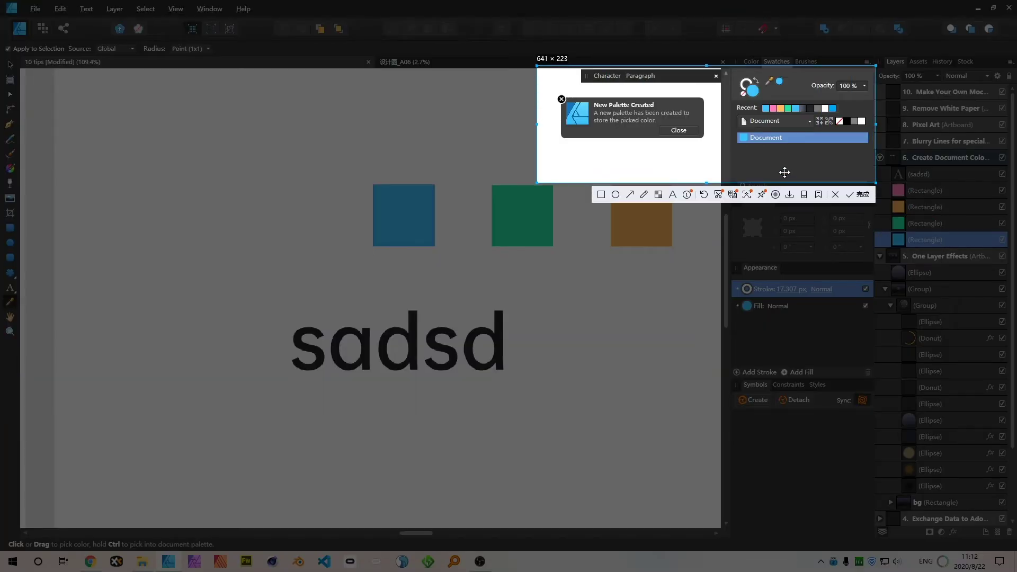
pyautogui.doubleClick(757, 165)
# - Paste the captured screenshot onto the artboard, place it directly below the "sadsd" text and view it at 100%
pyautogui.press('v')
pyautogui.hotkey('ctrl', 'v')
pyautogui.moveTo(440, 288); pyautogui.dragTo(544, 445)
pyautogui.moveTo(581, 325); pyautogui.dragTo(594, 203)
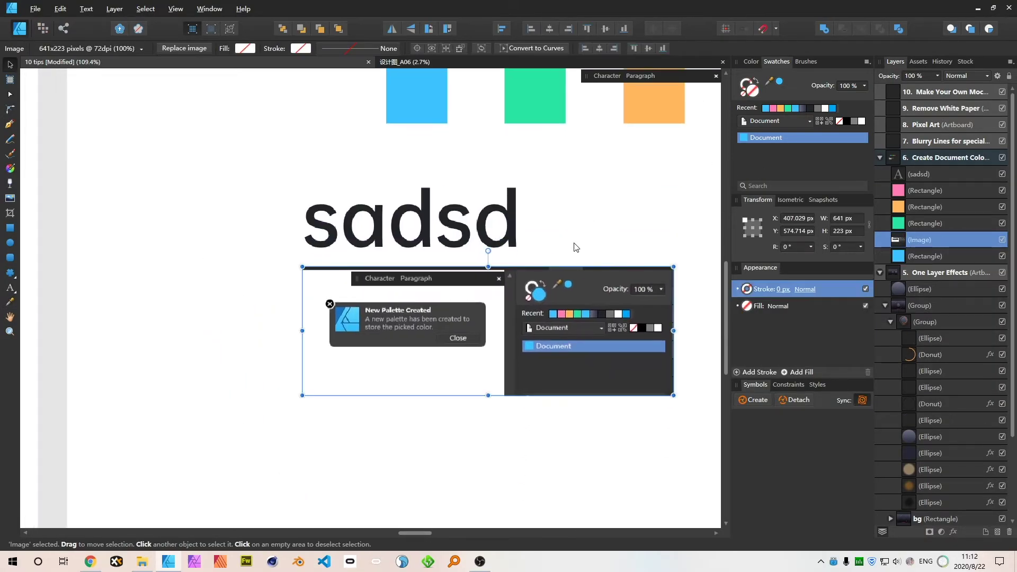
pyautogui.hotkey('ctrl', '1')
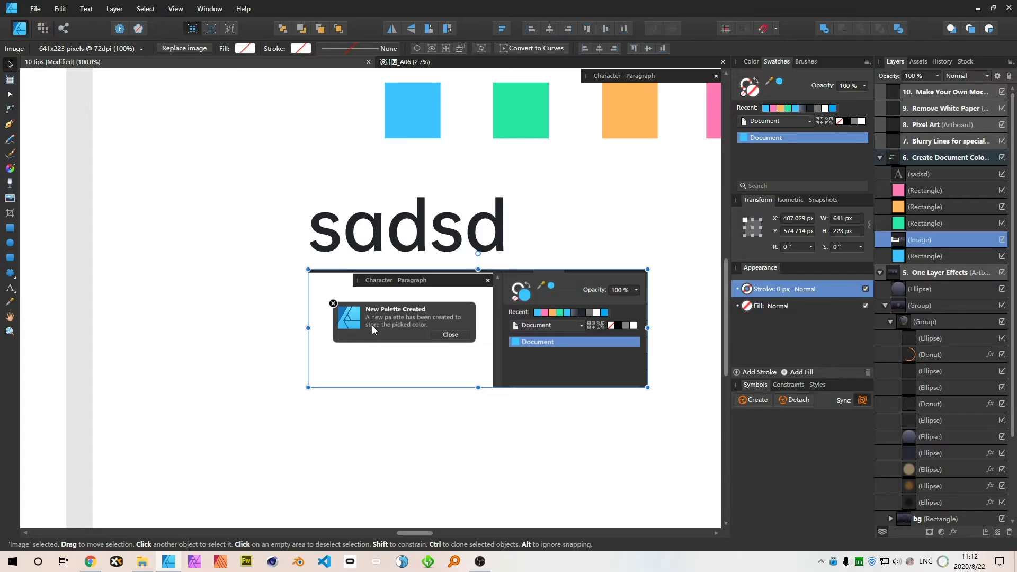
# - Look through the available palettes and palette options, and add a second document palette
pyautogui.click(782, 122)
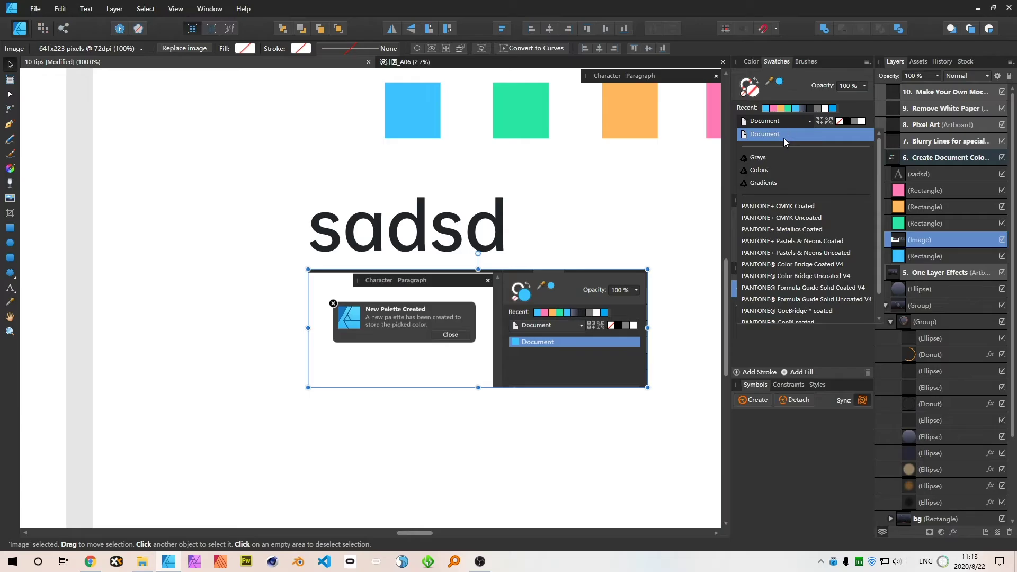
pyautogui.click(786, 123)
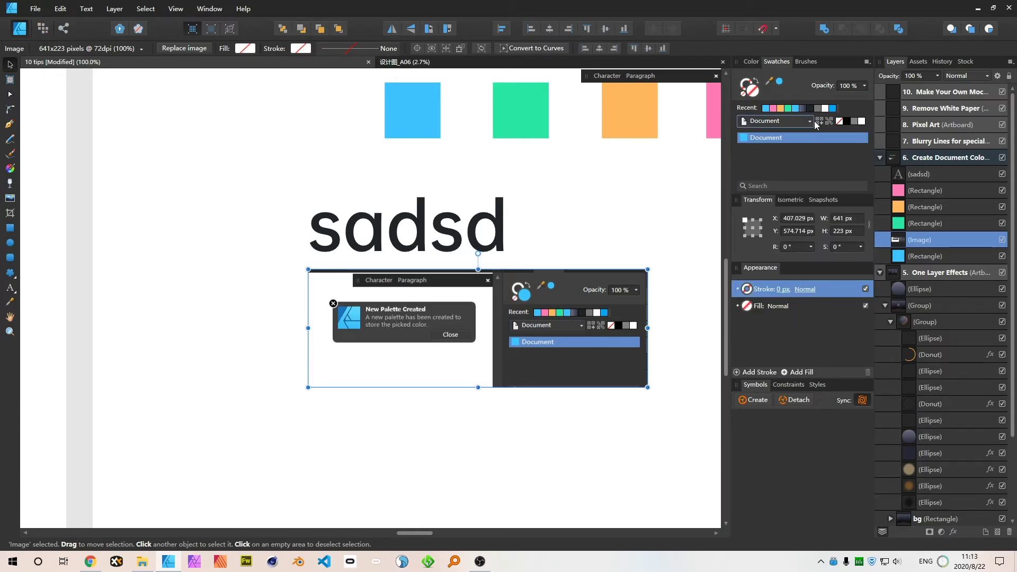
pyautogui.click(868, 63)
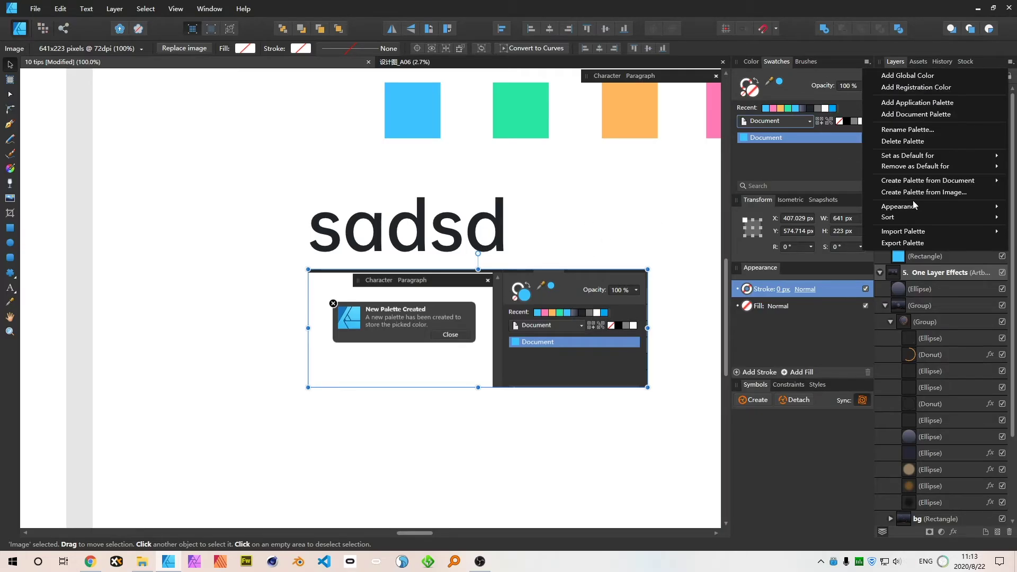
pyautogui.moveTo(928, 182)
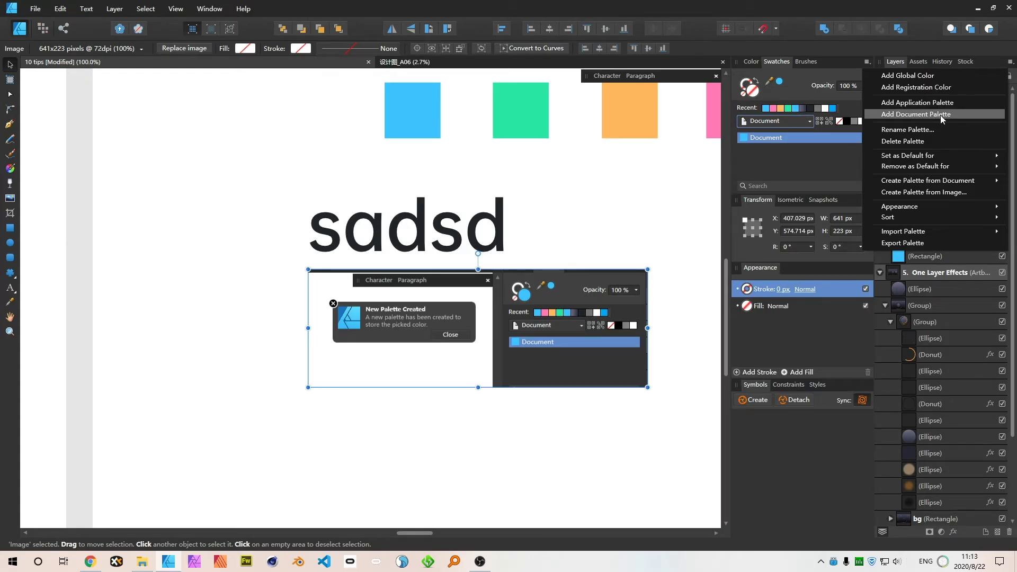
pyautogui.click(940, 116)
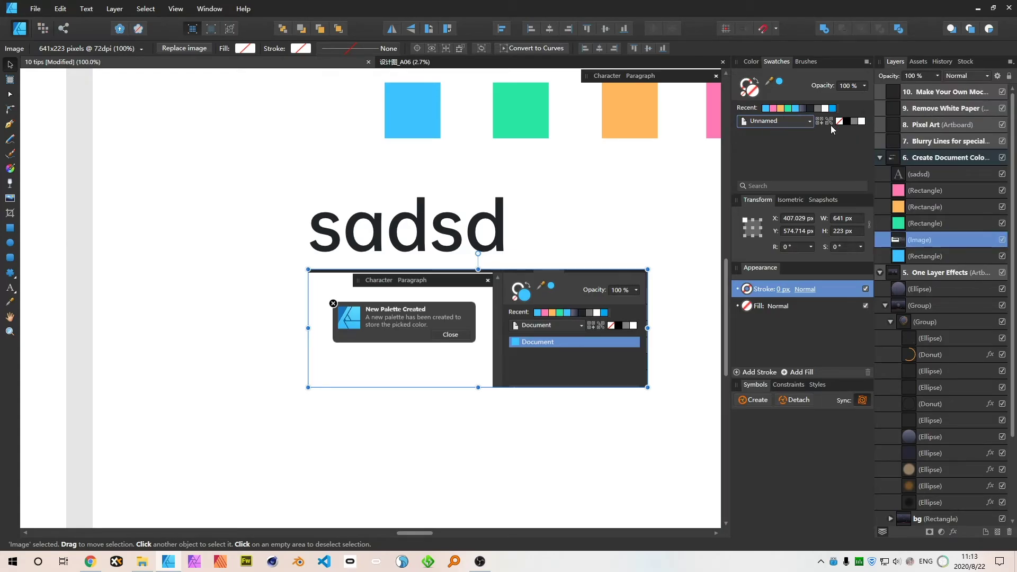
# - Rename the new document palette as Document2
pyautogui.click(870, 63)
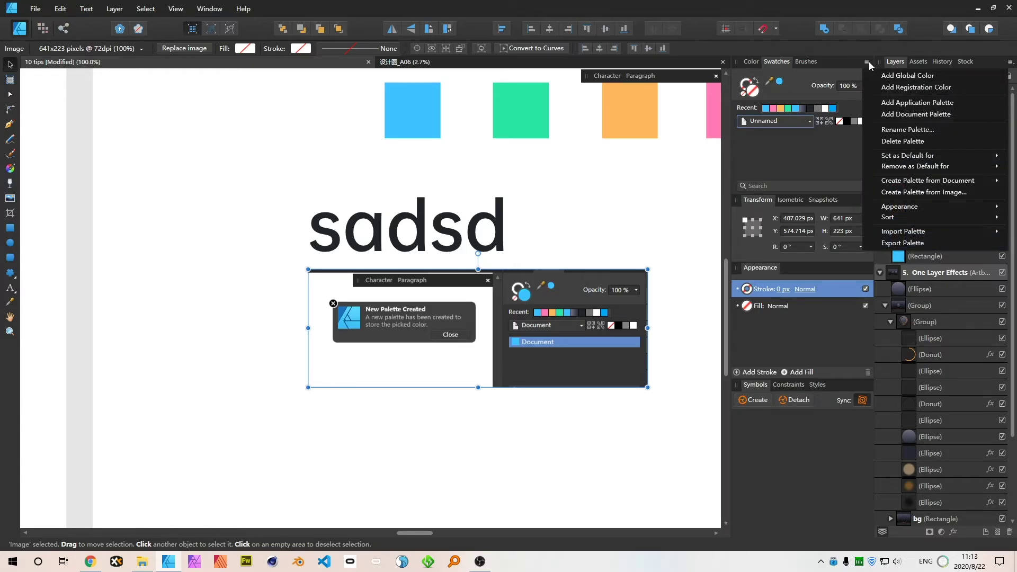
pyautogui.click(907, 131)
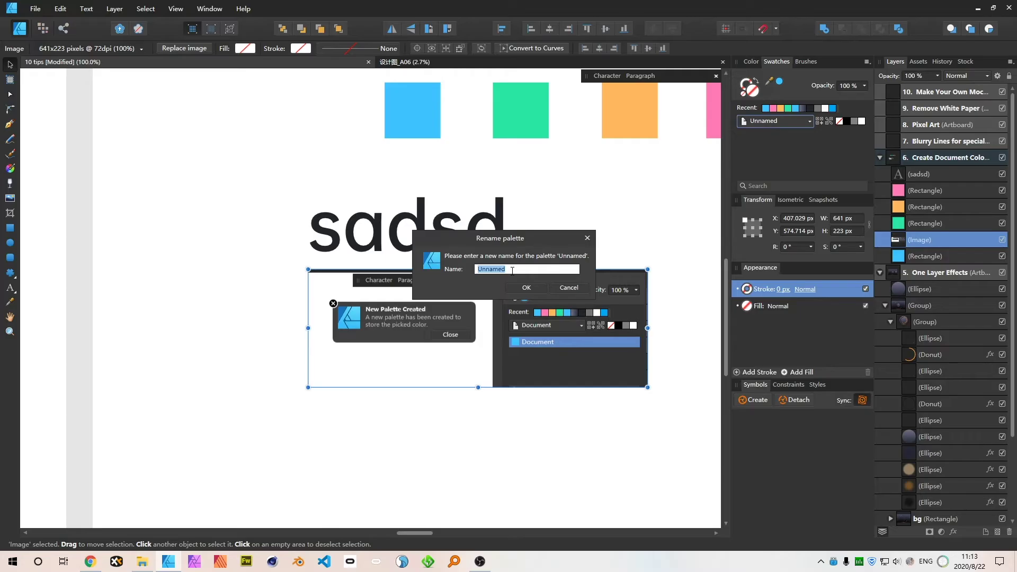
pyautogui.write('Document2')
pyautogui.press('Return')
# - Switch the swatches back to the palette named Document
pyautogui.click(775, 120)
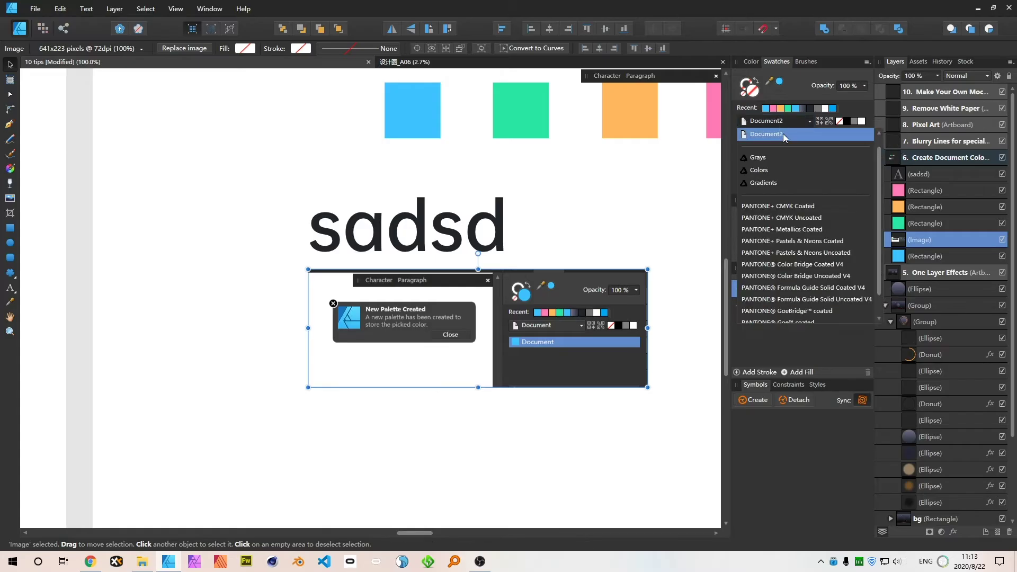
pyautogui.scroll(1, 784, 147)
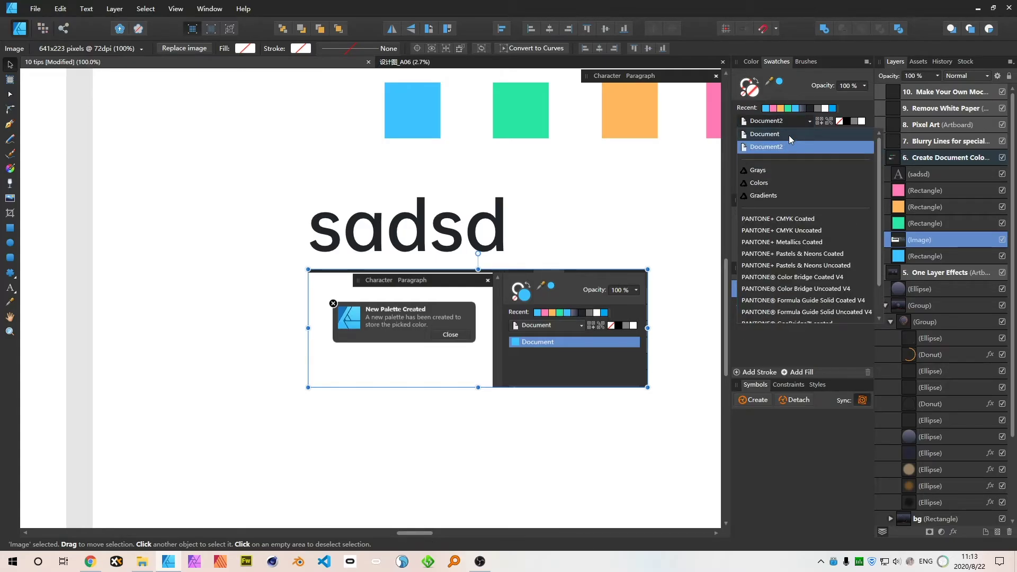
pyautogui.click(790, 136)
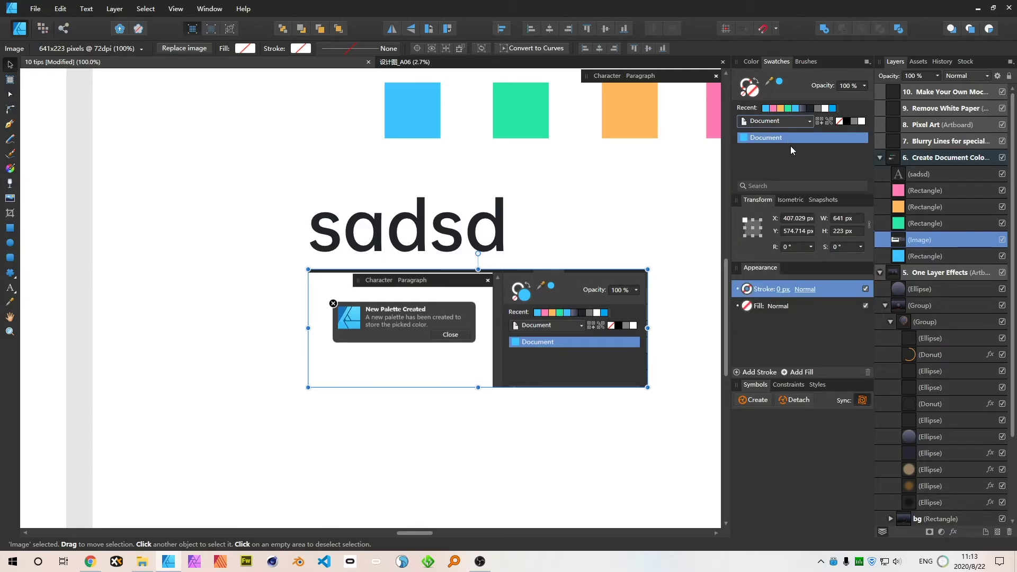
# - Deselect the pasted image and examine the numbered tip list on the cover artboard
pyautogui.click(581, 225)
pyautogui.scroll(-5, 552, 311)
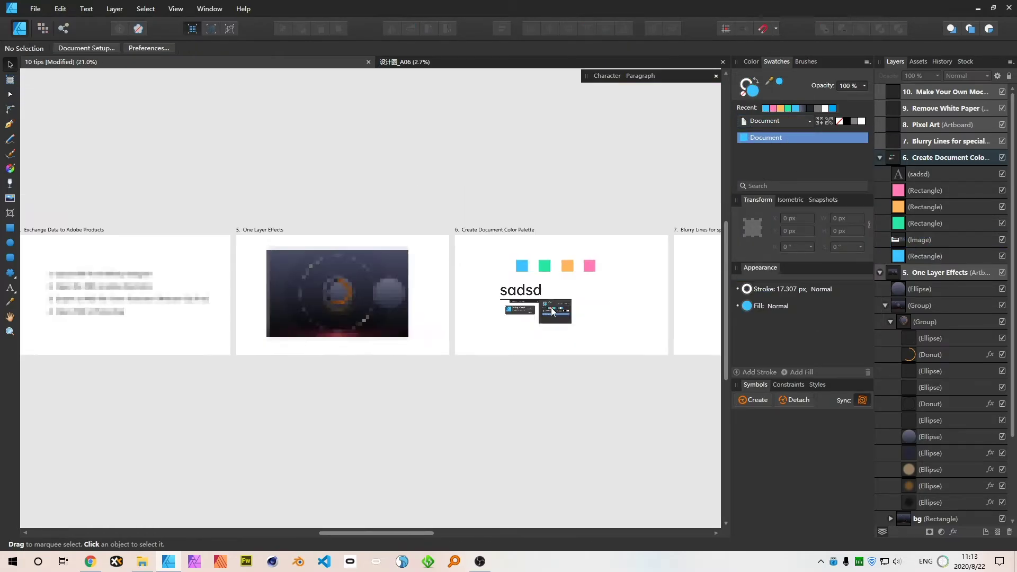
pyautogui.scroll(-3, 552, 310)
pyautogui.scroll(4, 178, 312)
pyautogui.scroll(2, 367, 294)
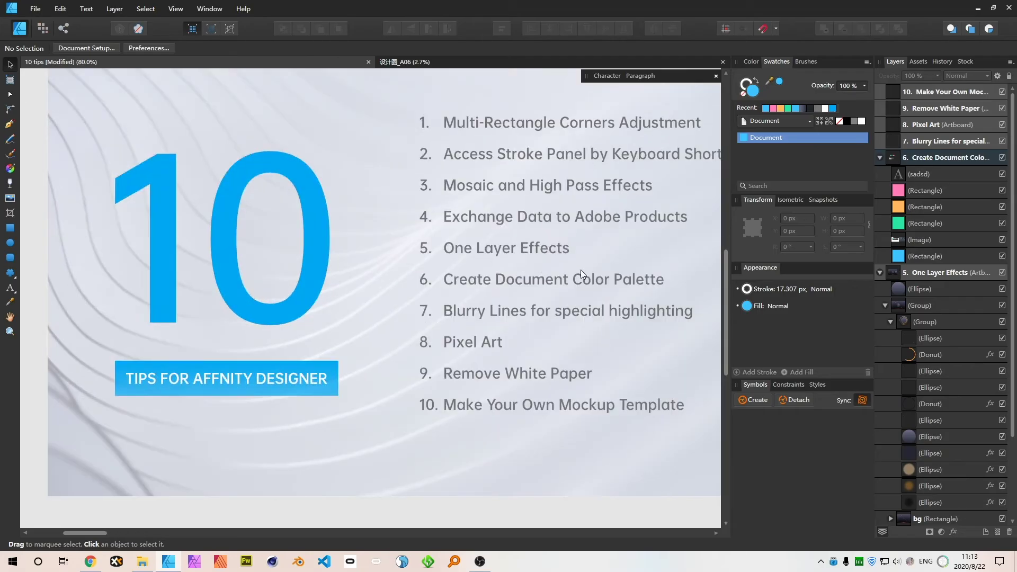
pyautogui.hscroll(4, 581, 269)
pyautogui.scroll(-2, 615, 257)
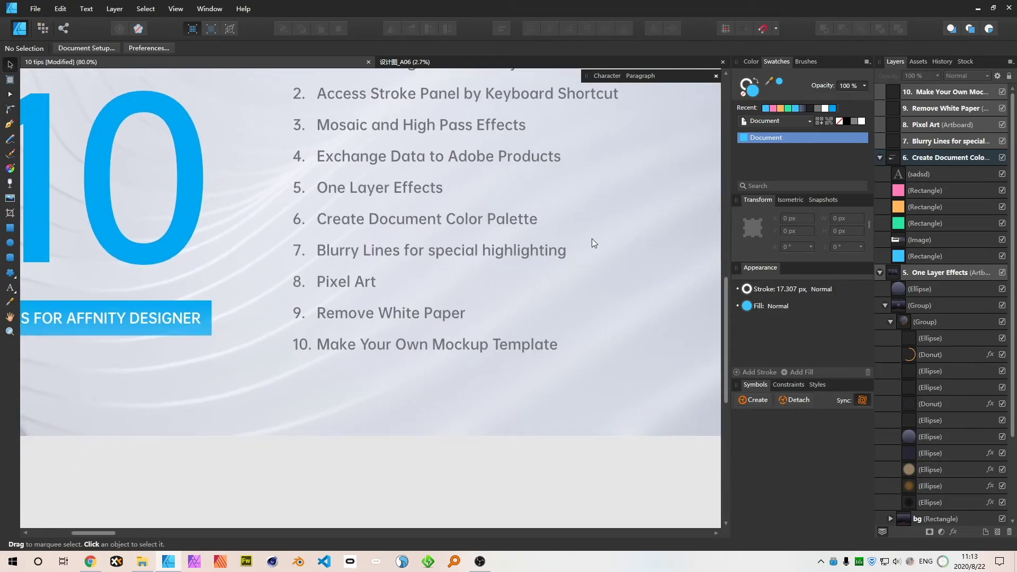
pyautogui.moveTo(592, 238); pyautogui.dragTo(281, 266)
# - Go back along the artboards and select the empty "7. Blurry Lines for special highlighting" artboard
pyautogui.scroll(-5, 235, 282)
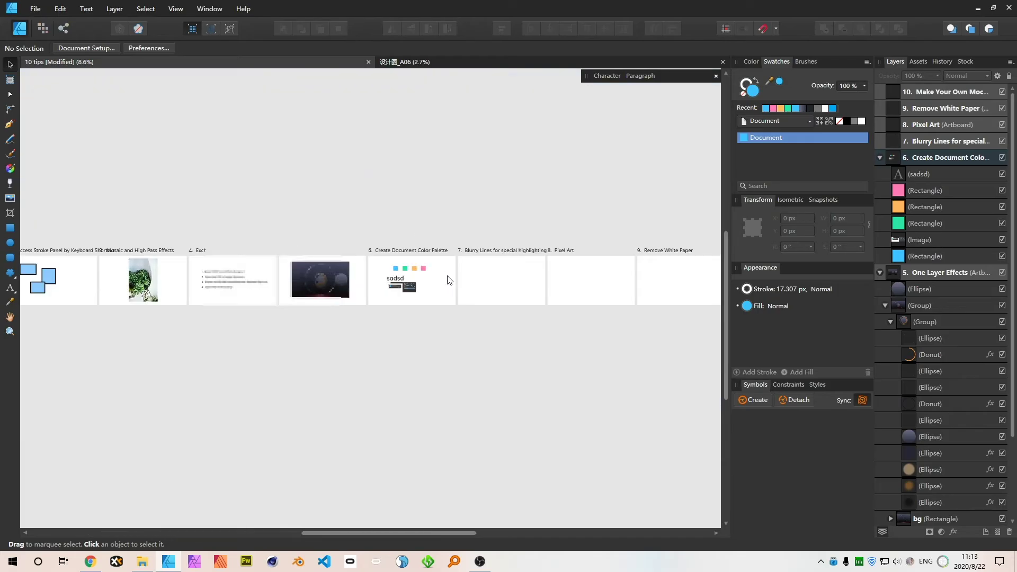
pyautogui.scroll(3, 500, 268)
pyautogui.click(504, 277)
pyautogui.scroll(2, 564, 314)
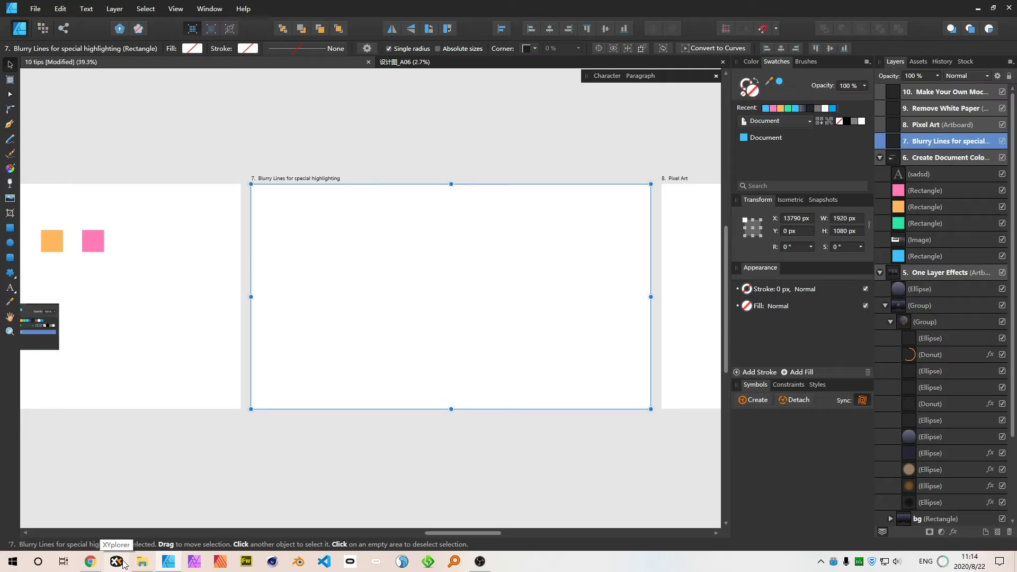
# - Switch to File Explorer, find fish.afdesign in the F:\Artworks\AD folder and open it as a document in Affinity Designer
pyautogui.click(142, 562)
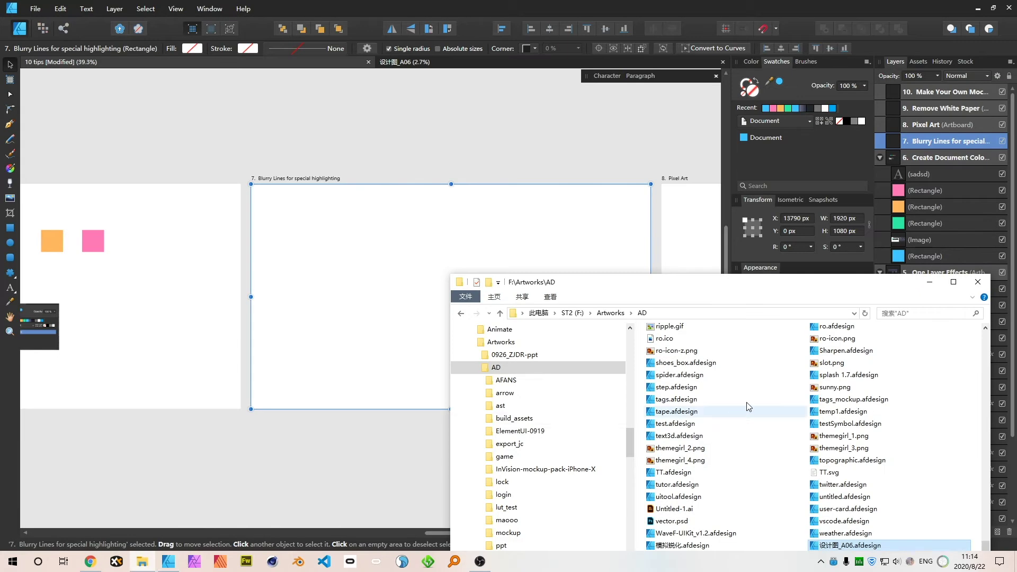
pyautogui.moveTo(843, 283); pyautogui.dragTo(830, 65)
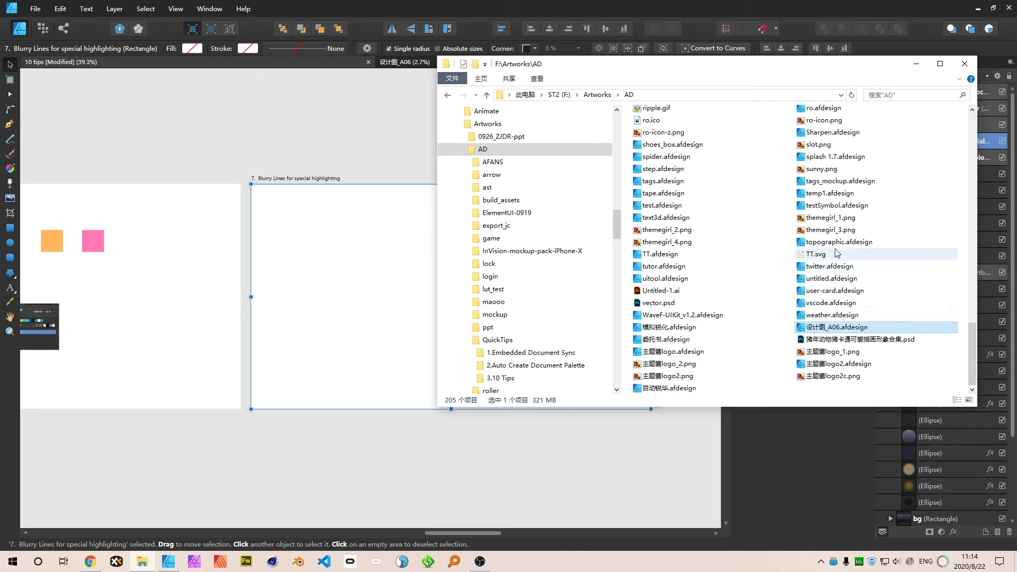
pyautogui.scroll(1, 657, 255)
pyautogui.click(651, 197)
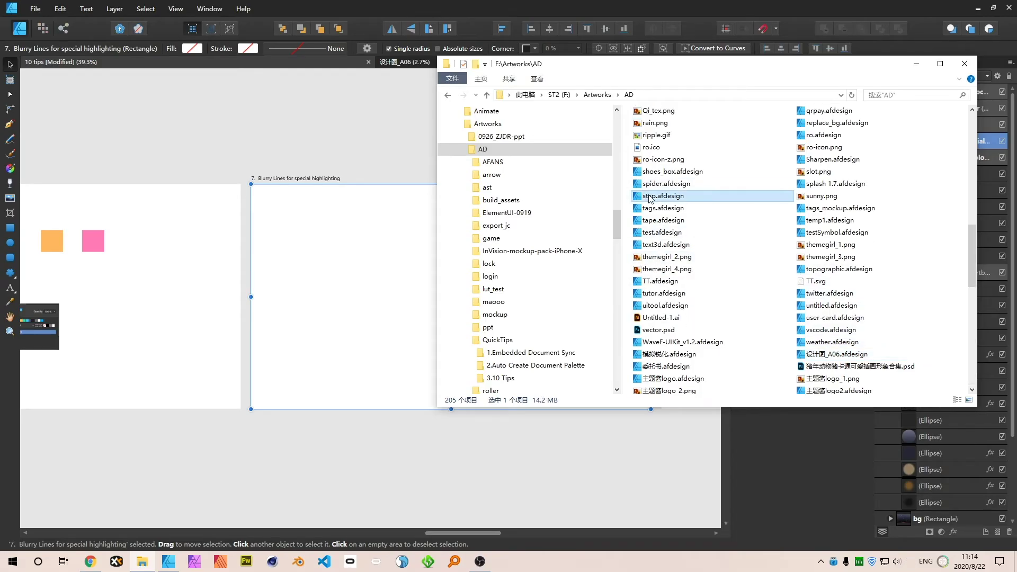
pyautogui.write('fis')
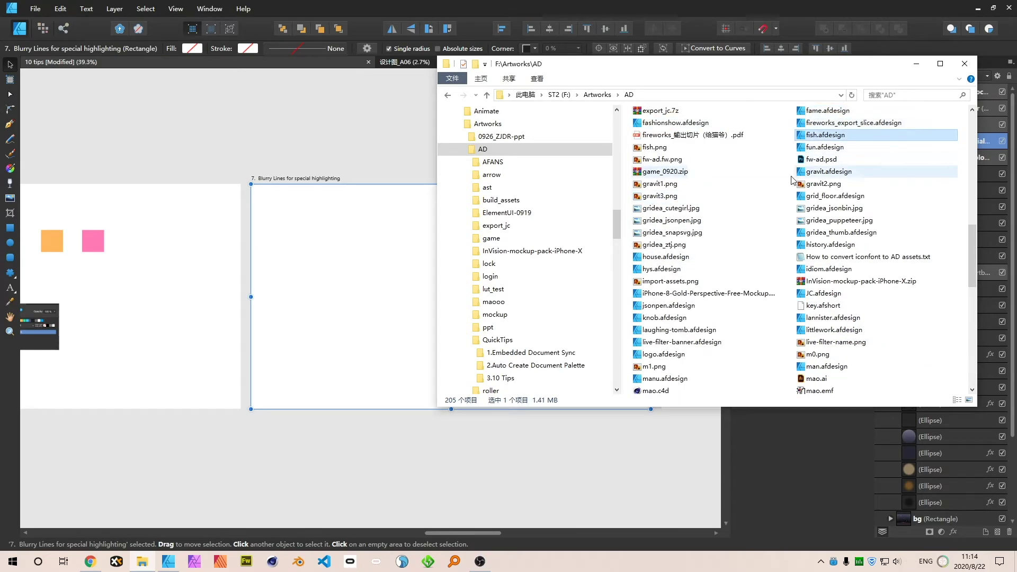
pyautogui.moveTo(821, 137); pyautogui.dragTo(577, 8)
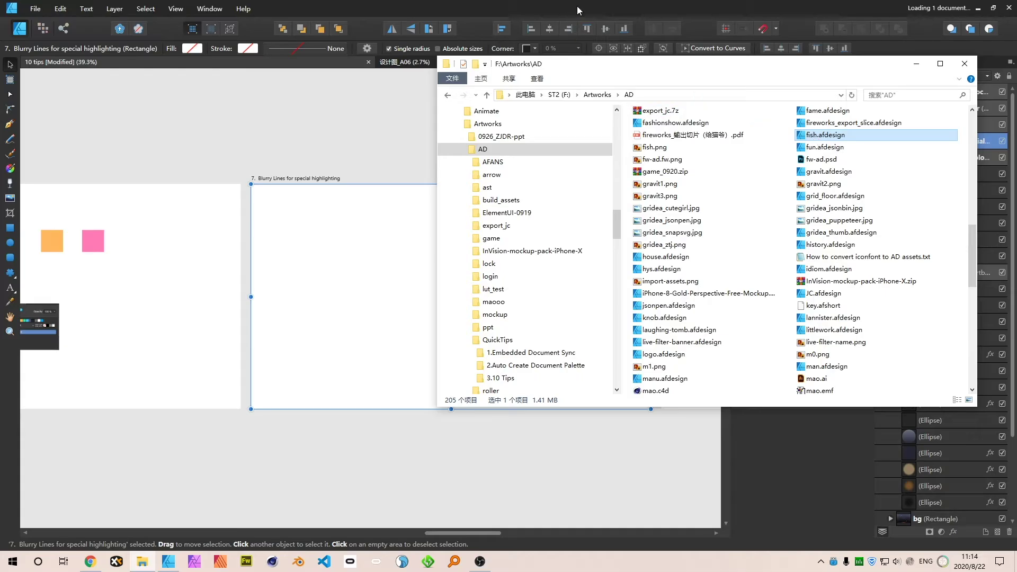
pyautogui.click(360, 163)
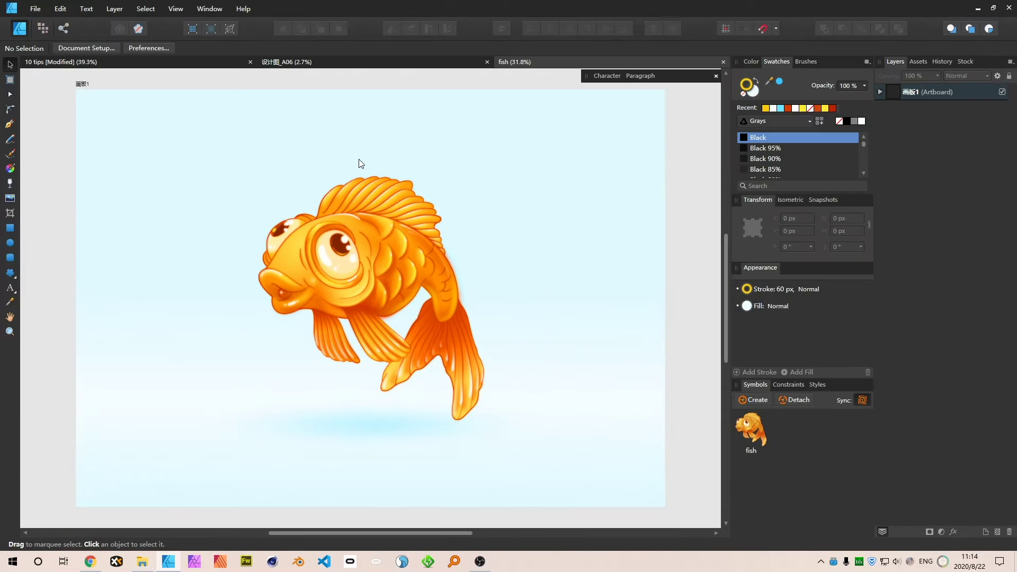
# - Examine the fish drawing's curves up close in outline view and return to the normal view
pyautogui.click(229, 29)
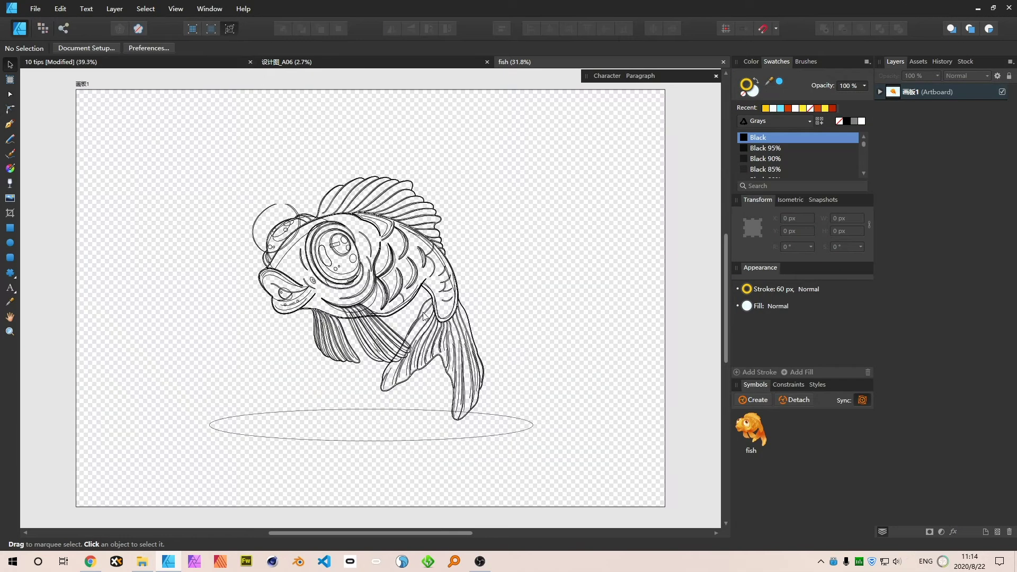
pyautogui.scroll(6, 329, 316)
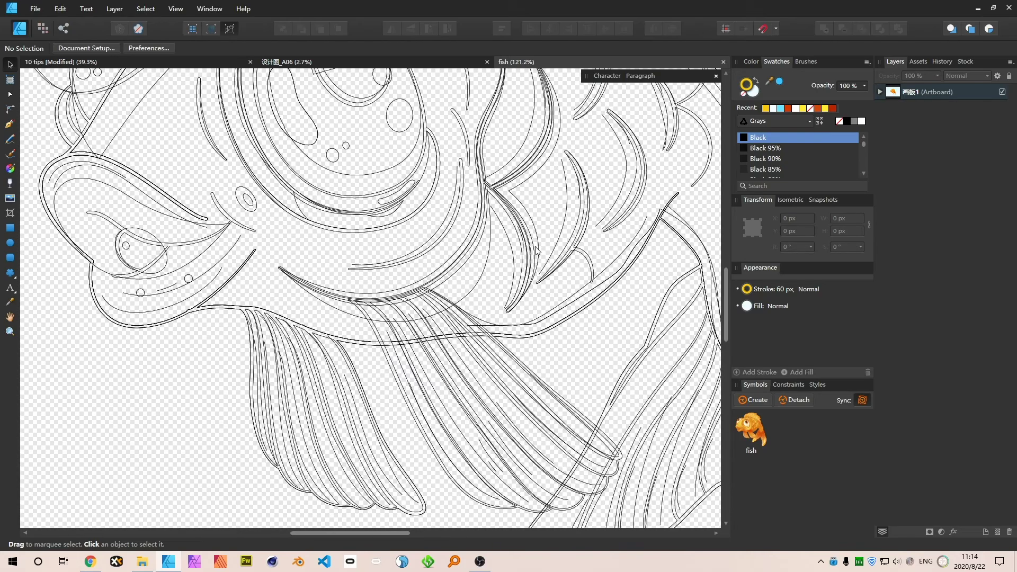
pyautogui.click(230, 30)
# - Try moving the shading curve of a scale on the fish's body aside and undo the move
pyautogui.scroll(4, 486, 190)
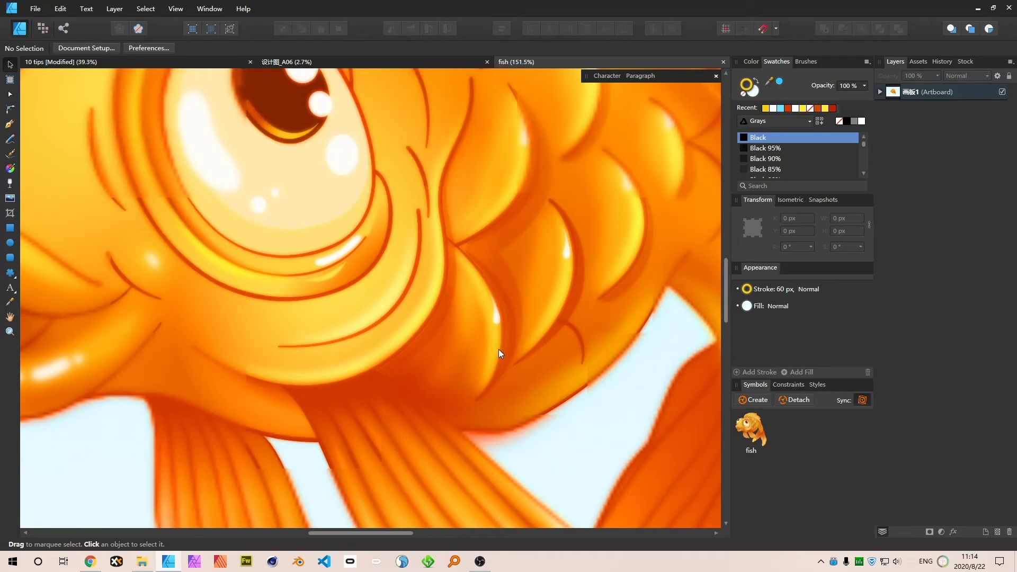
pyautogui.click(494, 345)
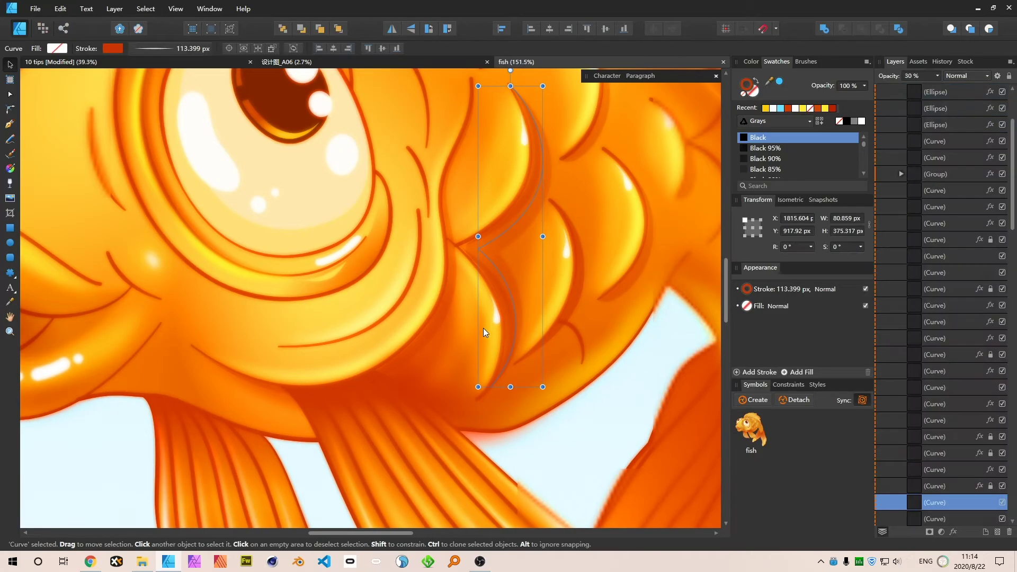
pyautogui.click(556, 292)
pyautogui.moveTo(555, 294); pyautogui.dragTo(532, 295)
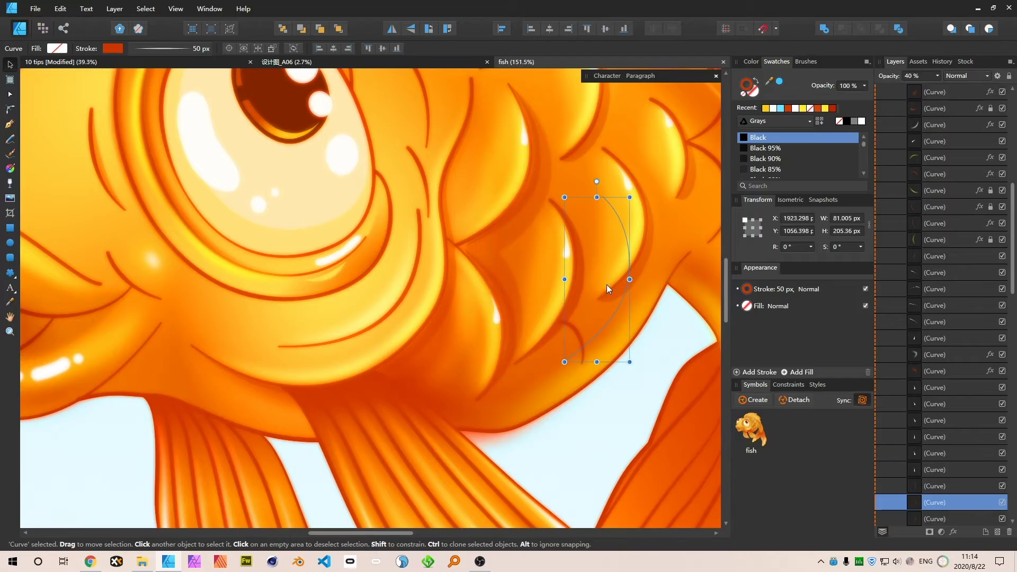
pyautogui.hotkey('ctrl', 'z')
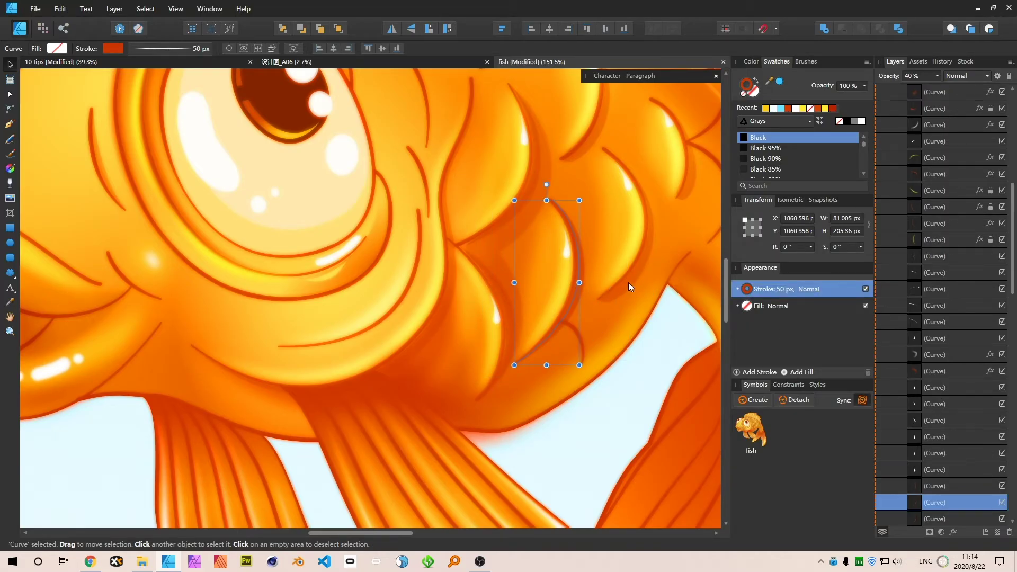
# - Select the small white highlight on one of the fish's scales and examine its stroke settings and pressure profile
pyautogui.scroll(3, 629, 283)
pyautogui.click(672, 201)
pyautogui.scroll(8, 582, 139)
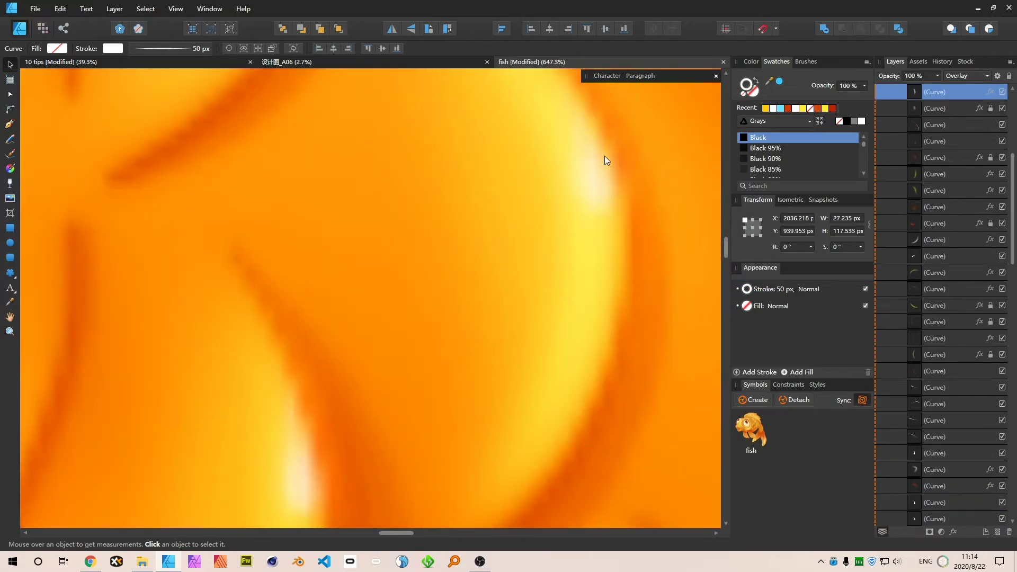
pyautogui.click(574, 199)
pyautogui.moveTo(551, 209)
pyautogui.mouseDown()
pyautogui.moveTo(602, 221)
pyautogui.moveTo(606, 184)
pyautogui.mouseUp()
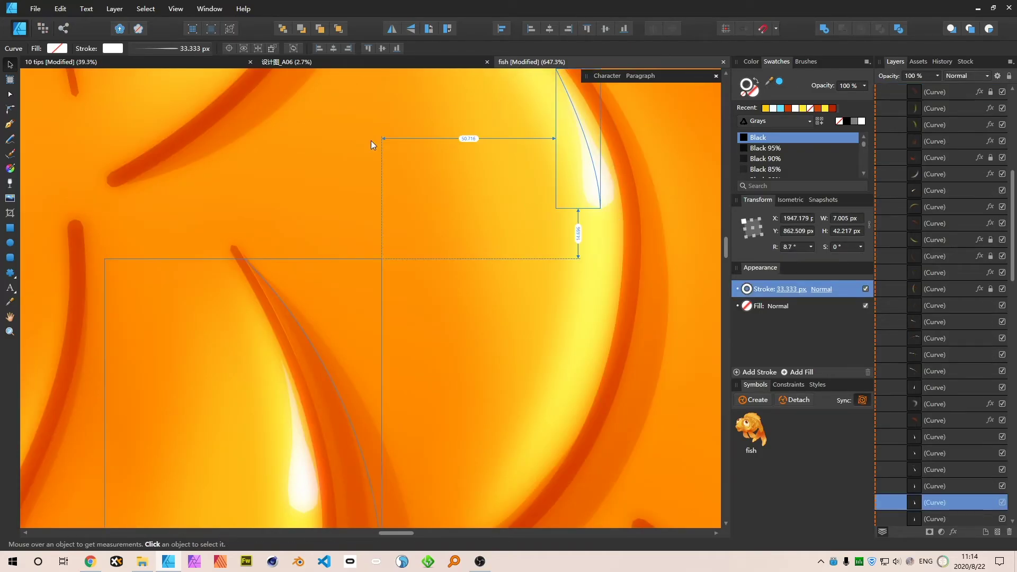
pyautogui.click(184, 49)
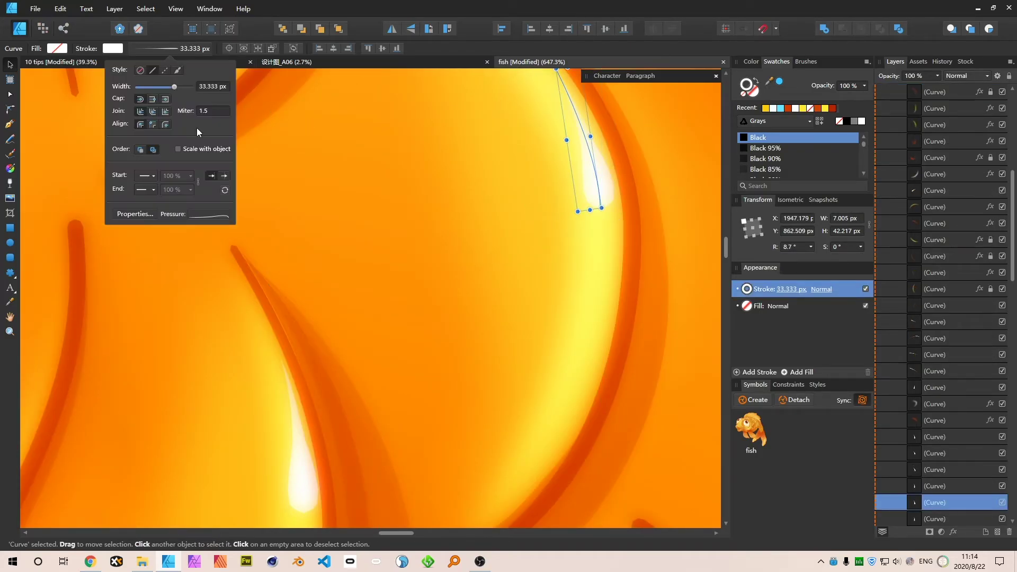
pyautogui.click(205, 214)
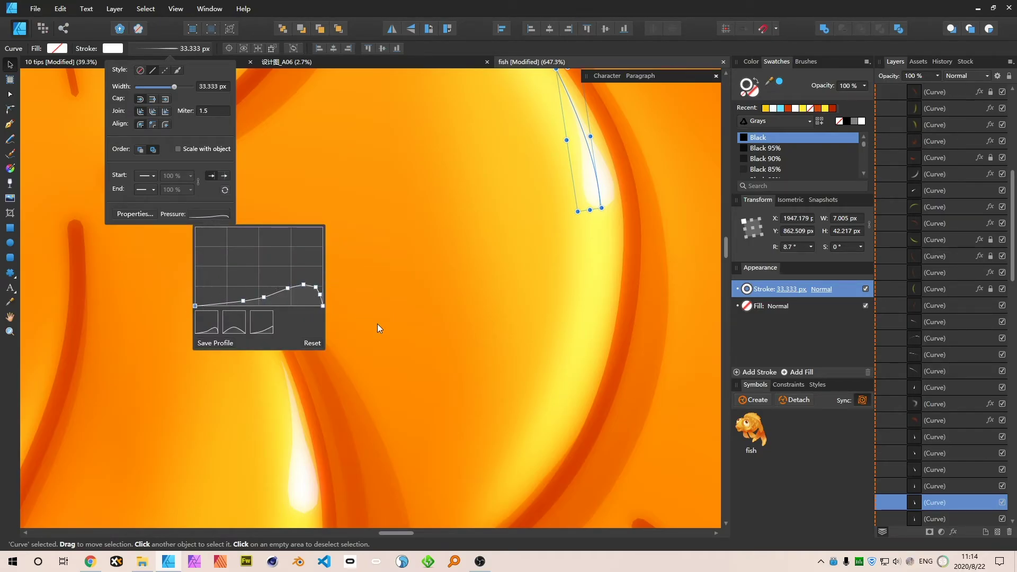
pyautogui.click(601, 175)
pyautogui.hotkey('ctrl', '1')
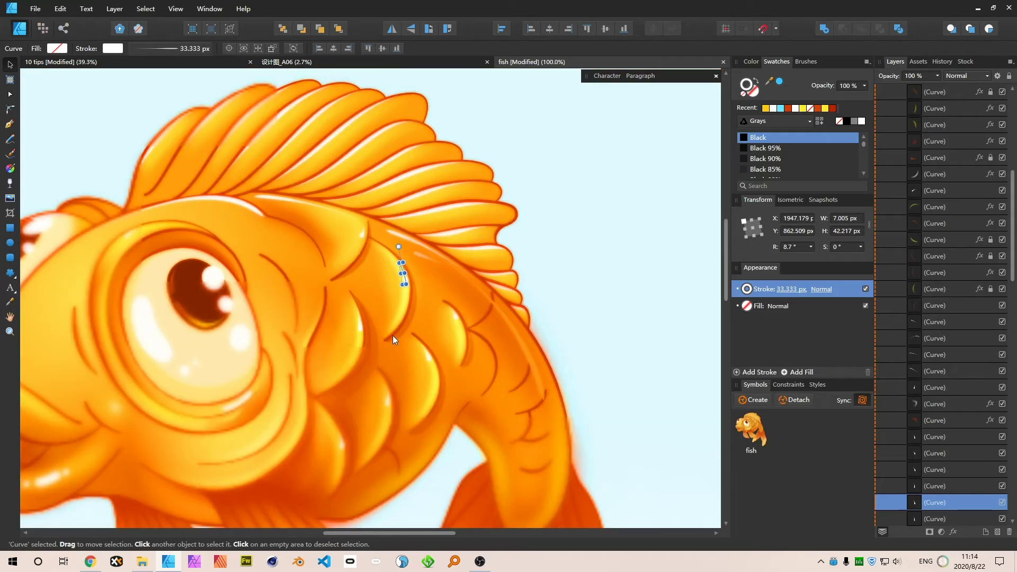
# - Set the blend mode of the overlay highlight curve on the small scale near the tail to Normal and move it beside the scale
pyautogui.scroll(10, 370, 282)
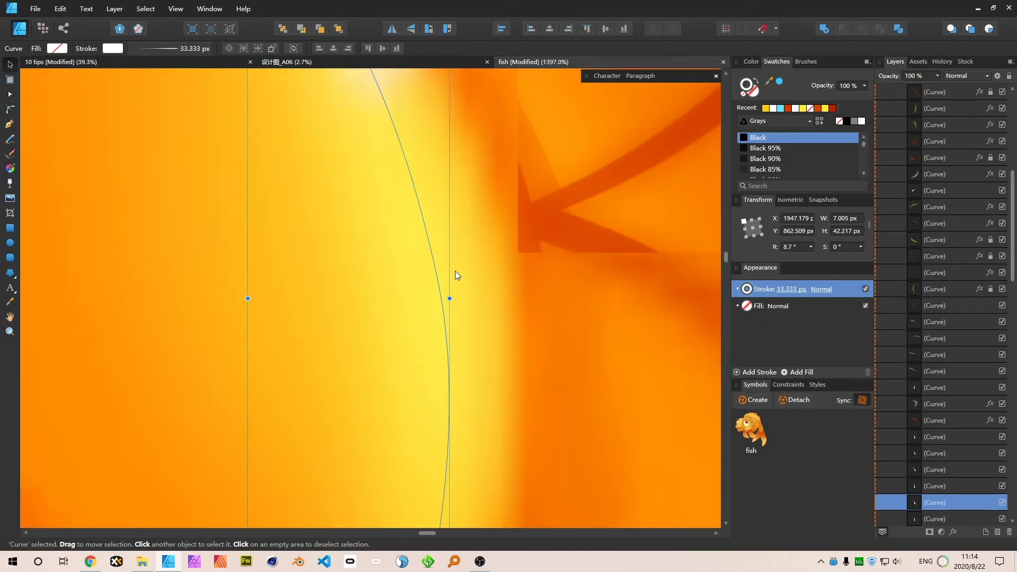
pyautogui.scroll(-5, 459, 273)
pyautogui.click(461, 271)
pyautogui.scroll(-2, 461, 272)
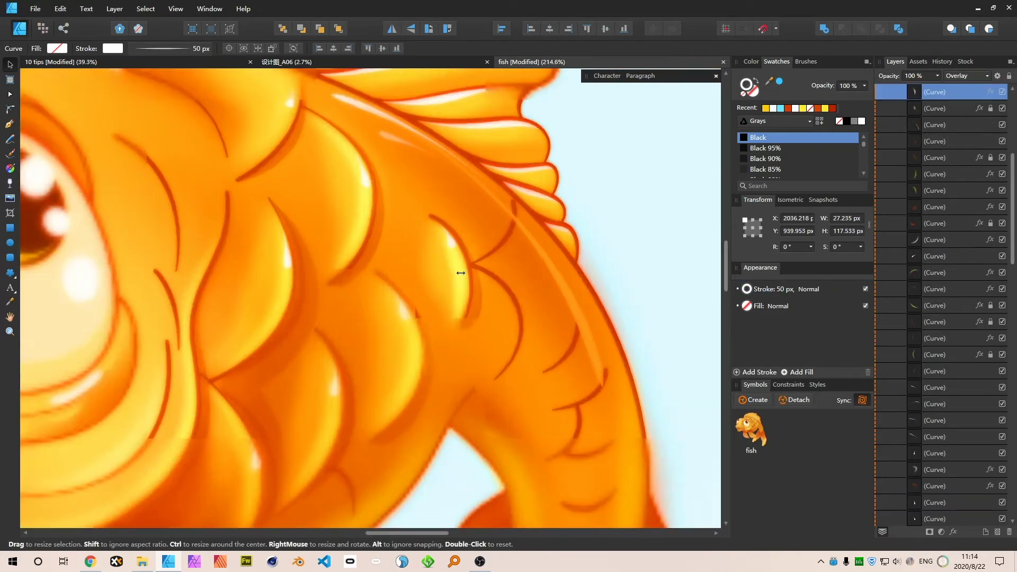
pyautogui.scroll(2, 461, 273)
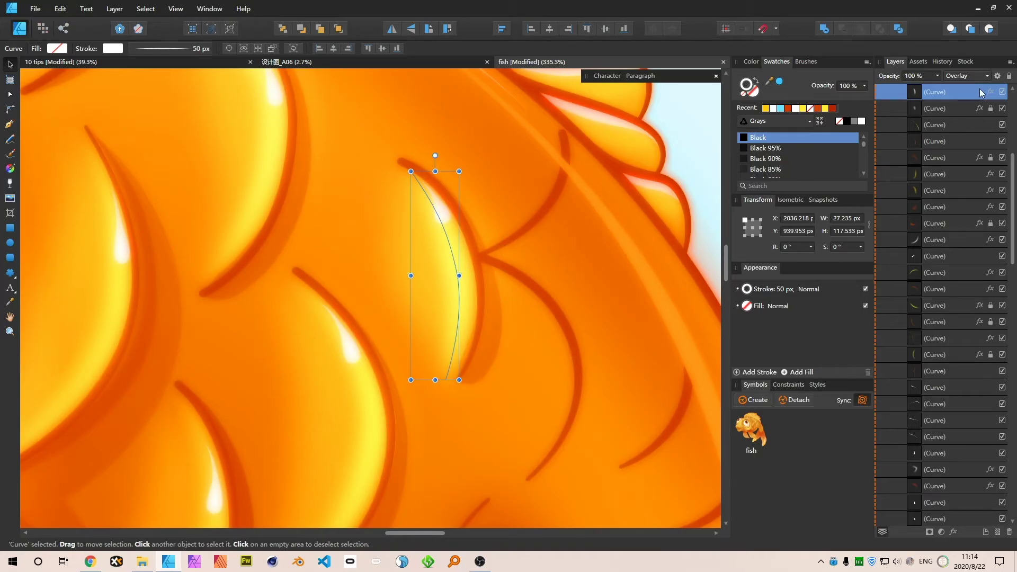
pyautogui.moveTo(477, 248); pyautogui.dragTo(595, 214)
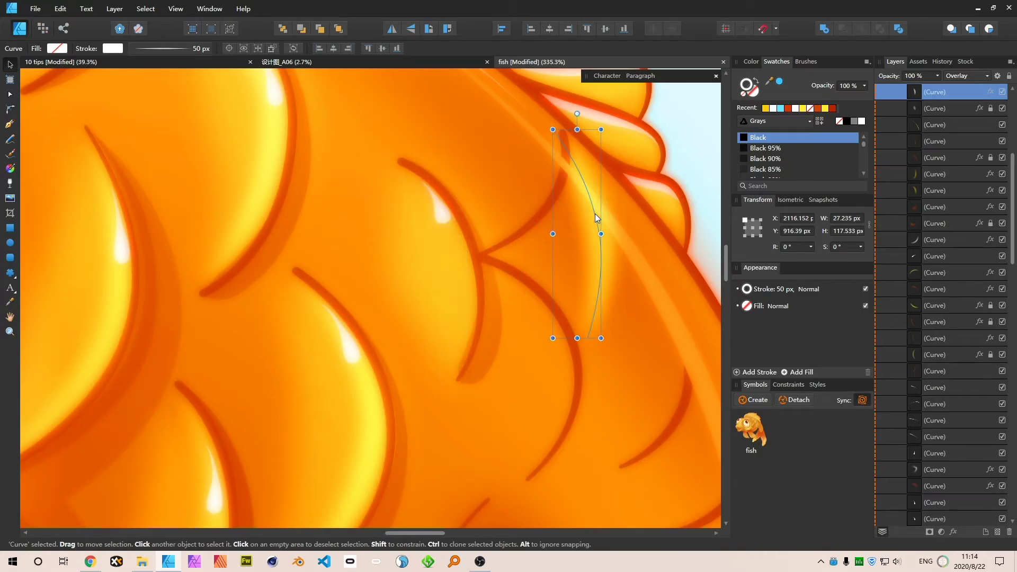
pyautogui.hotkey('ctrl', 'z')
pyautogui.click(967, 76)
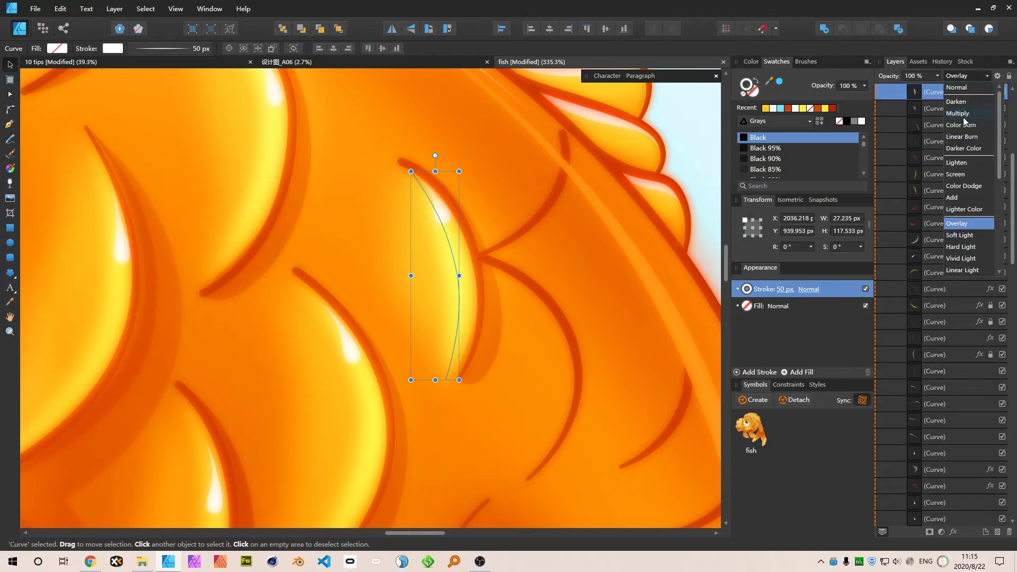
pyautogui.click(973, 90)
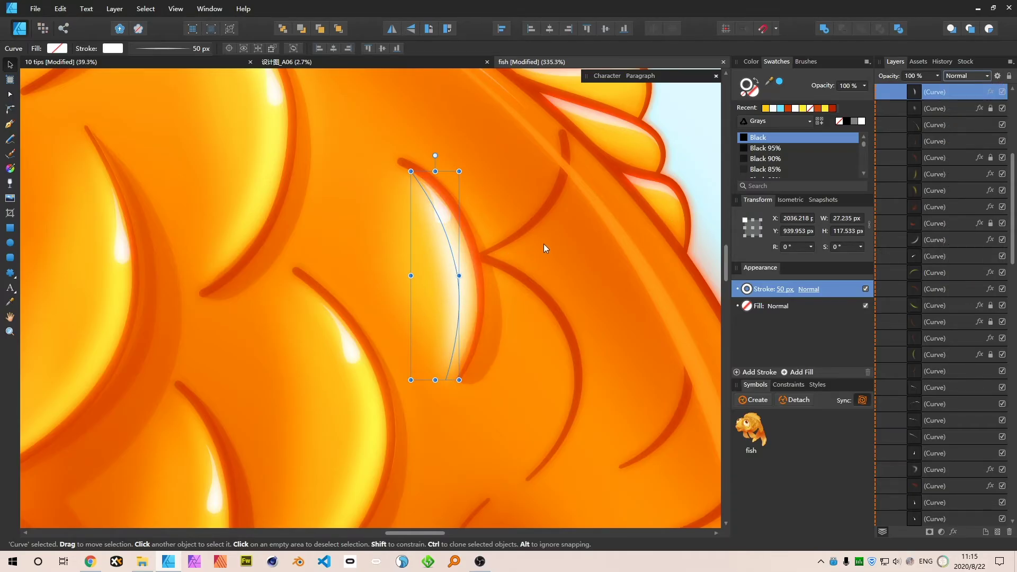
pyautogui.moveTo(454, 257); pyautogui.dragTo(546, 243)
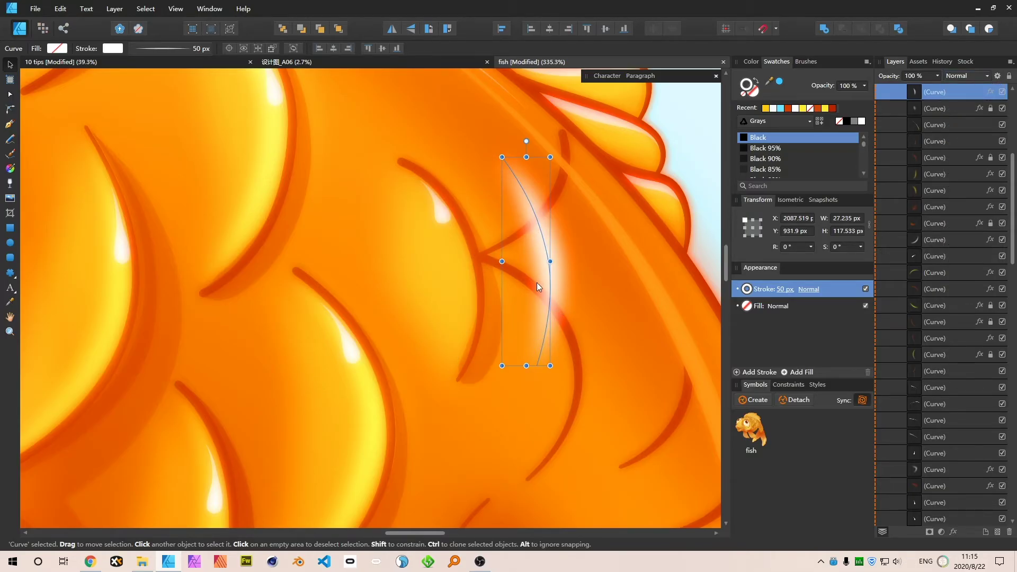
# - Compare the moved highlight curve without and with its Gaussian Blur layer effect, and view the fish at 100% and as a whole
pyautogui.click(991, 94)
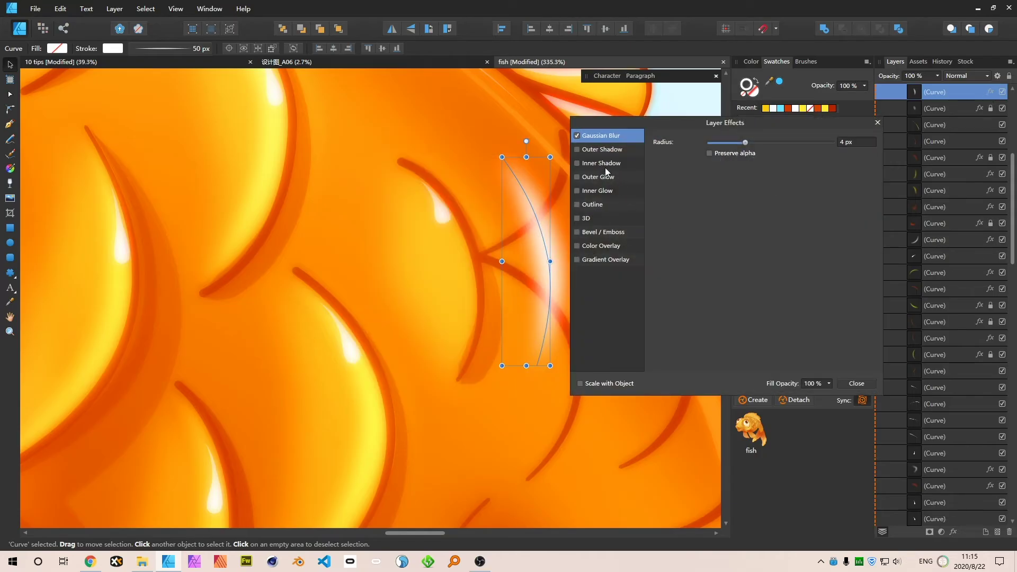
pyautogui.click(577, 136)
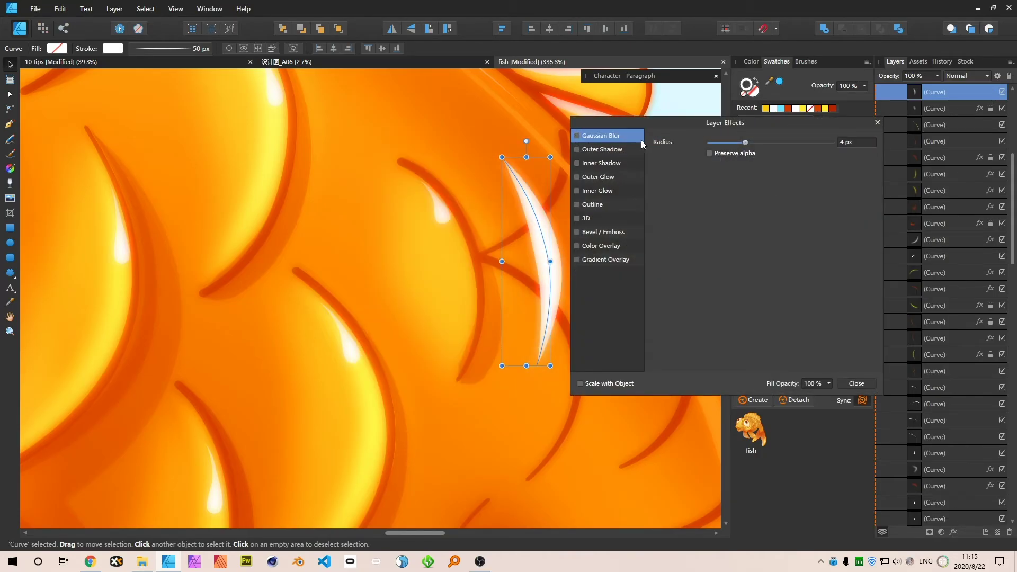
pyautogui.moveTo(675, 126); pyautogui.dragTo(821, 133)
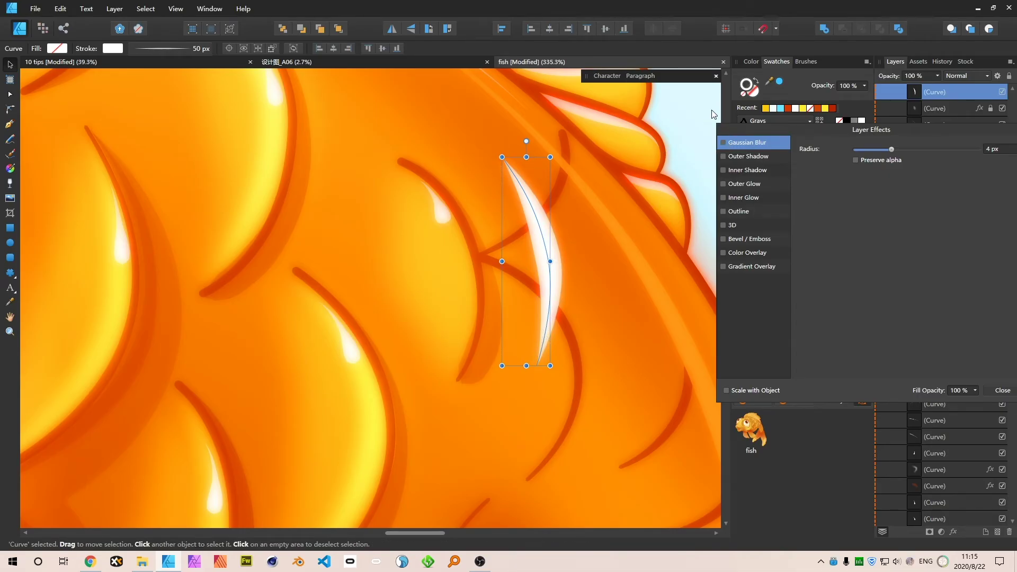
pyautogui.click(724, 143)
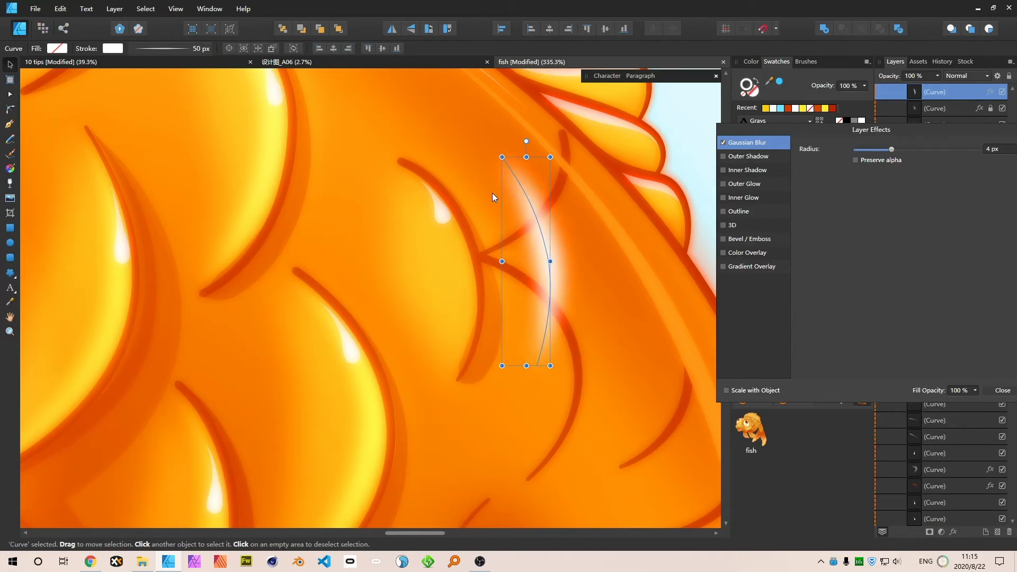
pyautogui.click(631, 231)
pyautogui.hotkey('ctrl', '1')
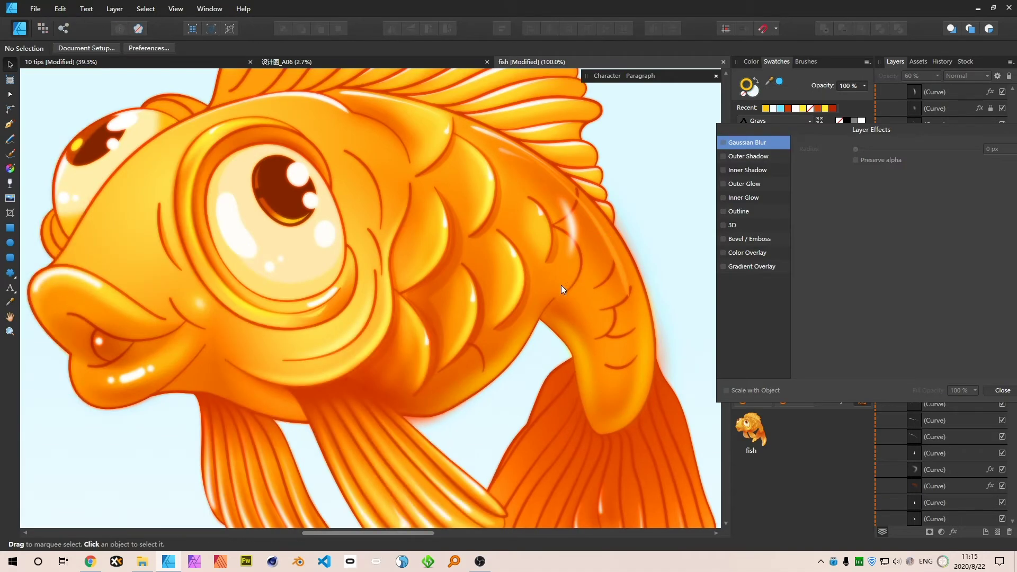
pyautogui.hotkey('ctrl', '0')
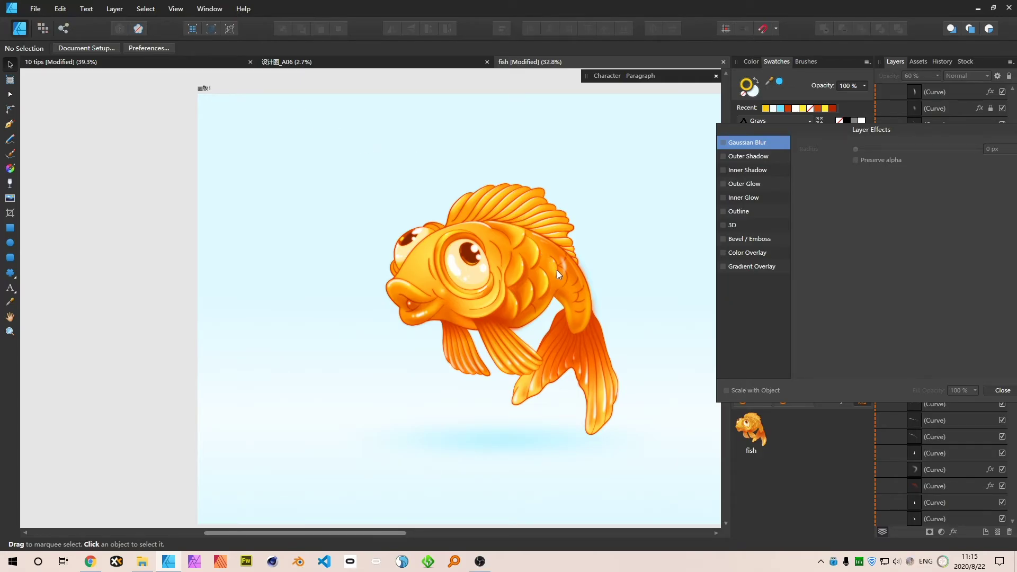
# - Close the fish document without saving its changes and close the 设计图_A06 document
pyautogui.hotkey('ctrl', 'w')
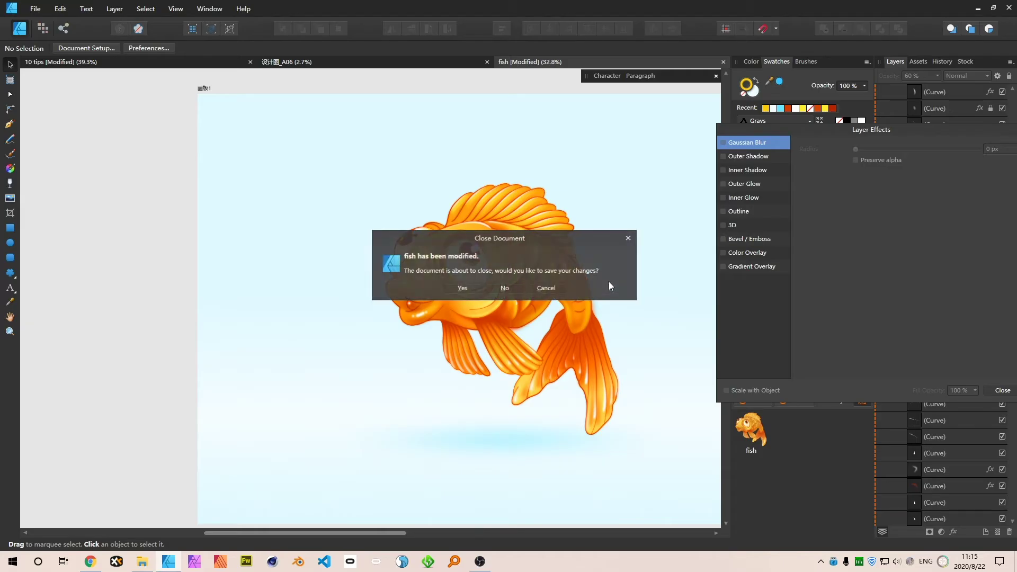
pyautogui.click(511, 286)
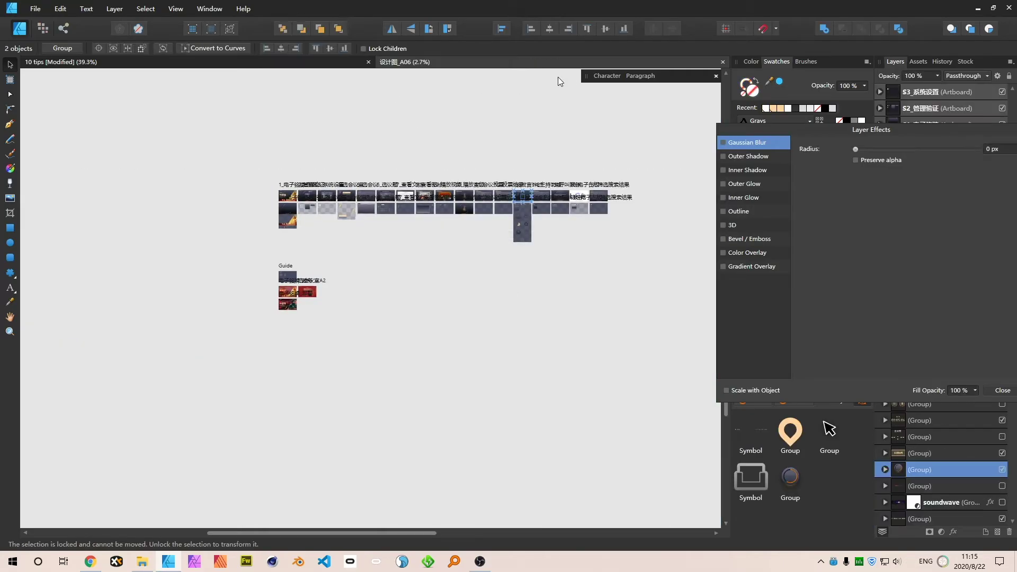
pyautogui.click(722, 62)
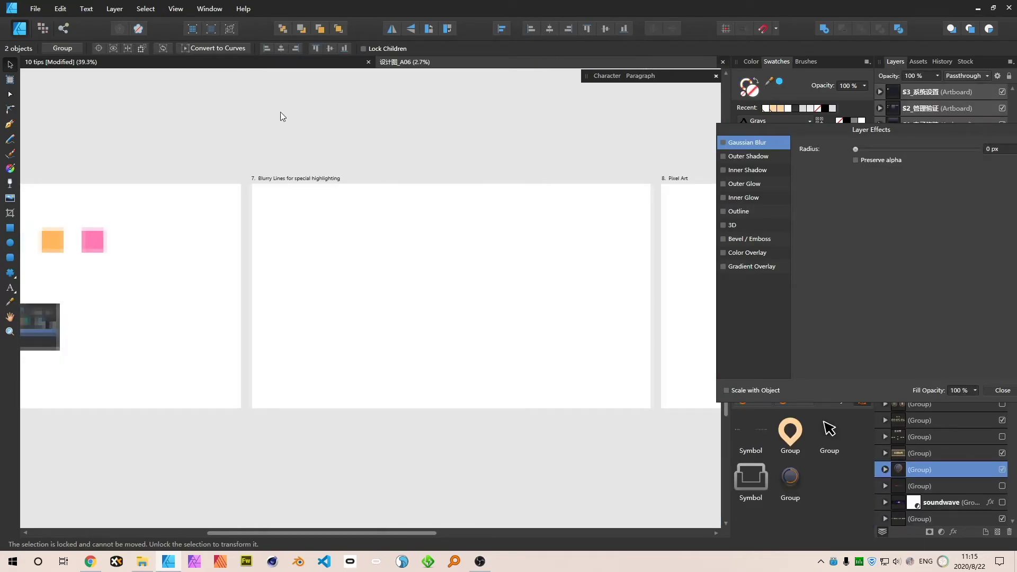
# - Look back through the earlier tip artboards to the Preface and examine its list of ten tips
pyautogui.press('space')
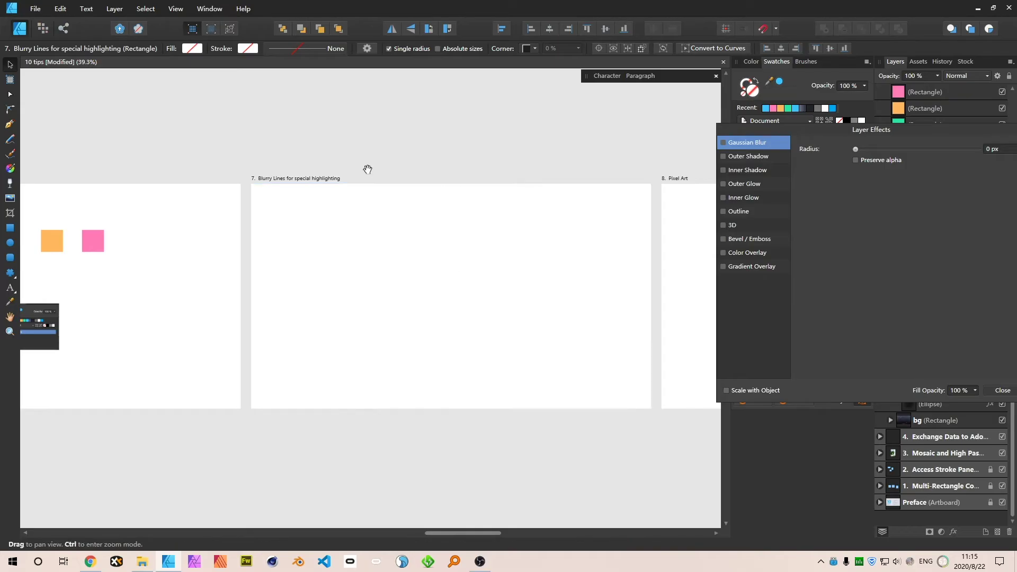
pyautogui.moveTo(244, 152); pyautogui.dragTo(538, 173)
pyautogui.moveTo(273, 161); pyautogui.dragTo(504, 158)
pyautogui.moveTo(243, 158); pyautogui.dragTo(434, 167)
pyautogui.moveTo(243, 186); pyautogui.dragTo(545, 174)
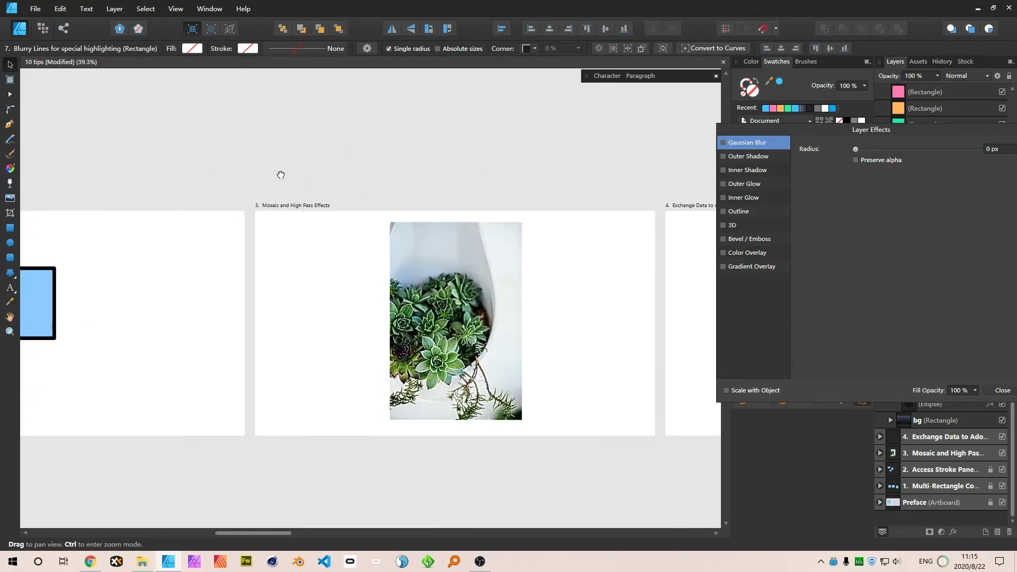
pyautogui.moveTo(281, 175); pyautogui.dragTo(530, 180)
pyautogui.moveTo(261, 187); pyautogui.dragTo(571, 190)
pyautogui.moveTo(239, 178); pyautogui.dragTo(476, 121)
pyautogui.scroll(2, 517, 301)
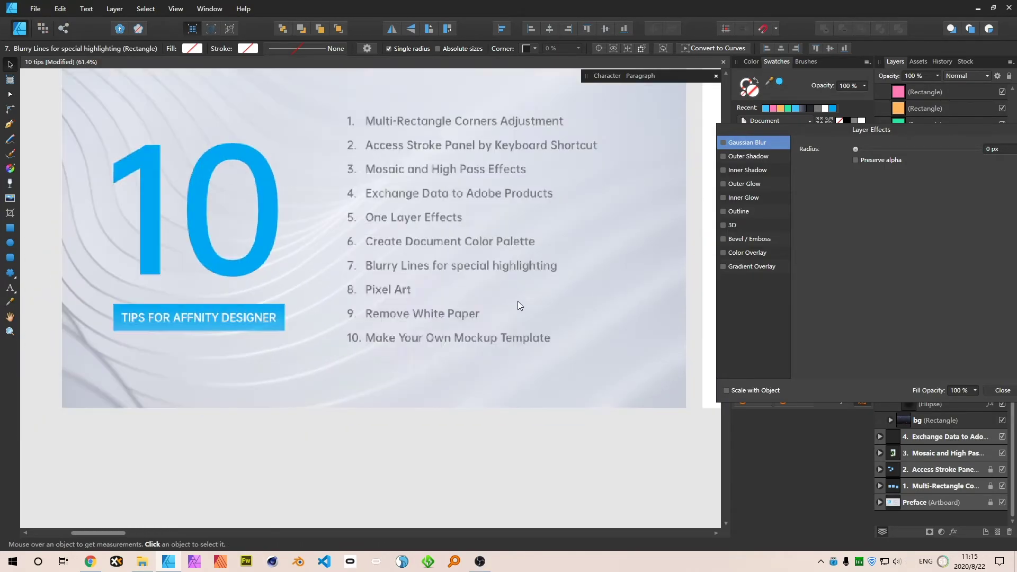
# - Select the "8. Pixel Art" artboard and close the Layer Effects dialog
pyautogui.scroll(-6, 358, 292)
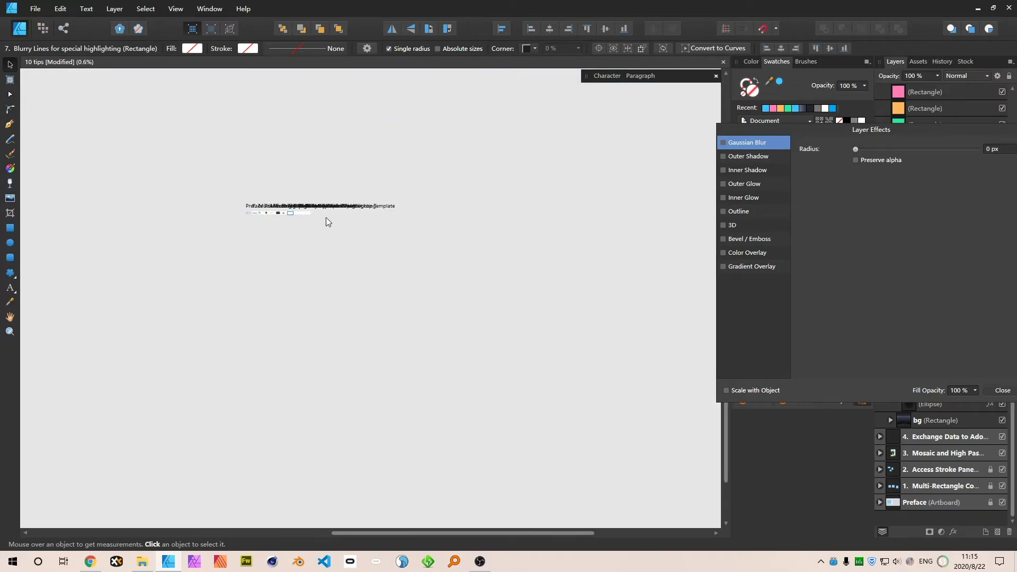
pyautogui.scroll(4, 326, 217)
pyautogui.scroll(2, 217, 186)
pyautogui.click(518, 200)
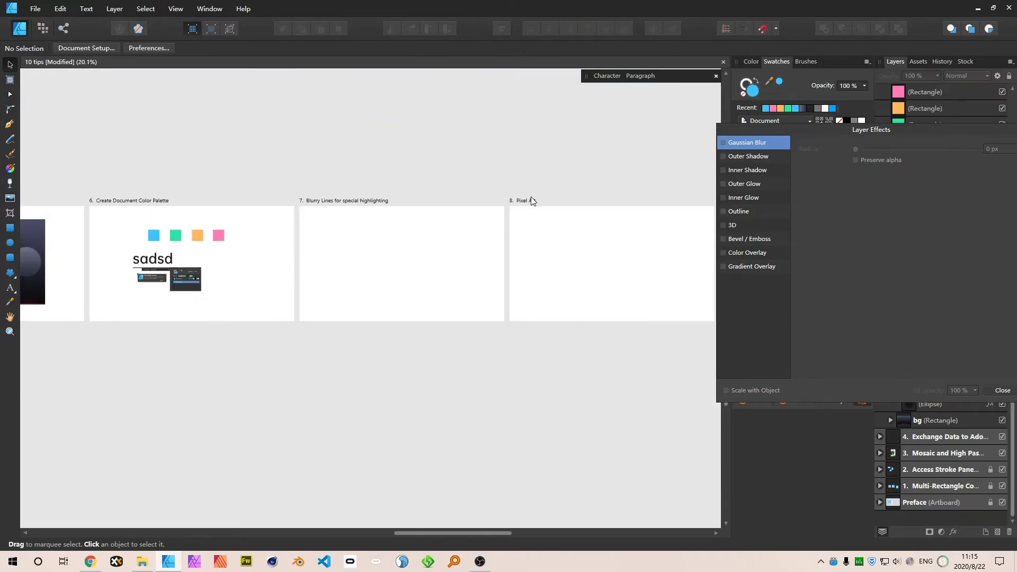
pyautogui.click(643, 231)
pyautogui.scroll(3, 690, 234)
pyautogui.press('space')
pyautogui.moveTo(652, 143); pyautogui.dragTo(528, 112)
pyautogui.moveTo(850, 130); pyautogui.dragTo(687, 159)
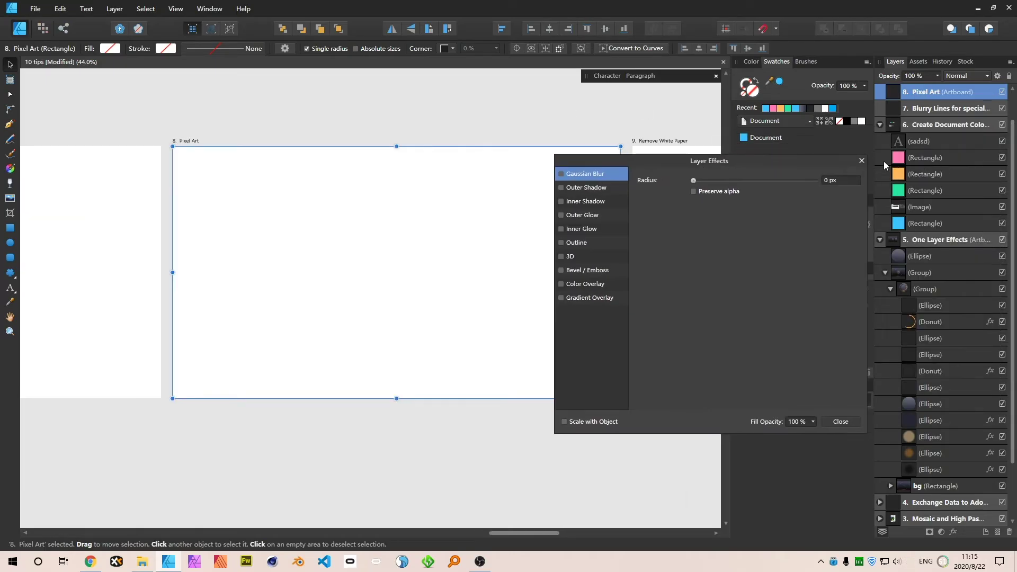
pyautogui.click(862, 163)
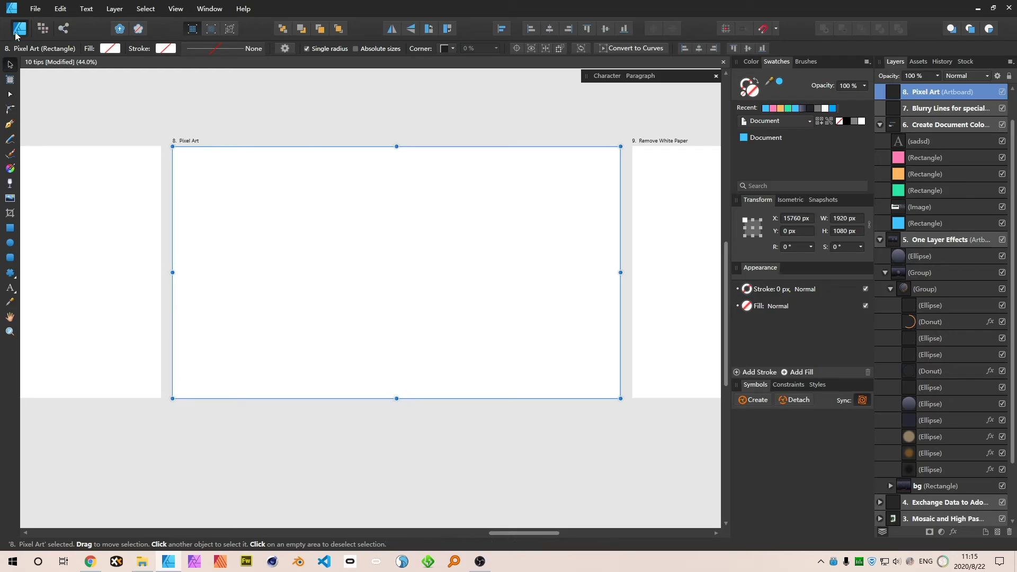
# - Switch to the Pixel Persona and collapse the floating Stock panel
pyautogui.click(45, 28)
pyautogui.scroll(5, 369, 293)
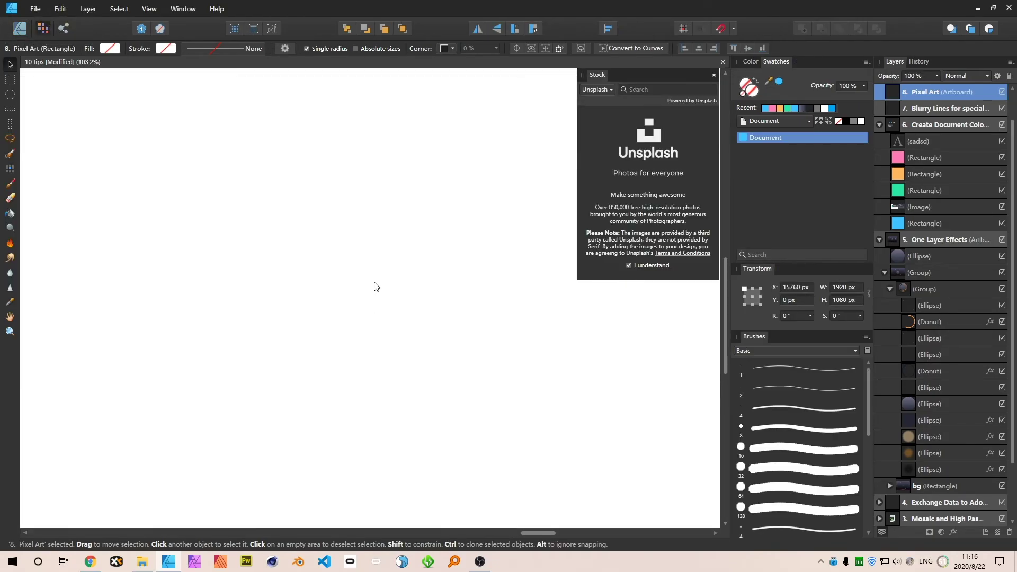
pyautogui.click(608, 75)
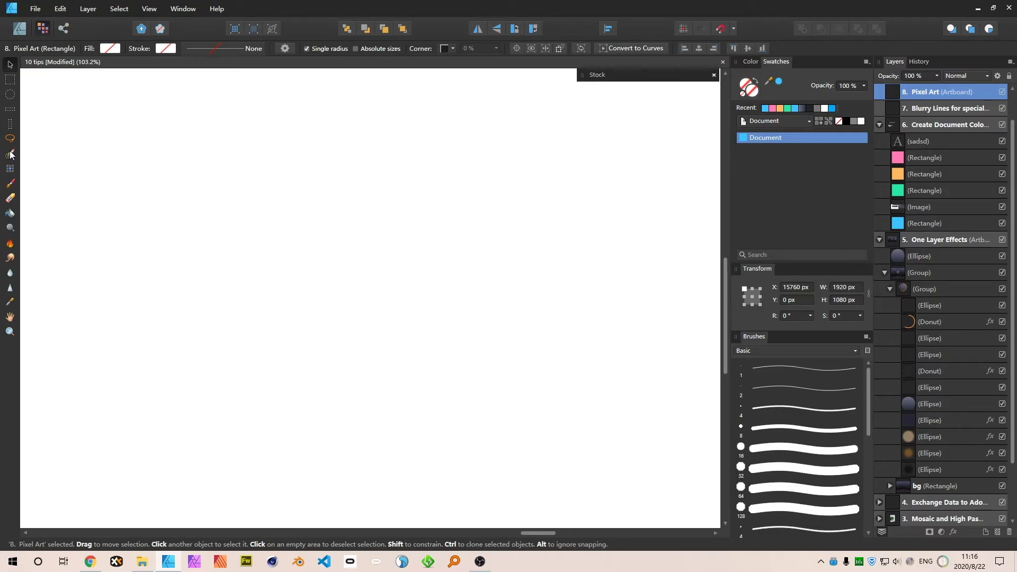
# - Paint freehand blue strokes spanning about 550 by 390 px on the Pixel Art artboard with the Pixel tool and delete the resulting layer
pyautogui.click(13, 171)
pyautogui.moveTo(450, 277)
pyautogui.mouseDown()
pyautogui.moveTo(383, 244)
pyautogui.moveTo(424, 240)
pyautogui.mouseUp()
pyautogui.click(795, 108)
pyautogui.moveTo(233, 286)
pyautogui.mouseDown()
pyautogui.moveTo(408, 208)
pyautogui.moveTo(367, 337)
pyautogui.moveTo(512, 365)
pyautogui.mouseUp()
pyautogui.scroll(4, 447, 376)
pyautogui.moveTo(522, 212)
pyautogui.mouseDown()
pyautogui.moveTo(524, 330)
pyautogui.moveTo(339, 396)
pyautogui.moveTo(552, 329)
pyautogui.moveTo(391, 341)
pyautogui.moveTo(461, 377)
pyautogui.moveTo(387, 327)
pyautogui.moveTo(382, 297)
pyautogui.moveTo(446, 302)
pyautogui.moveTo(460, 329)
pyautogui.mouseUp()
pyautogui.scroll(-6, 460, 329)
pyautogui.press('v')
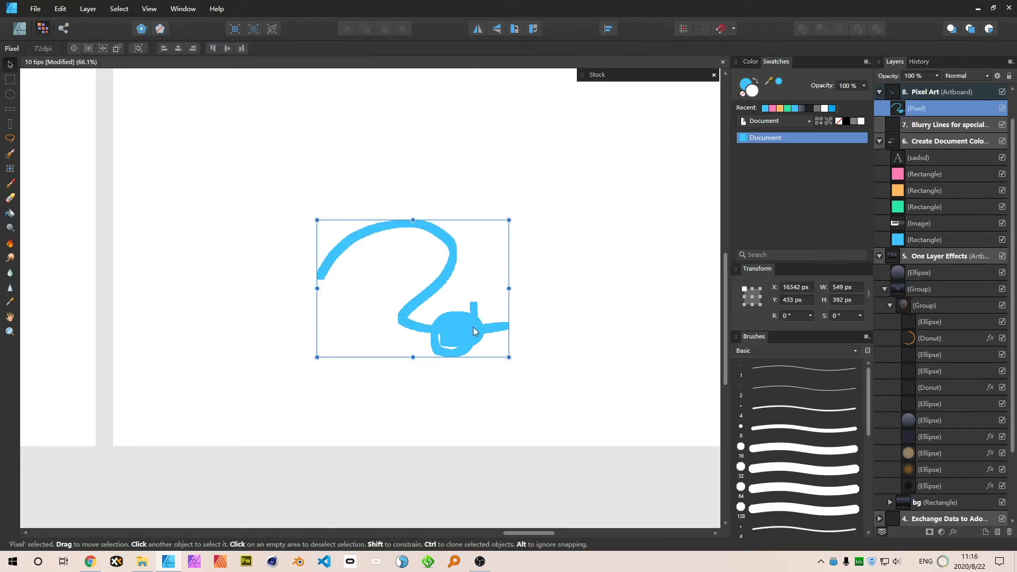
pyautogui.press('Delete')
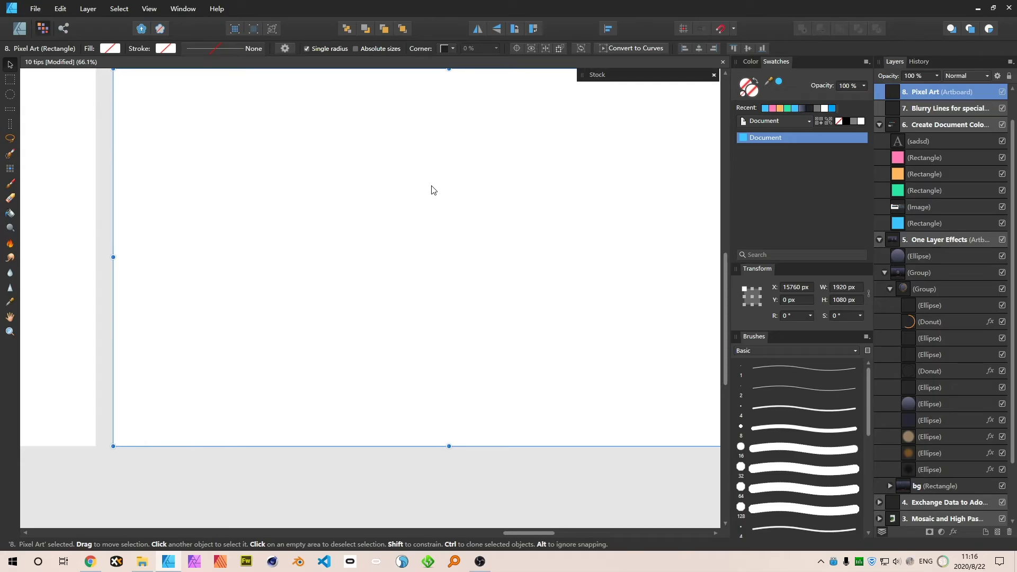
# - Return to the Designer Persona and draw a C-shaped curve with two smooth nodes on the Pixel Art artboard using the Pen tool
pyautogui.click(19, 28)
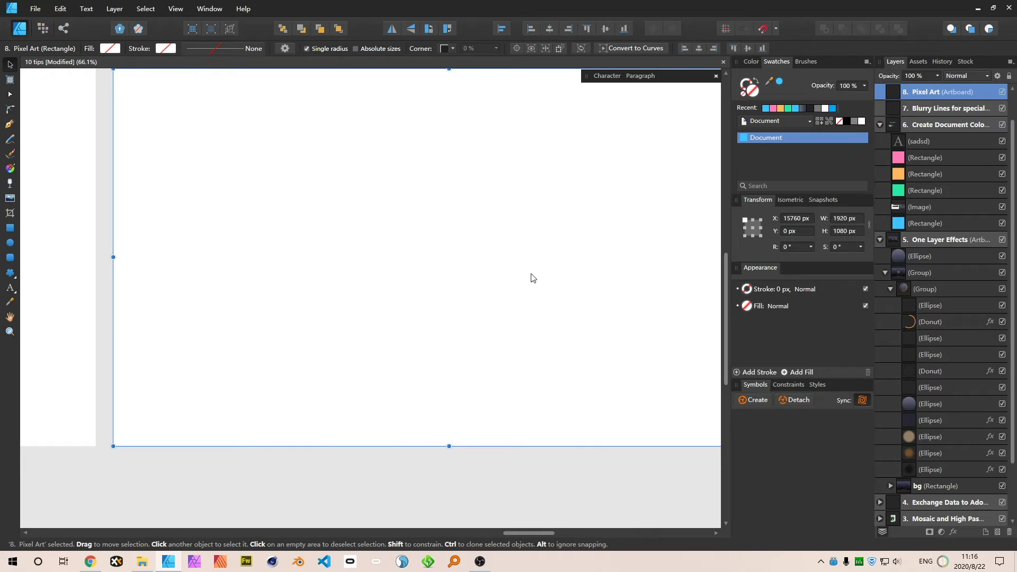
pyautogui.press('p')
pyautogui.moveTo(497, 181); pyautogui.dragTo(613, 148)
pyautogui.moveTo(510, 318); pyautogui.dragTo(647, 311)
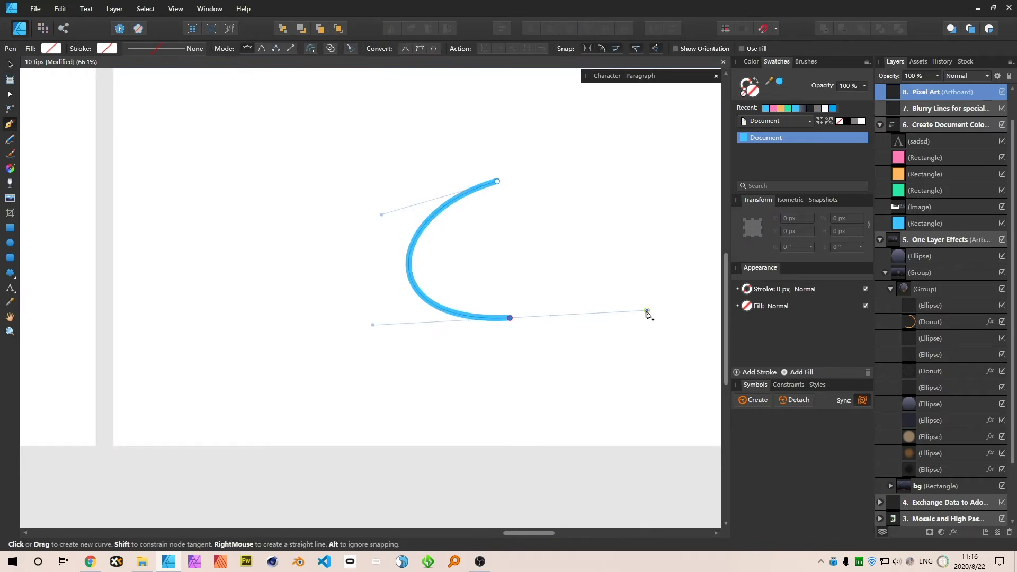
# - Open the Blend Options of the blue curve and raise the Coverage Map's start point to the maximum, making a flat line
pyautogui.press('v')
pyautogui.scroll(6, 494, 265)
pyautogui.scroll(-2, 392, 245)
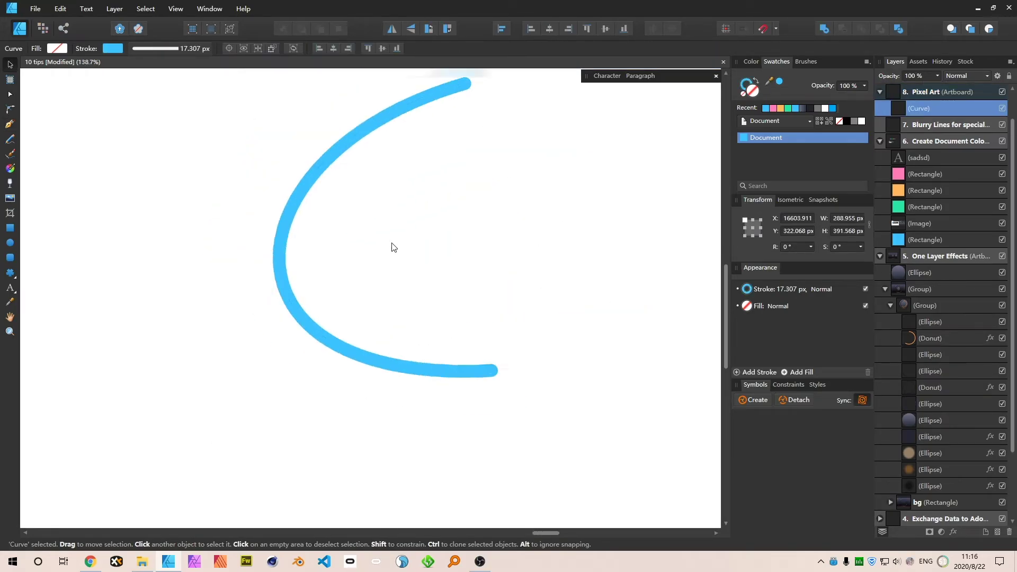
pyautogui.click(996, 77)
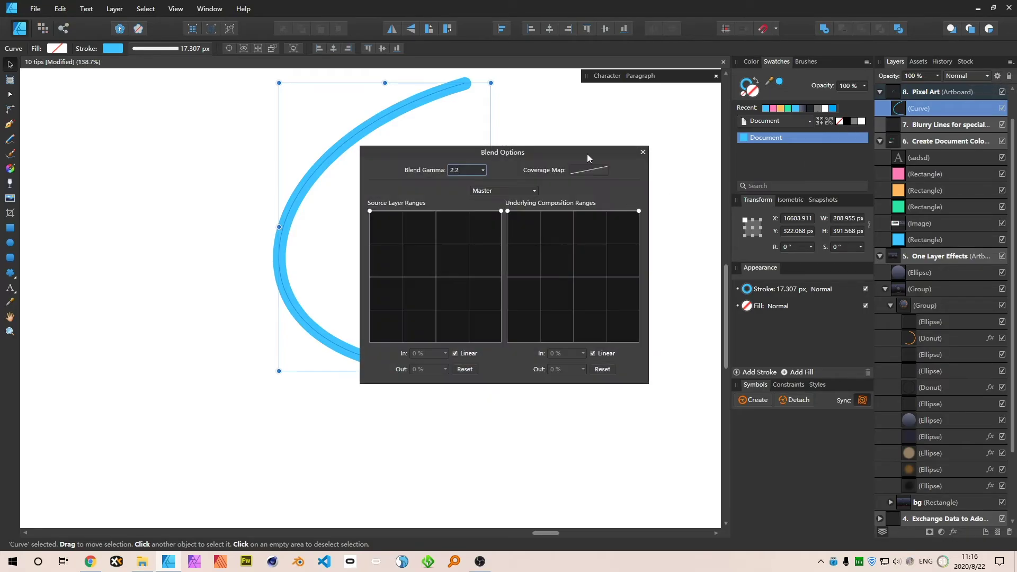
pyautogui.moveTo(587, 153); pyautogui.dragTo(809, 151)
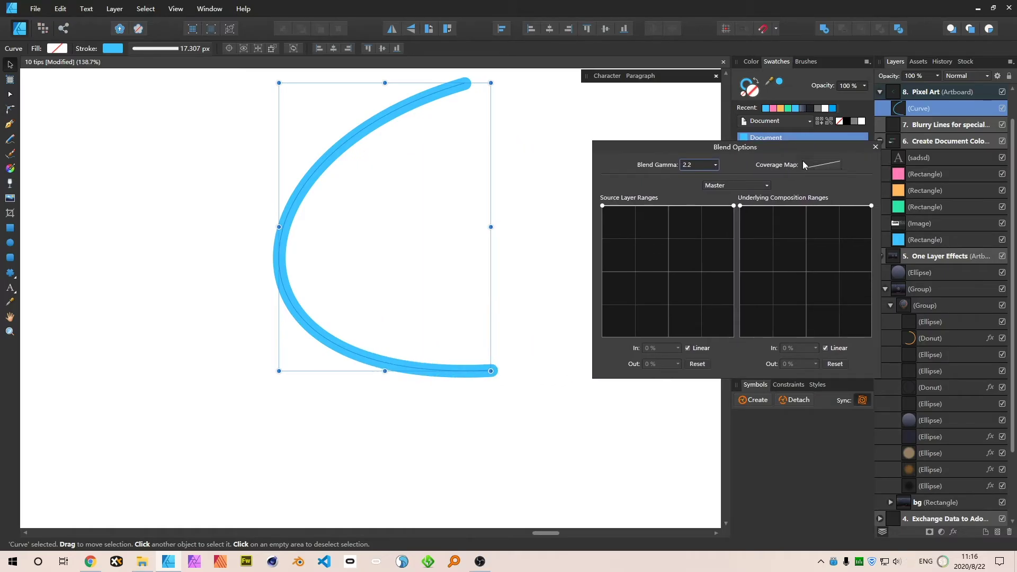
pyautogui.click(834, 166)
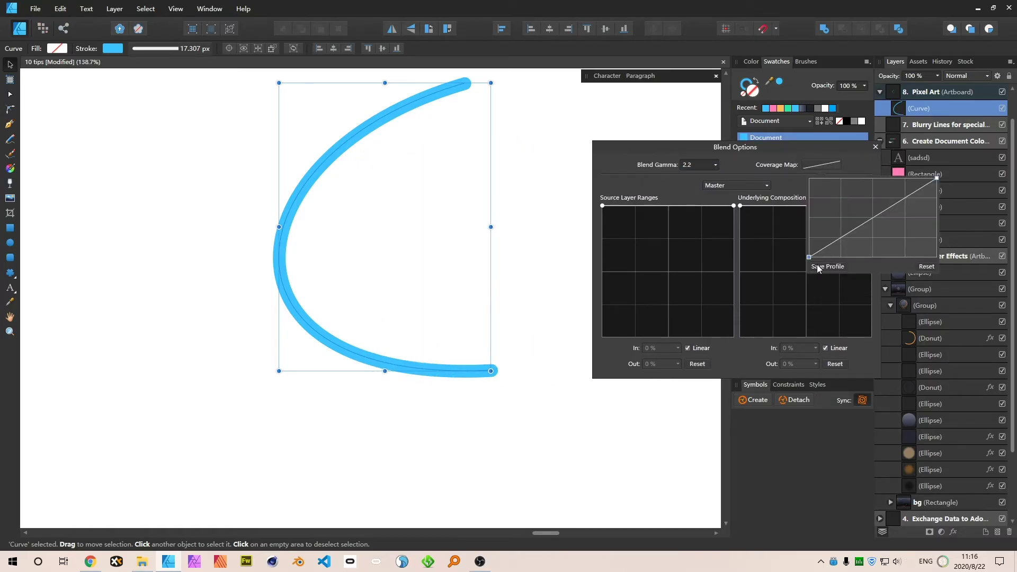
pyautogui.moveTo(808, 258); pyautogui.dragTo(800, 158)
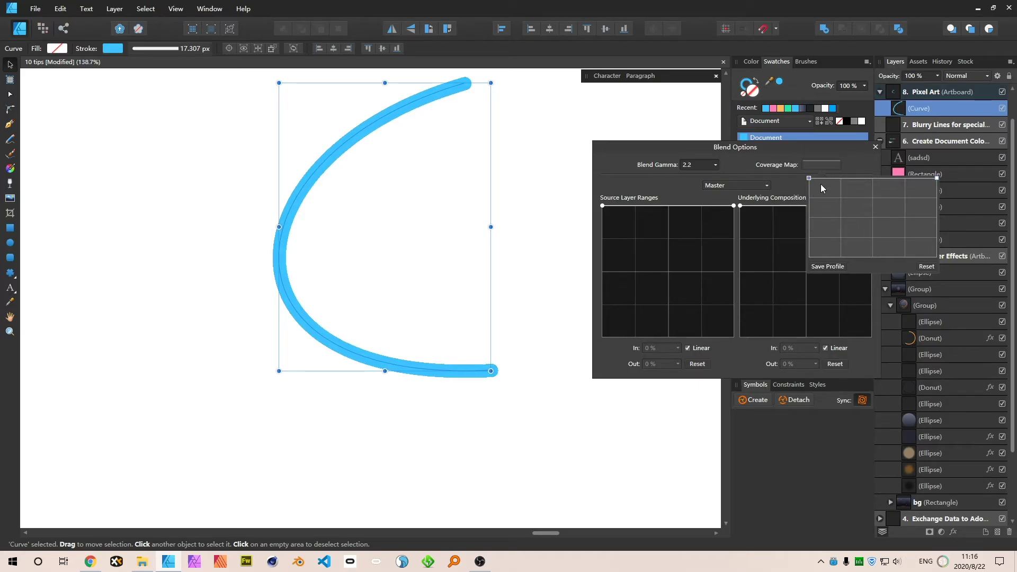
# - Deselect the curve and turn on the pixel view mode to preview its edges as pixels
pyautogui.click(379, 72)
pyautogui.scroll(10, 452, 100)
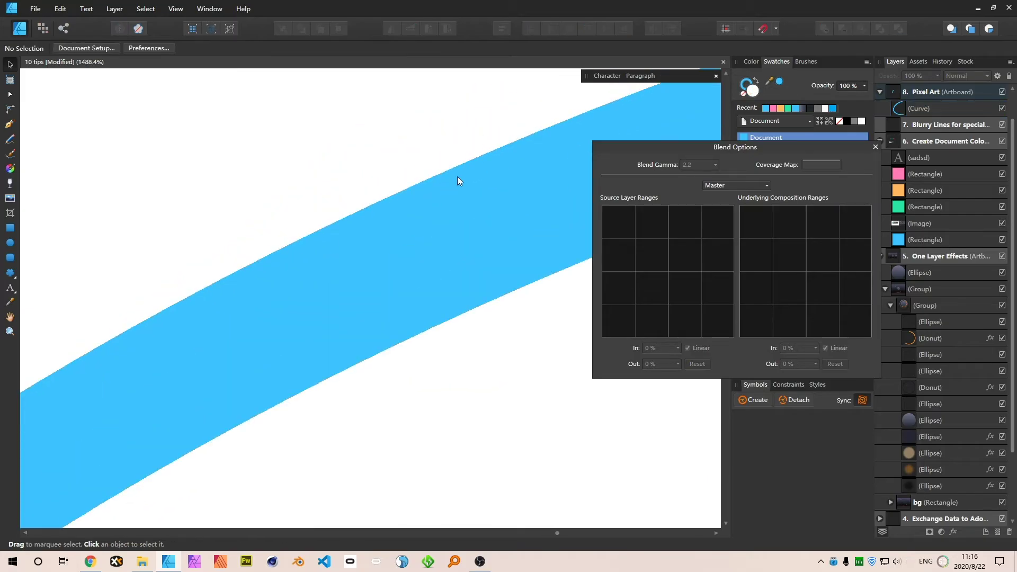
pyautogui.scroll(1, 487, 159)
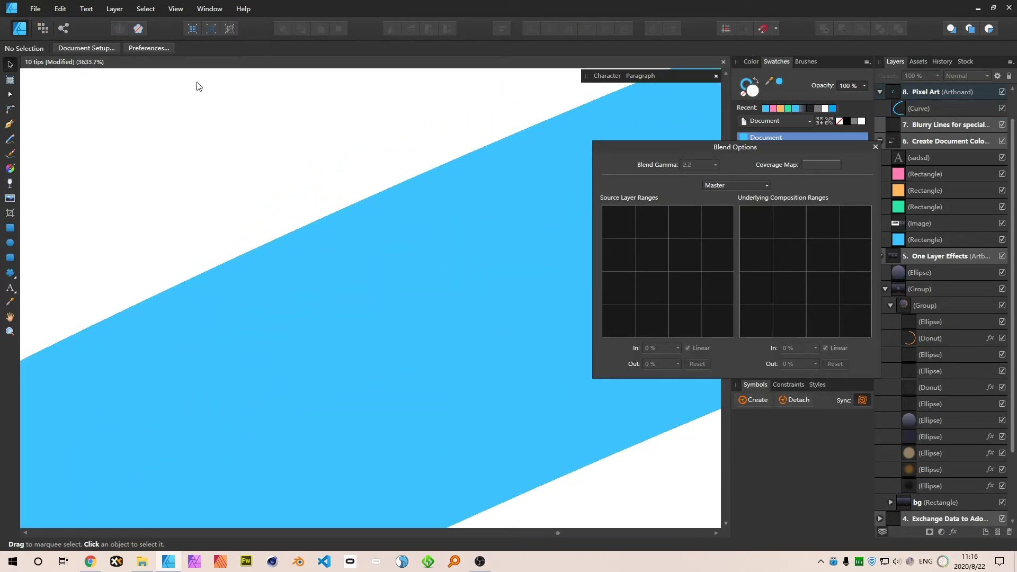
pyautogui.click(194, 29)
pyautogui.scroll(-9, 417, 176)
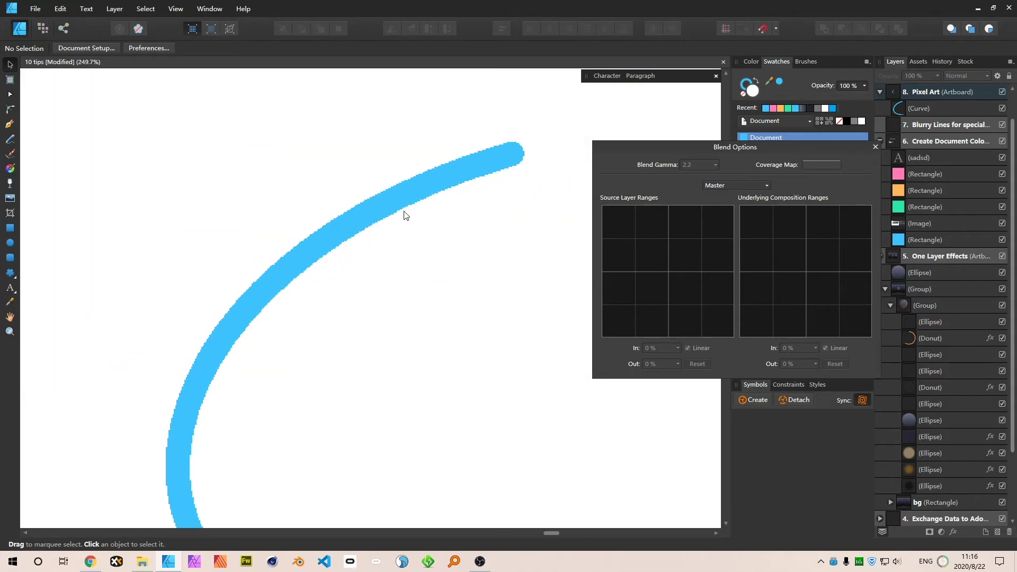
# - Set the curve's stroke width to 1 px and check the deselected line at 100% zoom
pyautogui.moveTo(403, 214); pyautogui.dragTo(406, 129)
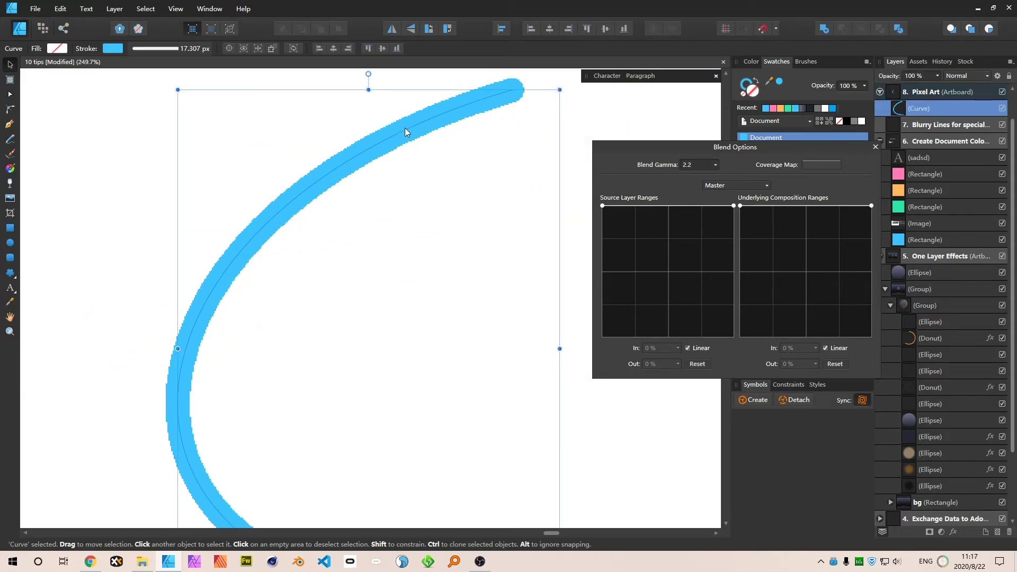
pyautogui.click(168, 48)
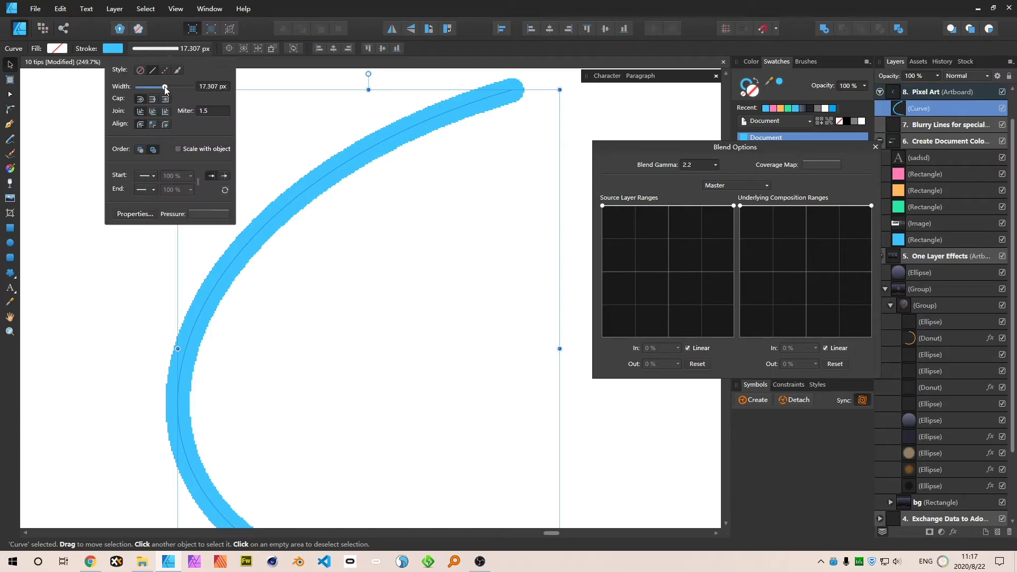
pyautogui.moveTo(165, 88); pyautogui.dragTo(137, 88)
pyautogui.click(212, 86)
pyautogui.write('1')
pyautogui.press('Return')
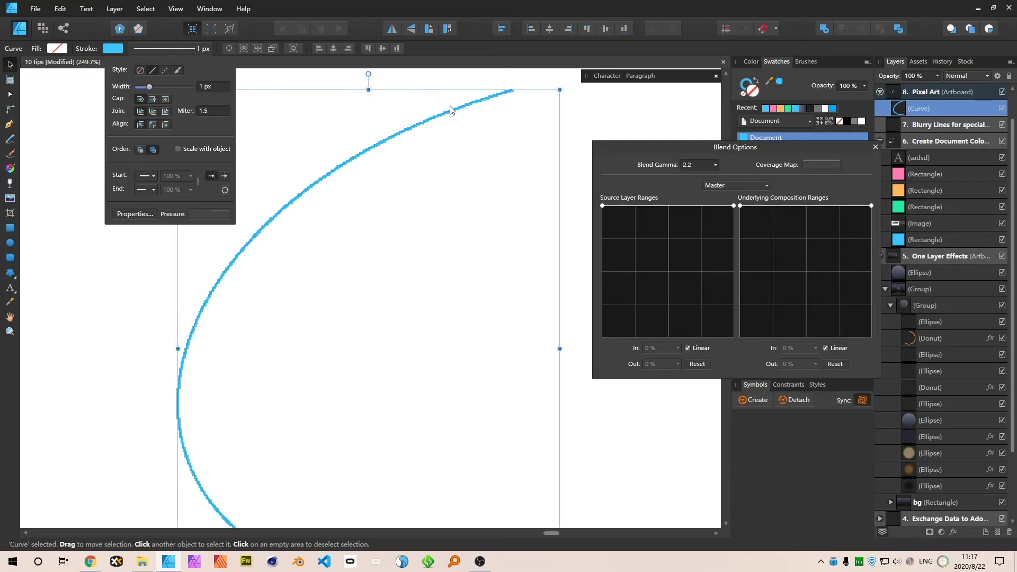
pyautogui.click(465, 114)
pyautogui.hotkey('ctrl', '1')
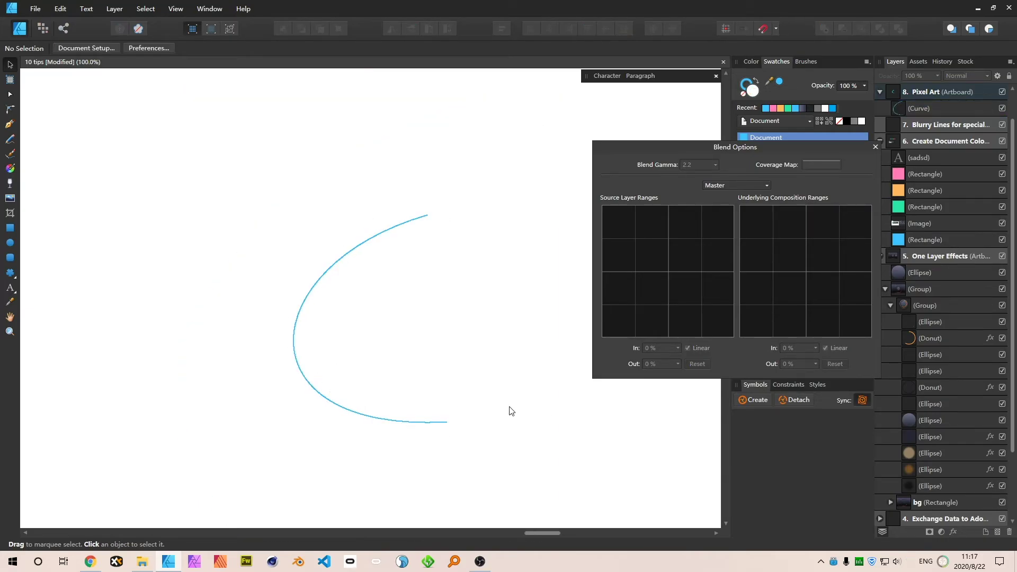
# - Try thinner stroke widths on the curve, down to 0.1 px, and check the line at 100% zoom
pyautogui.click(416, 223)
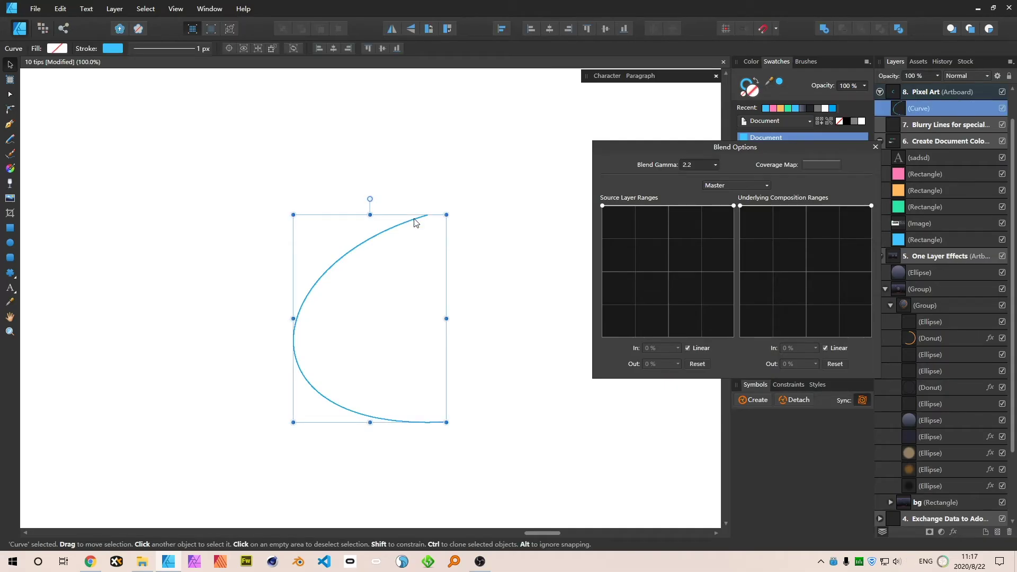
pyautogui.scroll(5, 403, 229)
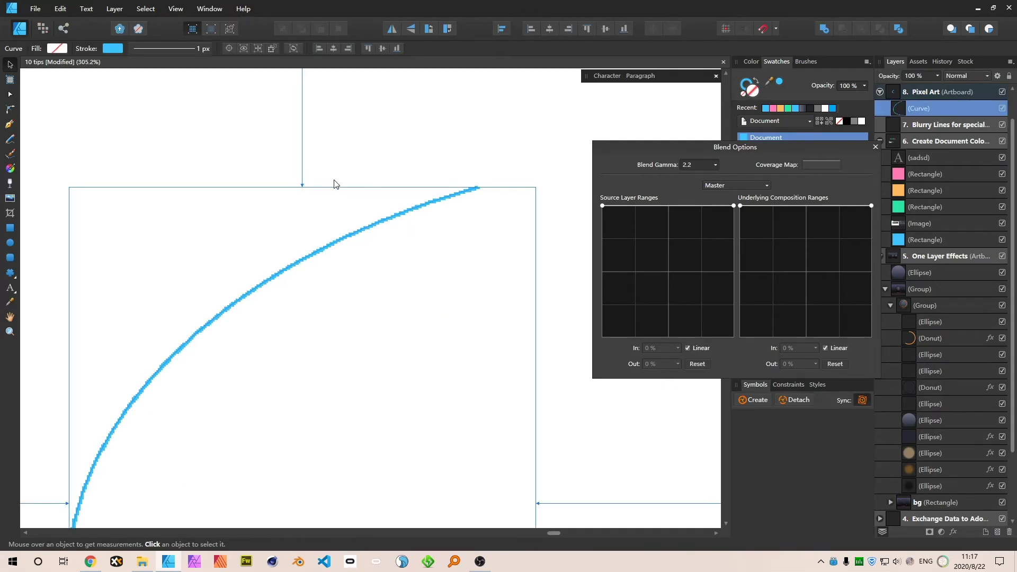
pyautogui.scroll(4, 334, 180)
pyautogui.click(189, 49)
pyautogui.click(225, 87)
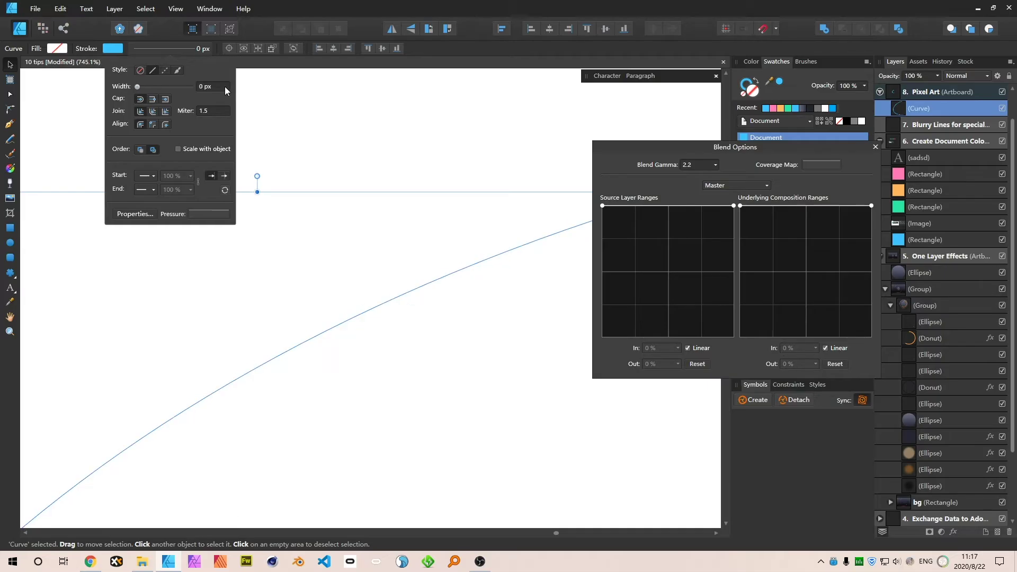
pyautogui.scroll(7, 225, 87)
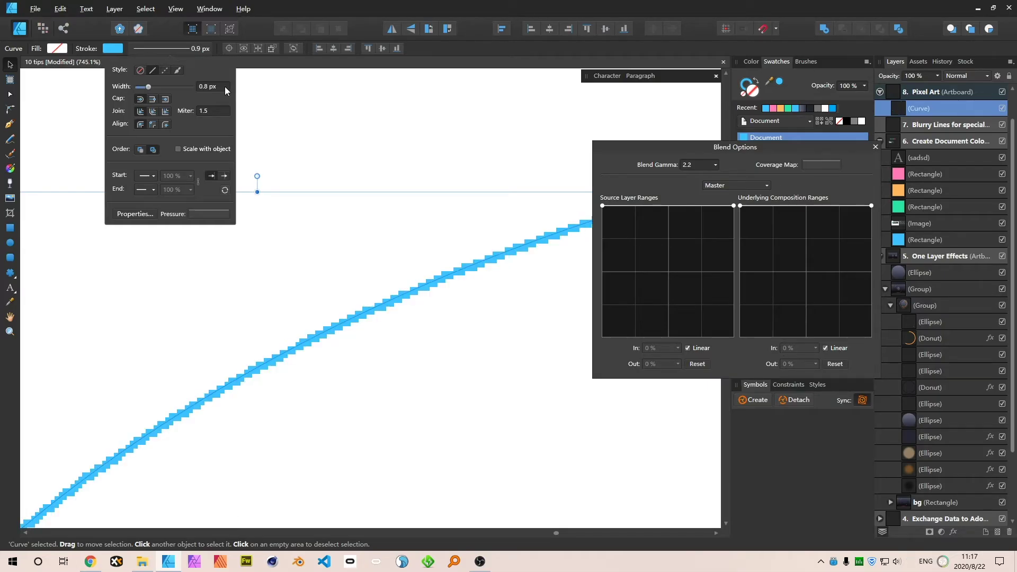
pyautogui.scroll(-2, 225, 86)
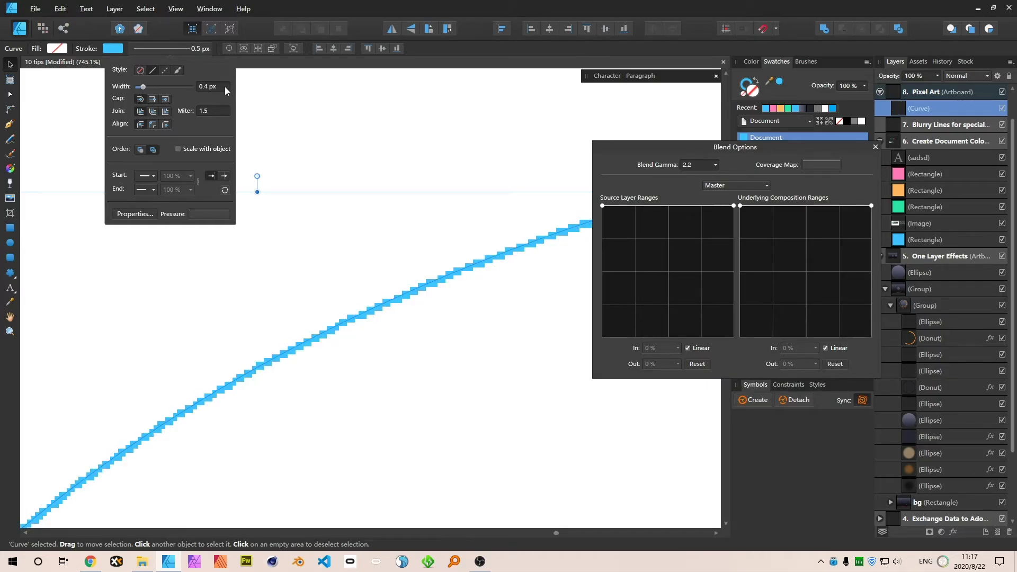
pyautogui.scroll(-3, 225, 87)
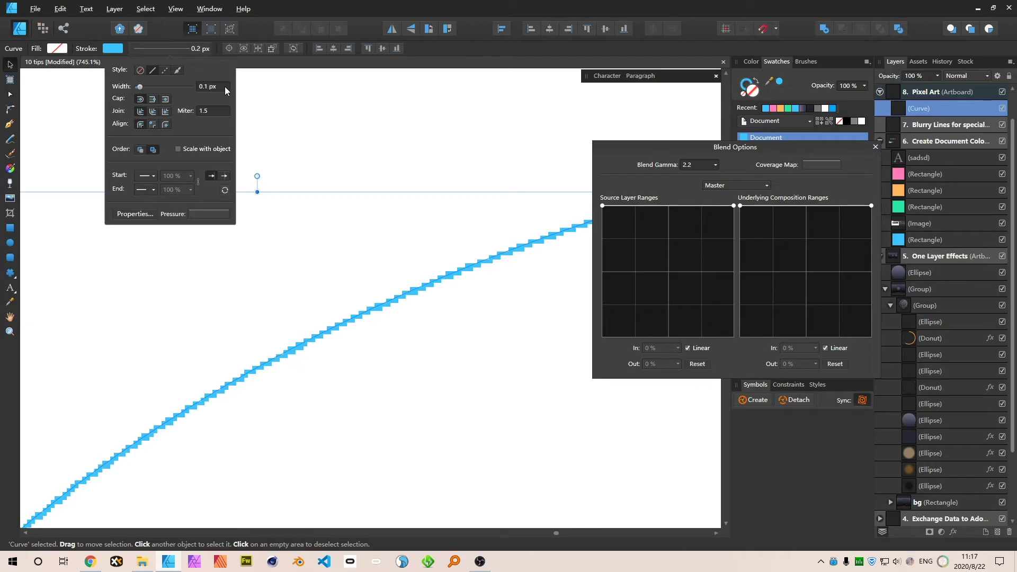
pyautogui.hotkey('ctrl', '1')
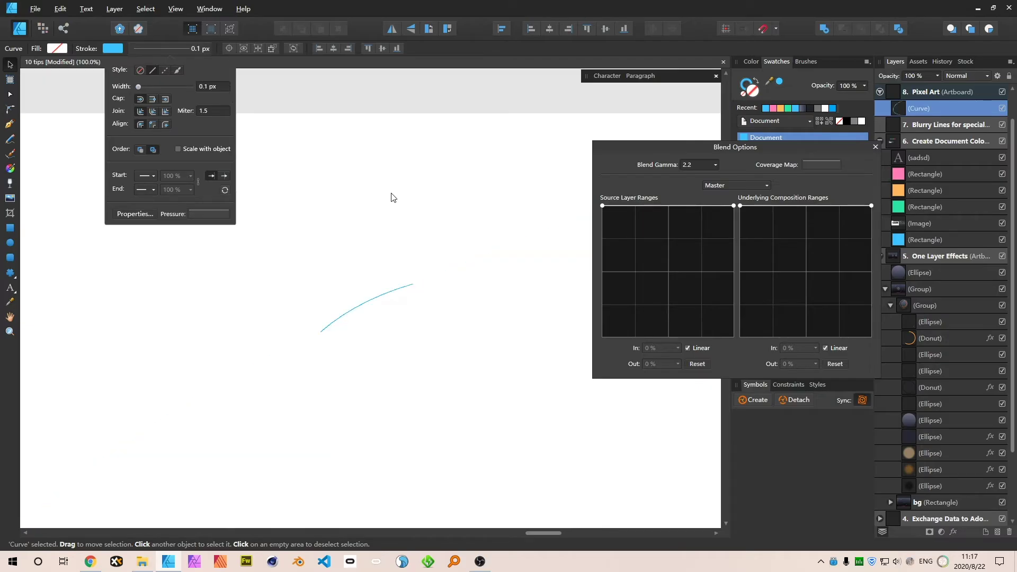
pyautogui.click(395, 197)
pyautogui.click(395, 198)
pyautogui.scroll(2, 357, 358)
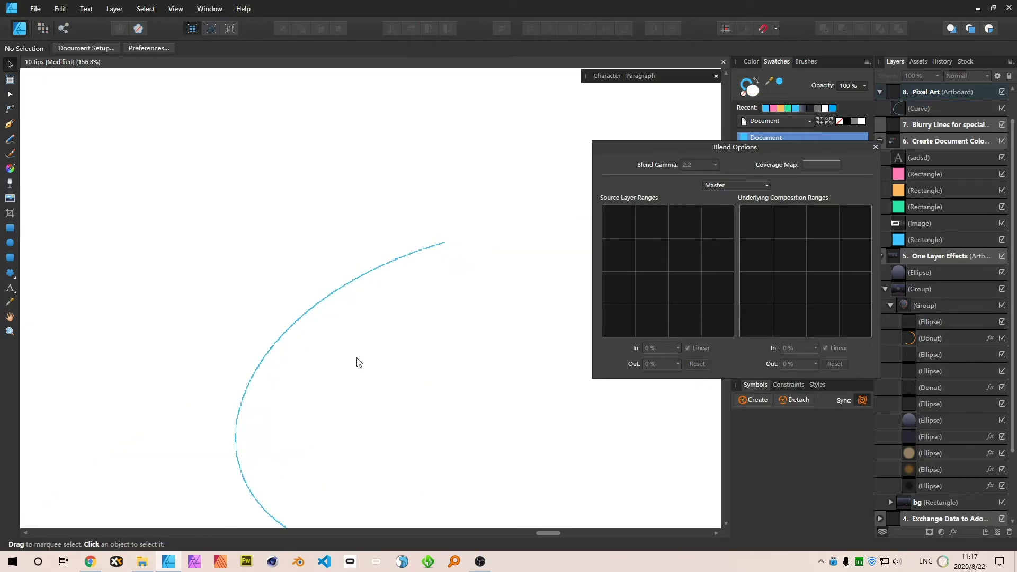
pyautogui.scroll(2, 361, 275)
pyautogui.hotkey('ctrl', '1')
# - Reselect the curve and set its stroke width to 1 px
pyautogui.moveTo(457, 207); pyautogui.dragTo(229, 422)
pyautogui.click(193, 46)
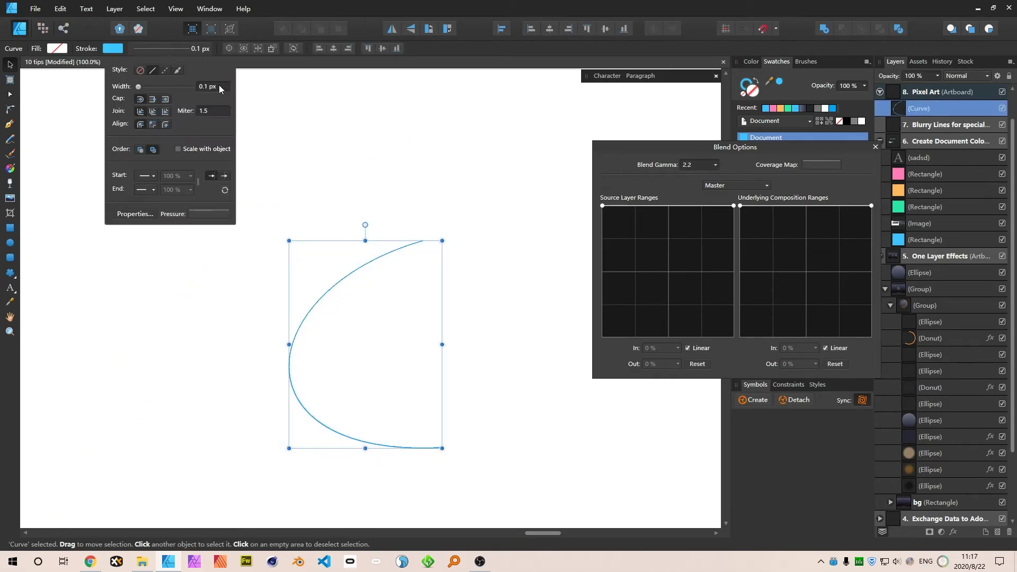
pyautogui.scroll(1, 220, 86)
pyautogui.click(388, 208)
pyautogui.moveTo(479, 213); pyautogui.dragTo(342, 326)
pyautogui.scroll(5, 371, 258)
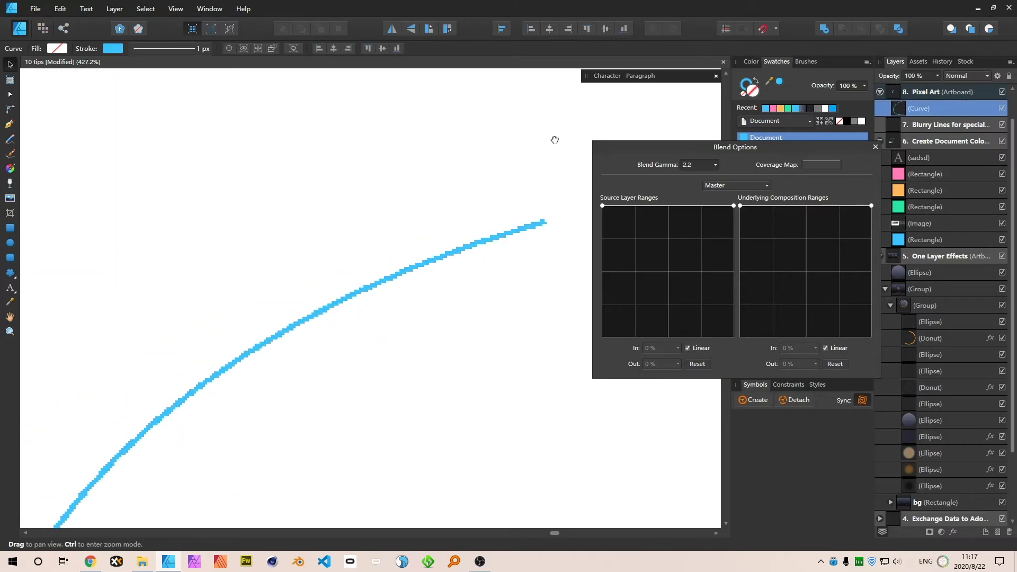
# - Reshape the curve's Coverage Map into a vertical step at the middle, with zero coverage before it and full coverage after it
pyautogui.click(818, 165)
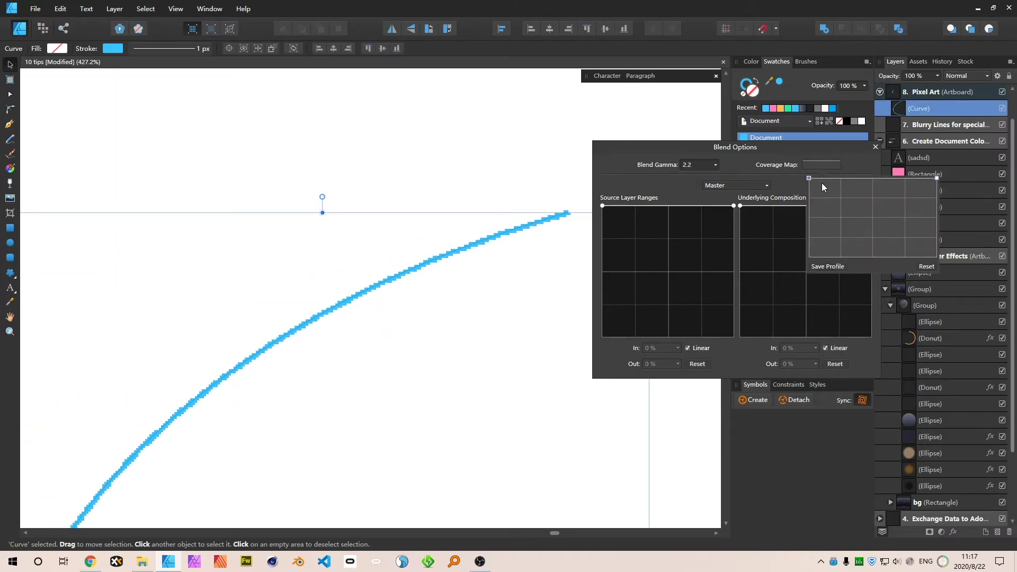
pyautogui.click(870, 179)
pyautogui.moveTo(809, 188); pyautogui.dragTo(810, 257)
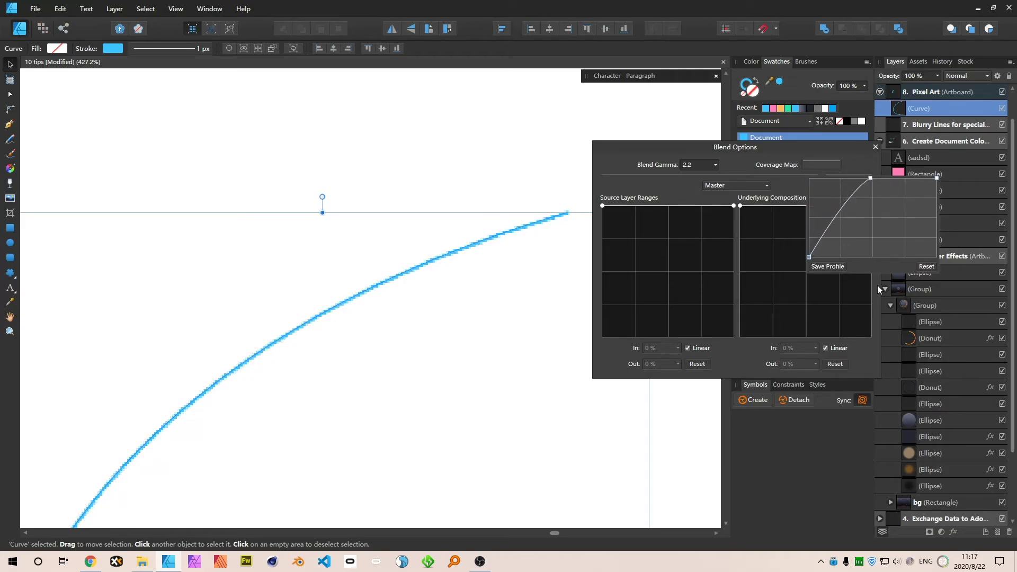
pyautogui.moveTo(847, 199); pyautogui.dragTo(872, 265)
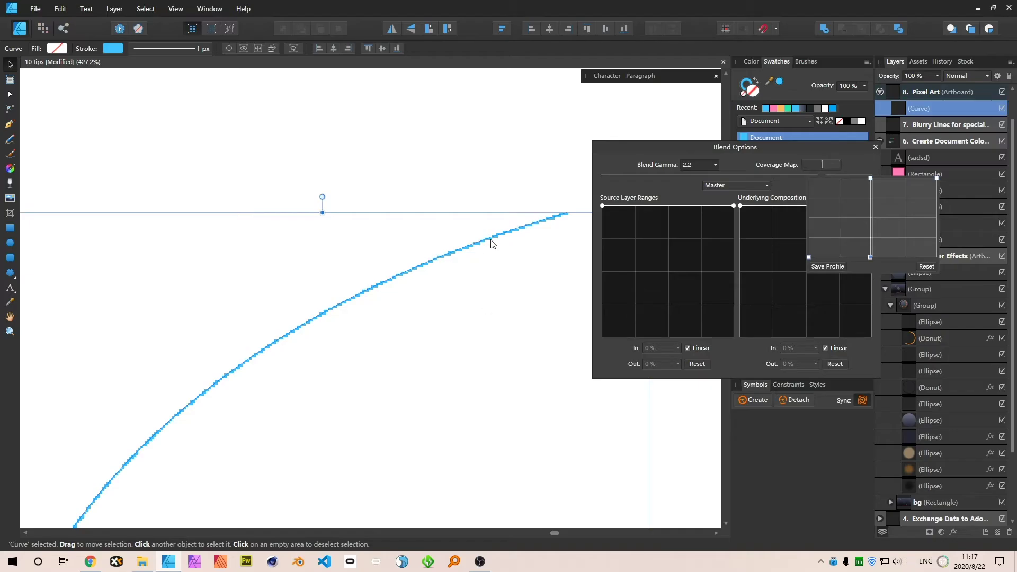
pyautogui.scroll(-3, 237, 354)
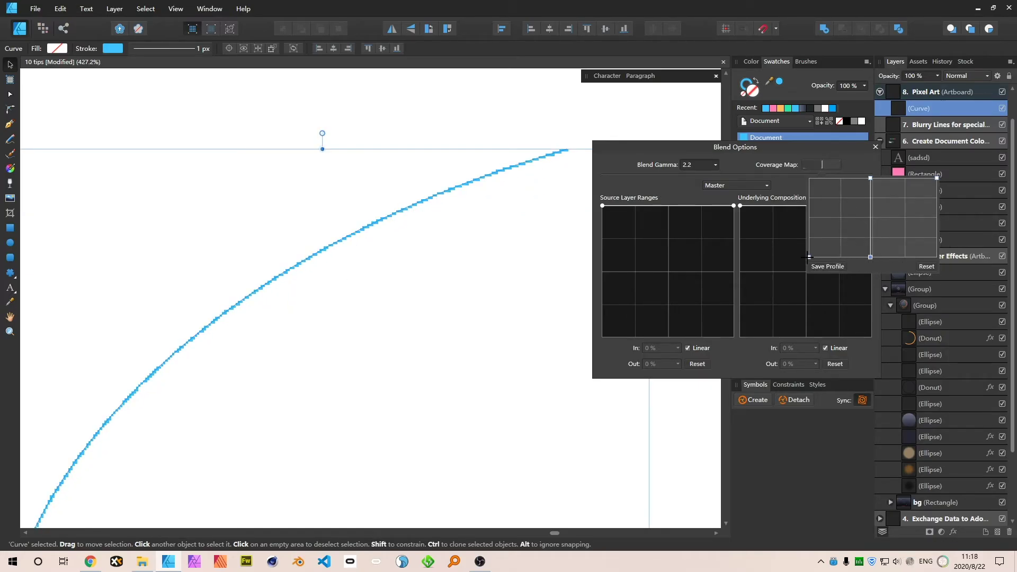
# - Try raising the Coverage Map's start and lower middle points to the maximum, and return both to zero
pyautogui.moveTo(809, 257); pyautogui.dragTo(799, 163)
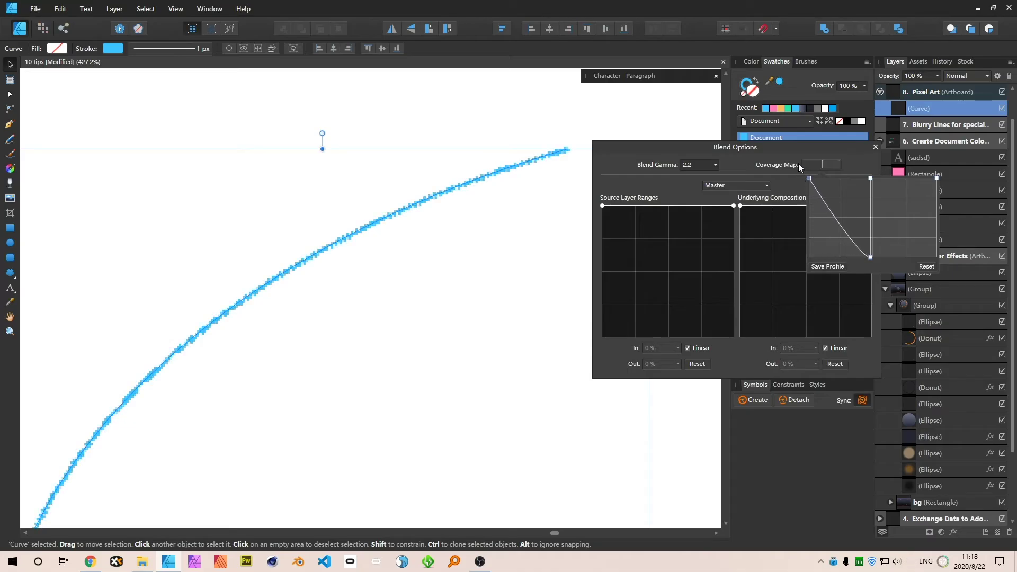
pyautogui.moveTo(872, 257); pyautogui.dragTo(871, 253)
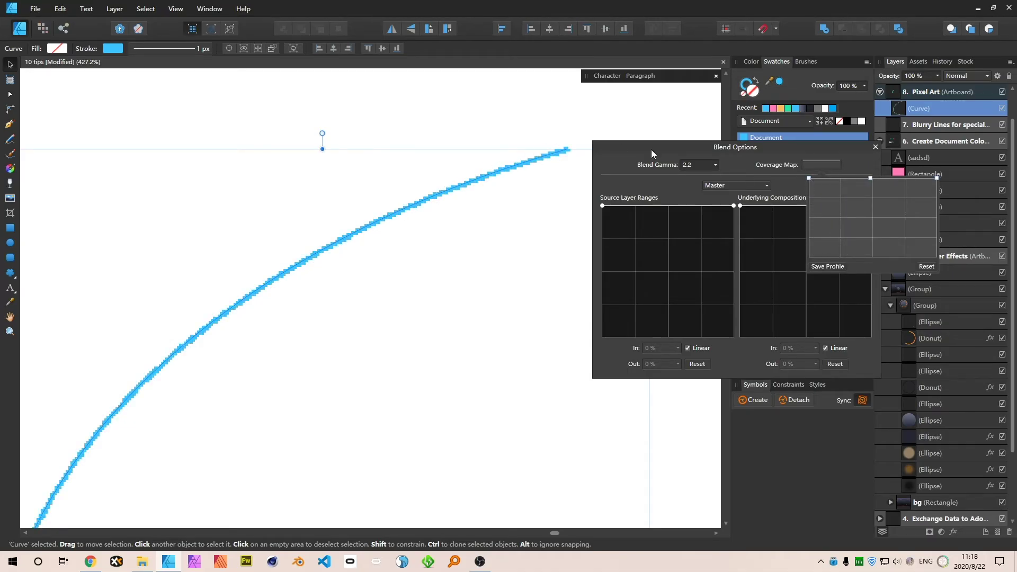
pyautogui.moveTo(870, 178); pyautogui.dragTo(871, 257)
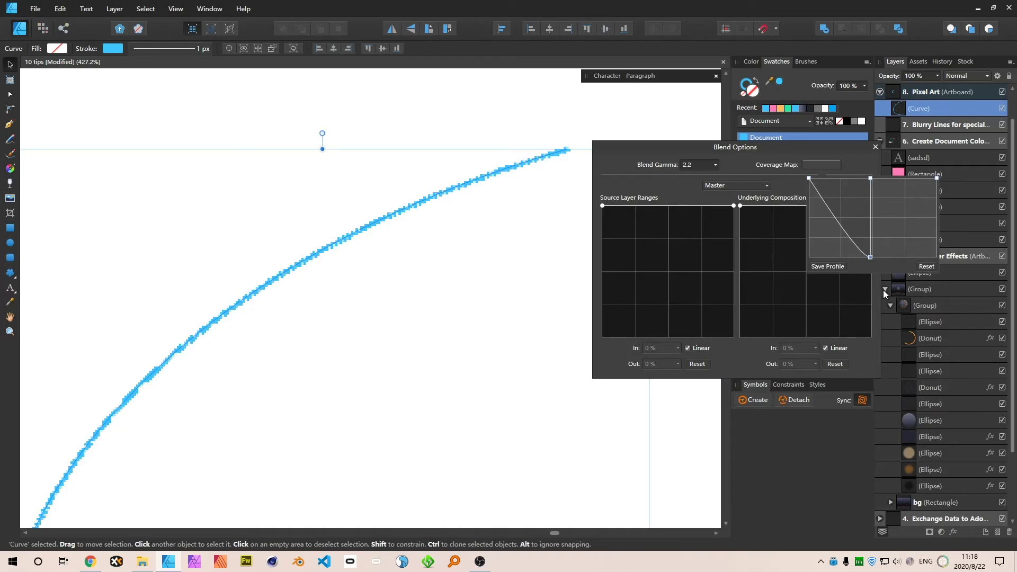
pyautogui.moveTo(809, 186); pyautogui.dragTo(811, 282)
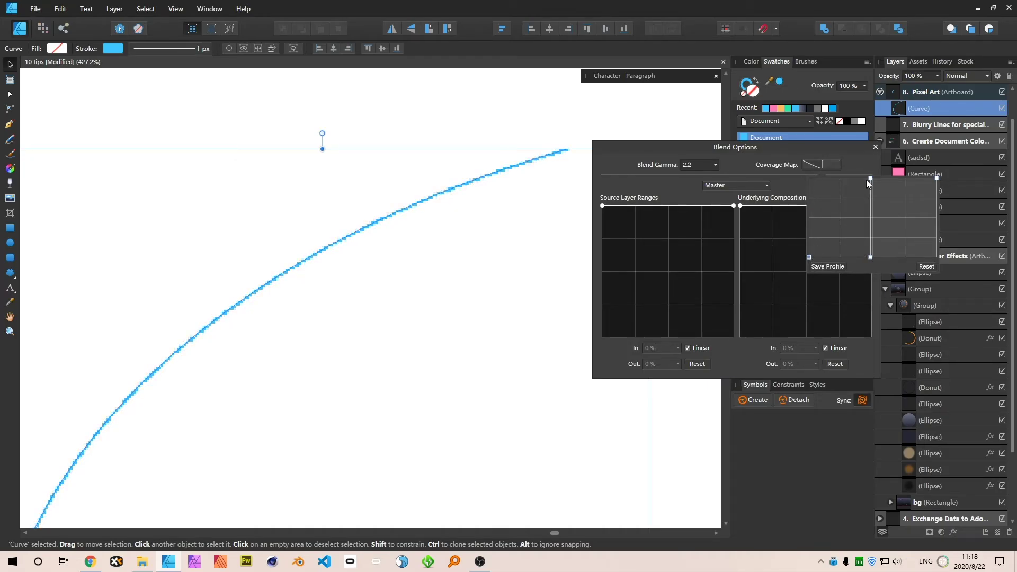
# - Move the Coverage Map's vertical step to about three quarters of its width and inspect the curve's pixels up close
pyautogui.moveTo(870, 180); pyautogui.dragTo(908, 176)
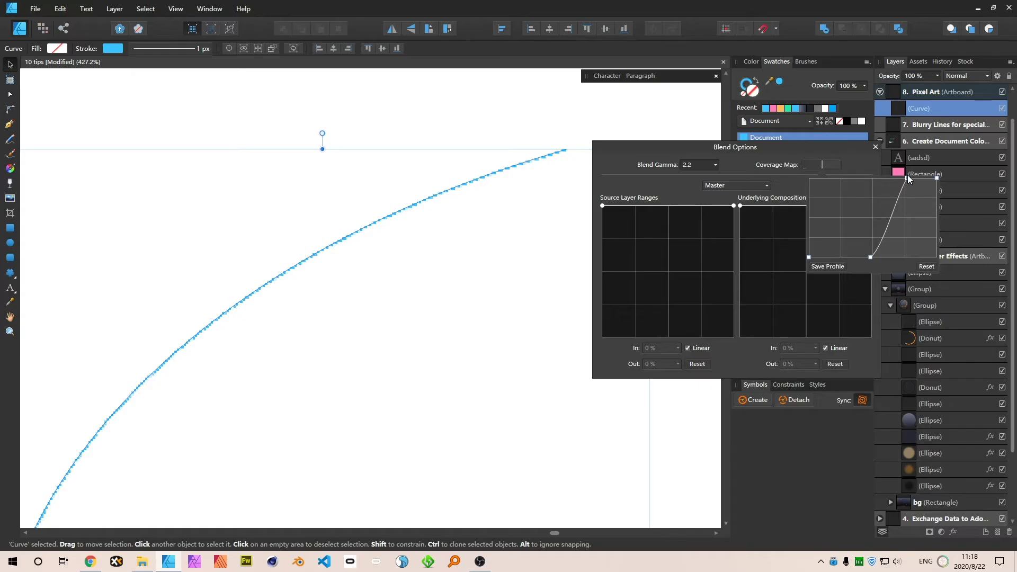
pyautogui.moveTo(871, 257); pyautogui.dragTo(917, 260)
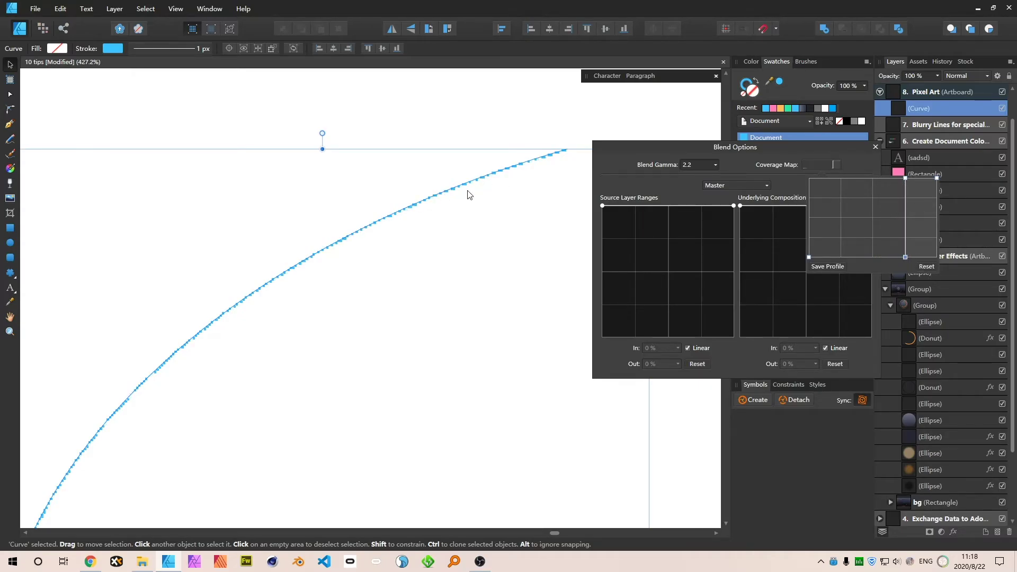
pyautogui.scroll(8, 535, 160)
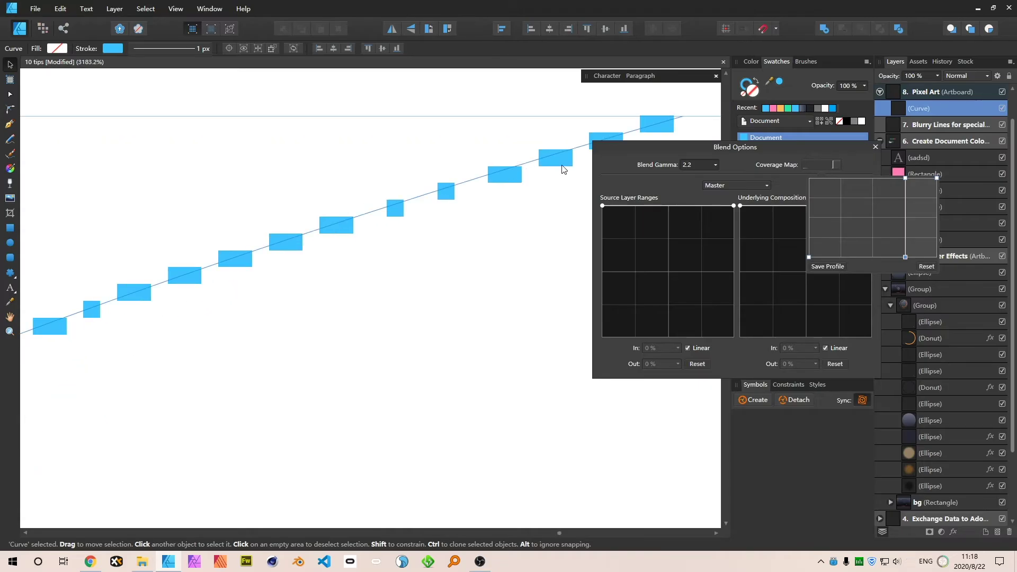
pyautogui.scroll(-5, 530, 176)
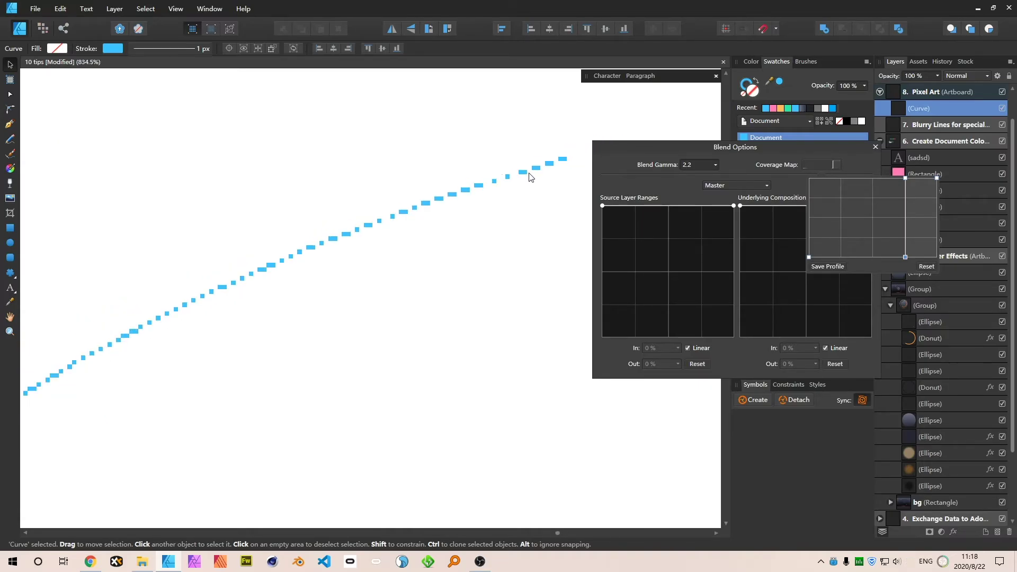
pyautogui.scroll(-4, 530, 177)
pyautogui.scroll(8, 529, 175)
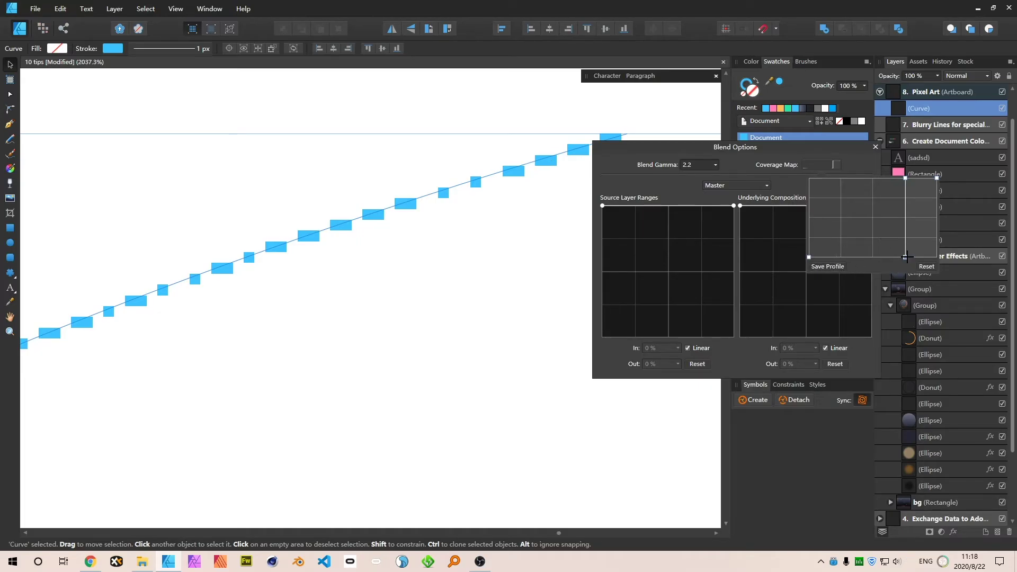
# - Try raising the Coverage Map's start and lower step points to about one quarter height, with extra points added between them
pyautogui.moveTo(905, 257); pyautogui.dragTo(905, 237)
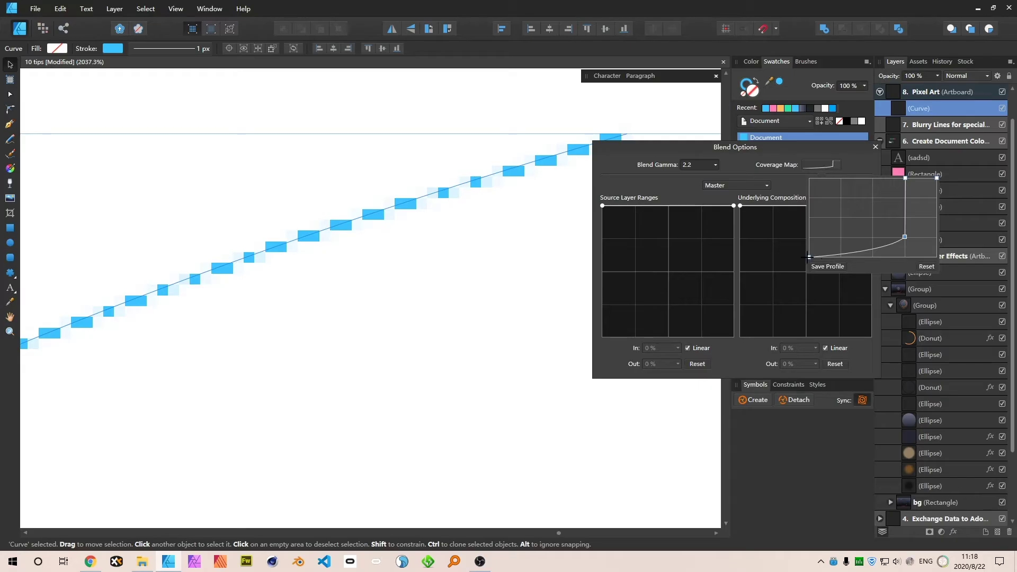
pyautogui.moveTo(809, 257); pyautogui.dragTo(807, 238)
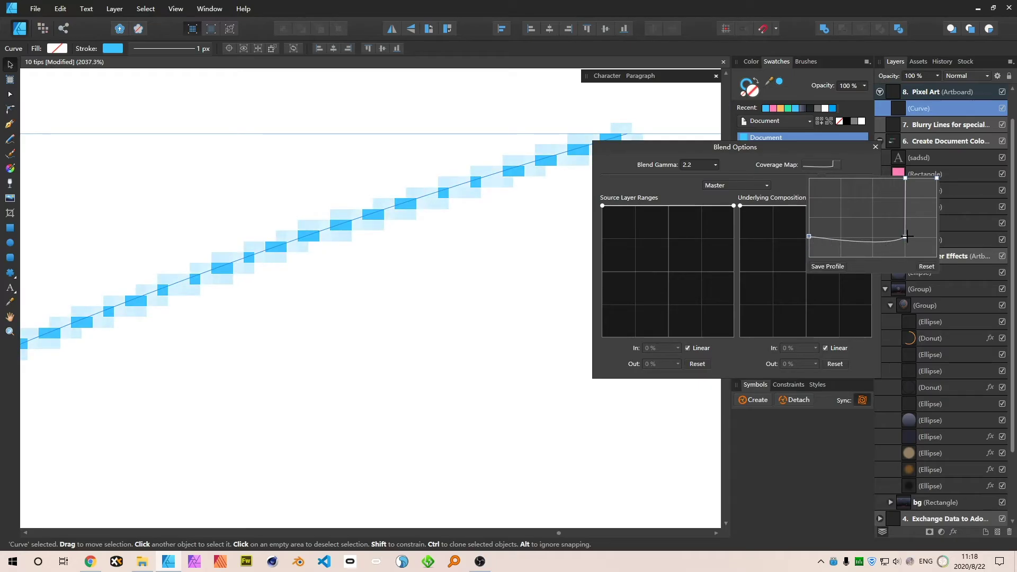
pyautogui.moveTo(808, 236); pyautogui.dragTo(809, 238)
pyautogui.moveTo(878, 243); pyautogui.dragTo(890, 237)
pyautogui.moveTo(869, 237); pyautogui.dragTo(843, 238)
pyautogui.moveTo(906, 238); pyautogui.dragTo(899, 258)
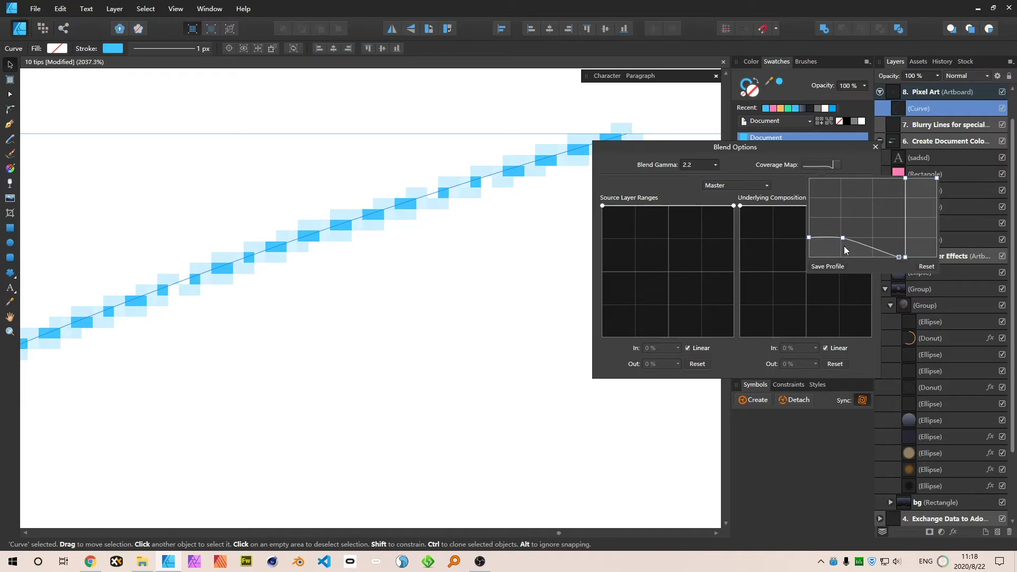
# - Lower the Coverage Map's start and intermediate points to zero, adding one more point along that section
pyautogui.moveTo(843, 239); pyautogui.dragTo(888, 274)
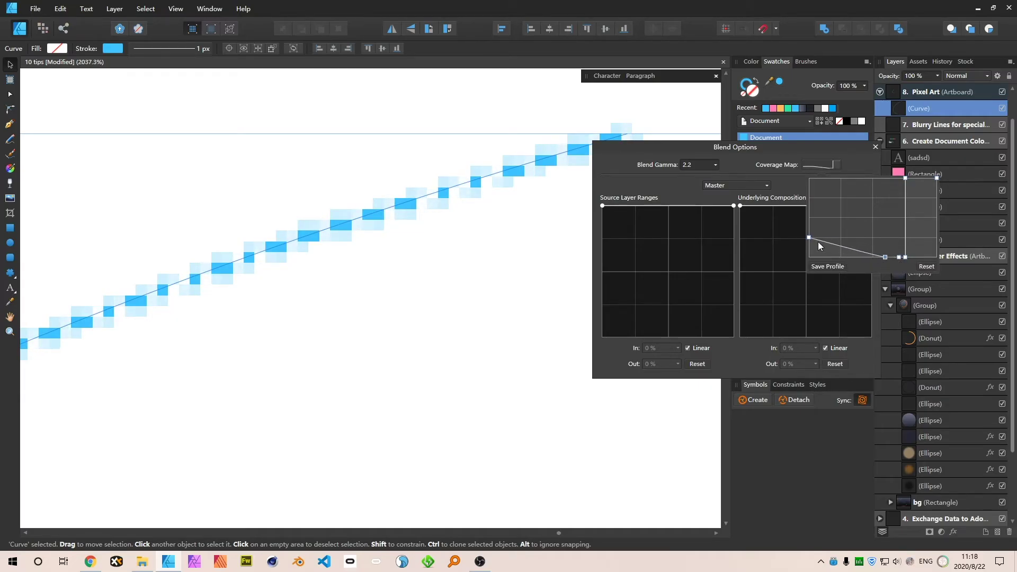
pyautogui.moveTo(809, 237)
pyautogui.mouseDown()
pyautogui.moveTo(811, 258)
pyautogui.moveTo(809, 230)
pyautogui.mouseUp()
pyautogui.click(852, 246)
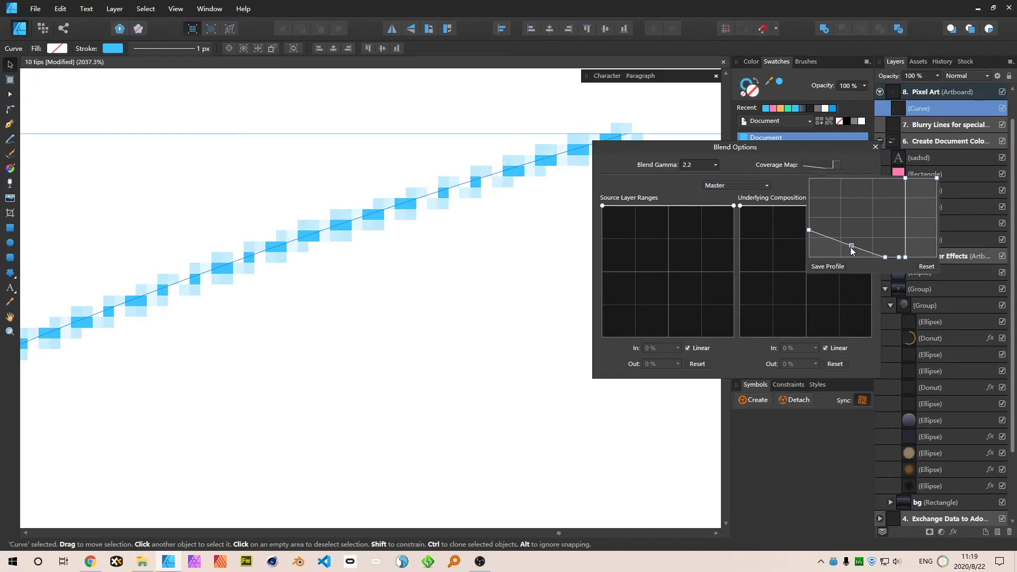
pyautogui.moveTo(851, 262); pyautogui.dragTo(852, 264)
pyautogui.moveTo(810, 232); pyautogui.dragTo(804, 261)
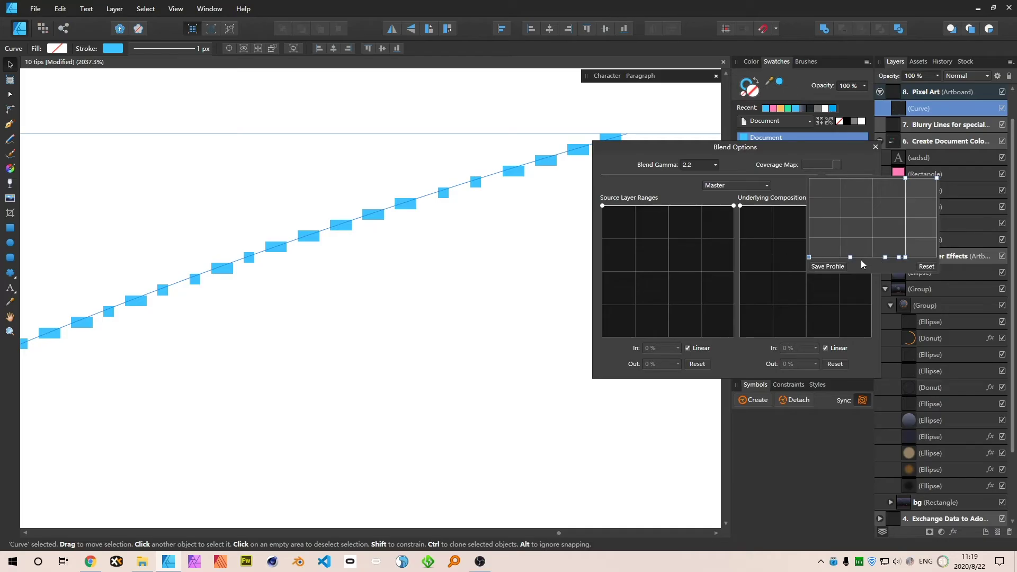
# - Move the Coverage Map's vertical step to the middle of its width, with the lower intermediate points kept before it at zero
pyautogui.click(899, 257)
pyautogui.moveTo(880, 257); pyautogui.dragTo(857, 257)
pyautogui.moveTo(905, 257); pyautogui.dragTo(881, 258)
pyautogui.moveTo(905, 178); pyautogui.dragTo(880, 178)
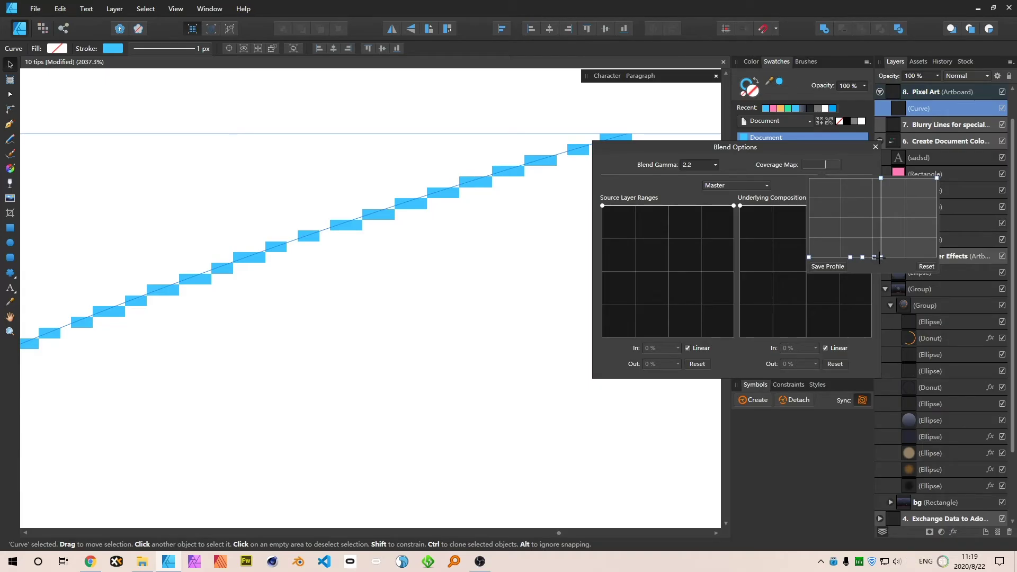
pyautogui.moveTo(880, 257); pyautogui.dragTo(874, 258)
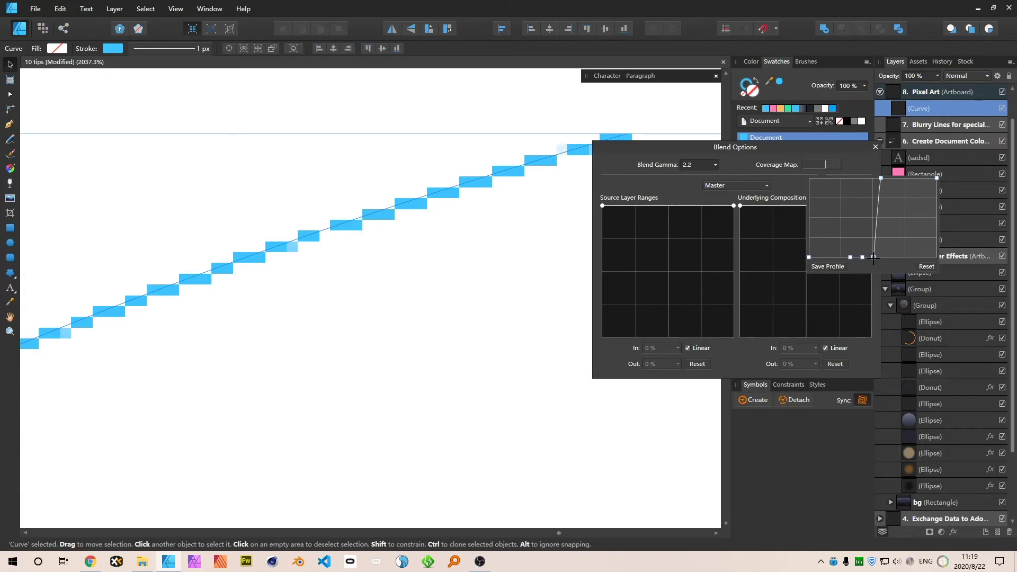
pyautogui.moveTo(881, 178); pyautogui.dragTo(872, 178)
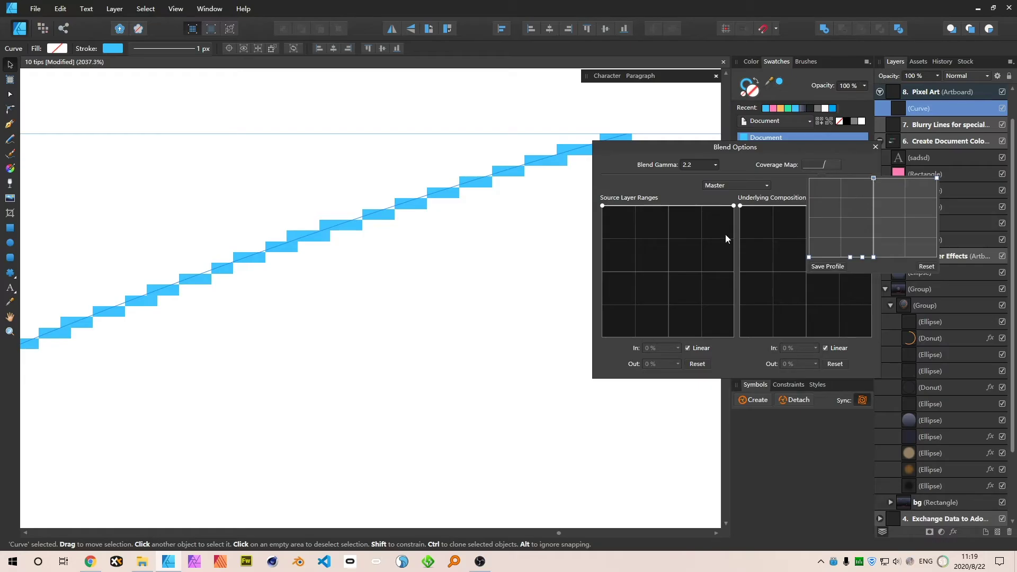
# - Examine the curve's pixel line both deselected and selected, at 100% and closer in
pyautogui.hotkey('ctrl', '1')
pyautogui.click(447, 261)
pyautogui.click(344, 322)
pyautogui.scroll(3, 290, 345)
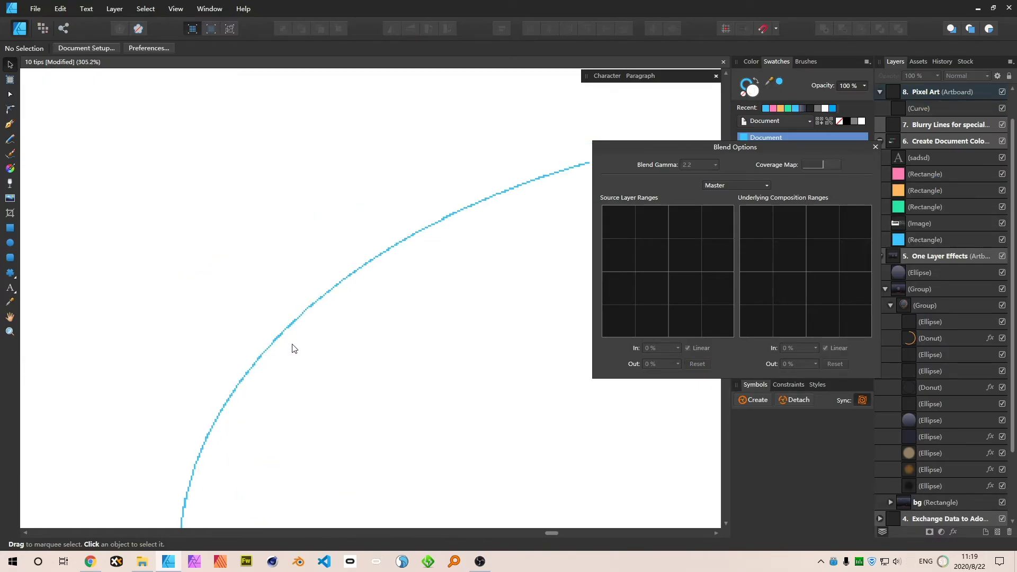
pyautogui.click(341, 286)
pyautogui.scroll(-3, 341, 288)
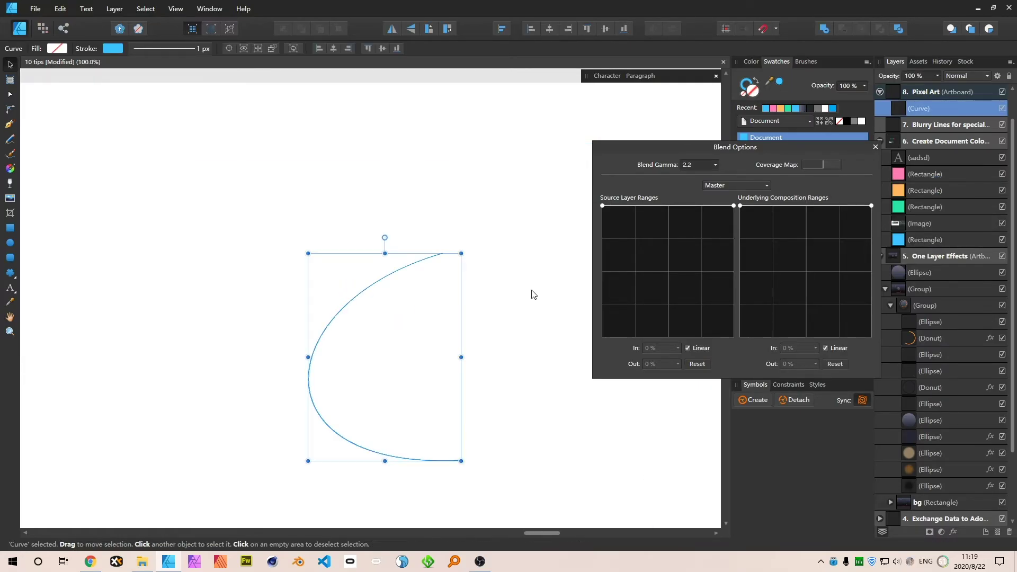
pyautogui.scroll(2, 436, 268)
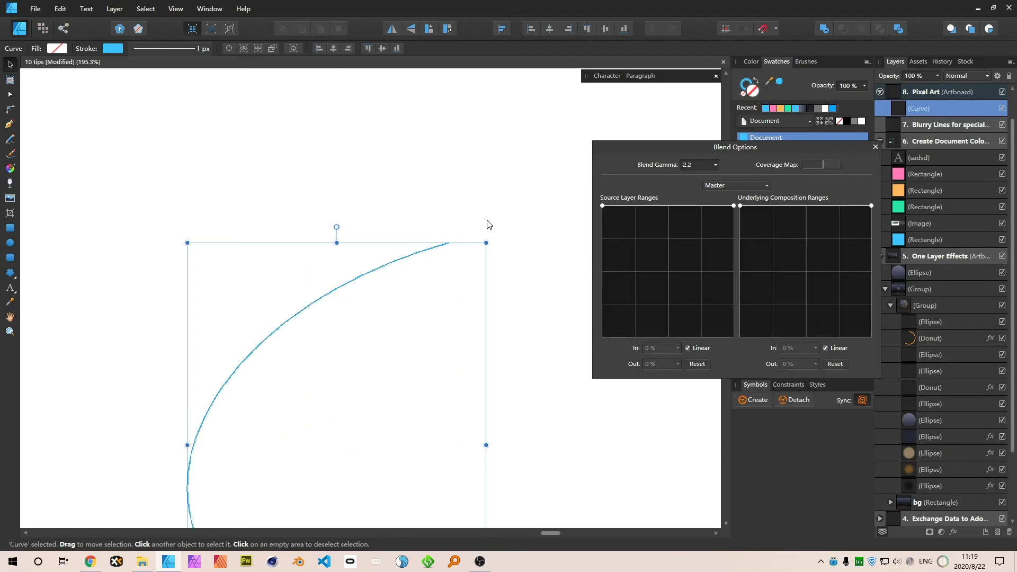
# - Reshape the curve into an S by swinging its upper end node's handle to the lower right, and reselect the curve
pyautogui.press('a')
pyautogui.moveTo(489, 217); pyautogui.dragTo(406, 273)
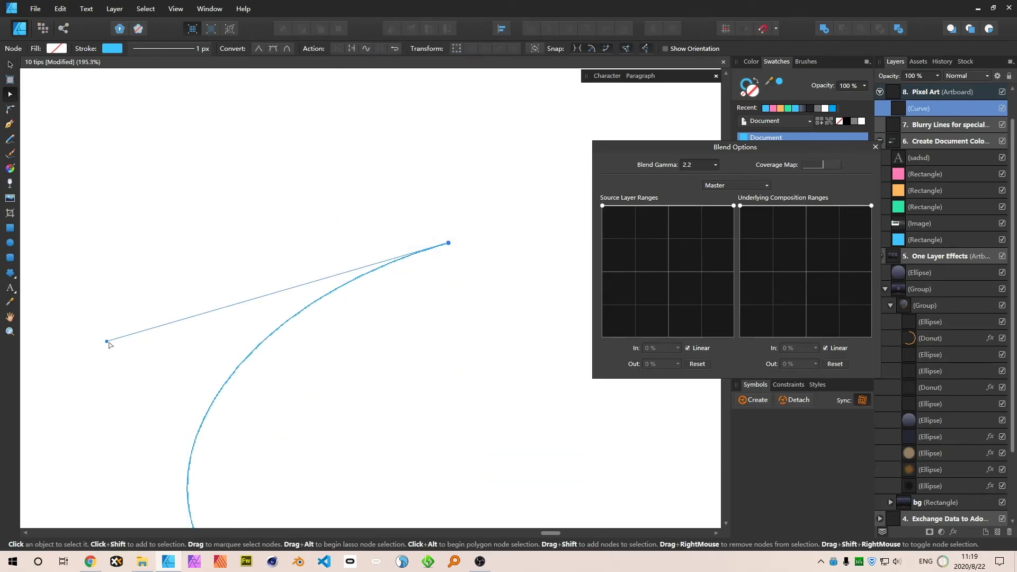
pyautogui.moveTo(109, 345); pyautogui.dragTo(562, 466)
pyautogui.press('v')
pyautogui.click(490, 308)
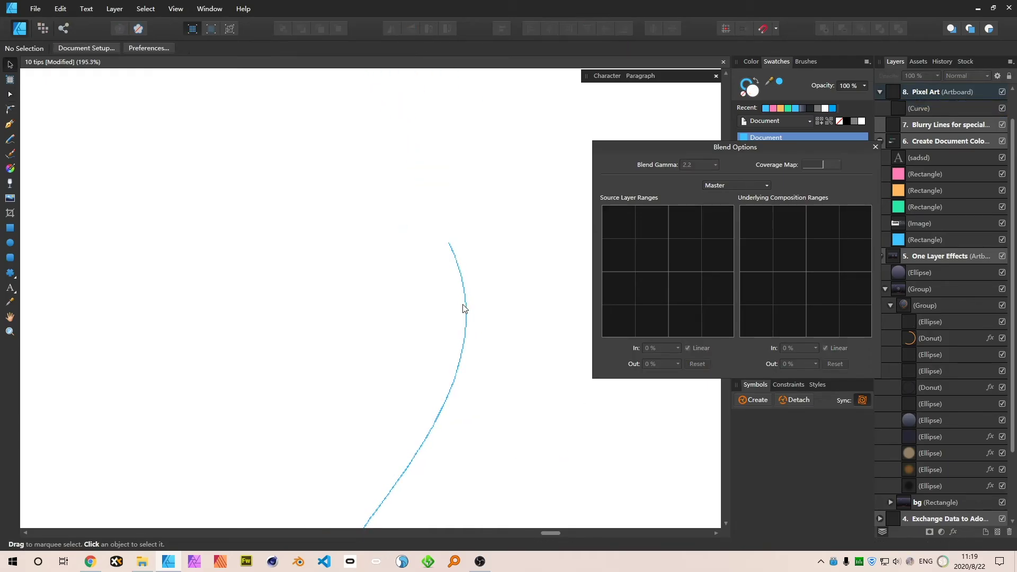
pyautogui.click(464, 316)
# - Inspect the S-shaped curve at 100%, and undo and redo its edits
pyautogui.scroll(5, 466, 313)
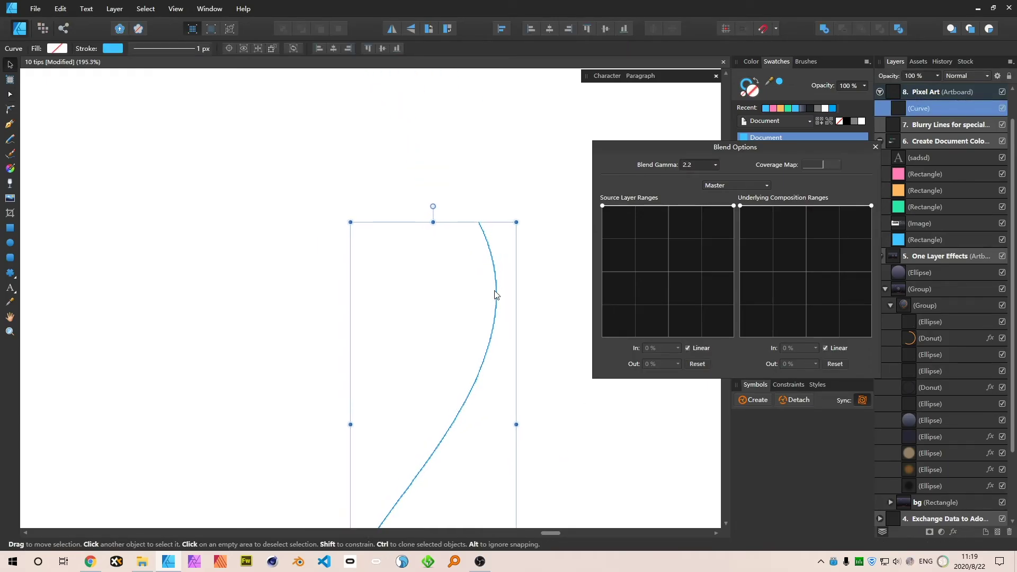
pyautogui.moveTo(498, 291); pyautogui.dragTo(474, 302)
pyautogui.hotkey('ctrl', '1')
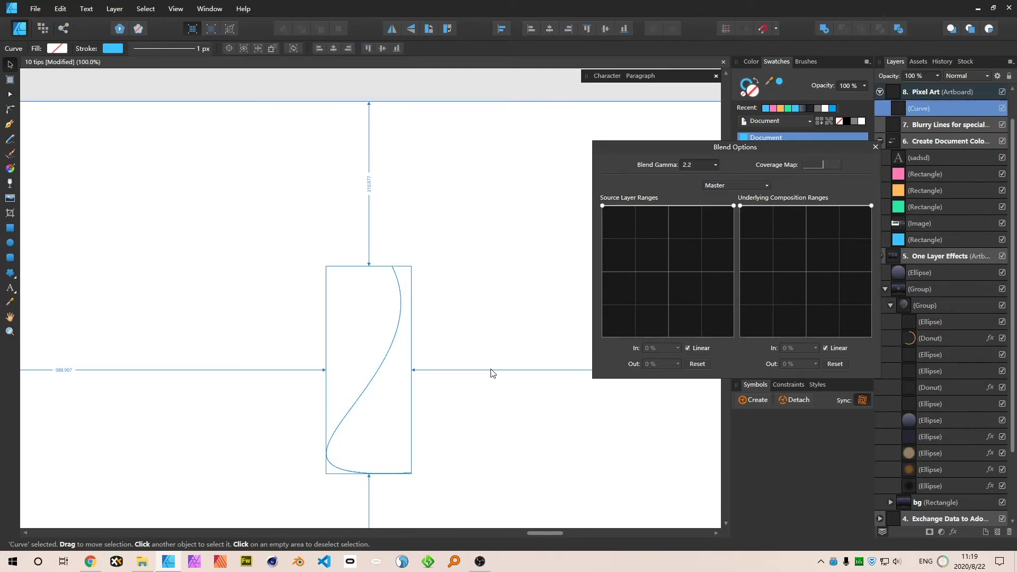
pyautogui.hotkey('ctrl', 'z')
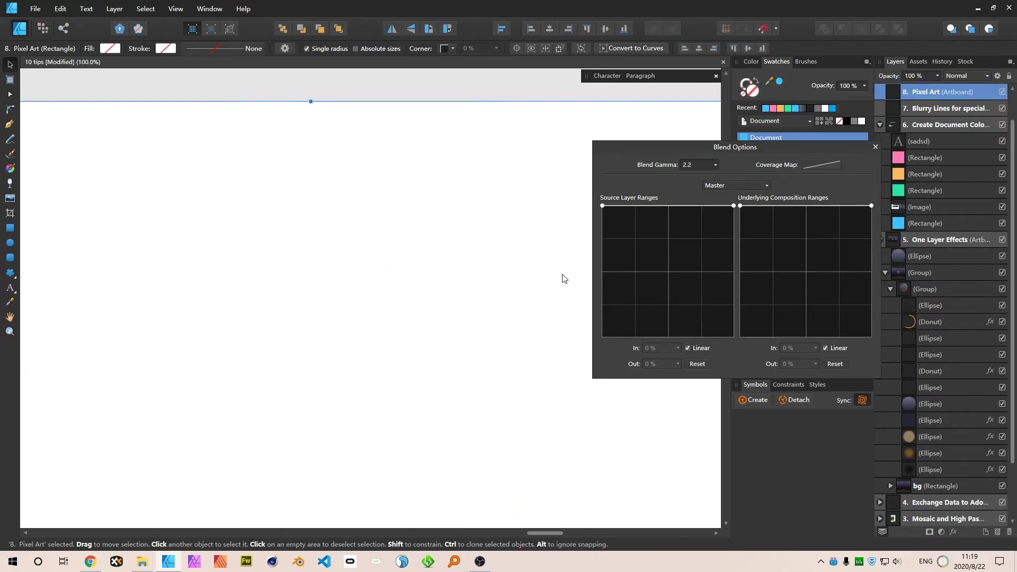
pyautogui.hotkey('ctrl', 'shift', 'z')
# - Examine the list of ten tips on the Preface artboard
pyautogui.hotkey('ctrl', '0')
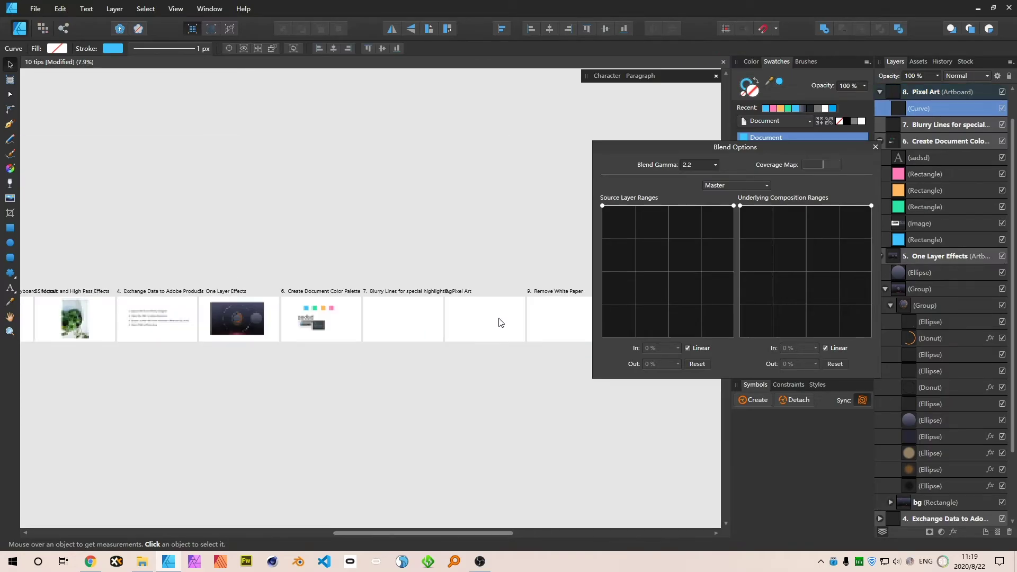
pyautogui.moveTo(148, 256); pyautogui.dragTo(533, 221)
pyautogui.scroll(5, 212, 280)
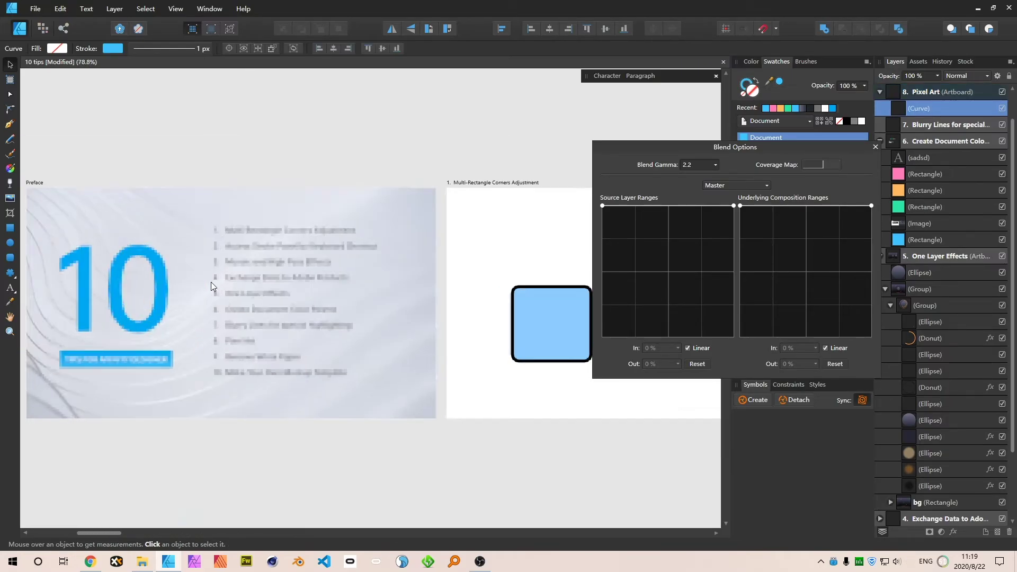
pyautogui.scroll(3, 211, 282)
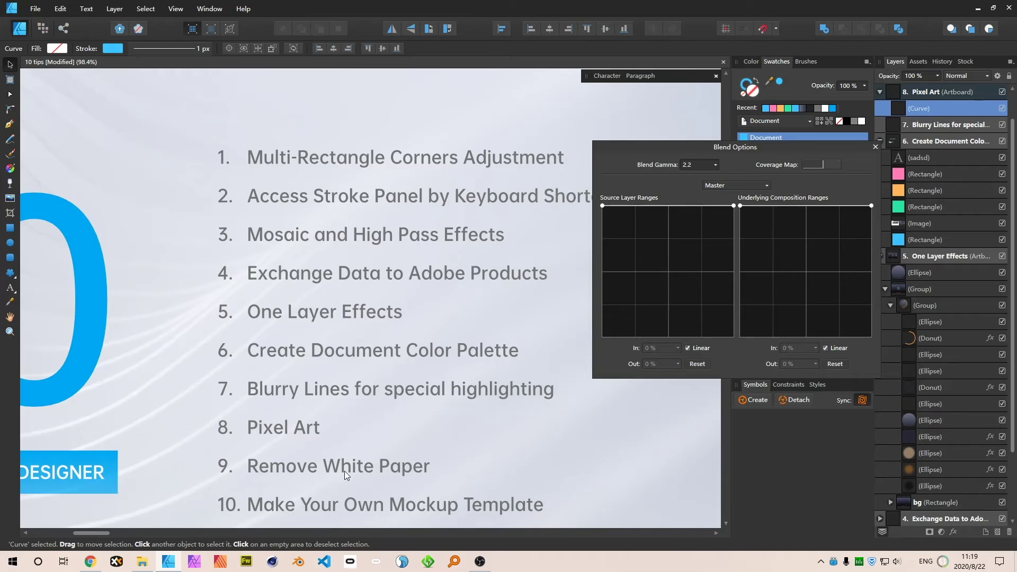
pyautogui.hotkey('ctrl', '1')
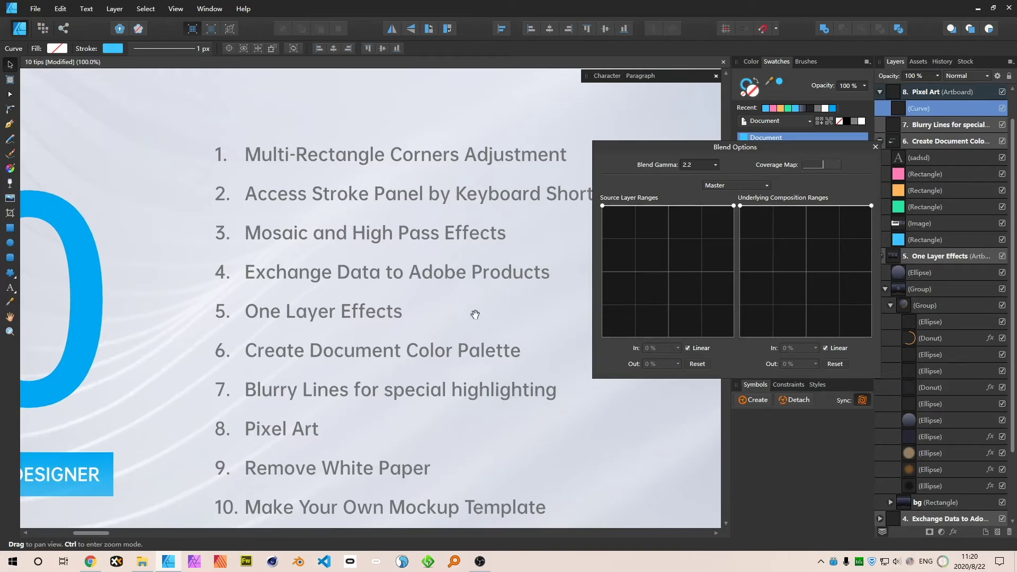
# - Bring the "9. Remove White Paper" artboard into view and close the Blend Options dialog
pyautogui.moveTo(475, 313); pyautogui.dragTo(116, 285)
pyautogui.scroll(-10, 157, 297)
pyautogui.scroll(3, 356, 299)
pyautogui.scroll(2, 540, 294)
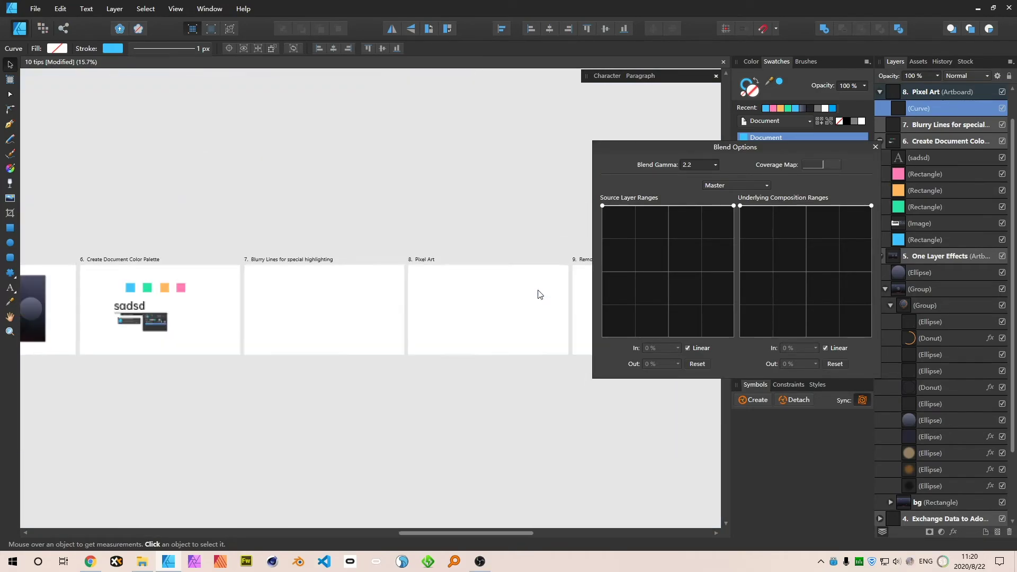
pyautogui.moveTo(496, 298); pyautogui.dragTo(453, 302)
pyautogui.moveTo(441, 219); pyautogui.dragTo(267, 209)
pyautogui.scroll(4, 451, 303)
pyautogui.moveTo(524, 173); pyautogui.dragTo(441, 174)
pyautogui.click(873, 147)
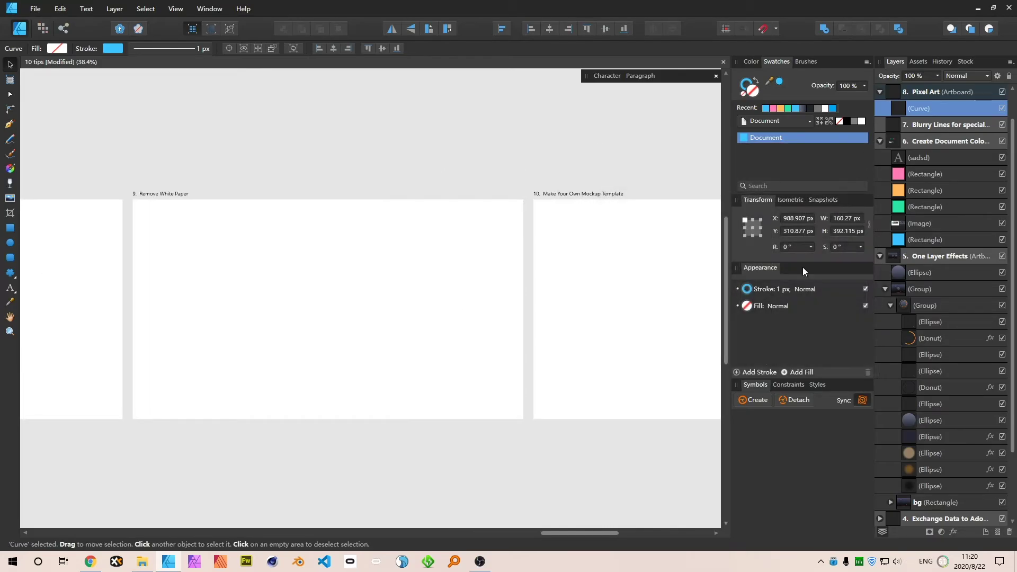
# - Switch to Chrome, search Google for "logo" in a new tab, and open the Creative Bloq image of famous logos
pyautogui.click(90, 562)
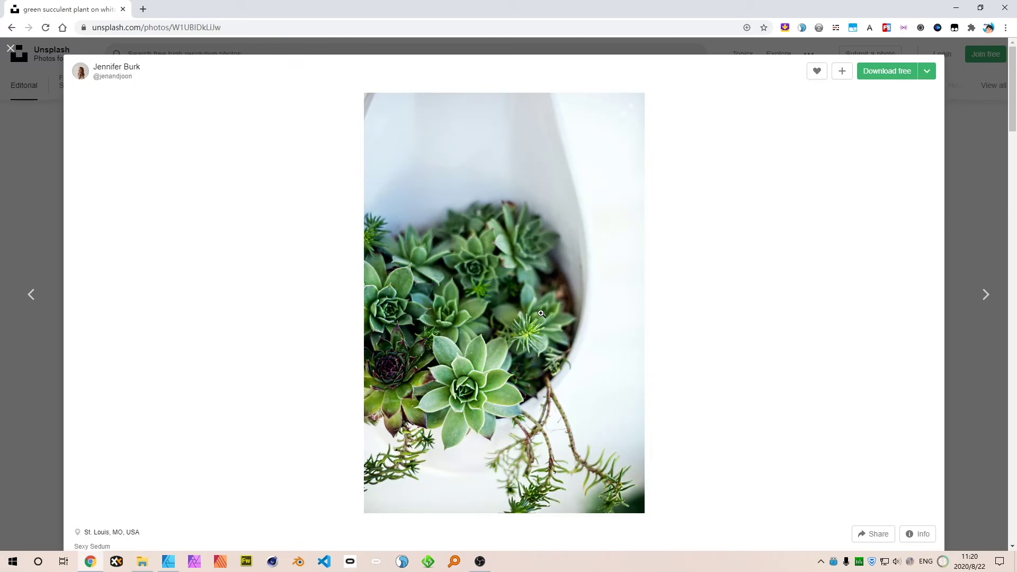
pyautogui.click(145, 11)
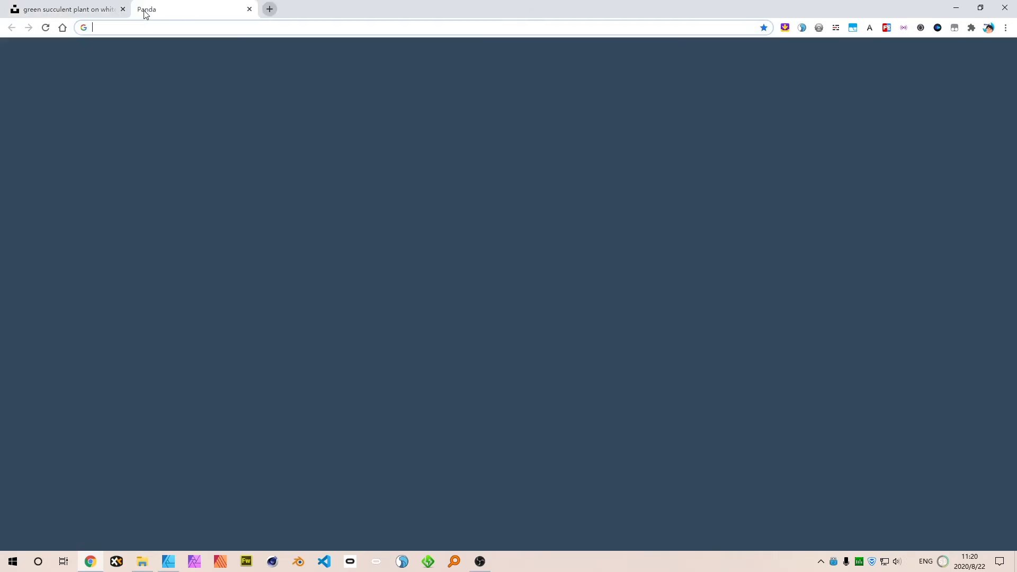
pyautogui.write('logo')
pyautogui.press('Return')
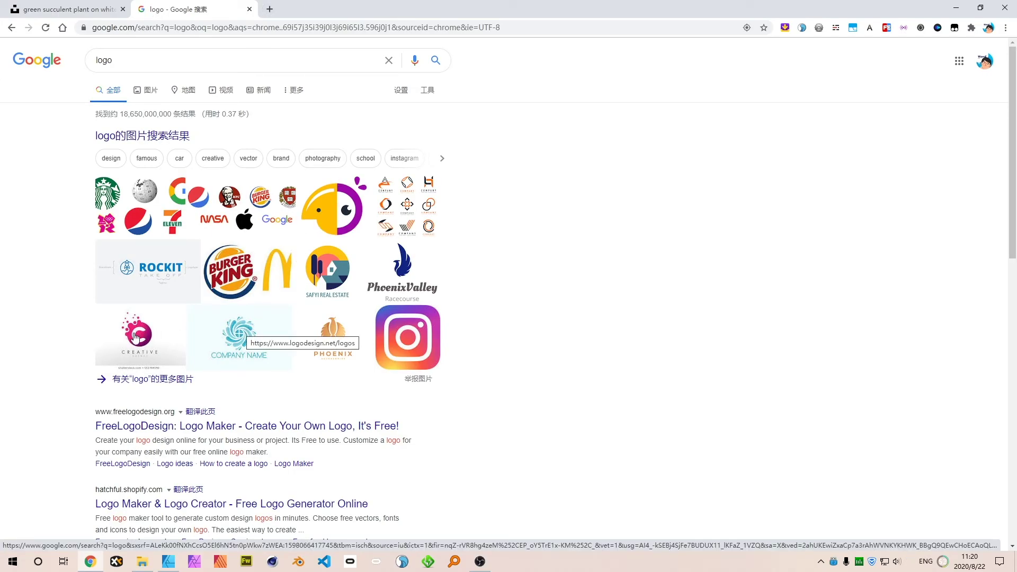
pyautogui.click(243, 332)
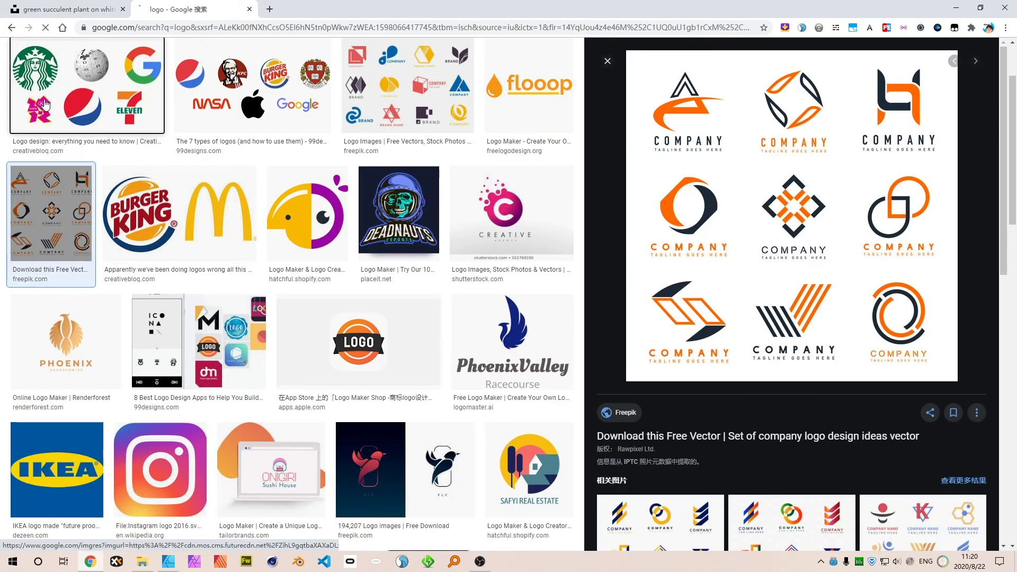
pyautogui.click(117, 98)
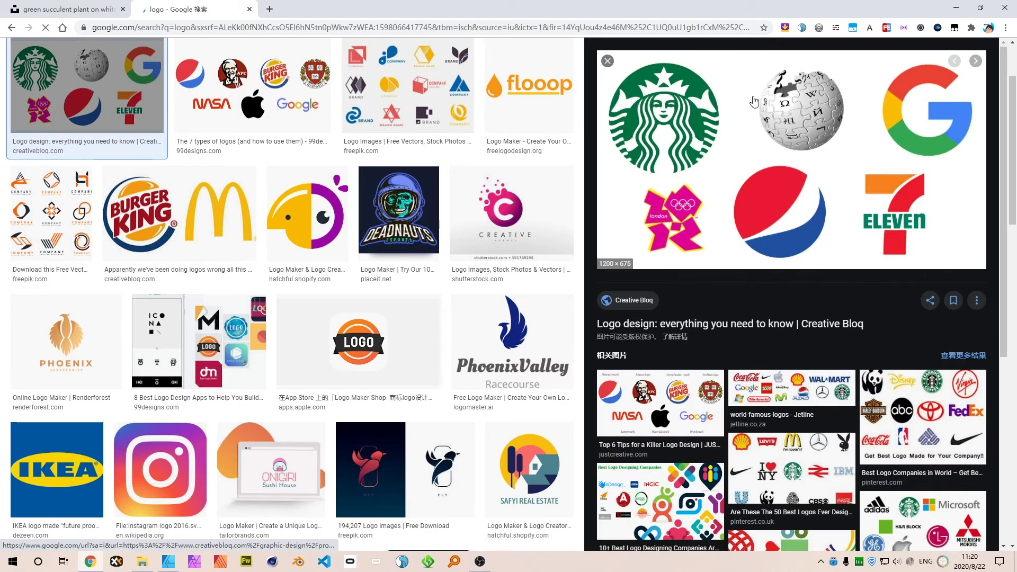
# - Capture a screenshot of just the Starbucks logo from the enlarged image to the clipboard
pyautogui.hotkey('ctrl', 'alt', 'a')
pyautogui.moveTo(728, 60); pyautogui.dragTo(605, 181)
pyautogui.doubleClick(656, 140)
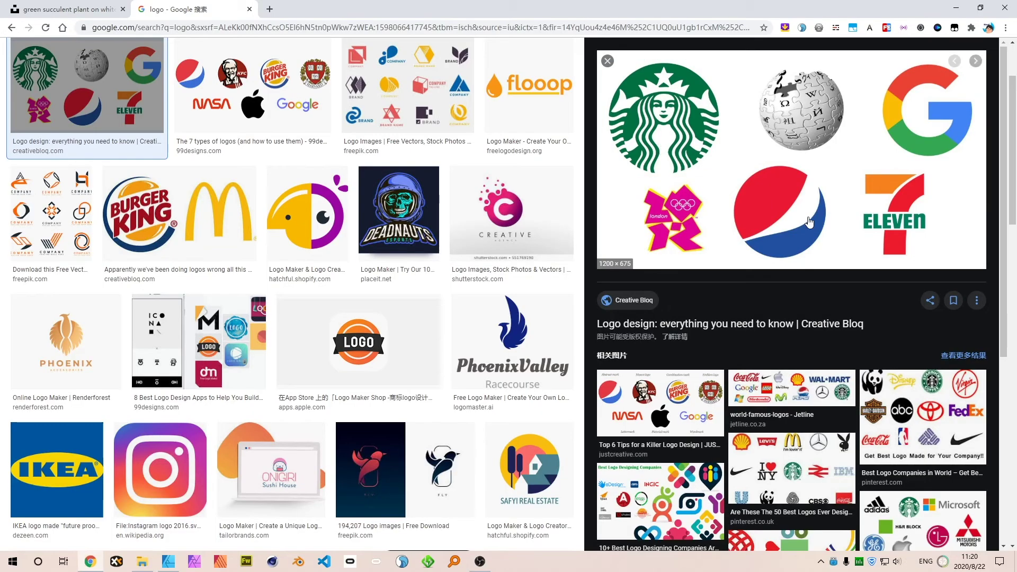
# - Switch to Affinity Designer and paste the captured logo onto the "9. Remove White Paper" artboard
pyautogui.hotkey('alt', 'Tab')
pyautogui.hotkey('ctrl', 'v')
pyautogui.click(384, 293)
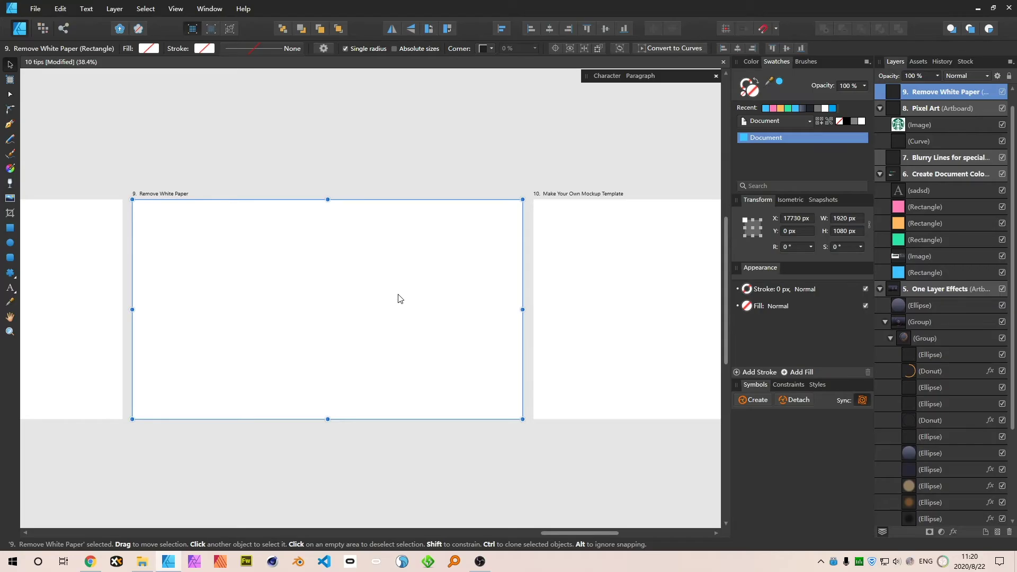
pyautogui.moveTo(382, 293); pyautogui.dragTo(448, 260)
pyautogui.moveTo(458, 308); pyautogui.dragTo(374, 298)
# - Move the logo image on its artboard to about X 3099 px, Y 372 px, and deselect it
pyautogui.hotkey('ctrl', '1')
pyautogui.scroll(1, 361, 299)
pyautogui.scroll(4, 371, 438)
pyautogui.hotkey('alt', 'space')
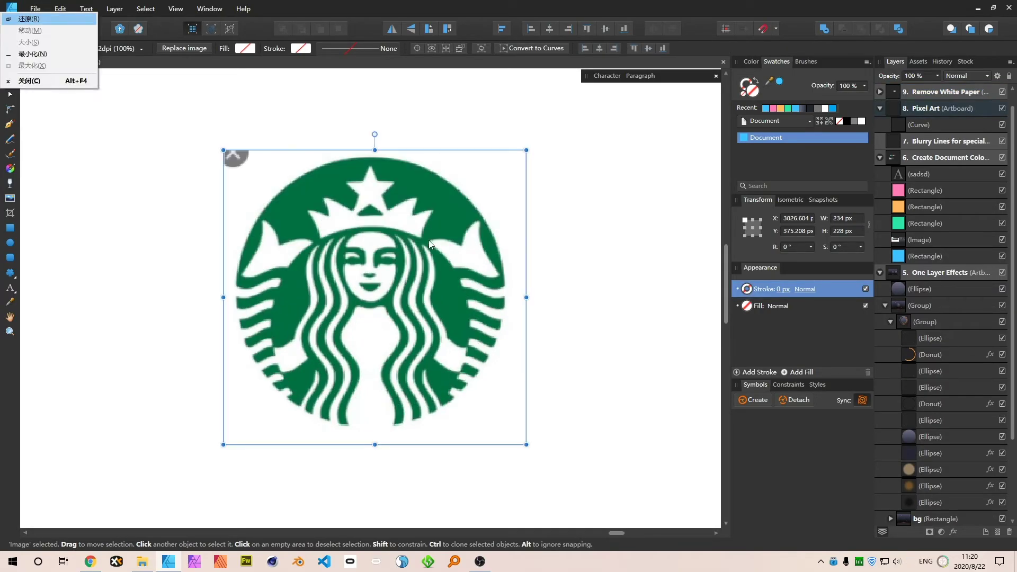
pyautogui.moveTo(424, 246); pyautogui.dragTo(518, 243)
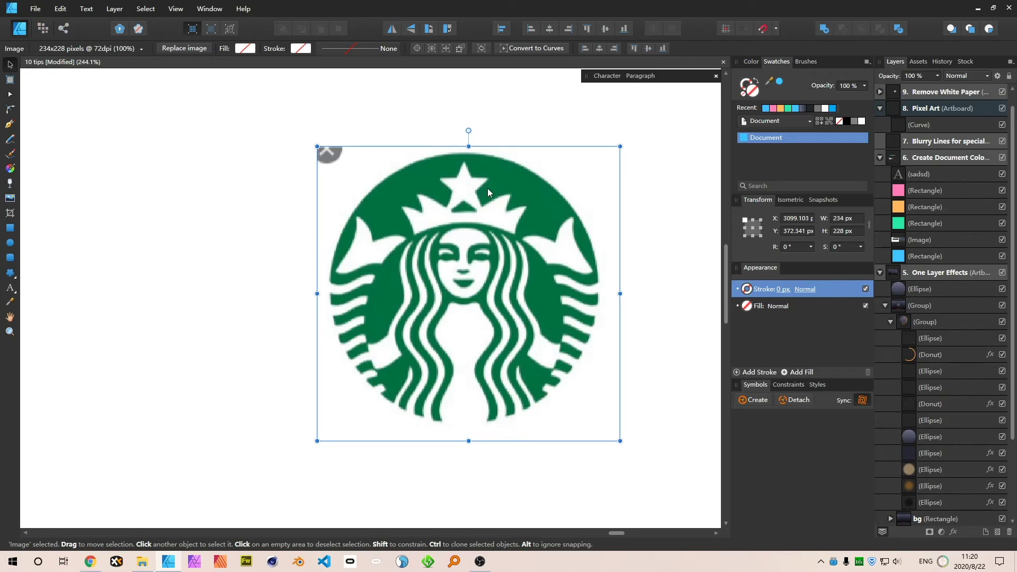
pyautogui.click(652, 284)
pyautogui.scroll(-8, 451, 267)
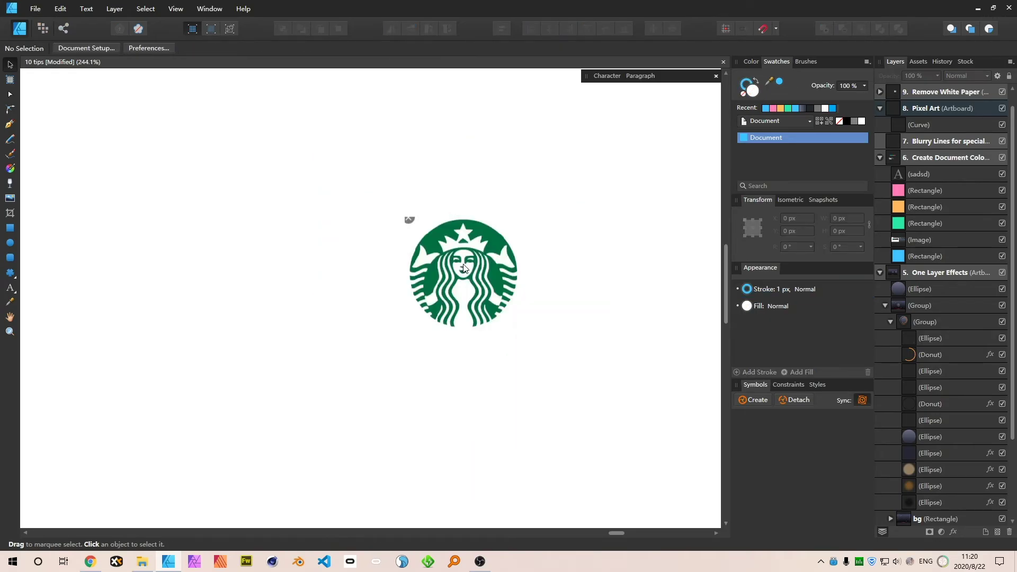
# - Enable a transparent background for the artboards in the document setup
pyautogui.click(249, 160)
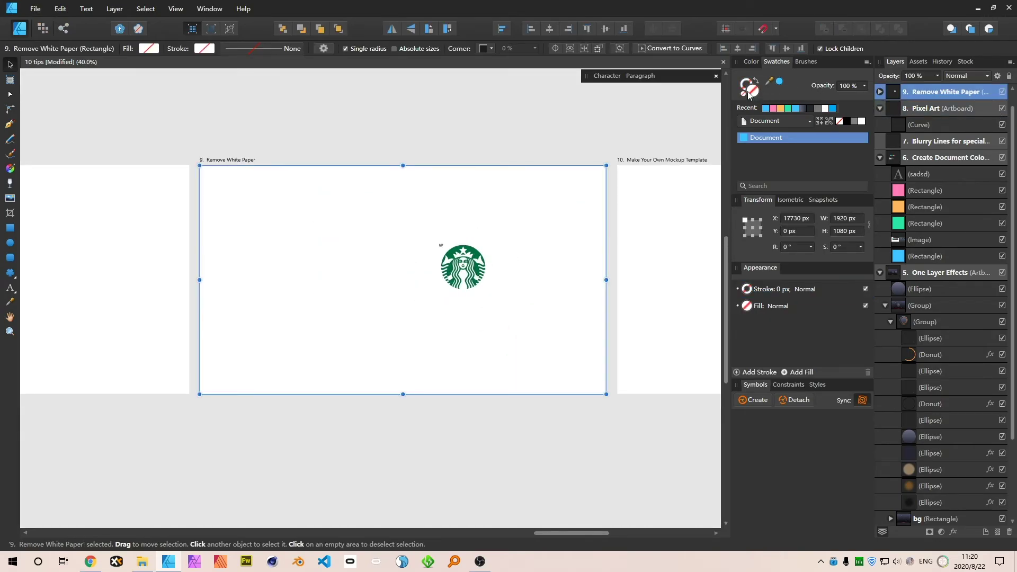
pyautogui.click(663, 117)
pyautogui.click(86, 47)
pyautogui.click(496, 241)
pyautogui.click(470, 303)
pyautogui.click(564, 330)
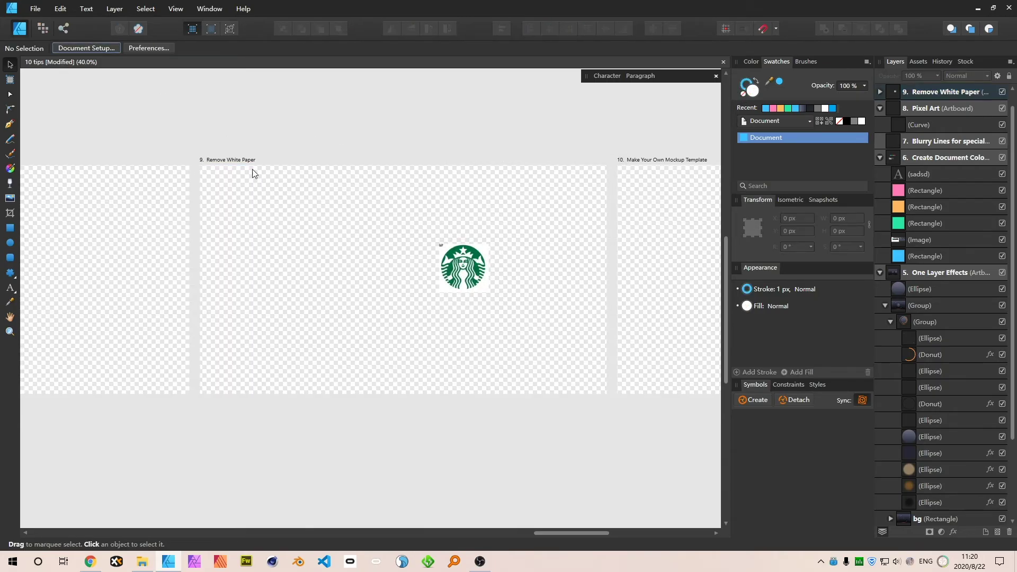
# - Fill the "9. Remove White Paper" artboard with the recent dark grey colour and lower the fill's opacity to 38 %
pyautogui.click(241, 160)
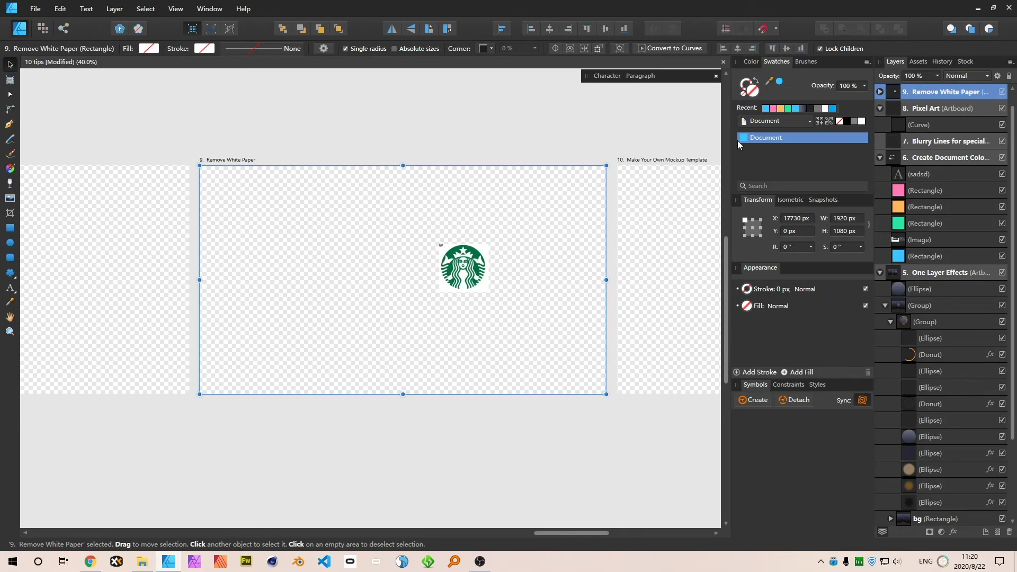
pyautogui.click(803, 107)
pyautogui.click(810, 109)
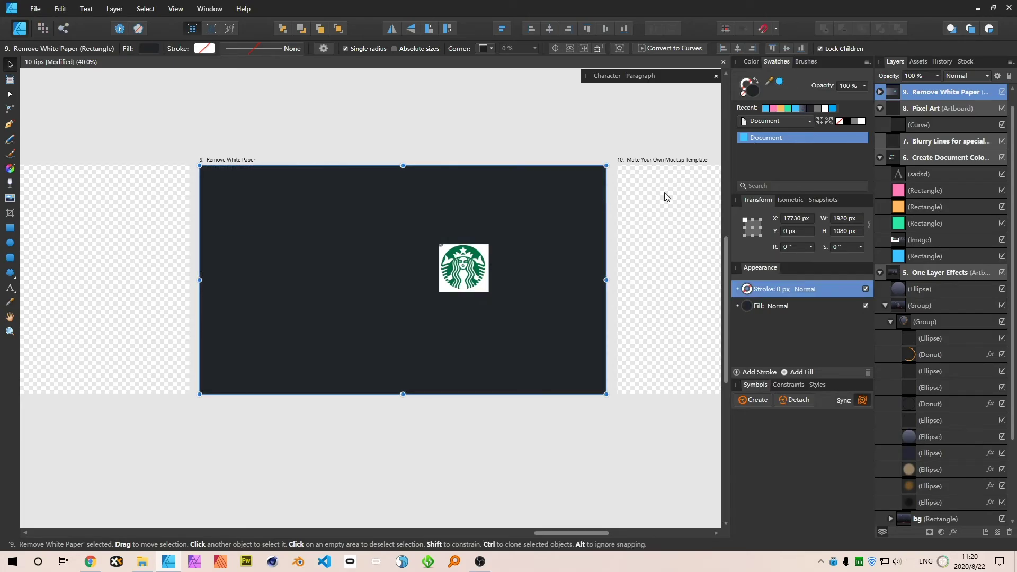
pyautogui.click(751, 61)
pyautogui.moveTo(808, 184); pyautogui.dragTo(784, 184)
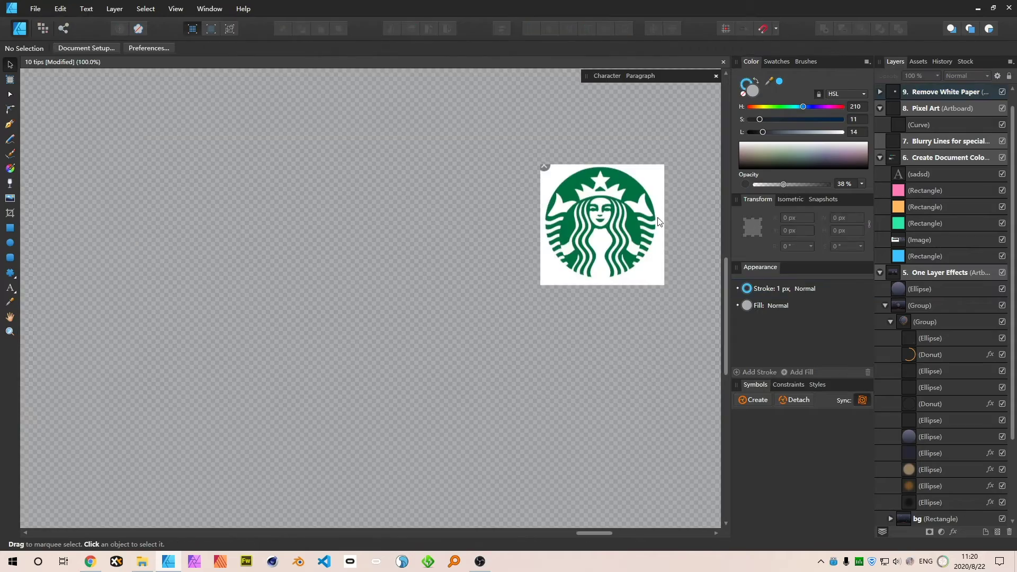
# - In the logo image's Blend Options, lower the white end of the Source Layer Ranges to In 100 %, Out 0 %
pyautogui.click(600, 195)
pyautogui.scroll(5, 644, 214)
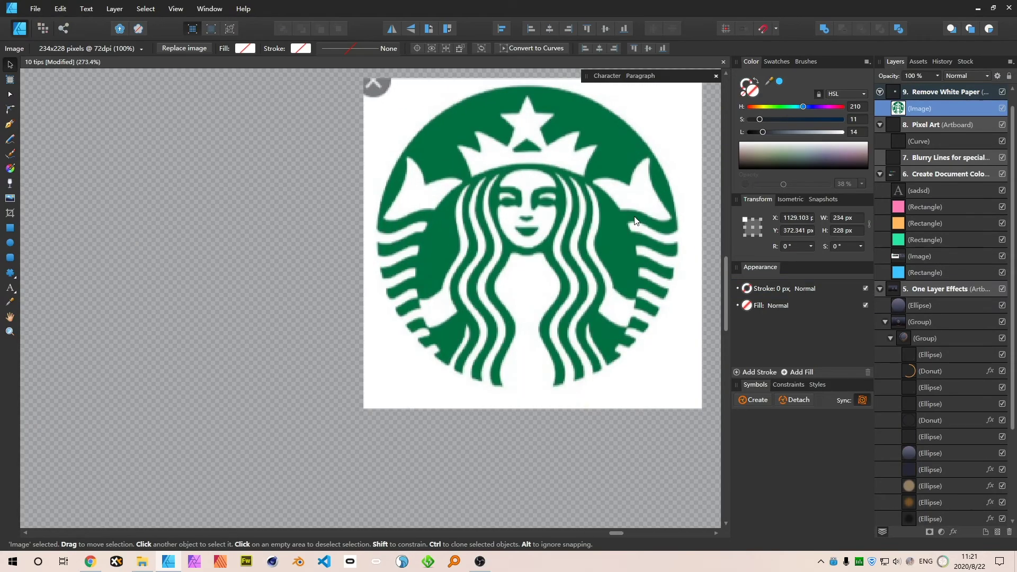
pyautogui.moveTo(681, 87); pyautogui.dragTo(611, 132)
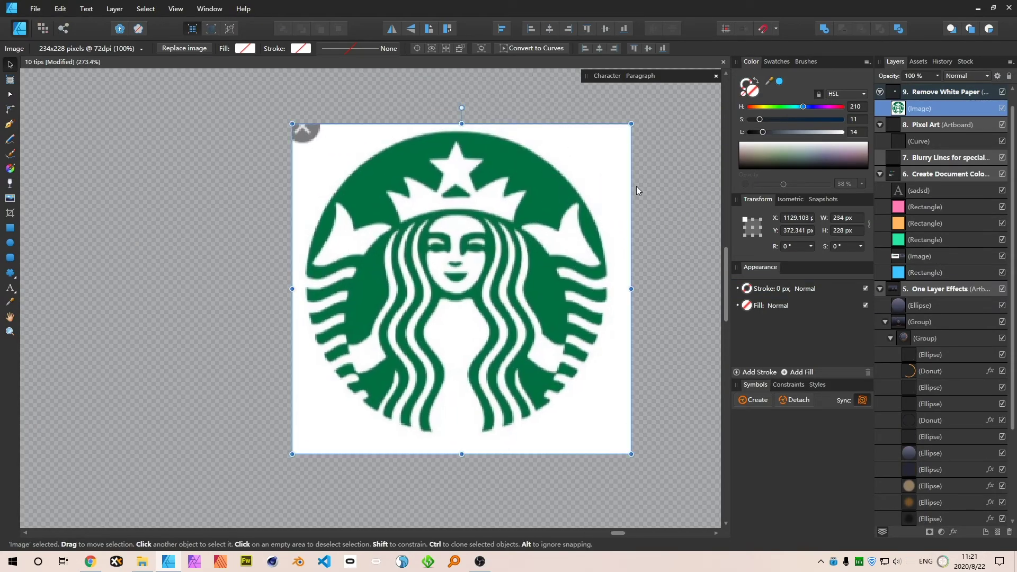
pyautogui.click(999, 78)
pyautogui.moveTo(501, 154); pyautogui.dragTo(820, 153)
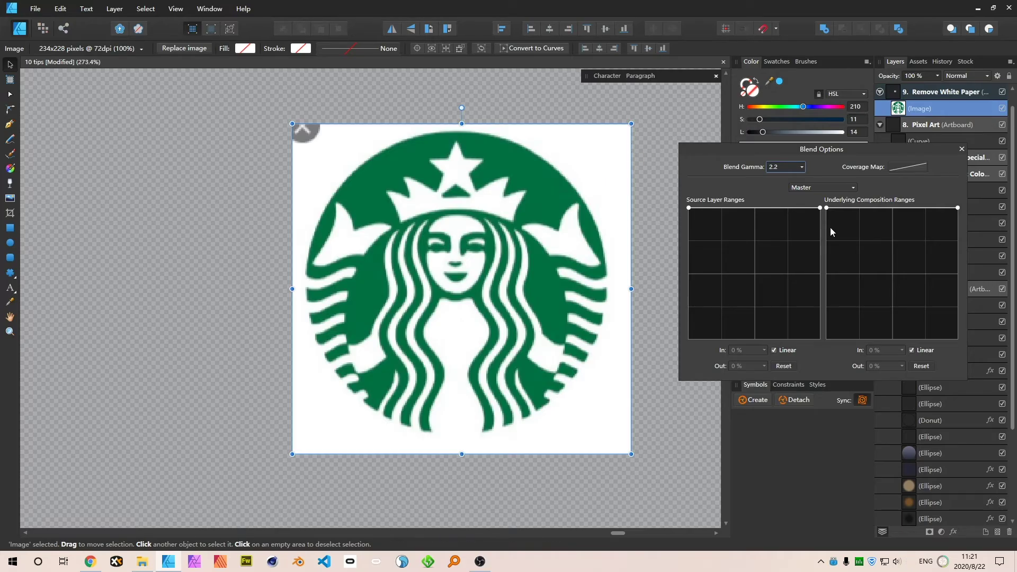
pyautogui.moveTo(821, 208); pyautogui.dragTo(846, 291)
pyautogui.moveTo(857, 365); pyautogui.dragTo(856, 379)
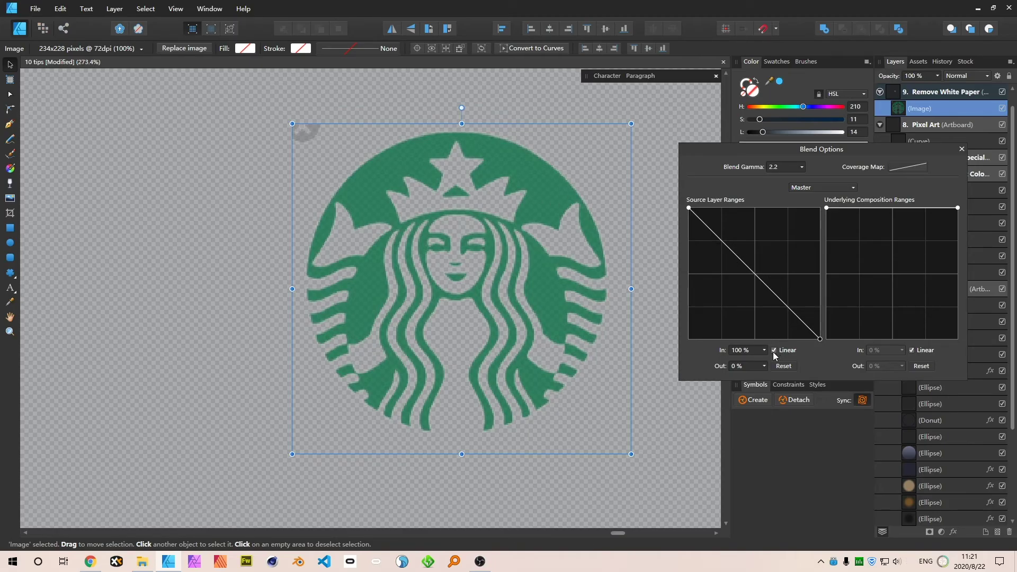
# - Turn off Linear for the source range and shape an S-curve with two extra points, the lower at In 68.7 %, Out 20 %
pyautogui.moveTo(728, 243); pyautogui.dragTo(745, 220)
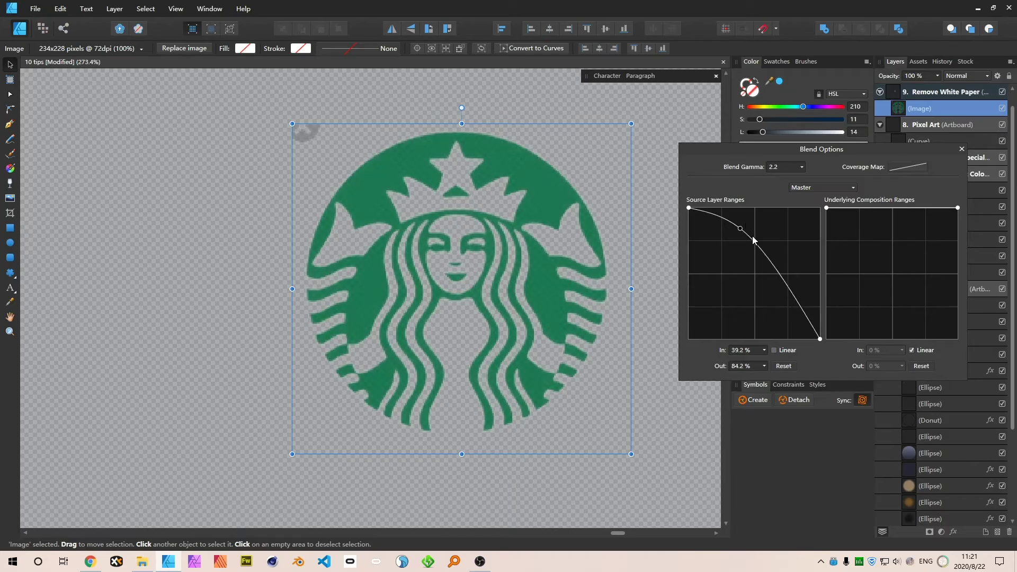
pyautogui.click(780, 310)
pyautogui.click(793, 286)
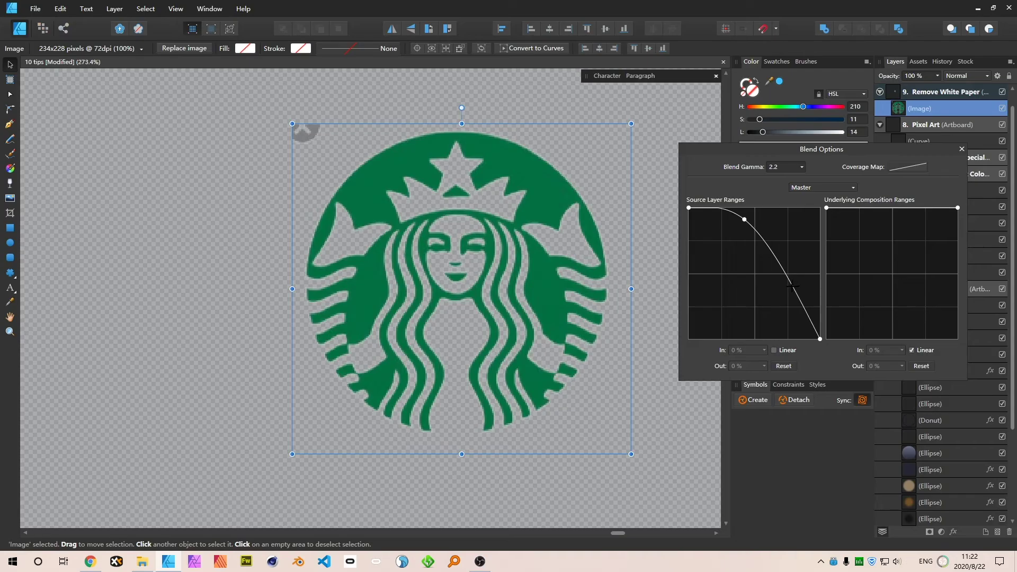
pyautogui.moveTo(780, 314); pyautogui.dragTo(780, 313)
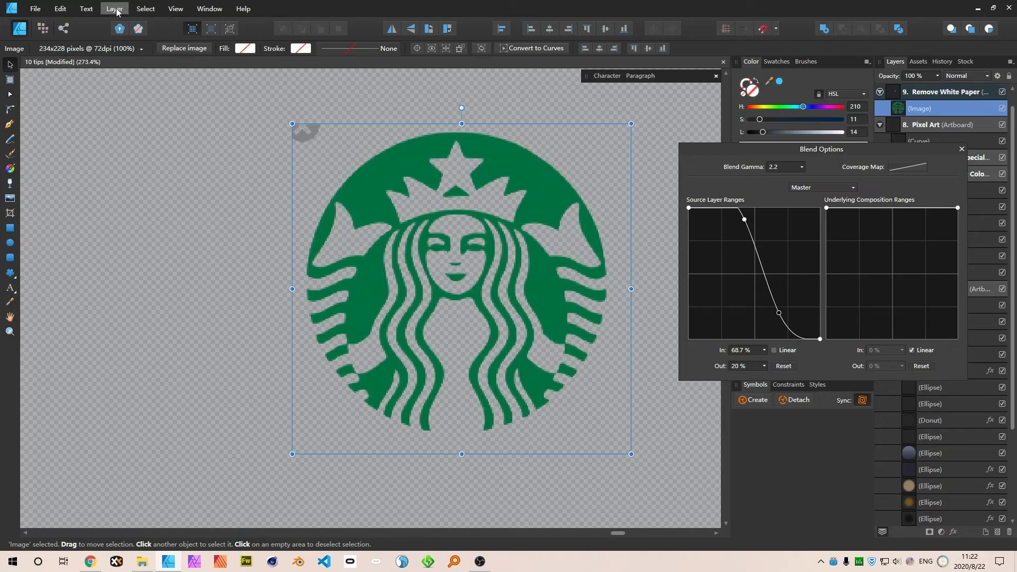
# - Convert the logo image to curves and cut off its upper-left corner with the Corner tool to remove the leftover grey mark
pyautogui.hotkey('ctrl', '1')
pyautogui.click(527, 249)
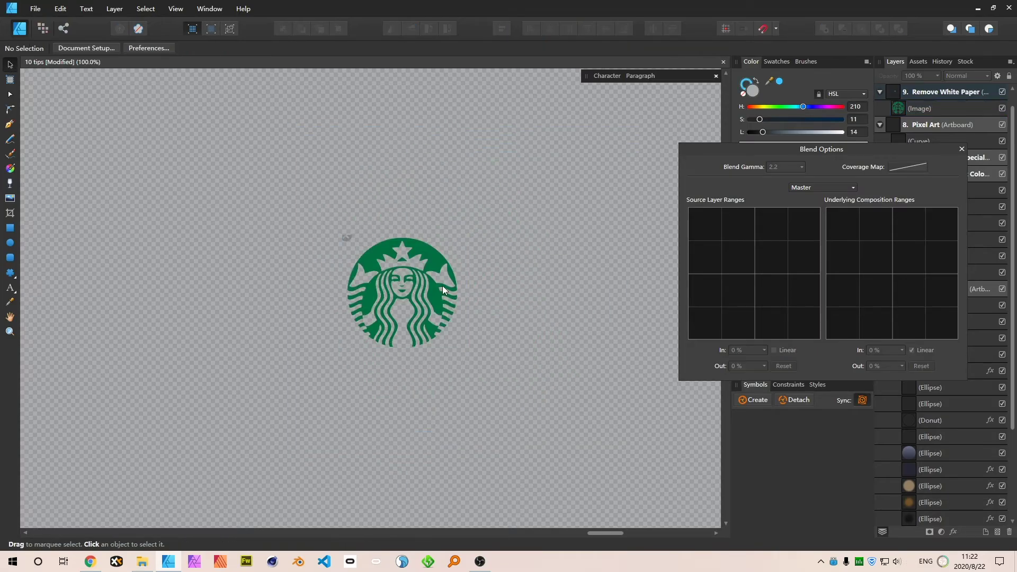
pyautogui.click(456, 278)
pyautogui.scroll(3, 448, 290)
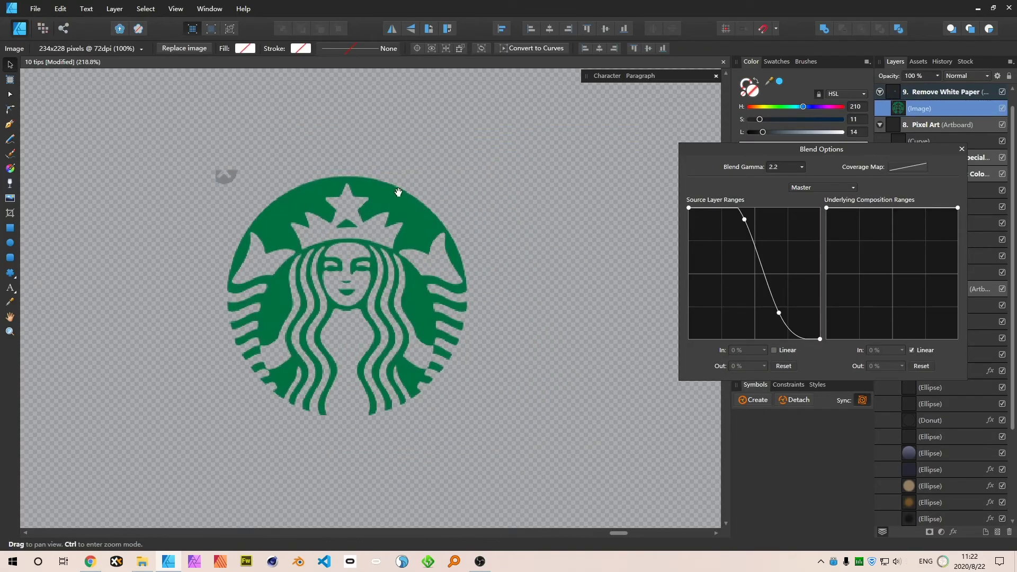
pyautogui.moveTo(408, 188); pyautogui.dragTo(571, 182)
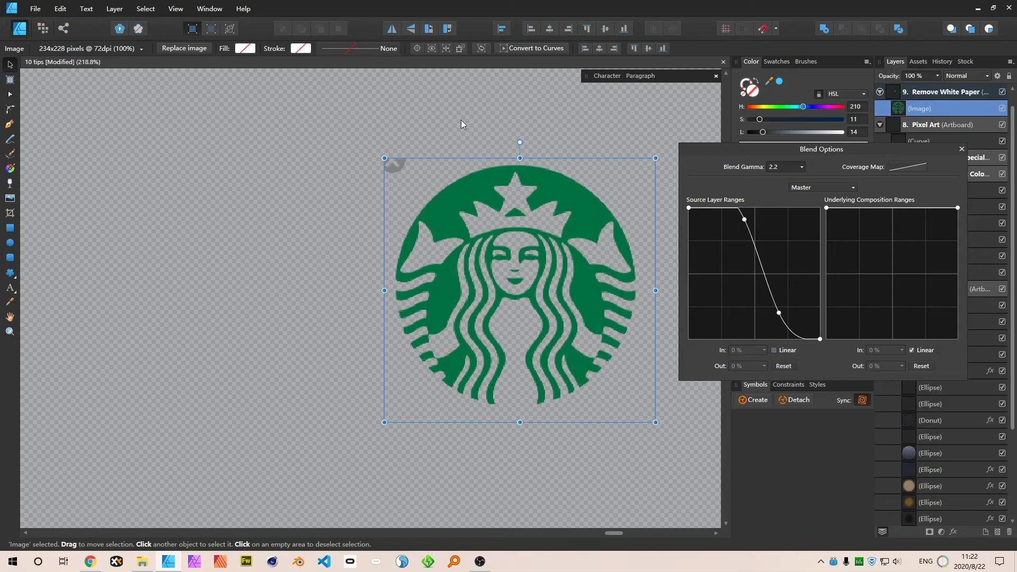
pyautogui.click(553, 51)
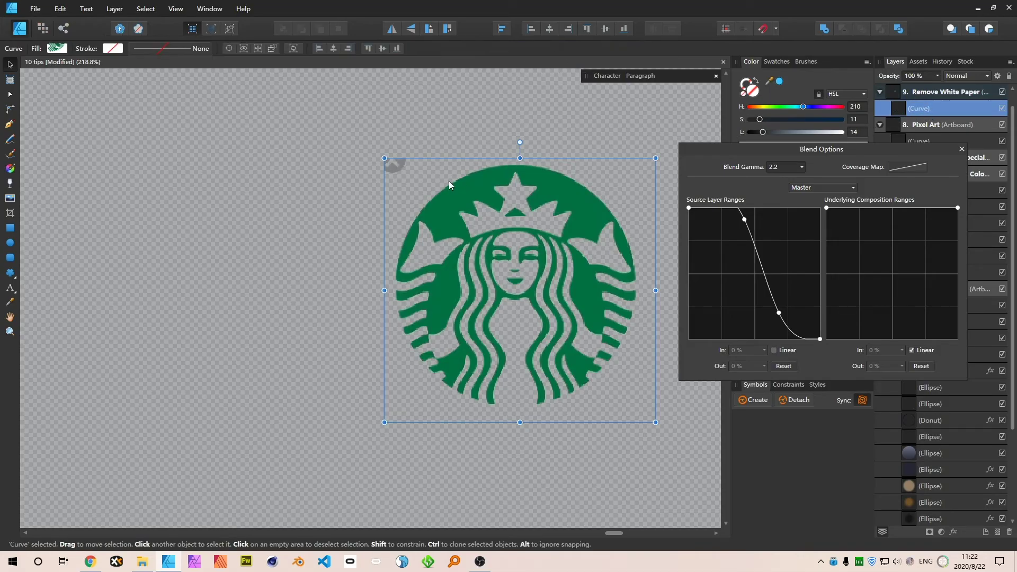
pyautogui.press('a')
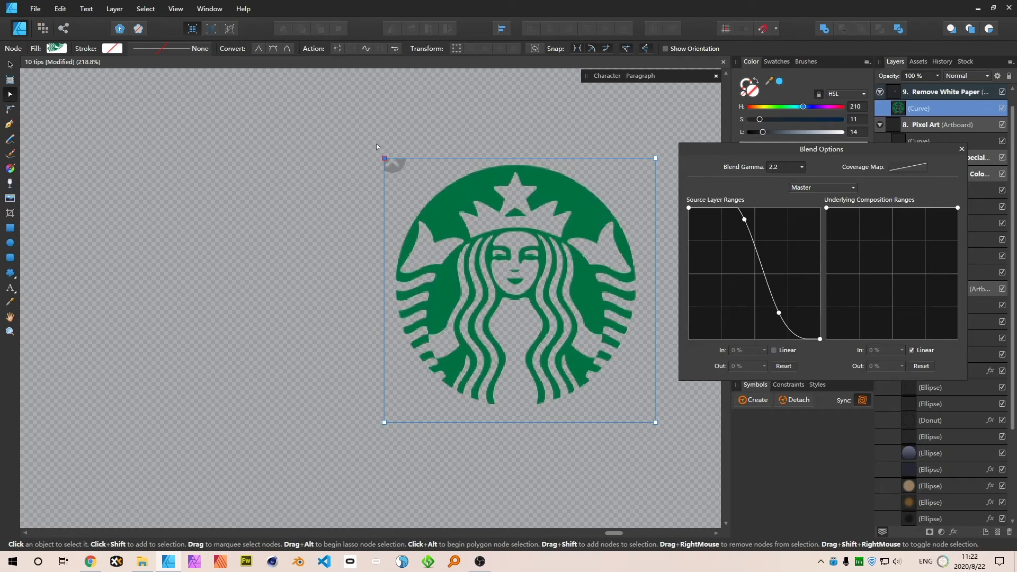
pyautogui.press('c')
pyautogui.click(318, 49)
pyautogui.moveTo(390, 166); pyautogui.dragTo(430, 206)
pyautogui.press('v')
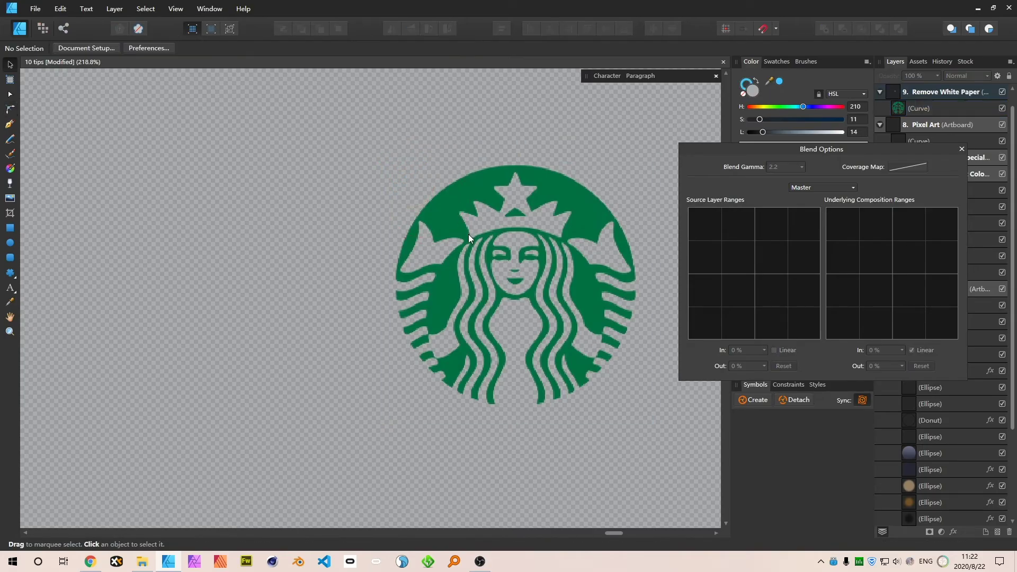
# - Enlarge the logo on the "9. Remove White Paper" artboard until it takes up most of the artboard's height, and deselect it
pyautogui.hotkey('ctrl', '1')
pyautogui.moveTo(539, 200); pyautogui.dragTo(325, 386)
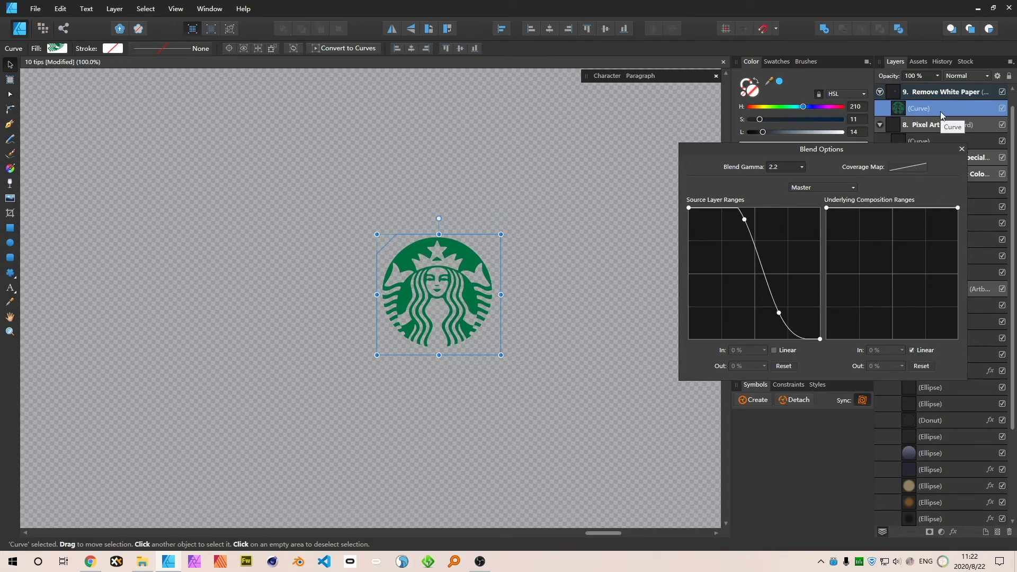
pyautogui.click(537, 272)
pyautogui.click(450, 334)
pyautogui.scroll(-6, 384, 278)
pyautogui.moveTo(414, 266); pyautogui.dragTo(480, 238)
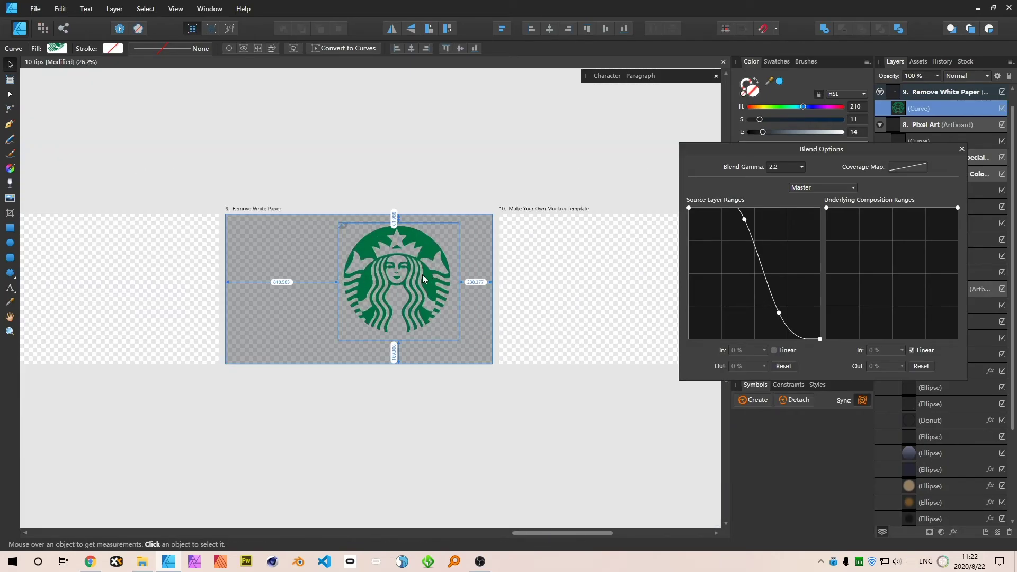
pyautogui.click(507, 191)
# - Review the list of ten tips on the cover artboard and return to the "10. Make Your Own Mockup Template" artboard
pyautogui.moveTo(251, 332); pyautogui.dragTo(262, 339)
pyautogui.hscroll(-15, 262, 338)
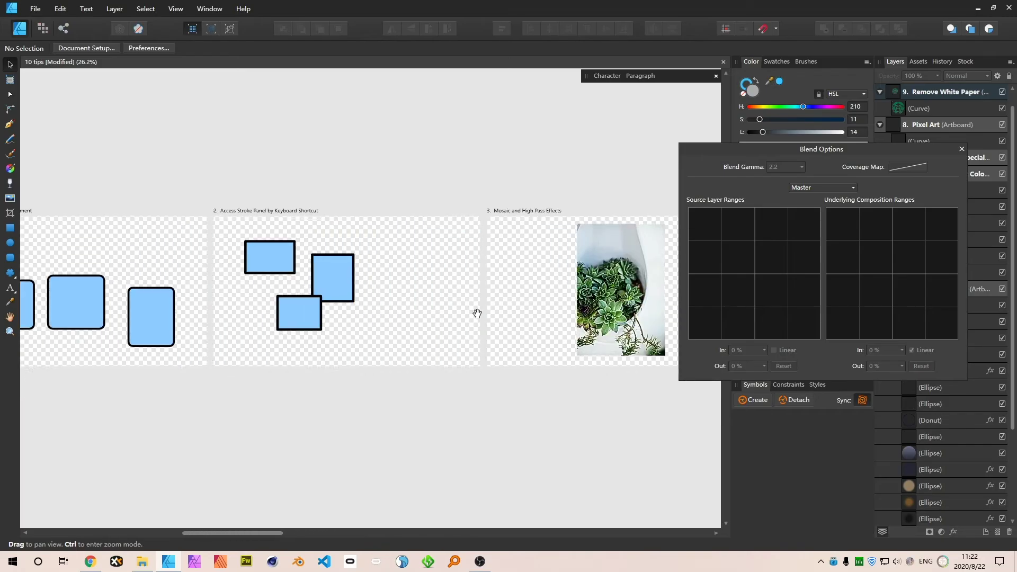
pyautogui.scroll(5, 330, 343)
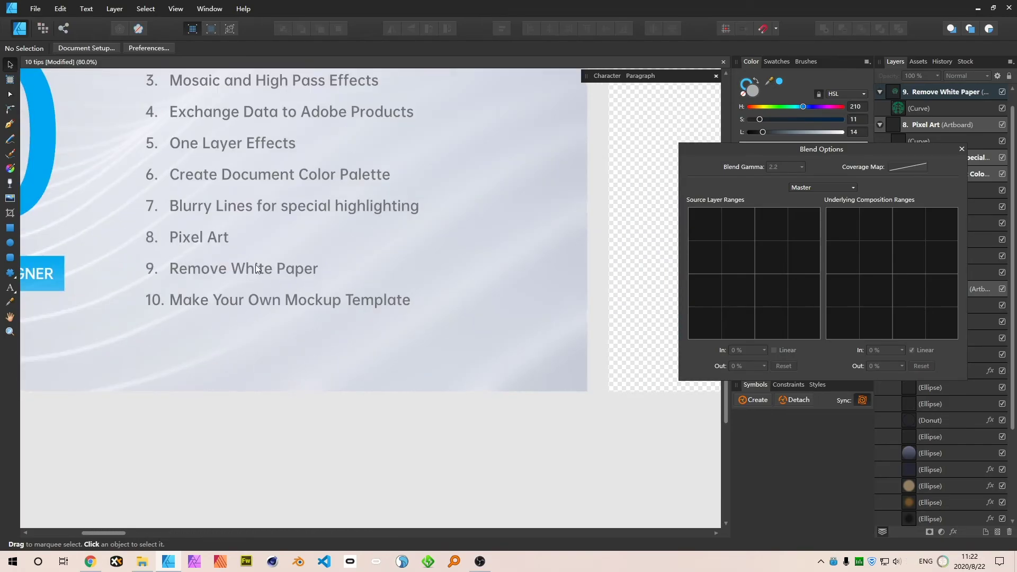
pyautogui.moveTo(275, 235); pyautogui.dragTo(386, 274)
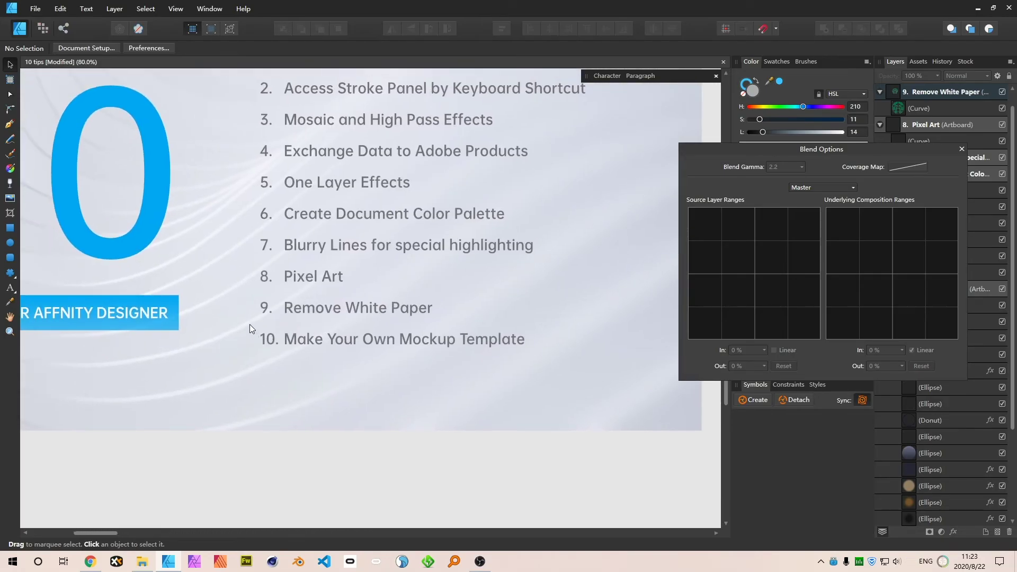
pyautogui.moveTo(250, 324); pyautogui.dragTo(563, 355)
pyautogui.hotkey('ctrl', '0')
pyautogui.scroll(5, 620, 291)
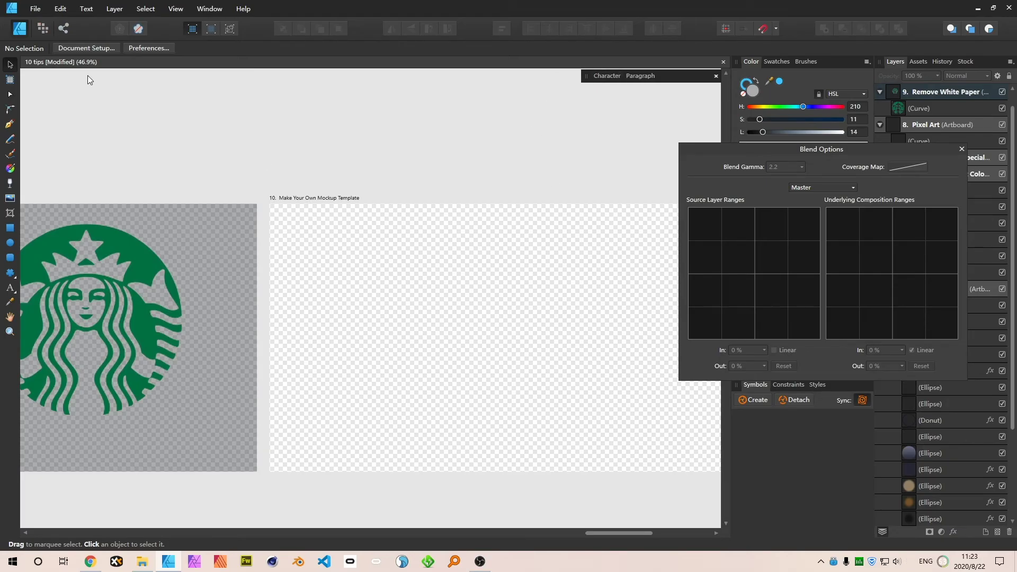
# - Save and close the "10 tips" document, and dismiss the Blend Options
pyautogui.hotkey('ctrl', 's')
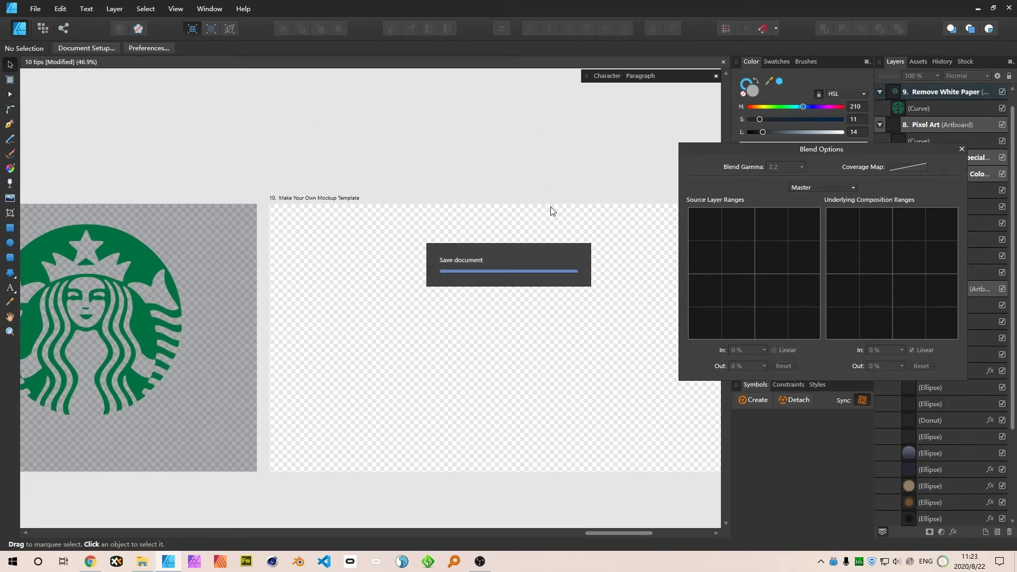
pyautogui.hotkey('ctrl', 'w')
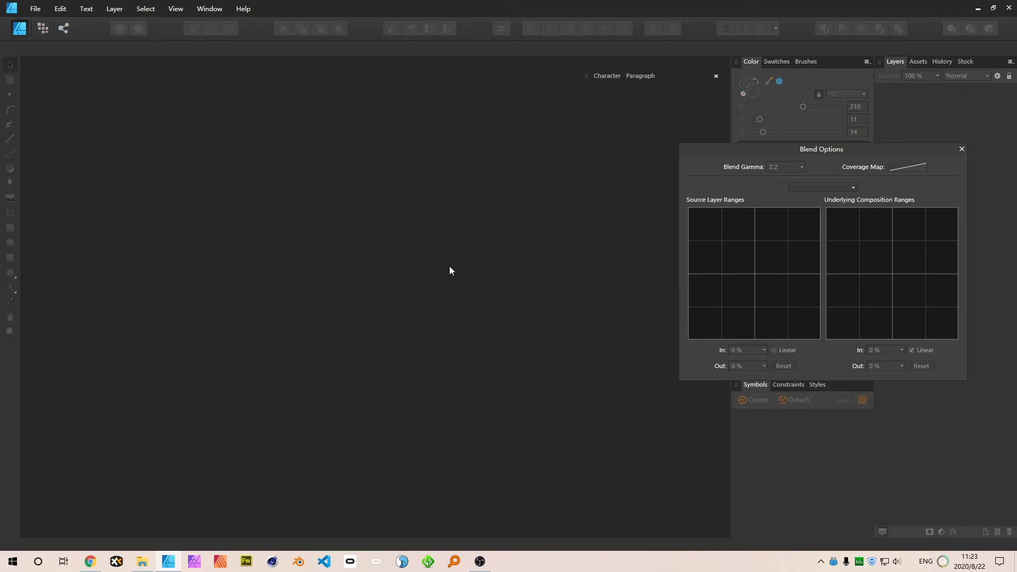
pyautogui.click(962, 148)
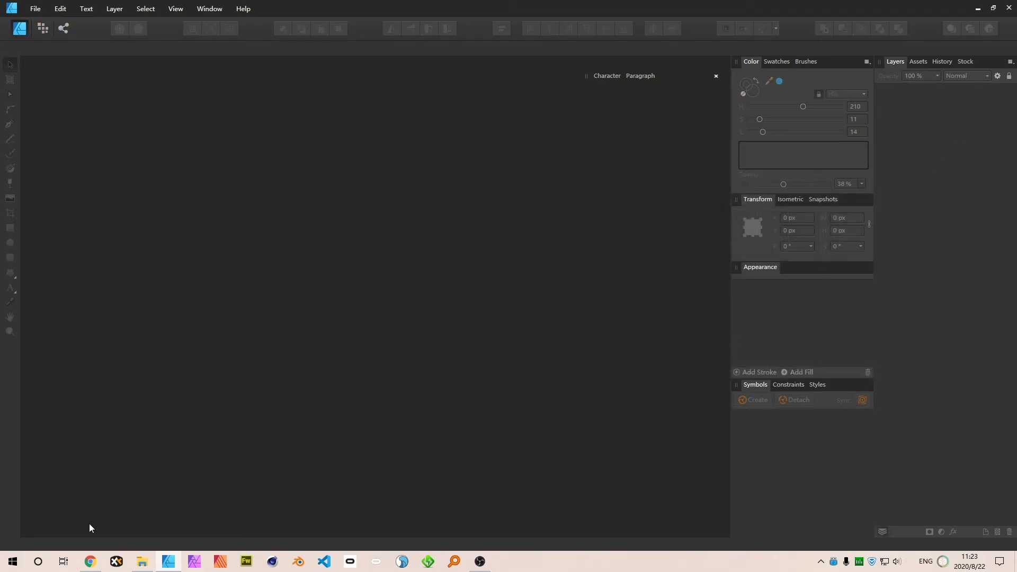
# - Switch to Chrome, leave the succulent photo on Unsplash, and search for "device" to find a phone picture
pyautogui.click(90, 561)
pyautogui.click(80, 8)
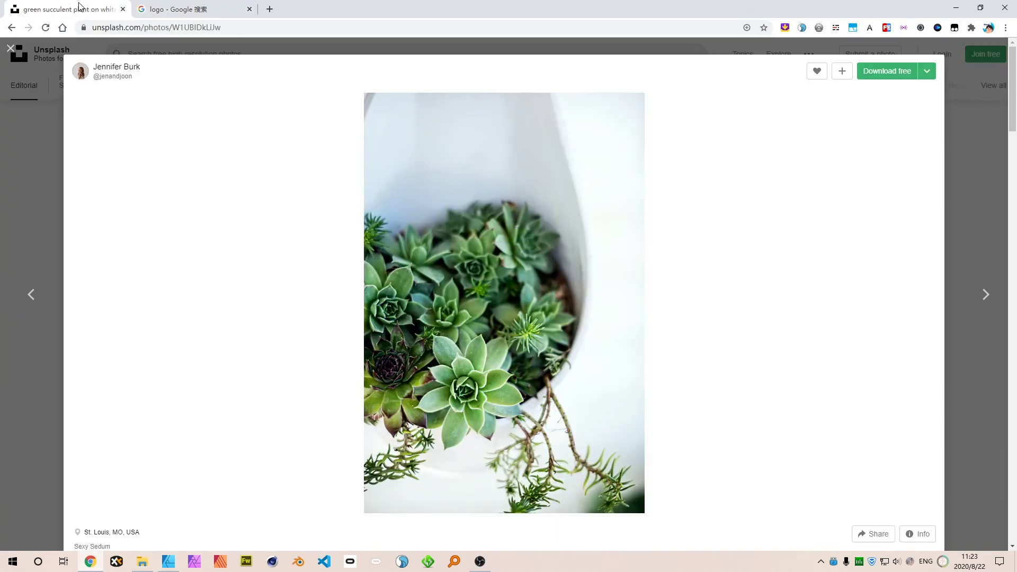
pyautogui.click(10, 49)
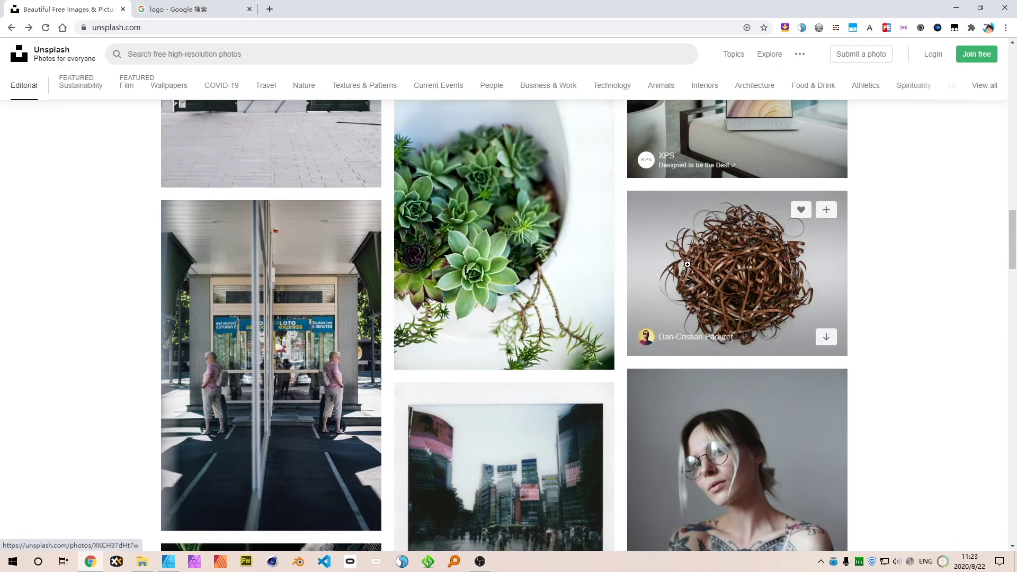
pyautogui.scroll(10, 687, 264)
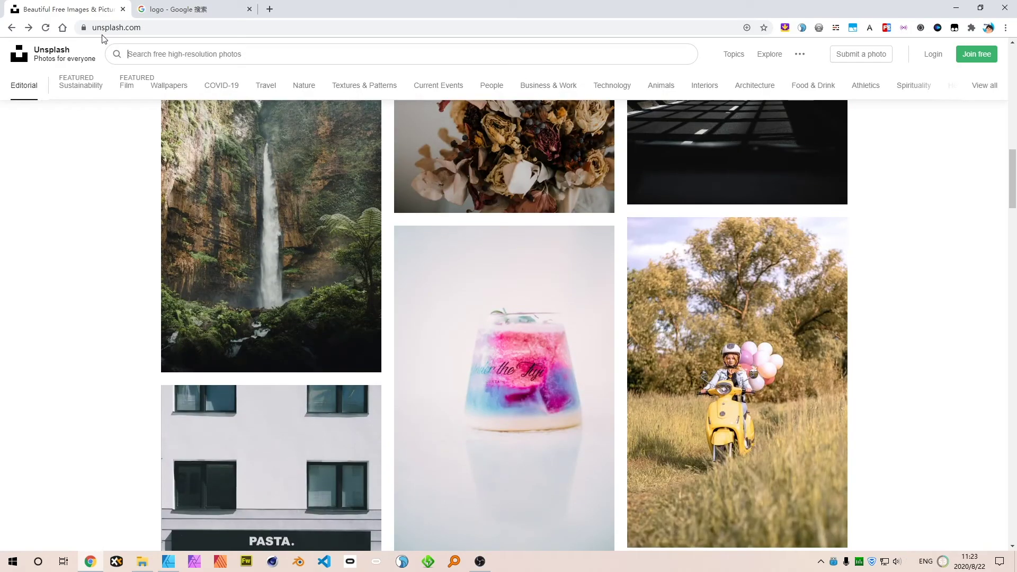
pyautogui.write('device')
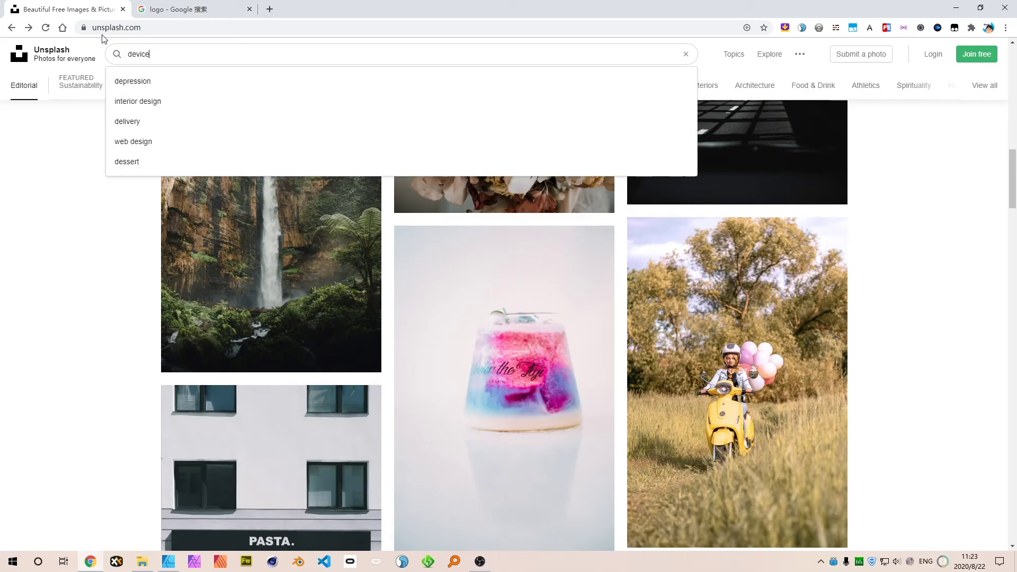
pyautogui.press('Return')
pyautogui.scroll(-4, 727, 279)
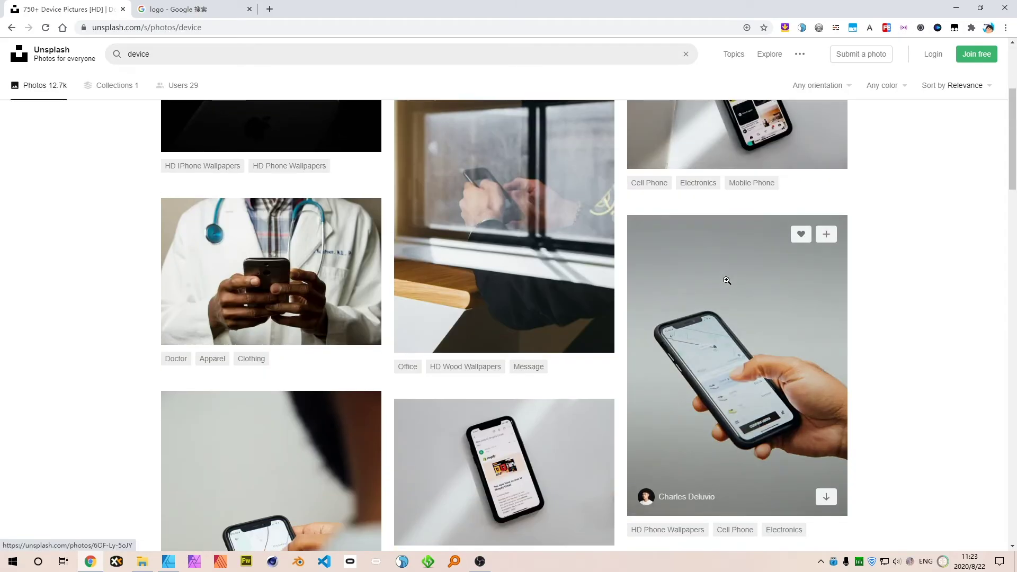
pyautogui.scroll(-1, 790, 395)
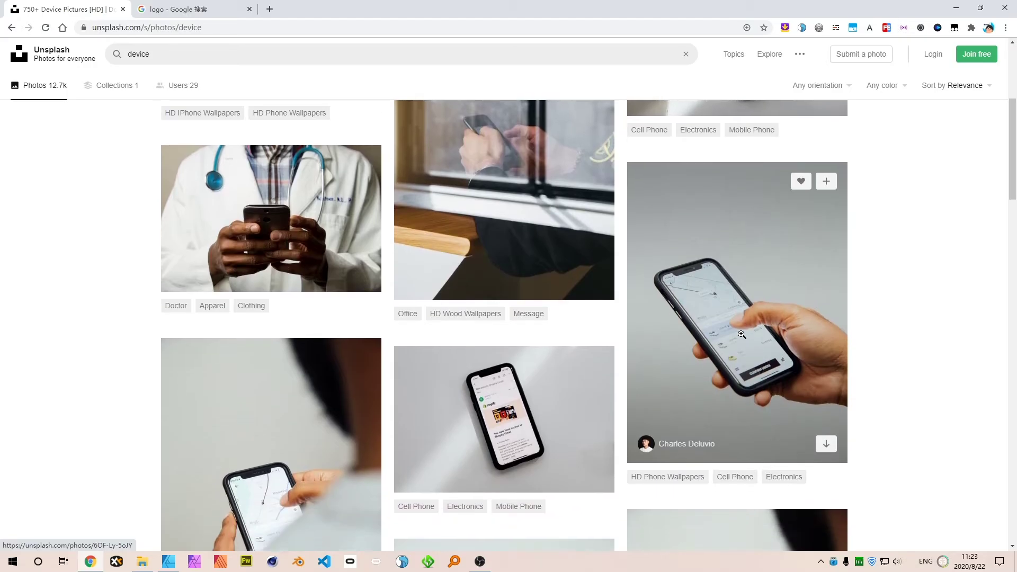
# - Copy the photo of a hand holding a phone and create a new Affinity Designer document from the clipboard
pyautogui.click(742, 337)
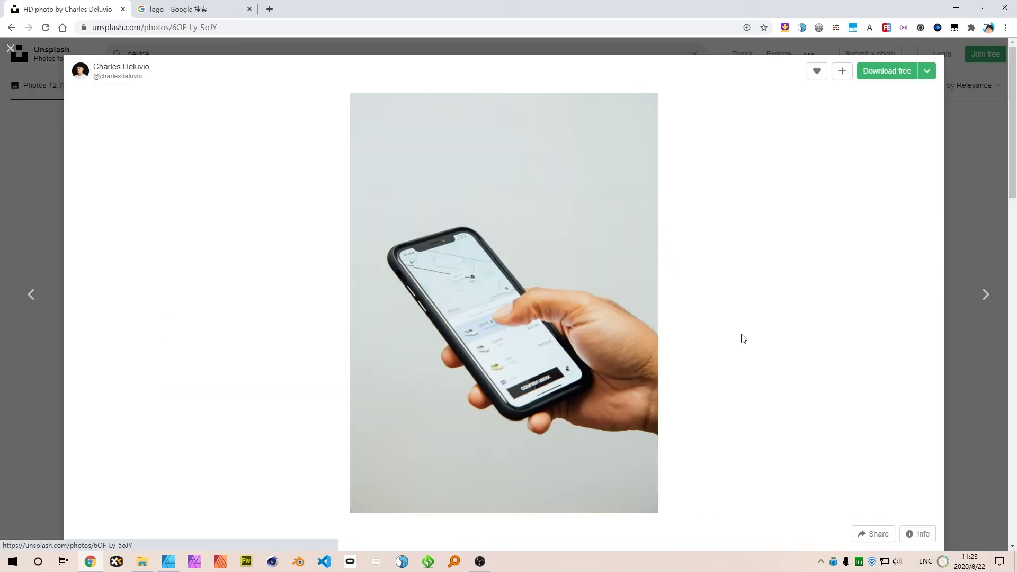
pyautogui.rightClick(529, 357)
pyautogui.click(597, 395)
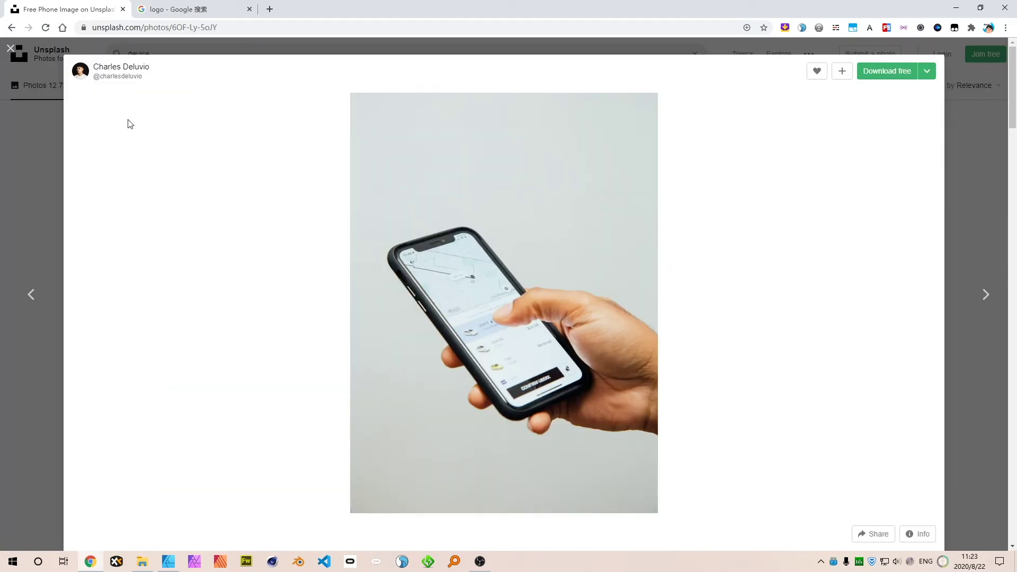
pyautogui.hotkey('alt', 'Tab')
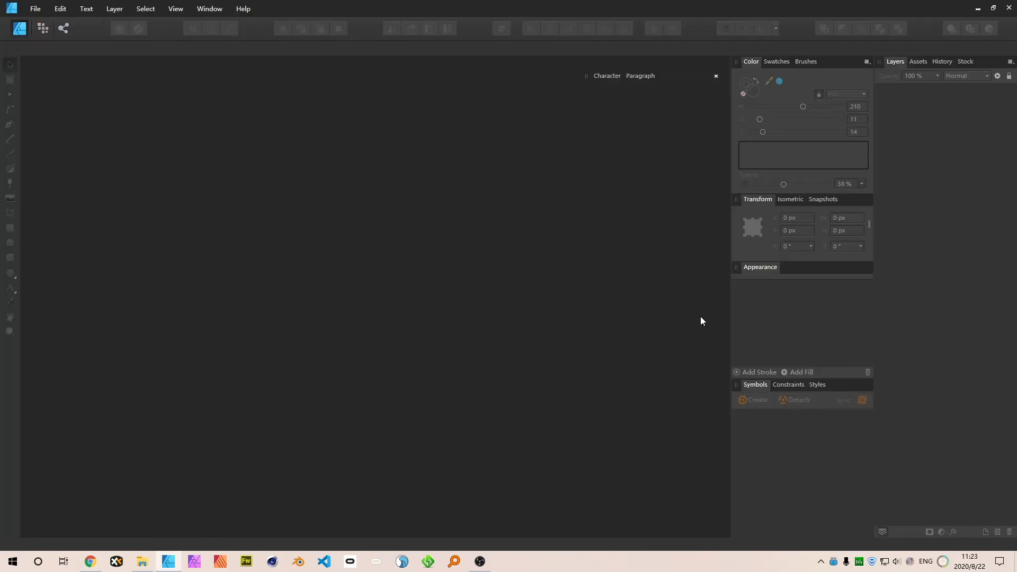
pyautogui.hotkey('ctrl', 'alt', 'shift', 'n')
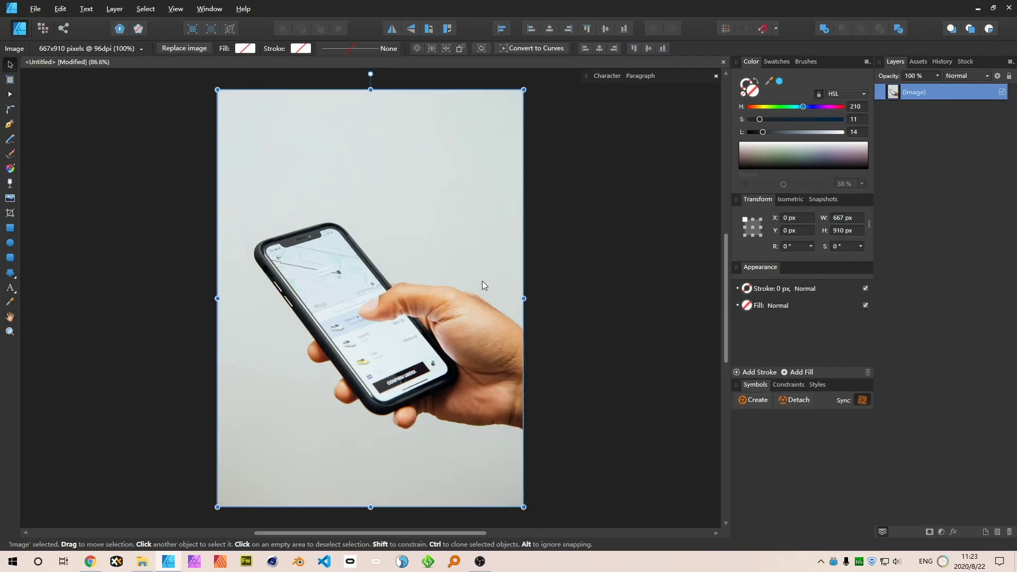
pyautogui.moveTo(404, 305); pyautogui.dragTo(525, 279)
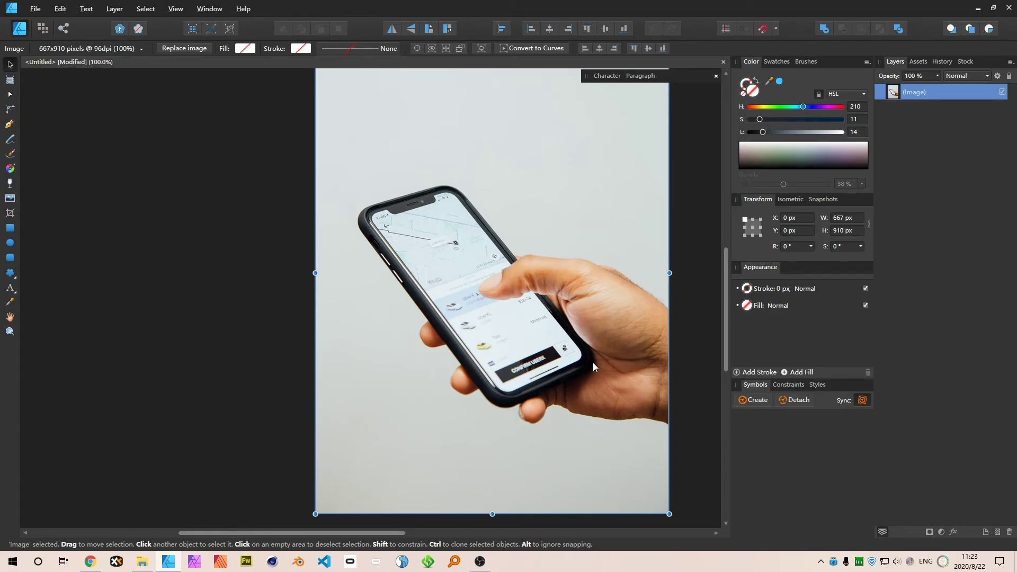
pyautogui.scroll(3, 586, 361)
pyautogui.scroll(-3, 586, 361)
pyautogui.click(10, 228)
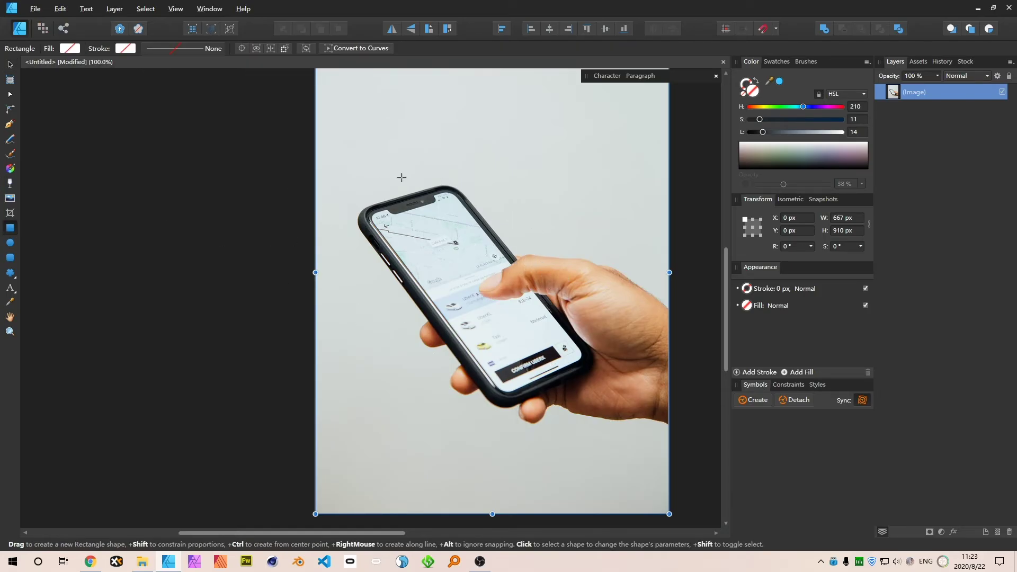
pyautogui.press('v')
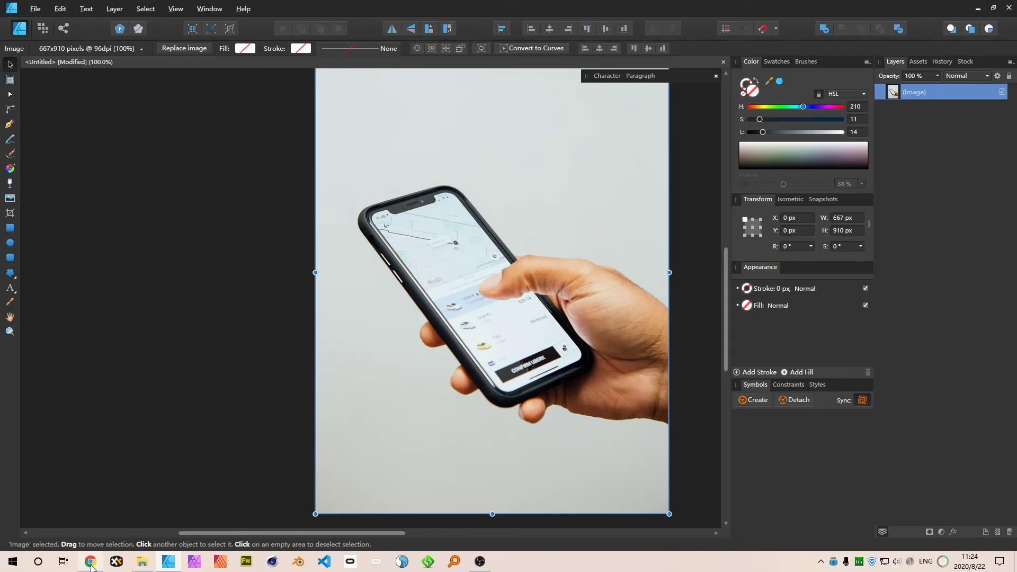
# - Switch to Chrome and search Google Images for "free ui design templates" in the logo search tab
pyautogui.click(87, 564)
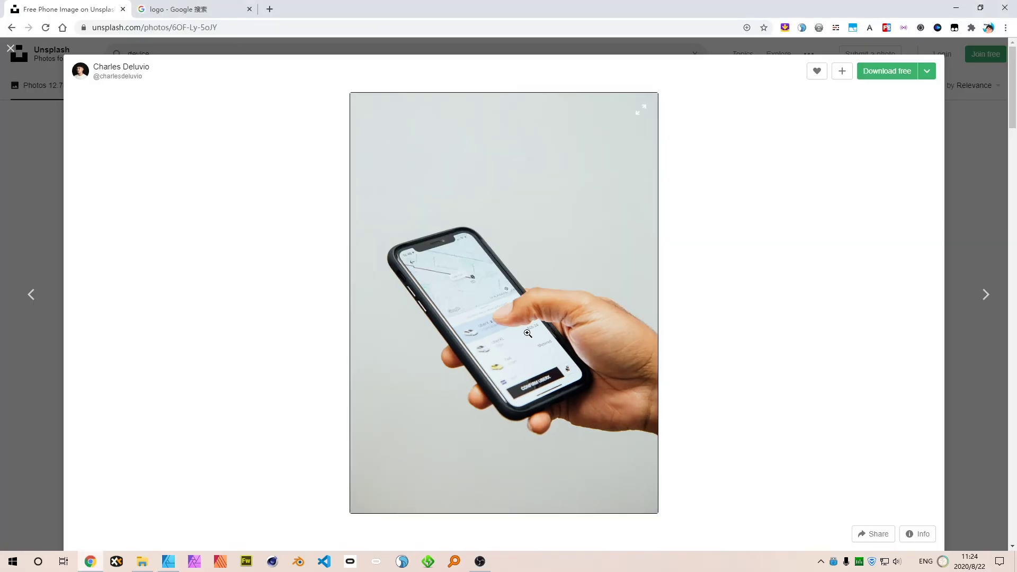
pyautogui.click(191, 11)
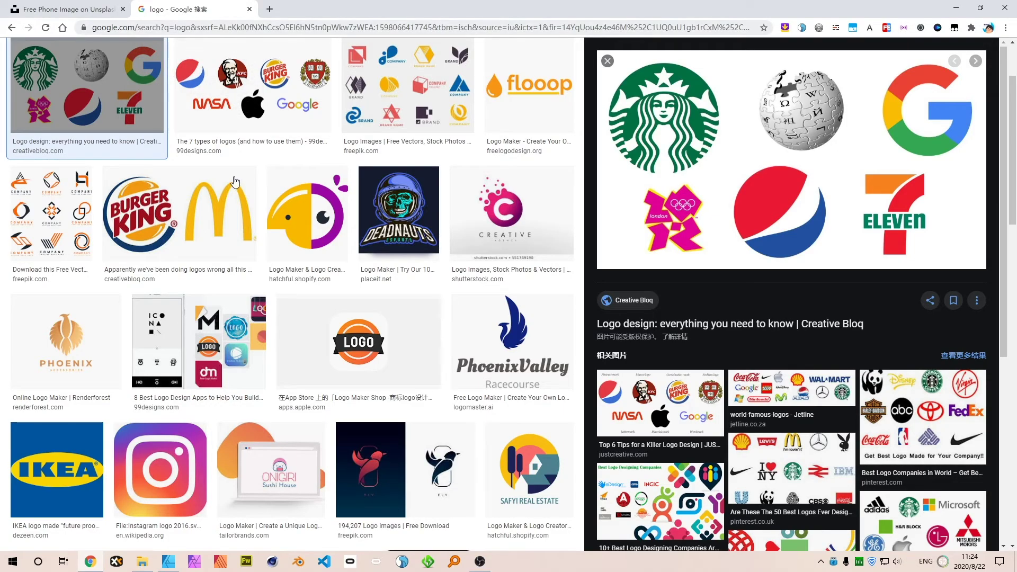
pyautogui.write('fre')
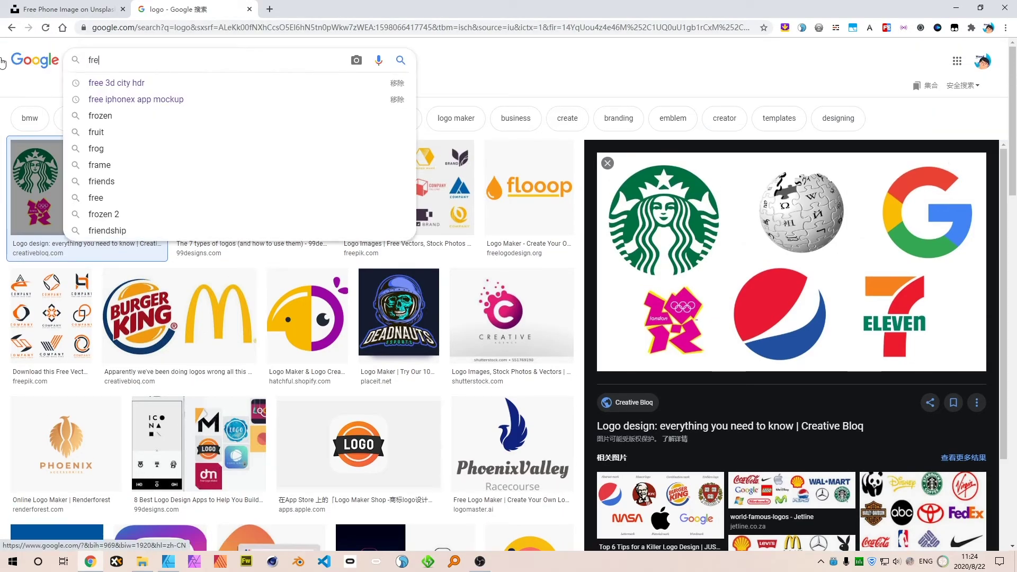
pyautogui.write('e ui de')
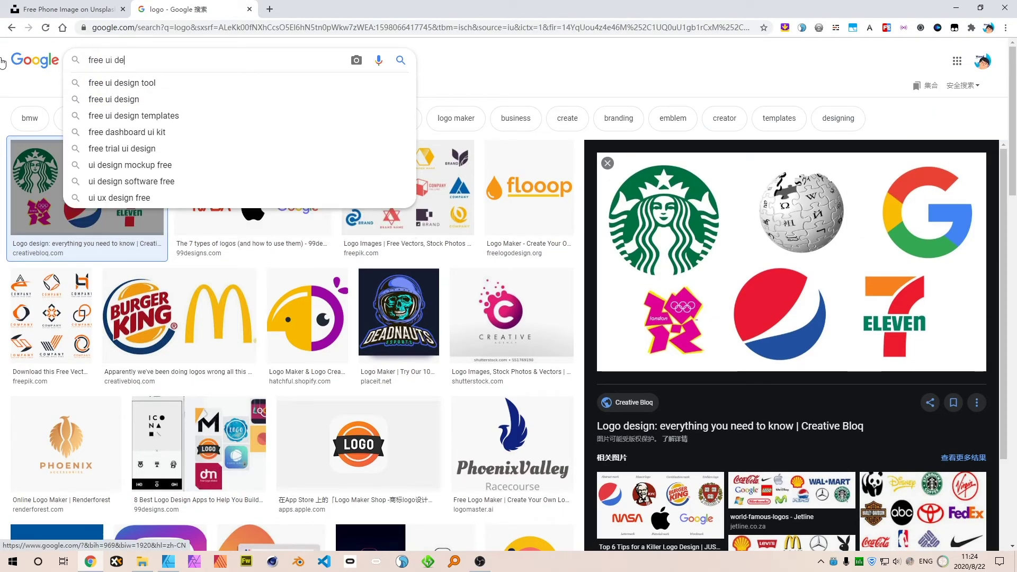
pyautogui.write('sign templates')
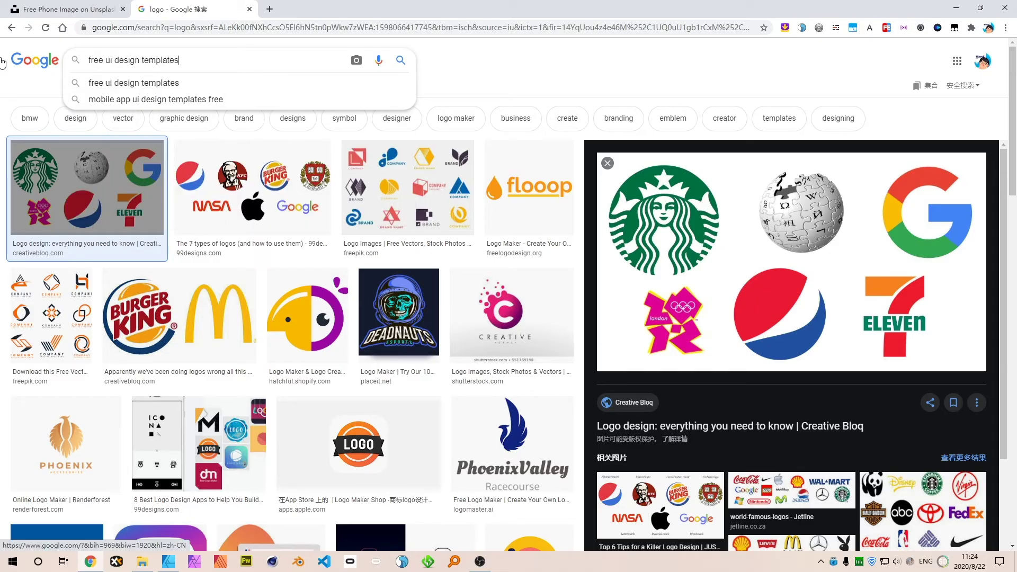
pyautogui.press('Return')
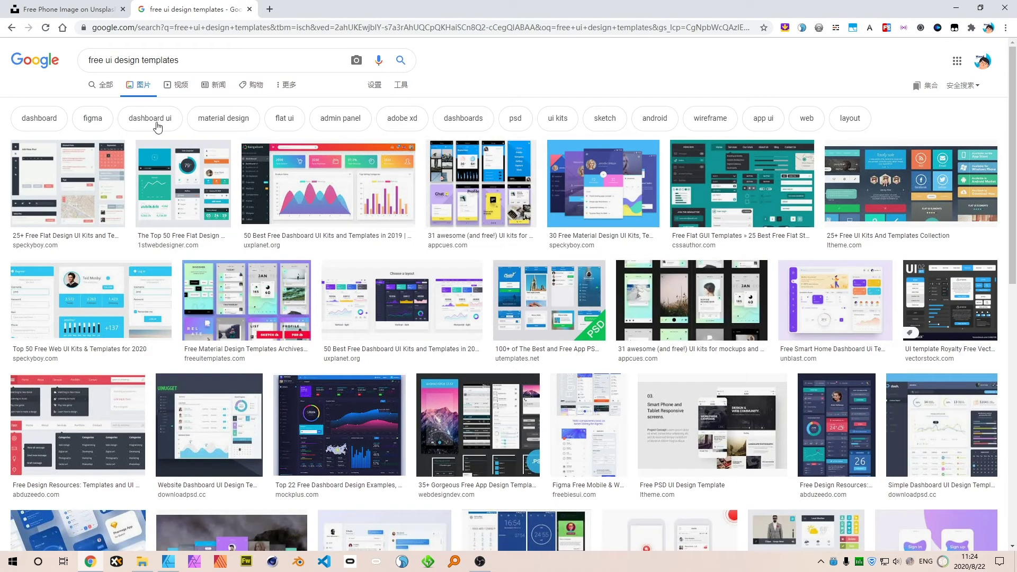
# - Refine the image search to "free mobile ui design templates" and open the source page of the Free Event App UI Design Template
pyautogui.click(105, 61)
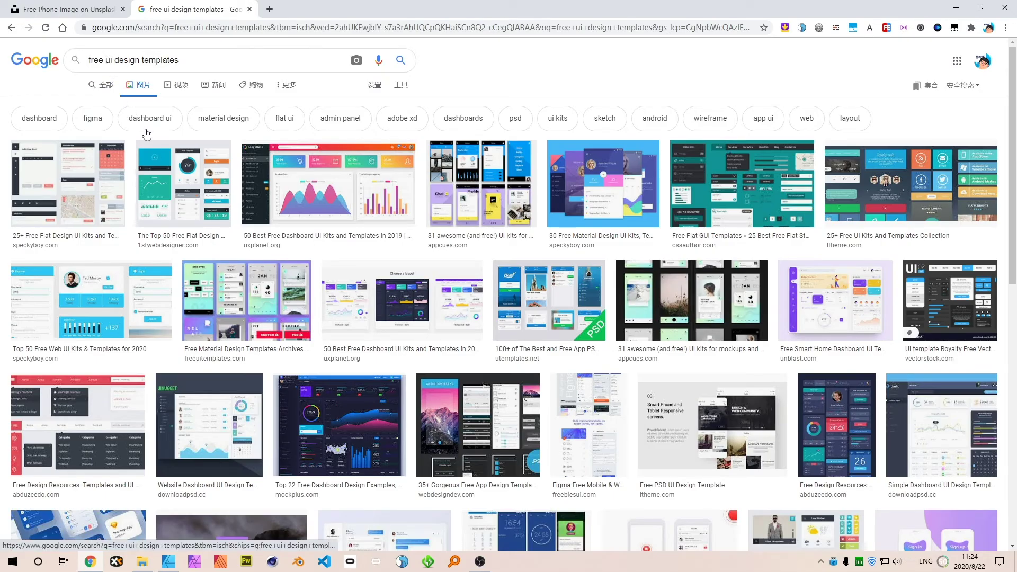
pyautogui.write('mobile')
pyautogui.press('Return')
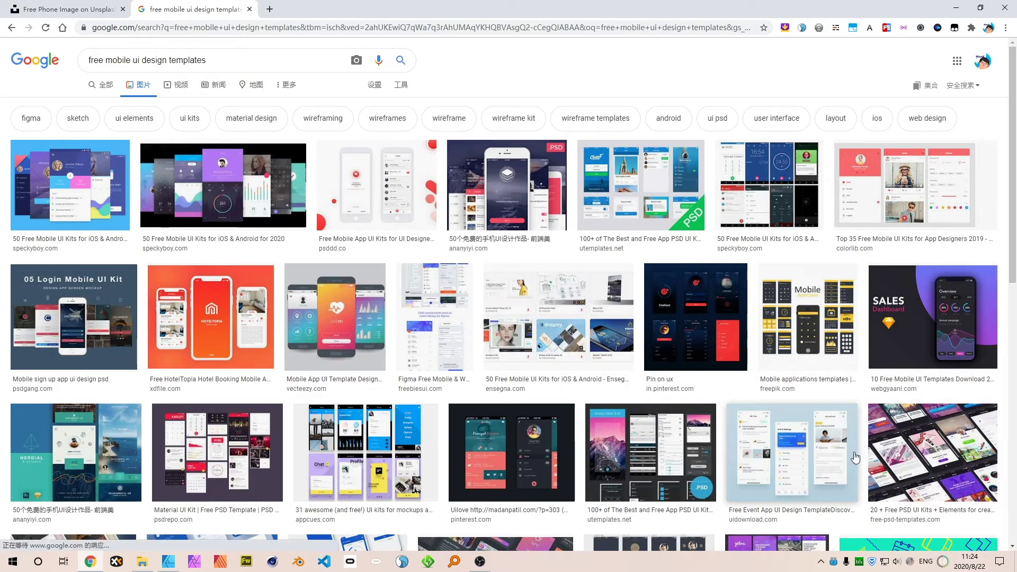
pyautogui.click(792, 450)
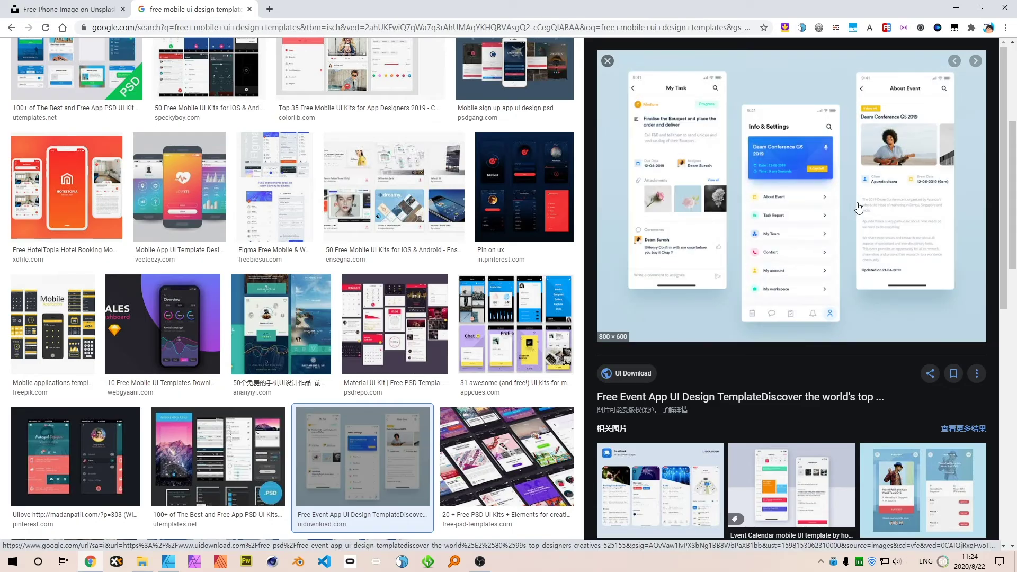
pyautogui.click(831, 181)
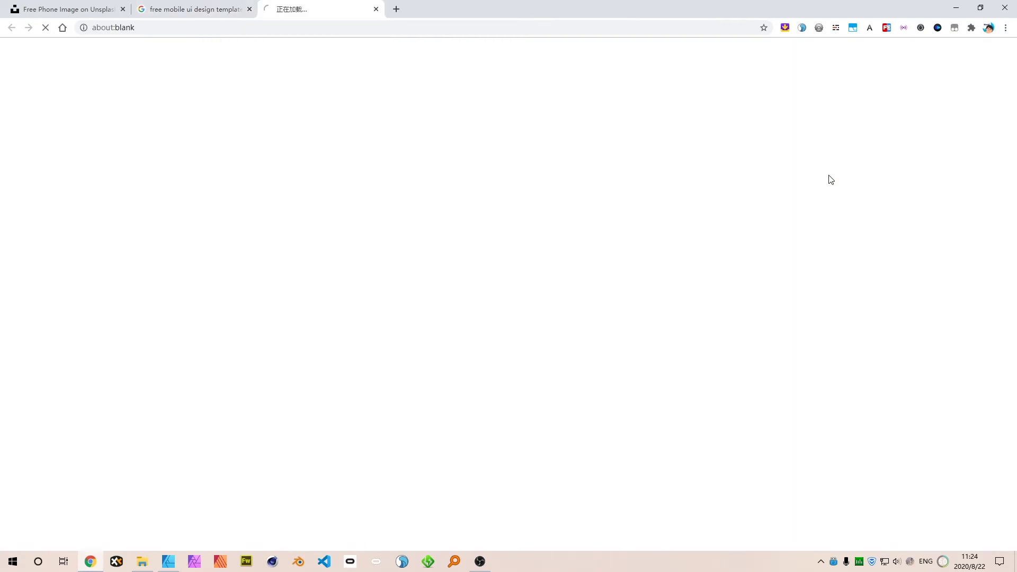
# - Capture a screenshot of only the middle "Info & Settings" phone screen in the template preview
pyautogui.scroll(-4, 501, 284)
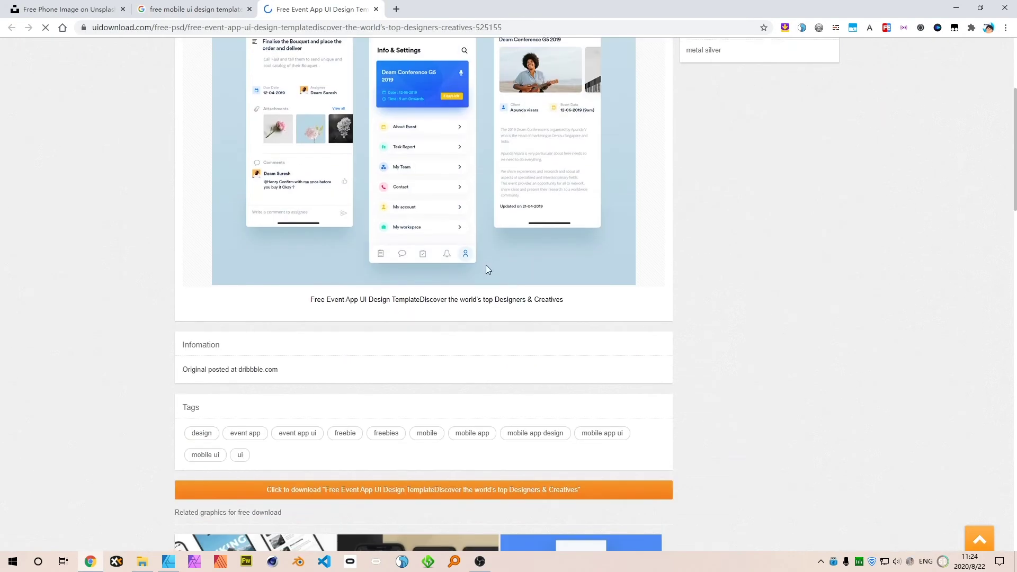
pyautogui.scroll(2, 485, 265)
pyautogui.hotkey('ctrl', 'alt', 'a')
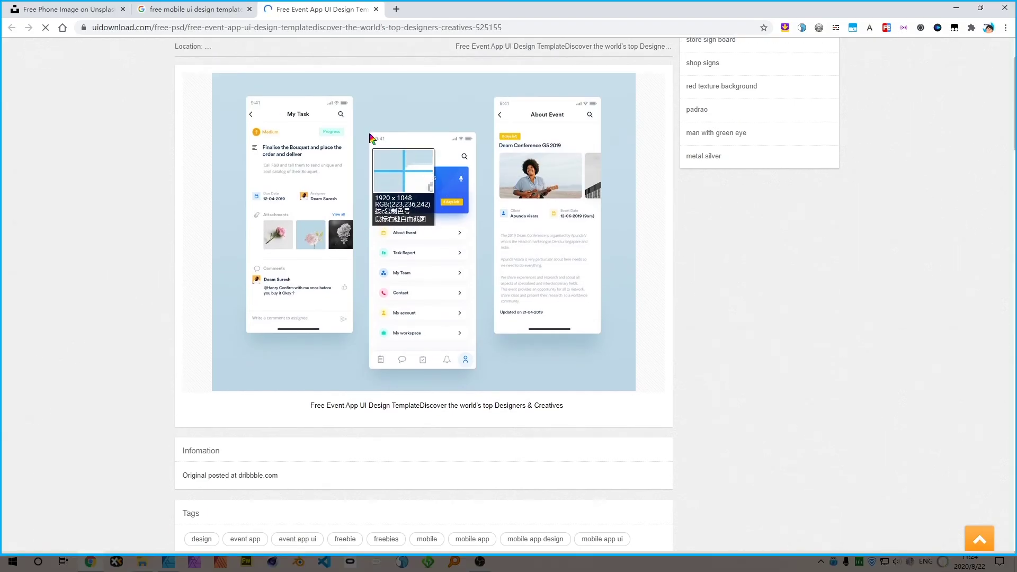
pyautogui.moveTo(371, 134)
pyautogui.mouseDown()
pyautogui.moveTo(476, 292)
pyautogui.moveTo(480, 395)
pyautogui.moveTo(477, 370)
pyautogui.mouseUp()
pyautogui.doubleClick(415, 234)
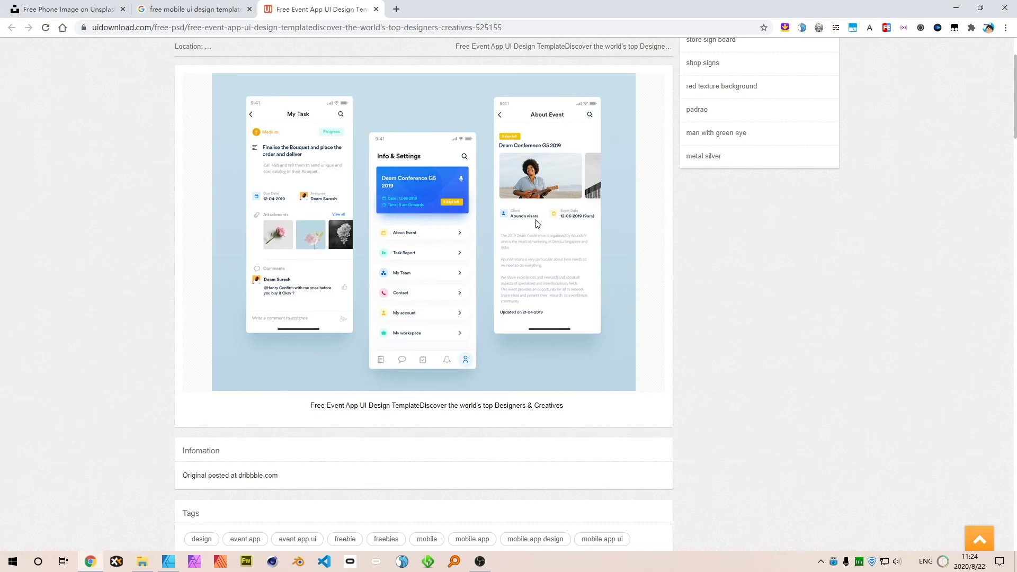
# - Switch to Affinity Designer, paste the captured screen, and place it over the phone at about X 267 px, Y 160 px
pyautogui.hotkey('alt', 'Tab')
pyautogui.hotkey('ctrl', 'v')
pyautogui.moveTo(370, 223); pyautogui.dragTo(513, 168)
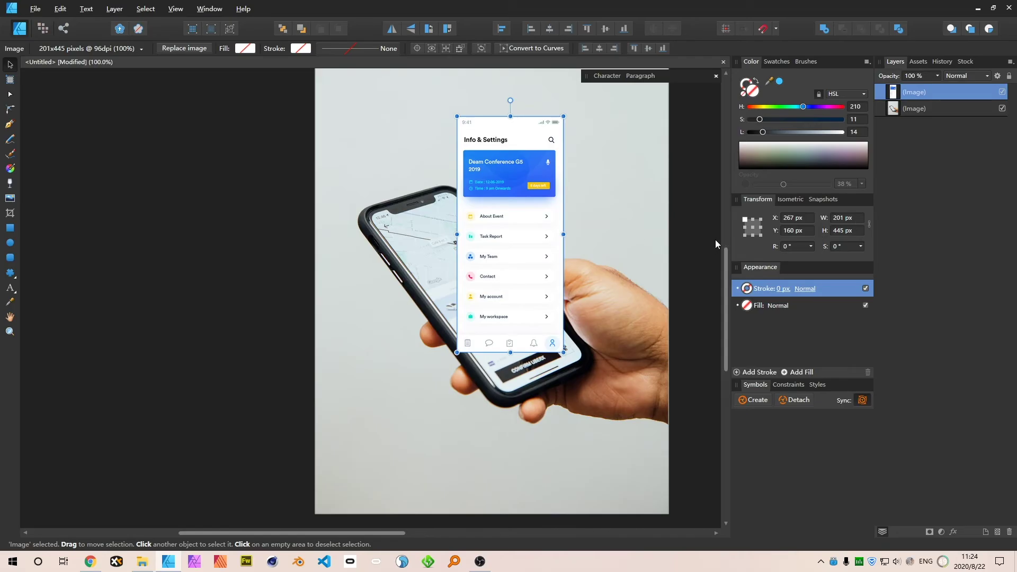
pyautogui.scroll(-3, 477, 244)
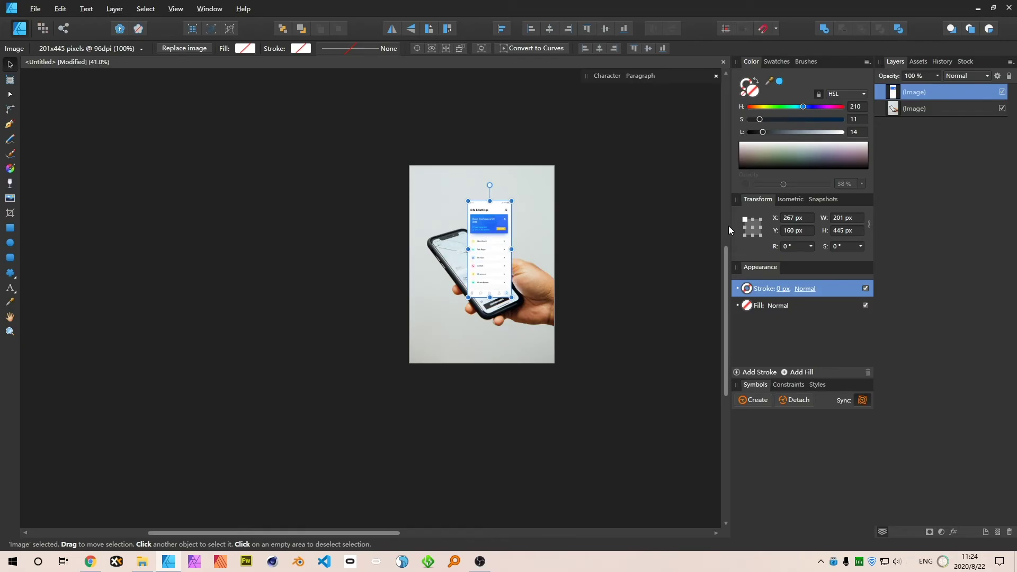
pyautogui.click(858, 219)
pyautogui.write('750')
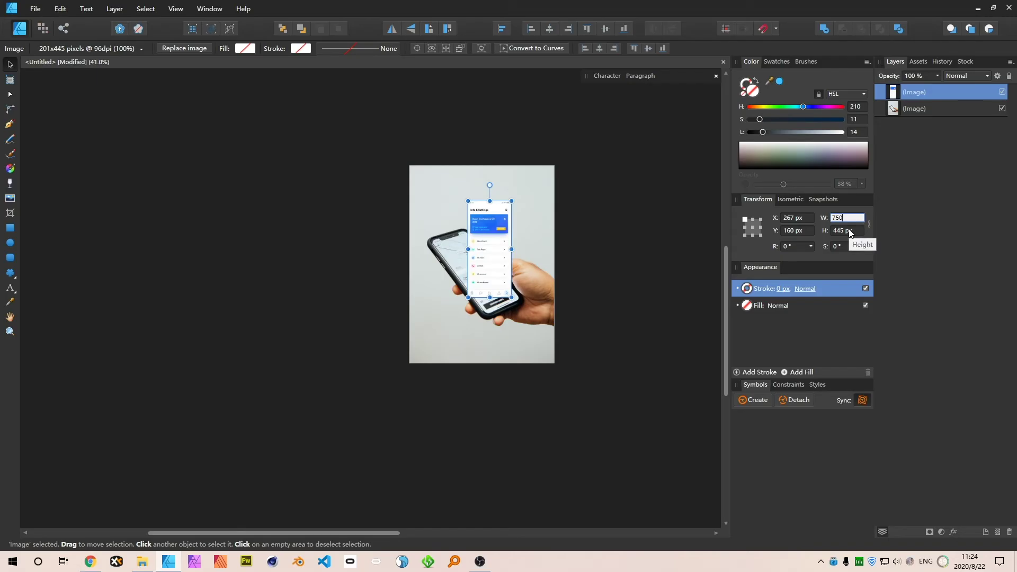
pyautogui.click(677, 212)
pyautogui.hotkey('ctrl', 'z')
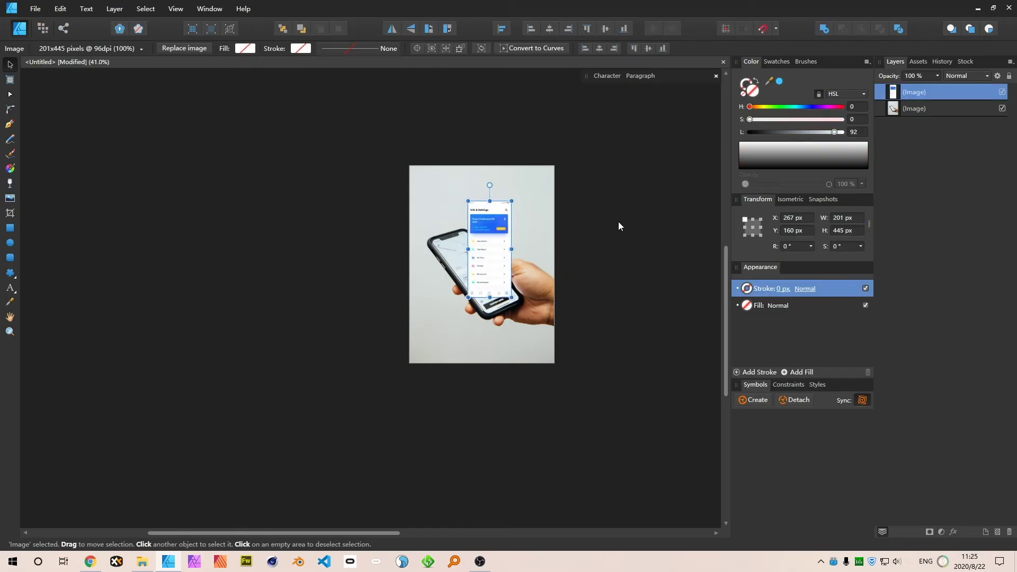
# - Look up the iPhone X/XS device preset's page size in pixels in the new document settings, and close them without creating a document
pyautogui.hotkey('ctrl', 'n')
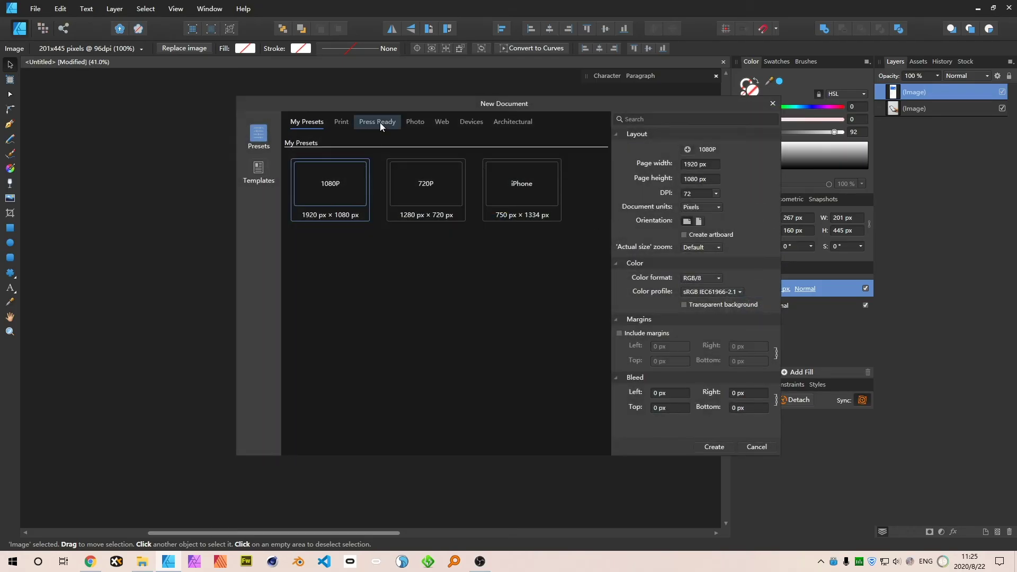
pyautogui.click(459, 123)
pyautogui.scroll(-2, 533, 218)
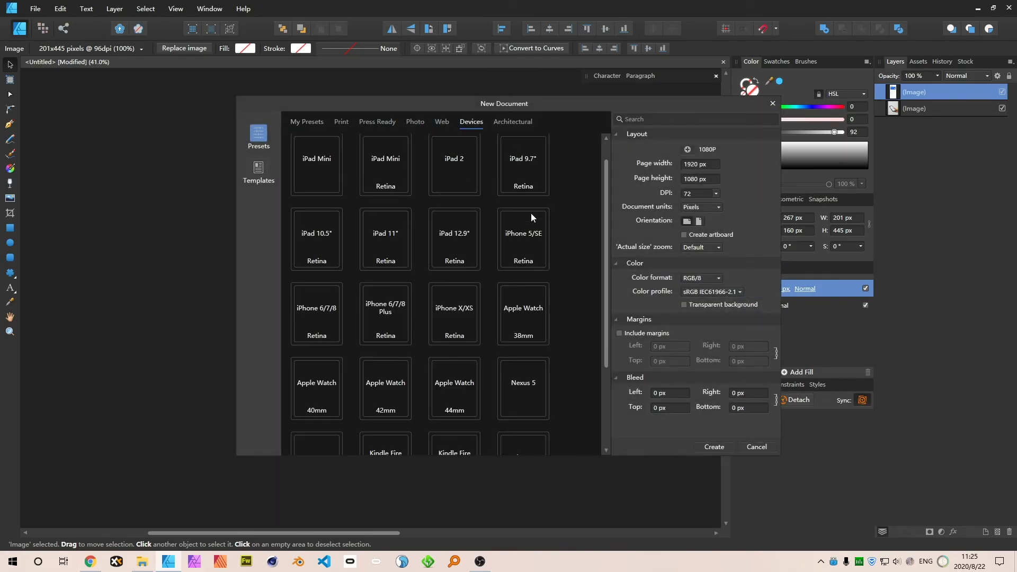
pyautogui.scroll(-1, 533, 217)
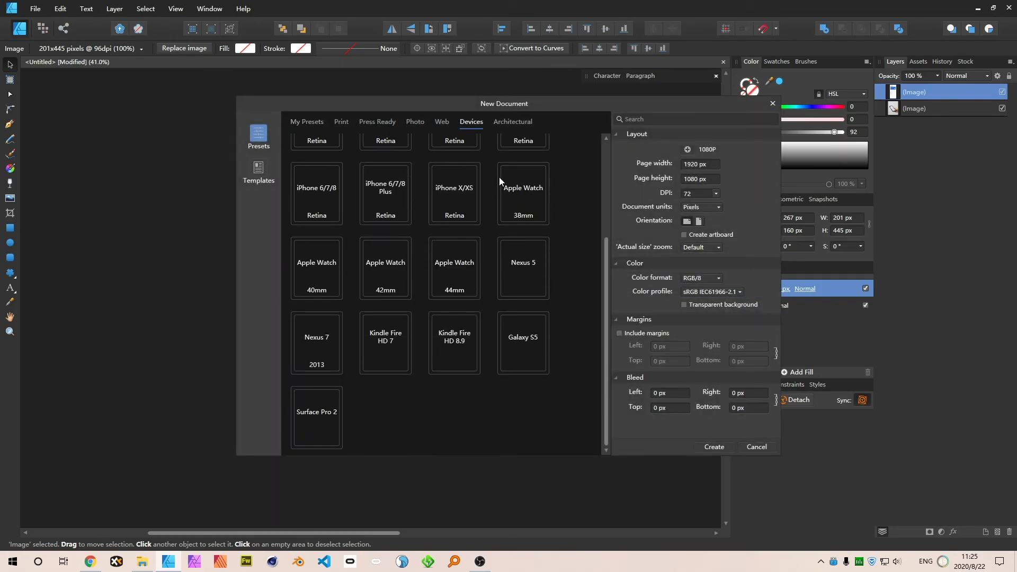
pyautogui.click(453, 195)
pyautogui.click(390, 192)
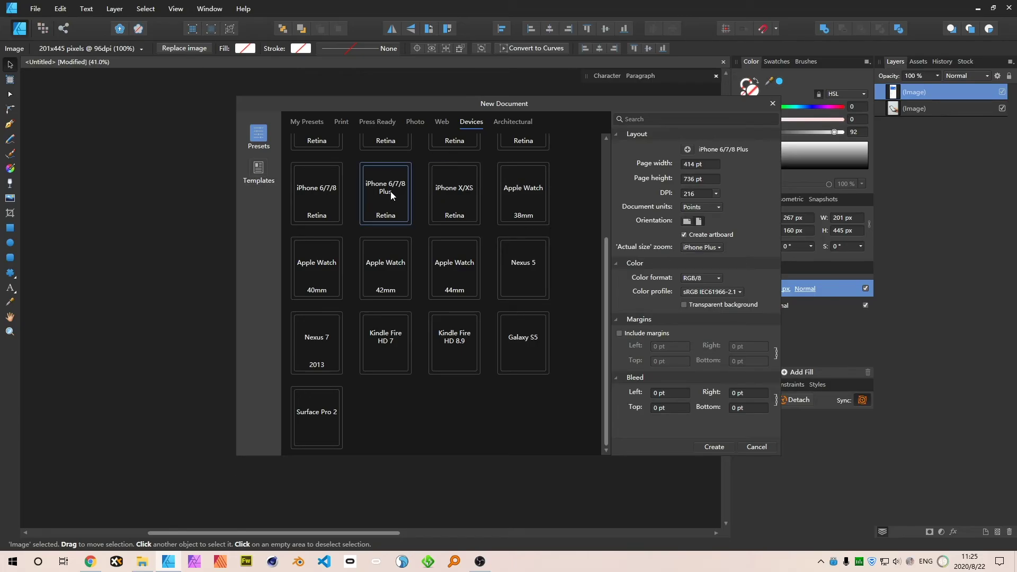
pyautogui.click(445, 199)
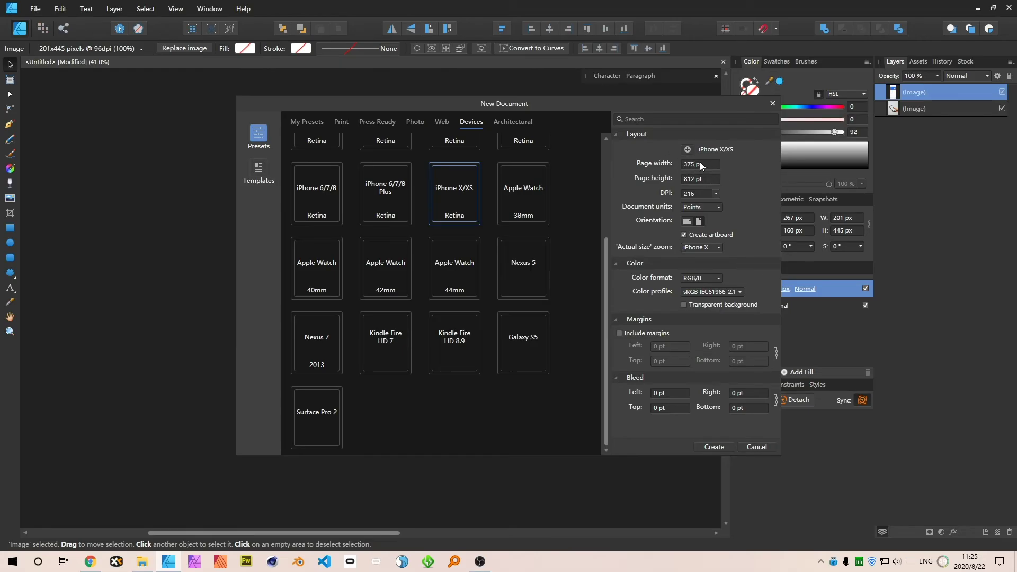
pyautogui.click(716, 210)
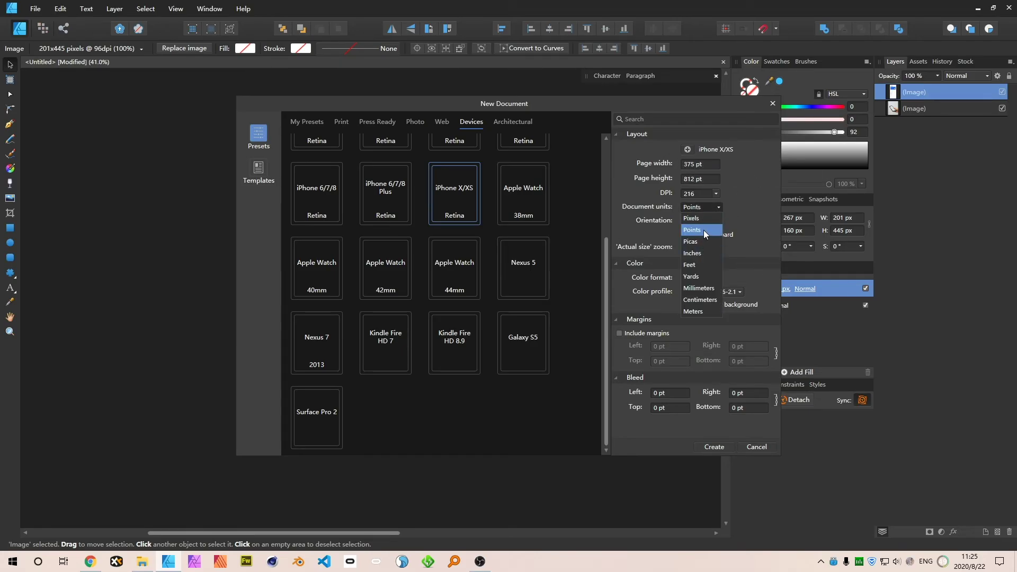
pyautogui.click(707, 219)
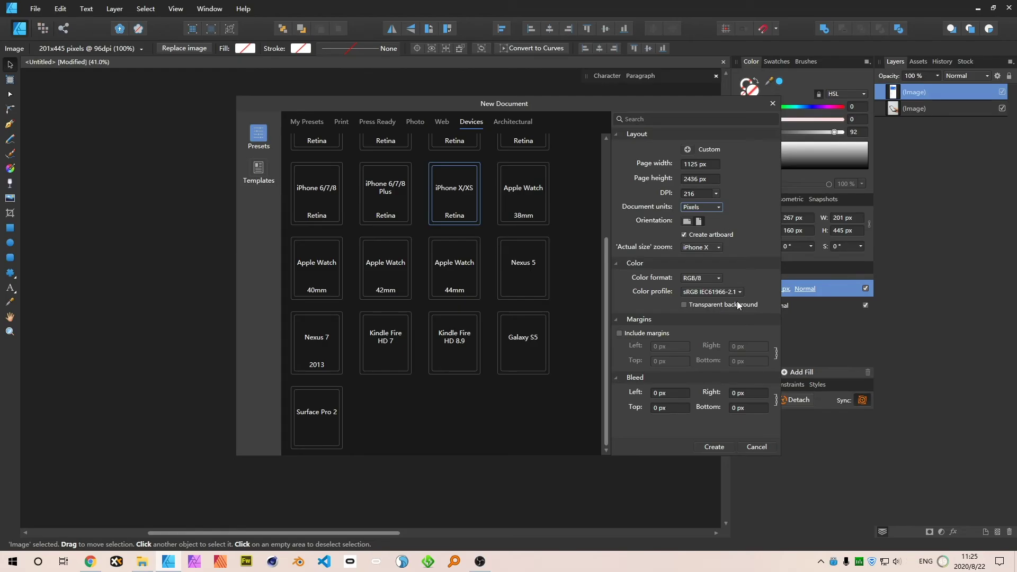
pyautogui.click(759, 447)
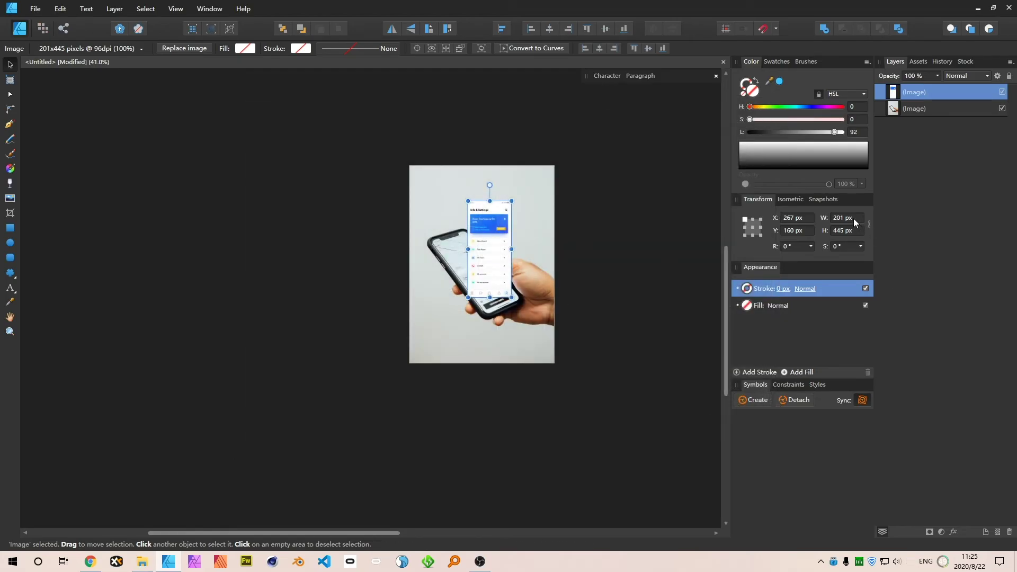
# - Resize the pasted app screen to 1125 px wide and 2436 px high, and move it to about X 331 px, Y 150 px
pyautogui.click(847, 218)
pyautogui.write('1125')
pyautogui.click(842, 231)
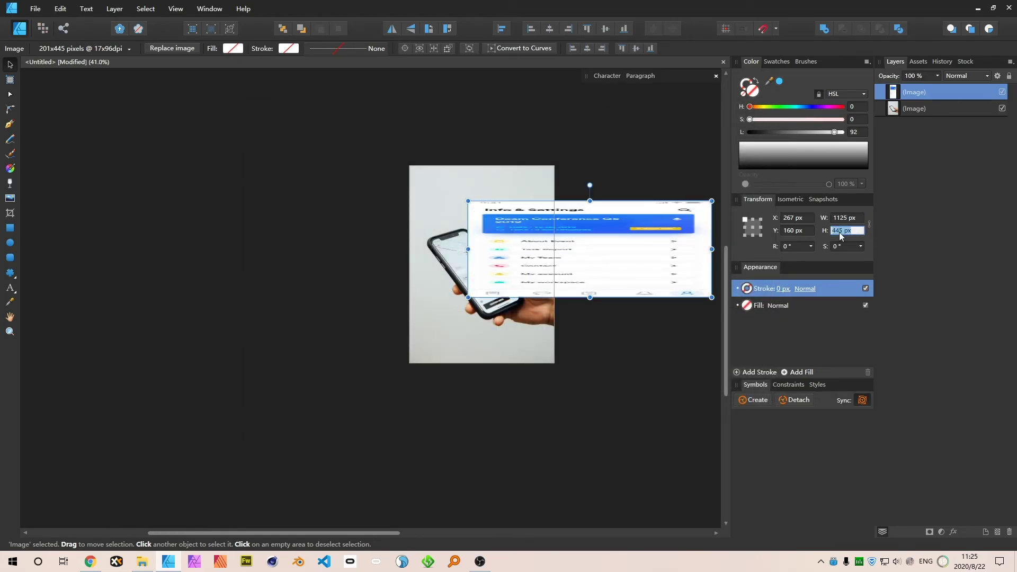
pyautogui.write('2436')
pyautogui.press('Return')
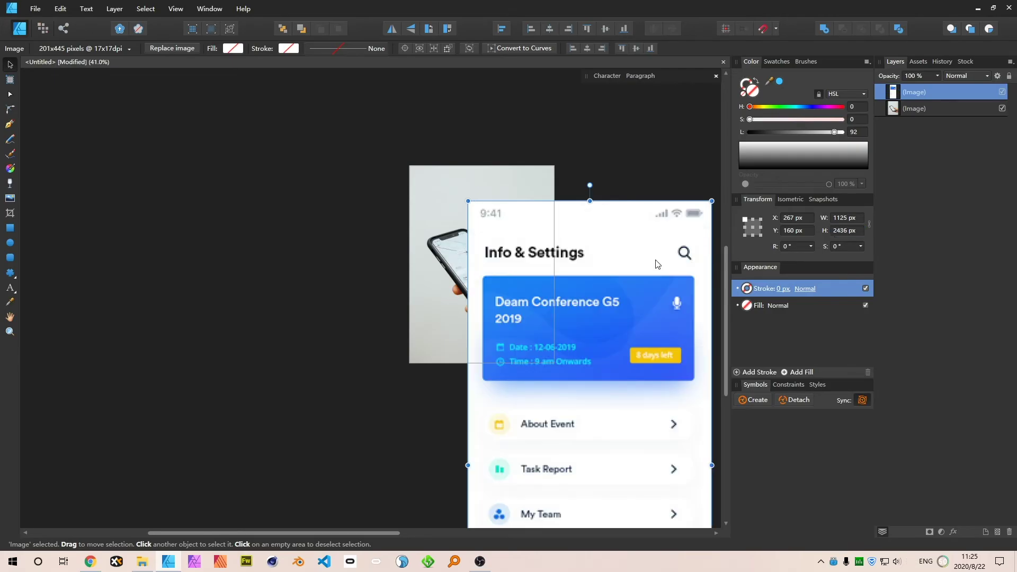
pyautogui.scroll(-4, 566, 229)
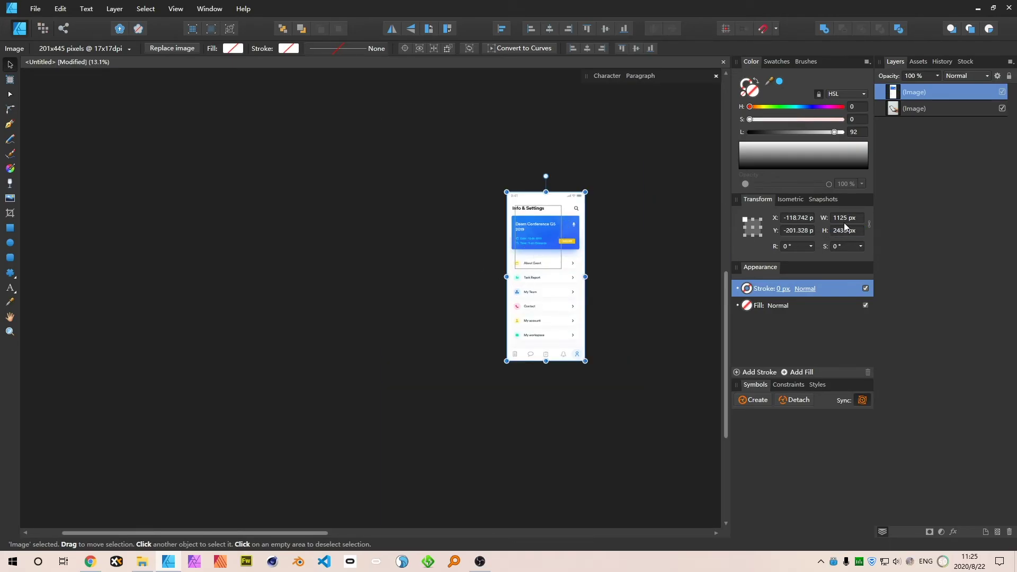
pyautogui.moveTo(553, 232); pyautogui.dragTo(585, 257)
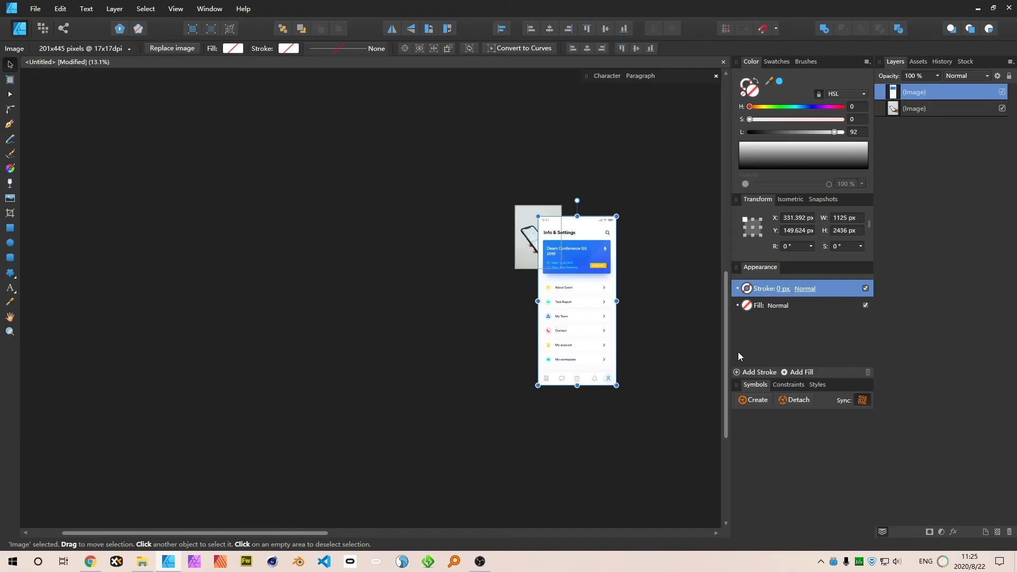
pyautogui.click(756, 400)
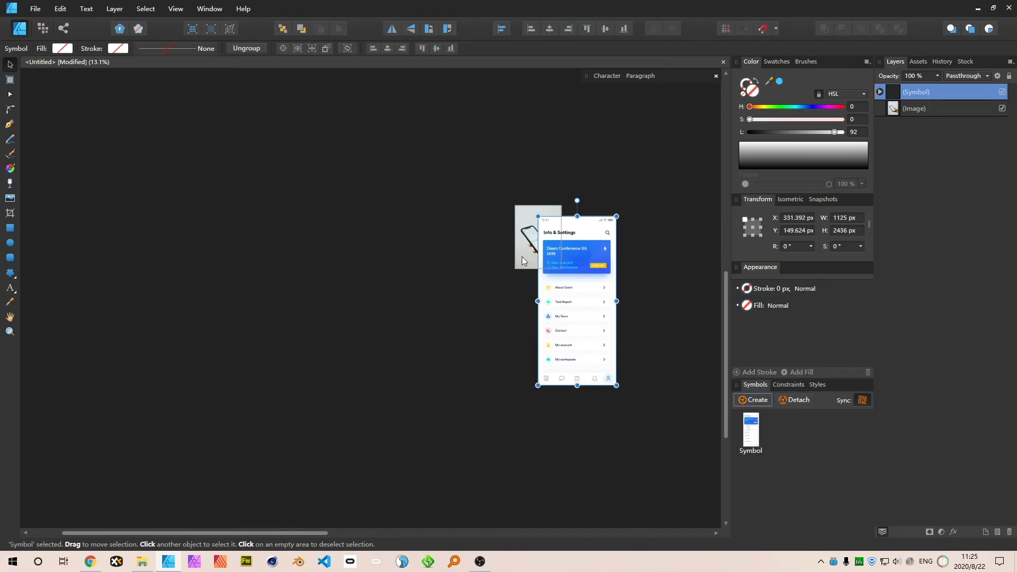
pyautogui.hotkey('ctrl', 'z')
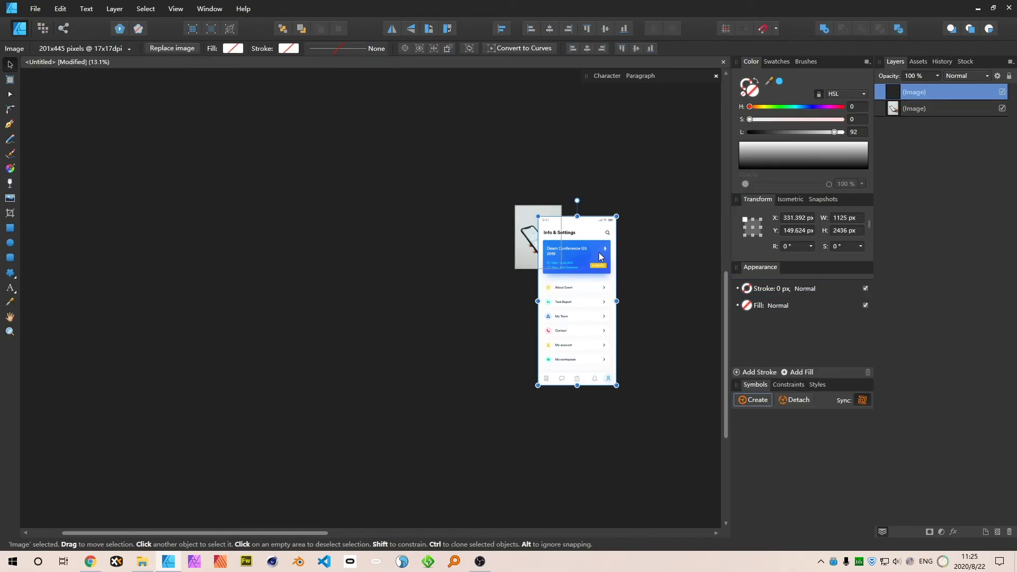
pyautogui.doubleClick(922, 92)
pyautogui.click(653, 212)
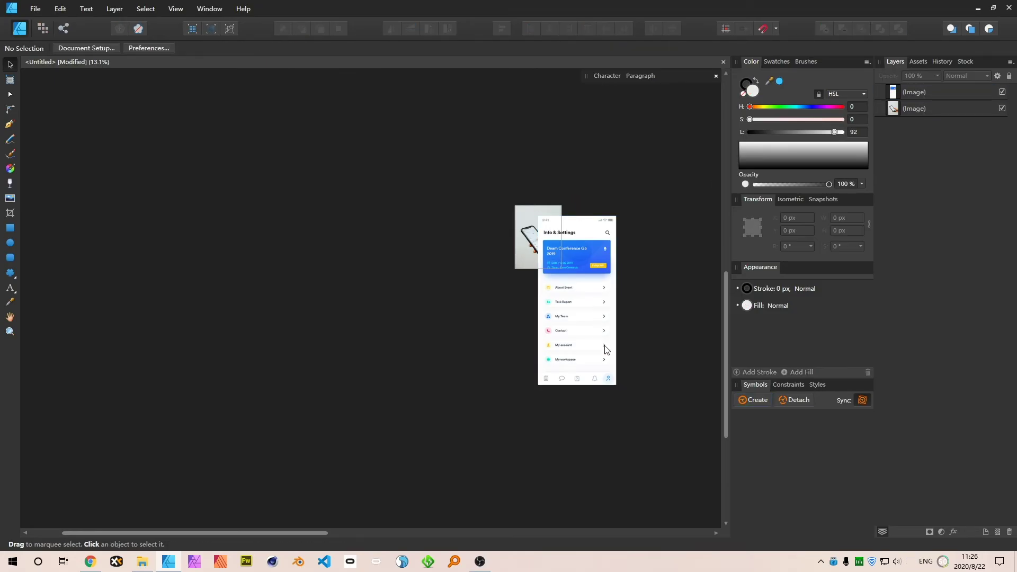
pyautogui.scroll(3, 606, 345)
pyautogui.doubleClick(925, 93)
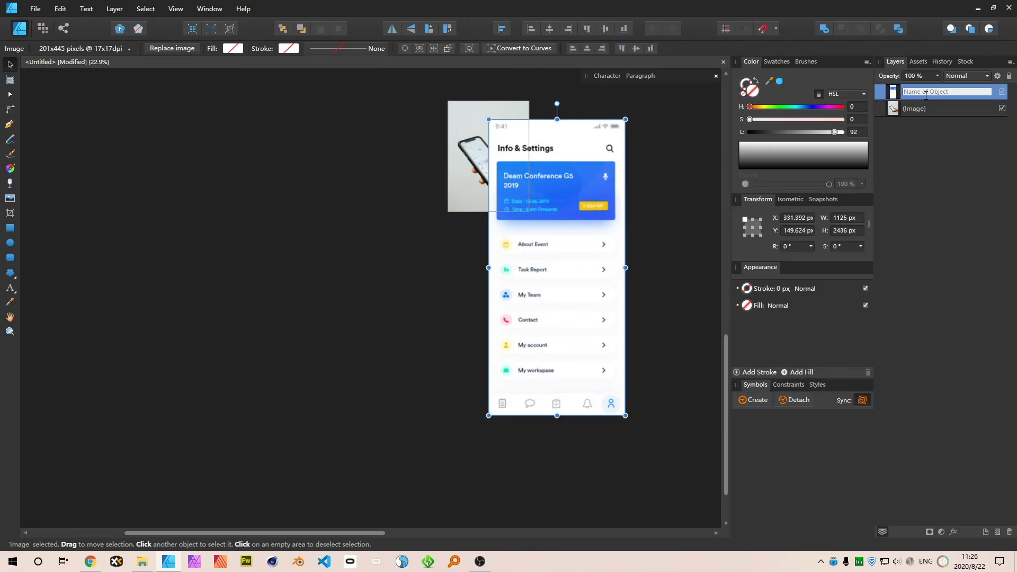
pyautogui.click(962, 255)
pyautogui.click(60, 234)
# - Draw a rectangle over the app screen image and set its size to 1125 px wide and 2436 px high
pyautogui.press('m')
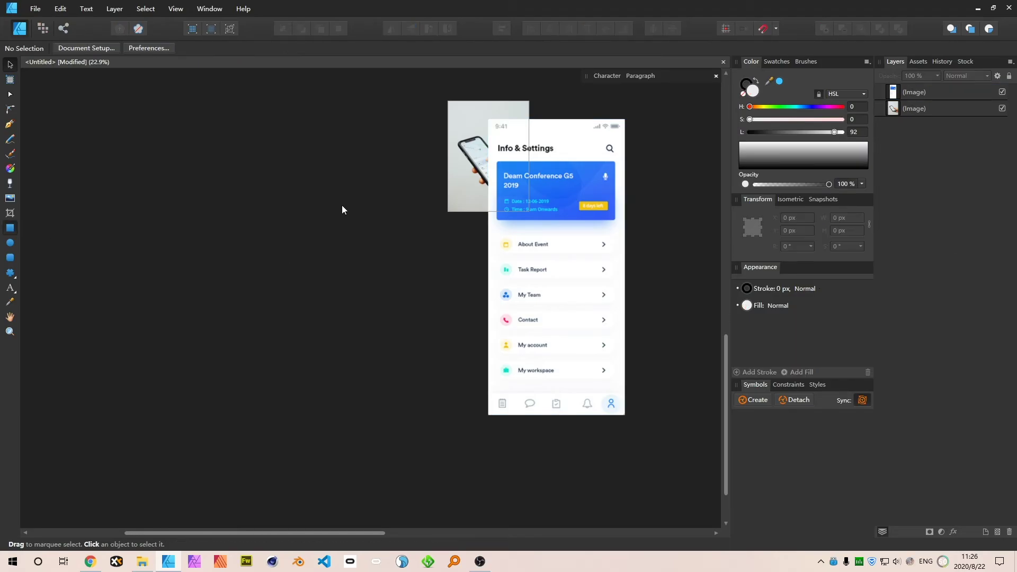
pyautogui.moveTo(488, 120); pyautogui.dragTo(626, 416)
pyautogui.press('v')
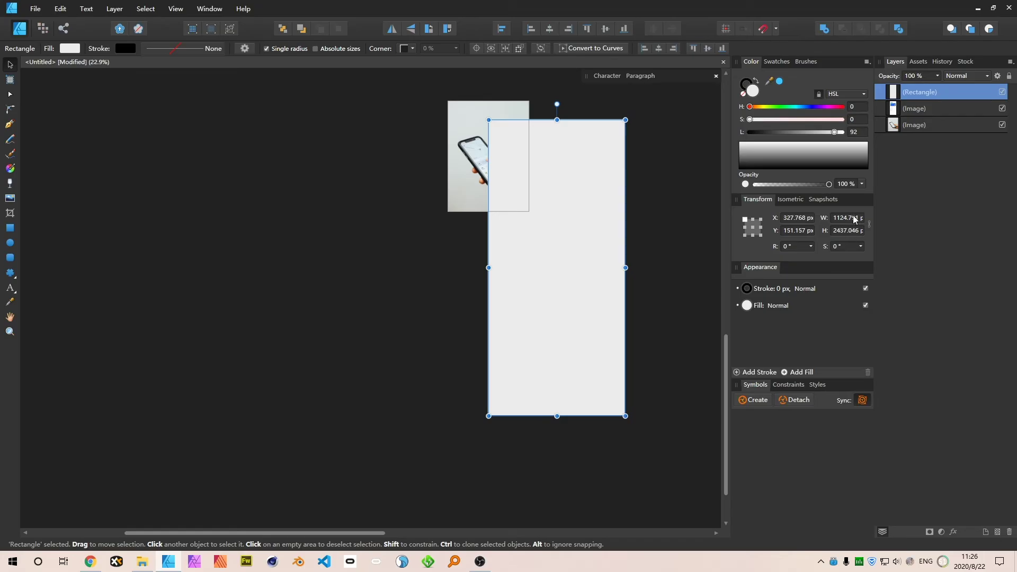
pyautogui.click(845, 233)
pyautogui.write('2435')
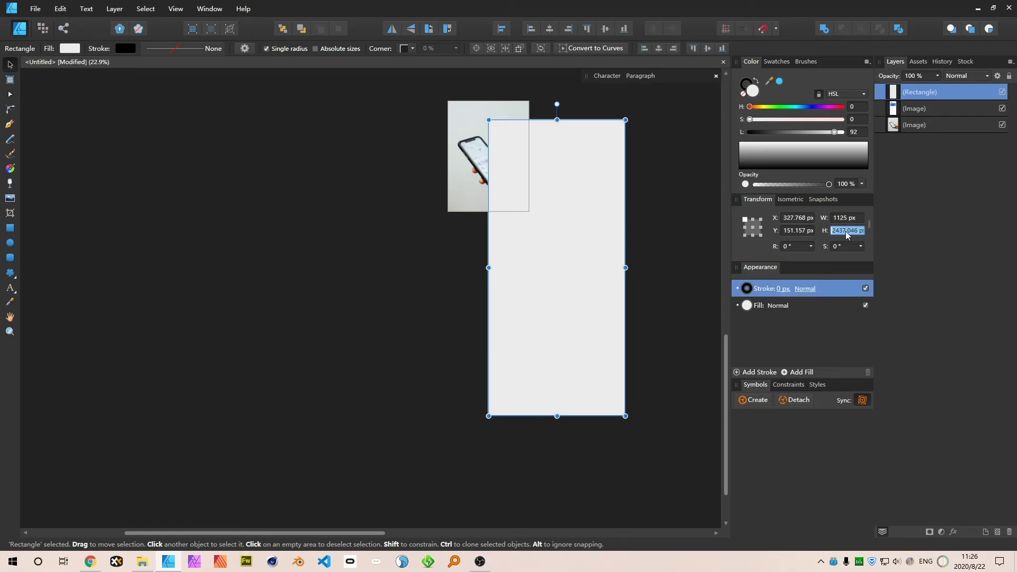
pyautogui.press('Return')
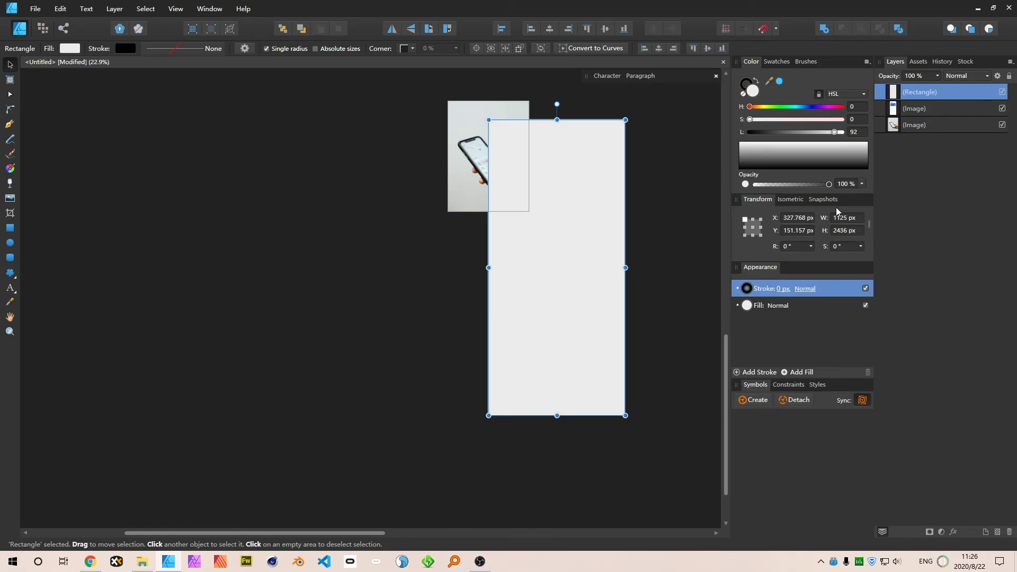
# - Rename the new rectangle layer as Screen
pyautogui.doubleClick(920, 92)
pyautogui.write('Creen')
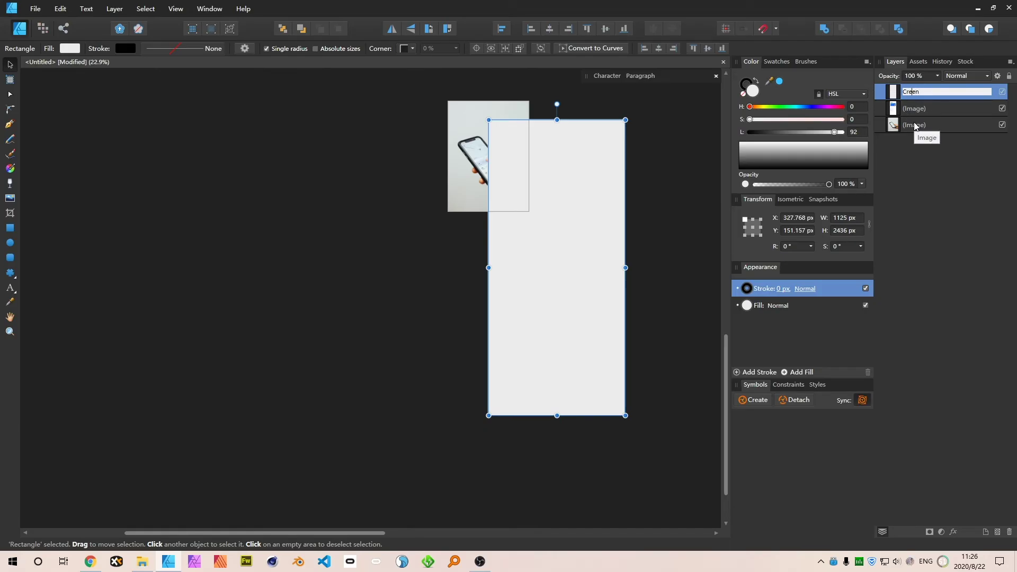
pyautogui.write('creen')
pyautogui.press('Return')
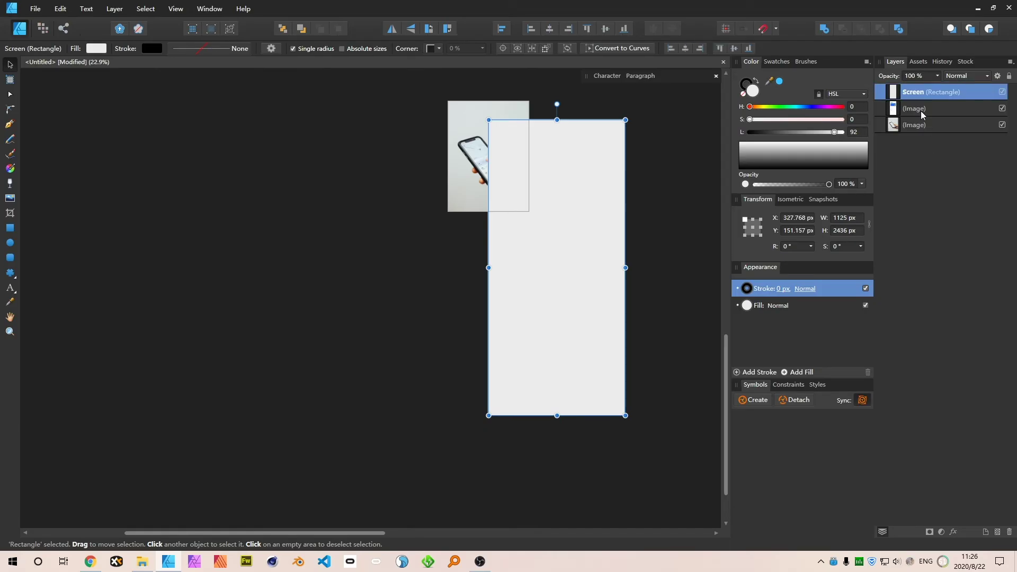
# - Nest the app screen image inside the Screen rectangle and move the rectangle to about X 677 px, Y 125 px
pyautogui.click(921, 111)
pyautogui.moveTo(921, 99); pyautogui.dragTo(920, 94)
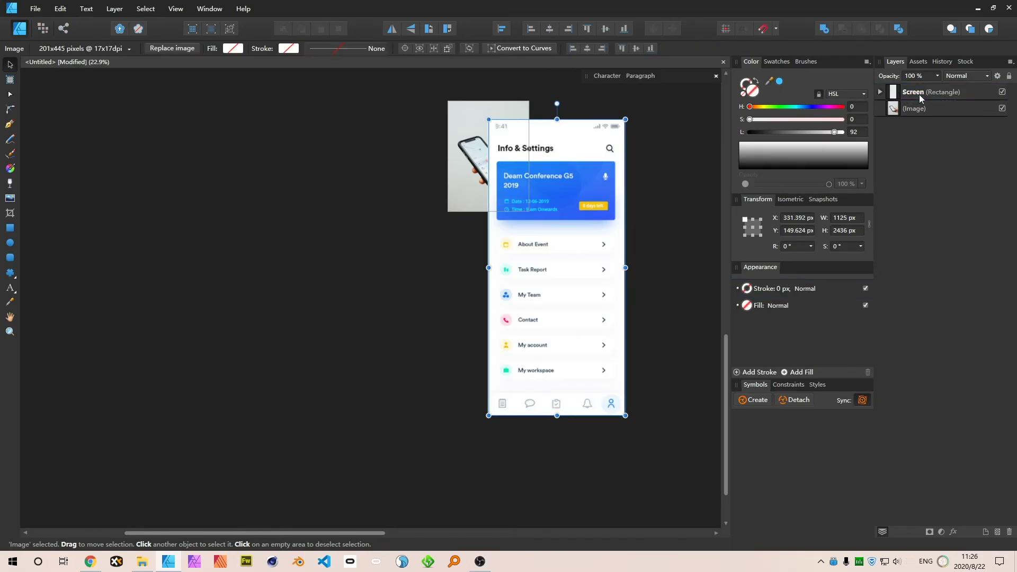
pyautogui.click(670, 163)
pyautogui.click(622, 161)
pyautogui.scroll(4, 670, 132)
pyautogui.scroll(1, 669, 129)
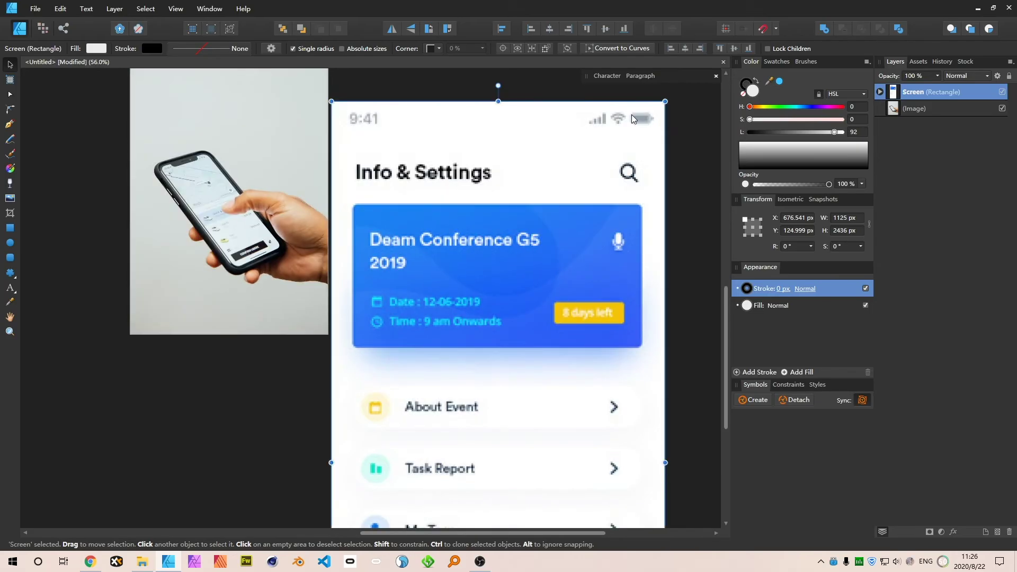
# - Enlarge the nested app image to about 1133 px wide and 2454 px high so it covers the Screen rectangle
pyautogui.doubleClick(631, 114)
pyautogui.moveTo(665, 104); pyautogui.dragTo(676, 102)
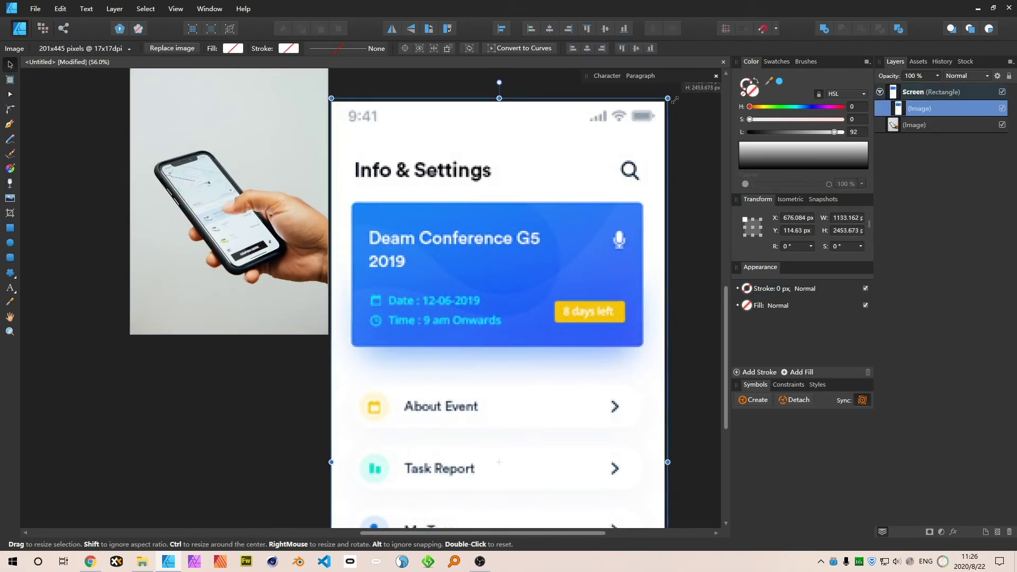
pyautogui.scroll(-5, 670, 169)
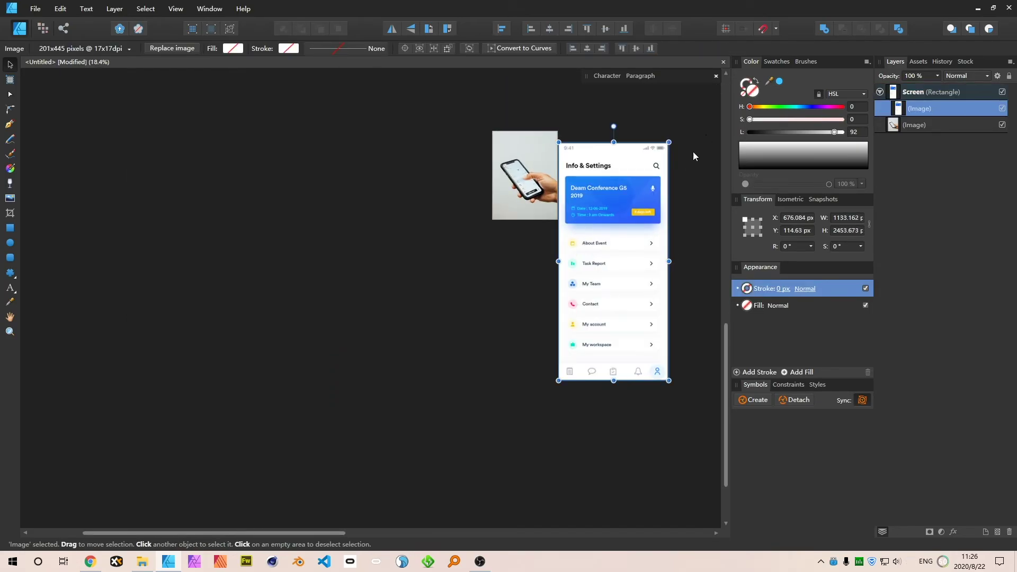
# - Move the Screen rectangle with its nested image to about X 257 px, Y 278 px and create a symbol from it
pyautogui.moveTo(706, 135); pyautogui.dragTo(579, 405)
pyautogui.click(926, 109)
pyautogui.click(909, 94)
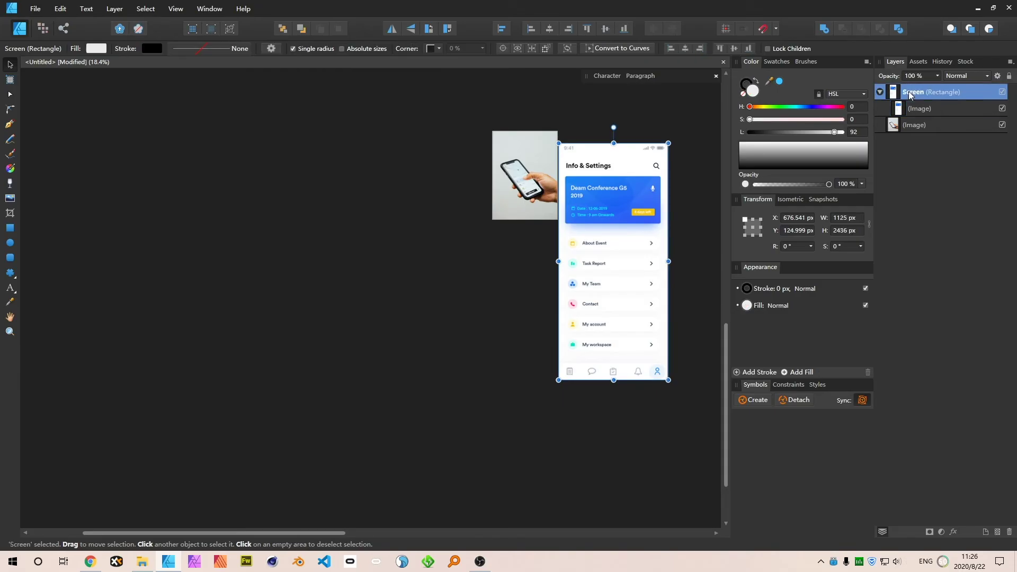
pyautogui.click(744, 95)
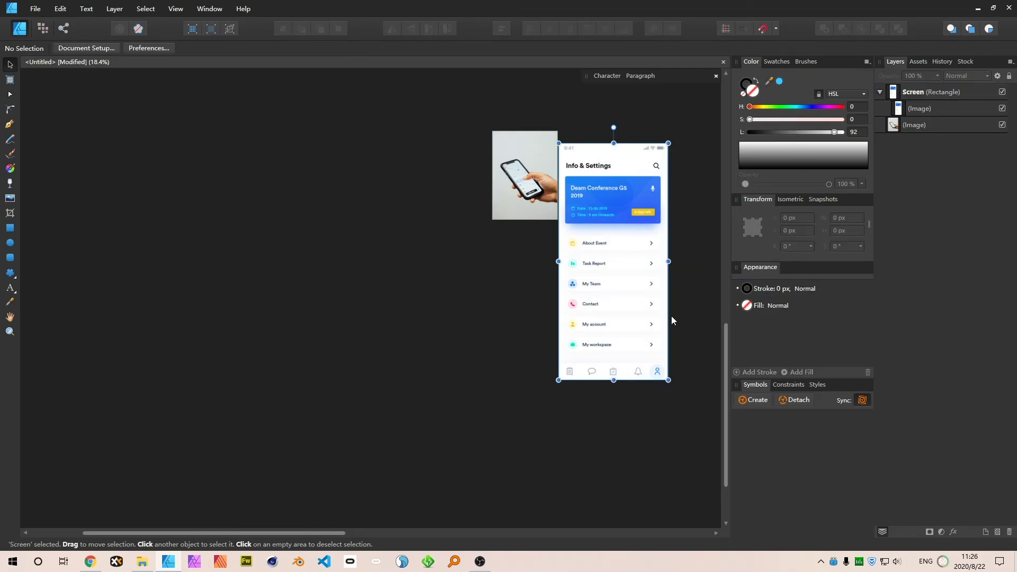
pyautogui.moveTo(646, 212); pyautogui.dragTo(605, 226)
pyautogui.click(748, 400)
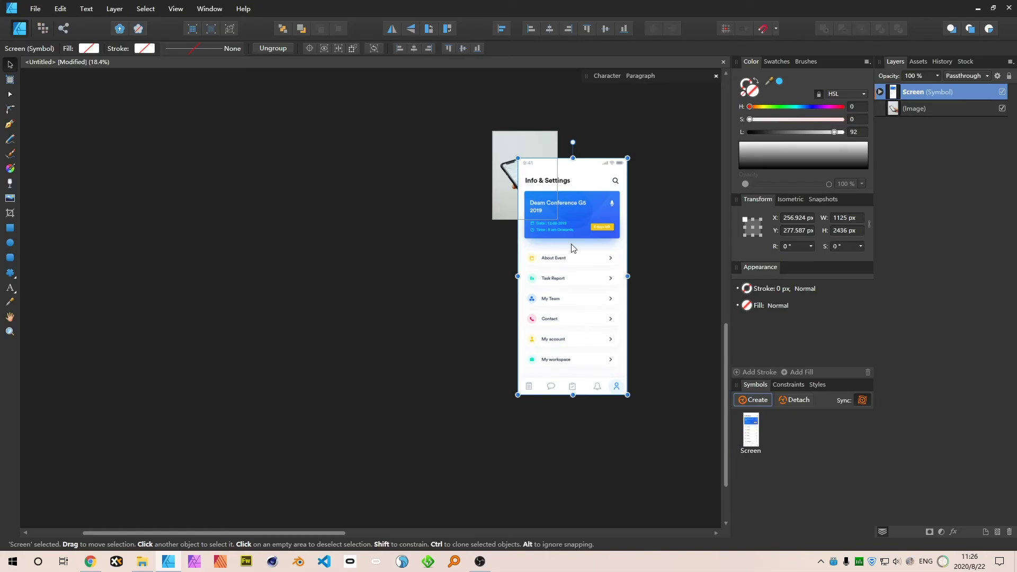
# - Scale the Screen symbol down to about 183 by 396 px and place it over the phone at about X 98 px, Y 343 px
pyautogui.moveTo(578, 216)
pyautogui.mouseDown()
pyautogui.moveTo(630, 212)
pyautogui.moveTo(586, 206)
pyautogui.mouseUp()
pyautogui.moveTo(636, 384); pyautogui.dragTo(329, 321)
pyautogui.scroll(6, 532, 165)
pyautogui.scroll(-2, 434, 281)
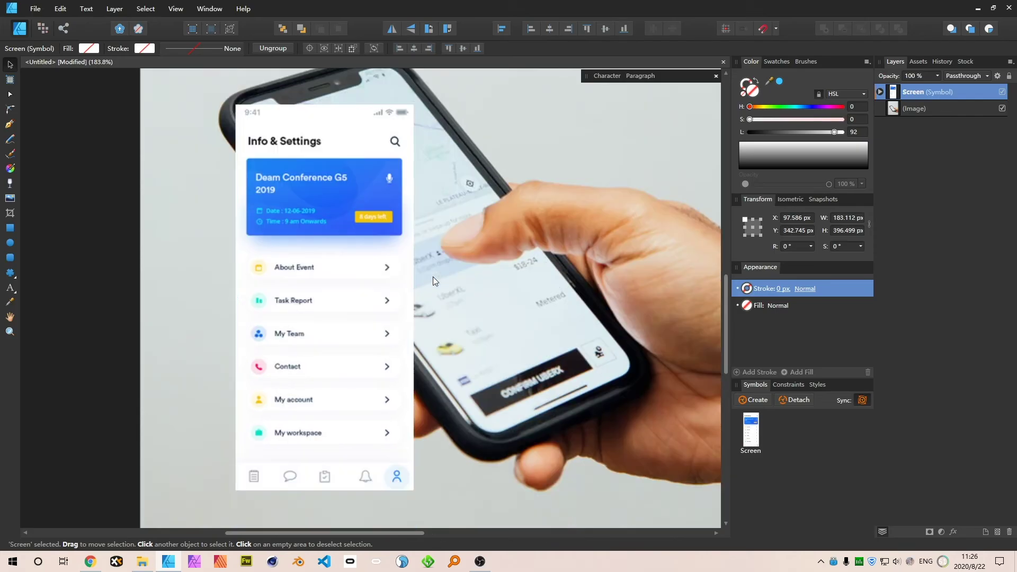
# - Try to fit the Screen symbol to the phone's display by setting its opacity to 50% and shearing, moving and resizing it
pyautogui.press('5')
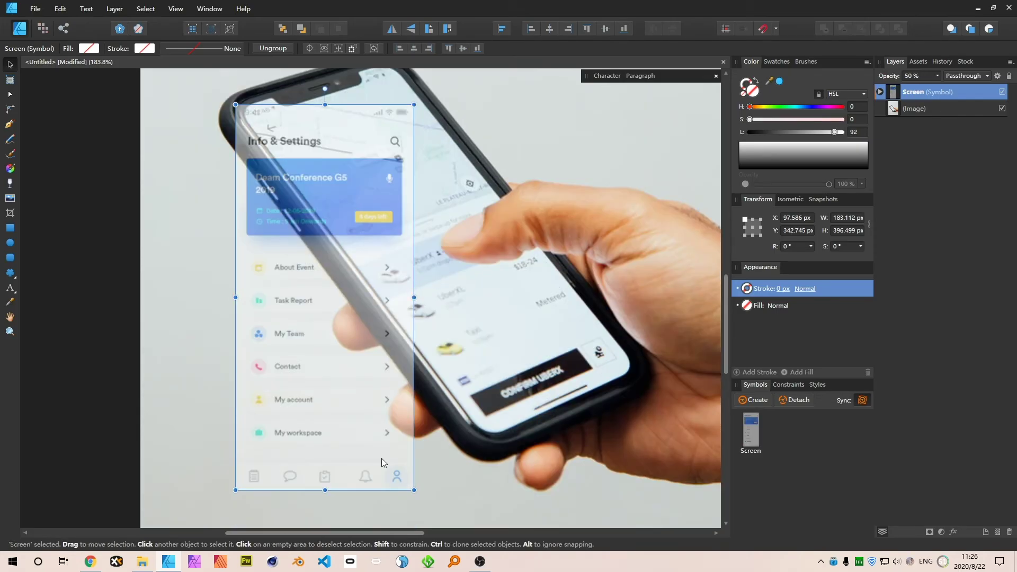
pyautogui.moveTo(325, 495); pyautogui.dragTo(591, 428)
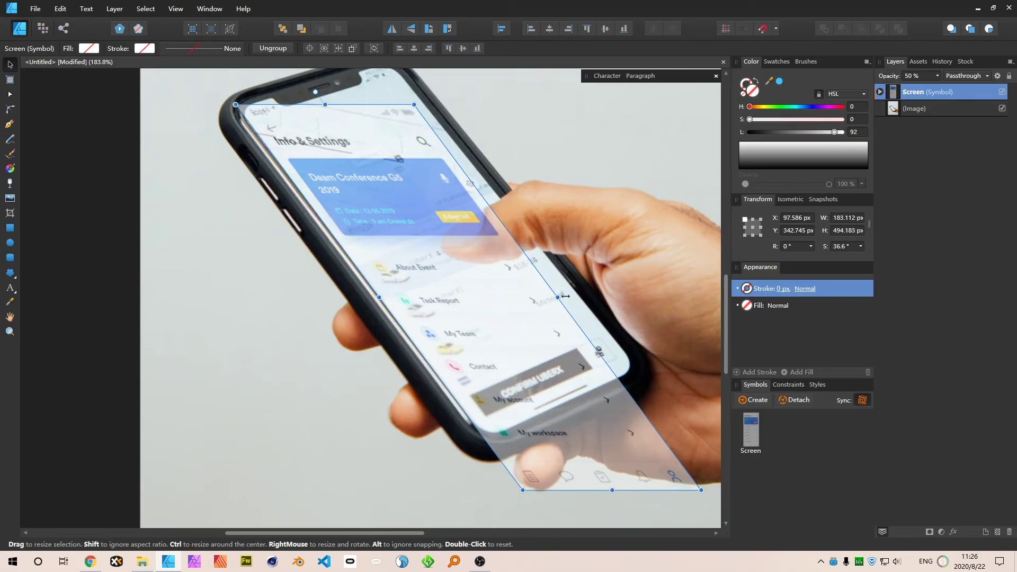
pyautogui.moveTo(566, 295); pyautogui.dragTo(539, 241)
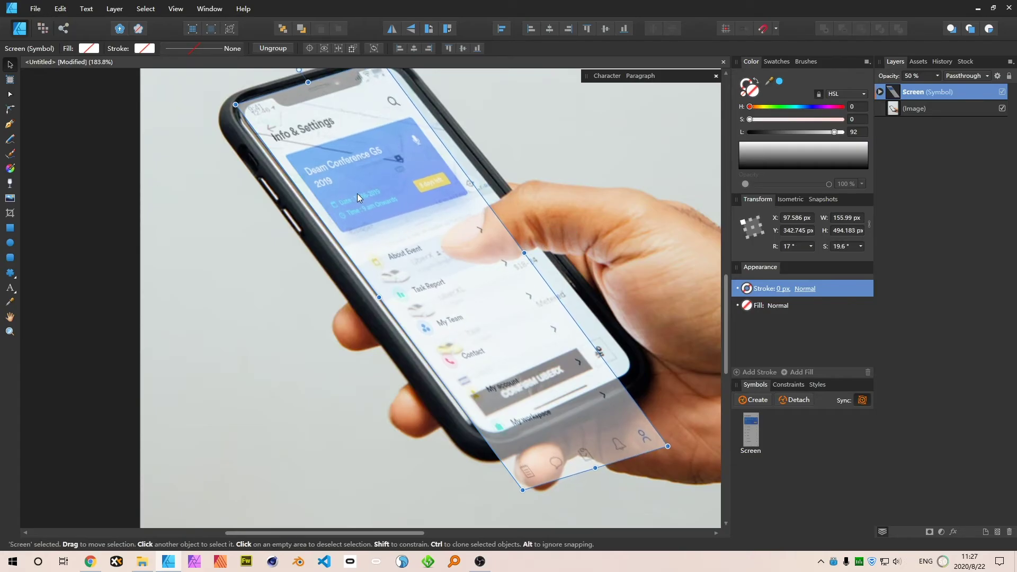
pyautogui.scroll(1, 352, 185)
pyautogui.moveTo(305, 115); pyautogui.dragTo(308, 119)
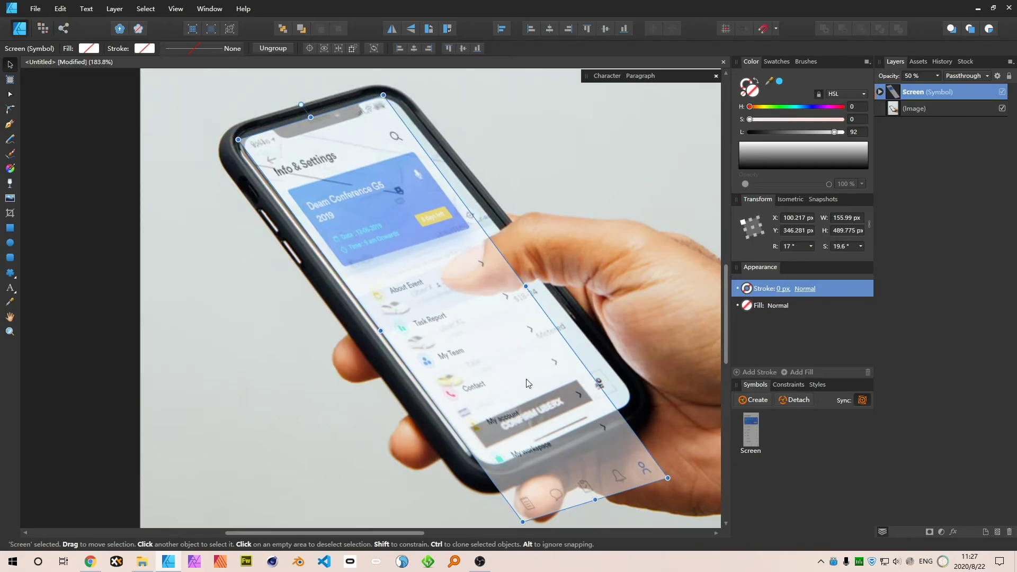
pyautogui.moveTo(596, 499); pyautogui.dragTo(544, 431)
pyautogui.moveTo(500, 253); pyautogui.dragTo(521, 248)
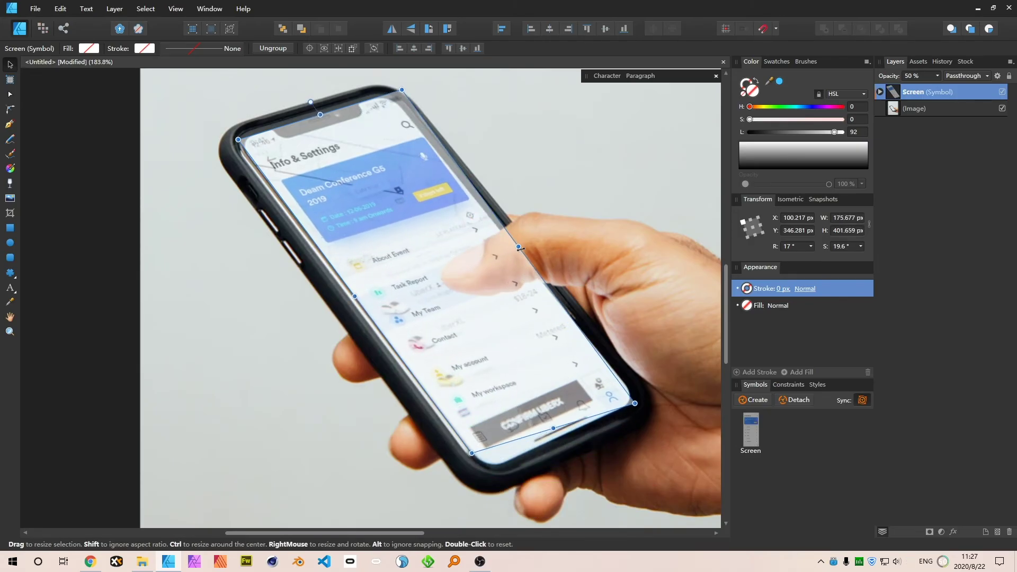
# - Undo the shearing, moving, resizing and opacity changes made to the Screen symbol
pyautogui.hotkey('ctrl', 'z')
pyautogui.hotkey('ctrl', 'z')
pyautogui.hotkey('ctrl', 'z')
pyautogui.hotkey('ctrl', 'z')
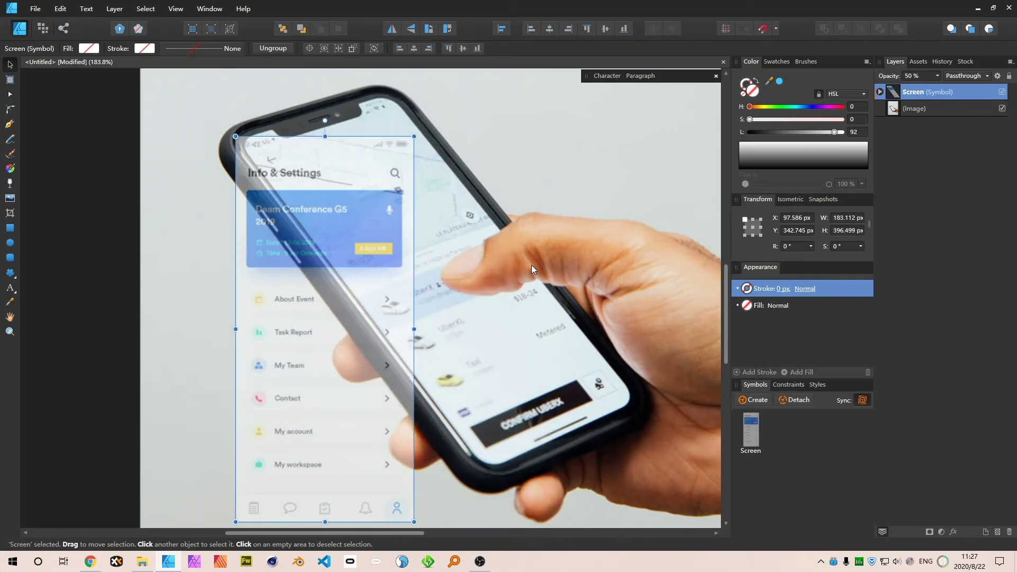
pyautogui.hotkey('ctrl', 'z')
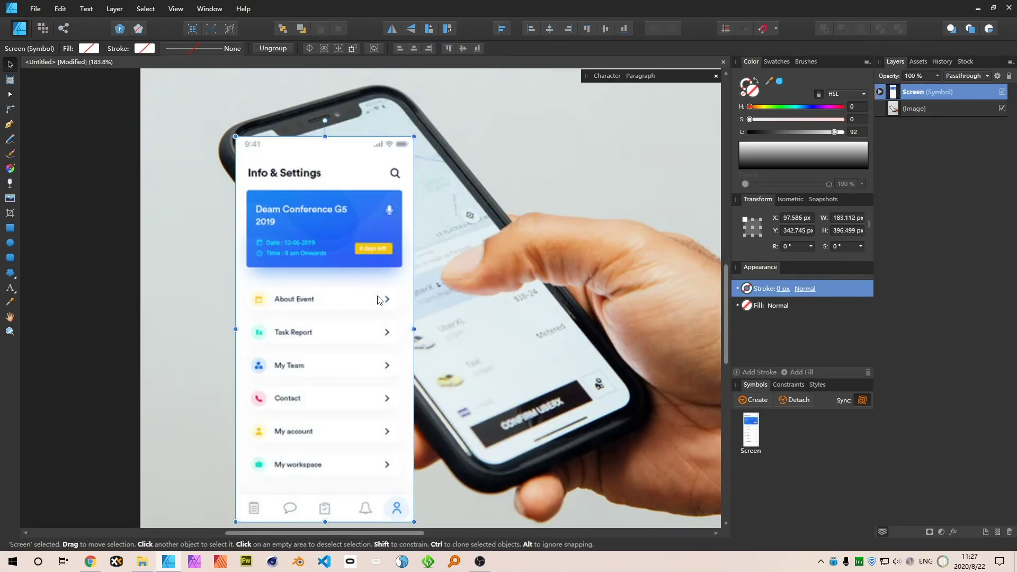
# - Send the mockup document to Affinity Photo for editing, declining to restore the unsaved file found there
pyautogui.scroll(-4, 383, 294)
pyautogui.click(468, 212)
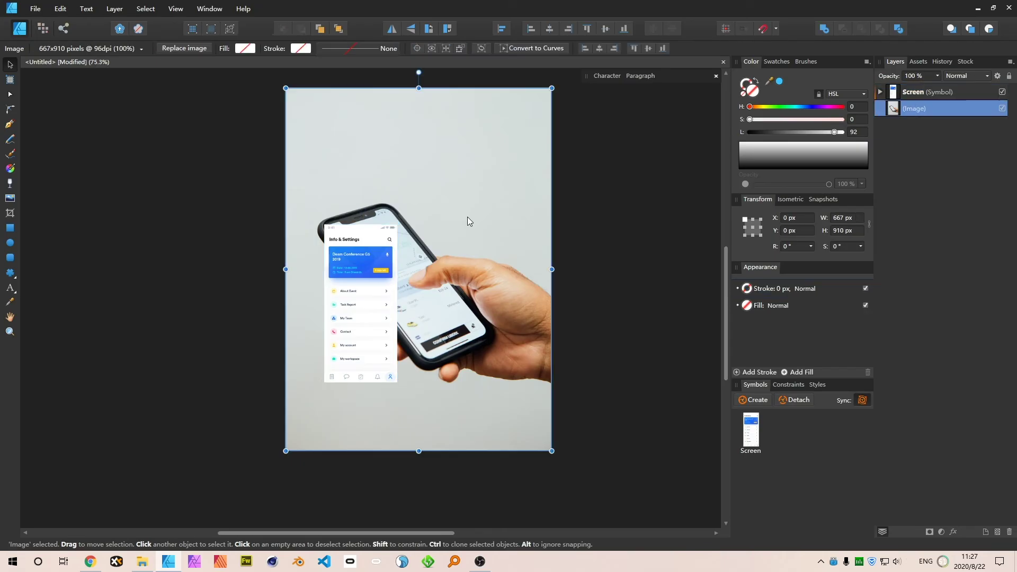
pyautogui.hotkey('ctrl', 's')
pyautogui.press('Escape')
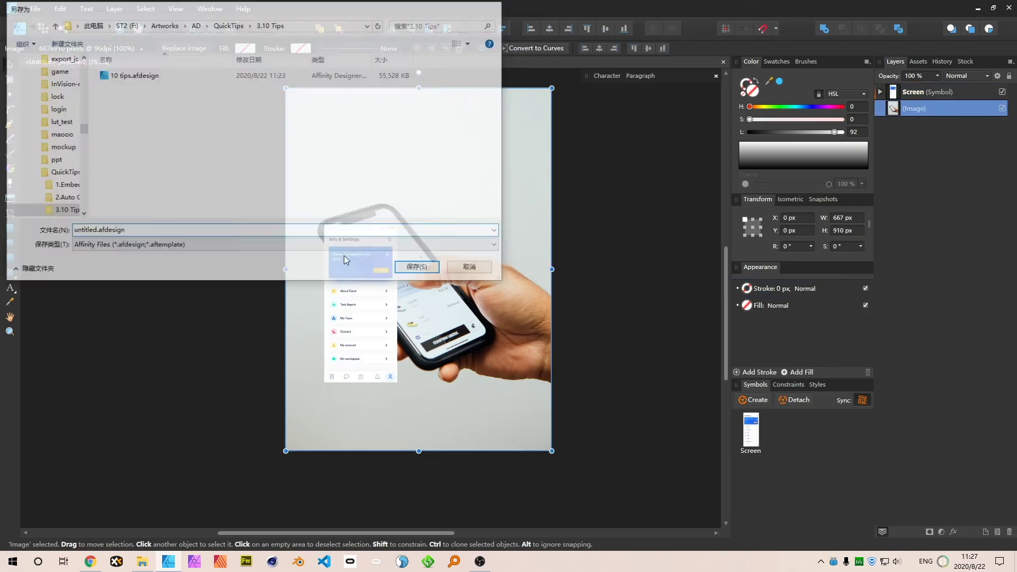
pyautogui.click(35, 9)
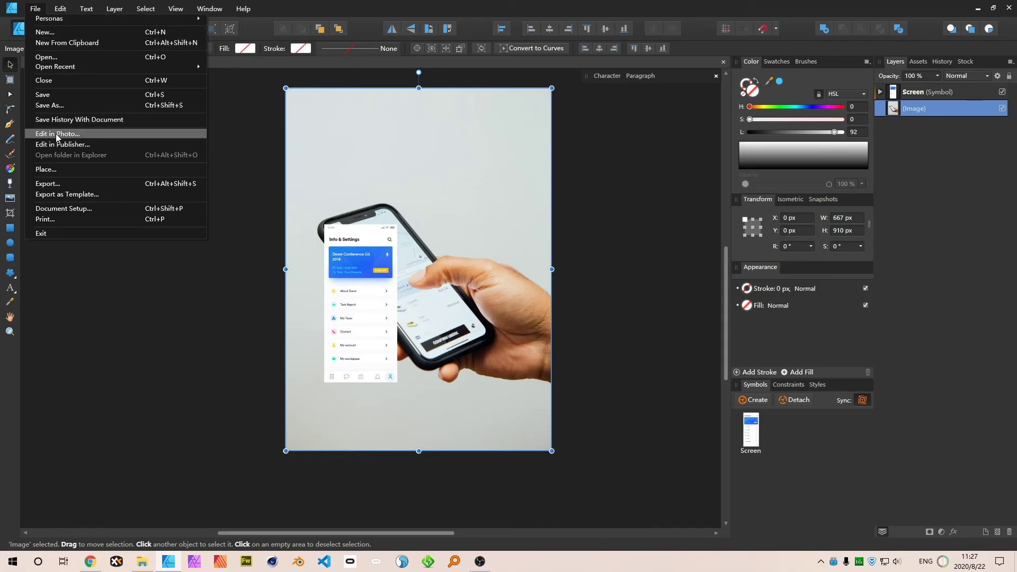
pyautogui.click(57, 134)
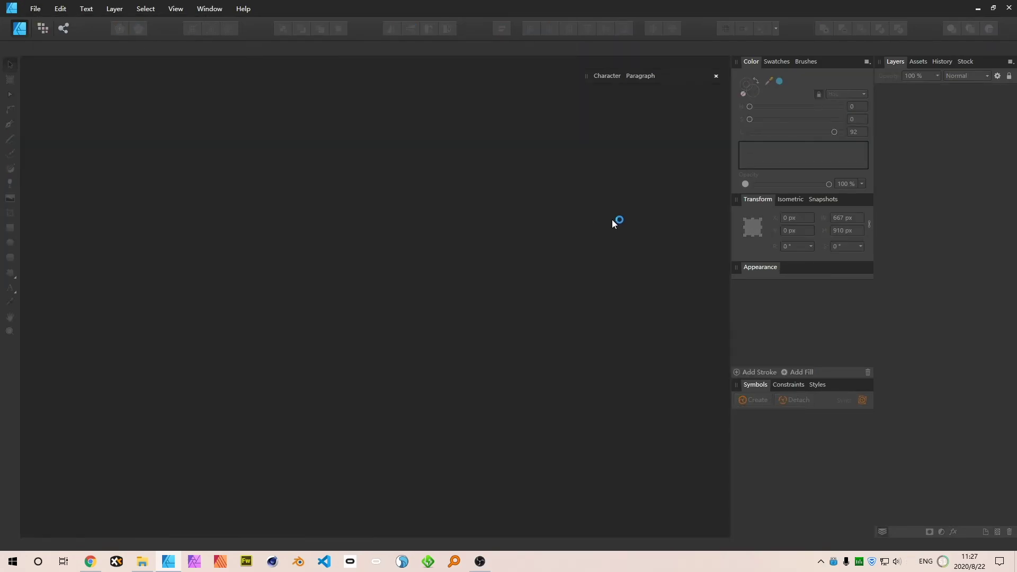
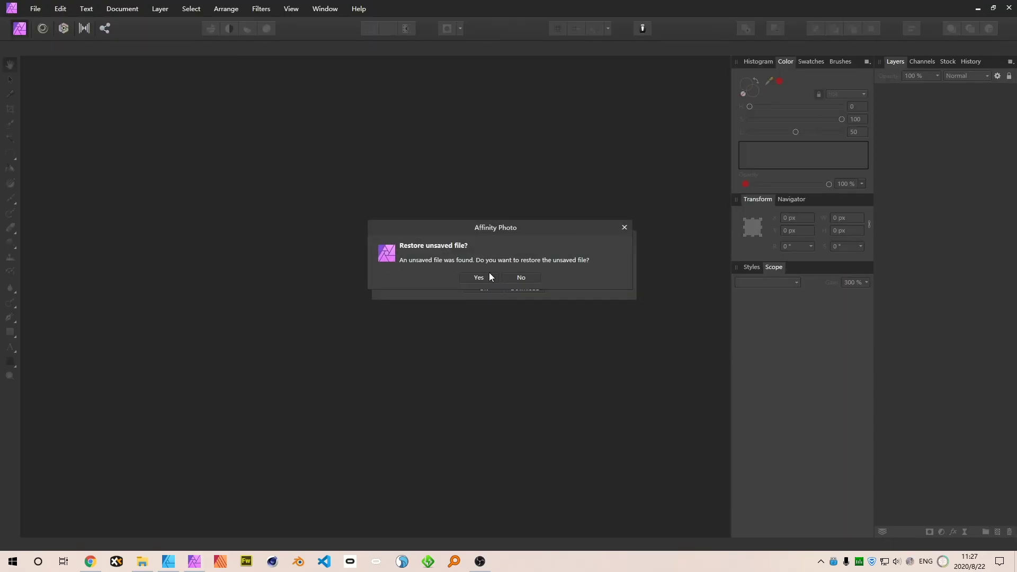
pyautogui.click(521, 277)
pyautogui.click(485, 290)
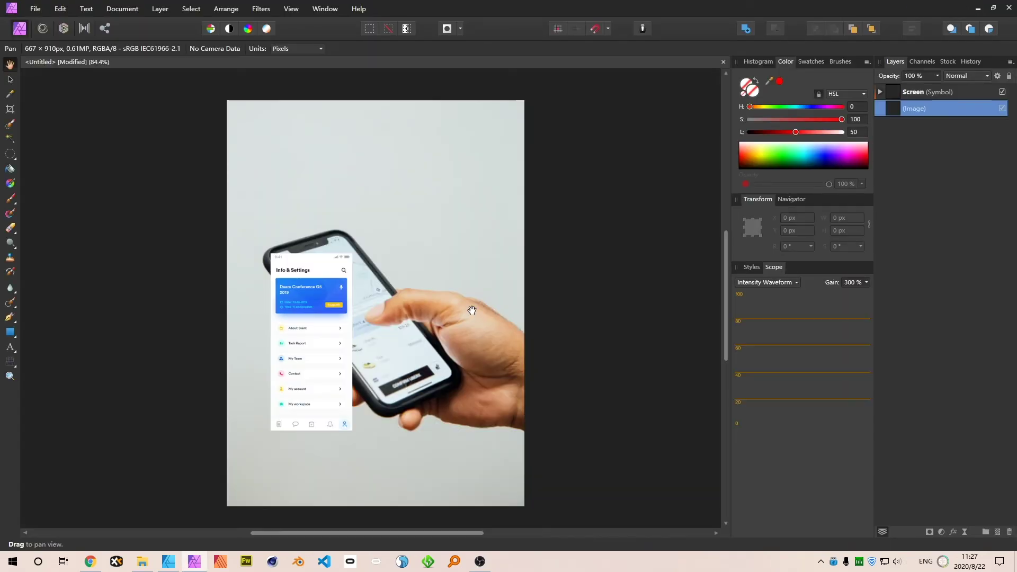
# - Select the Screen symbol and move it over the phone to about X 111 px, Y 350 px
pyautogui.scroll(5, 310, 338)
pyautogui.scroll(-4, 592, 303)
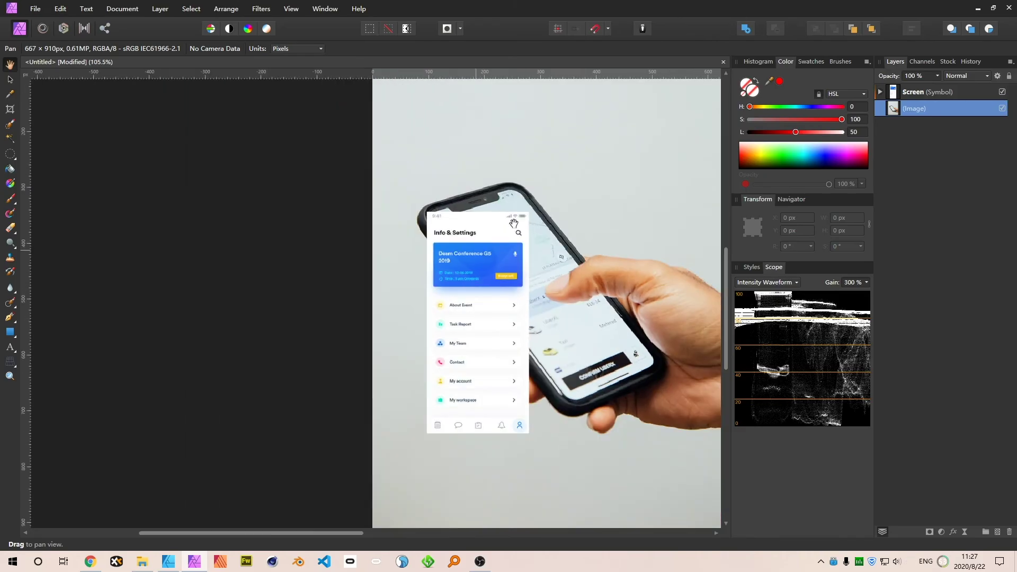
pyautogui.press('v')
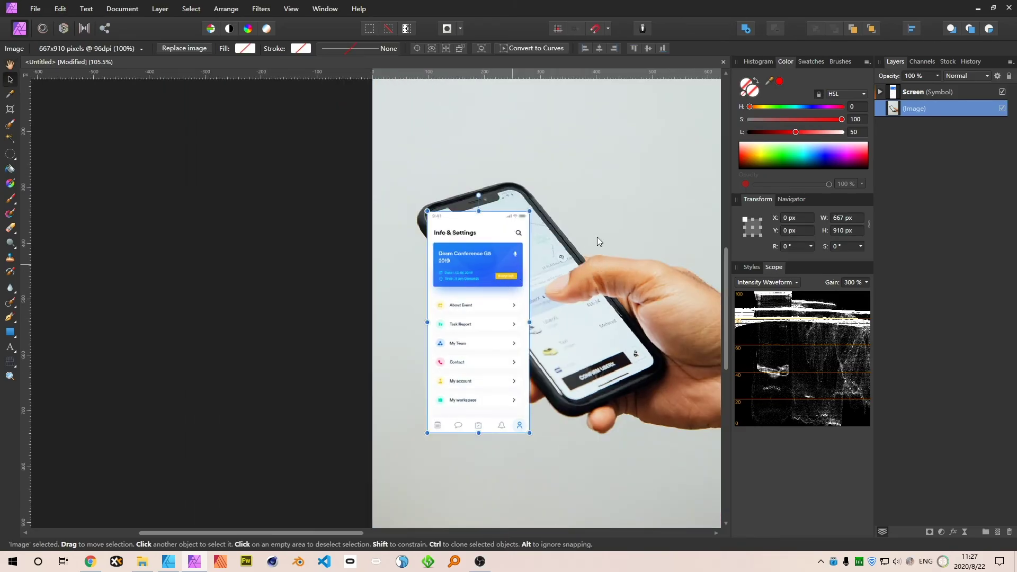
pyautogui.click(912, 92)
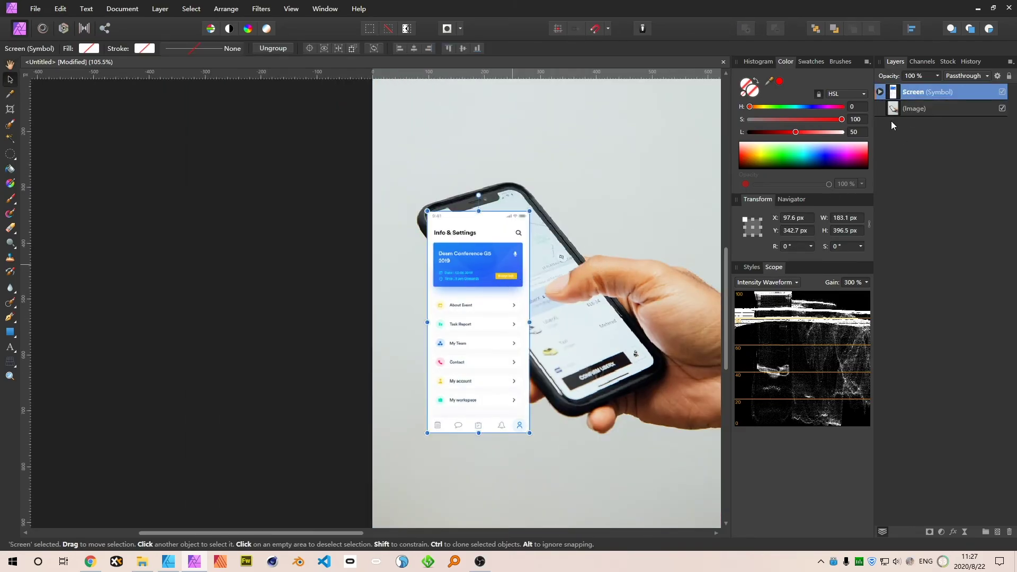
pyautogui.moveTo(496, 267)
pyautogui.mouseDown()
pyautogui.moveTo(539, 266)
pyautogui.moveTo(504, 271)
pyautogui.mouseUp()
pyautogui.moveTo(524, 307); pyautogui.dragTo(482, 266)
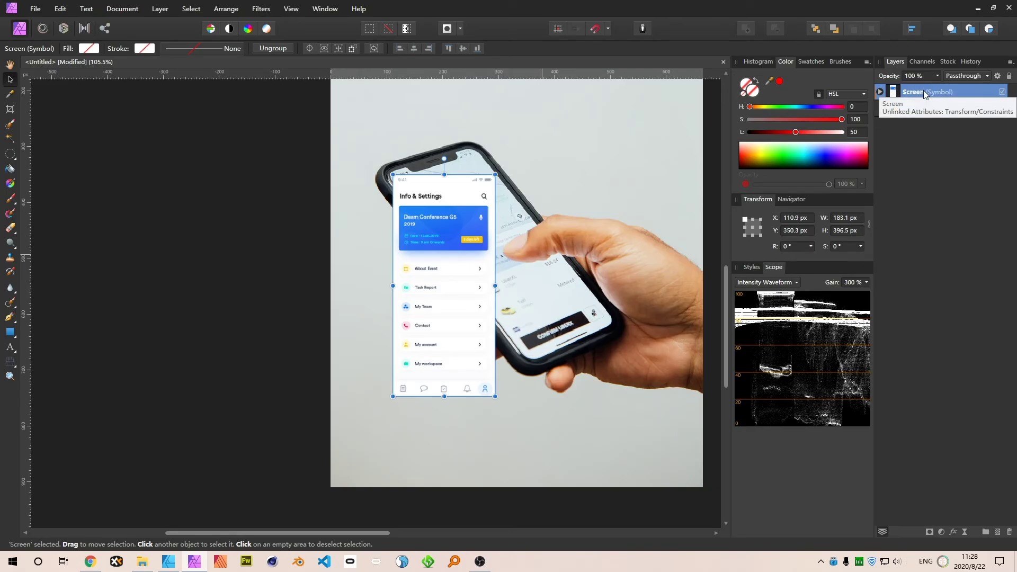
# - Group the Screen symbol and add a live Perspective filter to the group
pyautogui.hotkey('ctrl', 'shift', 'g')
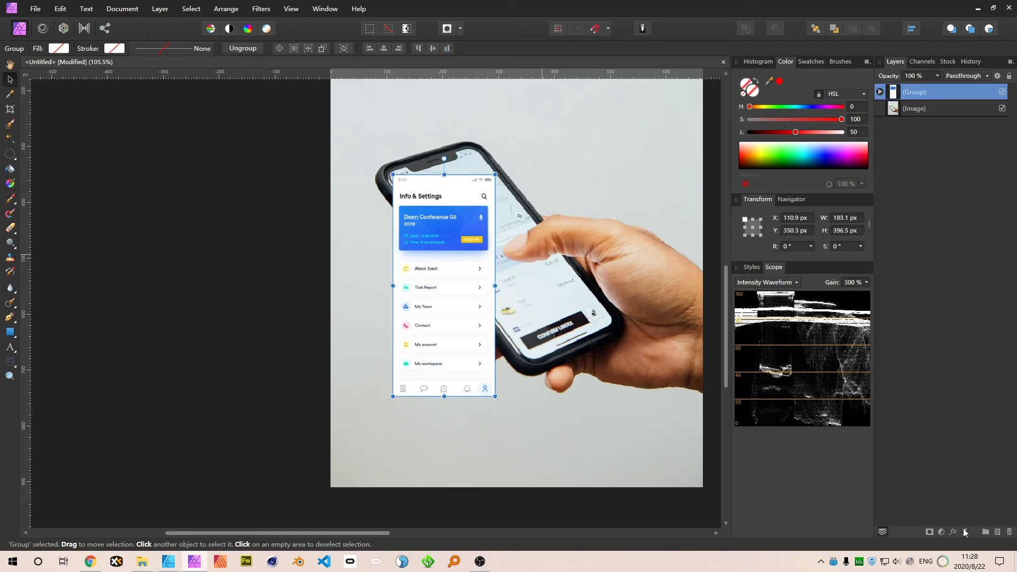
pyautogui.click(963, 530)
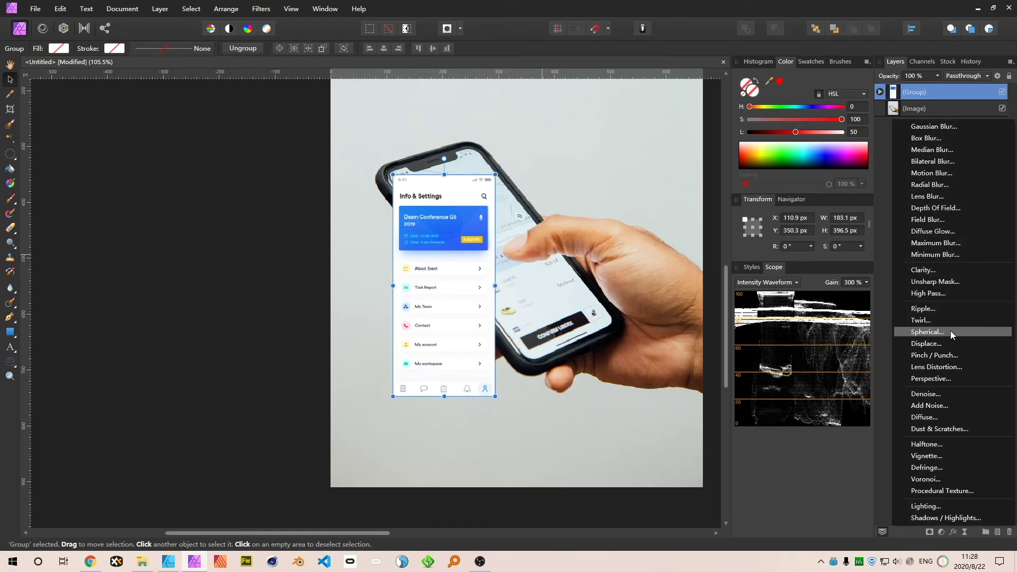
pyautogui.click(946, 378)
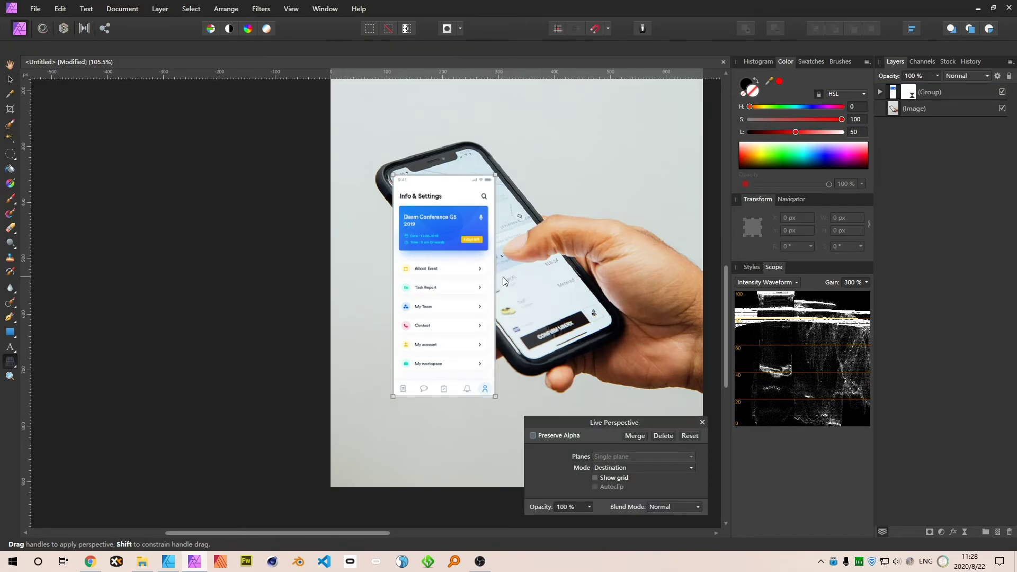
# - Move the perspective filter's two upper corners onto the upper corners of the phone's screen in the photo
pyautogui.scroll(3, 471, 186)
pyautogui.scroll(2, 495, 184)
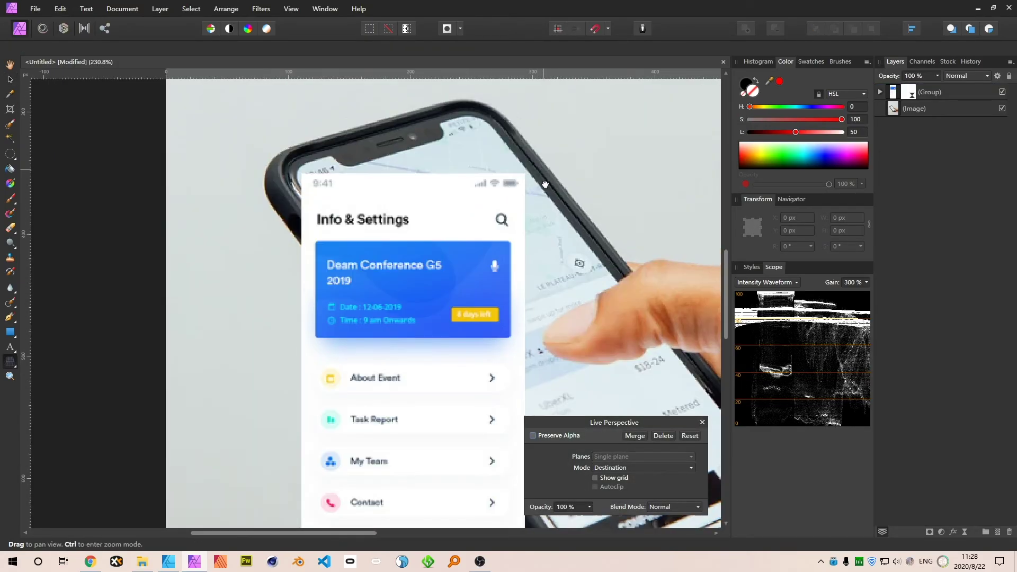
pyautogui.moveTo(526, 196); pyautogui.dragTo(485, 142)
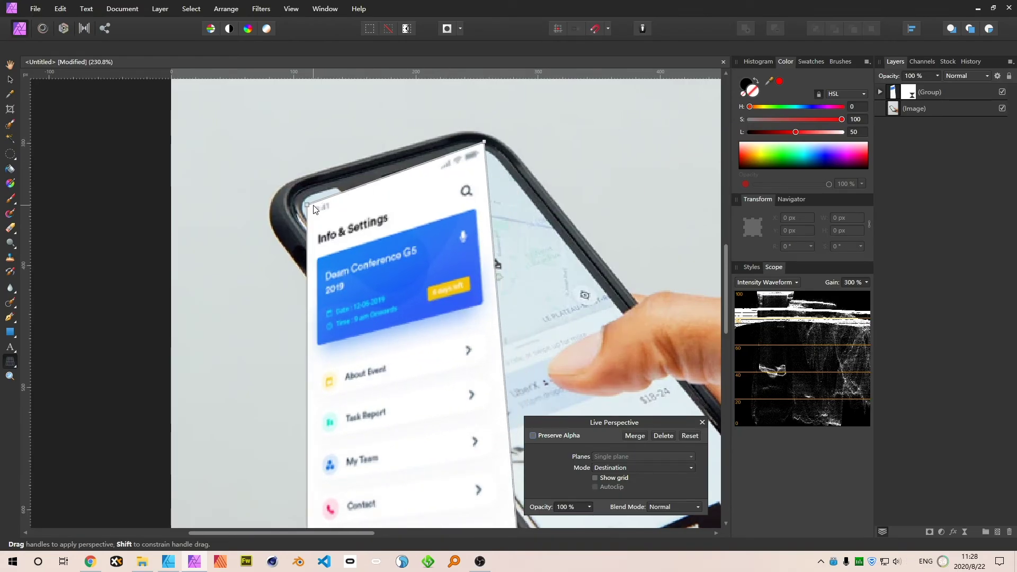
pyautogui.moveTo(307, 205); pyautogui.dragTo(299, 196)
# - Move the perspective filter's two lower corners onto the lower corners of the phone's screen
pyautogui.press('space')
pyautogui.moveTo(627, 327); pyautogui.dragTo(470, 160)
pyautogui.moveTo(425, 340); pyautogui.dragTo(439, 242)
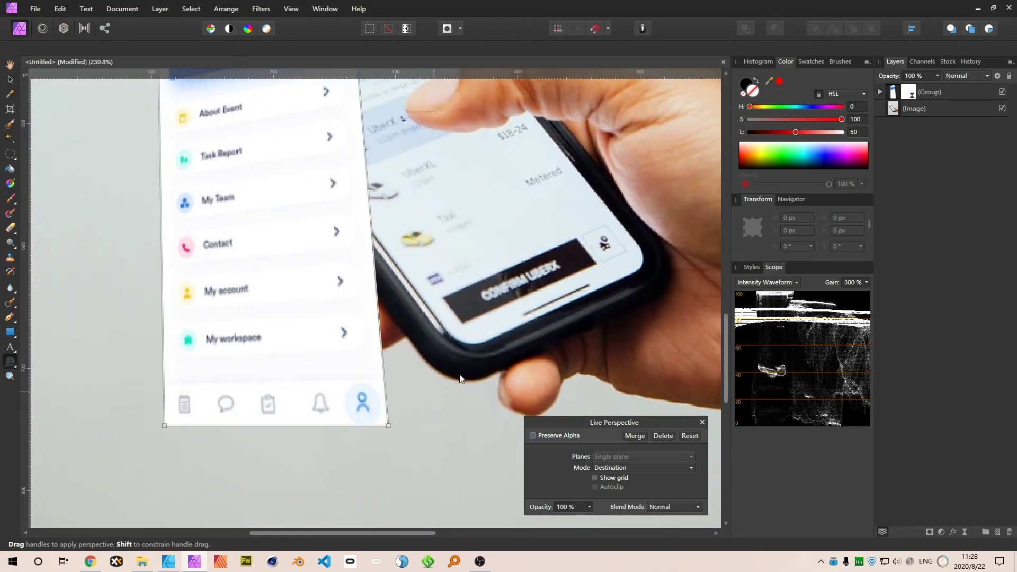
pyautogui.moveTo(388, 426); pyautogui.dragTo(655, 260)
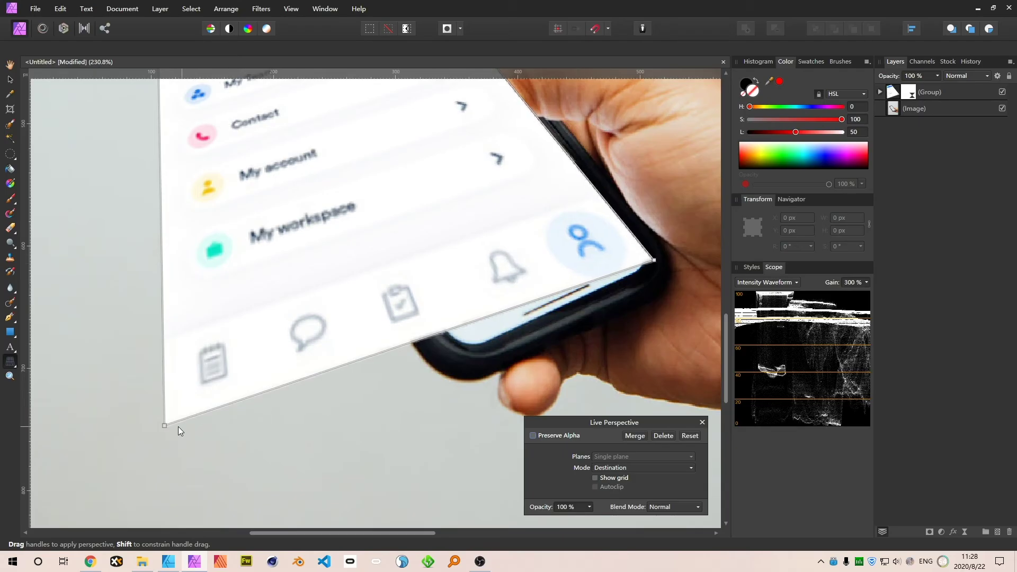
pyautogui.moveTo(163, 425); pyautogui.dragTo(462, 357)
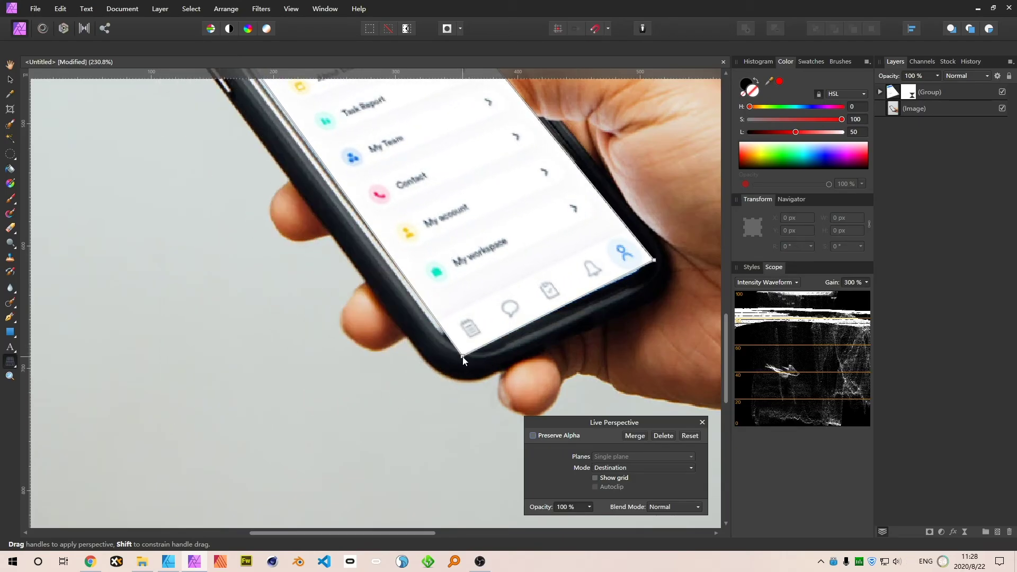
# - Refine the perspective filter's upper-left and lower corners so the app screen meets the phone bezel more closely
pyautogui.moveTo(326, 217); pyautogui.dragTo(485, 467)
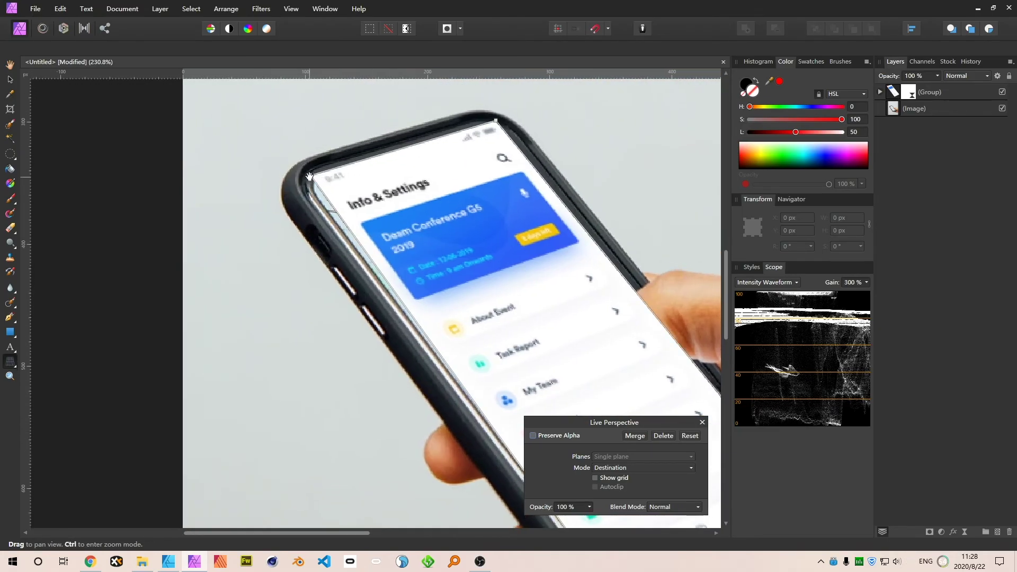
pyautogui.moveTo(302, 190); pyautogui.dragTo(304, 177)
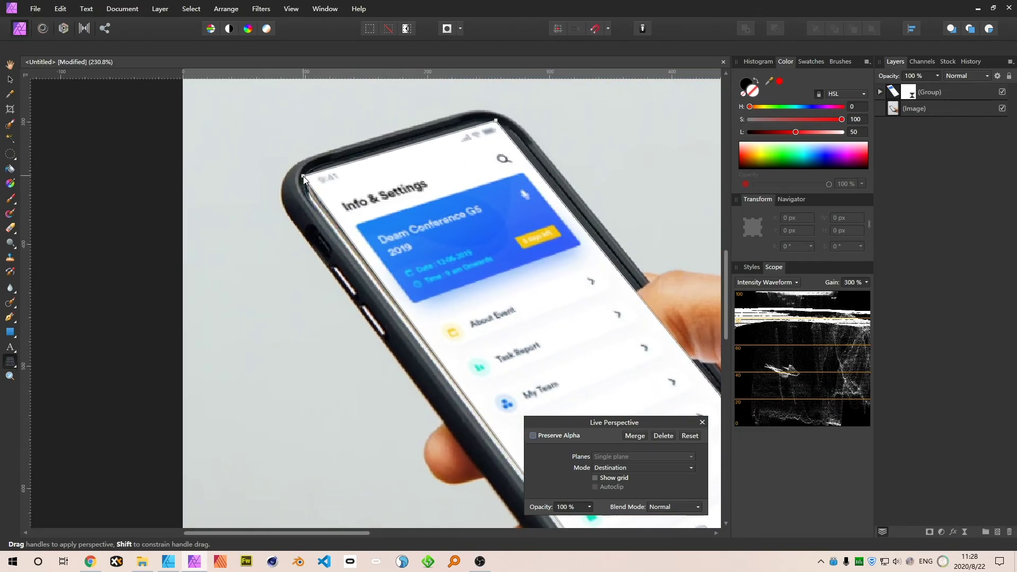
pyautogui.scroll(-4, 305, 180)
pyautogui.scroll(6, 392, 294)
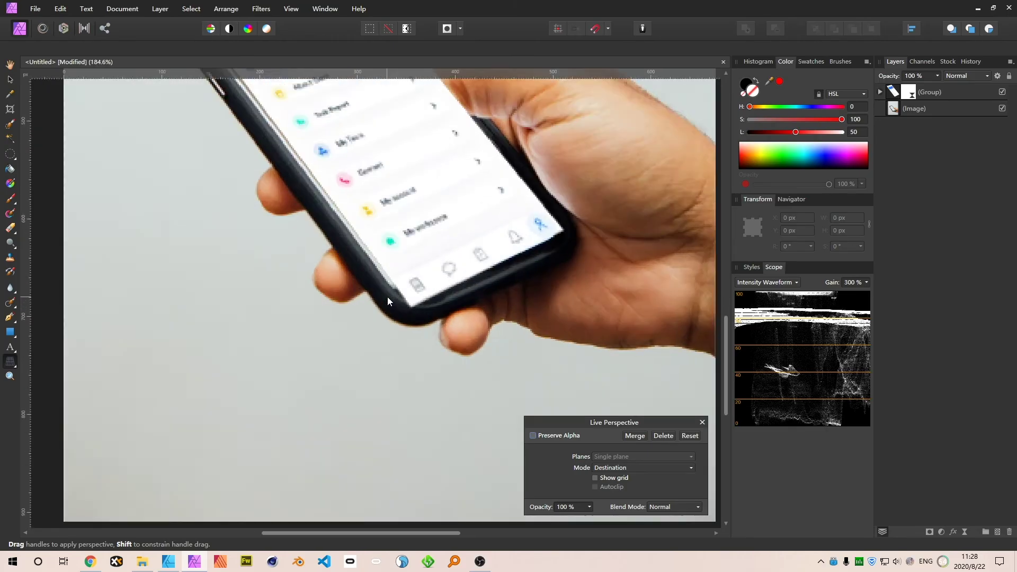
pyautogui.moveTo(434, 339)
pyautogui.mouseDown()
pyautogui.moveTo(421, 338)
pyautogui.moveTo(422, 317)
pyautogui.moveTo(432, 342)
pyautogui.moveTo(424, 336)
pyautogui.mouseUp()
pyautogui.moveTo(615, 218); pyautogui.dragTo(362, 321)
pyautogui.moveTo(572, 268); pyautogui.dragTo(495, 313)
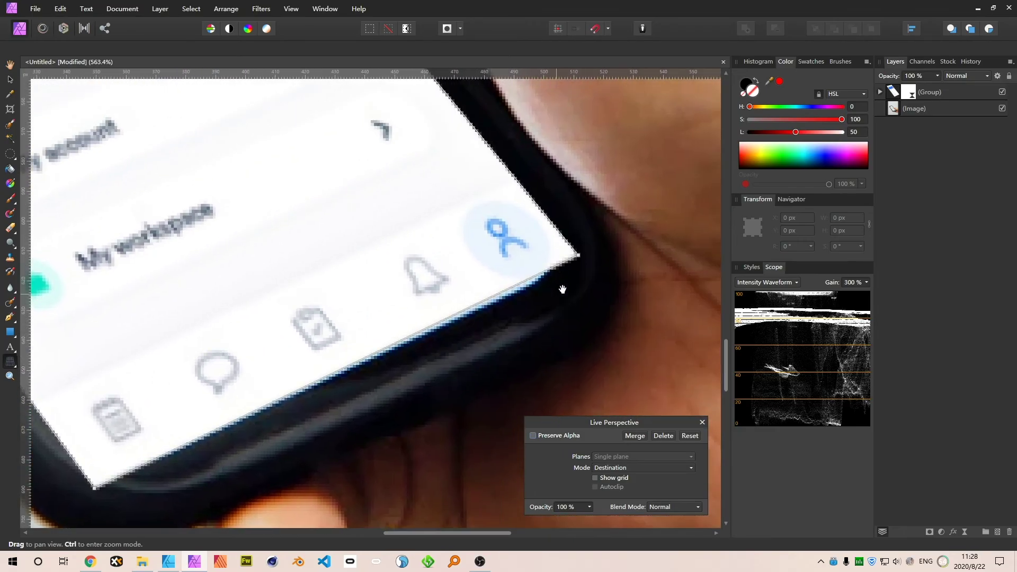
pyautogui.moveTo(575, 260); pyautogui.dragTo(582, 267)
# - Check the app screen's fit on the phone, nudge one more perspective corner and close the filter settings
pyautogui.scroll(-8, 631, 355)
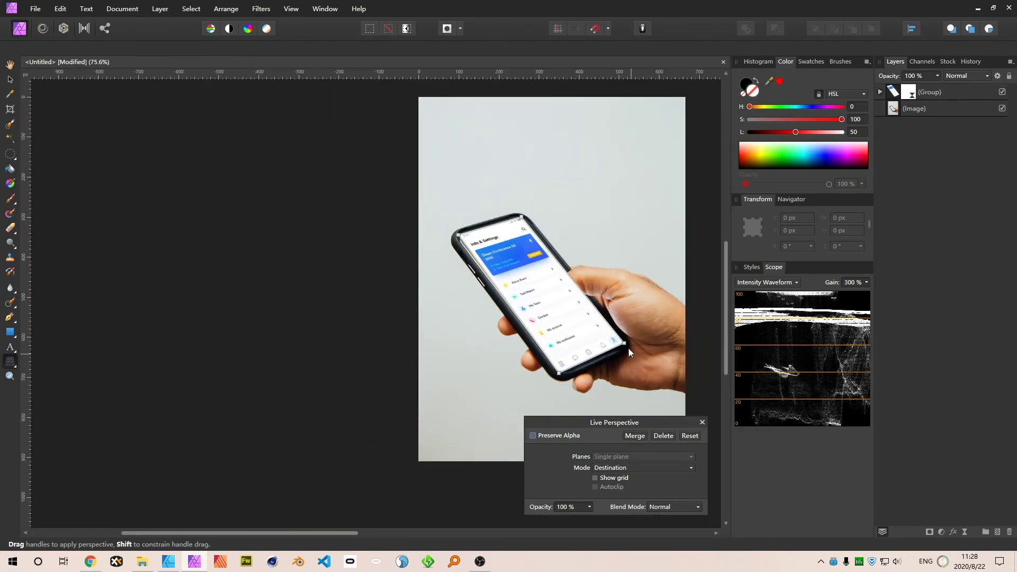
pyautogui.scroll(6, 497, 211)
pyautogui.scroll(-6, 490, 216)
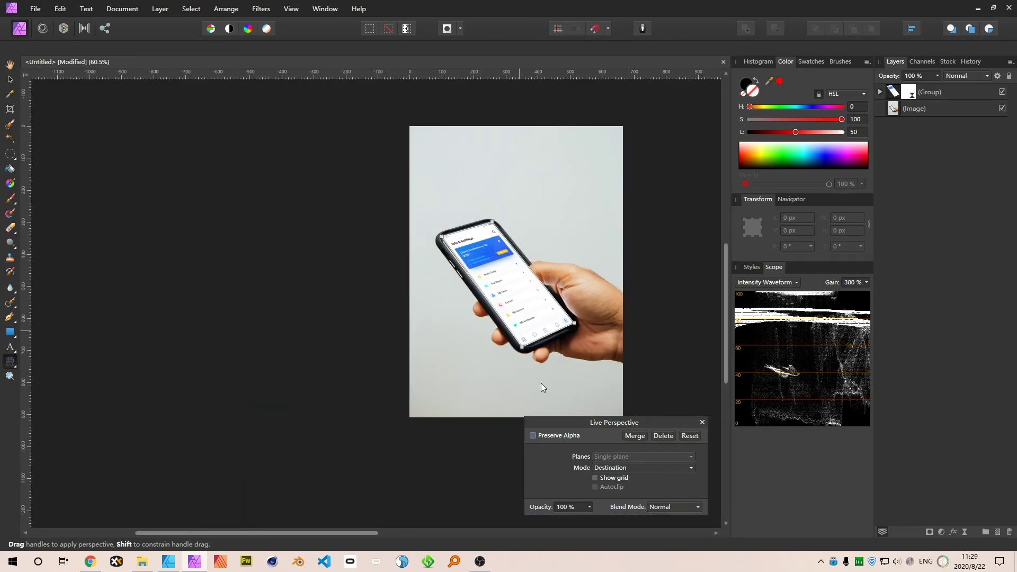
pyautogui.scroll(7, 478, 230)
pyautogui.moveTo(413, 203); pyautogui.dragTo(416, 202)
pyautogui.scroll(-10, 447, 332)
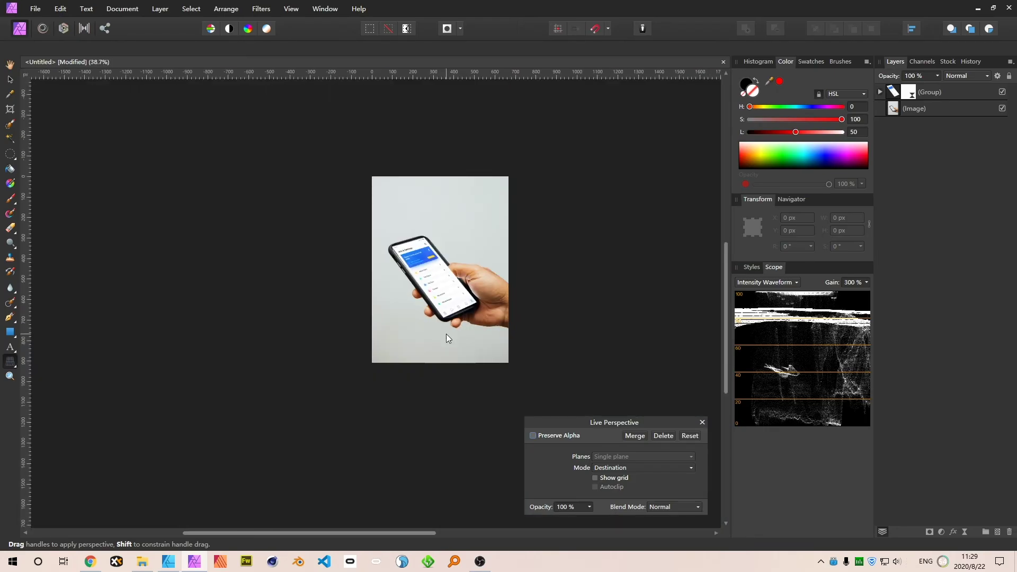
pyautogui.scroll(5, 444, 281)
pyautogui.scroll(4, 383, 164)
pyautogui.scroll(-8, 390, 175)
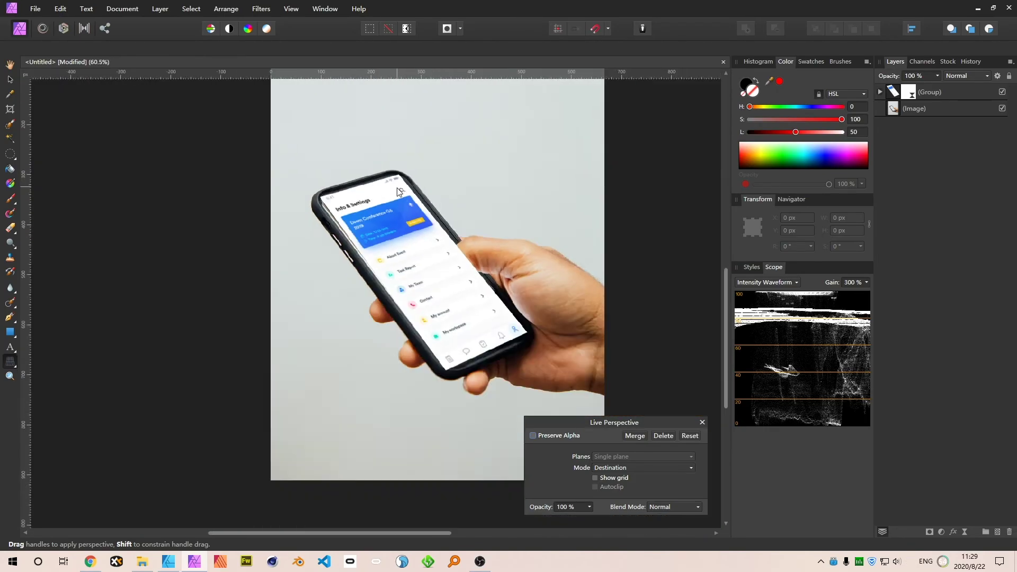
pyautogui.click(703, 422)
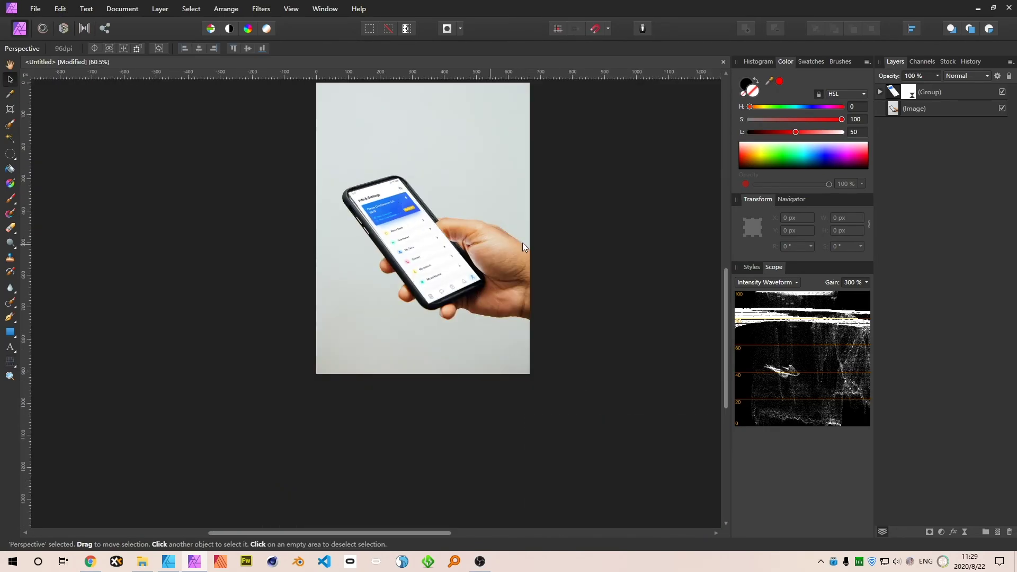
pyautogui.scroll(5, 459, 266)
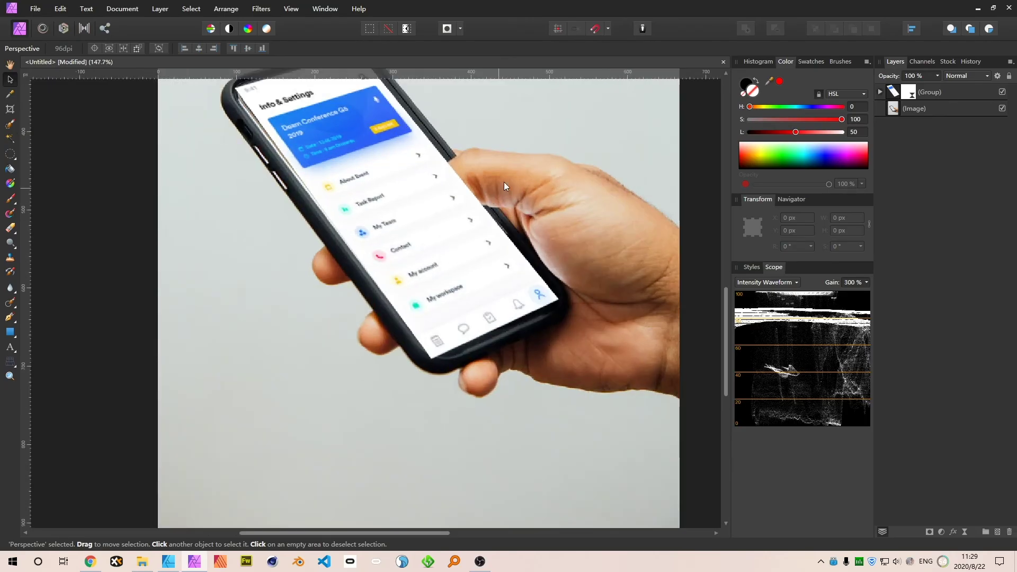
# - Send the mockup document back to Affinity Designer and inspect the phone there
pyautogui.click(34, 9)
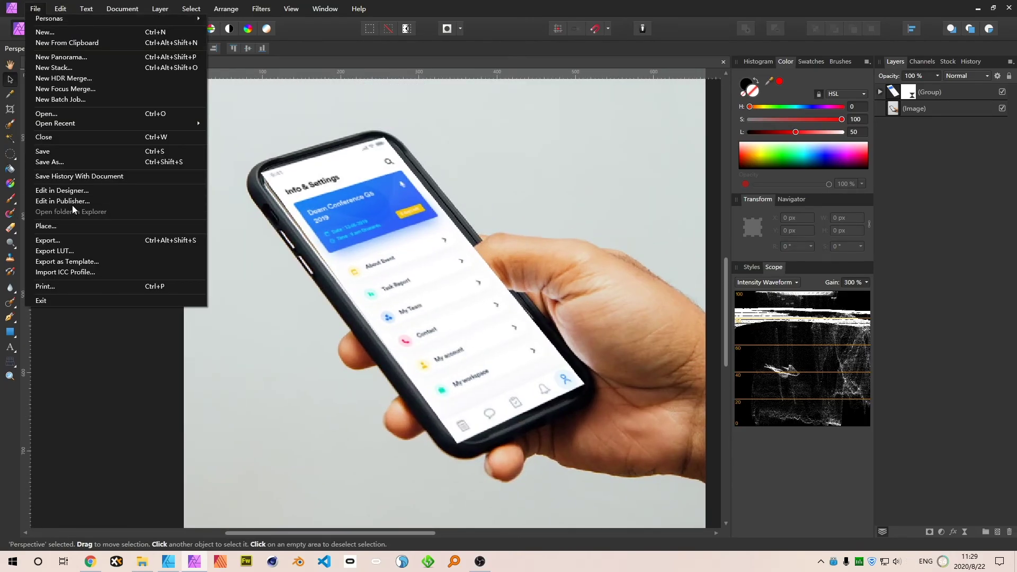
pyautogui.click(80, 190)
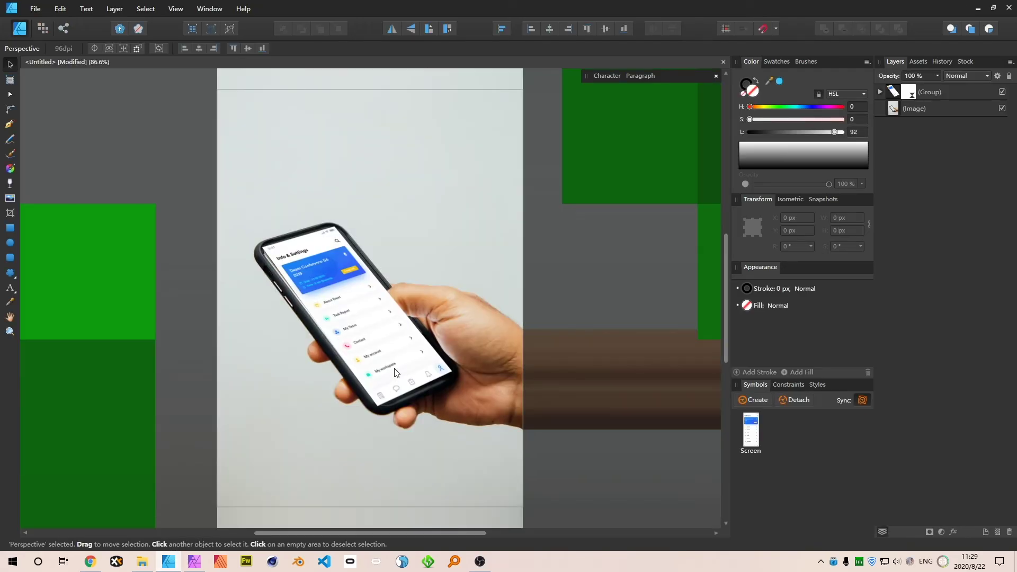
pyautogui.scroll(-4, 424, 360)
pyautogui.scroll(1, 495, 318)
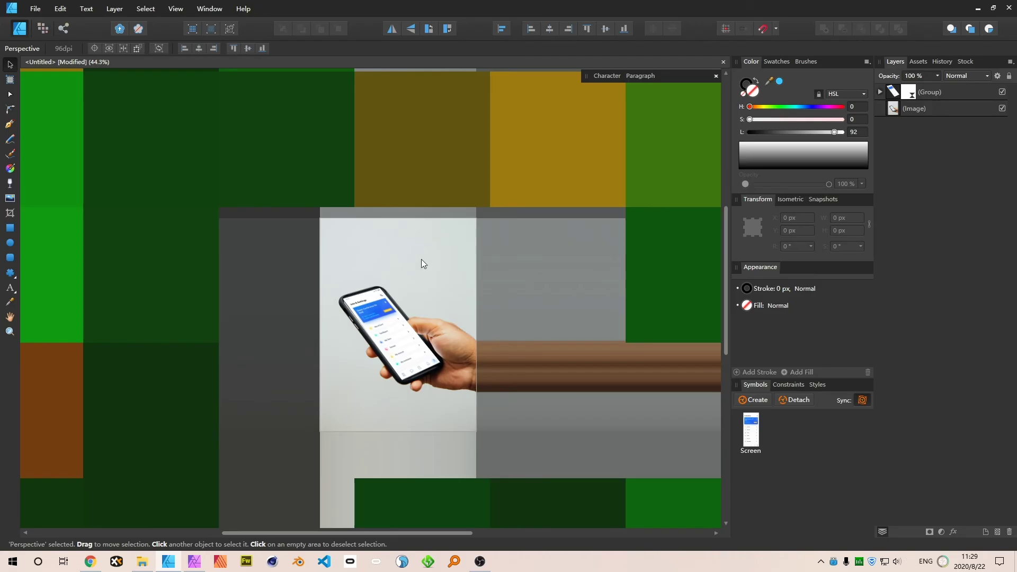
pyautogui.scroll(4, 421, 260)
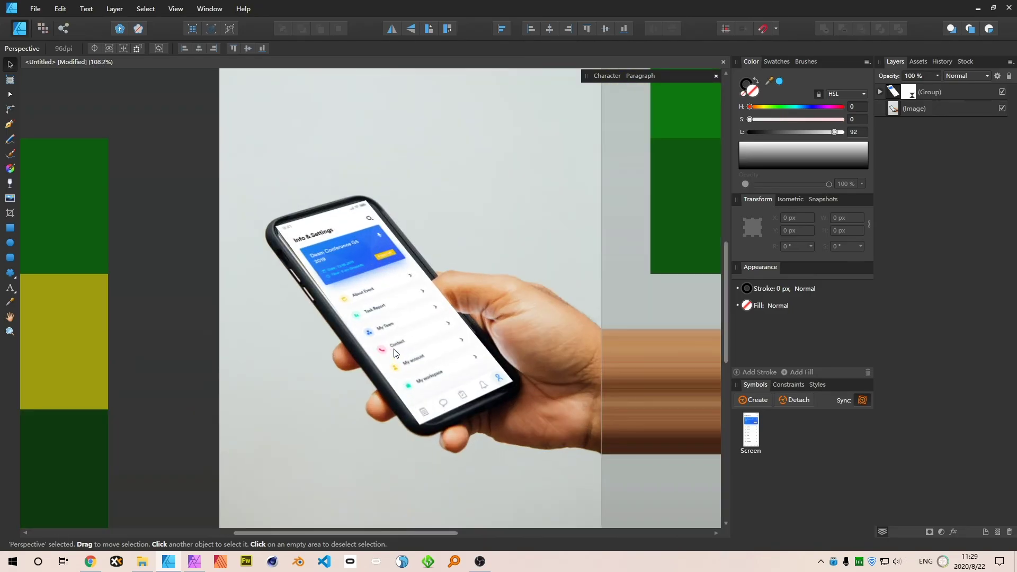
# - Lock the group containing the Screen symbol and save the document
pyautogui.click(371, 234)
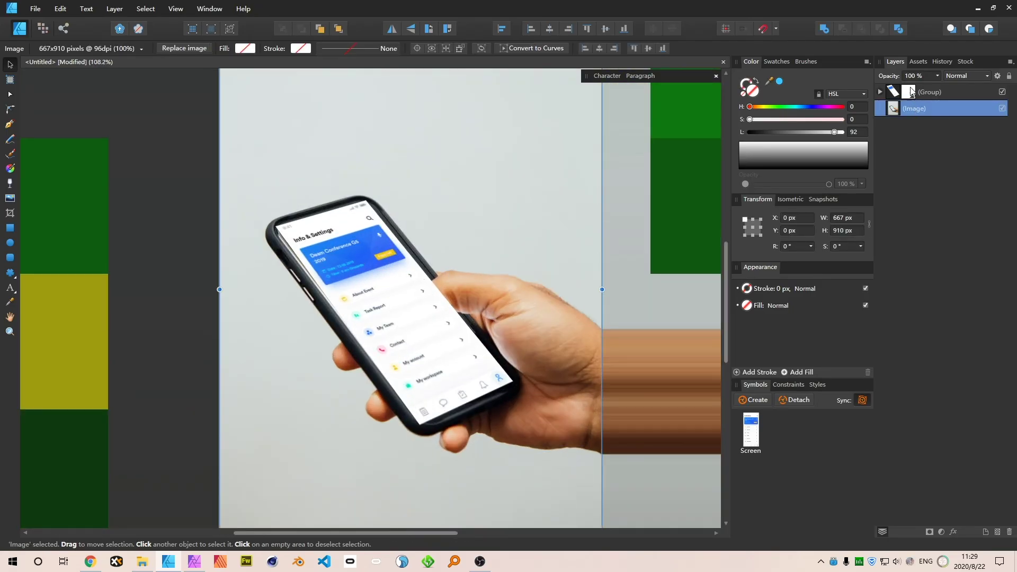
pyautogui.click(934, 93)
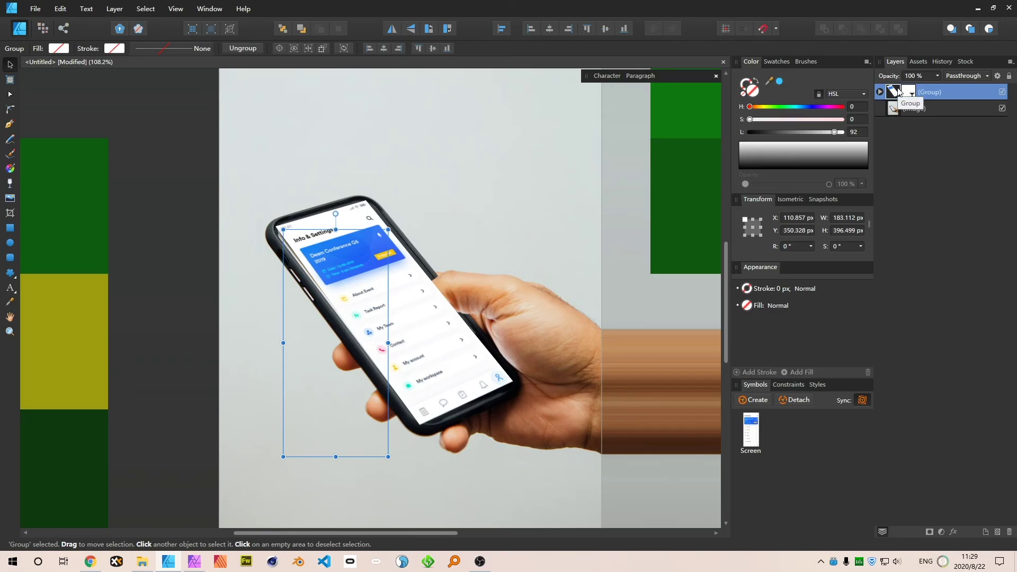
pyautogui.click(1010, 75)
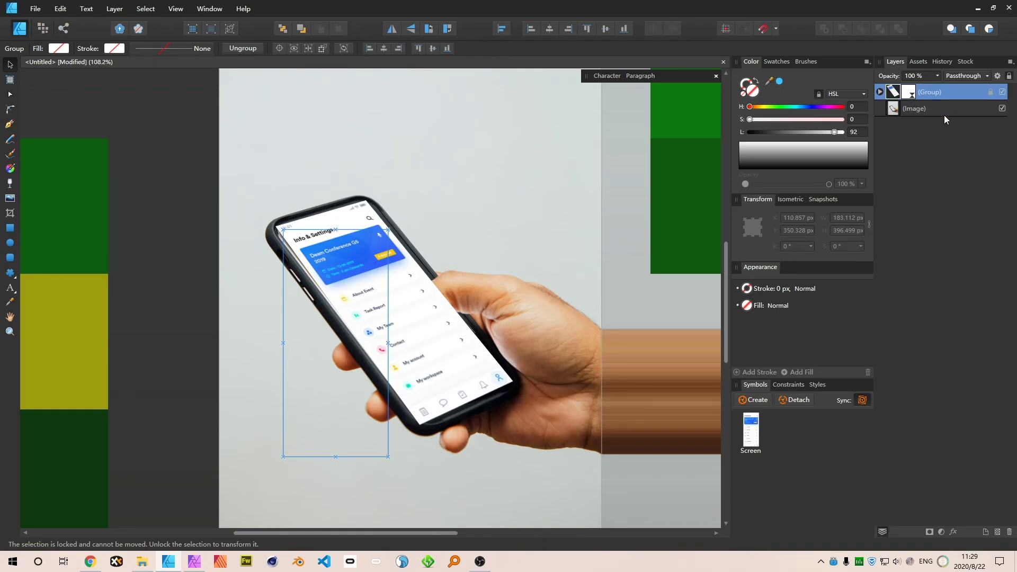
pyautogui.hotkey('ctrl', 's')
pyautogui.click(421, 268)
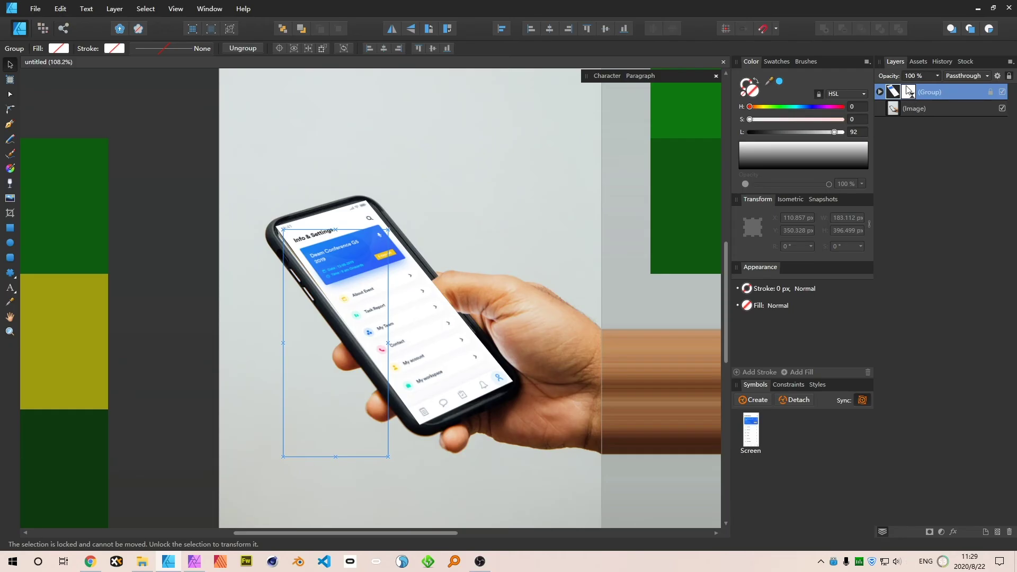
# - Reopen the group's Perspective filter, fit its lower-left corner to the phone's screen corner and close the filter
pyautogui.click(880, 92)
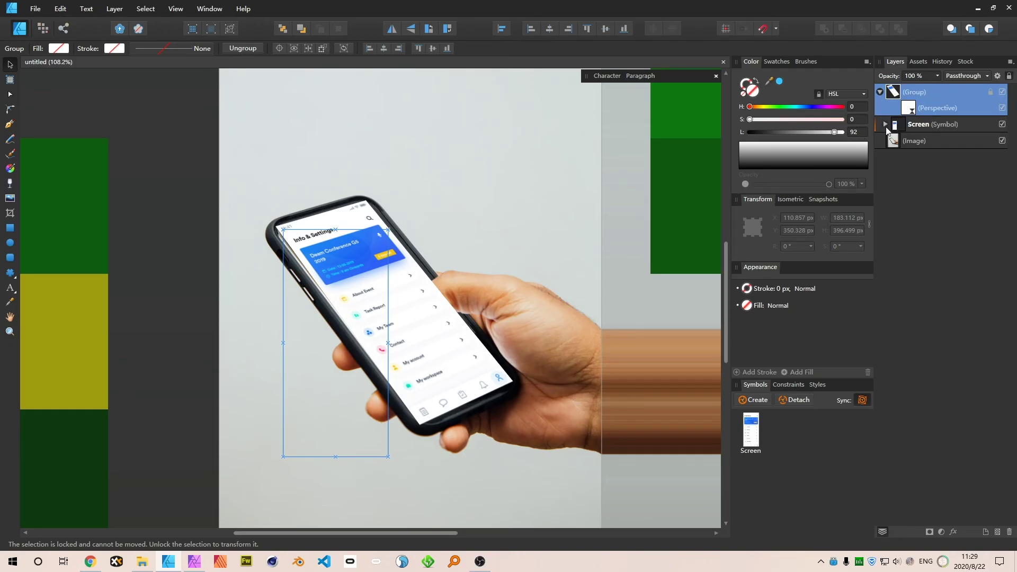
pyautogui.click(909, 109)
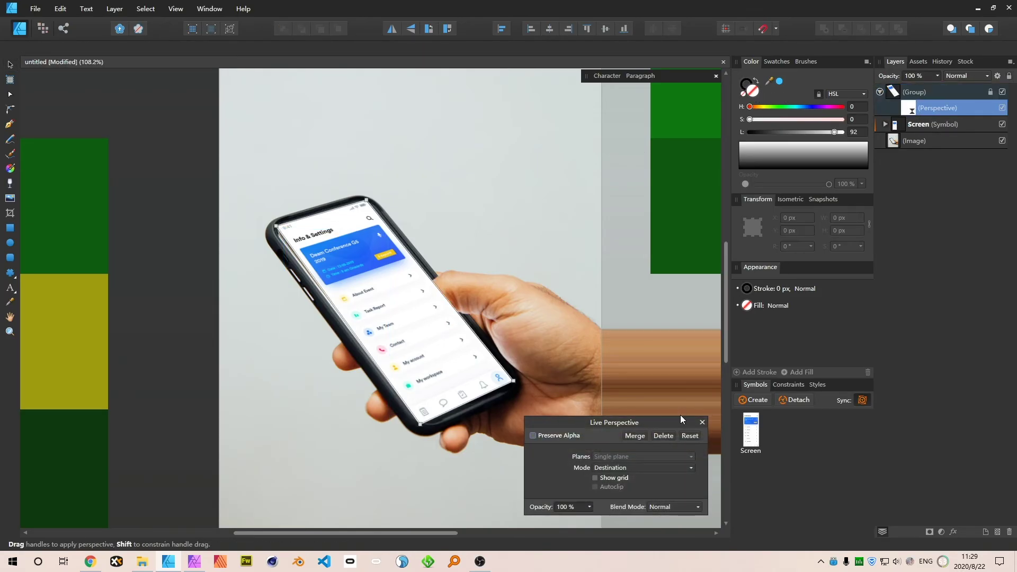
pyautogui.scroll(9, 419, 427)
pyautogui.moveTo(431, 405)
pyautogui.mouseDown()
pyautogui.moveTo(442, 393)
pyautogui.moveTo(431, 400)
pyautogui.mouseUp()
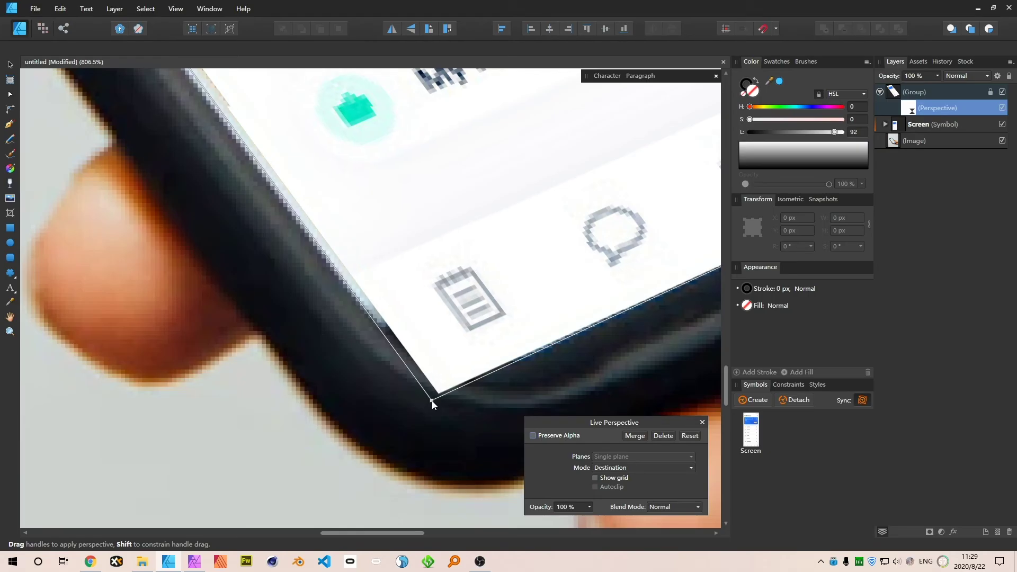
pyautogui.click(703, 423)
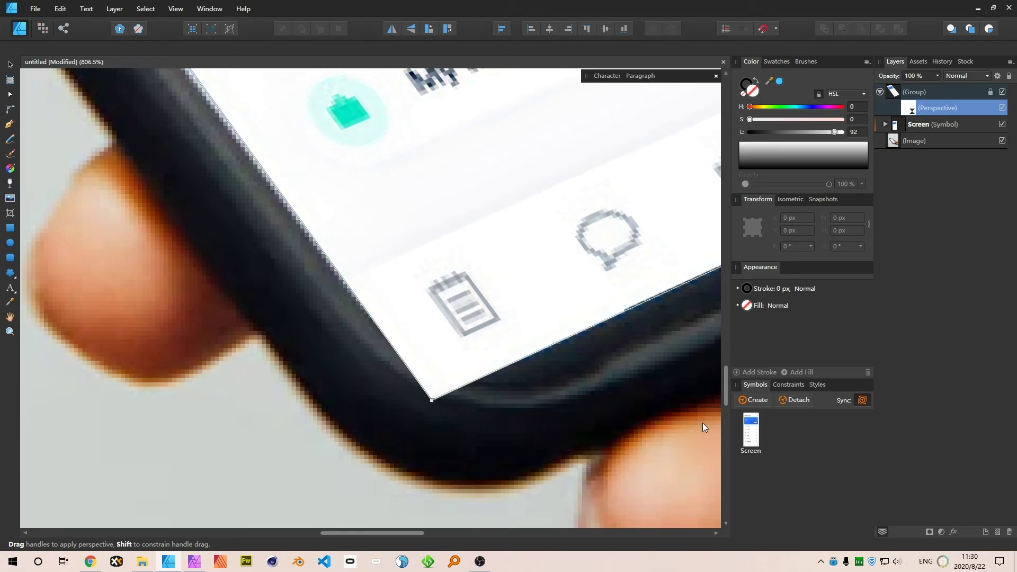
pyautogui.hotkey('ctrl', '1')
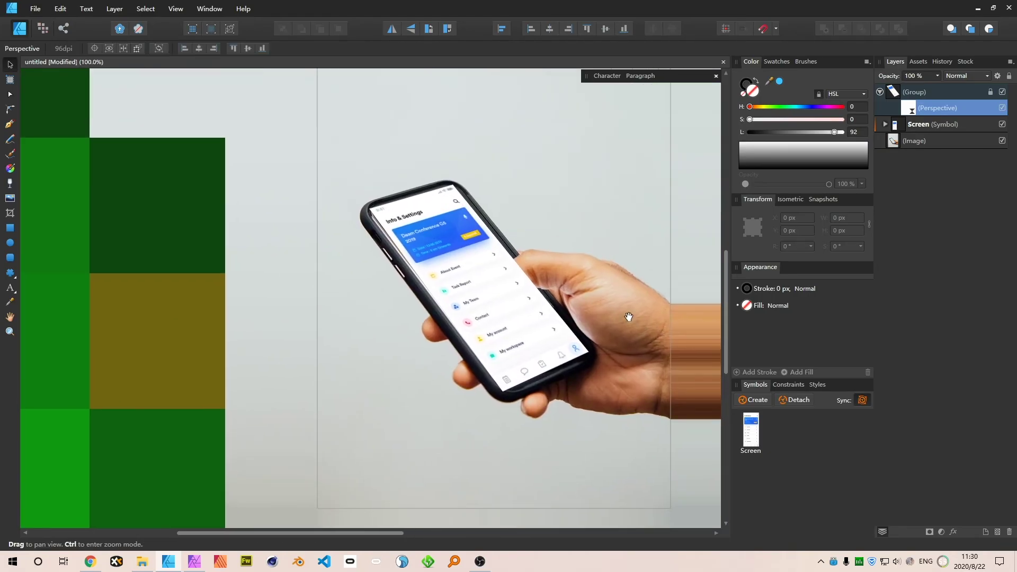
# - Collapse the group with the app screen and set its opacity to 50%
pyautogui.click(895, 94)
pyautogui.click(880, 92)
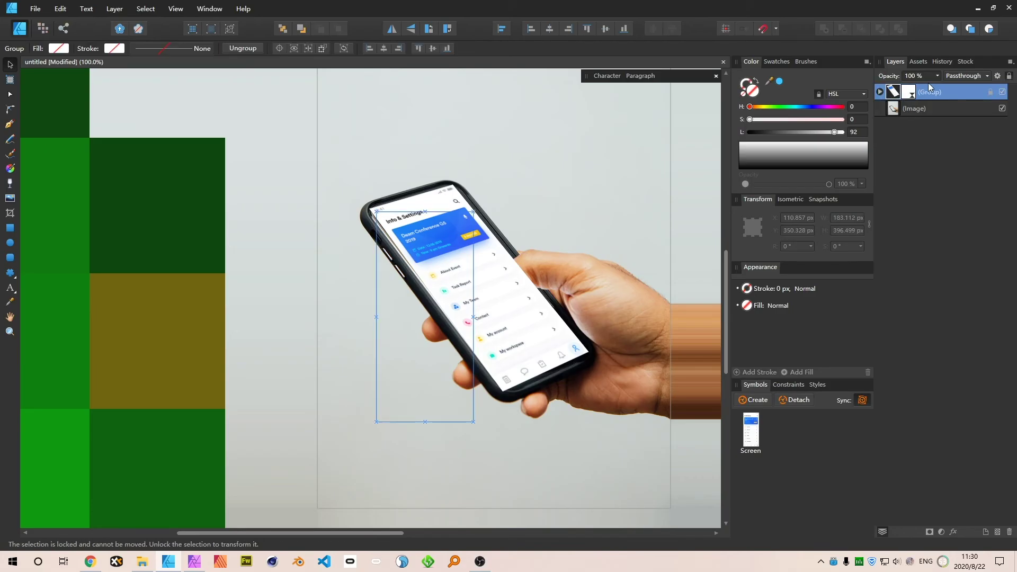
pyautogui.press('5')
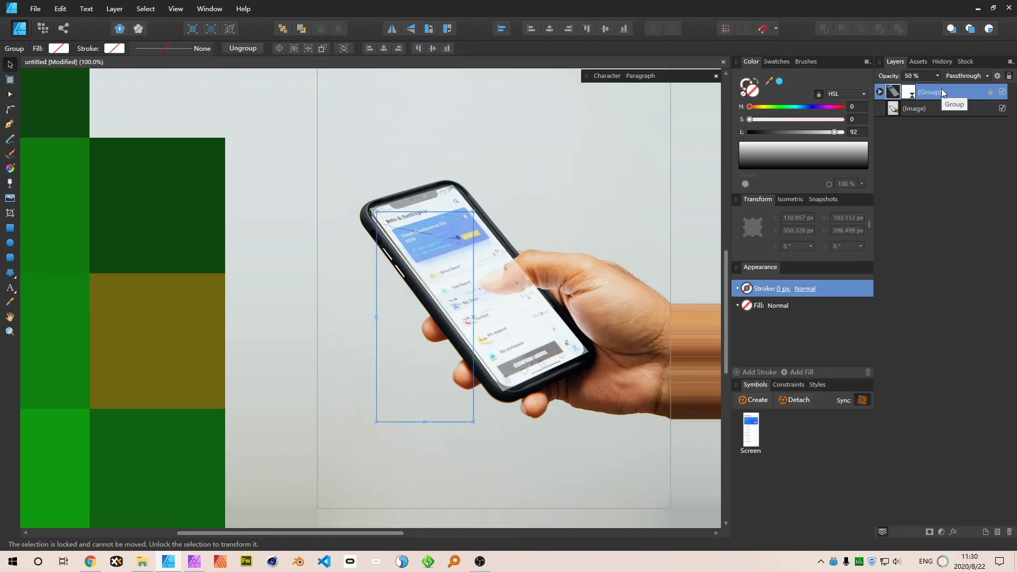
# - Trace the notch's lower outline with the Pen tool, starting at the status bar's clock and ending beyond its opposite side
pyautogui.click(597, 225)
pyautogui.scroll(5, 411, 195)
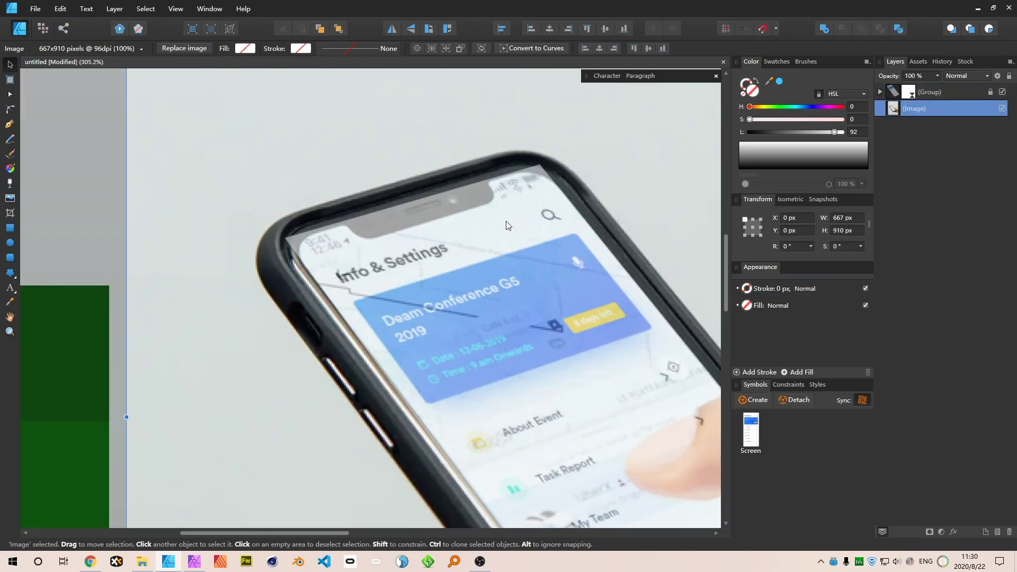
pyautogui.scroll(-2, 580, 235)
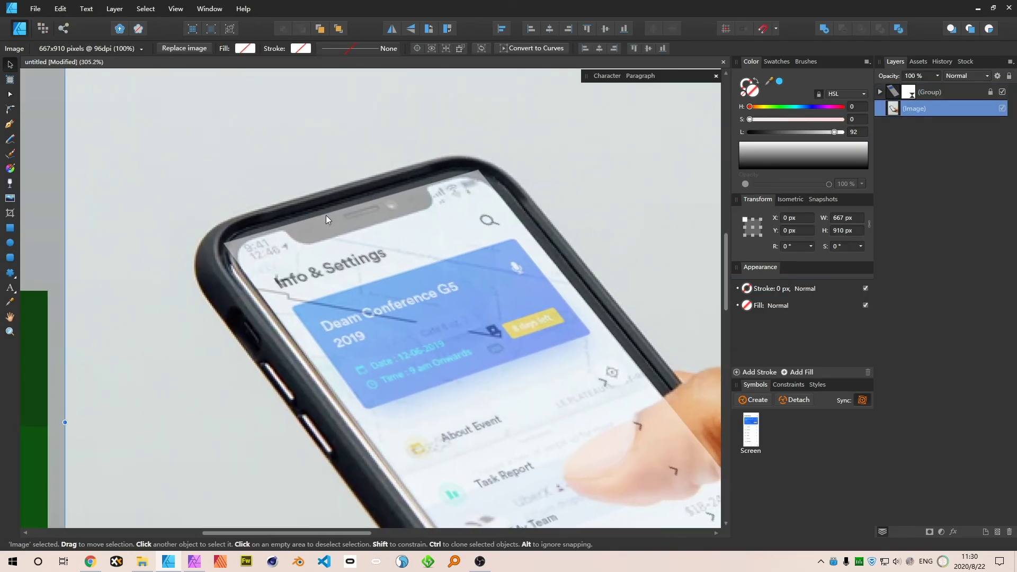
pyautogui.scroll(4, 222, 255)
pyautogui.press('p')
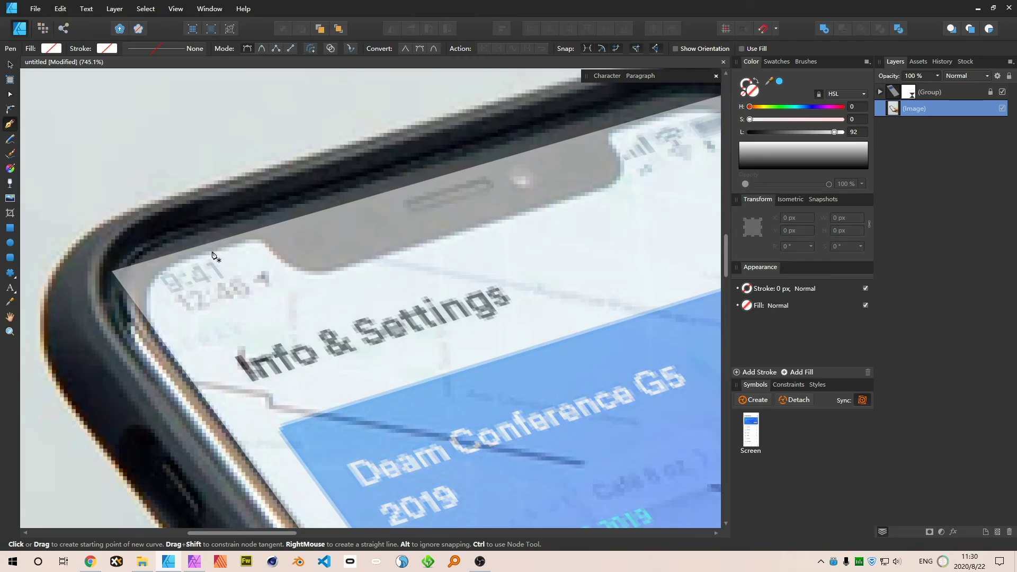
pyautogui.moveTo(217, 250)
pyautogui.mouseDown()
pyautogui.moveTo(265, 244)
pyautogui.moveTo(293, 271)
pyautogui.mouseUp()
pyautogui.moveTo(352, 262); pyautogui.dragTo(394, 252)
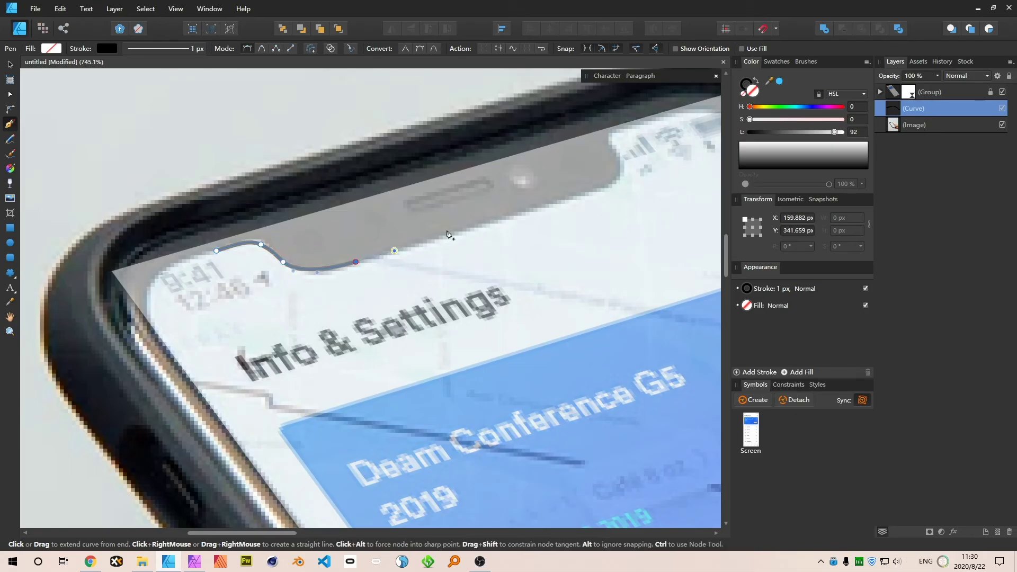
pyautogui.moveTo(597, 191); pyautogui.dragTo(612, 183)
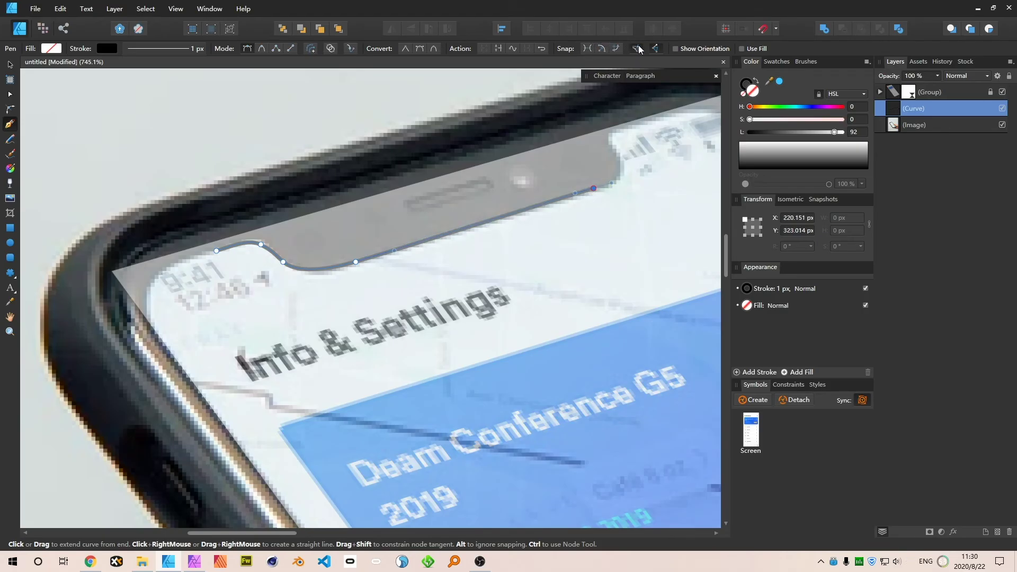
pyautogui.moveTo(620, 157); pyautogui.dragTo(636, 123)
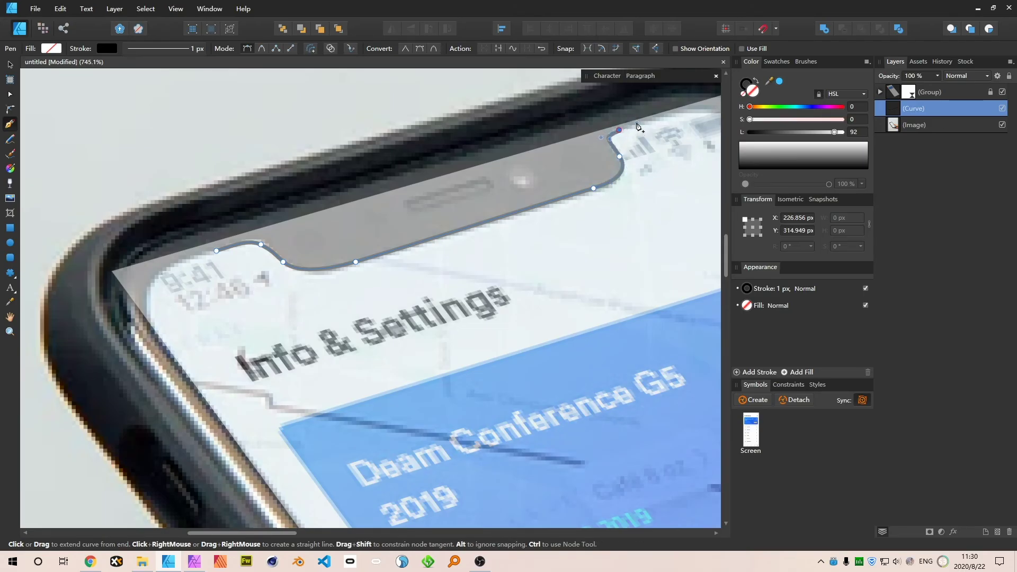
# - Extend the curve around the phone screen's upper-right corner and down its right edge to the thumb
pyautogui.press('space')
pyautogui.moveTo(712, 114); pyautogui.dragTo(549, 192)
pyautogui.scroll(-3, 457, 147)
pyautogui.press('space')
pyautogui.moveTo(611, 252); pyautogui.dragTo(402, 90)
pyautogui.moveTo(562, 312); pyautogui.dragTo(407, 98)
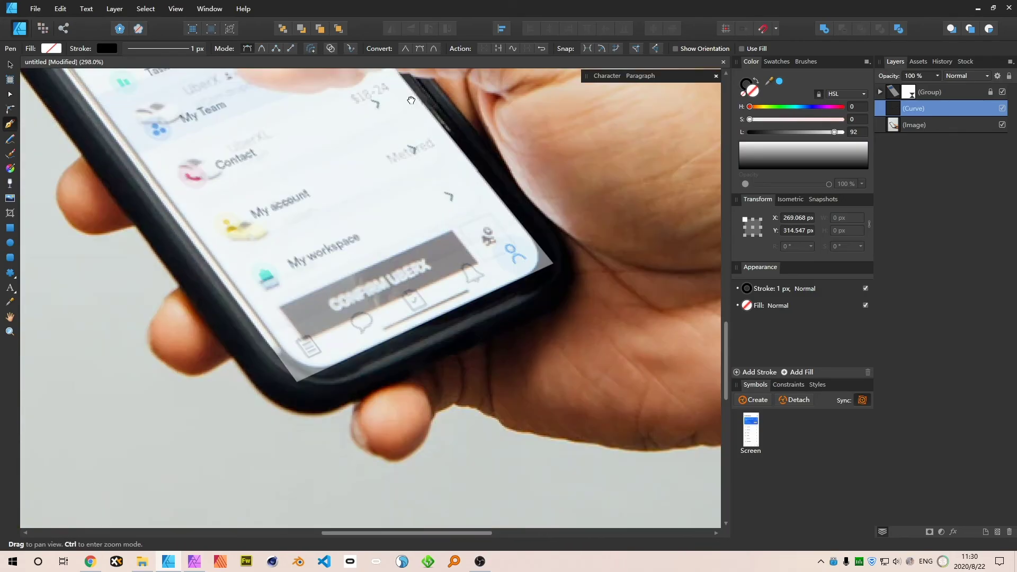
pyautogui.scroll(3, 526, 239)
pyautogui.press('space')
pyautogui.moveTo(496, 254); pyautogui.dragTo(635, 416)
pyautogui.moveTo(390, 91); pyautogui.dragTo(637, 368)
pyautogui.click(524, 196)
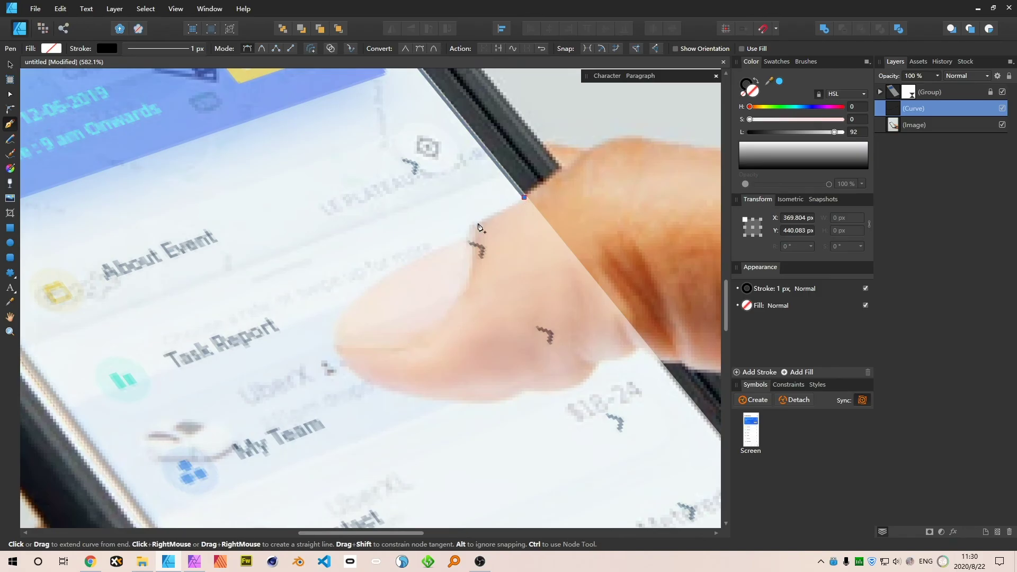
# - Trace the curve around the thumb's tip and along its underside back towards the phone screen's right edge
pyautogui.moveTo(475, 227); pyautogui.dragTo(441, 251)
pyautogui.moveTo(341, 320); pyautogui.dragTo(331, 356)
pyautogui.moveTo(381, 387); pyautogui.dragTo(417, 397)
pyautogui.moveTo(496, 402); pyautogui.dragTo(520, 305)
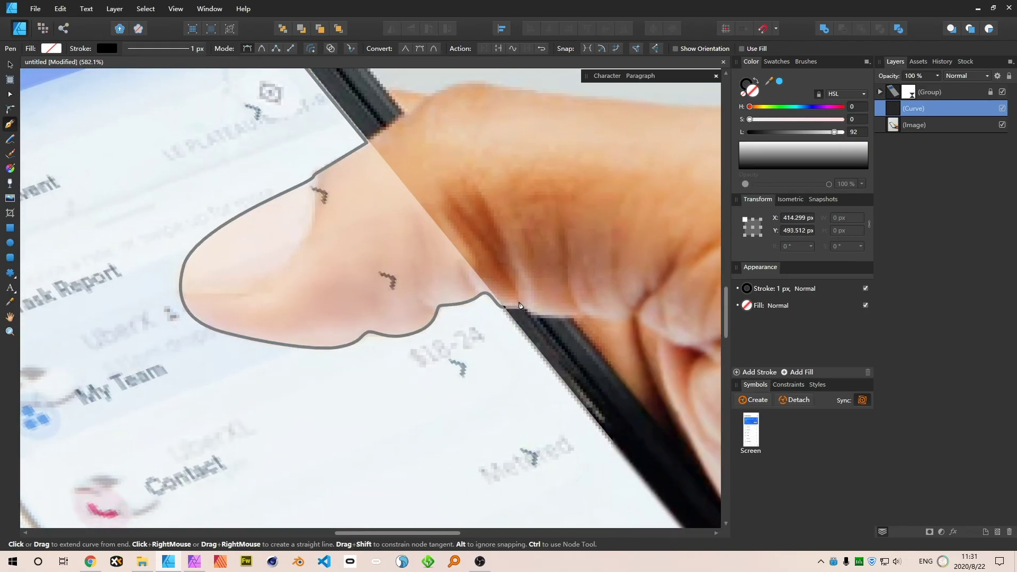
pyautogui.click(525, 308)
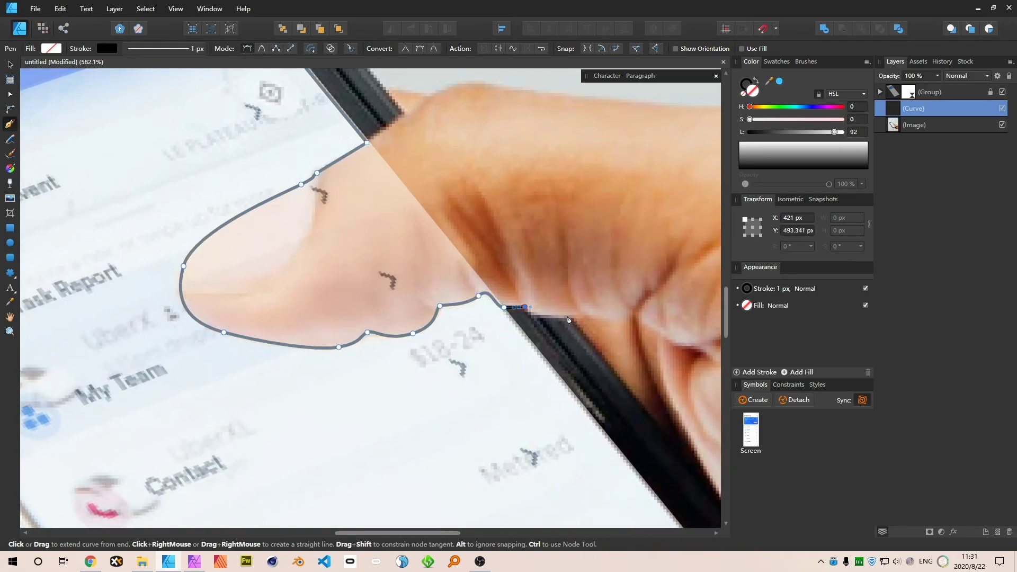
pyautogui.hotkey('ctrl', 'z')
pyautogui.hotkey('ctrl', 'z')
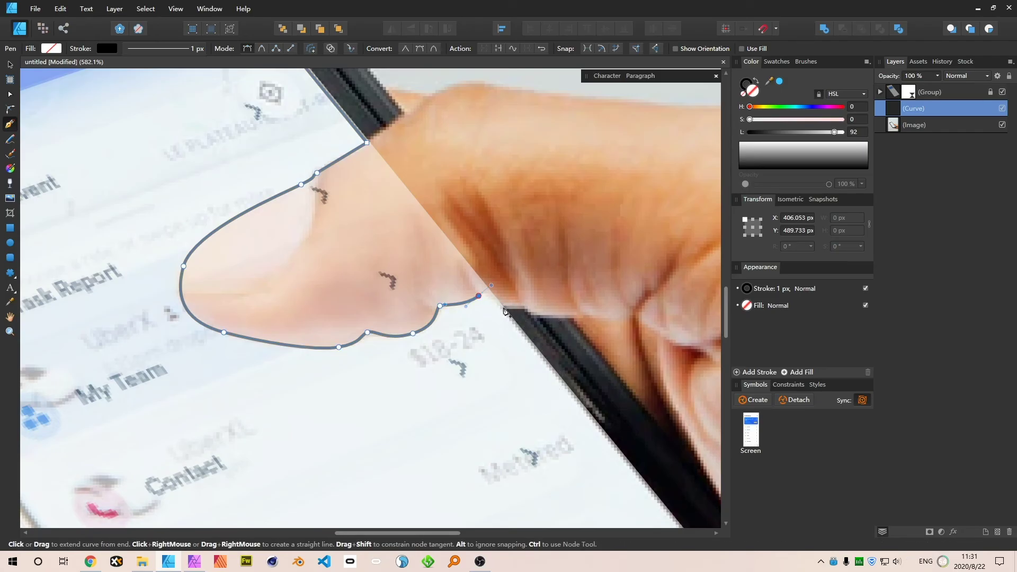
pyautogui.moveTo(504, 308); pyautogui.dragTo(513, 313)
pyautogui.hotkey('ctrl', 'z')
pyautogui.hotkey('ctrl', 'z')
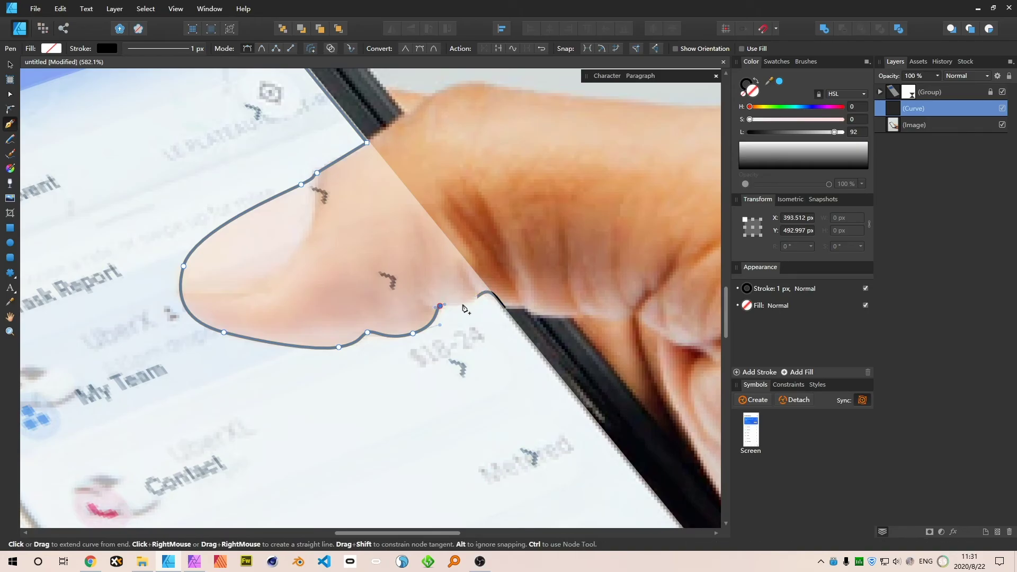
# - Finish the thumb outline with corner nodes along its lower edge, ending at the phone screen's right edge
pyautogui.click(464, 303)
pyautogui.click(483, 293)
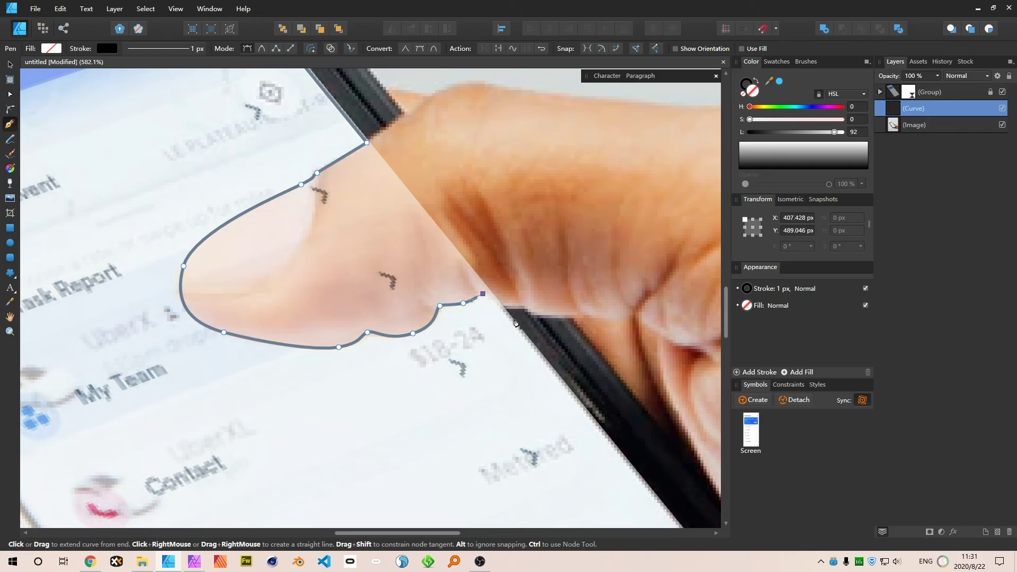
pyautogui.click(502, 306)
# - Continue the curve down the screen's right edge, around its lower-right corner and along the bottom edge
pyautogui.moveTo(601, 361); pyautogui.dragTo(465, 133)
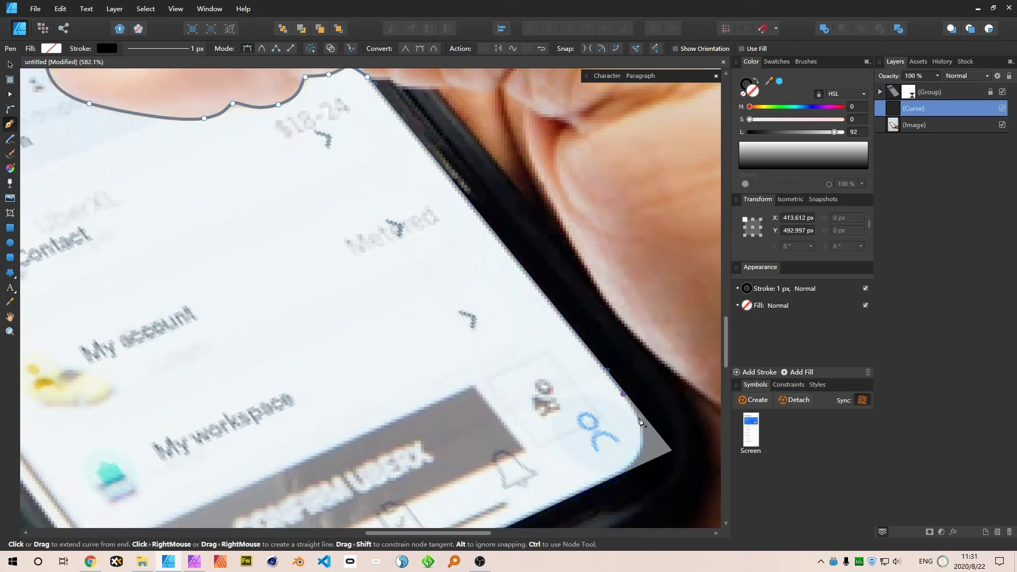
pyautogui.press('space')
pyautogui.moveTo(673, 300); pyautogui.dragTo(692, 141)
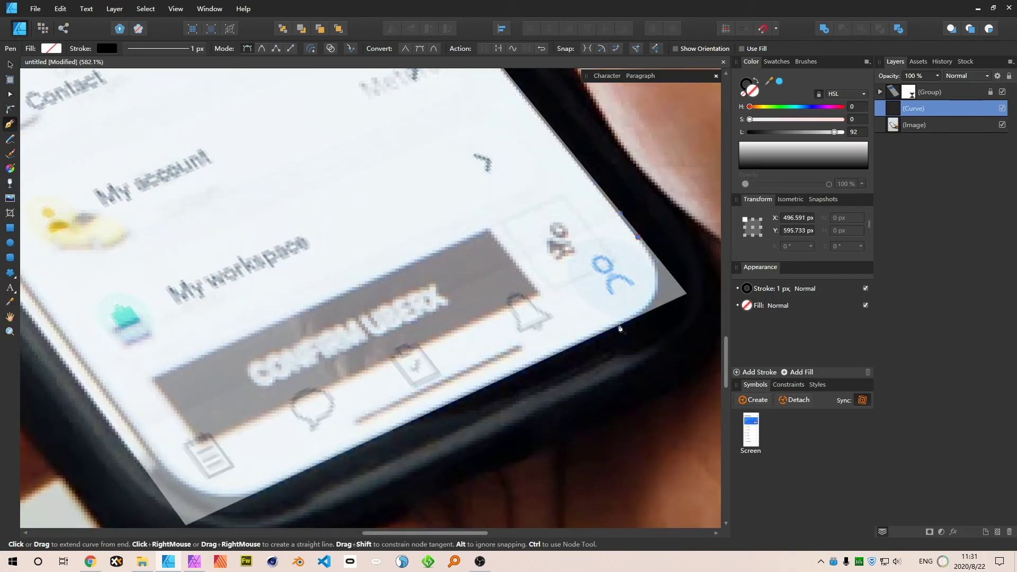
pyautogui.moveTo(617, 324); pyautogui.dragTo(669, 316)
pyautogui.press('space')
pyautogui.moveTo(410, 416)
pyautogui.mouseDown()
pyautogui.moveTo(379, 430)
pyautogui.moveTo(394, 425)
pyautogui.mouseUp()
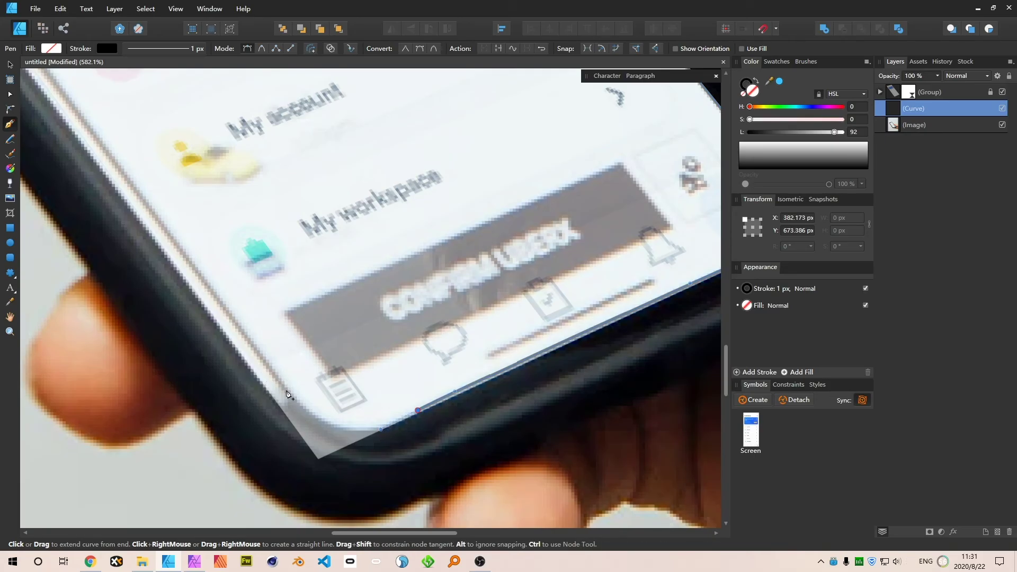
# - Round the curve through the screen's lower-left corner and run it up the left edge to near the top
pyautogui.moveTo(284, 382); pyautogui.dragTo(232, 320)
pyautogui.moveTo(287, 233); pyautogui.dragTo(628, 437)
pyautogui.moveTo(393, 209); pyautogui.dragTo(541, 470)
pyautogui.moveTo(390, 234); pyautogui.dragTo(470, 379)
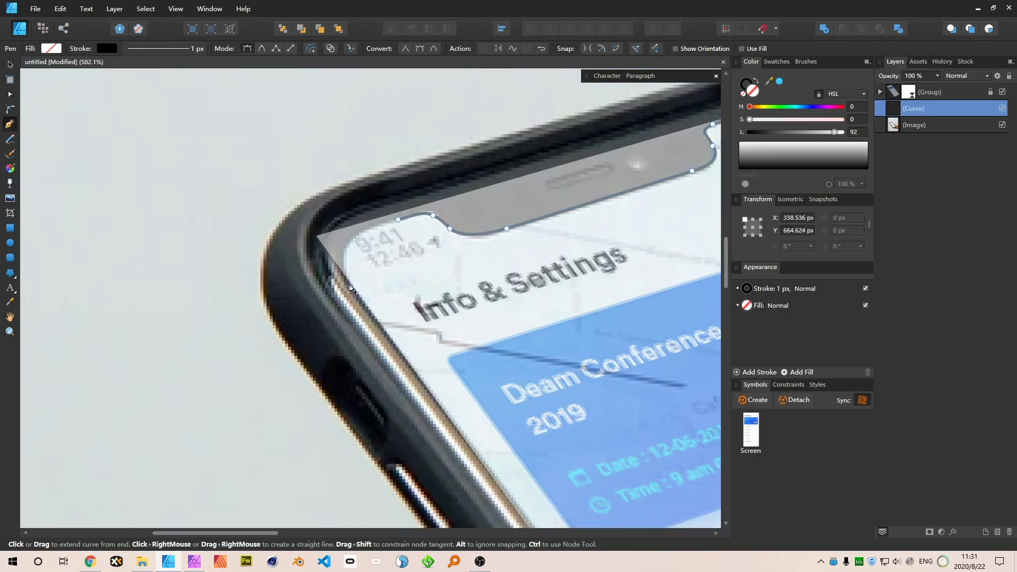
pyautogui.moveTo(350, 285); pyautogui.dragTo(335, 264)
# - Carry the curve around the screen's upper-left corner and close it at its starting node beside the notch
pyautogui.moveTo(398, 219); pyautogui.dragTo(462, 206)
pyautogui.hotkey('ctrl', 'z')
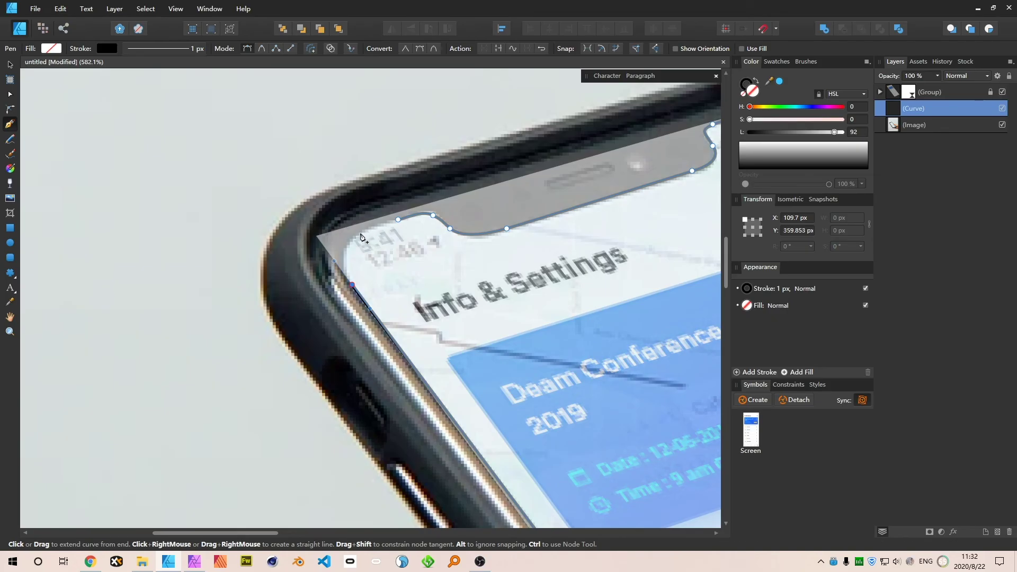
pyautogui.moveTo(362, 232); pyautogui.dragTo(390, 222)
pyautogui.click(398, 219)
pyautogui.press('v')
# - Clip the app screen group inside the traced curve and remove the curve's stroke
pyautogui.scroll(-6, 339, 273)
pyautogui.scroll(-6, 339, 272)
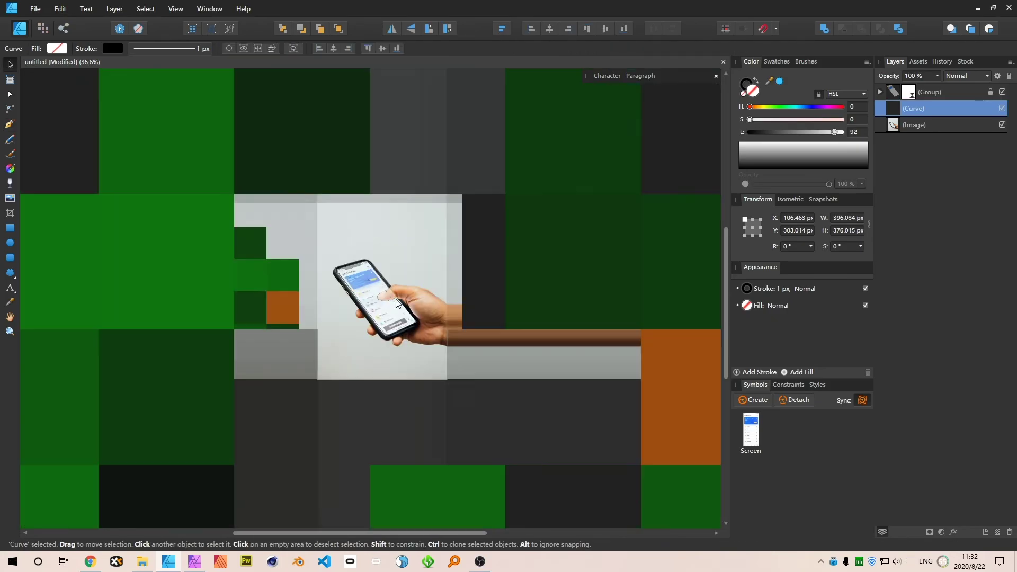
pyautogui.scroll(8, 373, 306)
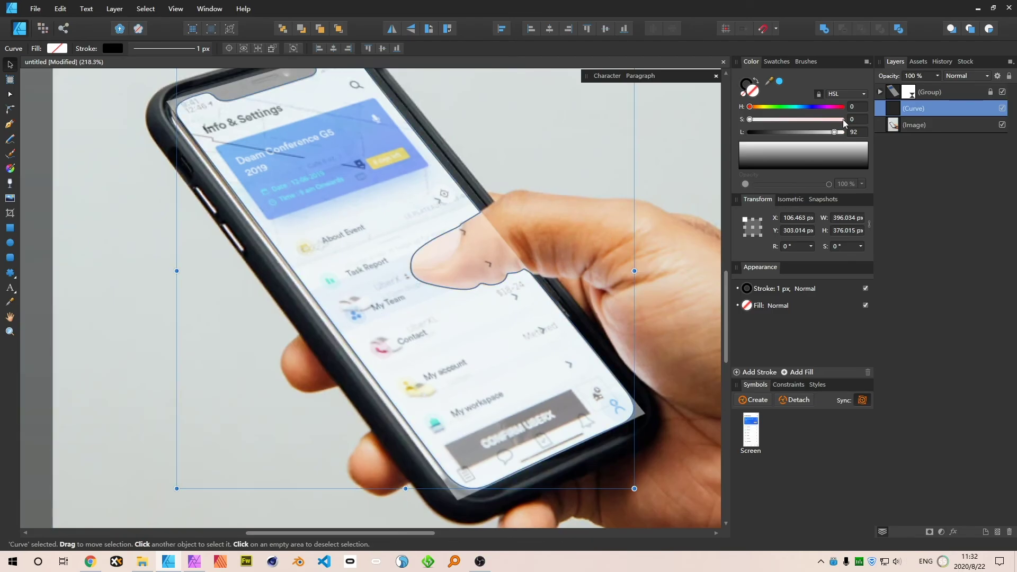
pyautogui.click(929, 95)
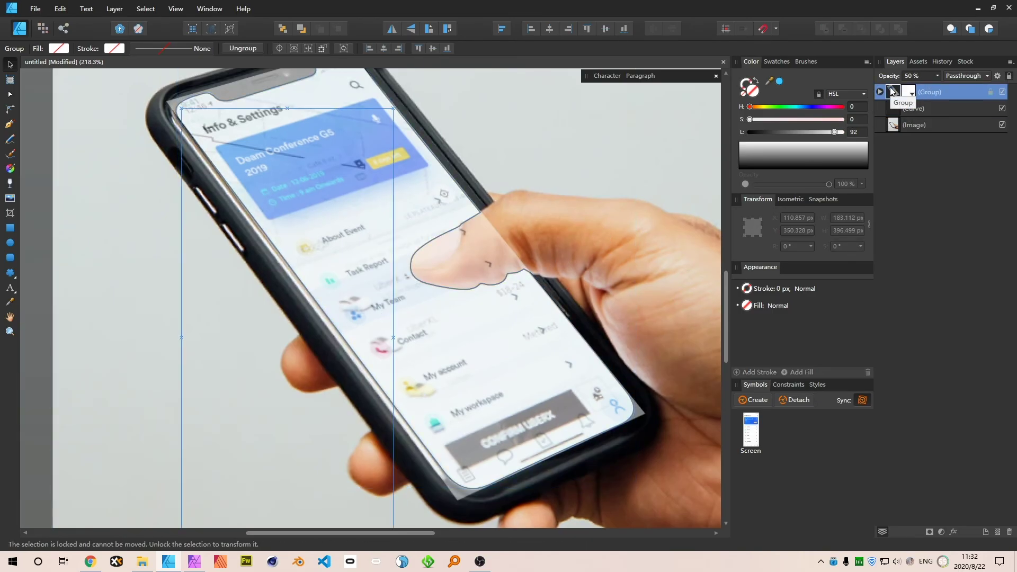
pyautogui.moveTo(890, 96); pyautogui.dragTo(922, 109)
pyautogui.click(927, 95)
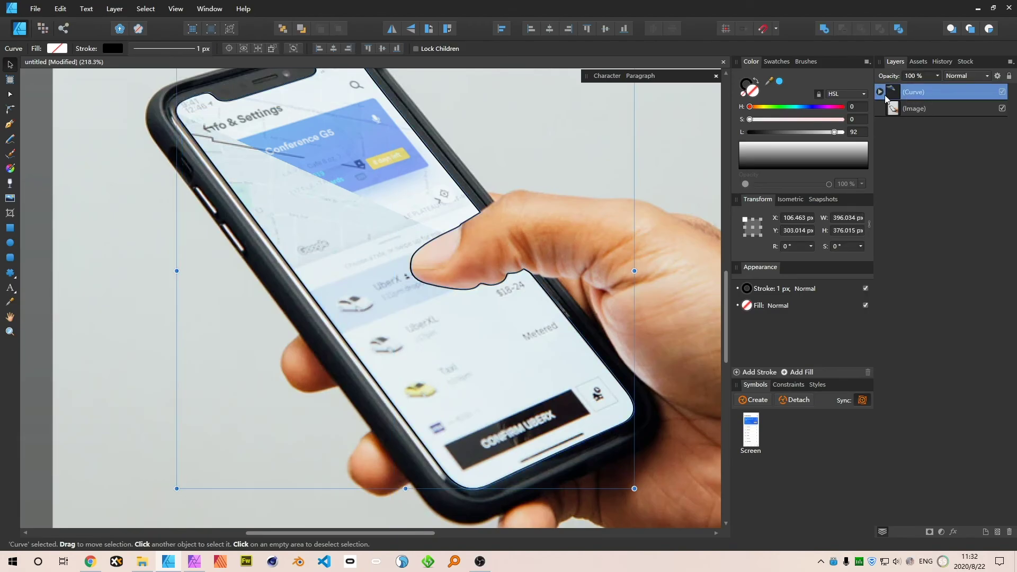
pyautogui.click(744, 85)
pyautogui.click(745, 95)
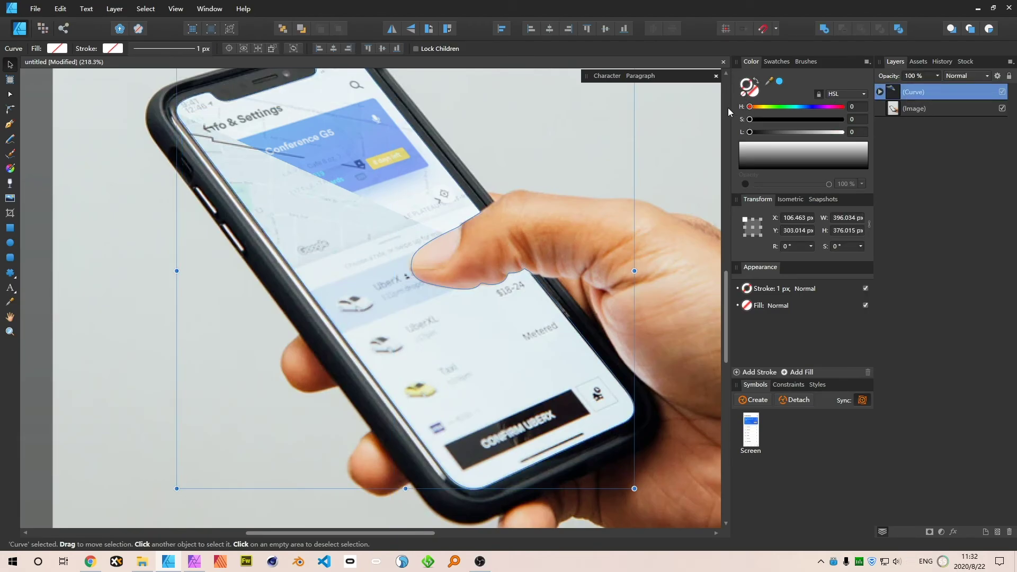
# - Set the opacity of the group nested in the curve to 100%
pyautogui.click(881, 93)
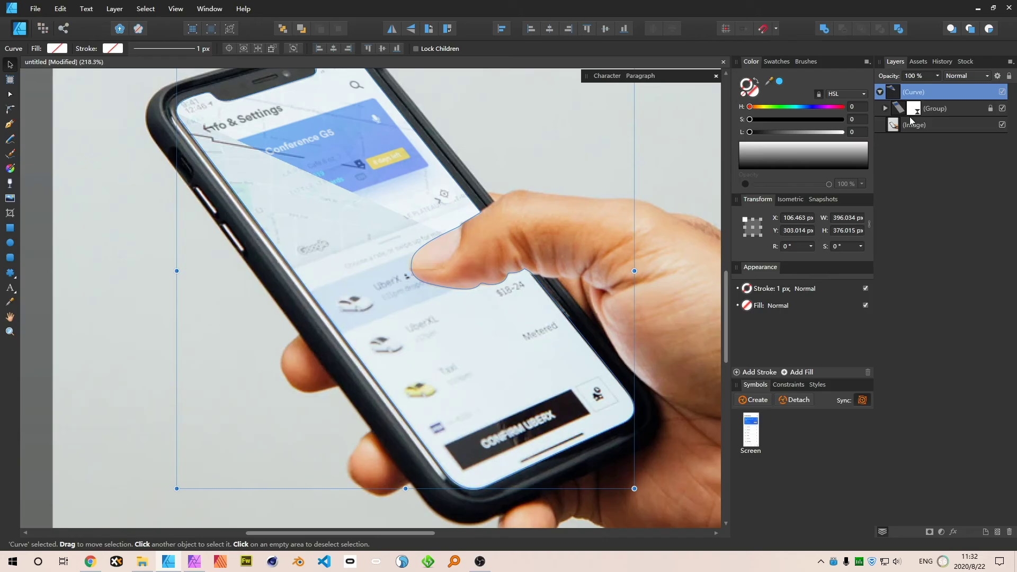
pyautogui.click(957, 105)
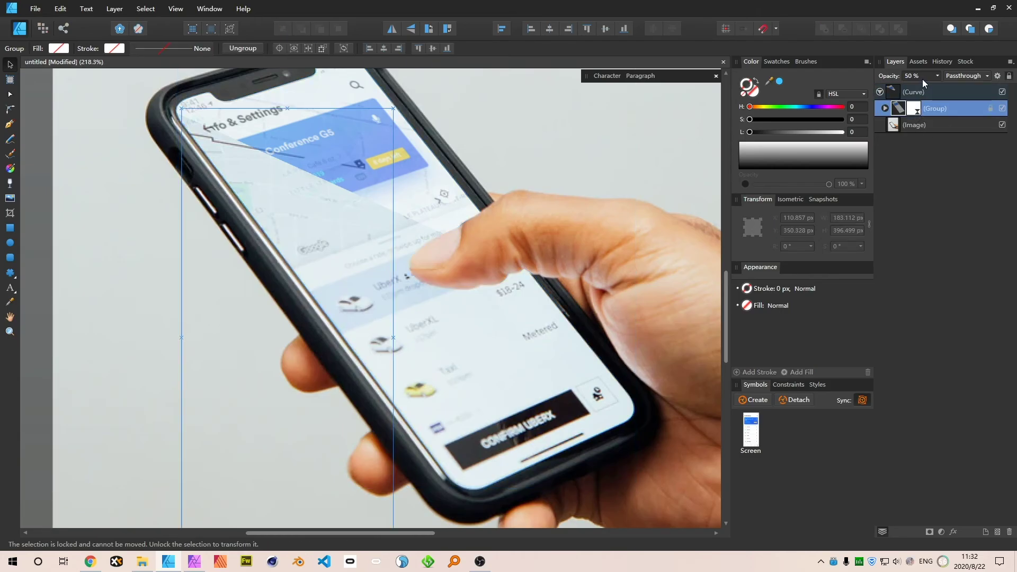
pyautogui.press('0')
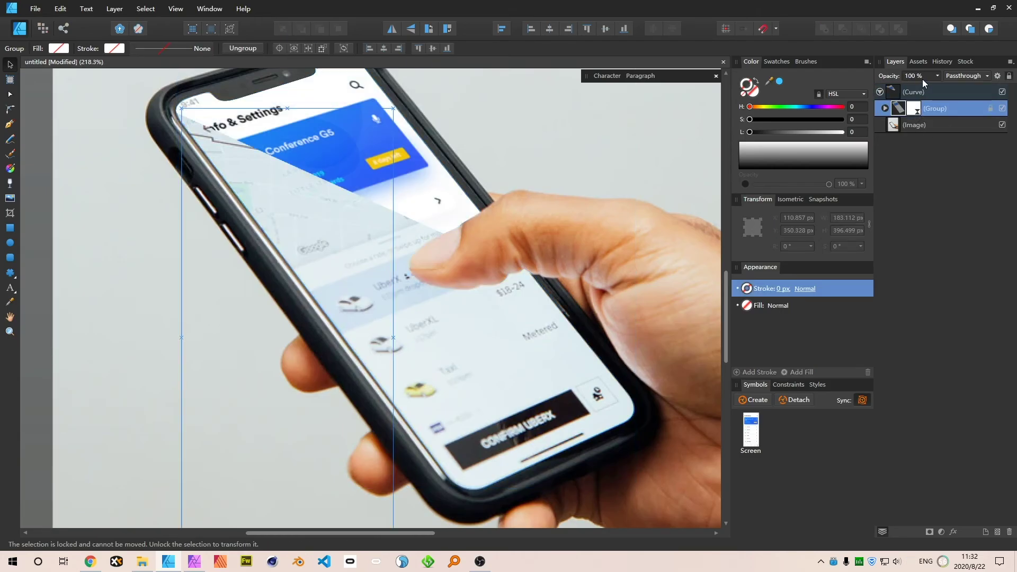
# - Check the clipped app screen against the phone photo up close and at 100% zoom
pyautogui.click(605, 201)
pyautogui.hotkey('ctrl', '1')
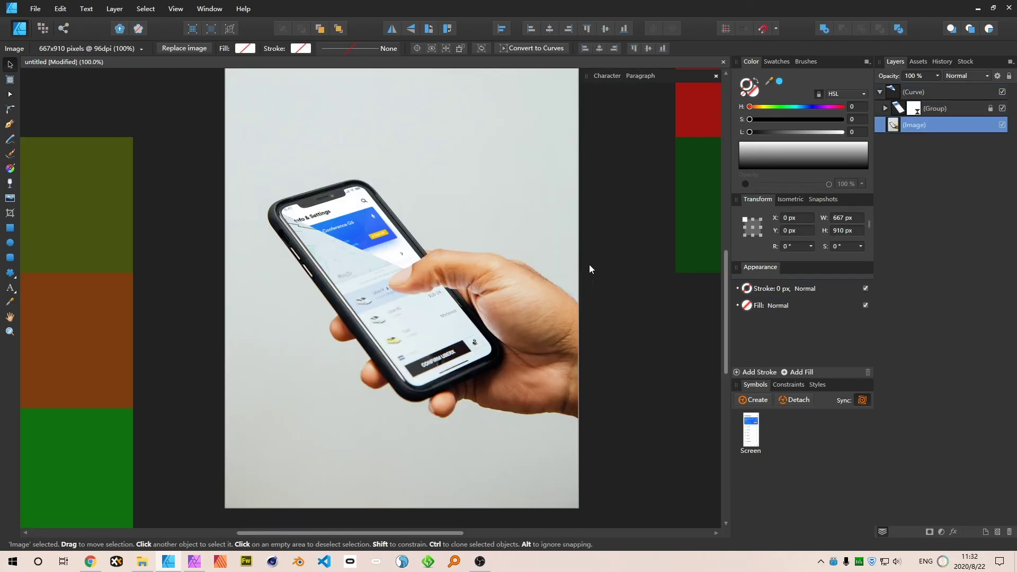
pyautogui.click(599, 259)
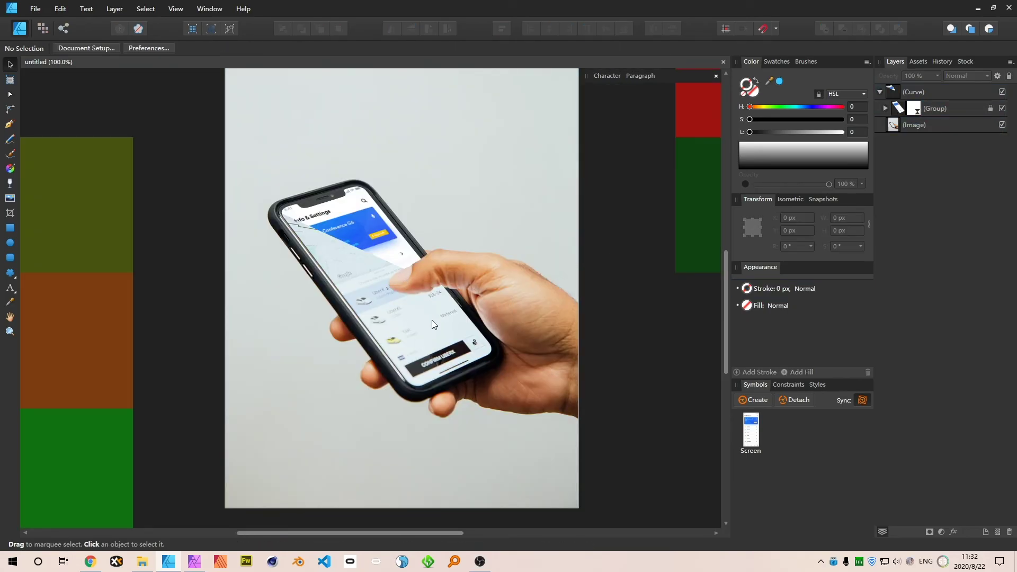
pyautogui.click(388, 243)
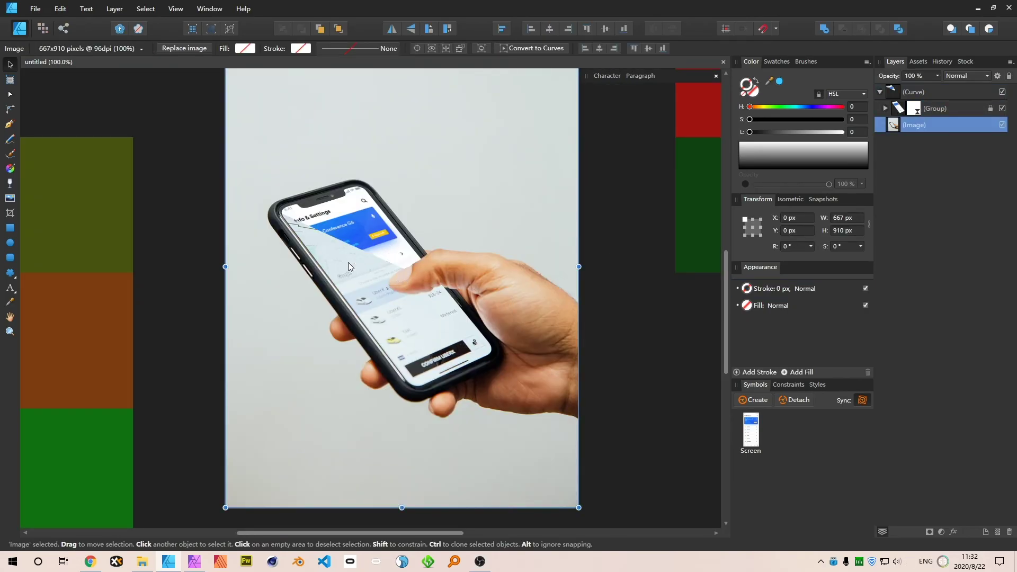
pyautogui.scroll(5, 337, 249)
pyautogui.hotkey('ctrl', '1')
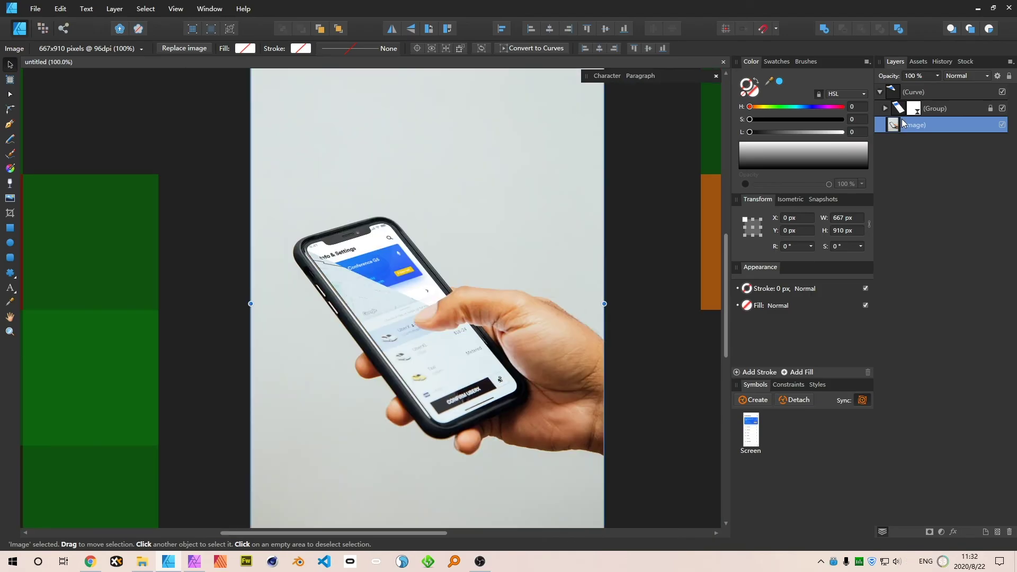
# - Expand the group holding the Screen symbol, then compare the clipping curve with its contents in outline and normal view
pyautogui.click(885, 108)
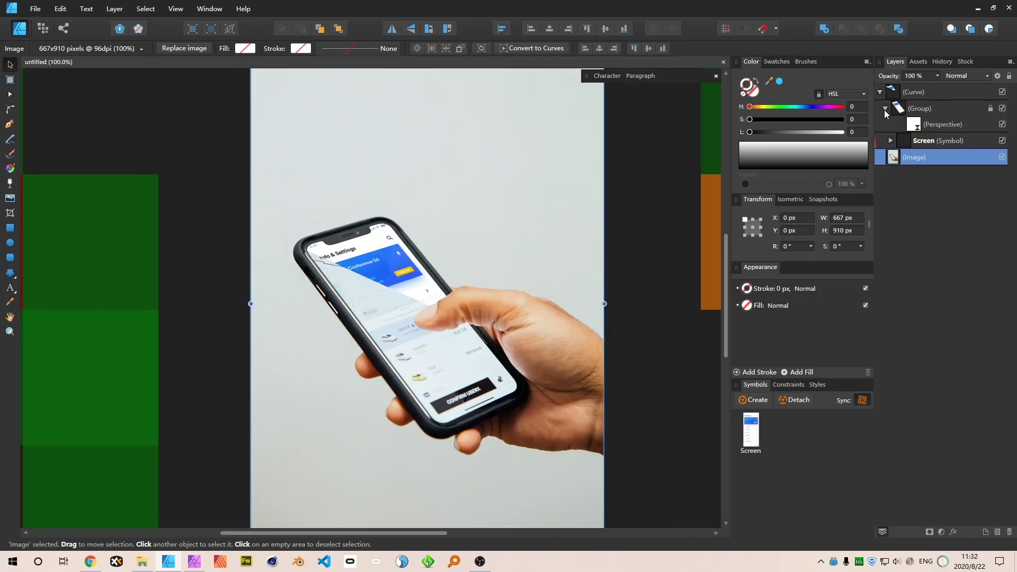
pyautogui.click(936, 93)
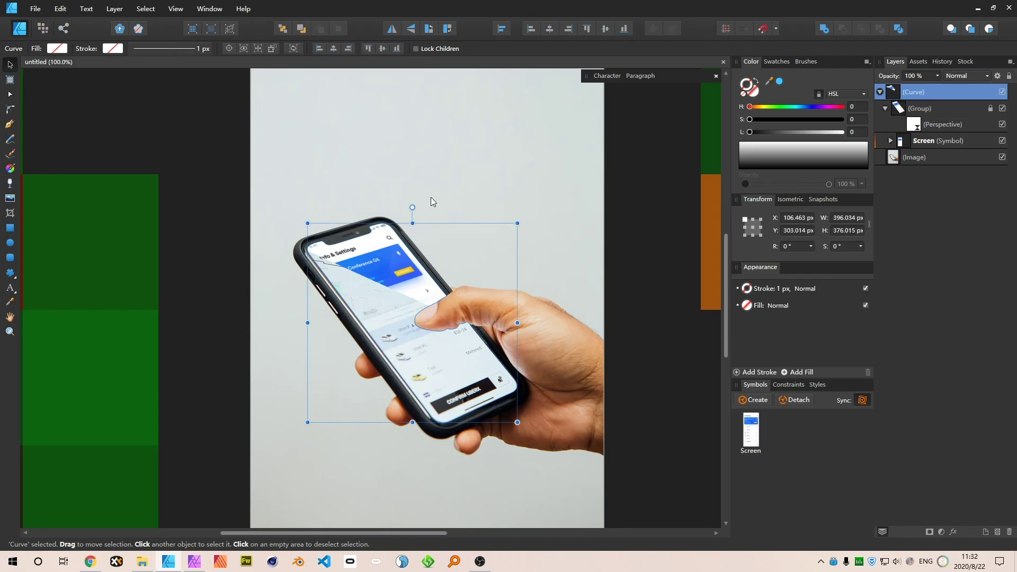
pyautogui.click(233, 29)
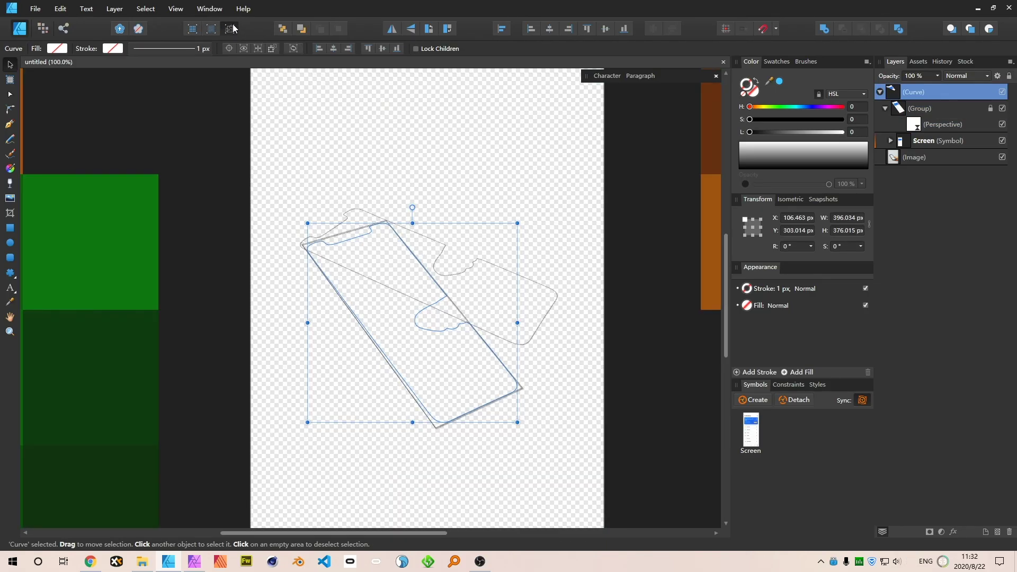
pyautogui.click(233, 29)
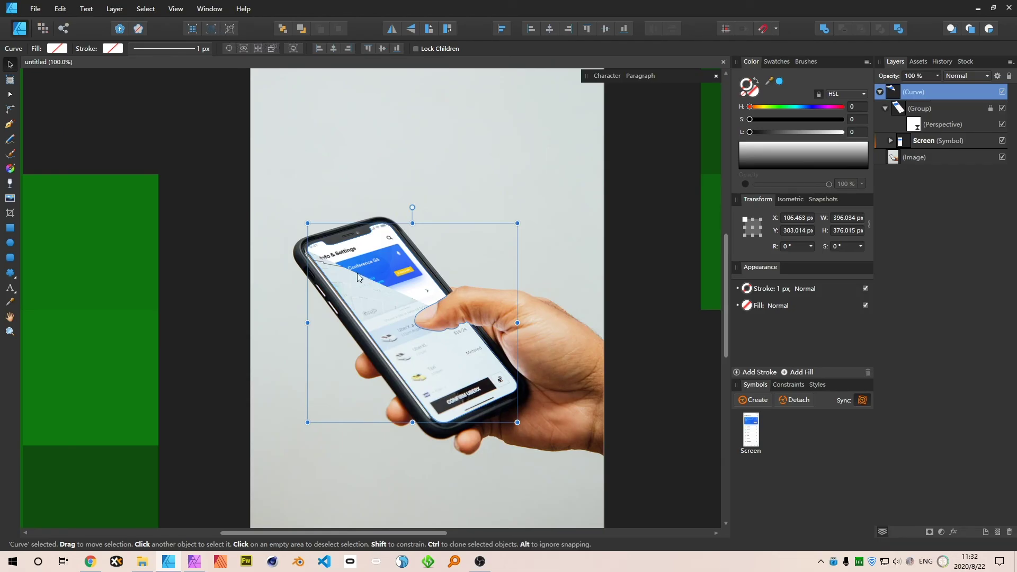
pyautogui.scroll(5, 357, 272)
pyautogui.scroll(-4, 363, 276)
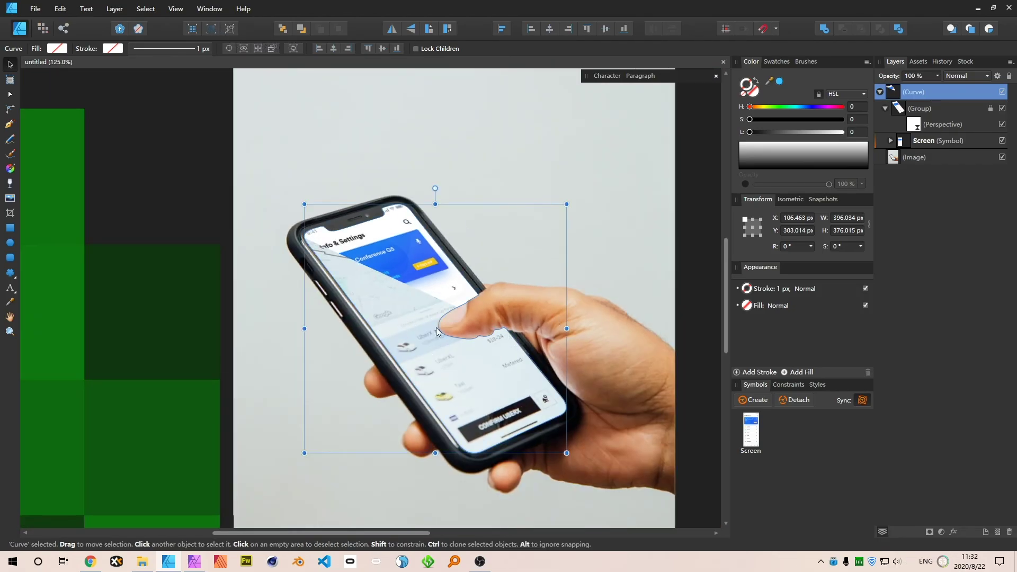
# - Move the app screen group out of the clipping curve, then give the curve a light grey fill with lightness 92 and no stroke width
pyautogui.scroll(5, 437, 327)
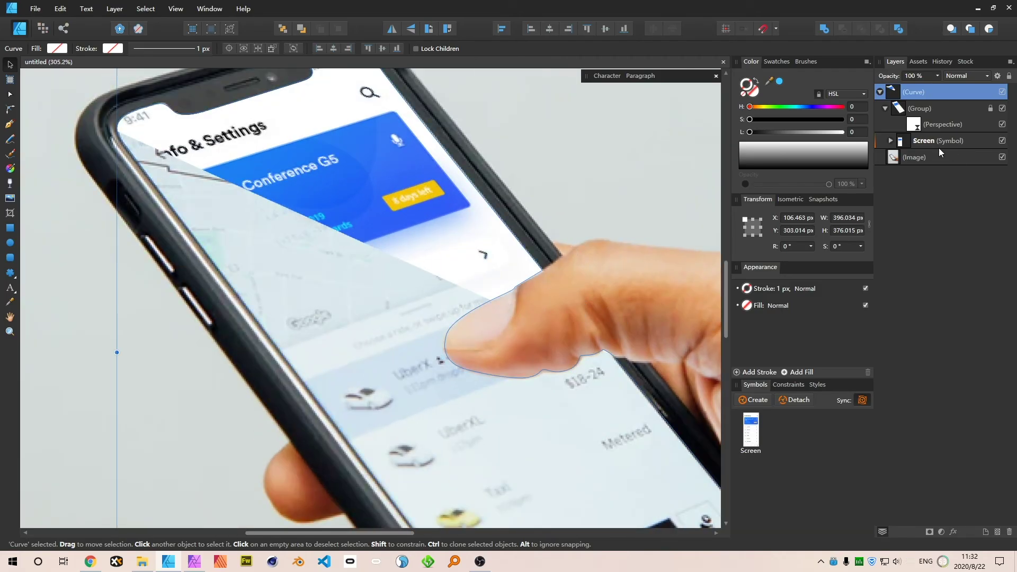
pyautogui.moveTo(908, 110); pyautogui.dragTo(904, 88)
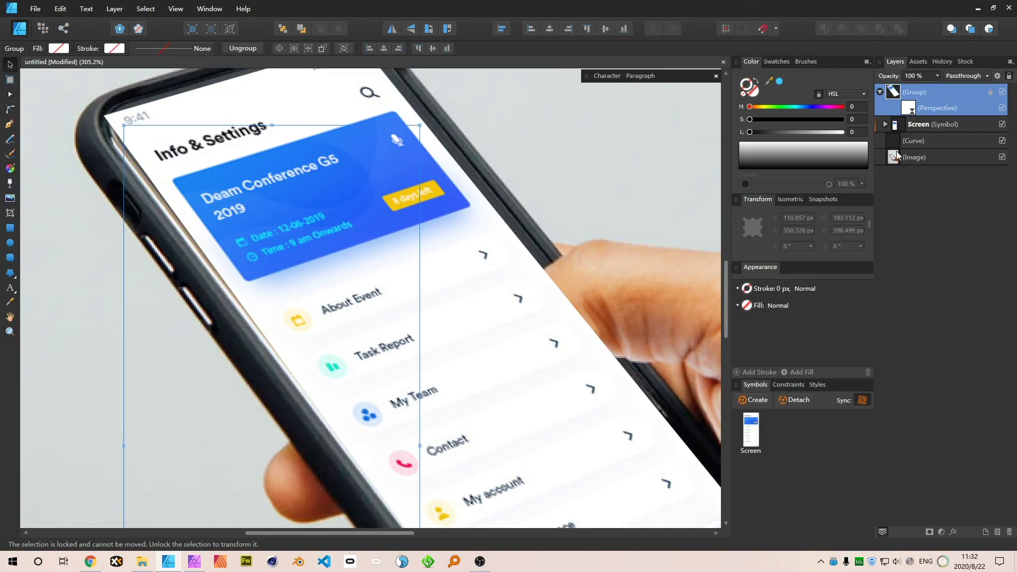
pyautogui.click(896, 142)
pyautogui.click(756, 92)
pyautogui.moveTo(767, 133); pyautogui.dragTo(925, 134)
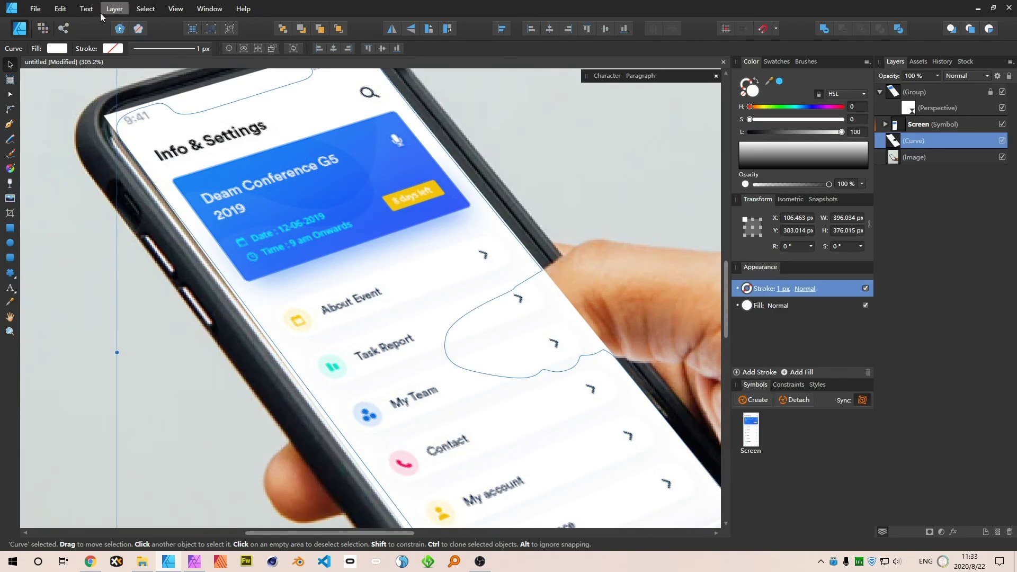
pyautogui.click(139, 29)
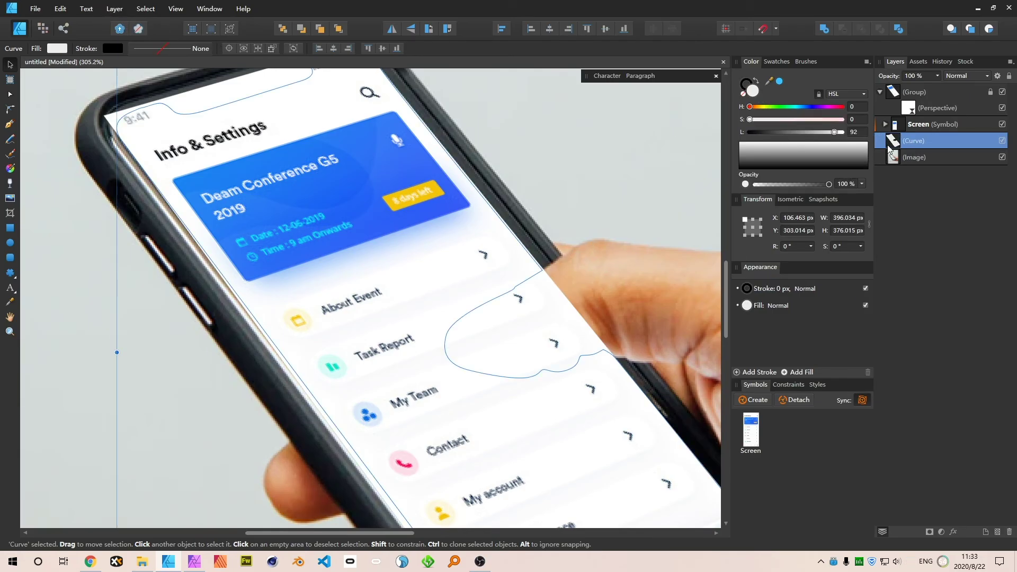
# - Apply the filled curve as a mask on the app screen group, deselect everything at 100% zoom and save the document
pyautogui.moveTo(892, 141); pyautogui.dragTo(899, 94)
pyautogui.press('p')
pyautogui.hotkey('ctrl', '1')
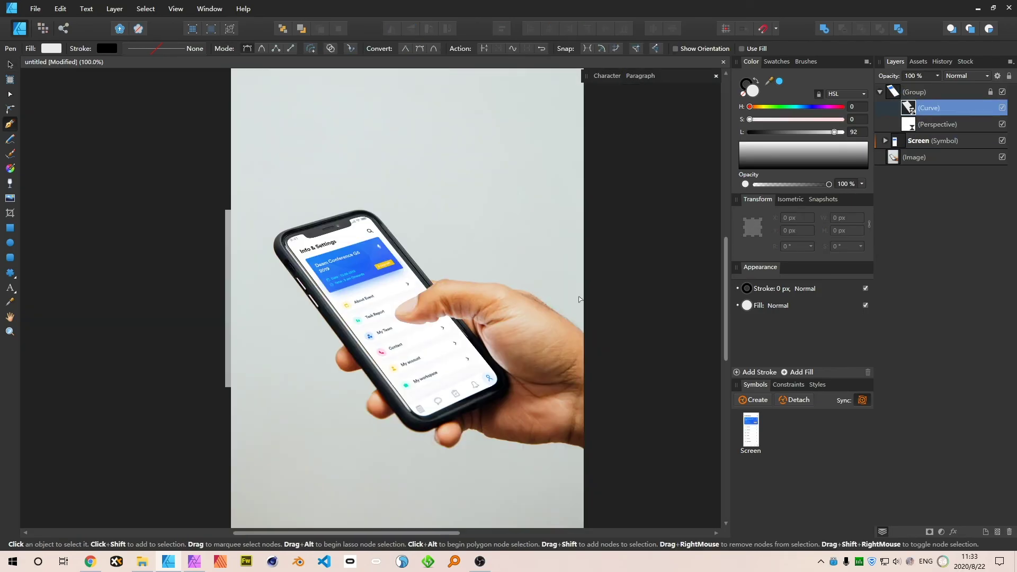
pyautogui.press('v')
pyautogui.hotkey('ctrl', 'd')
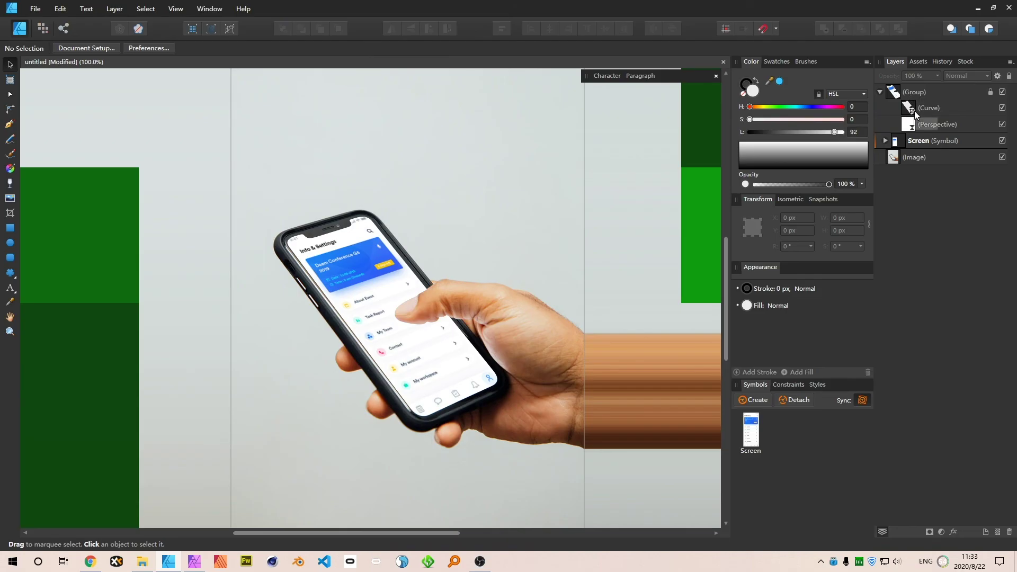
pyautogui.hotkey('ctrl', 's')
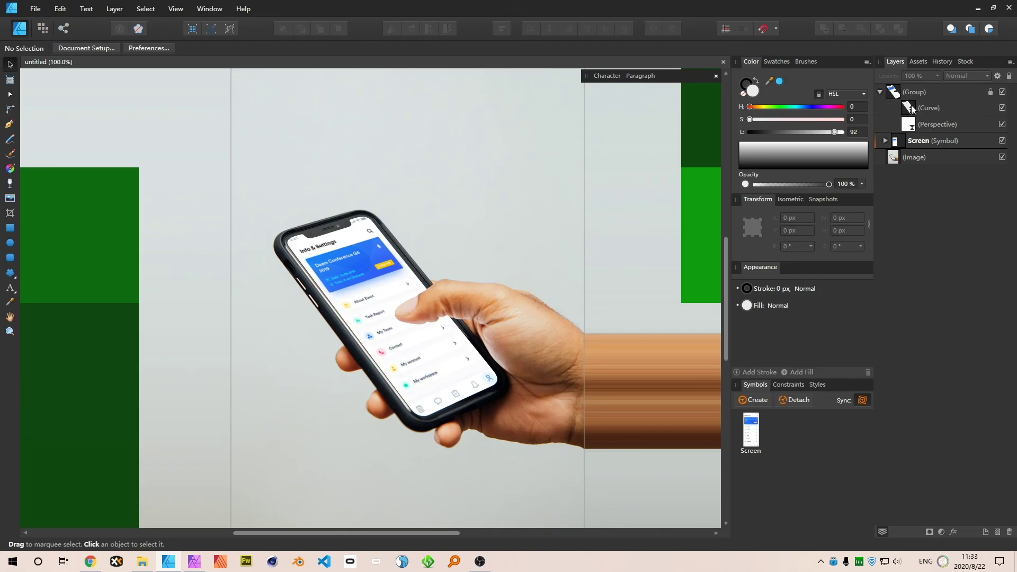
# - Select the mask curve in the app screen group and inspect the masked edge around the thumb
pyautogui.click(925, 95)
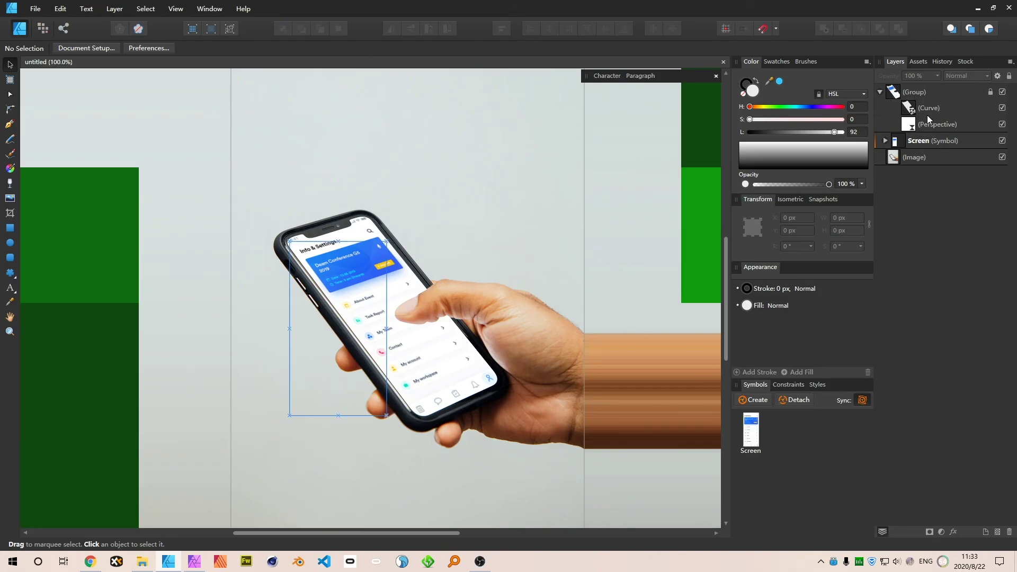
pyautogui.click(913, 110)
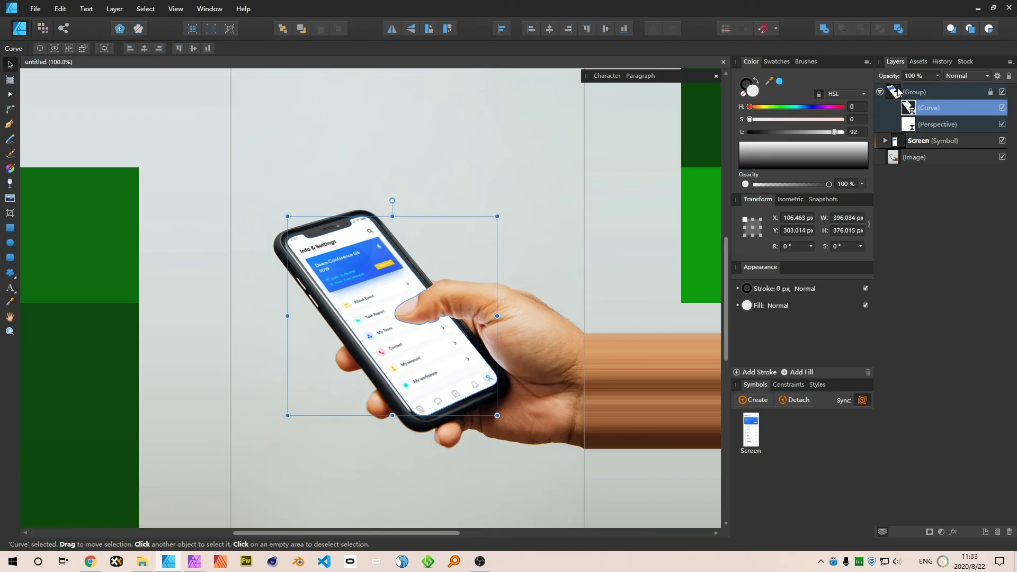
pyautogui.moveTo(908, 108)
pyautogui.mouseDown()
pyautogui.moveTo(911, 85)
pyautogui.moveTo(896, 89)
pyautogui.moveTo(899, 108)
pyautogui.mouseUp()
pyautogui.scroll(10, 390, 334)
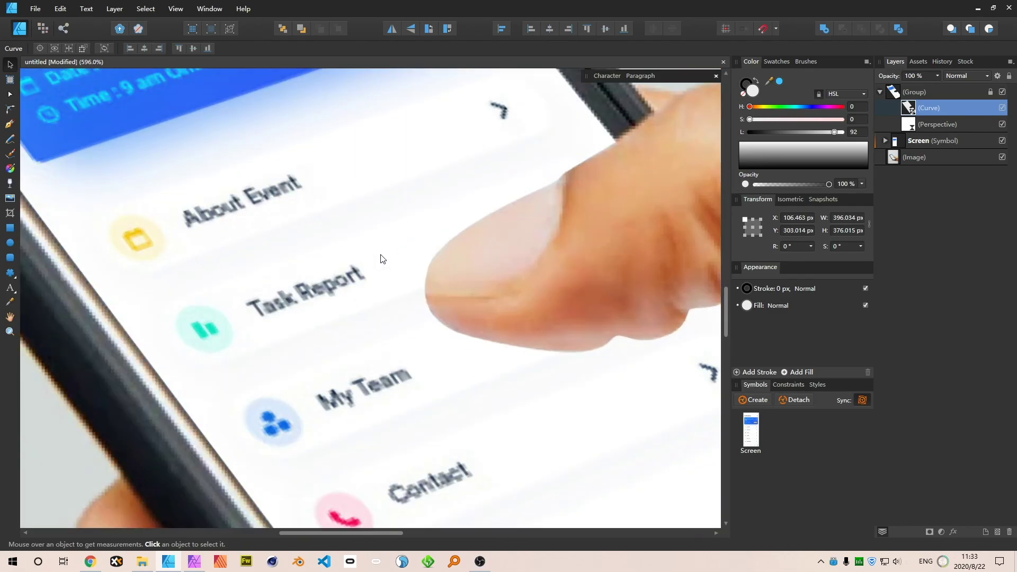
pyautogui.scroll(-4, 382, 259)
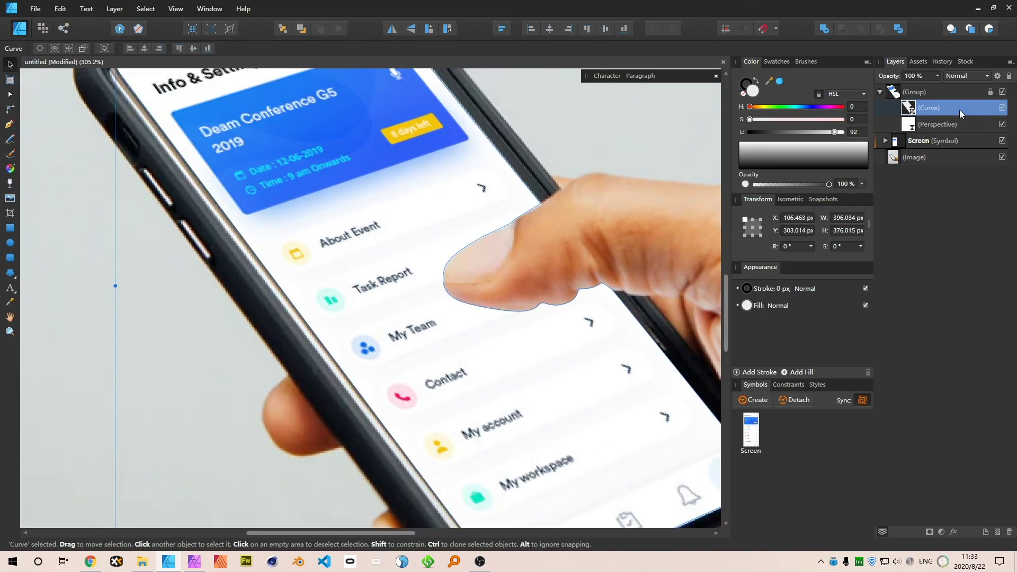
# - Apply a Gaussian Blur layer effect to the mask curve, trying a 1 px radius before settling on 0.5 px
pyautogui.doubleClick(960, 110)
pyautogui.click(839, 179)
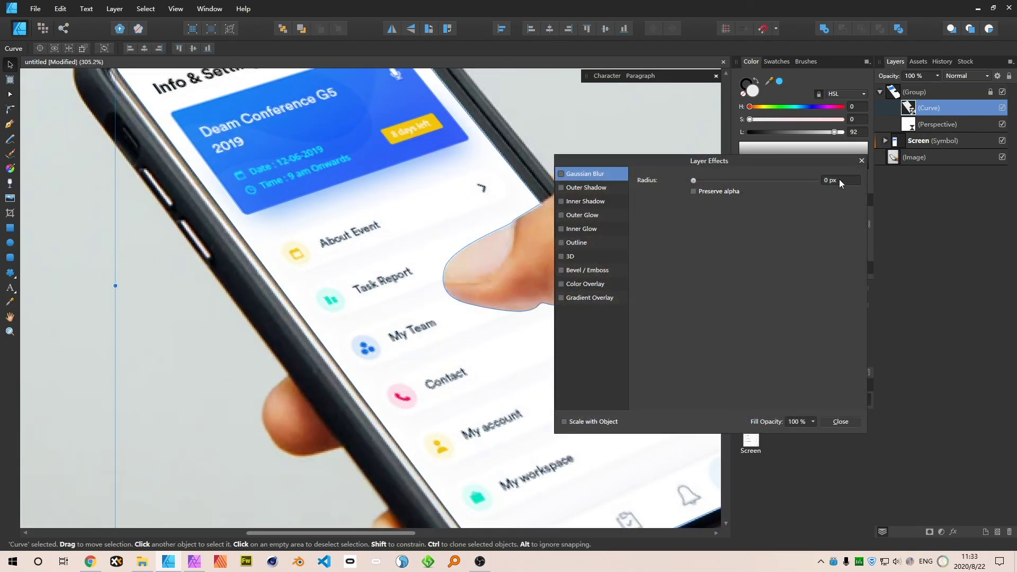
pyautogui.write('1')
pyautogui.press('Return')
pyautogui.press('alt')
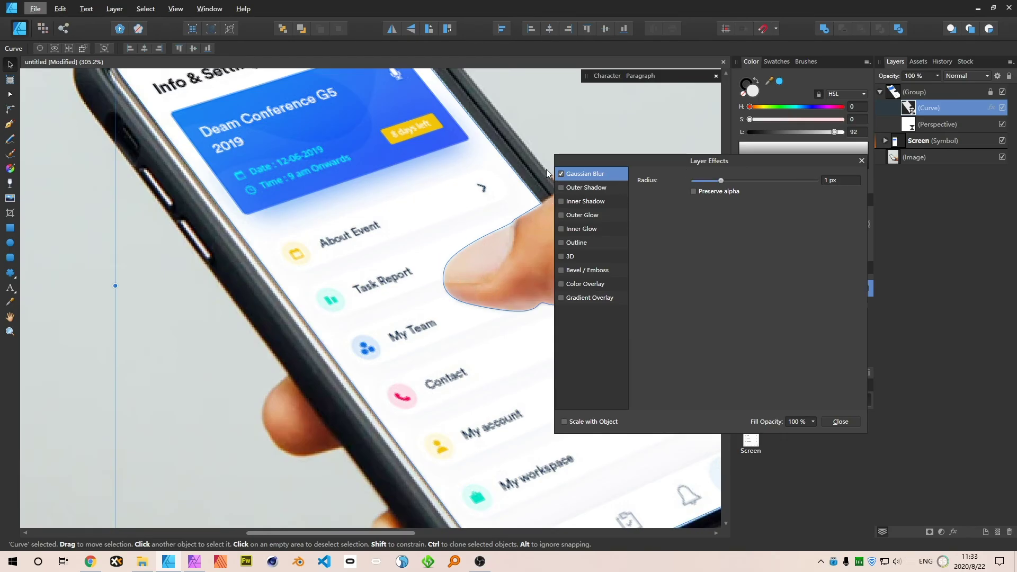
pyautogui.scroll(-1, 839, 180)
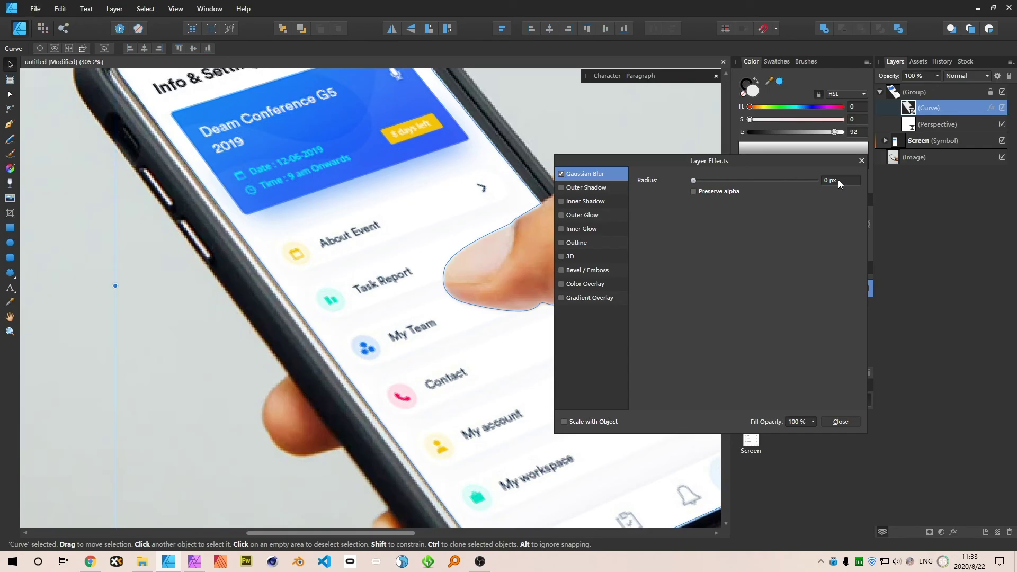
pyautogui.scroll(1, 838, 180)
pyautogui.click(838, 179)
pyautogui.write('0.5')
pyautogui.press('Return')
pyautogui.click(862, 160)
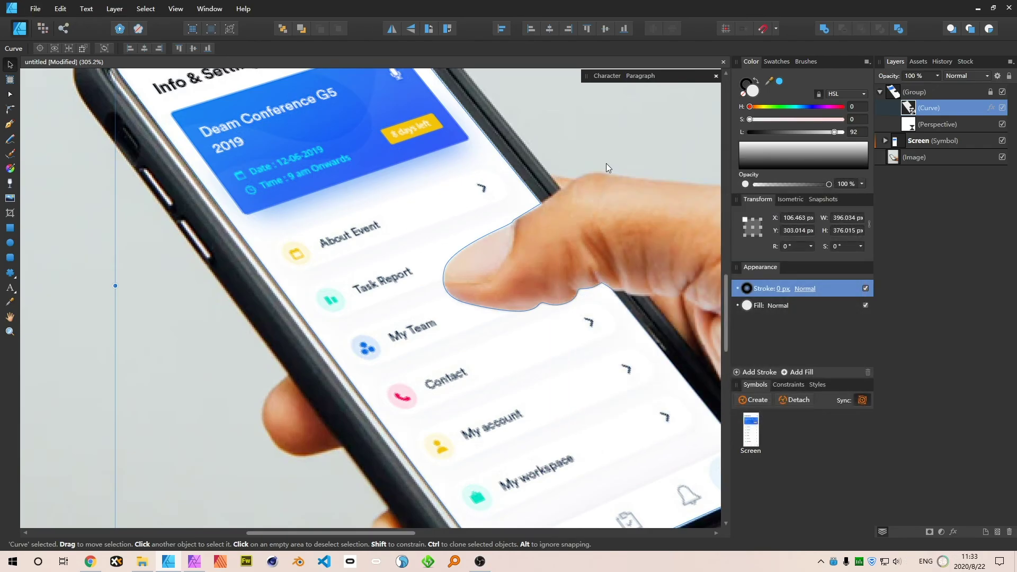
# - Check the softened mask edge around the thumb at 100% zoom and up close, and save the document
pyautogui.click(611, 143)
pyautogui.hotkey('ctrl', '1')
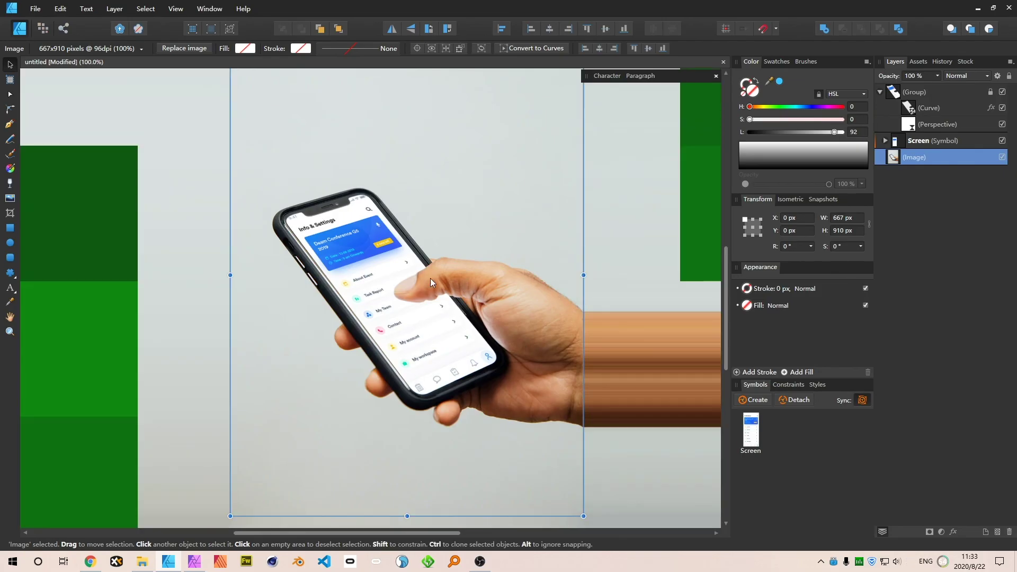
pyautogui.scroll(6, 391, 310)
pyautogui.scroll(-3, 447, 280)
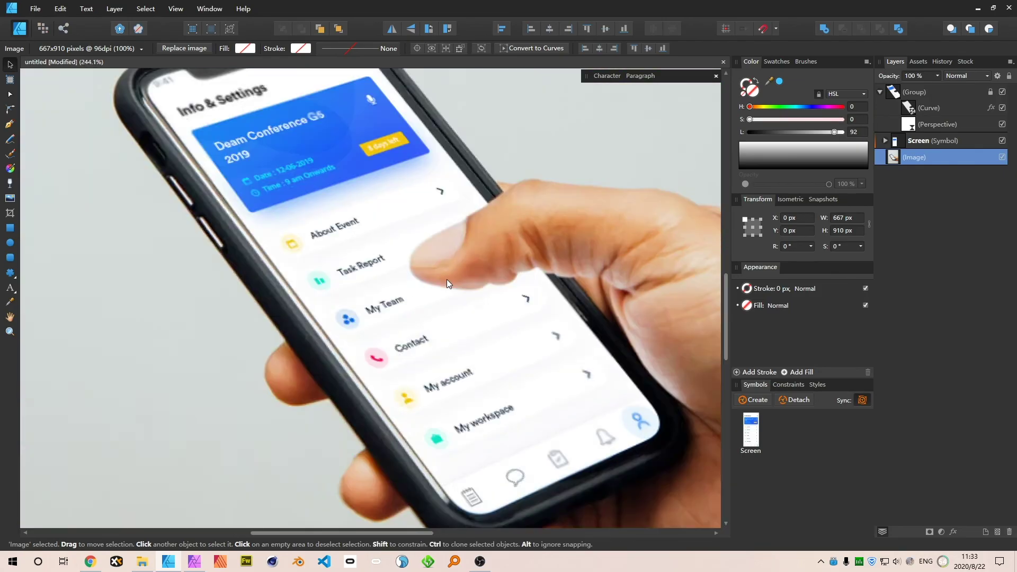
pyautogui.scroll(3, 446, 279)
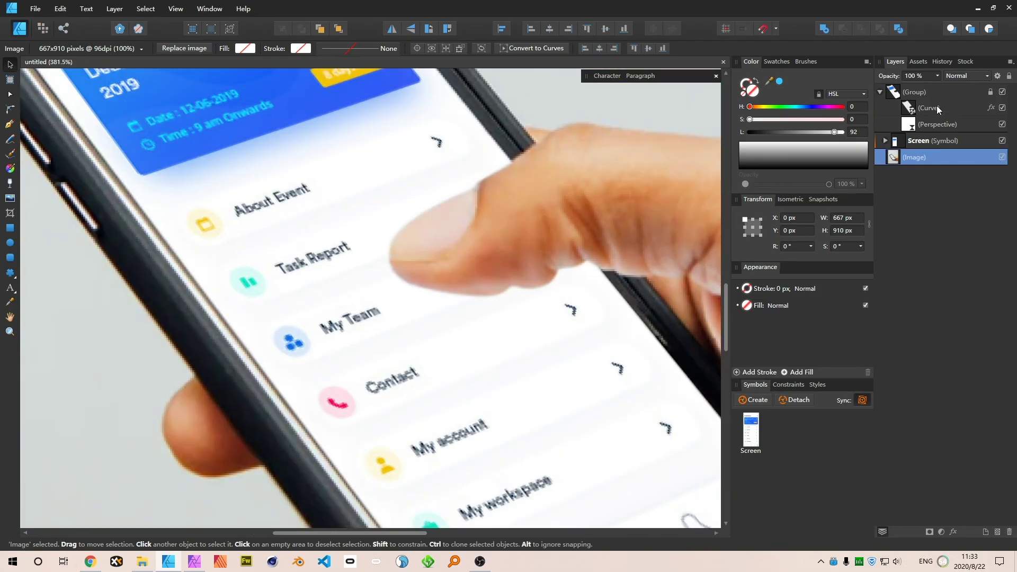
# - Try adding an ellipse about 45 × 15 px with fill lightness 25 below the thumb inside the group, and delete it
pyautogui.click(912, 106)
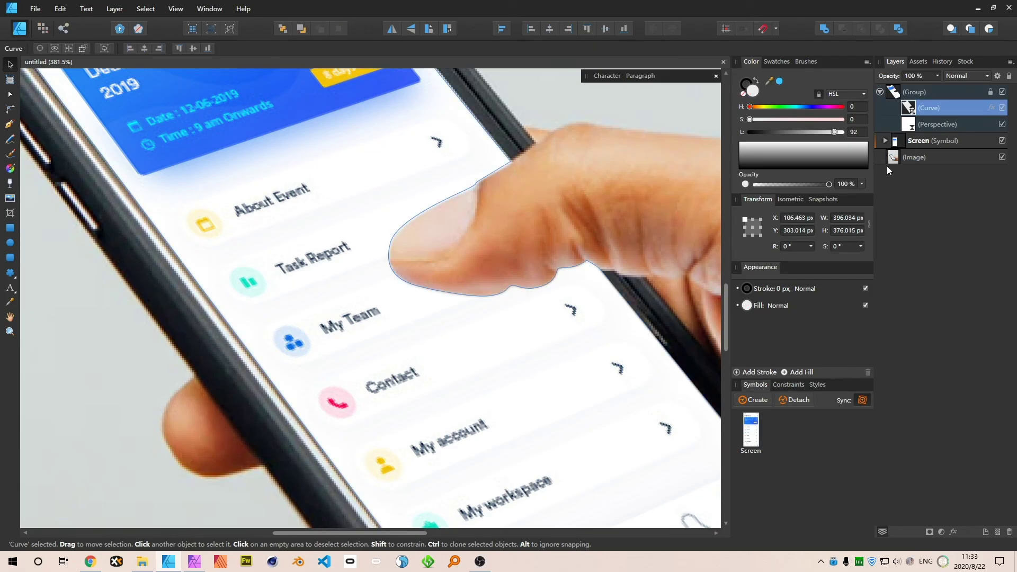
pyautogui.click(8, 243)
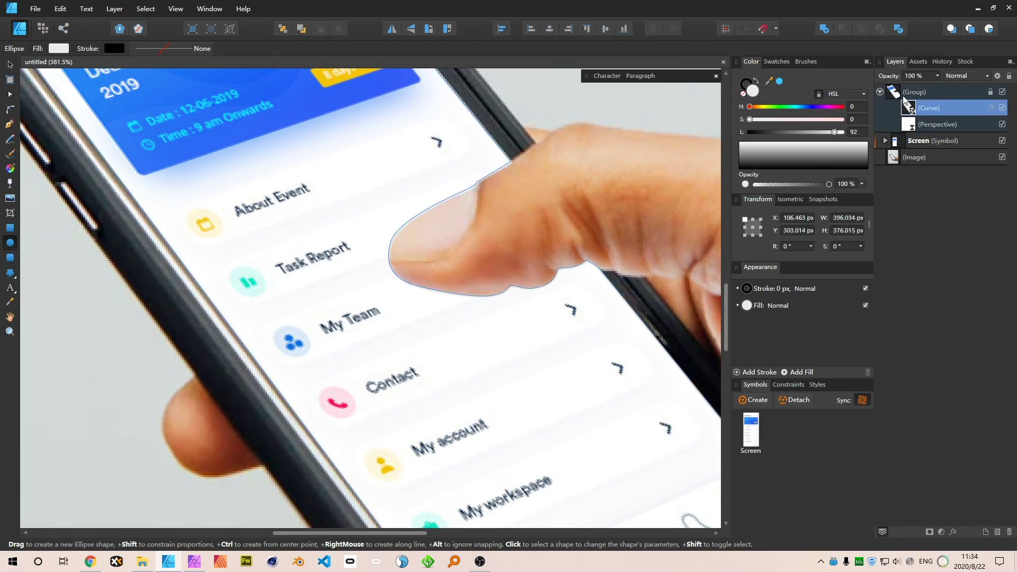
pyautogui.click(921, 143)
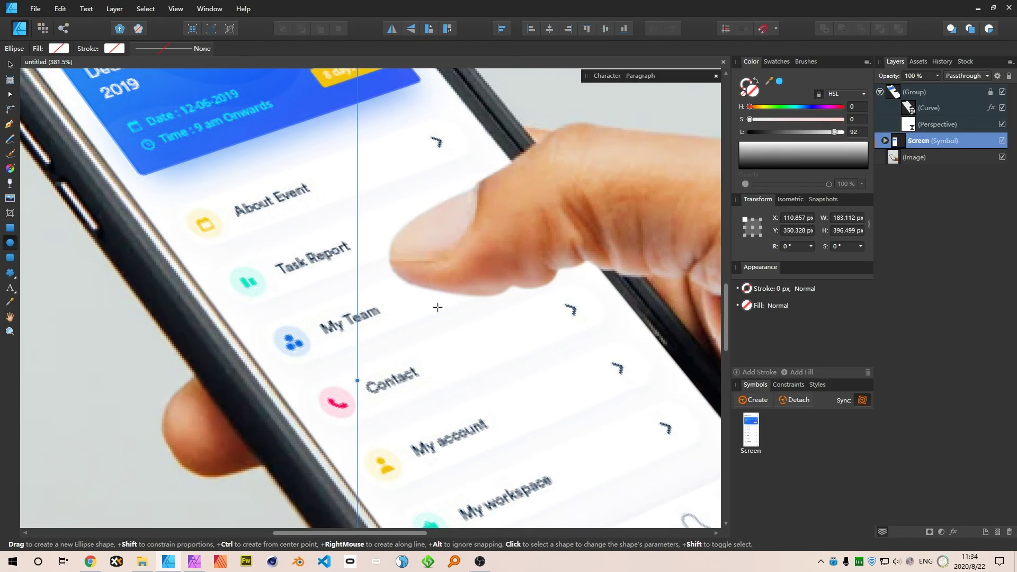
pyautogui.moveTo(425, 275); pyautogui.dragTo(518, 306)
pyautogui.press('v')
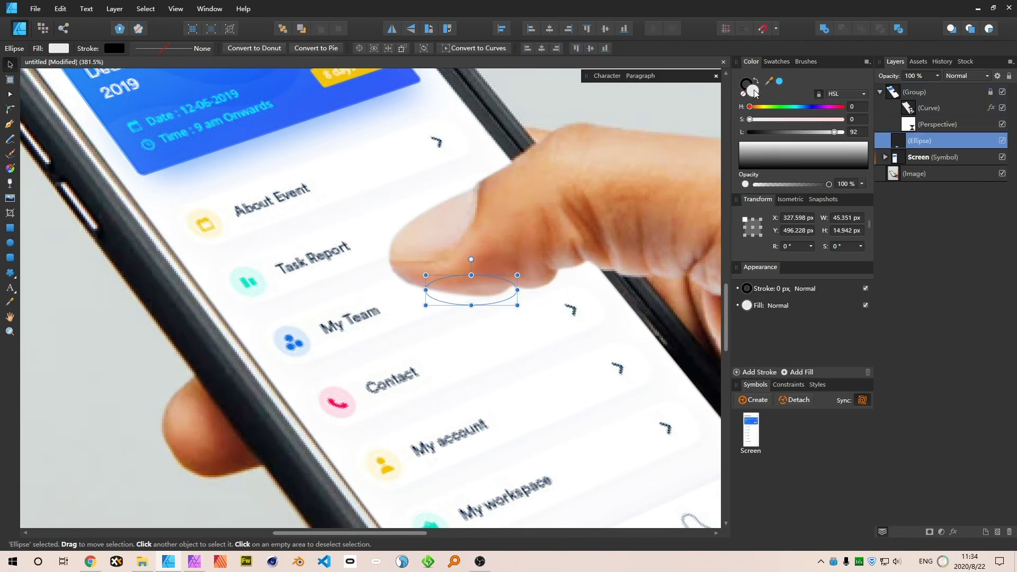
pyautogui.moveTo(835, 142); pyautogui.dragTo(773, 133)
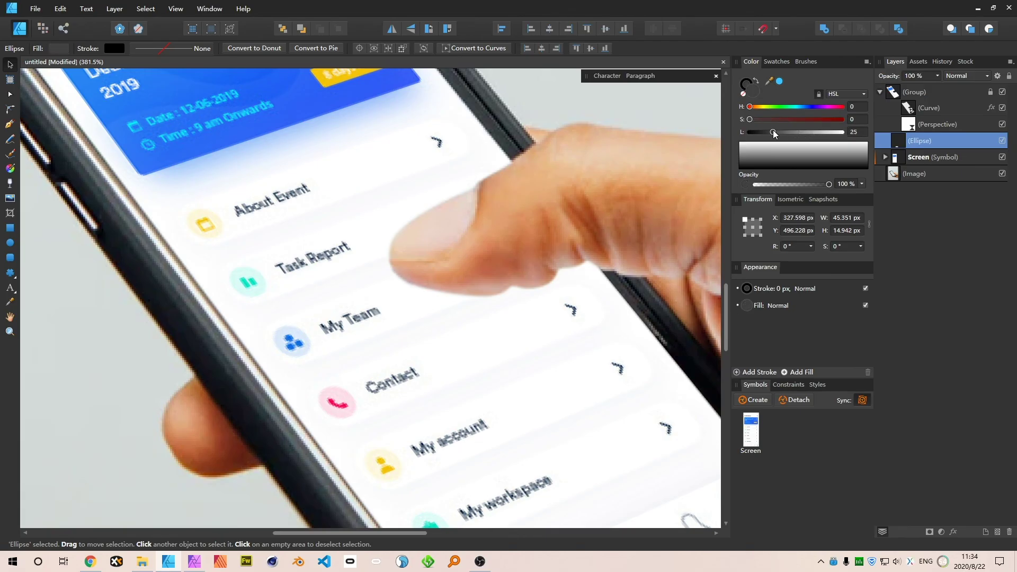
pyautogui.click(904, 142)
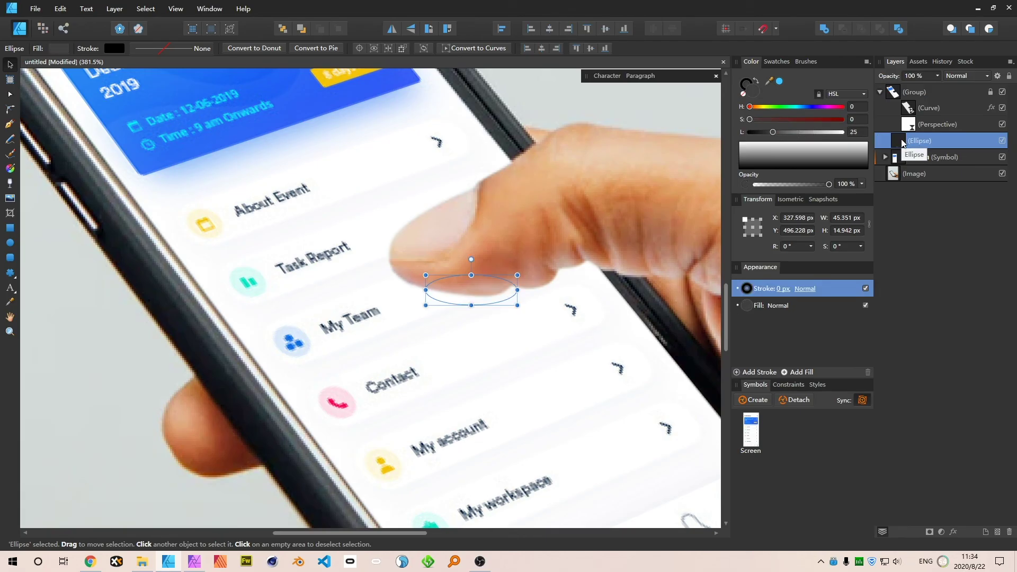
pyautogui.press('Delete')
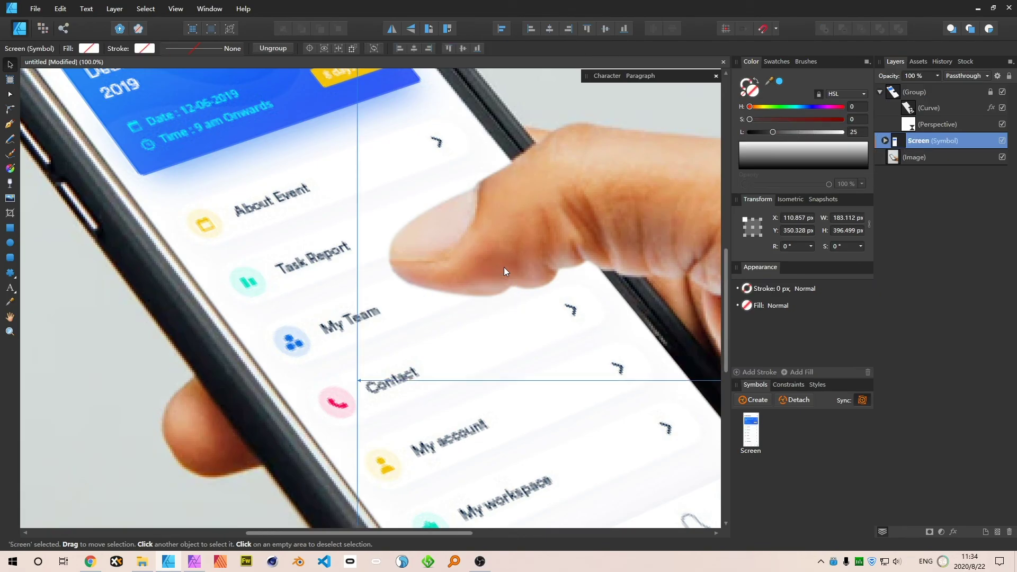
# - Review the group's Live Perspective settings and the Screen symbol, and check the masked mockup up close and at 100% zoom
pyautogui.hotkey('ctrl', '0')
pyautogui.scroll(4, 393, 311)
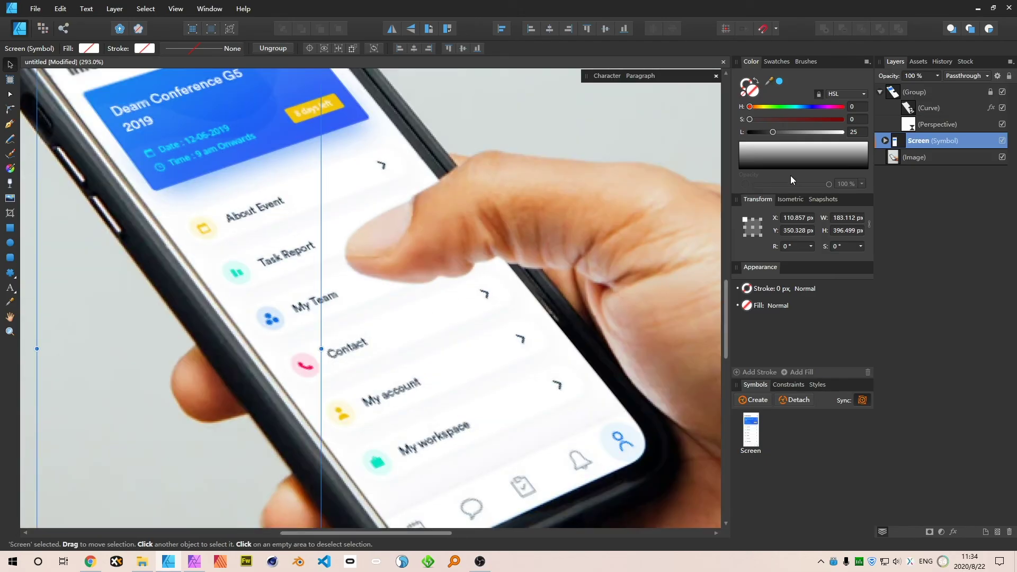
pyautogui.doubleClick(910, 124)
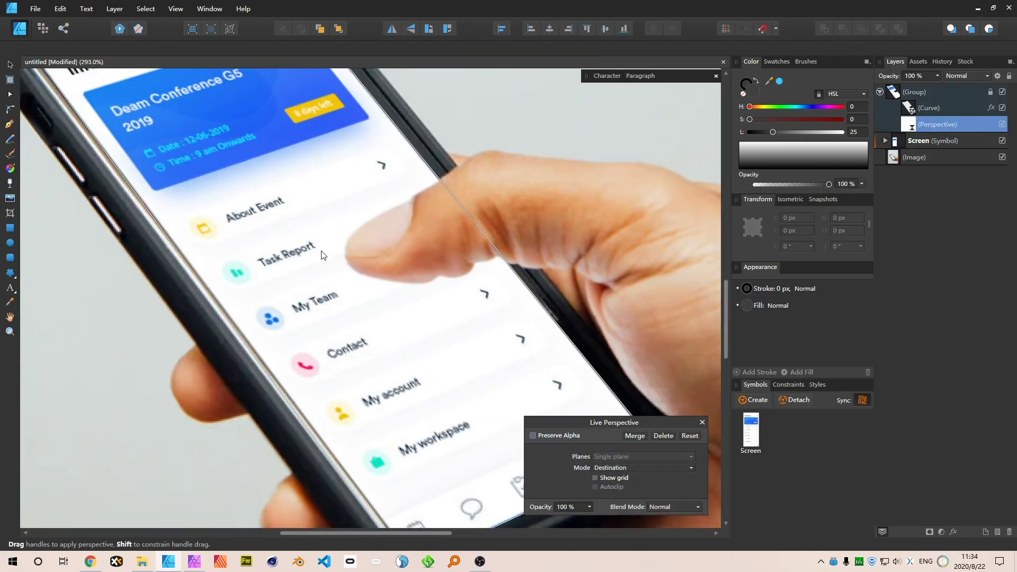
pyautogui.scroll(-4, 374, 267)
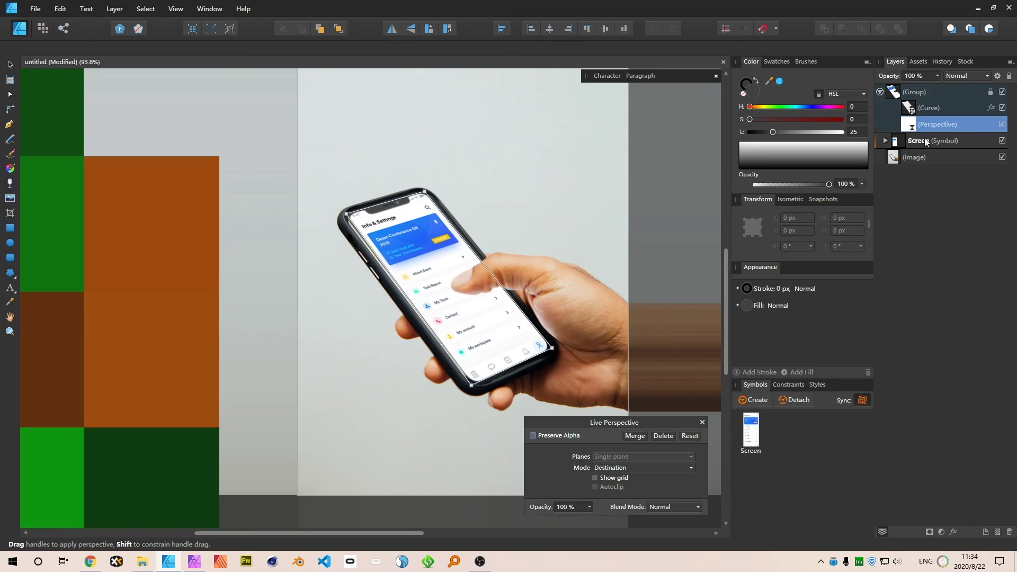
pyautogui.click(903, 142)
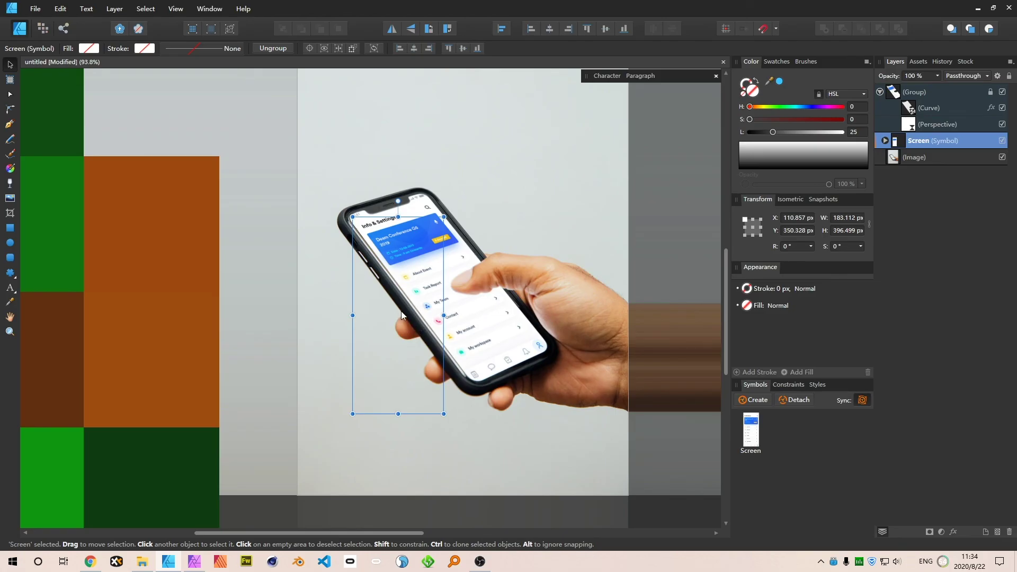
pyautogui.click(696, 220)
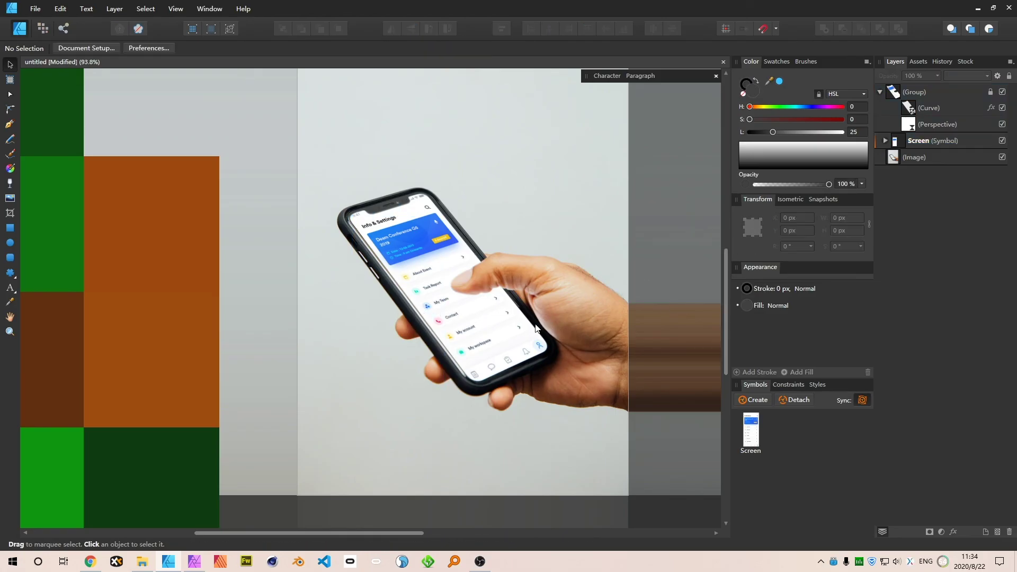
pyautogui.scroll(5, 483, 310)
pyautogui.hotkey('ctrl', '1')
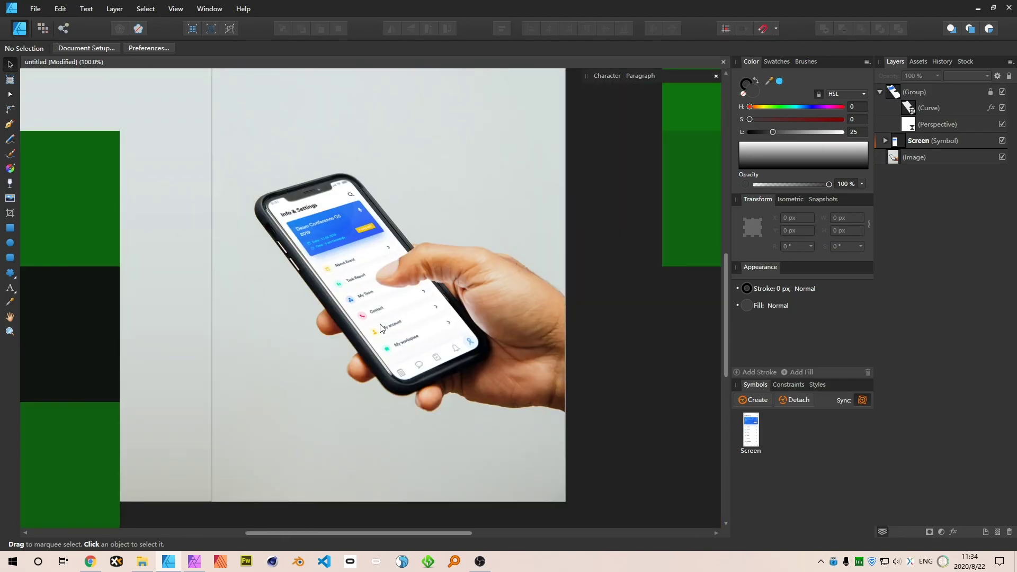
# - Collapse the app screen group and lock the phone photo layer
pyautogui.click(412, 253)
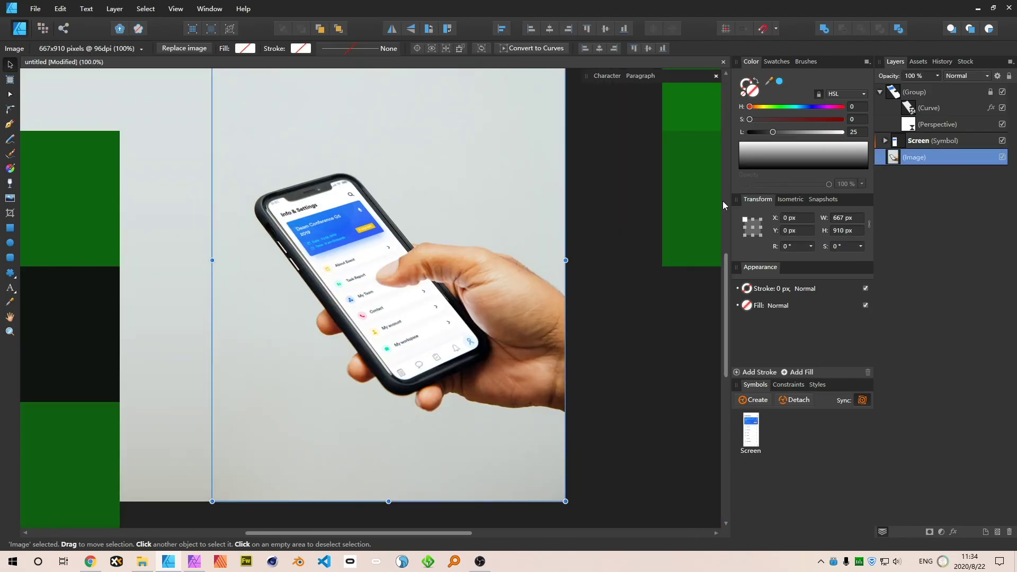
pyautogui.click(955, 99)
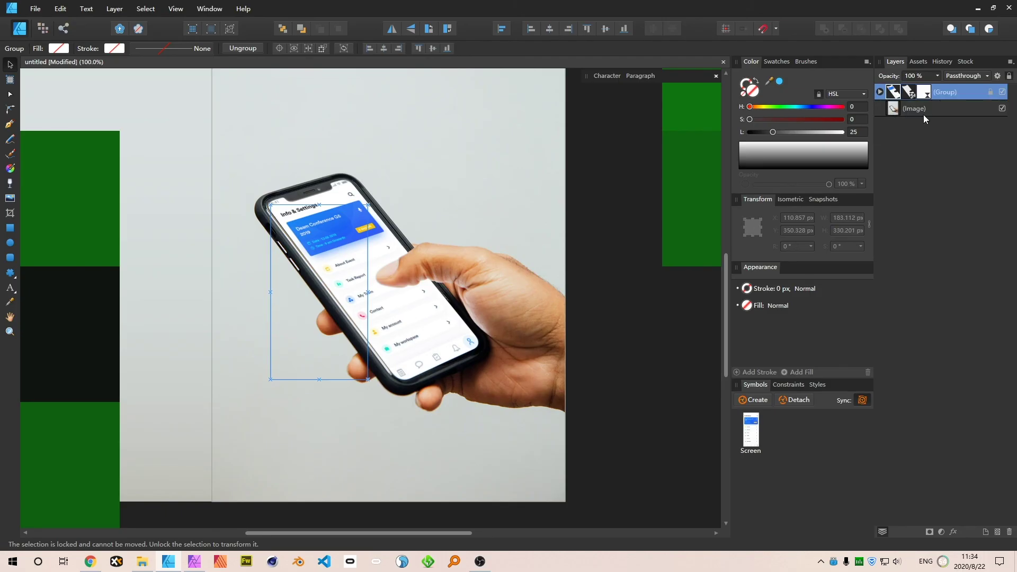
pyautogui.click(892, 111)
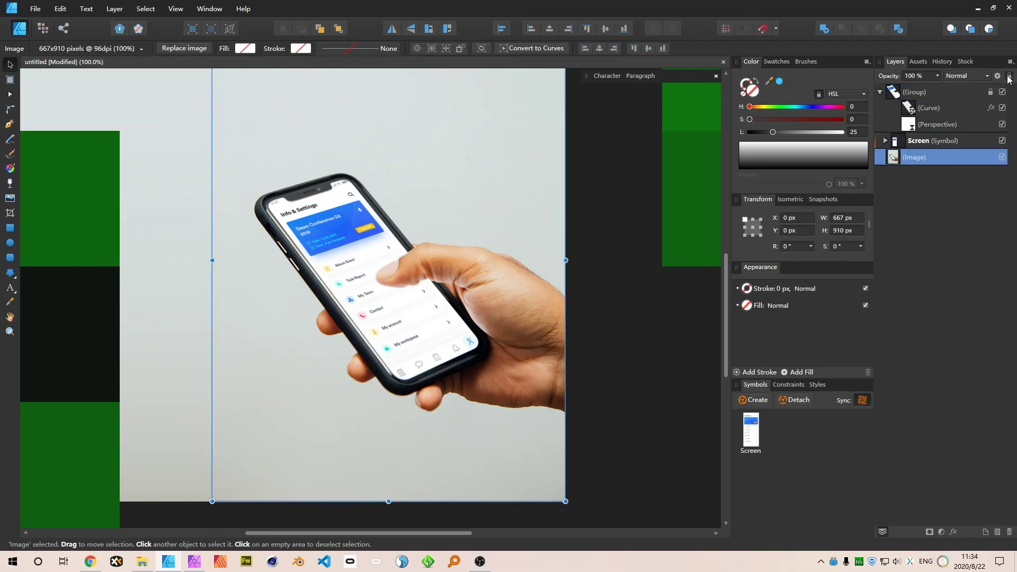
pyautogui.click(1009, 75)
pyautogui.scroll(-5, 289, 256)
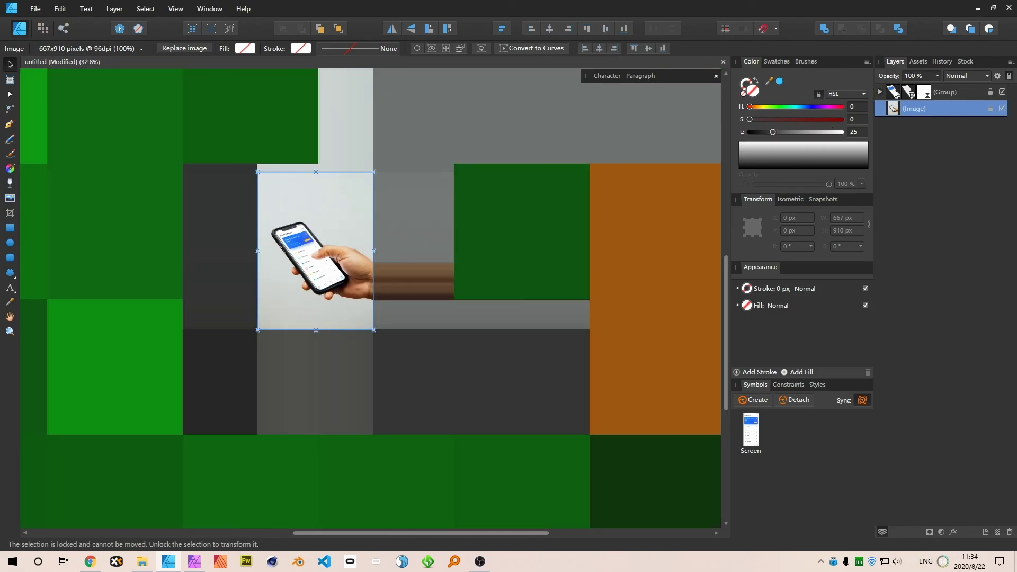
# - Convert the phone mockup document into an artboard at its existing size
pyautogui.hotkey('ctrl', 'd')
pyautogui.click(149, 48)
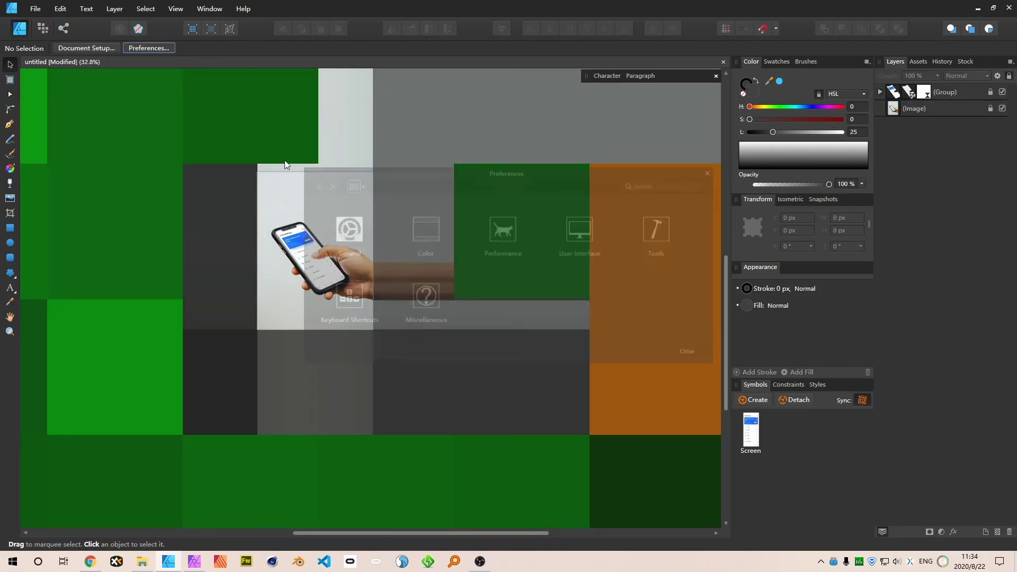
pyautogui.click(693, 354)
pyautogui.click(9, 80)
pyautogui.click(137, 48)
pyautogui.press('v')
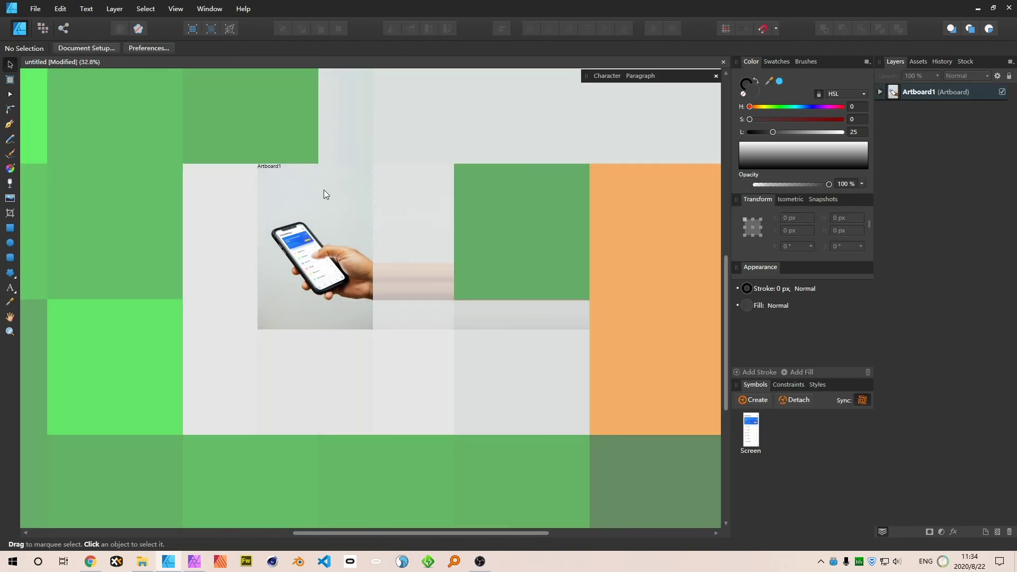
pyautogui.hotkey('ctrl', 'd')
# - Insert a second document-sized artboard beside the phone mockup artboard
pyautogui.scroll(3, 332, 208)
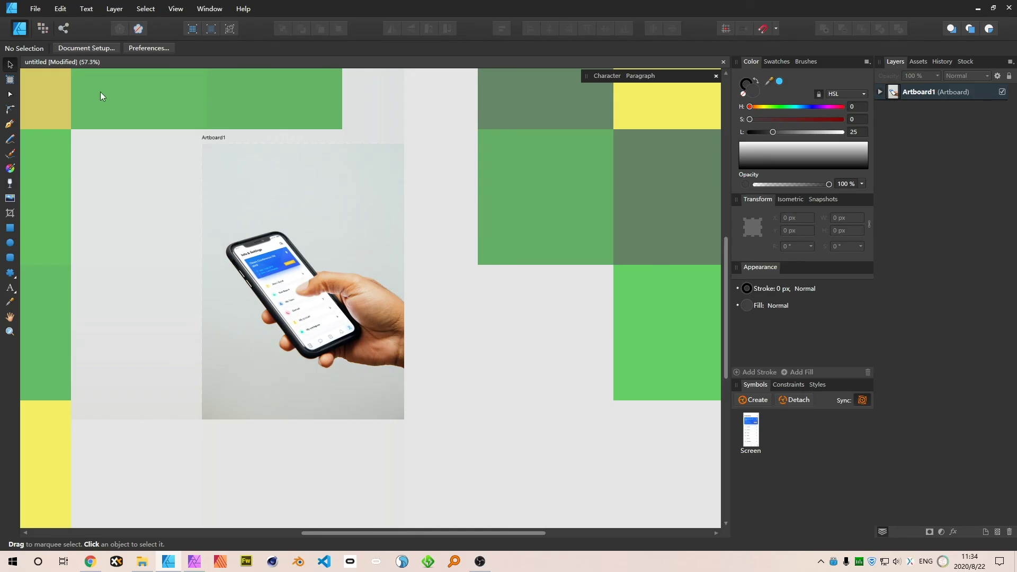
pyautogui.click(9, 80)
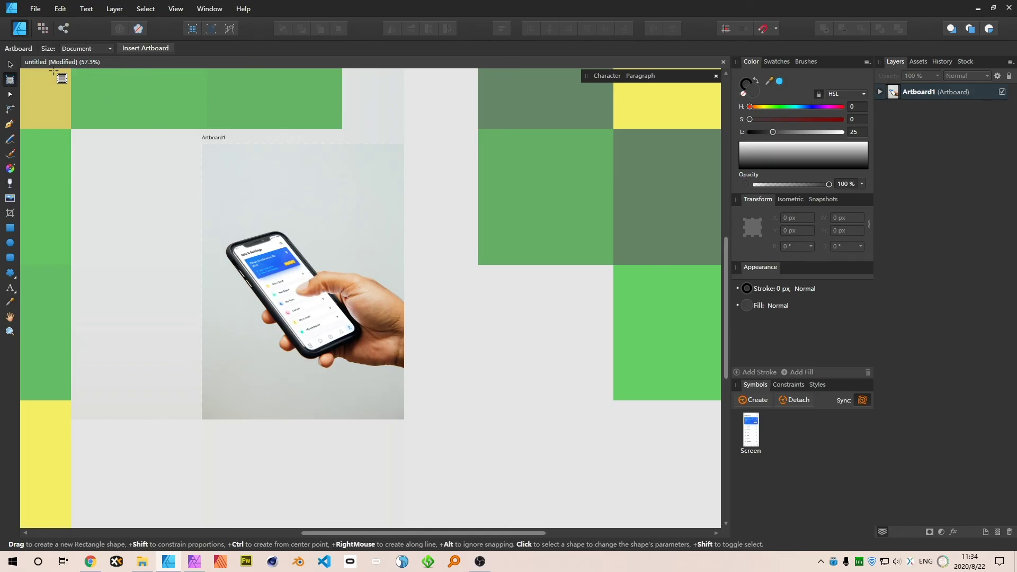
pyautogui.click(151, 48)
pyautogui.press('v')
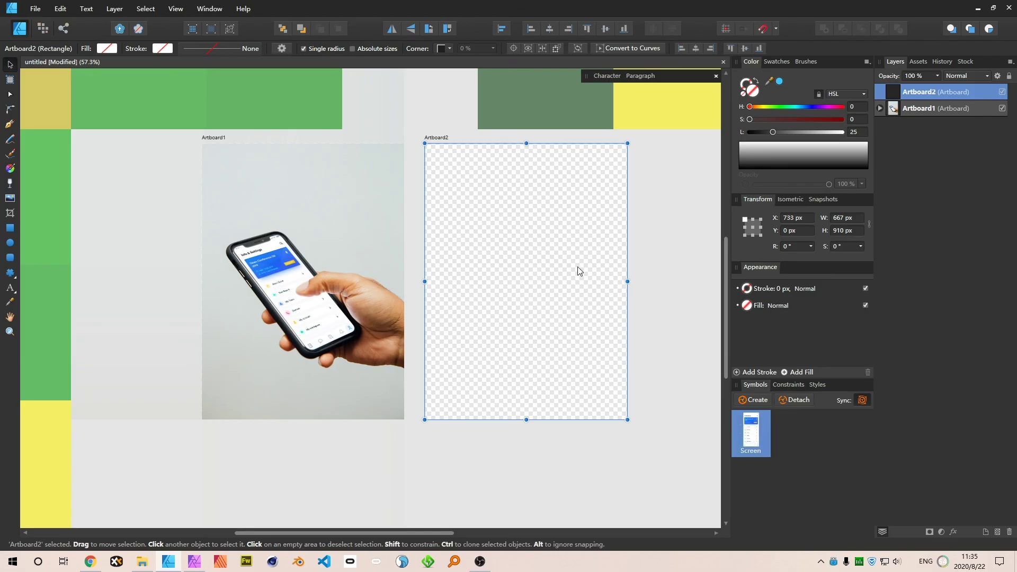
# - Place the Screen symbol on the new artboard and line its upper-left corner up with the artboard's corner
pyautogui.moveTo(741, 429); pyautogui.dragTo(613, 325)
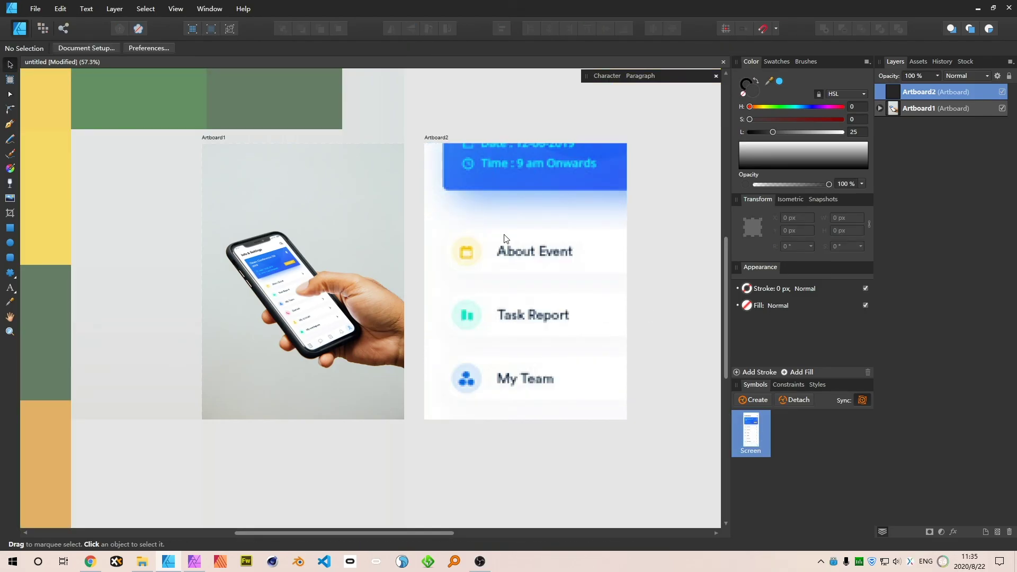
pyautogui.scroll(-5, 426, 175)
pyautogui.moveTo(475, 214); pyautogui.dragTo(481, 332)
pyautogui.click(465, 204)
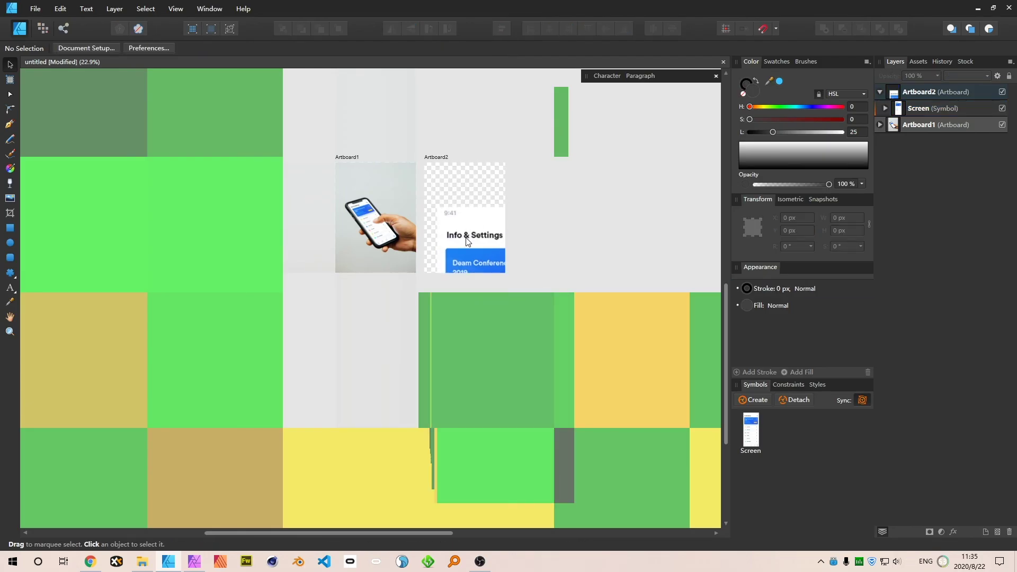
pyautogui.click(465, 236)
pyautogui.moveTo(465, 236); pyautogui.dragTo(450, 202)
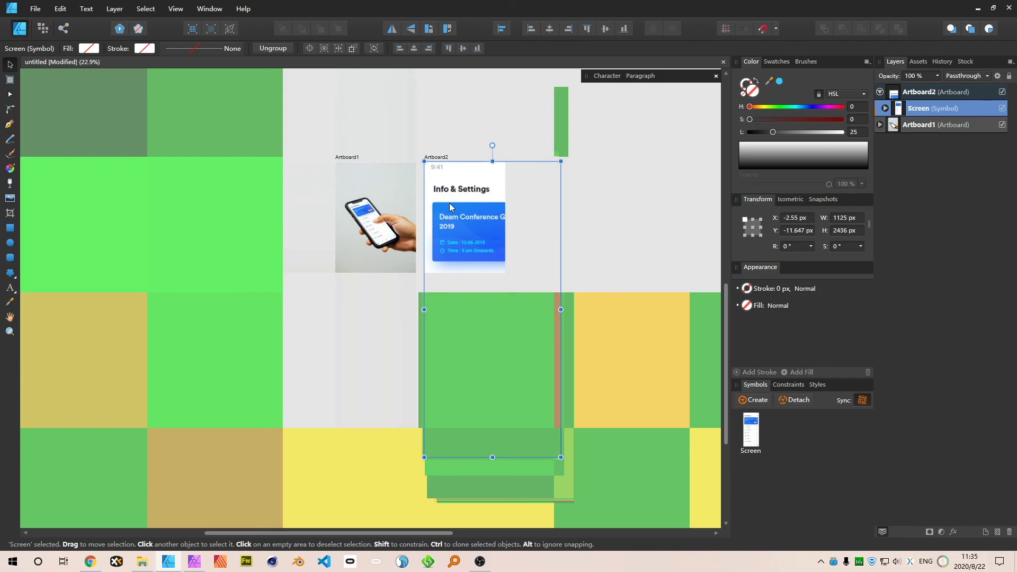
# - Resize the second artboard to about 1103 × 2427 px around the full app screen
pyautogui.click(436, 157)
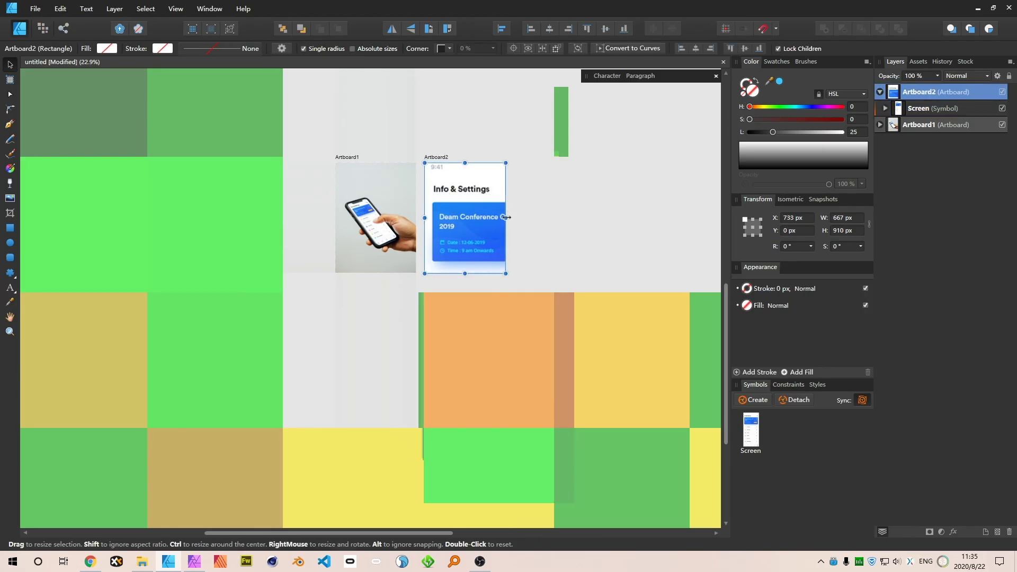
pyautogui.moveTo(506, 217); pyautogui.dragTo(559, 225)
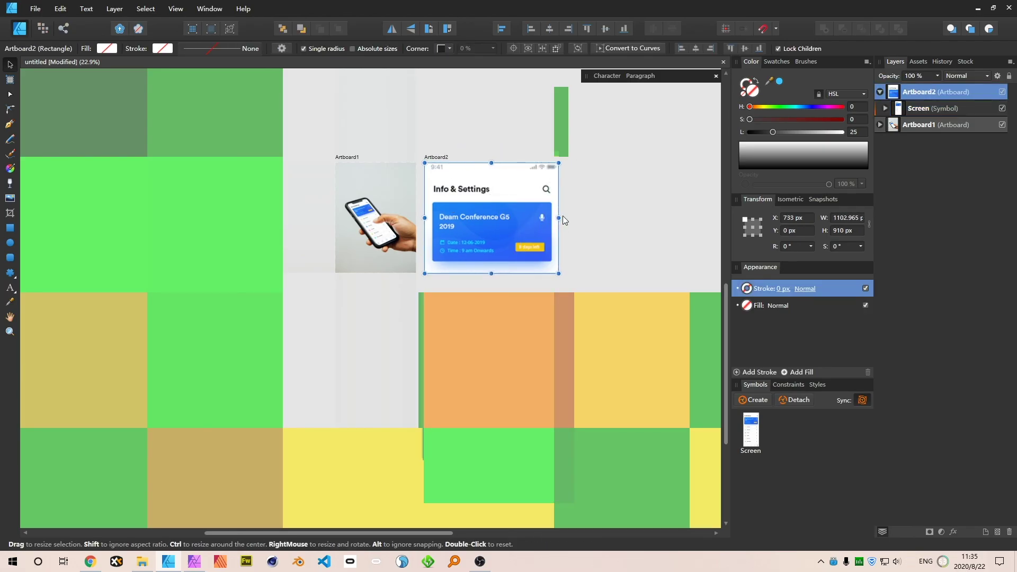
pyautogui.scroll(-2, 564, 212)
pyautogui.moveTo(492, 180); pyautogui.dragTo(512, 363)
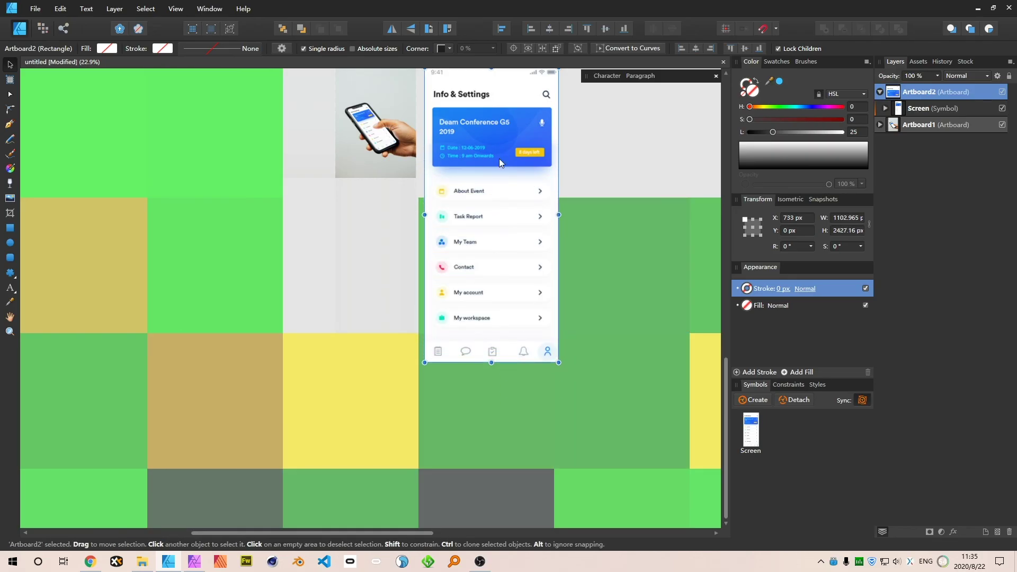
# - Try an HSL adjustment with a hue shift of about 80.5° on the Screen symbol, and delete it
pyautogui.scroll(4, 478, 125)
pyautogui.moveTo(478, 125); pyautogui.dragTo(575, 189)
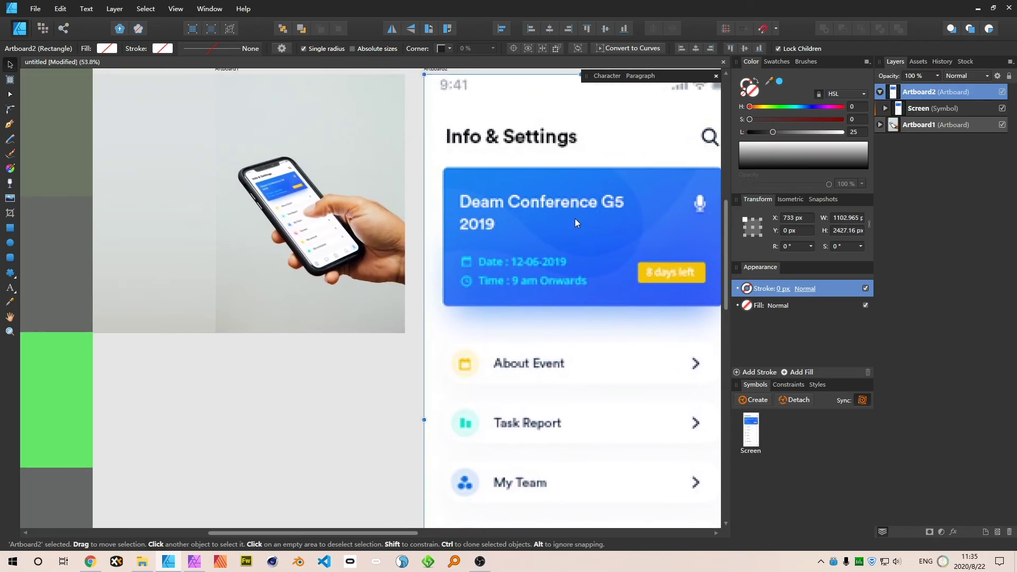
pyautogui.click(917, 108)
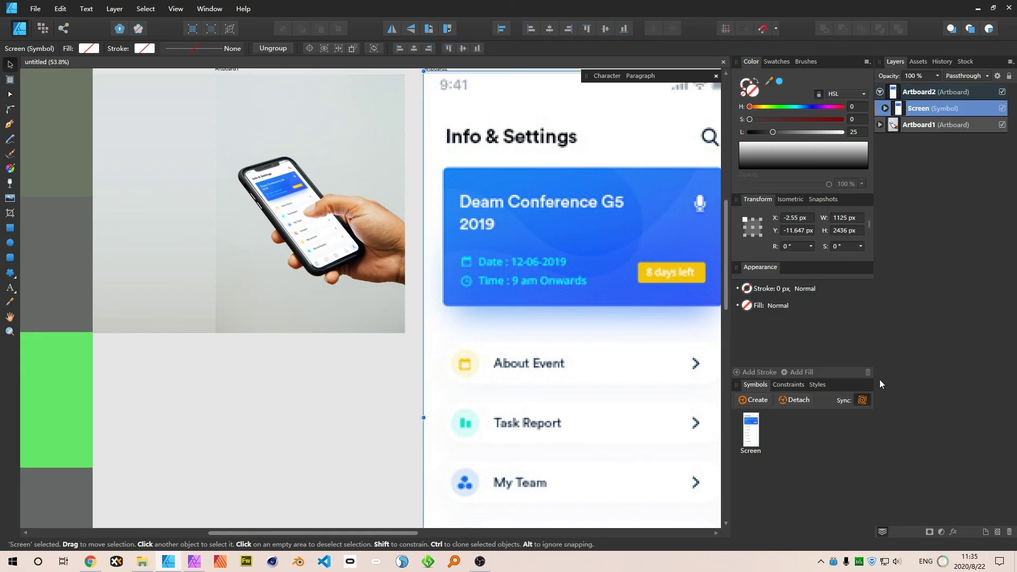
pyautogui.click(941, 532)
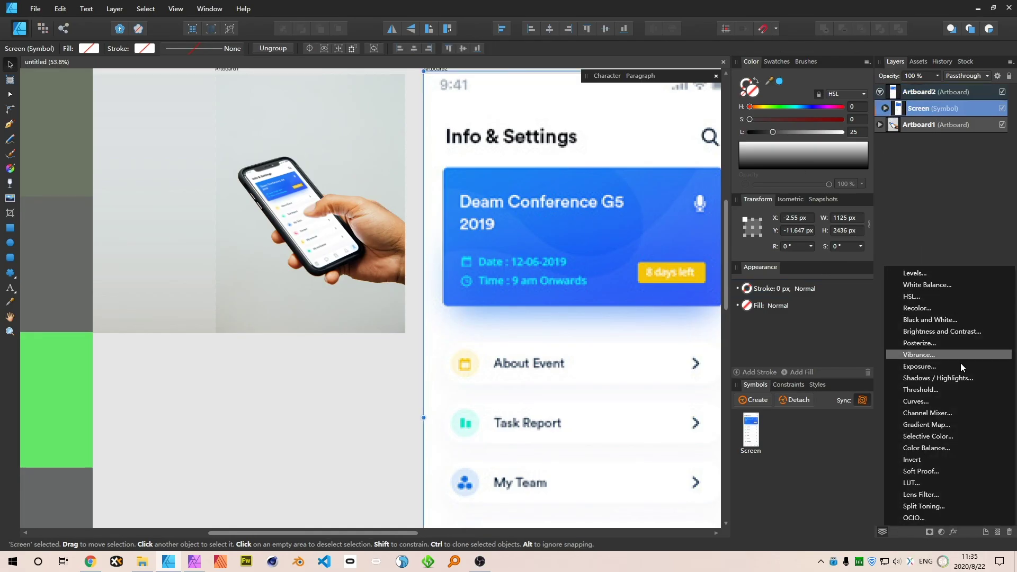
pyautogui.click(930, 299)
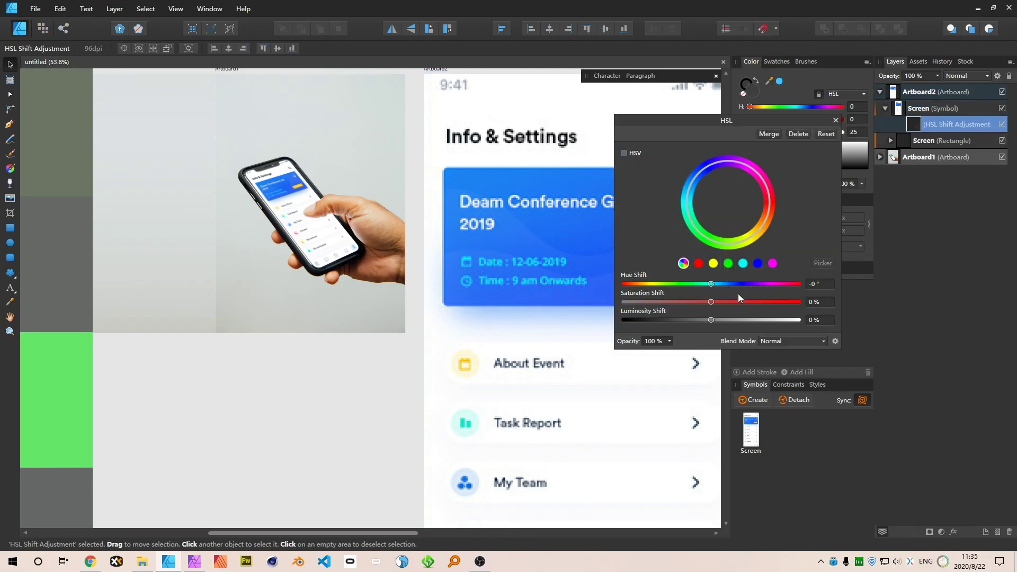
pyautogui.moveTo(713, 283); pyautogui.dragTo(750, 285)
pyautogui.scroll(-3, 279, 250)
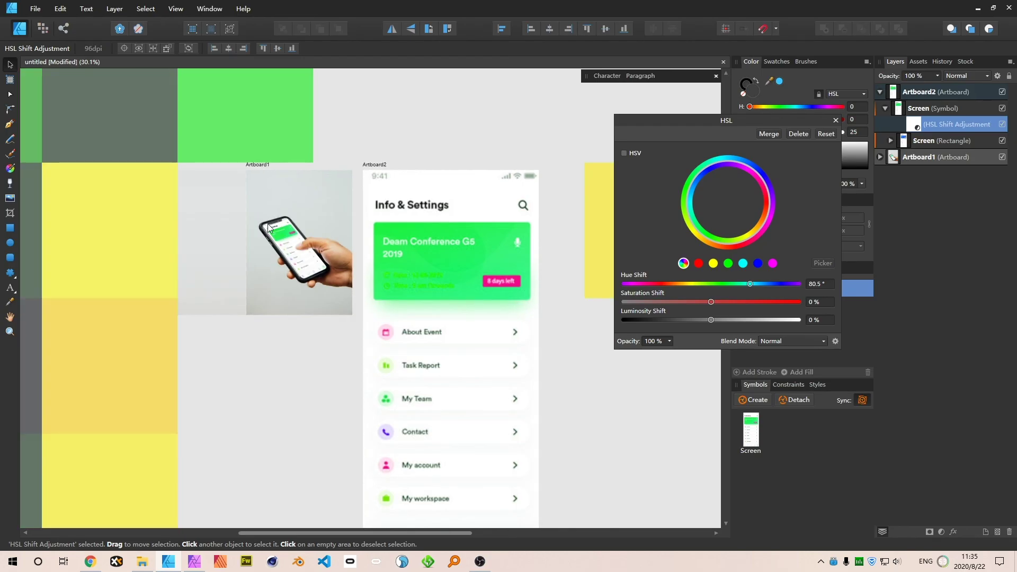
pyautogui.click(799, 135)
# - Draw a dark circle about 888 px wide inside the Screen symbol's rectangle, over the right edge of the app screen
pyautogui.click(891, 125)
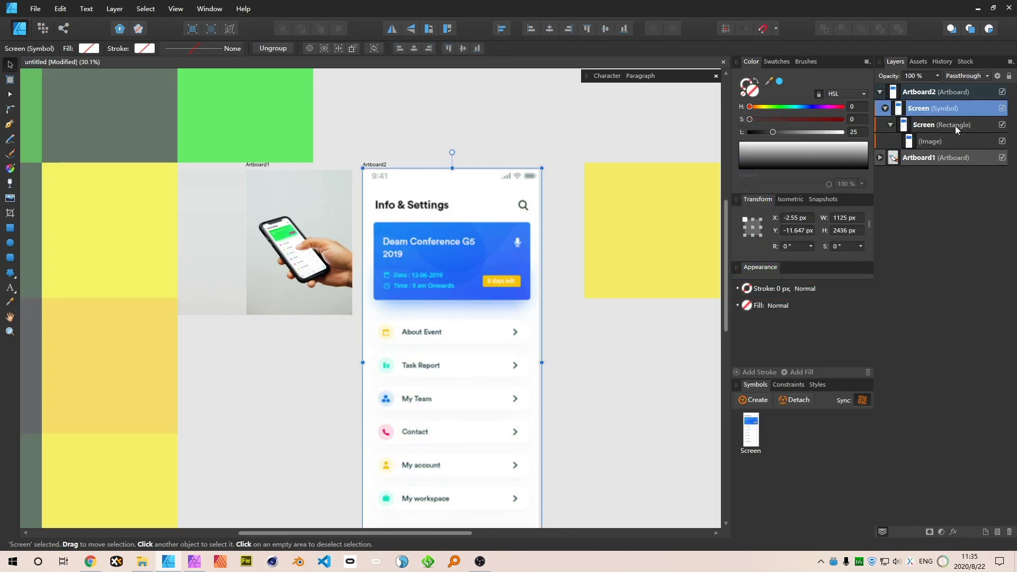
pyautogui.click(942, 140)
pyautogui.scroll(2, 495, 259)
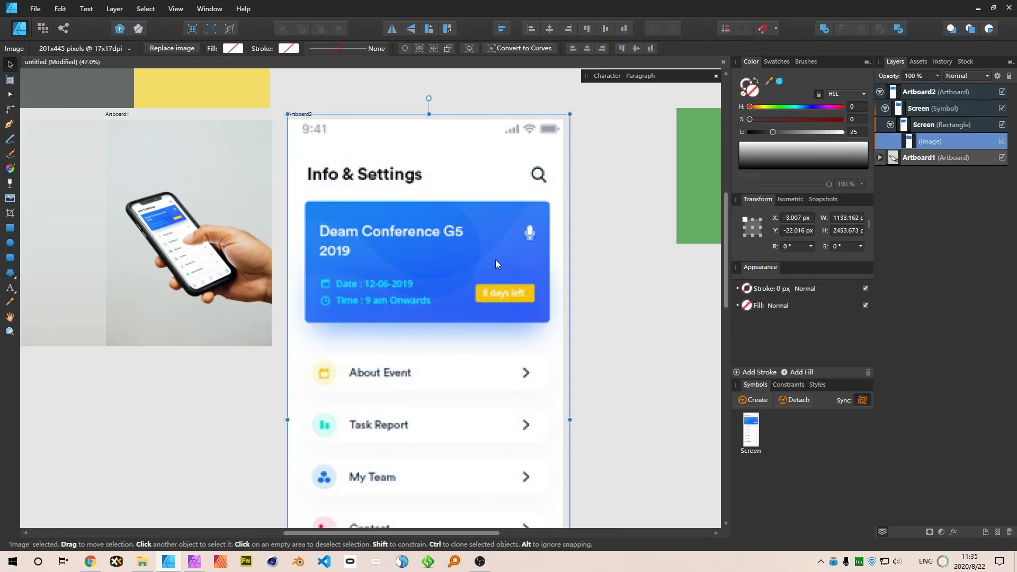
pyautogui.press('e')
pyautogui.moveTo(397, 142); pyautogui.dragTo(618, 363)
pyautogui.press('v')
pyautogui.moveTo(496, 234); pyautogui.dragTo(530, 277)
pyautogui.click(957, 128)
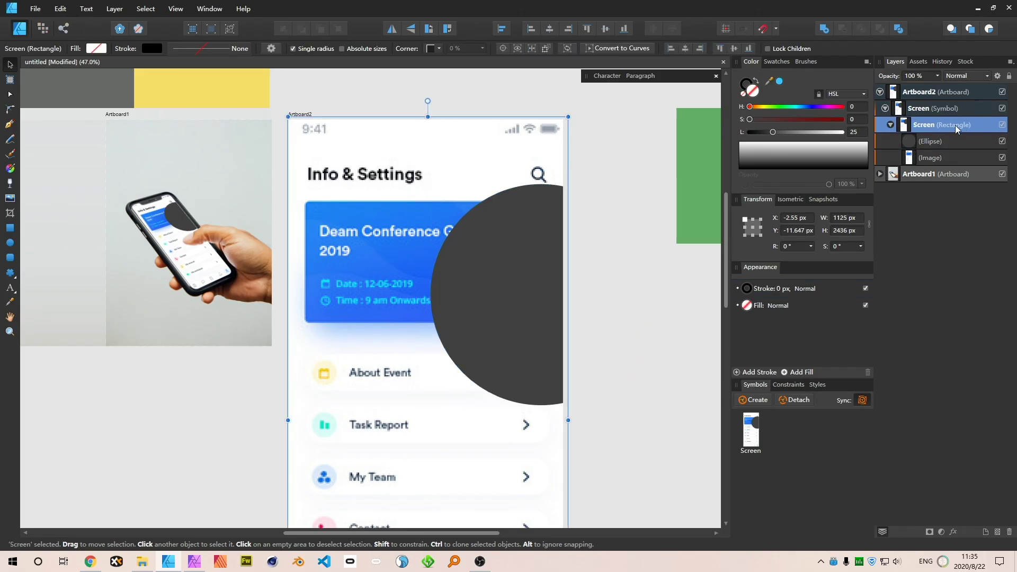
pyautogui.click(932, 142)
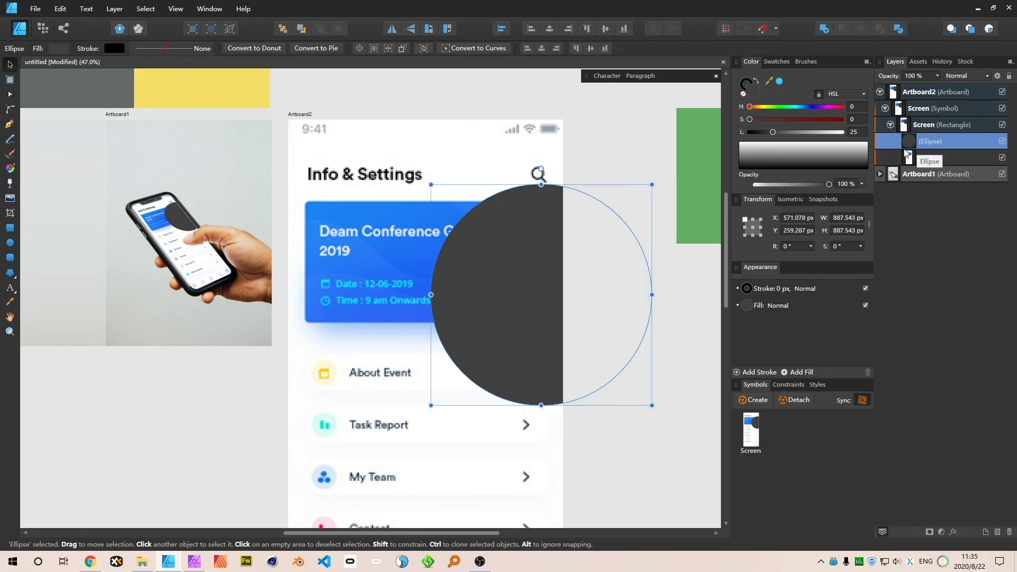
# - Shrink the circle to about 224 px and move it onto the My Team row
pyautogui.moveTo(482, 332); pyautogui.dragTo(513, 339)
pyautogui.moveTo(551, 268); pyautogui.dragTo(460, 374)
pyautogui.moveTo(595, 306); pyautogui.dragTo(475, 469)
pyautogui.scroll(-3, 475, 469)
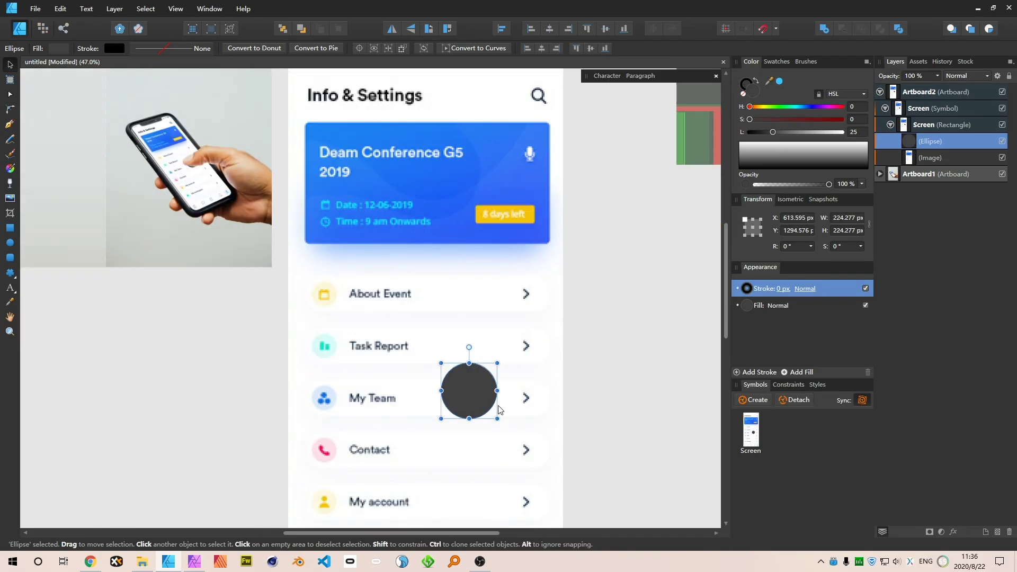
# - Stretch the circle to about 399 × 224 px, rotate it about -17.2°, and fill it with the saved light blue
pyautogui.moveTo(522, 393); pyautogui.dragTo(543, 392)
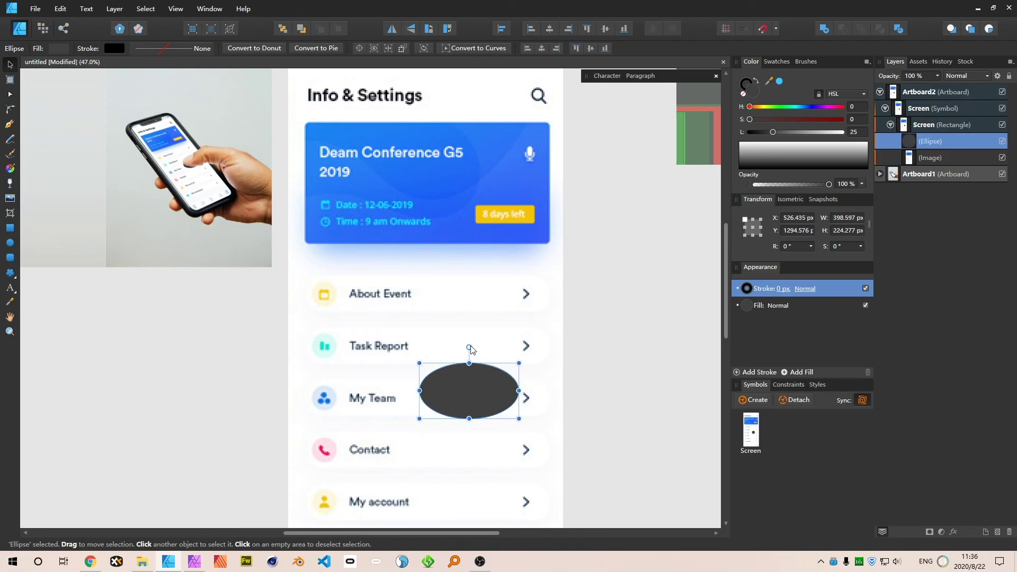
pyautogui.moveTo(469, 348); pyautogui.dragTo(483, 349)
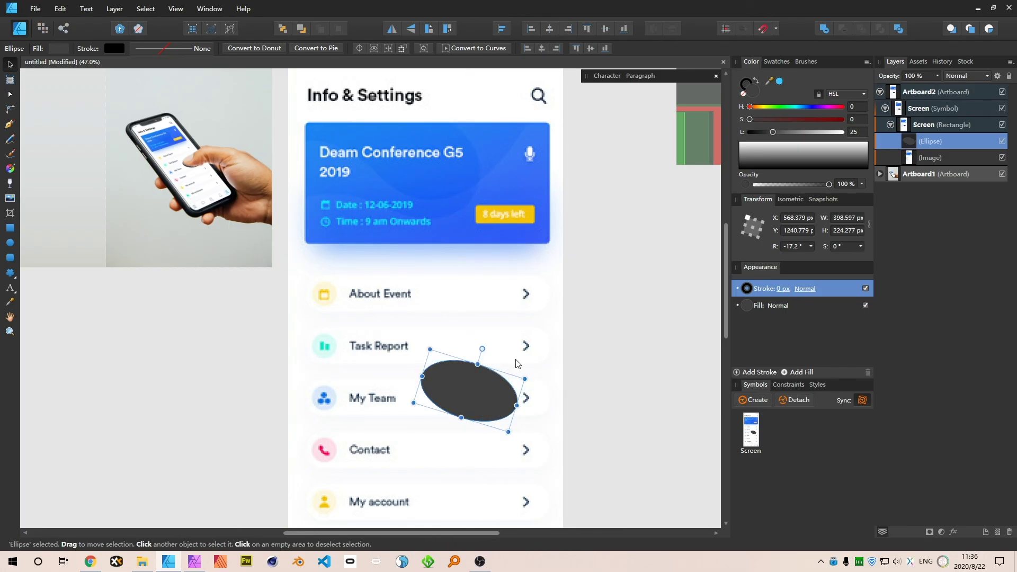
pyautogui.click(781, 82)
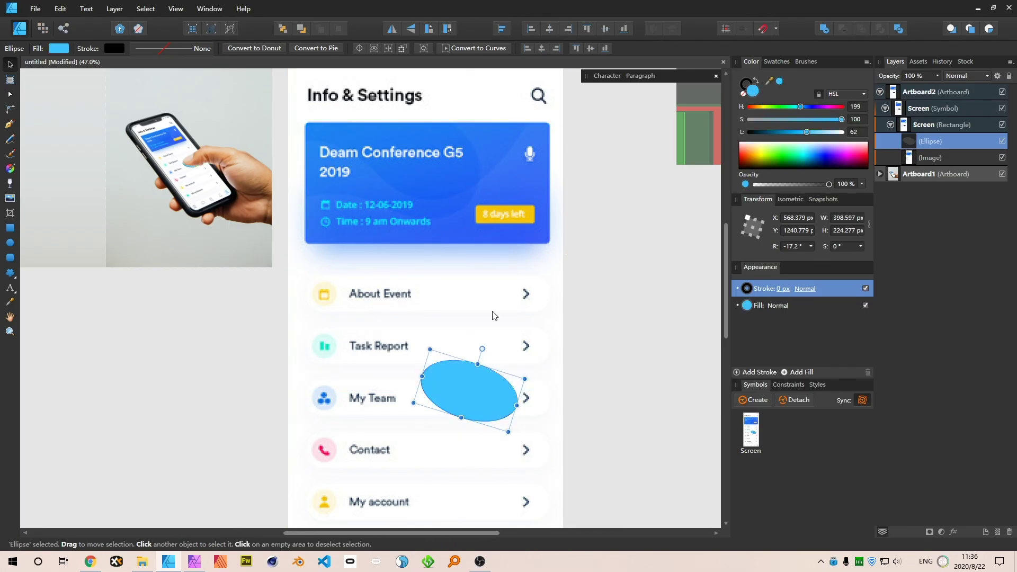
pyautogui.scroll(-2, 455, 409)
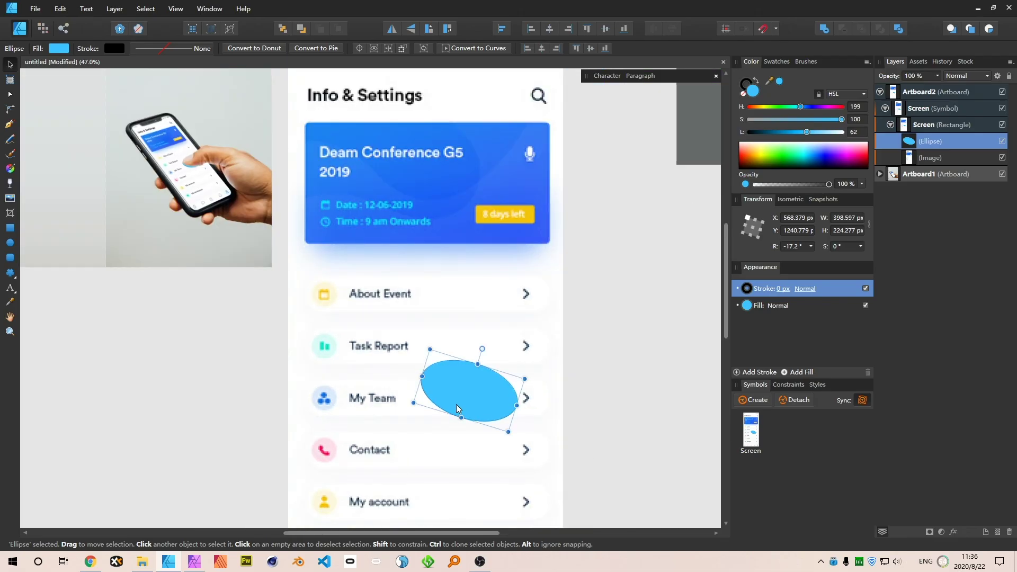
# - Duplicate the ellipse twice, scaling the copies to about 720 × 452 px and 1301 × 911 px at 30% opacity
pyautogui.hotkey('ctrl', 'j')
pyautogui.moveTo(477, 365); pyautogui.dragTo(497, 343)
pyautogui.moveTo(517, 405); pyautogui.dragTo(550, 430)
pyautogui.press('5')
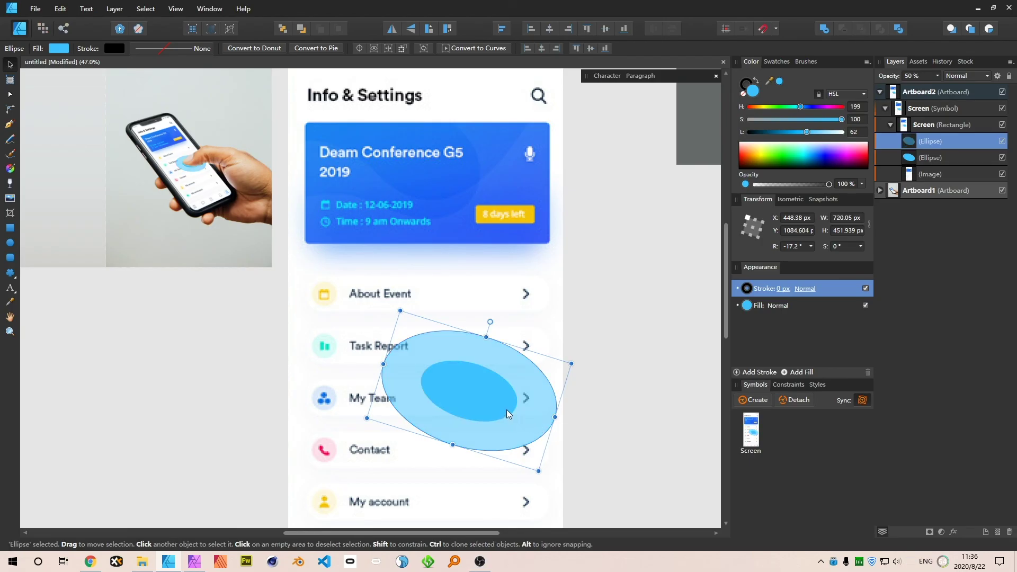
pyautogui.press('3')
pyautogui.hotkey('ctrl', 'j')
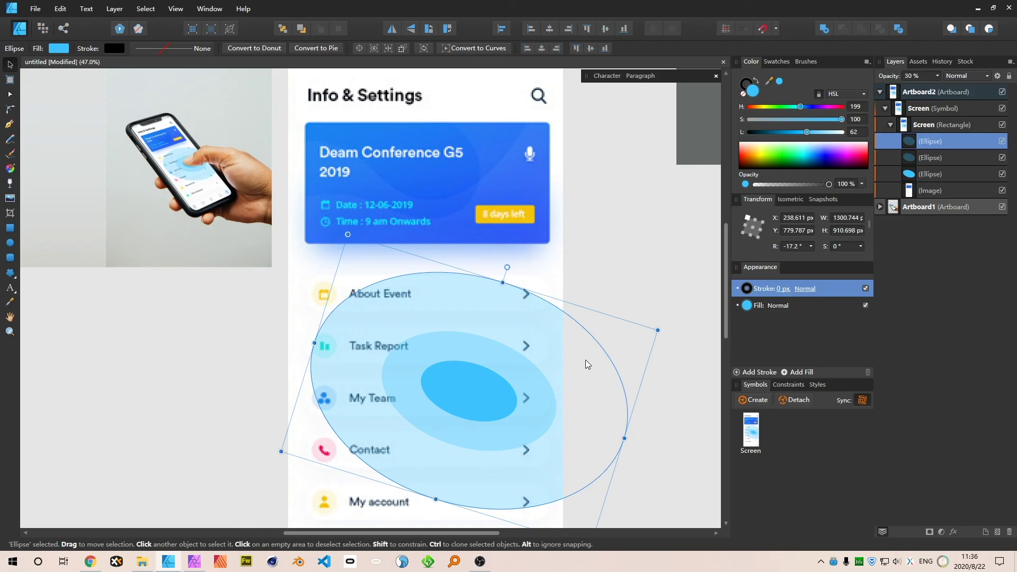
# - Delete all the blue ellipses from the Screen symbol, leaving only the app image
pyautogui.click(941, 169)
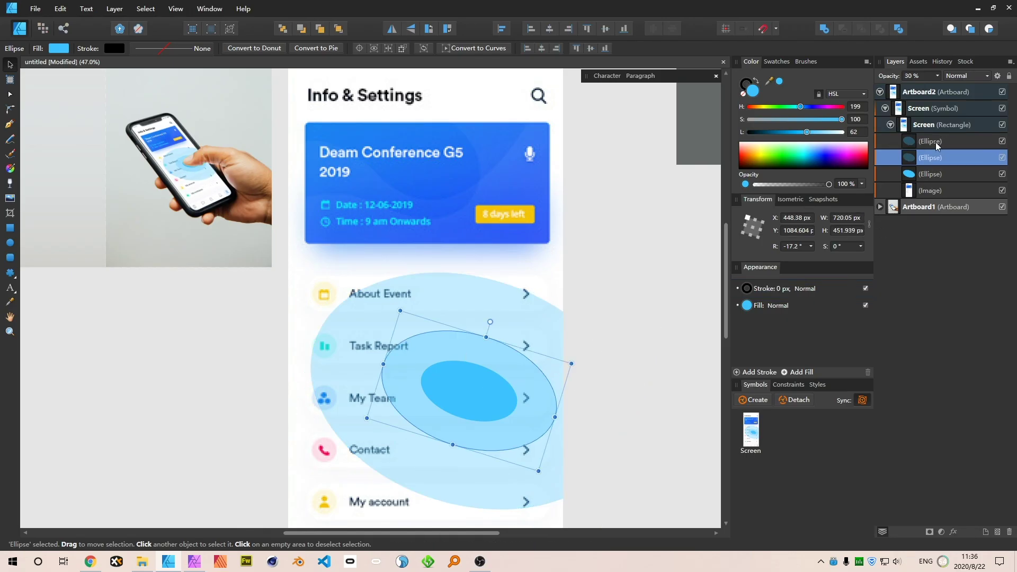
pyautogui.keyDown('shift'); pyautogui.click(935, 142); pyautogui.keyUp('shift')
pyautogui.press('Delete')
pyautogui.scroll(3, 618, 313)
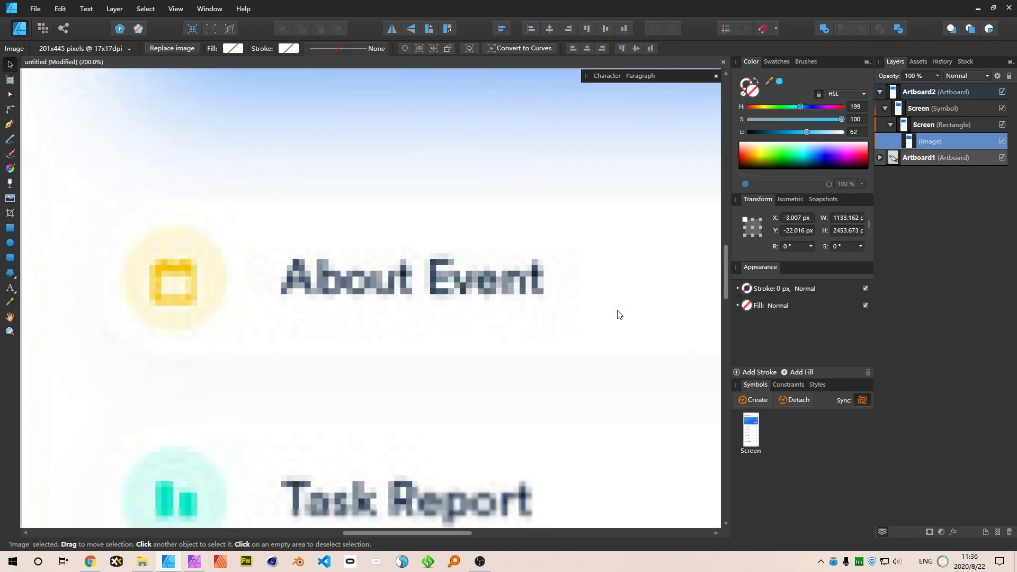
pyautogui.scroll(-6, 614, 311)
pyautogui.scroll(3, 683, 303)
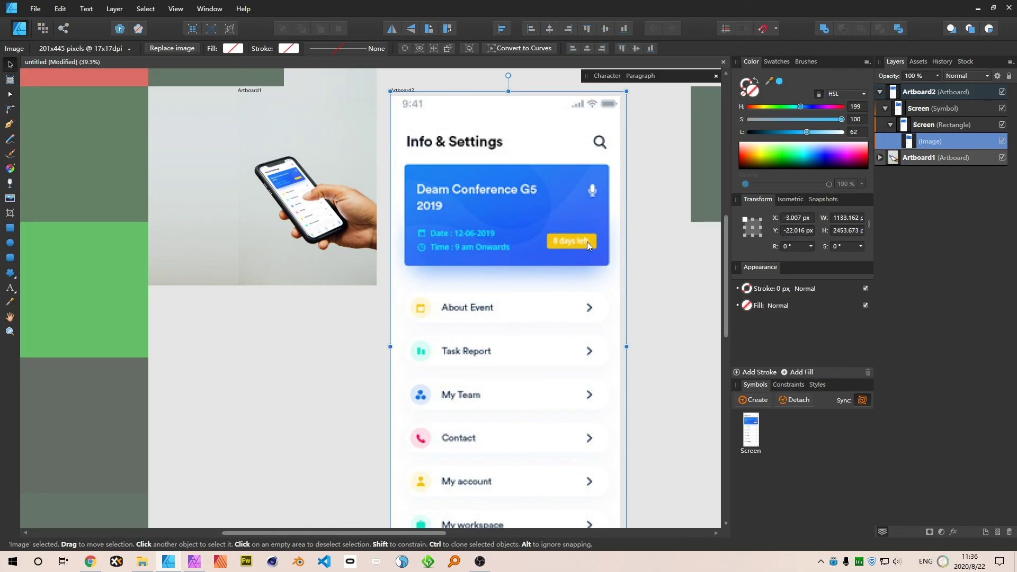
# - Collapse the second artboard's layers and review the phone mockup and app screen artboards side by side
pyautogui.click(663, 210)
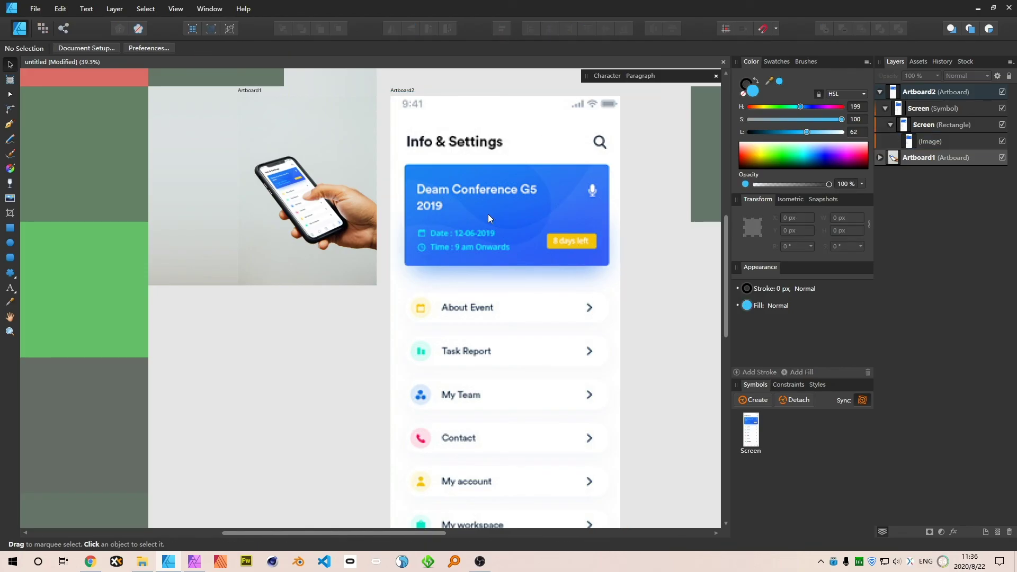
pyautogui.click(879, 92)
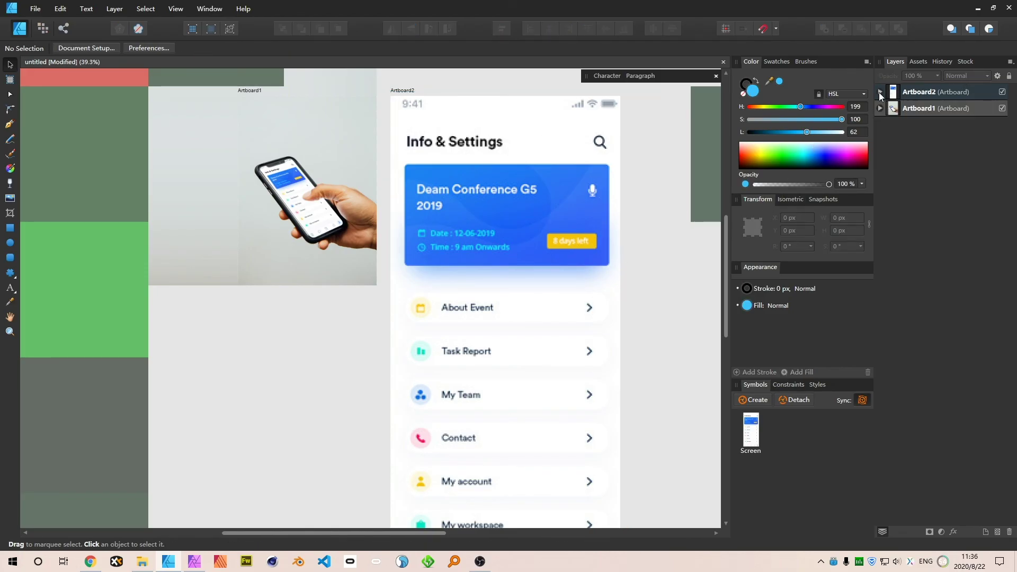
pyautogui.click(945, 109)
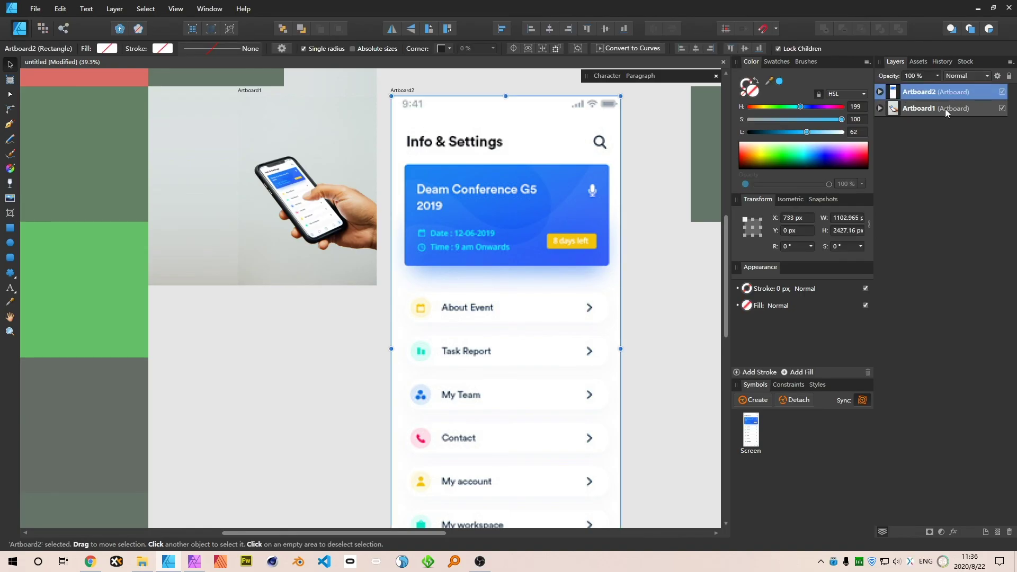
pyautogui.click(659, 191)
pyautogui.scroll(3, 343, 195)
pyautogui.scroll(5, 349, 192)
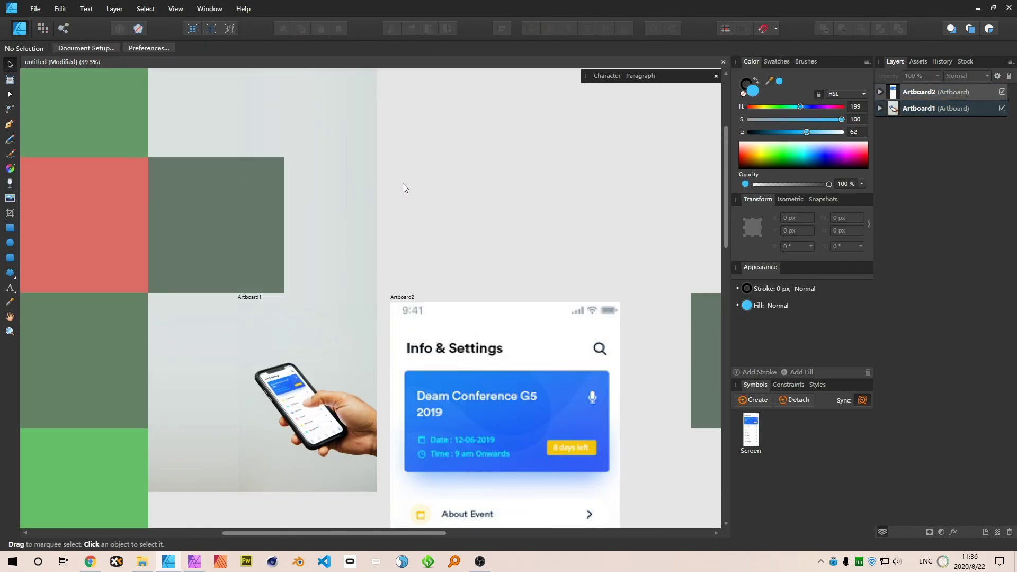
pyautogui.scroll(3, 371, 190)
pyautogui.scroll(-3, 464, 200)
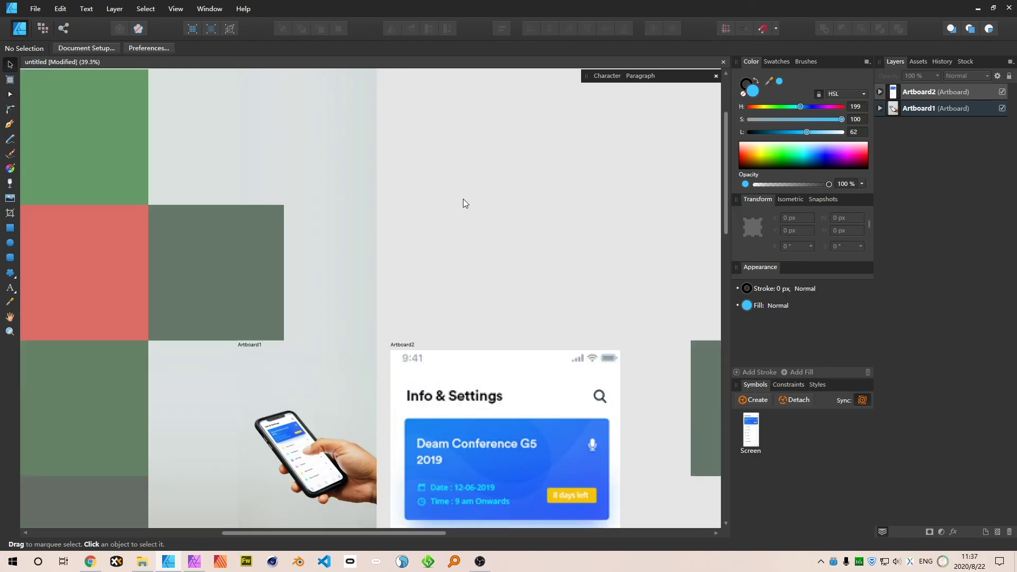
# - Select the phone mockup artboard, look over the PDF export settings for the whole document, and close them without exporting
pyautogui.scroll(-9, 693, 237)
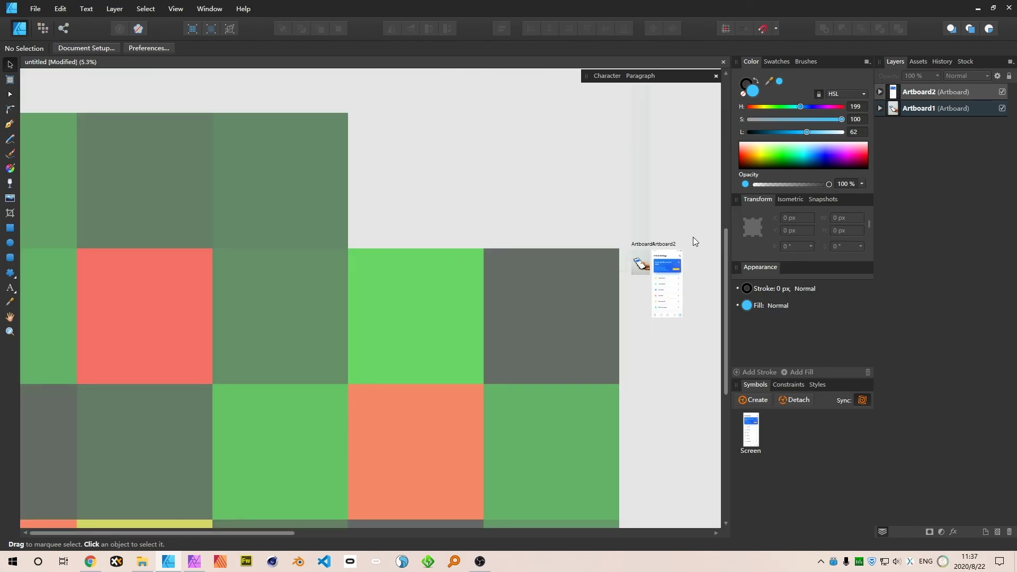
pyautogui.scroll(7, 693, 237)
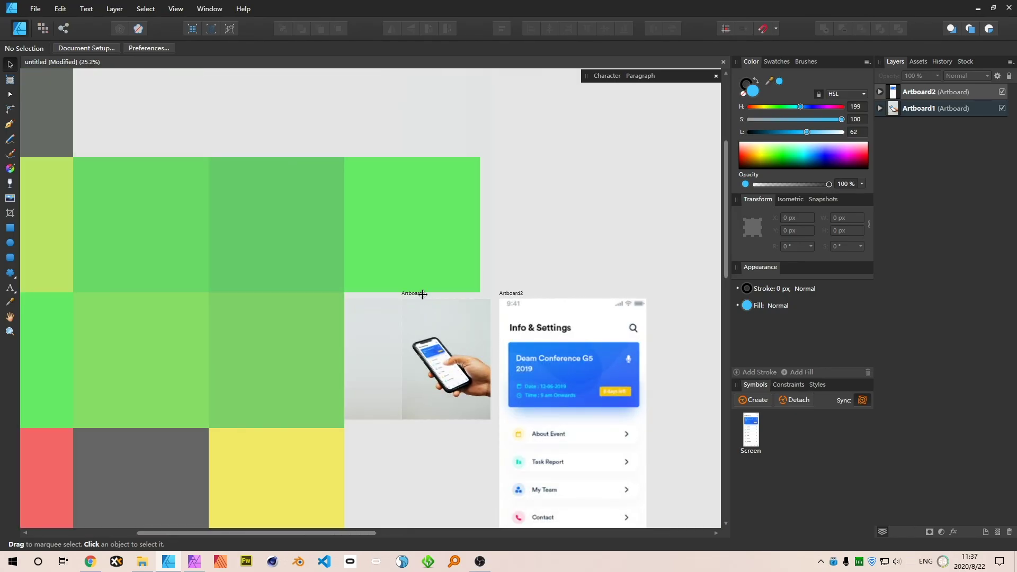
pyautogui.click(423, 295)
pyautogui.scroll(4, 417, 259)
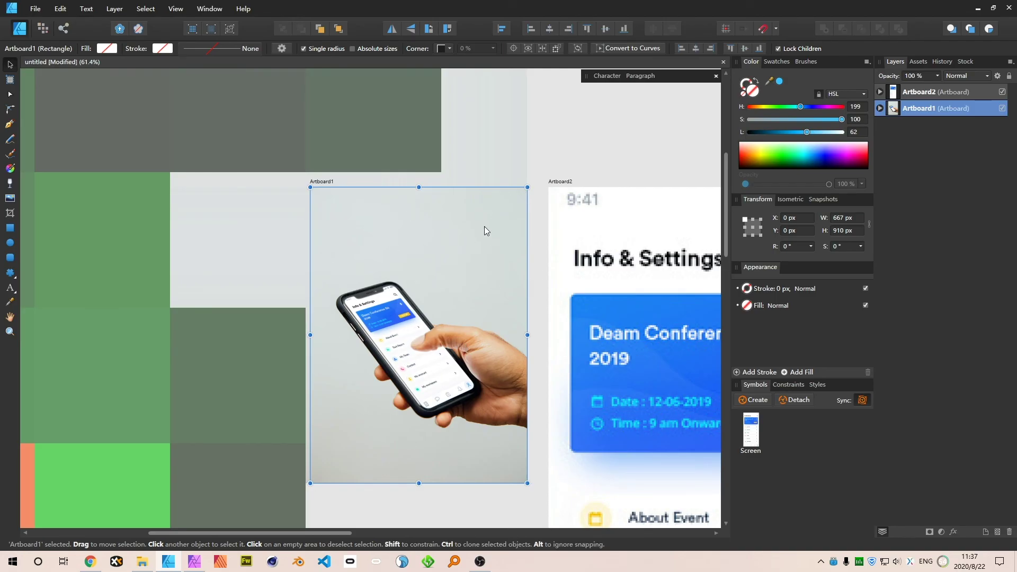
pyautogui.hotkey('ctrl', 'alt', 'shift', 'w')
pyautogui.moveTo(479, 177); pyautogui.dragTo(705, 174)
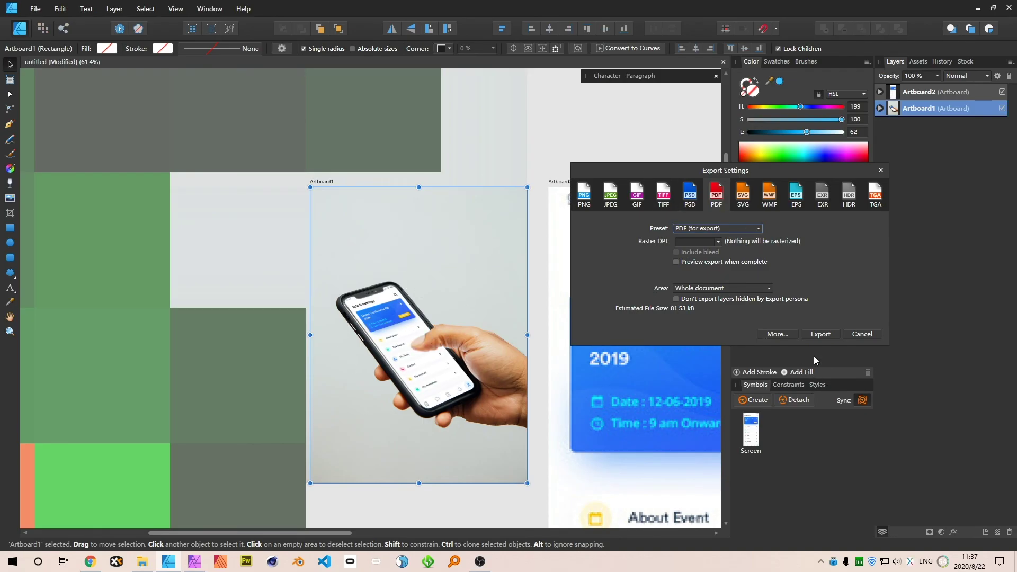
pyautogui.click(862, 334)
pyautogui.hotkey('ctrl', 'd')
pyautogui.scroll(-3, 457, 236)
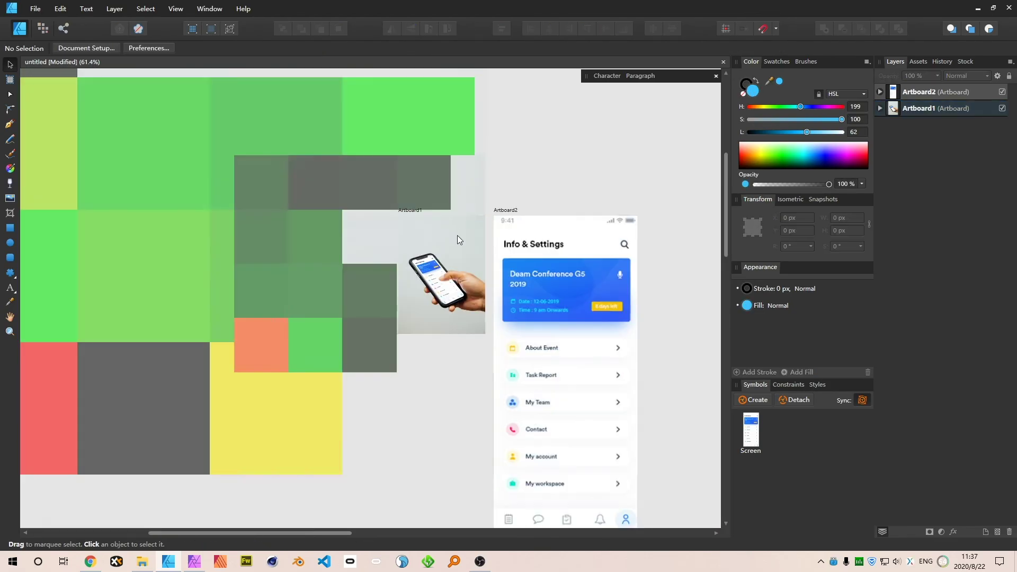
pyautogui.scroll(-3, 496, 253)
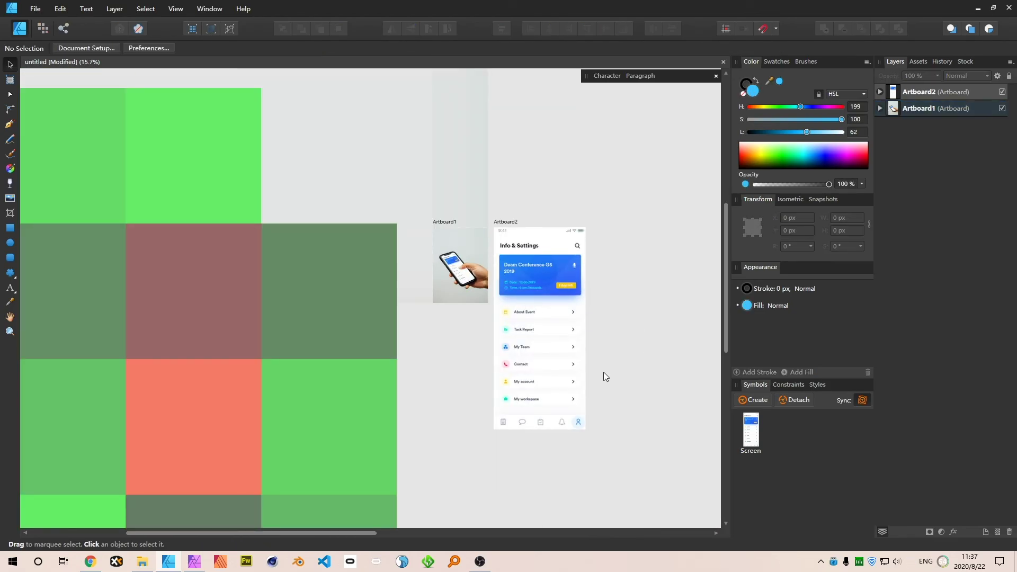
pyautogui.click(117, 561)
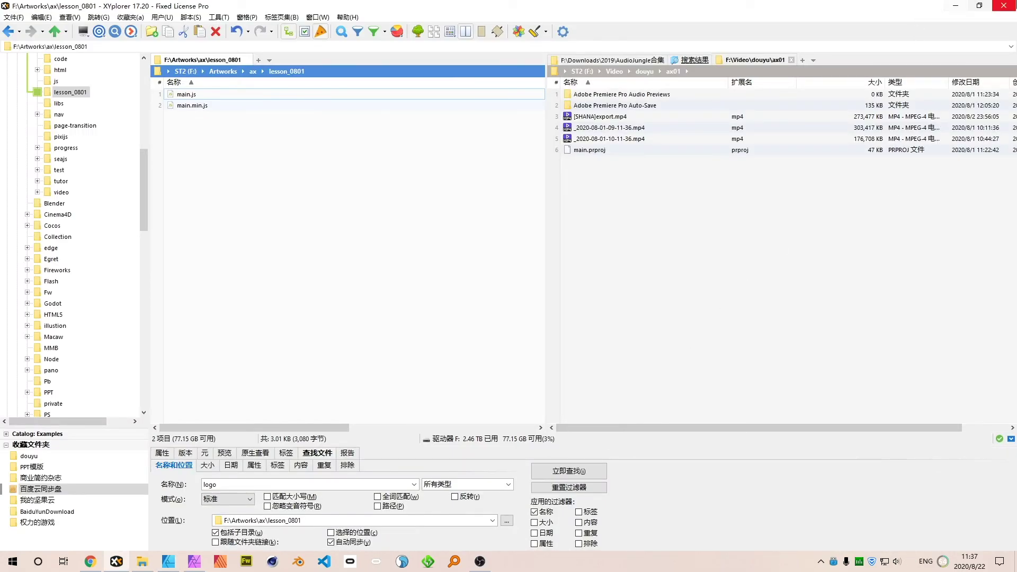
pyautogui.click(1005, 5)
# - Select the app screen artboard and examine it beside the phone mockup artboard
pyautogui.scroll(4, 550, 336)
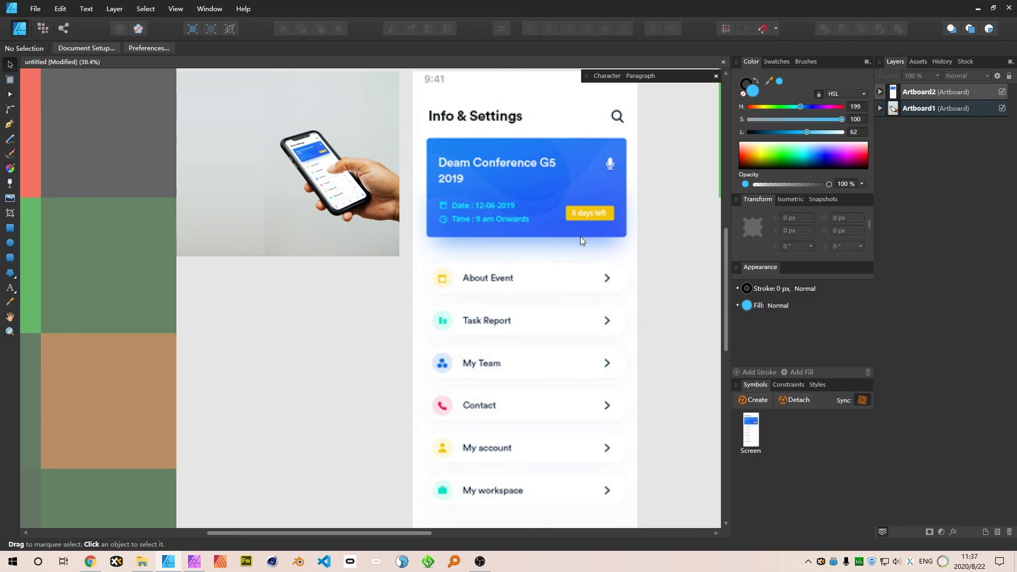
pyautogui.scroll(-3, 580, 236)
pyautogui.scroll(4, 570, 237)
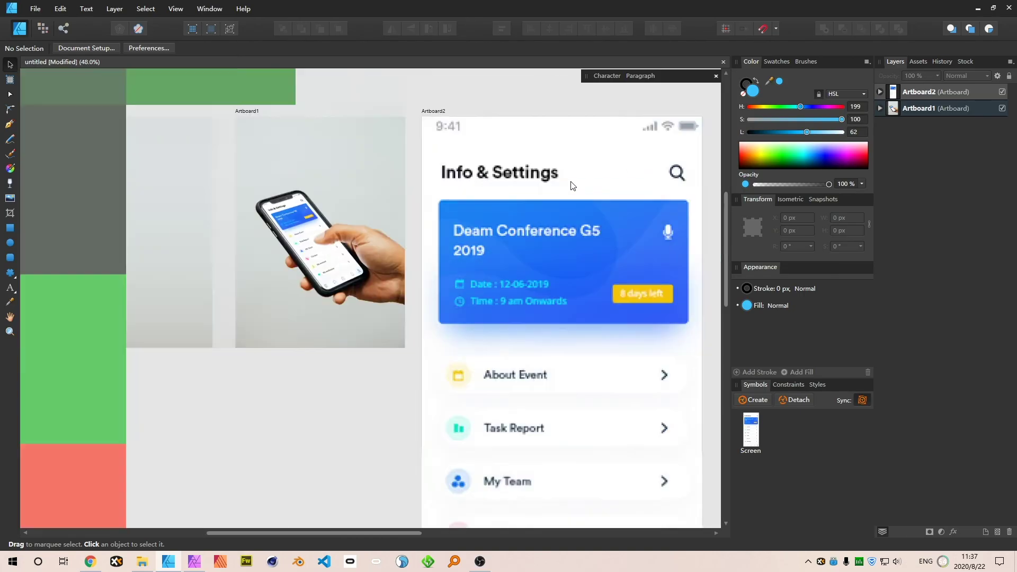
pyautogui.scroll(-1, 572, 185)
pyautogui.click(462, 123)
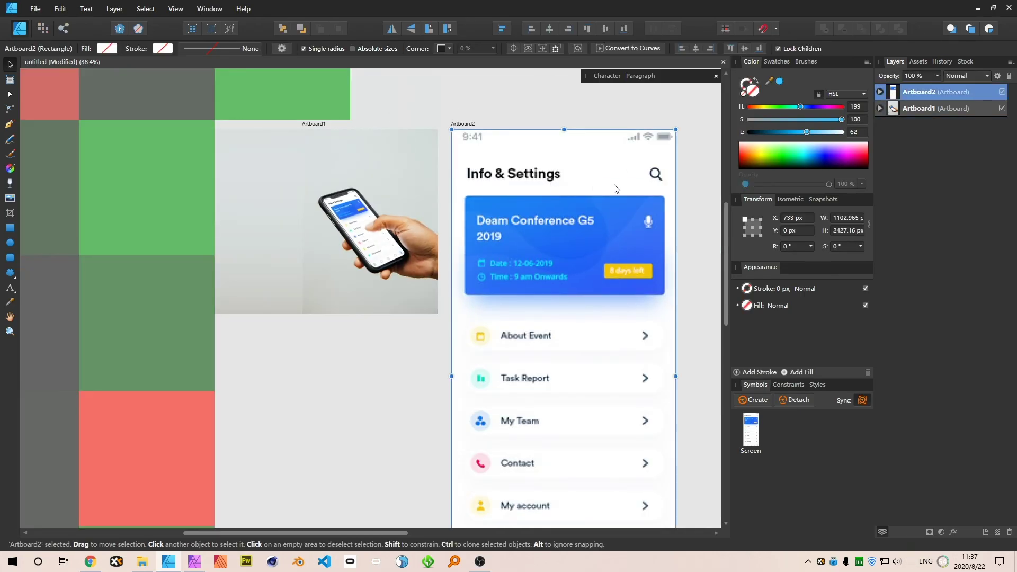
pyautogui.scroll(3, 614, 189)
pyautogui.scroll(-2, 610, 175)
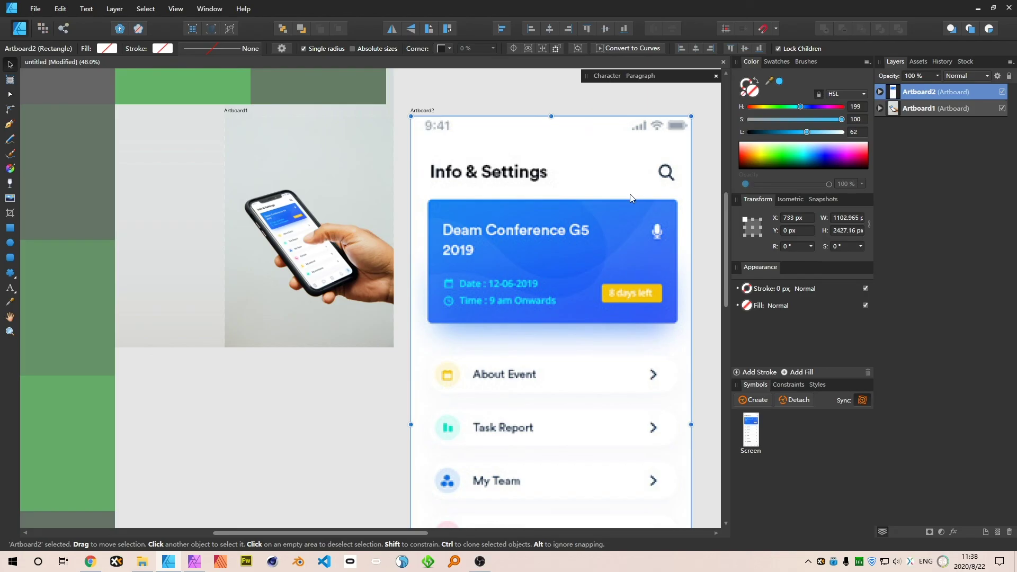
pyautogui.click(480, 561)
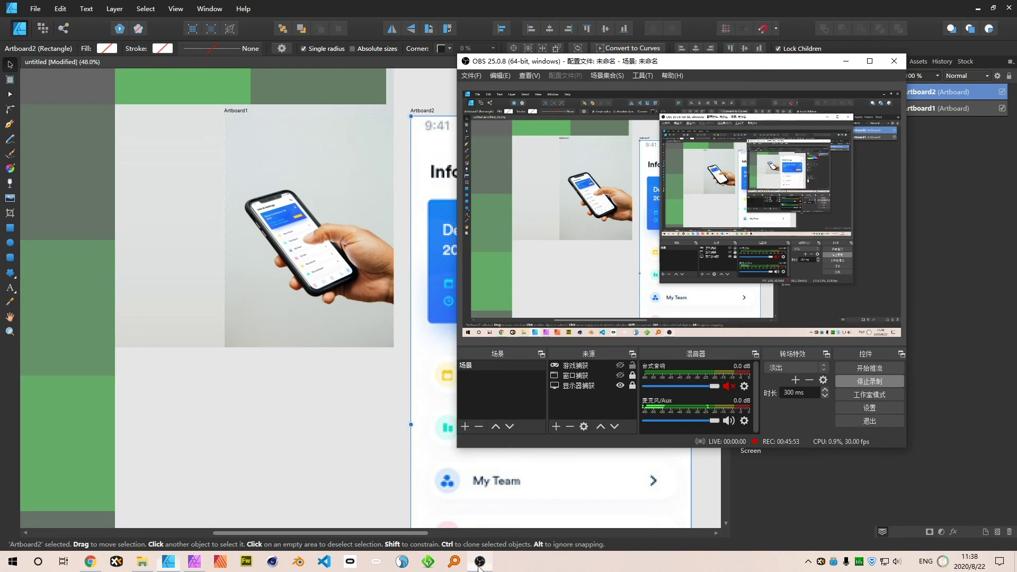